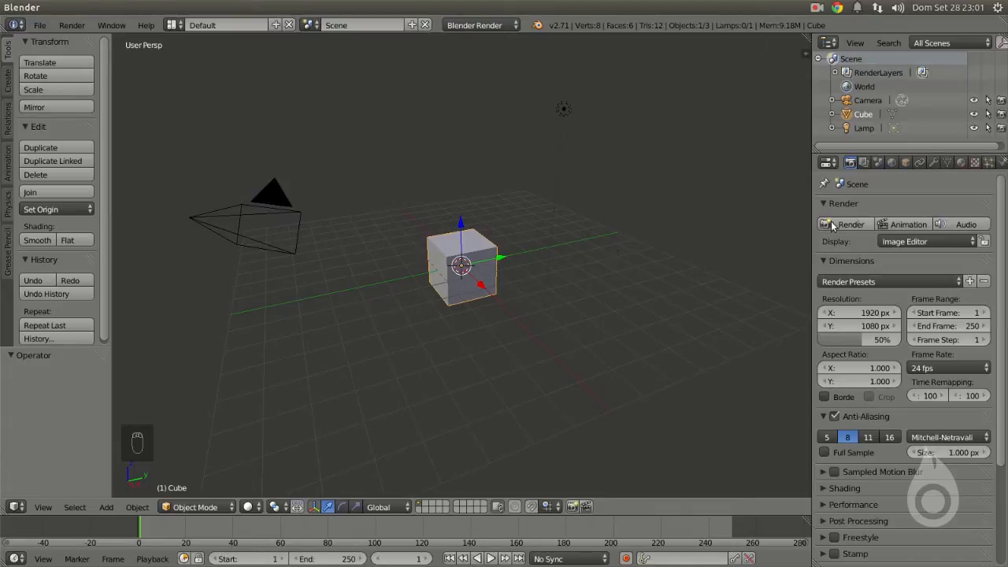
# Step: Add an Ocean modifier to the cube
pyautogui.click(948, 162)
pyautogui.click(933, 162)
pyautogui.click(890, 208)
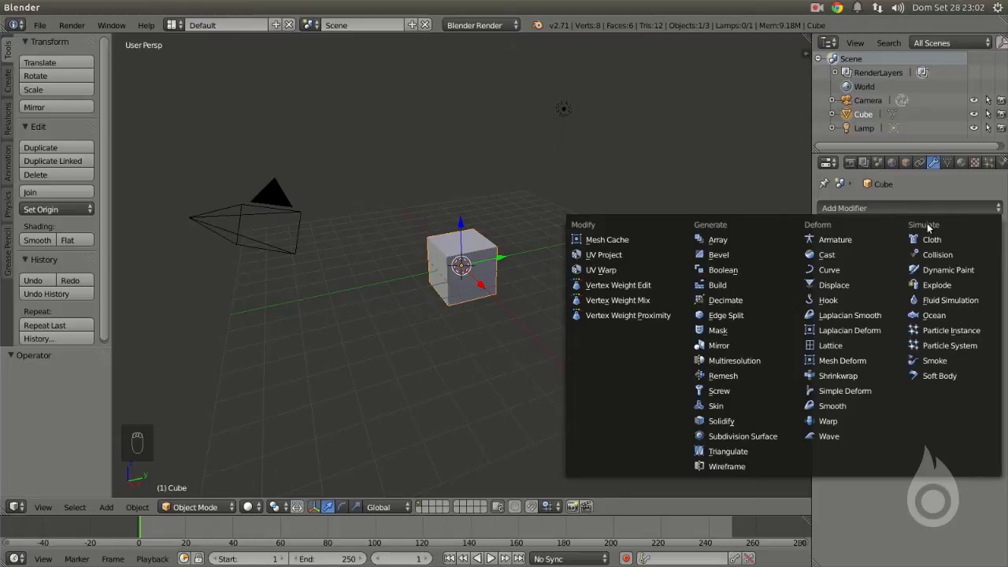
pyautogui.click(935, 315)
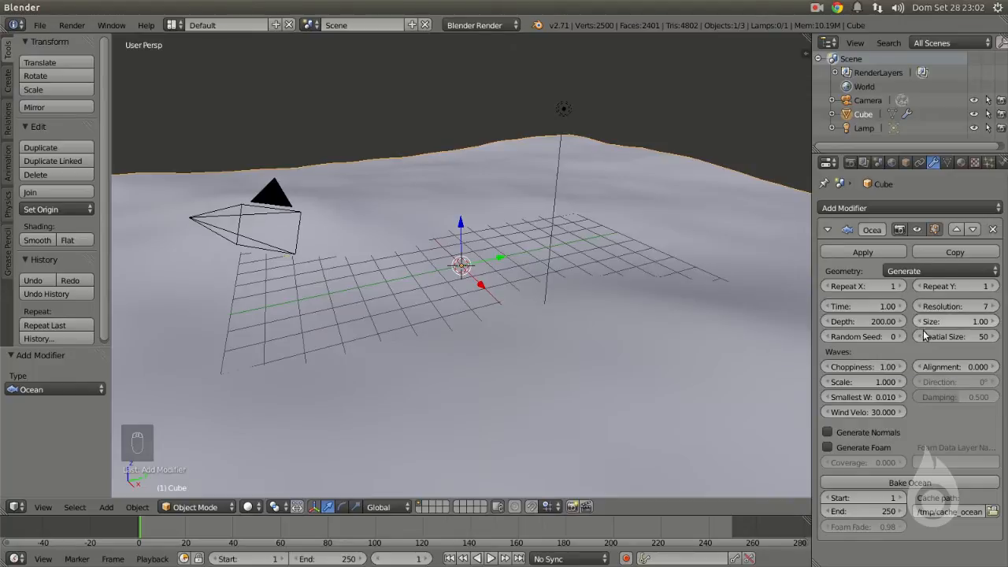
# Step: Change the Ocean modifier's geometry mode to Displace and inspect the cube
pyautogui.moveTo(694, 370); pyautogui.dragTo(610, 376, button='middle')
pyautogui.moveTo(364, 257); pyautogui.dragTo(530, 245, button='middle')
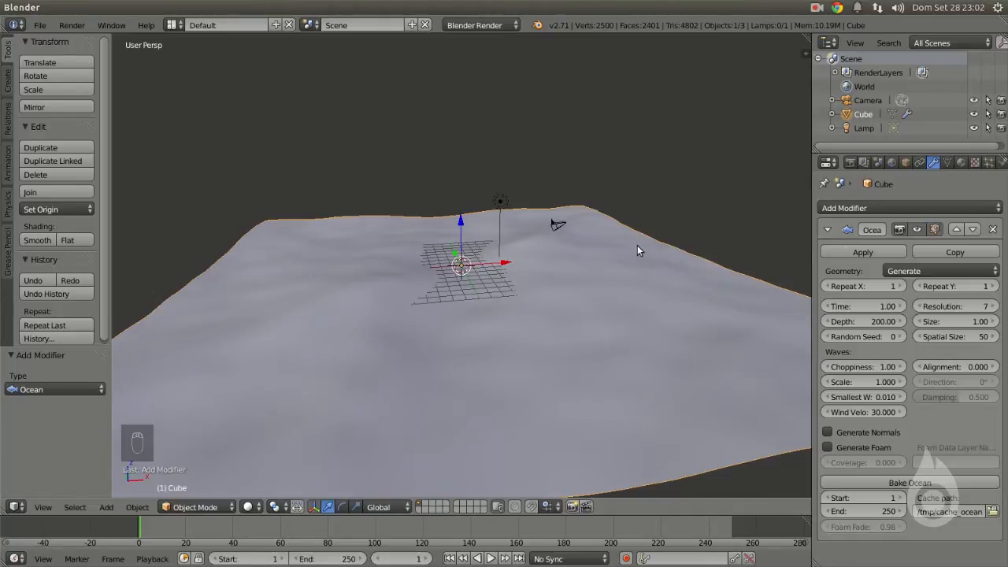
pyautogui.click(914, 270)
pyautogui.click(918, 270)
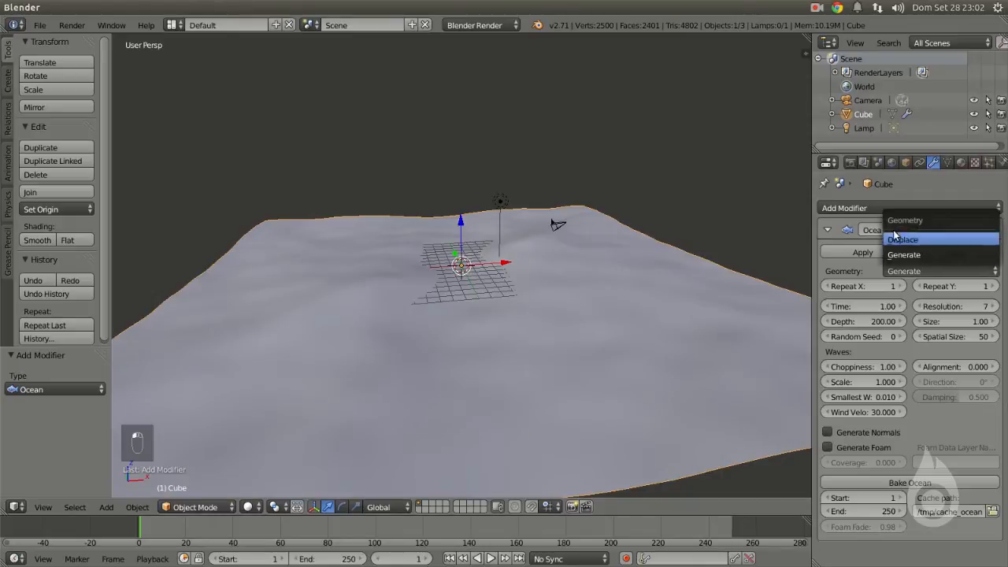
pyautogui.click(912, 238)
pyautogui.scroll(8, 662, 326)
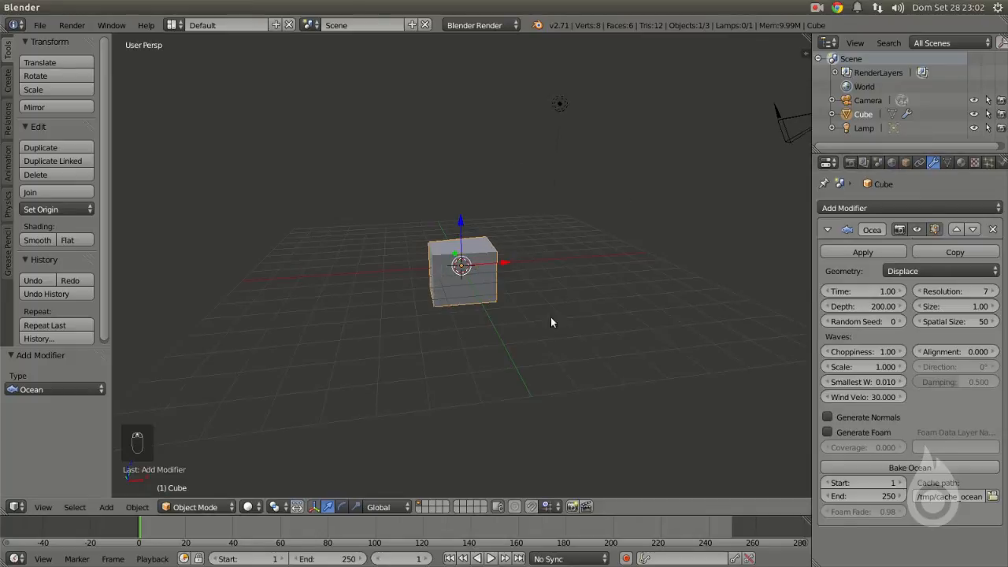
pyautogui.moveTo(535, 267); pyautogui.dragTo(614, 278, button='middle')
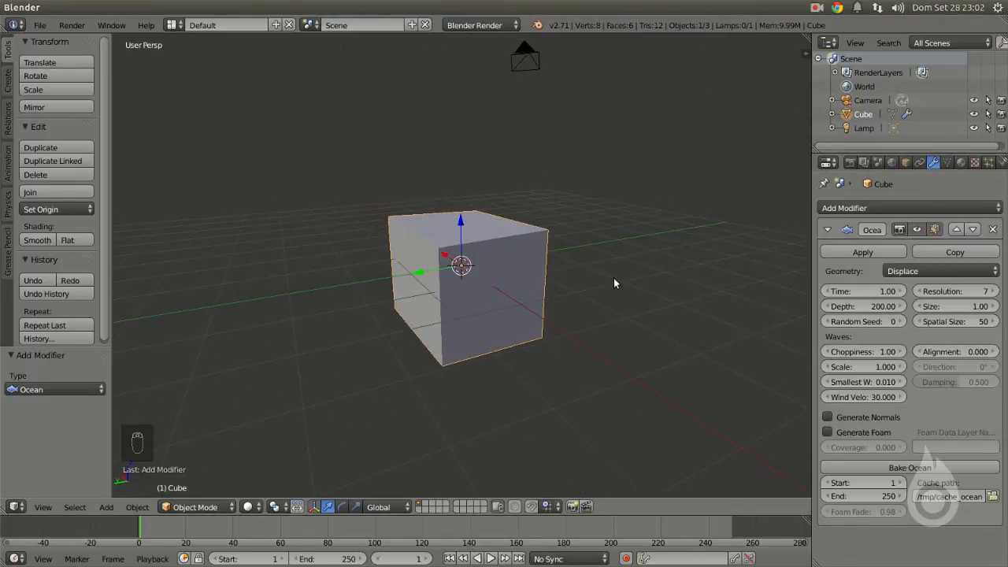
pyautogui.scroll(-3, 579, 277)
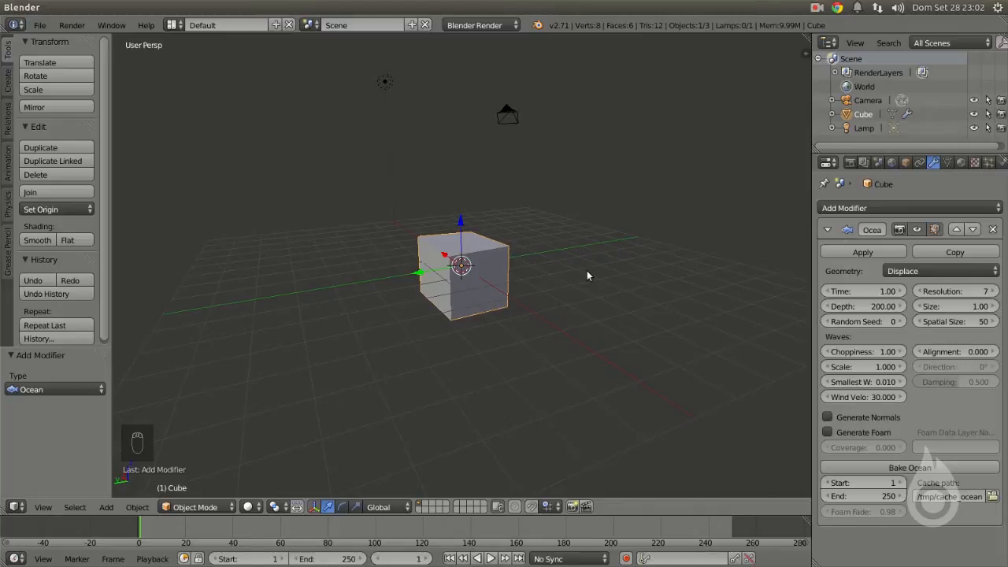
# Step: Switch the Ocean modifier's geometry mode back to Generate
pyautogui.click(919, 271)
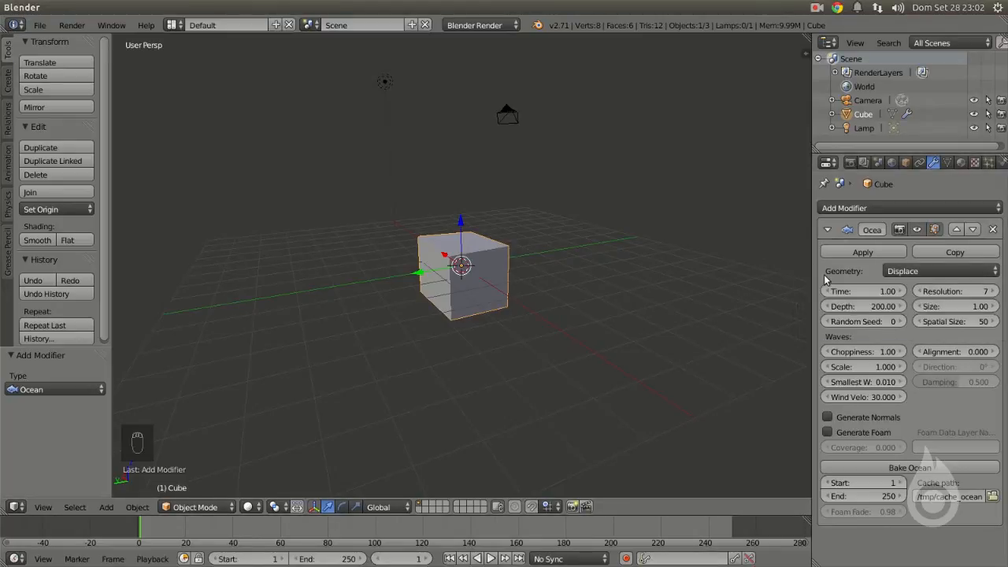
pyautogui.click(916, 271)
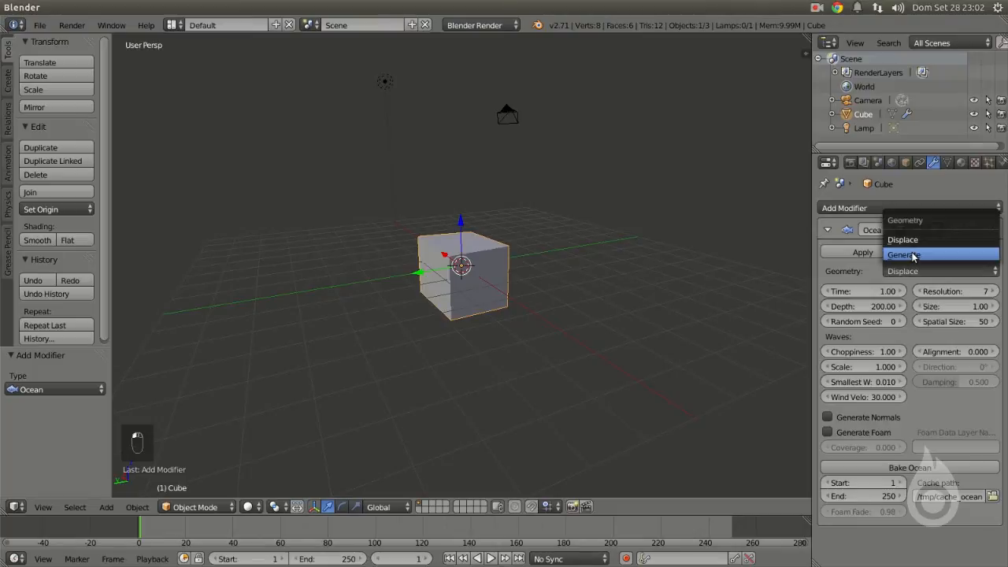
pyautogui.click(914, 255)
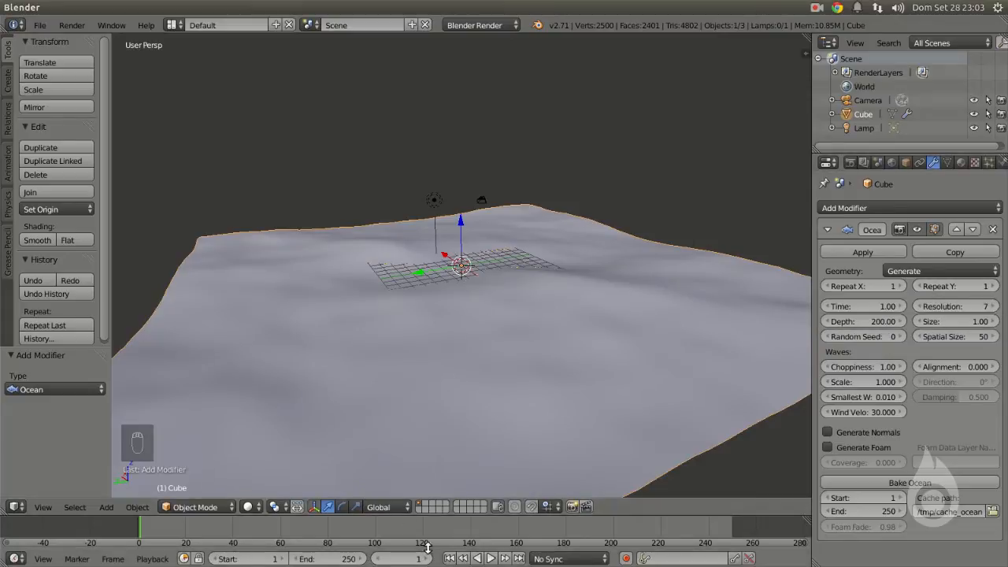
# Step: Play the timeline to check the ocean surface for motion, stop it and return to frame 1
pyautogui.click(491, 558)
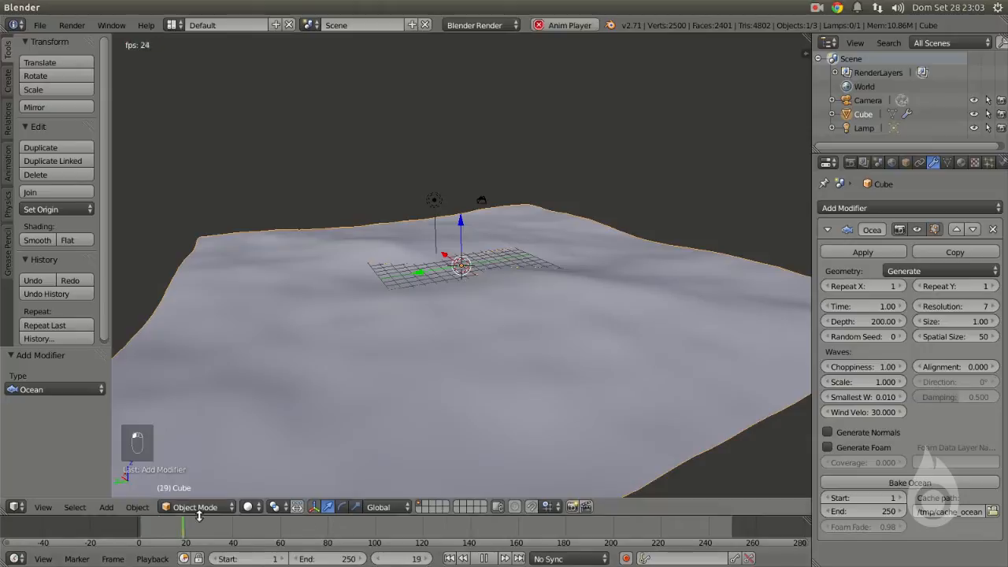
pyautogui.click(484, 558)
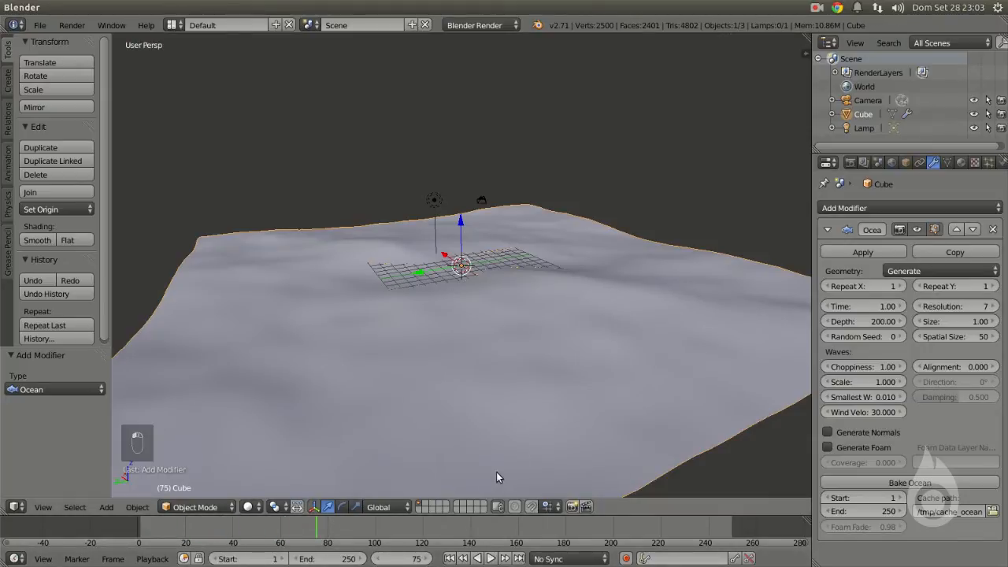
pyautogui.hotkey('shift', 'Left')
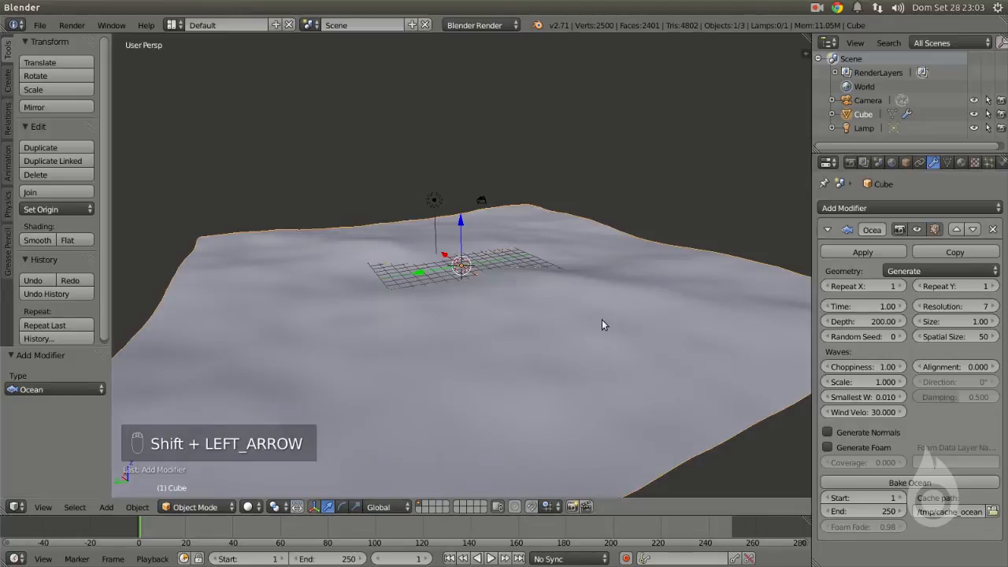
# Step: Set the ocean's Time to about 0.47 and raise the mesh about 9.25 units along Z
pyautogui.moveTo(865, 307); pyautogui.dragTo(898, 307)
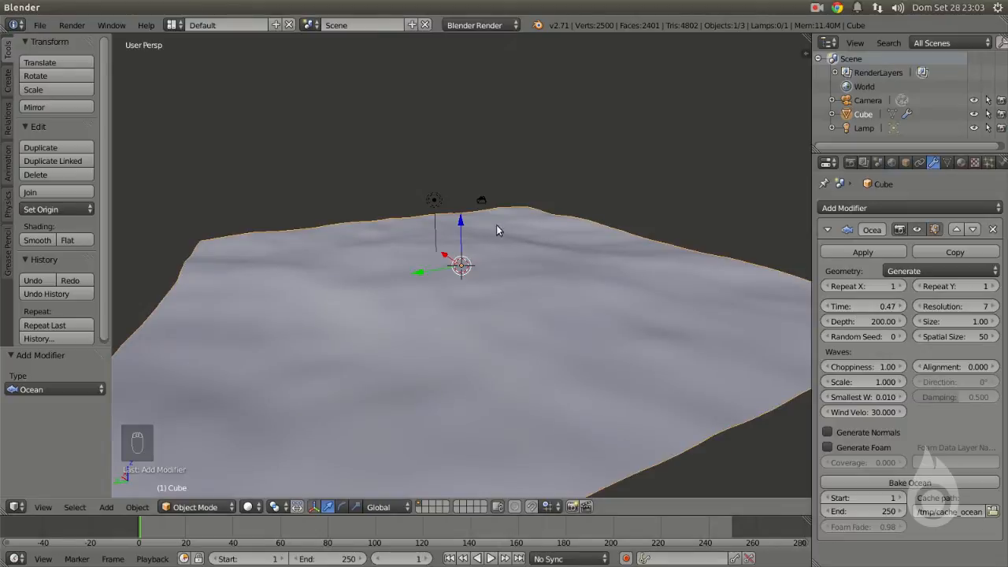
pyautogui.moveTo(460, 226); pyautogui.dragTo(458, 124)
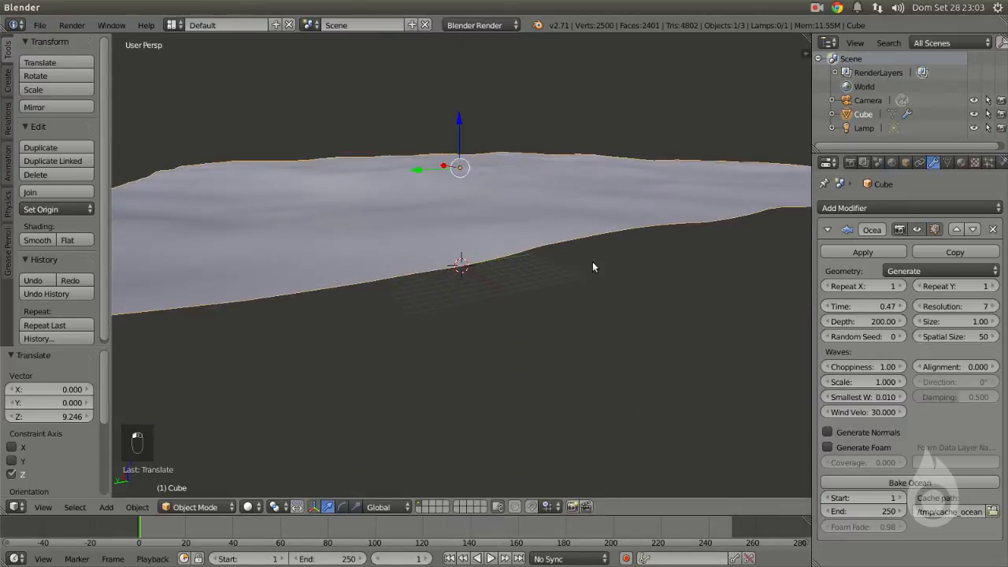
# Step: Set the ocean's Repeat X to 3
pyautogui.moveTo(596, 275); pyautogui.dragTo(560, 272, button='middle')
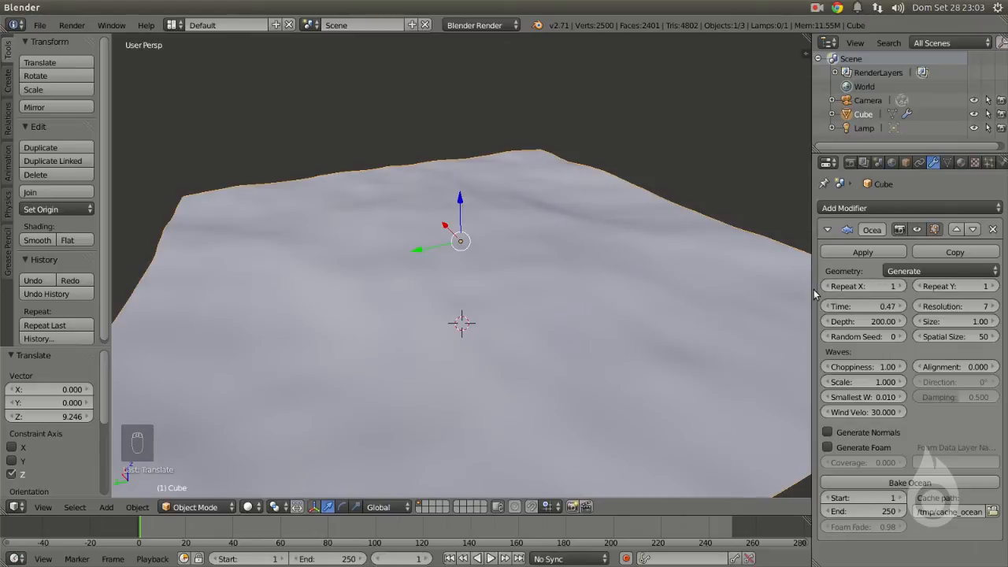
pyautogui.scroll(-5, 612, 225)
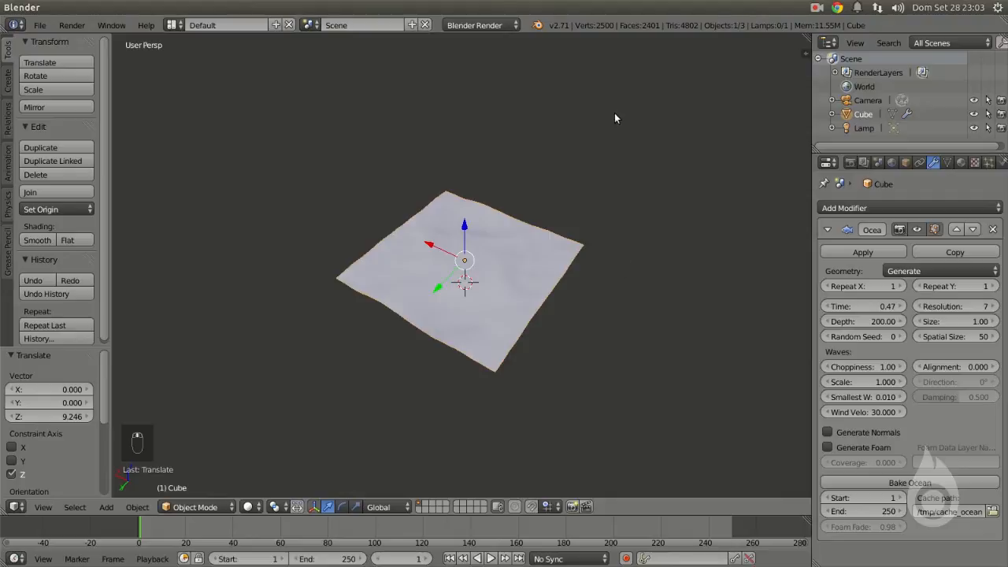
pyautogui.click(903, 287)
pyautogui.click(903, 287)
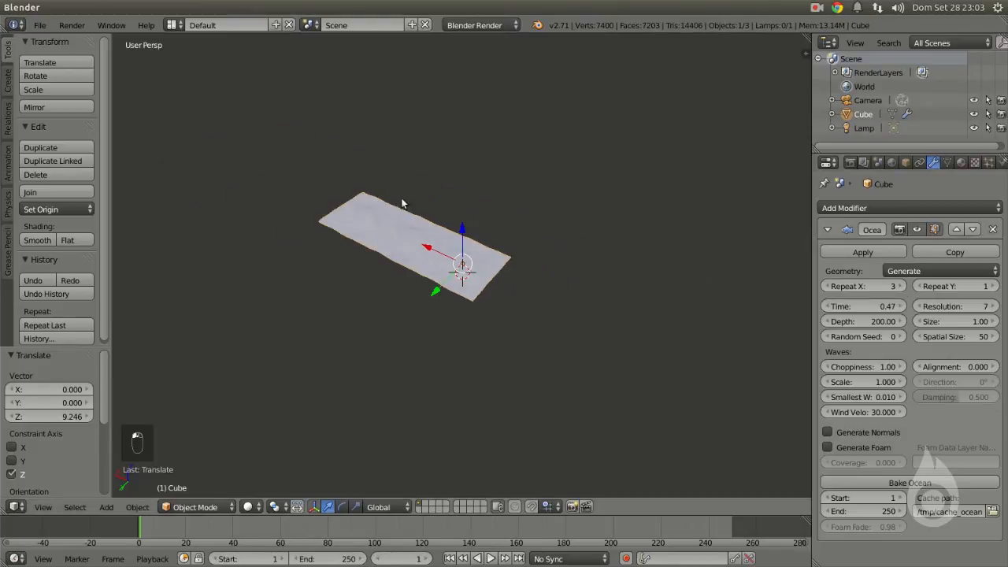
pyautogui.scroll(2, 420, 207)
pyautogui.scroll(3, 483, 247)
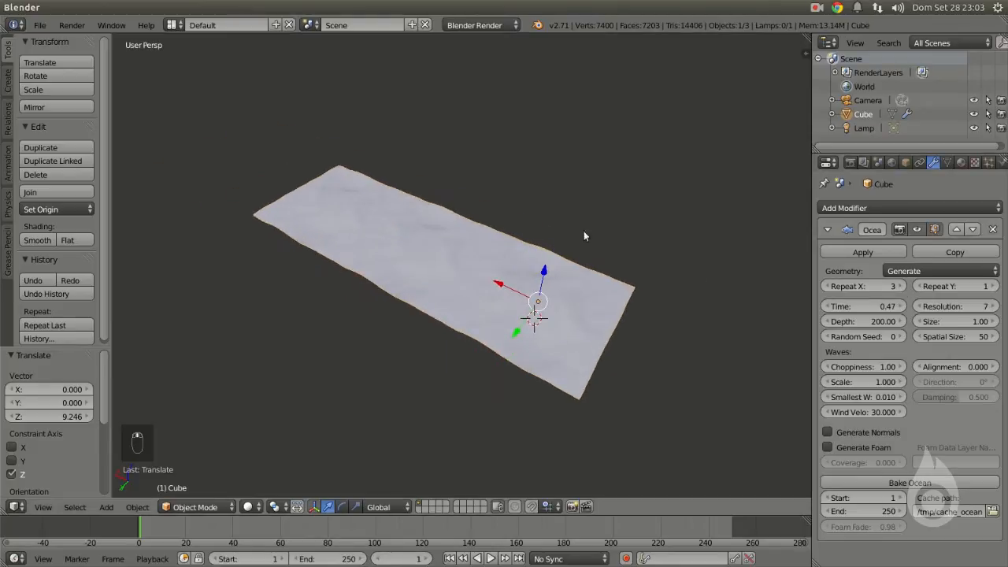
# Step: Return the ocean's Repeat X to 1 and set Repeat Y to 3
pyautogui.click(827, 287)
pyautogui.click(827, 287)
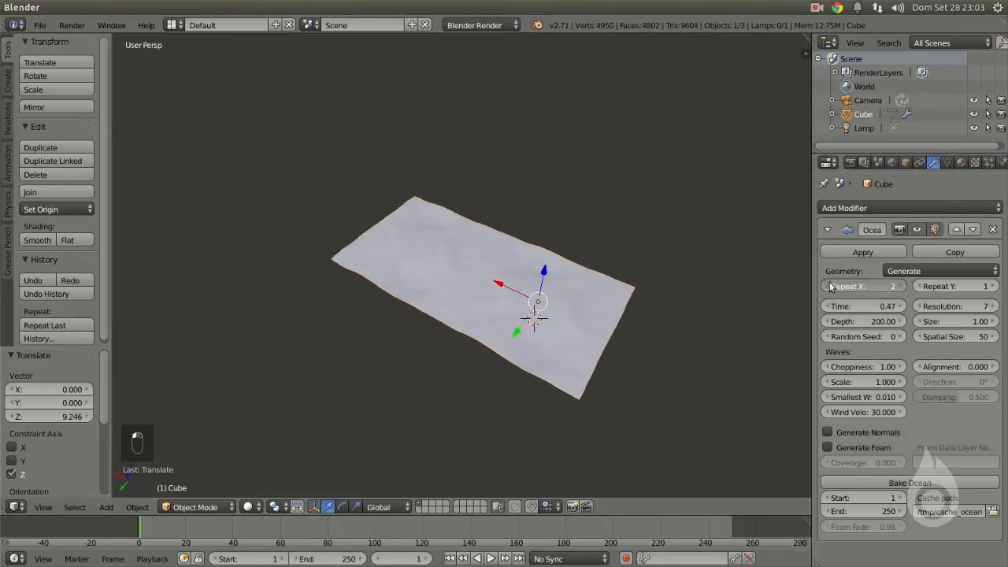
pyautogui.click(994, 286)
pyautogui.click(994, 287)
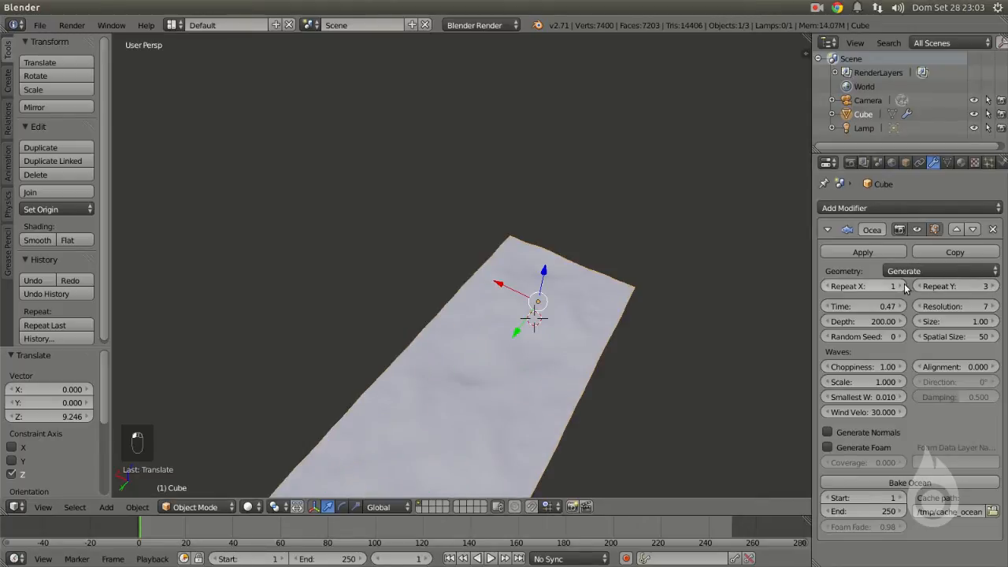
# Step: Increase the ocean's Repeat X to 4 and inspect the tiled surface
pyautogui.click(901, 286)
pyautogui.click(901, 287)
pyautogui.click(901, 287)
pyautogui.scroll(-3, 519, 275)
pyautogui.scroll(6, 519, 275)
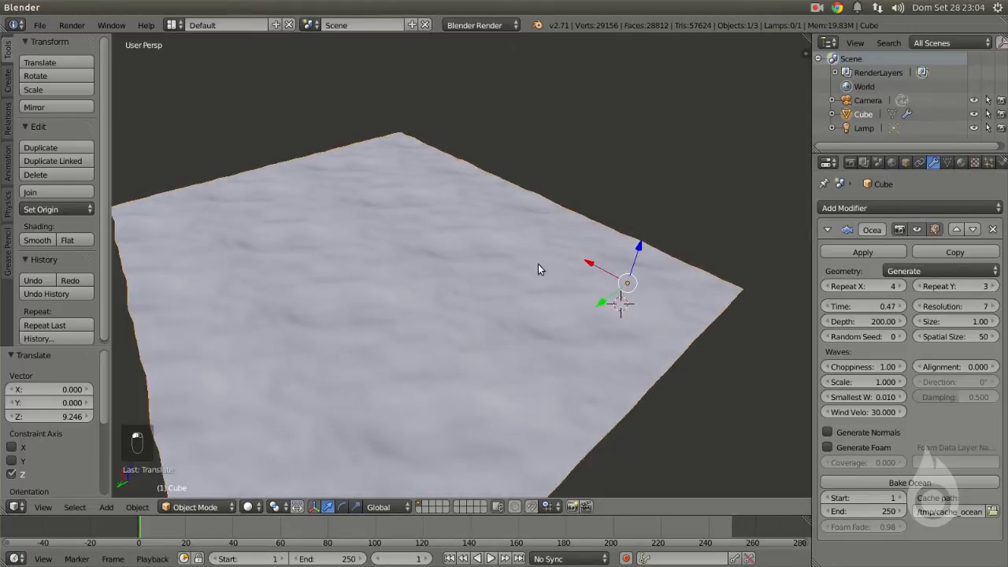
# Step: Reset both Repeat X and Repeat Y of the ocean to 1
pyautogui.click(831, 285)
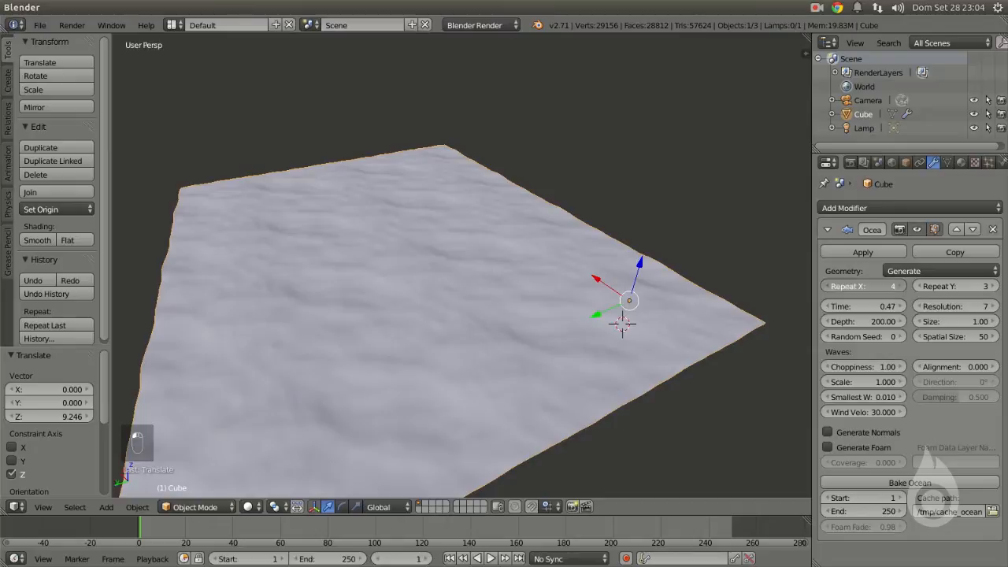
pyautogui.click(832, 288)
pyautogui.click(832, 287)
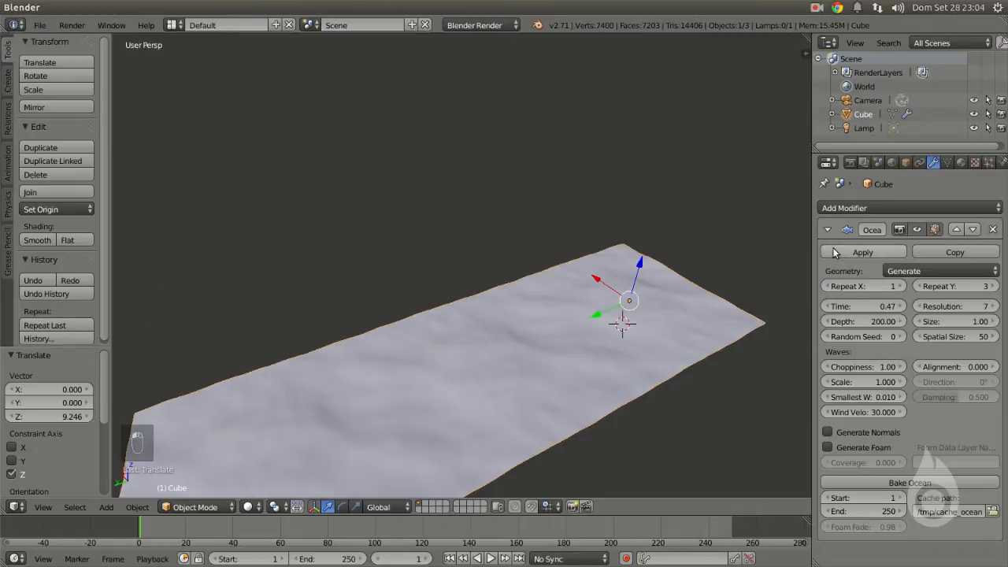
pyautogui.click(920, 287)
pyautogui.click(920, 286)
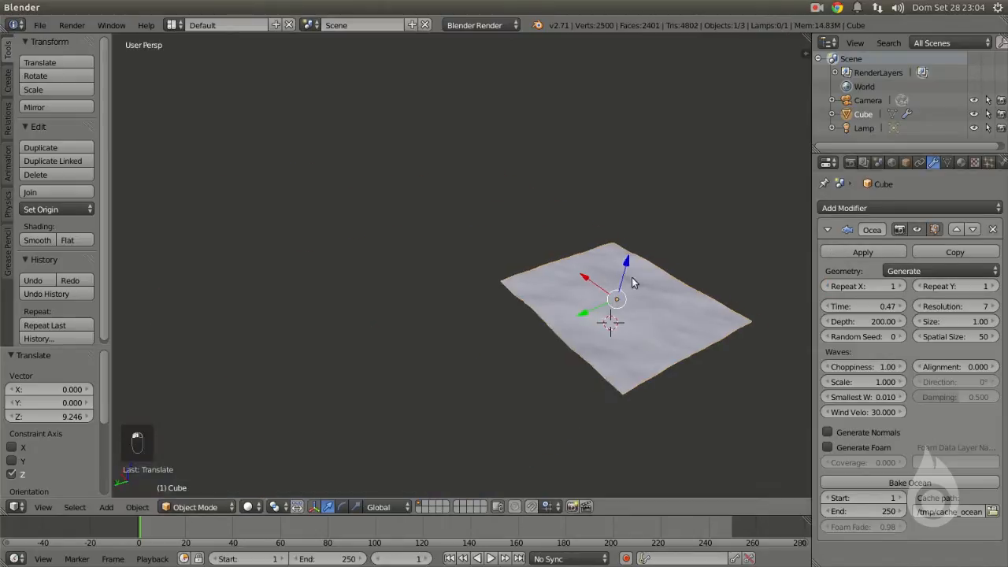
# Step: Set the ocean's Time to 0 and insert a keyframe for it at frame 1
pyautogui.scroll(4, 678, 290)
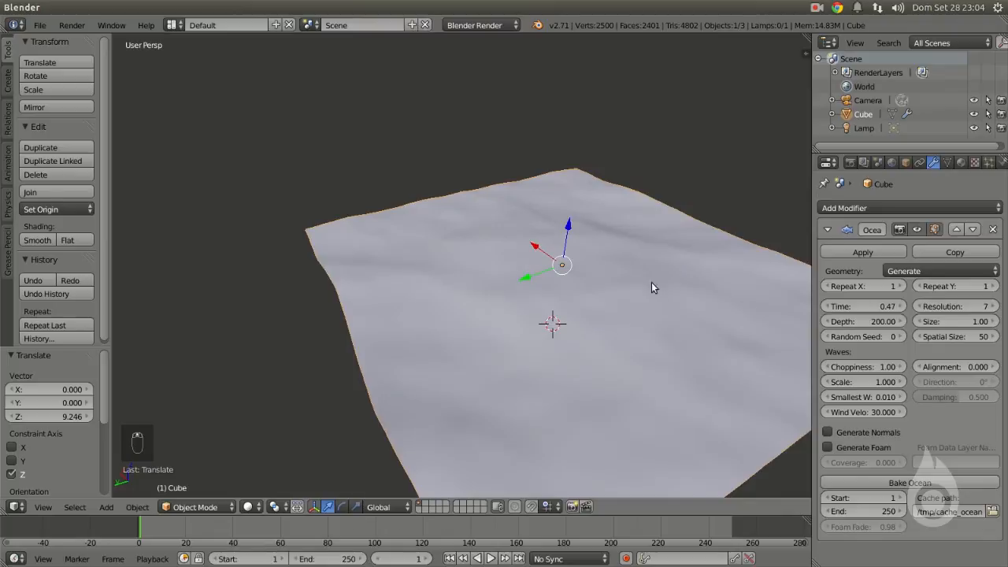
pyautogui.keyDown('shift'); pyautogui.moveTo(672, 285); pyautogui.dragTo(588, 261, button='middle'); pyautogui.keyUp('shift')
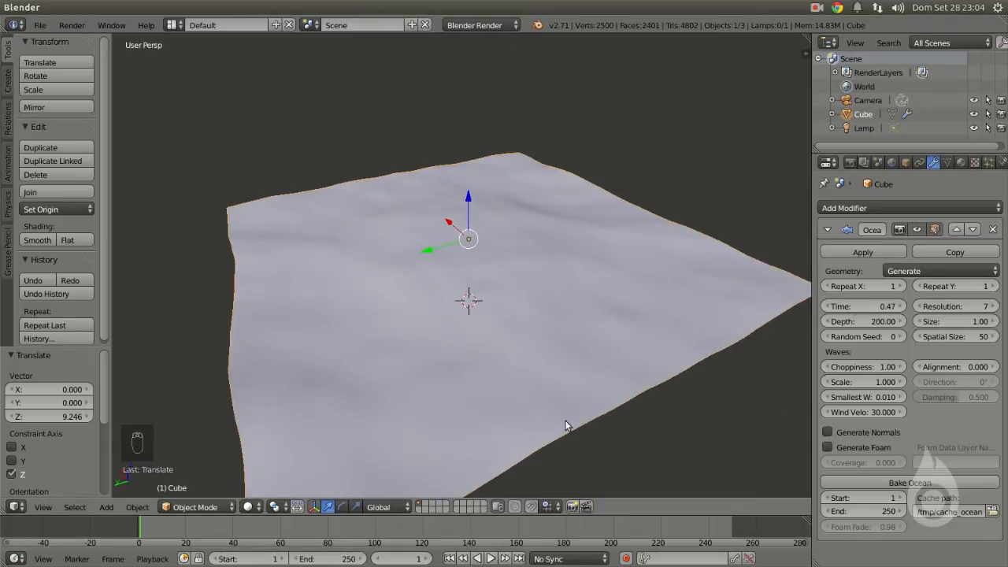
pyautogui.click(875, 308)
pyautogui.write('0')
pyautogui.press('Return')
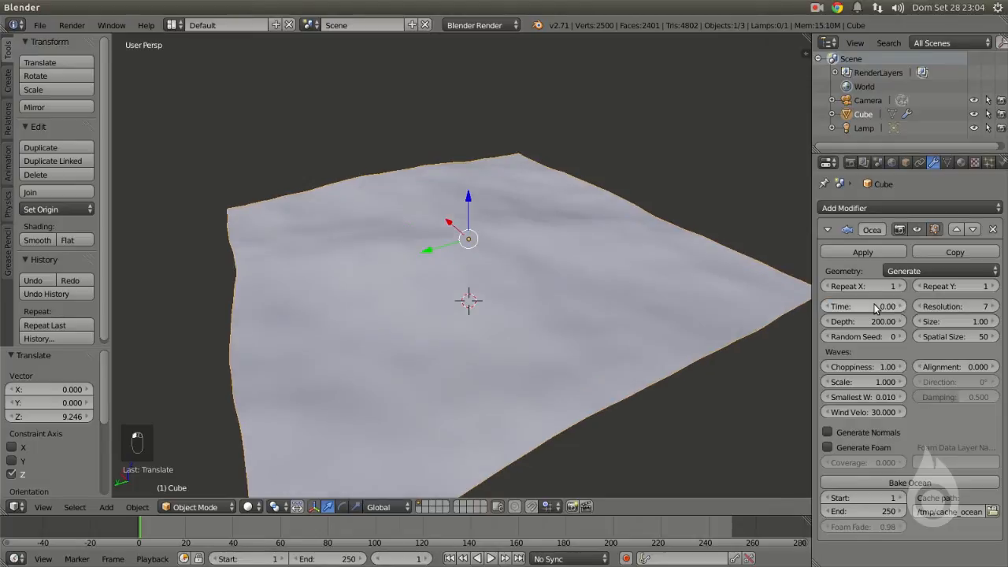
pyautogui.press('i')
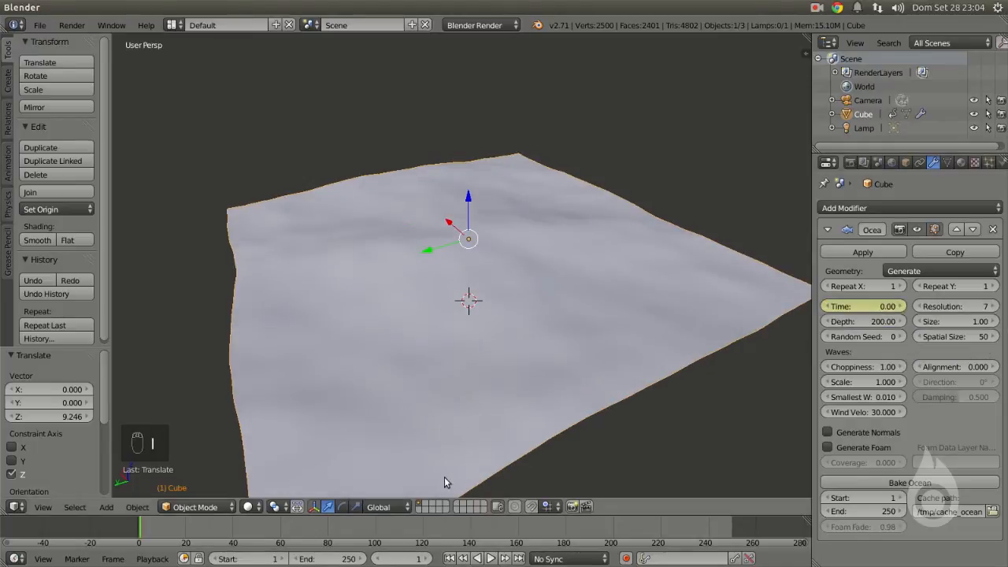
# Step: Go to frame 250, set the ocean's Time to 10 and keyframe it there
pyautogui.click(423, 557)
pyautogui.click(412, 527)
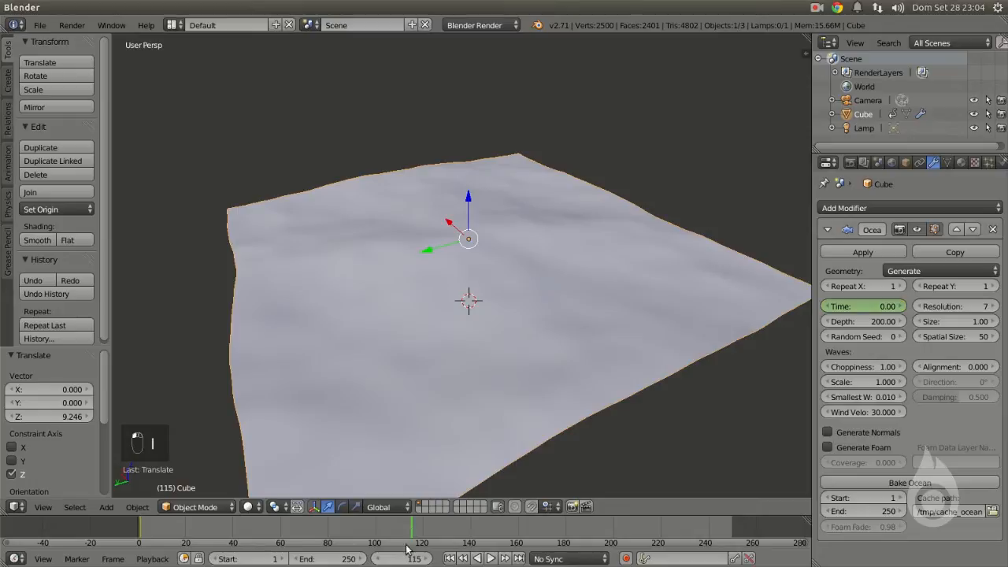
pyautogui.click(410, 556)
pyautogui.write('250')
pyautogui.press('Return')
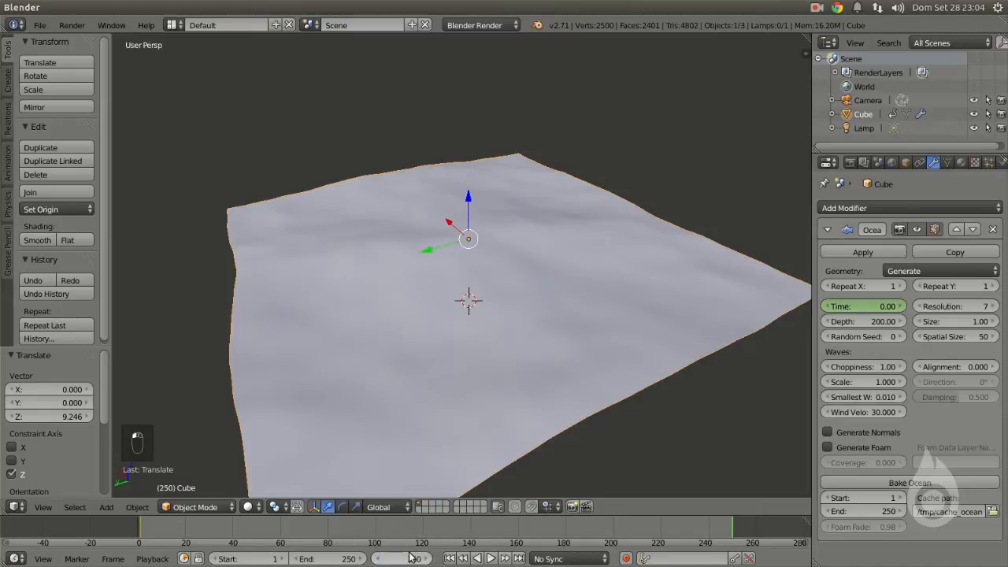
pyautogui.click(859, 308)
pyautogui.write('10')
pyautogui.press('Return')
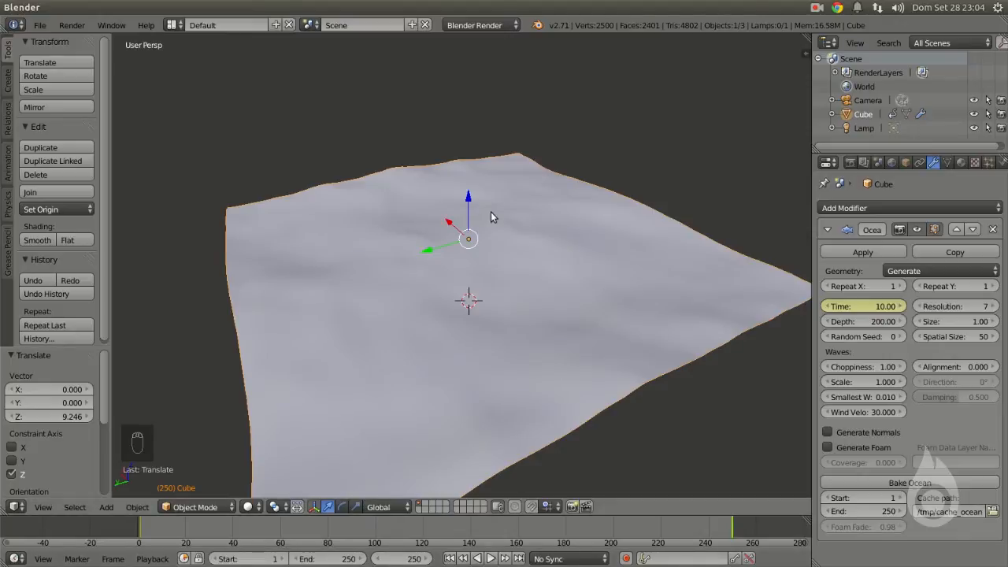
# Step: Play the animation to check the ocean's wave motion and stop the playback
pyautogui.hotkey('alt', 'a')
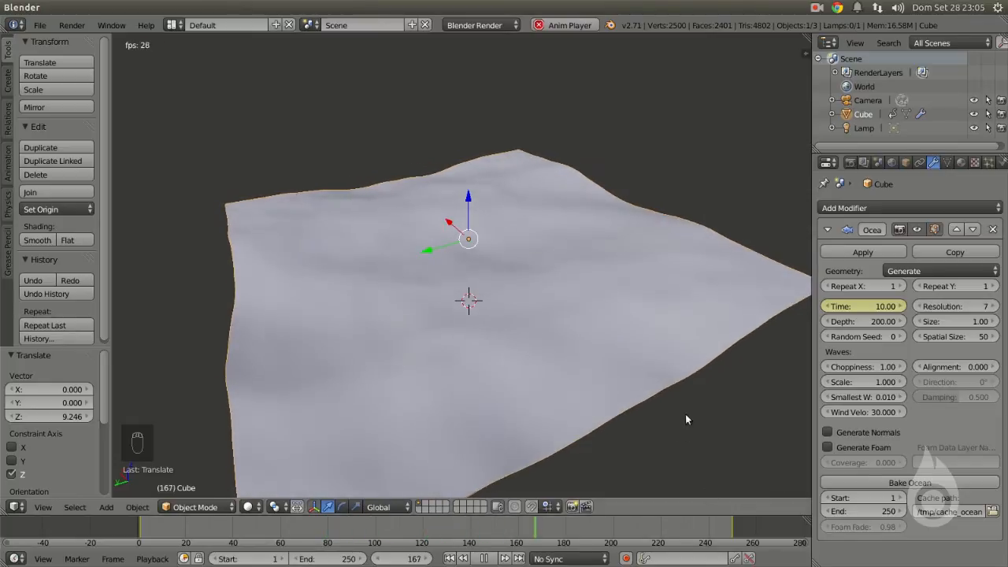
pyautogui.press('Escape')
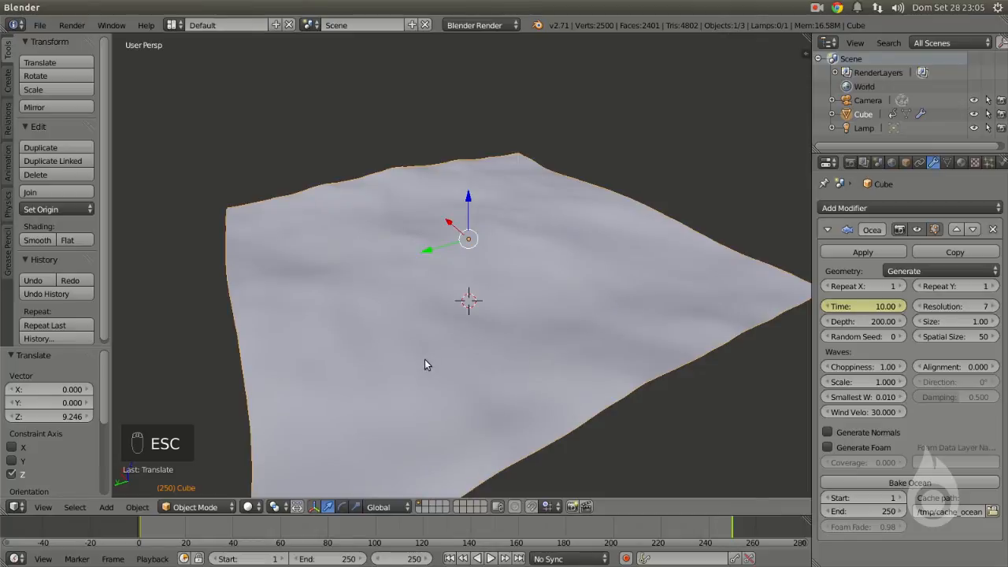
# Step: Split off part of the 3D view, turn it into a Graph Editor and frame the whole ocean Time curve in it
pyautogui.moveTo(5, 512); pyautogui.dragTo(295, 493)
pyautogui.click(16, 506)
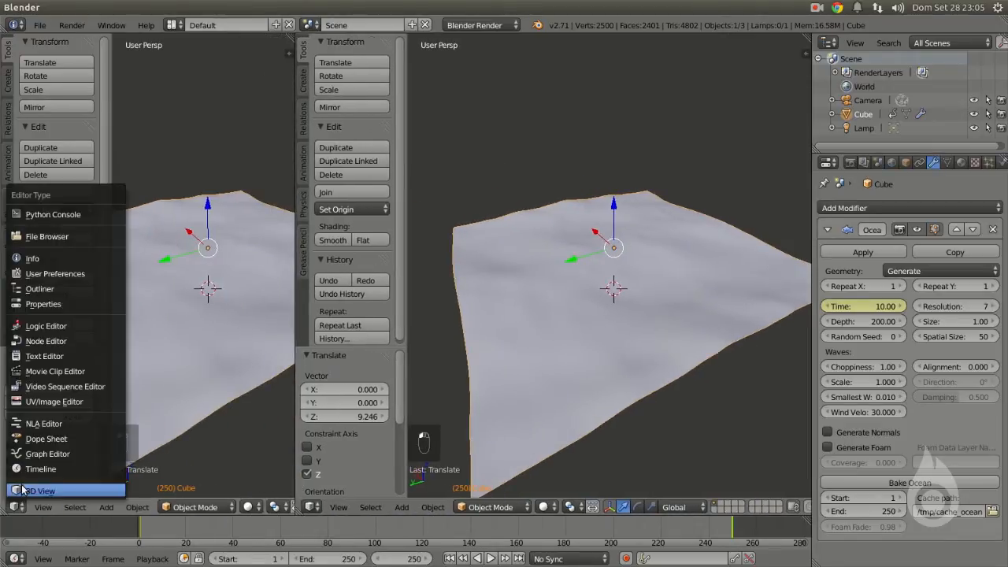
pyautogui.click(34, 452)
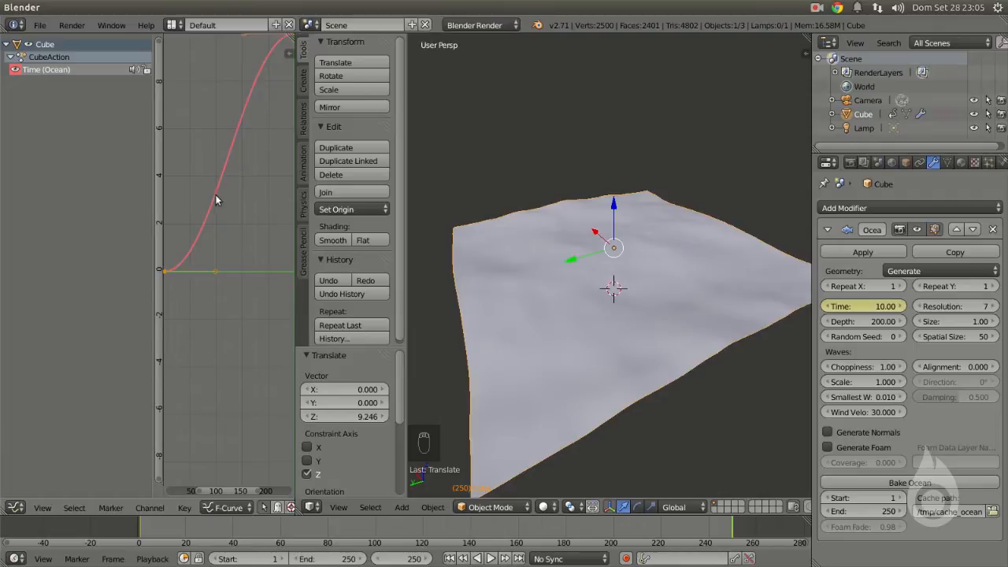
pyautogui.press('Home')
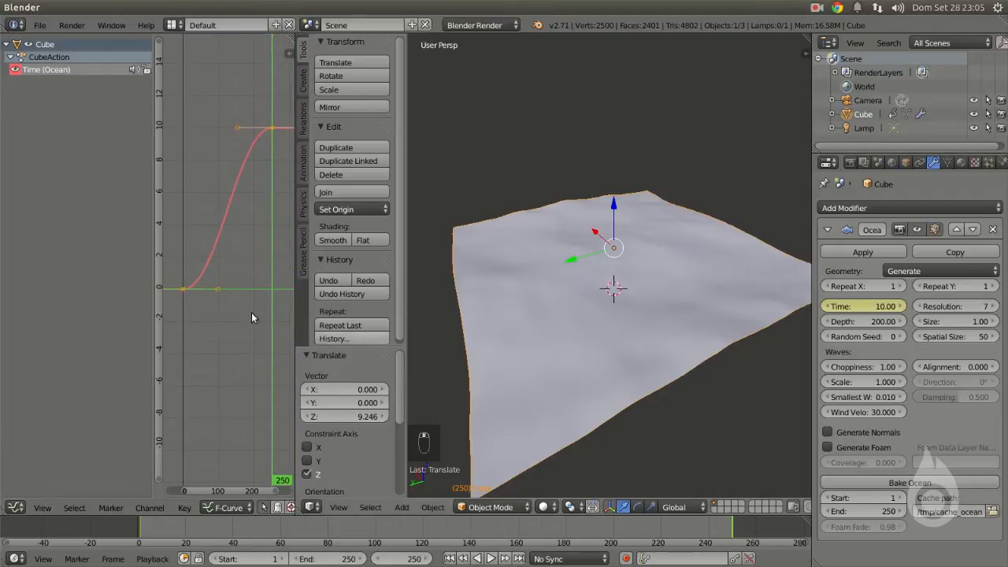
pyautogui.moveTo(156, 298); pyautogui.dragTo(84, 302)
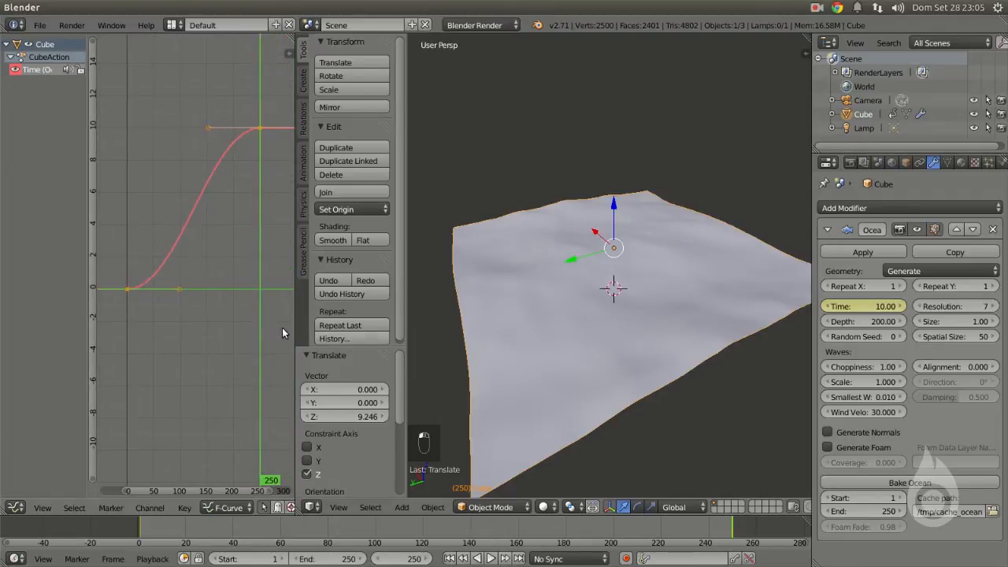
pyautogui.press('t')
pyautogui.moveTo(405, 296); pyautogui.dragTo(440, 280)
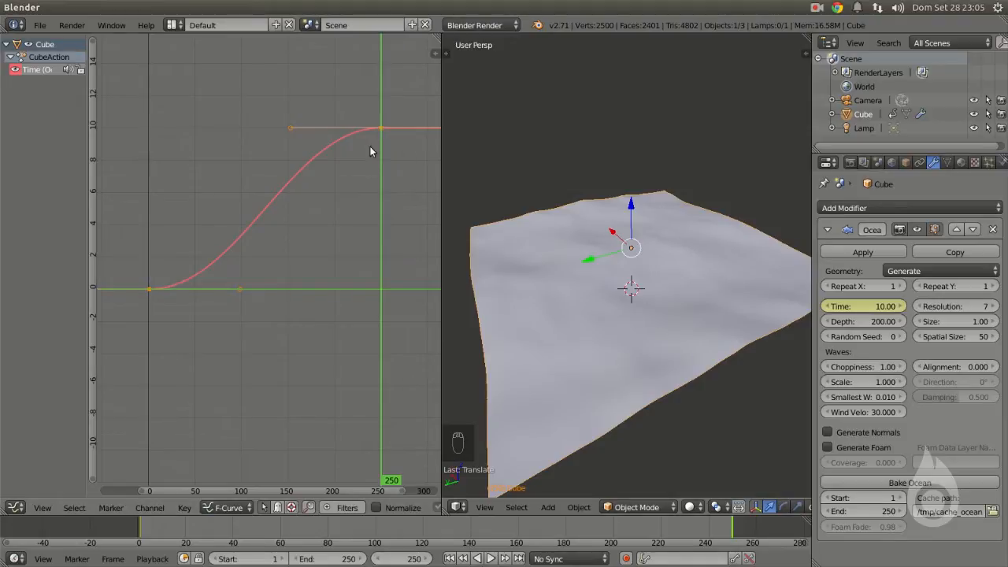
# Step: Scrub through the frames along the Time curve to compare its slope with the ocean's movement
pyautogui.click(341, 198)
pyautogui.moveTo(331, 204); pyautogui.dragTo(156, 293)
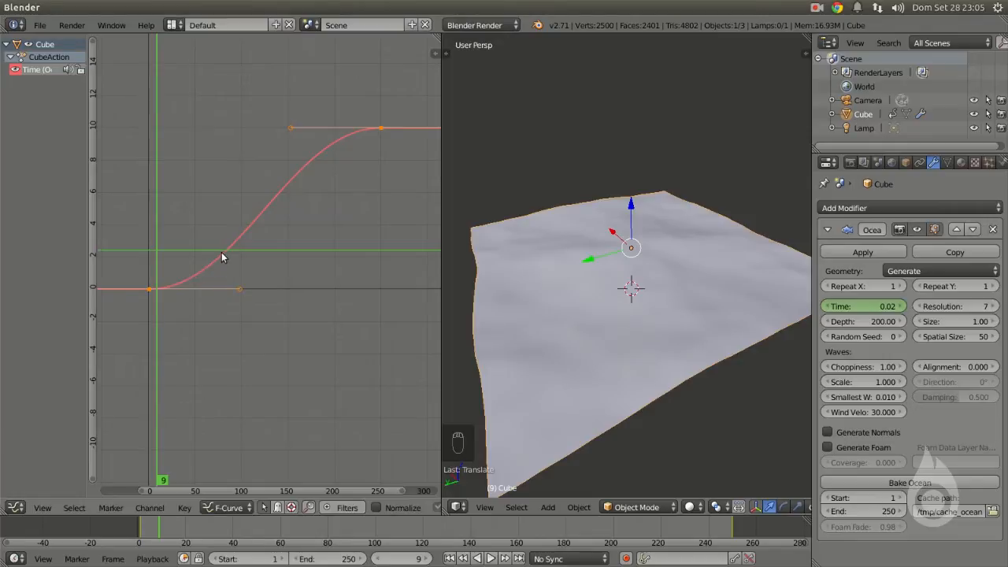
pyautogui.moveTo(160, 321); pyautogui.dragTo(175, 321)
pyautogui.moveTo(190, 325); pyautogui.dragTo(219, 313)
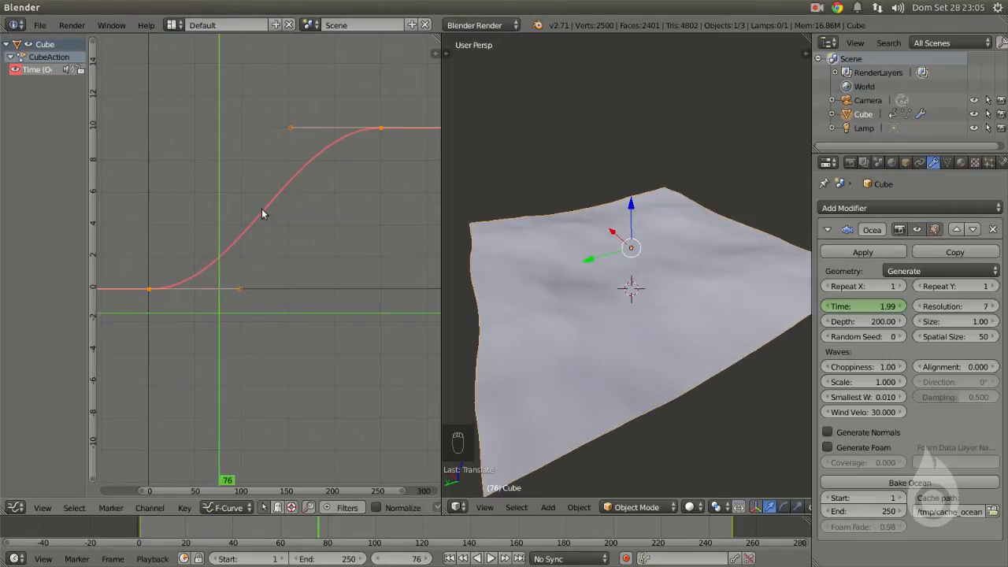
pyautogui.moveTo(228, 269); pyautogui.dragTo(291, 248)
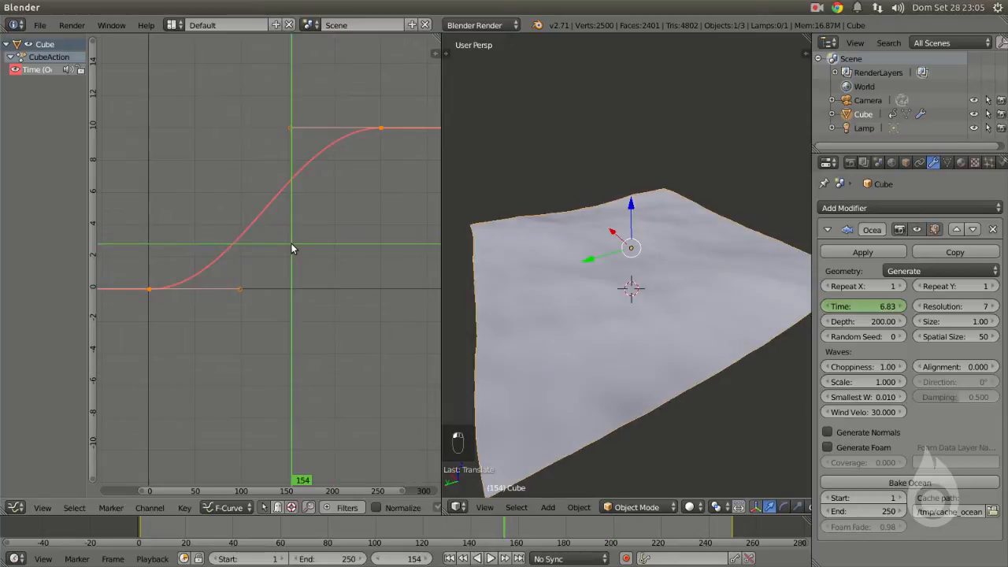
# Step: Select all keyframes of the Time curve and set their handle type to Vector
pyautogui.press('a')
pyautogui.press('a')
pyautogui.press('a')
pyautogui.press('v')
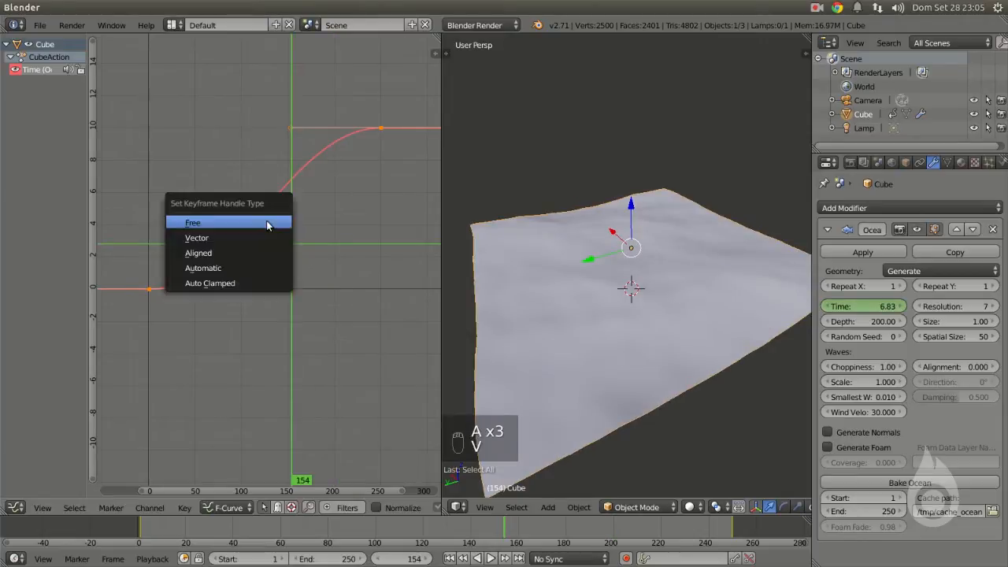
pyautogui.click(265, 236)
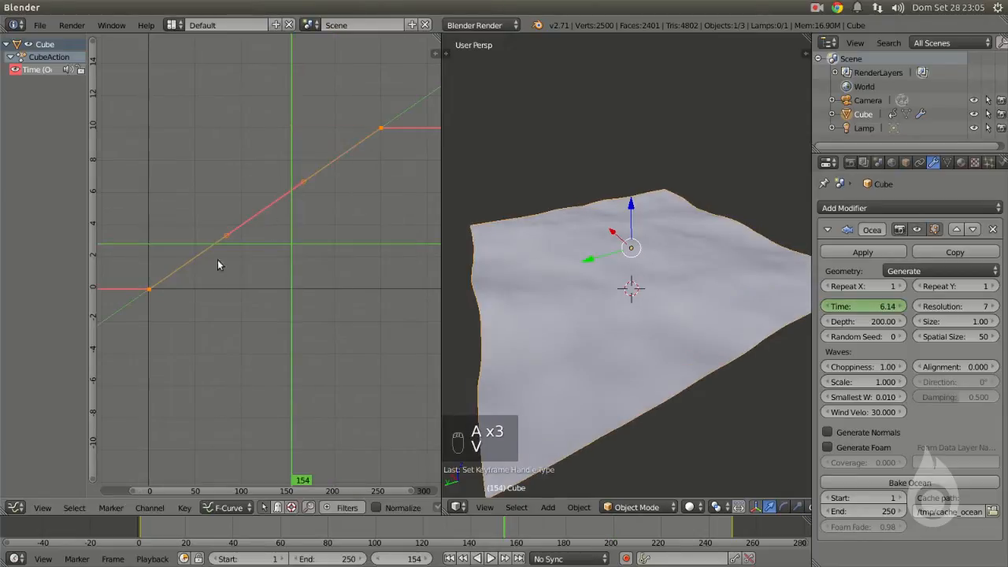
# Step: Go to frame 21, play the animation to check the wave motion with the straightened curve, and stop it
pyautogui.click(168, 291)
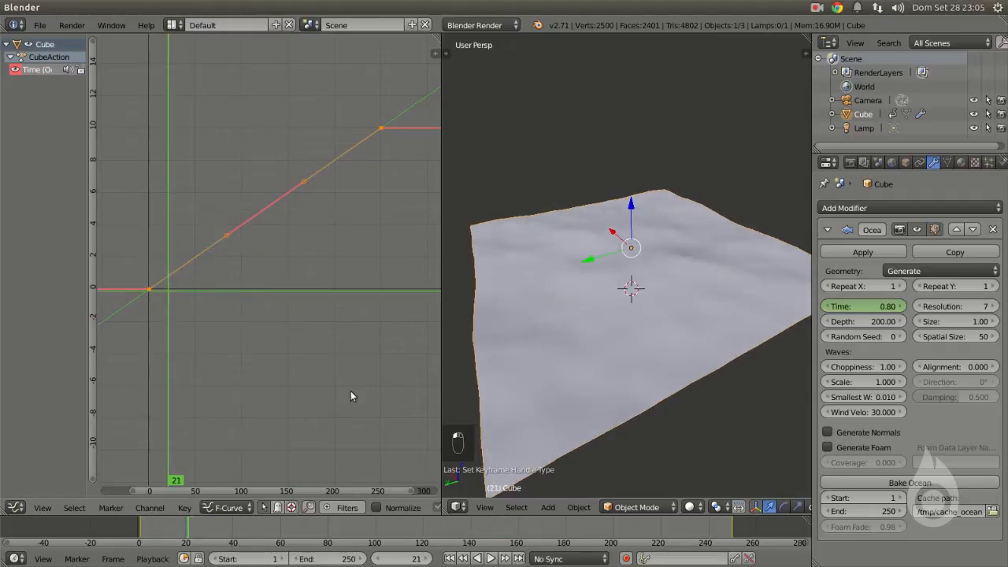
pyautogui.hotkey('alt', 'a')
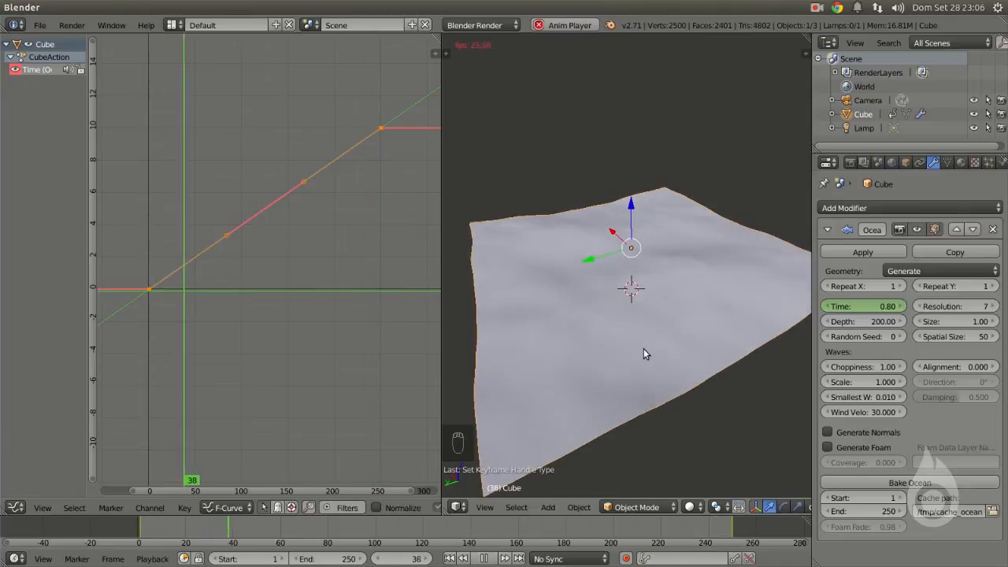
pyautogui.press('Escape')
# Step: Set the Time curve's extrapolation mode to Linear Extrapolation
pyautogui.scroll(-1, 326, 254)
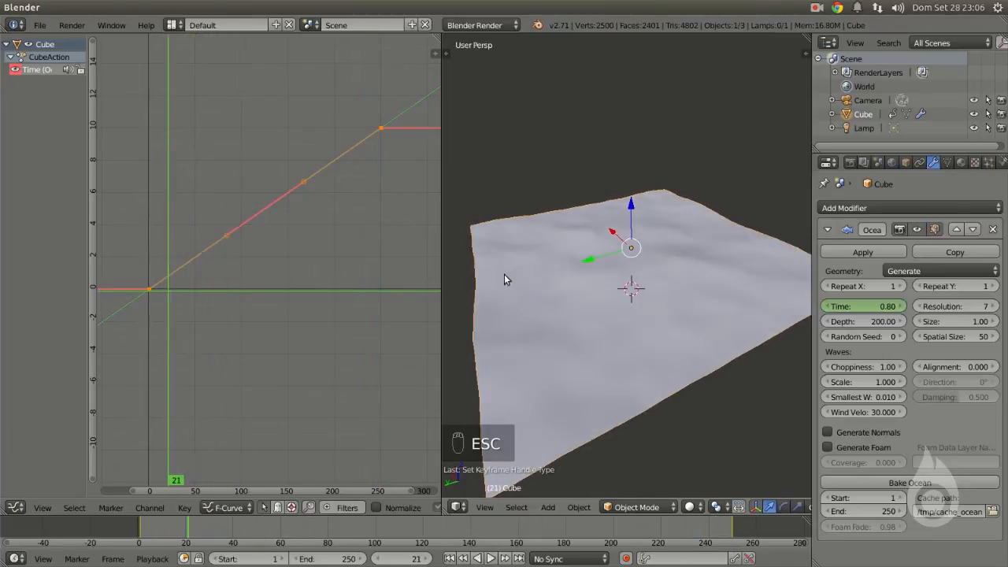
pyautogui.scroll(-1, 266, 314)
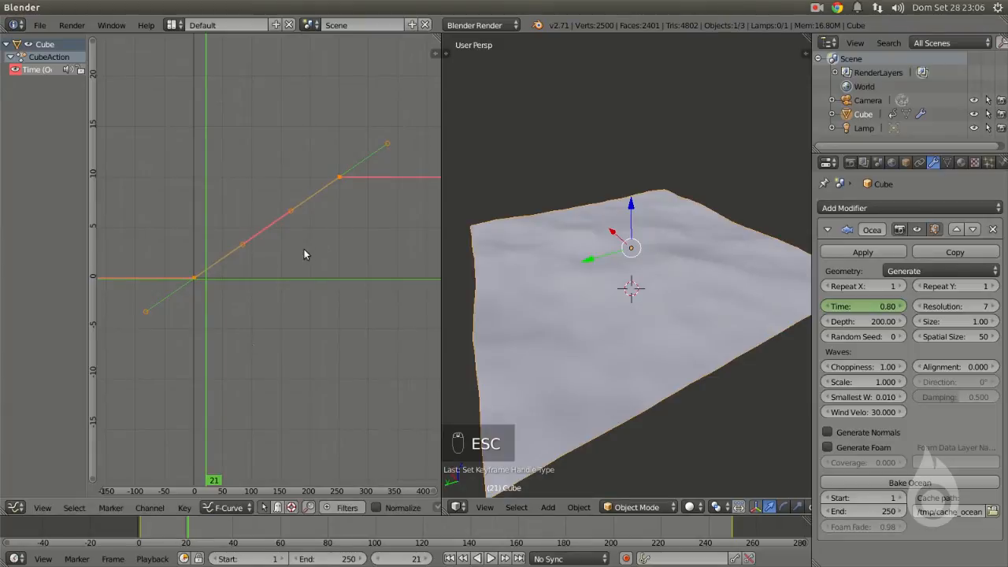
pyautogui.scroll(-1, 345, 252)
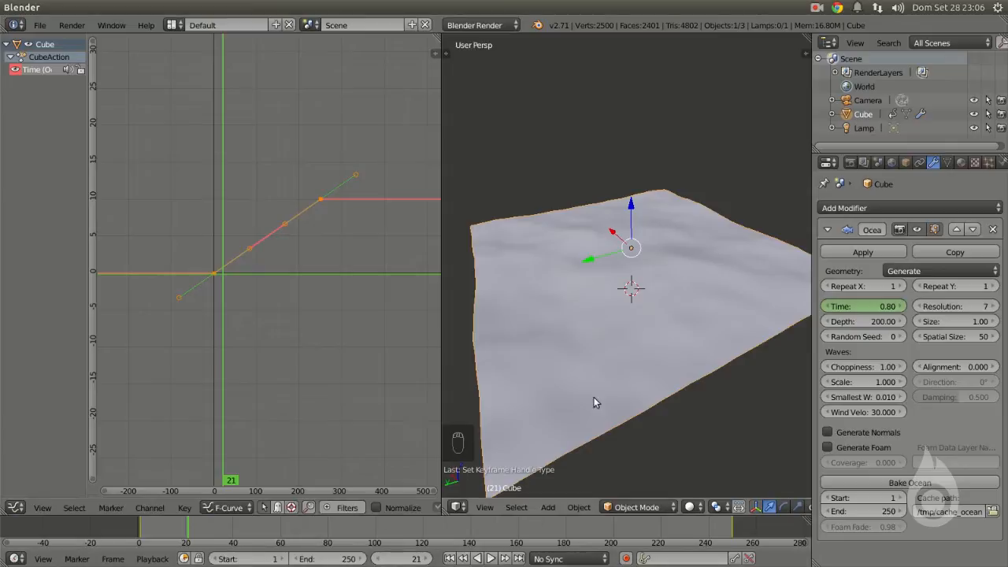
pyautogui.scroll(-1, 263, 246)
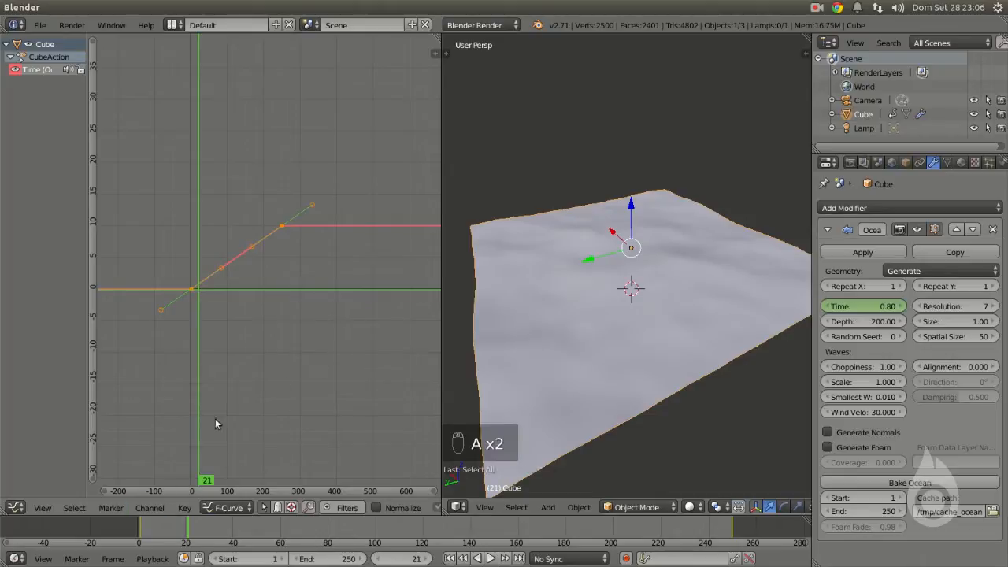
pyautogui.hotkey('shift', 'e')
pyautogui.click(173, 488)
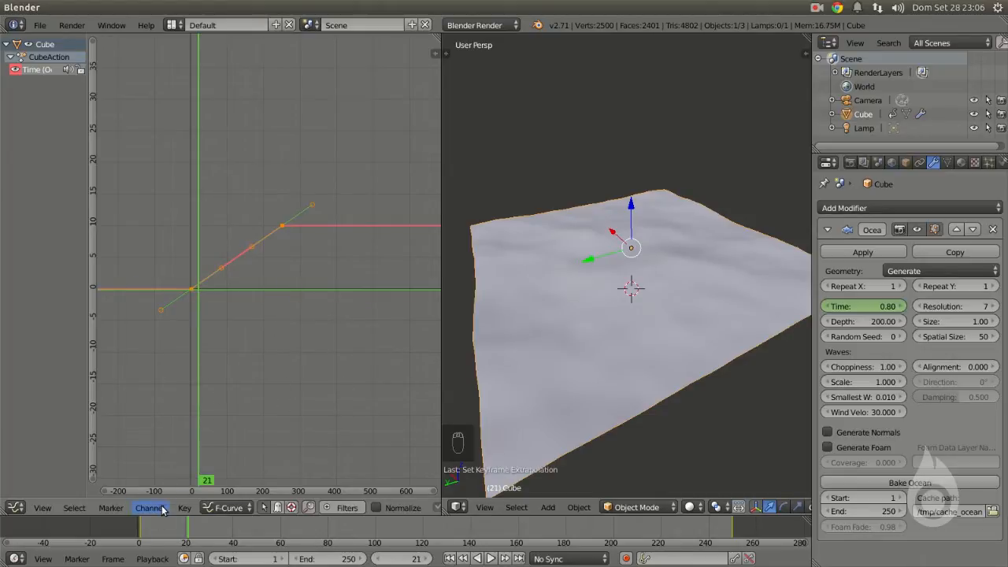
pyautogui.click(163, 511)
pyautogui.moveTo(184, 367)
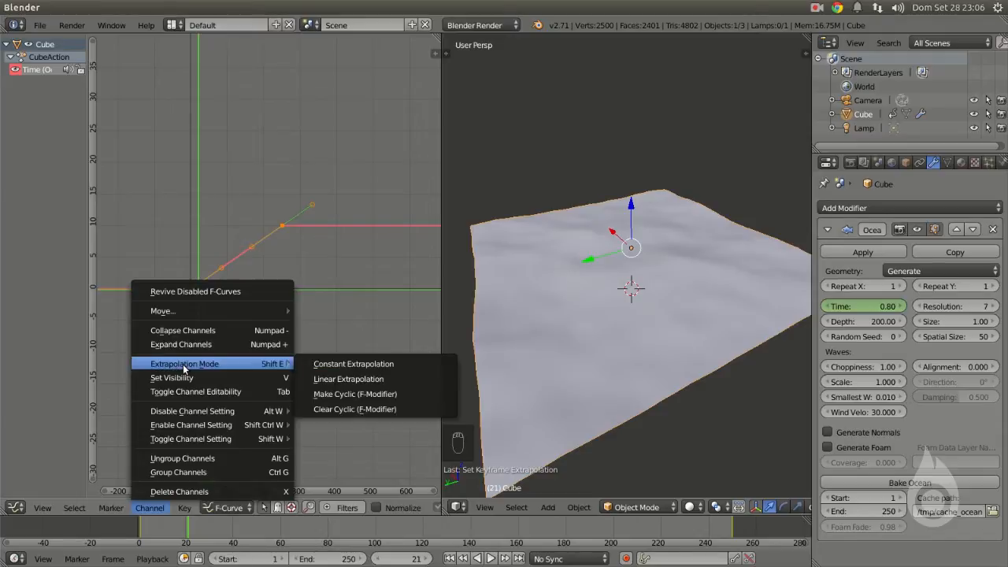
pyautogui.click(344, 381)
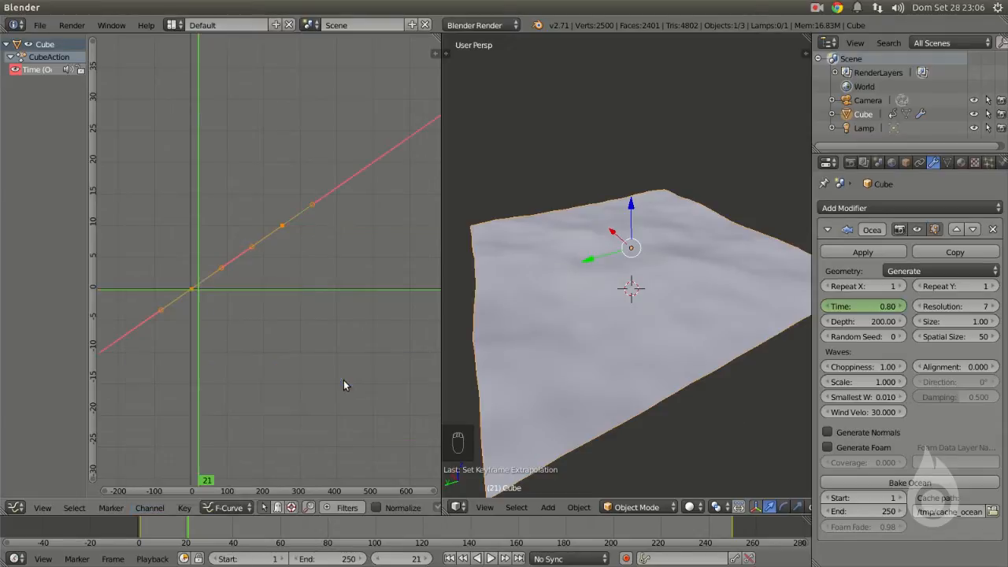
# Step: Examine how the extrapolated Time curve runs far before and after its keyframes, and scrub to frame -82
pyautogui.scroll(-3, 289, 281)
pyautogui.scroll(-3, 284, 286)
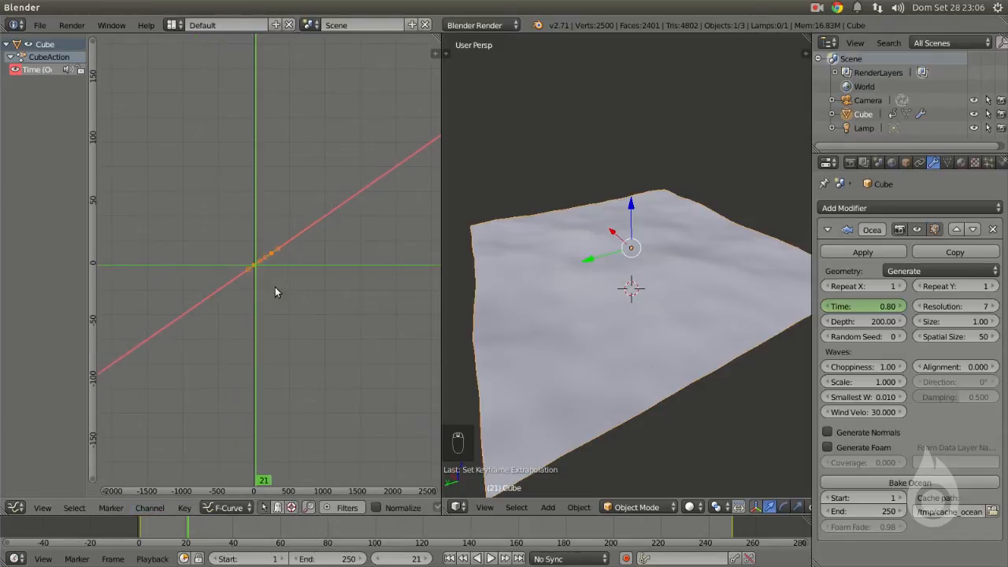
pyautogui.scroll(-8, 260, 276)
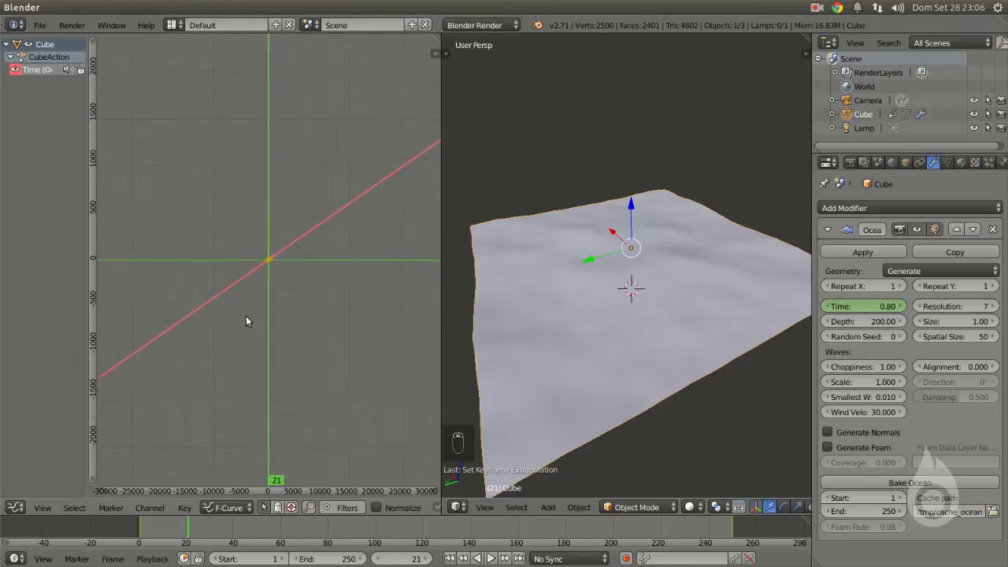
pyautogui.scroll(7, 259, 307)
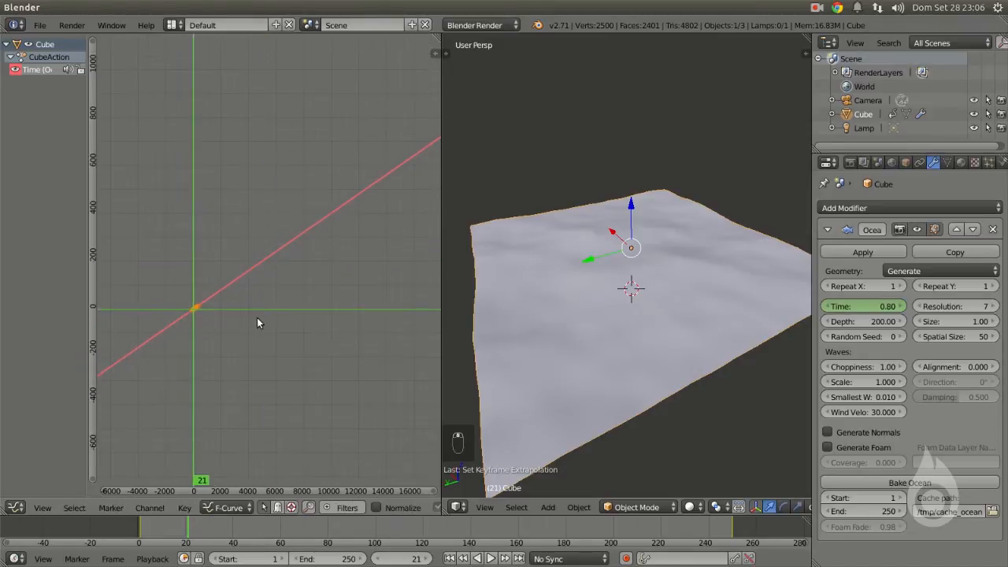
pyautogui.moveTo(194, 337); pyautogui.dragTo(295, 260, button='middle')
pyautogui.scroll(8, 196, 324)
pyautogui.moveTo(156, 355); pyautogui.dragTo(297, 285, button='middle')
pyautogui.scroll(8, 197, 351)
pyautogui.scroll(-2, 186, 364)
pyautogui.moveTo(176, 360); pyautogui.dragTo(144, 339)
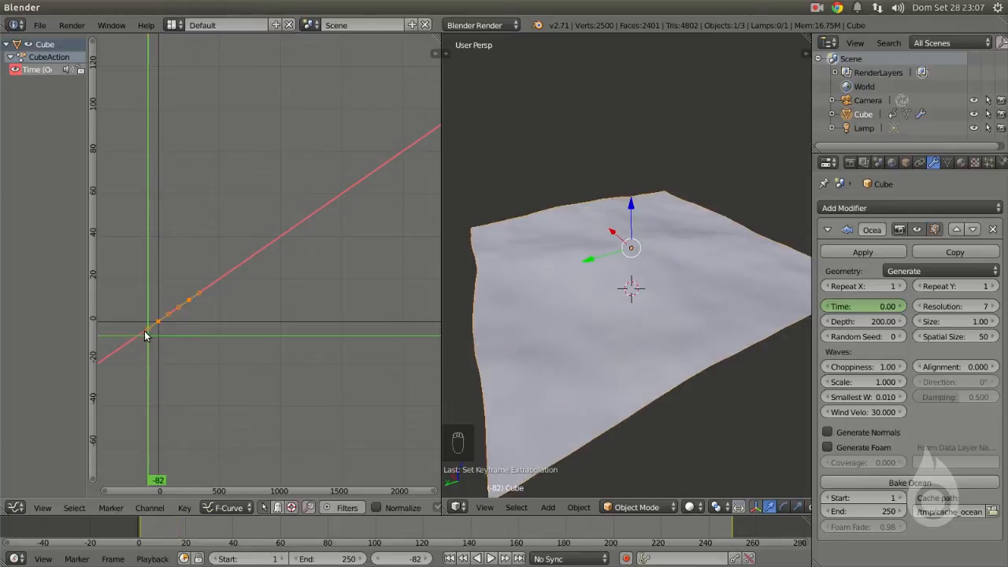
# Step: Close the Graph Editor by merging its area into the 3D view, and start playing the animation
pyautogui.moveTo(449, 516); pyautogui.dragTo(390, 469)
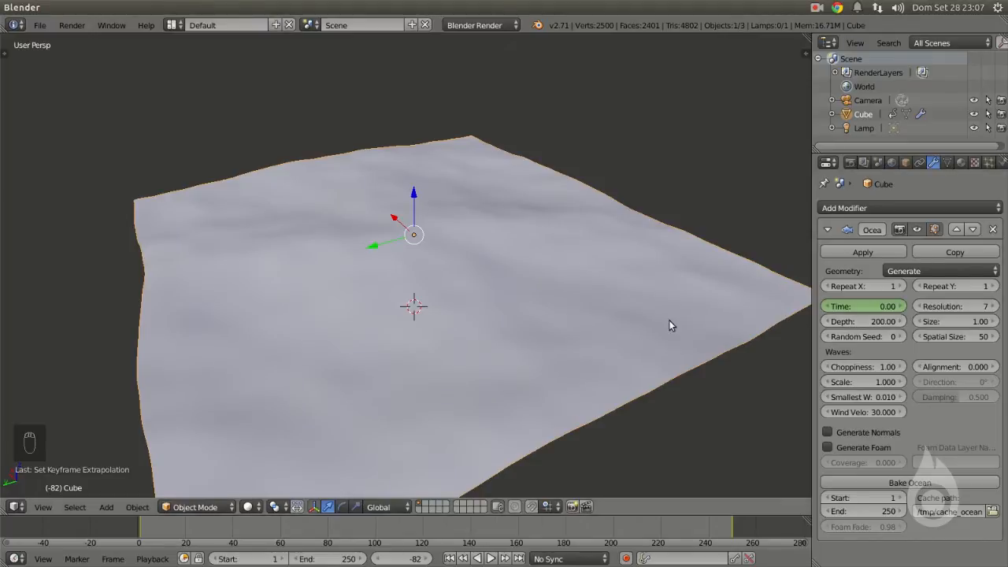
pyautogui.hotkey('alt', 'a')
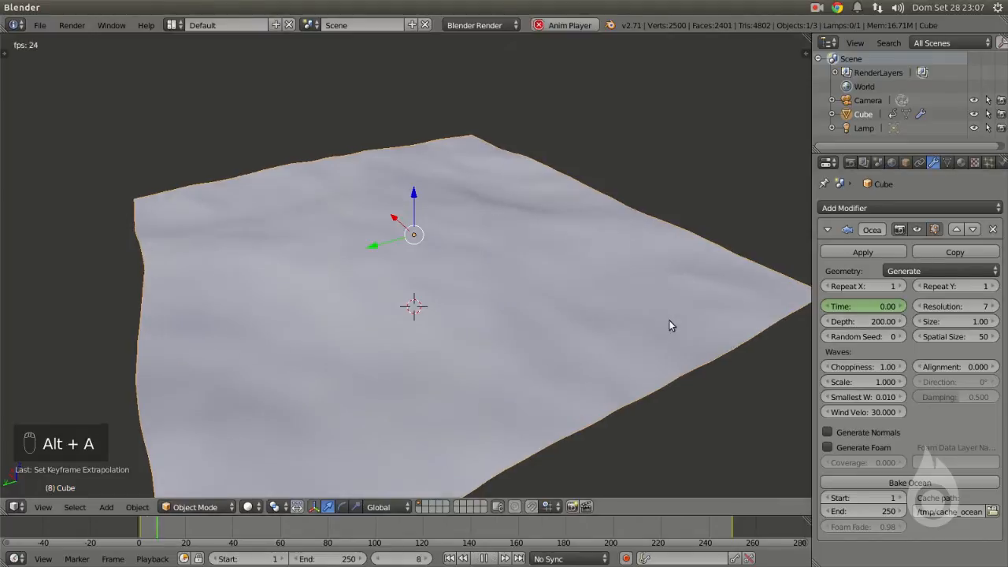
# Step: Try an ocean Depth of 0, raise it to 4.22 while the animation plays, and stop the playback
pyautogui.click(857, 322)
pyautogui.write('0')
pyautogui.press('Return')
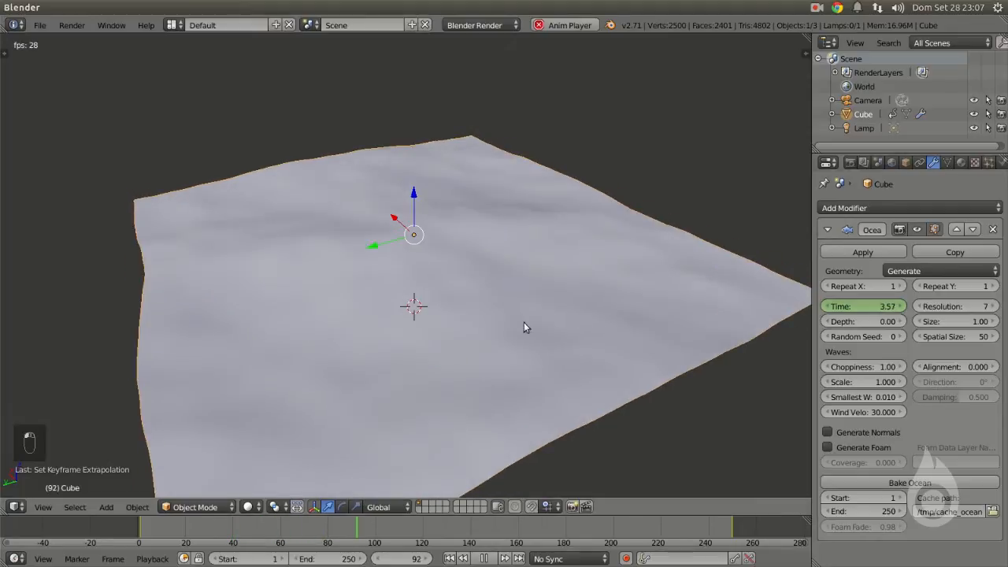
pyautogui.moveTo(844, 323); pyautogui.dragTo(906, 323)
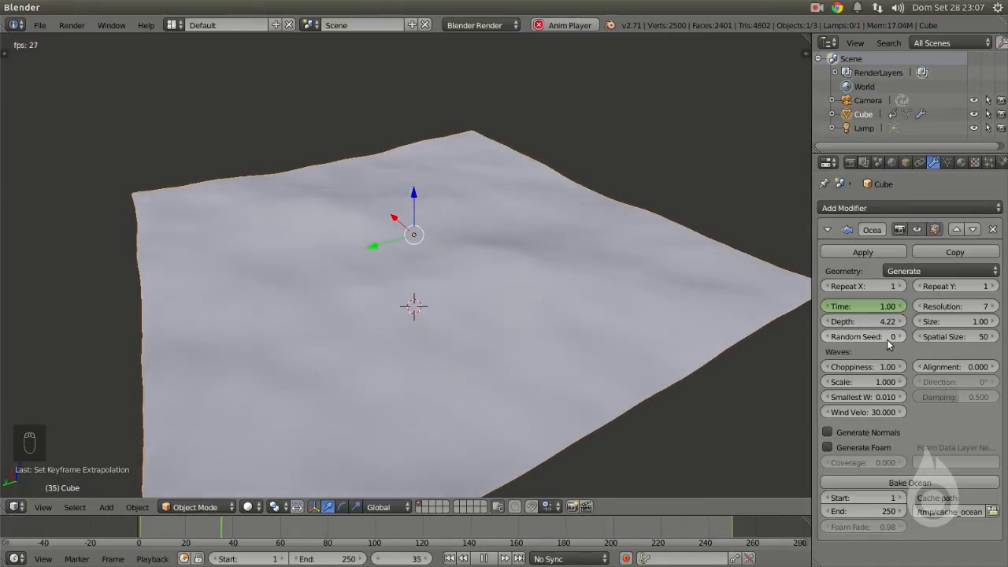
pyautogui.press('z')
pyautogui.press('z')
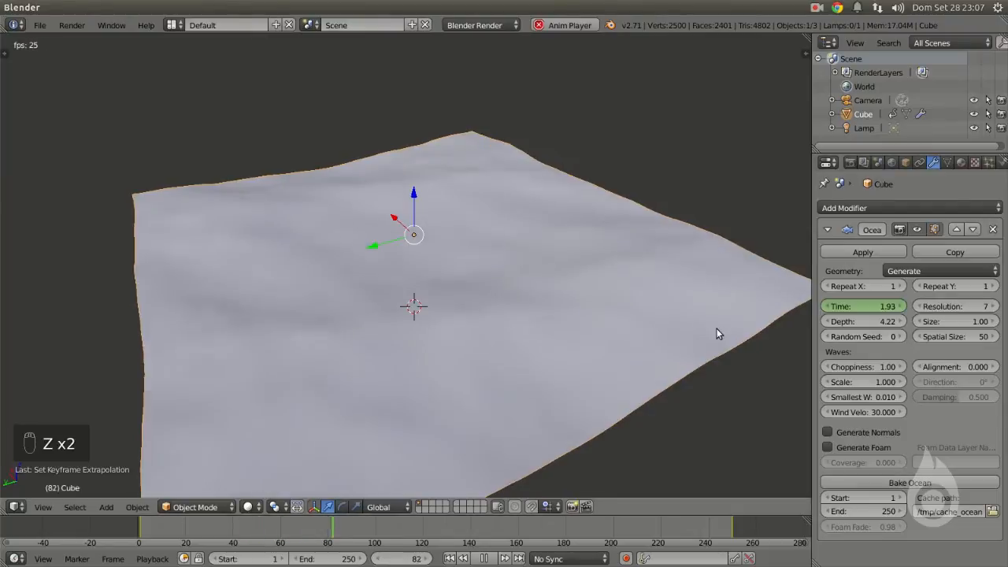
pyautogui.press('Escape')
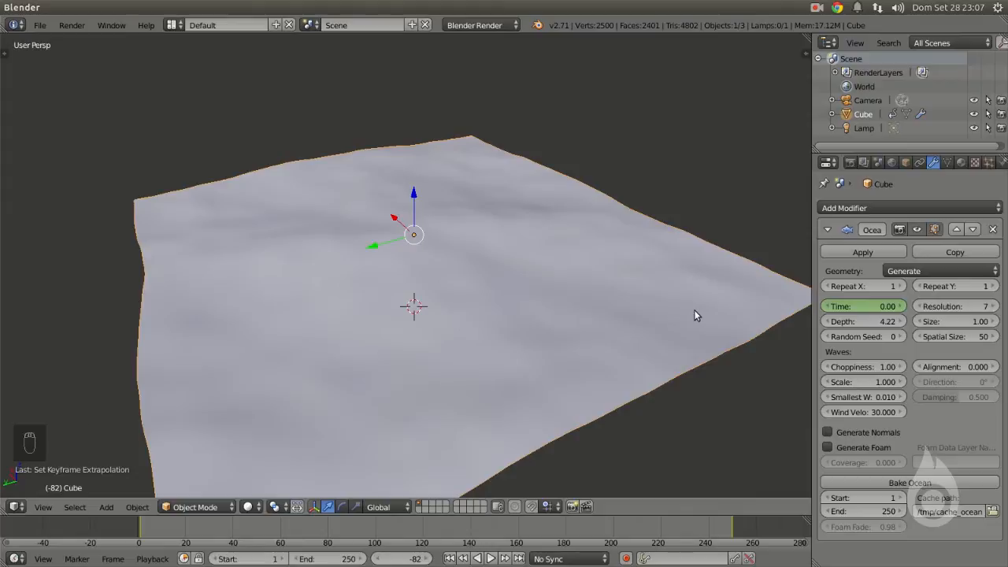
# Step: Raise the ocean's Random Seed to 7 and view the wave pattern up close from another side
pyautogui.click(901, 338)
pyautogui.click(902, 336)
pyautogui.click(901, 337)
pyautogui.click(901, 336)
pyautogui.click(901, 336)
pyautogui.click(901, 336)
pyautogui.click(902, 336)
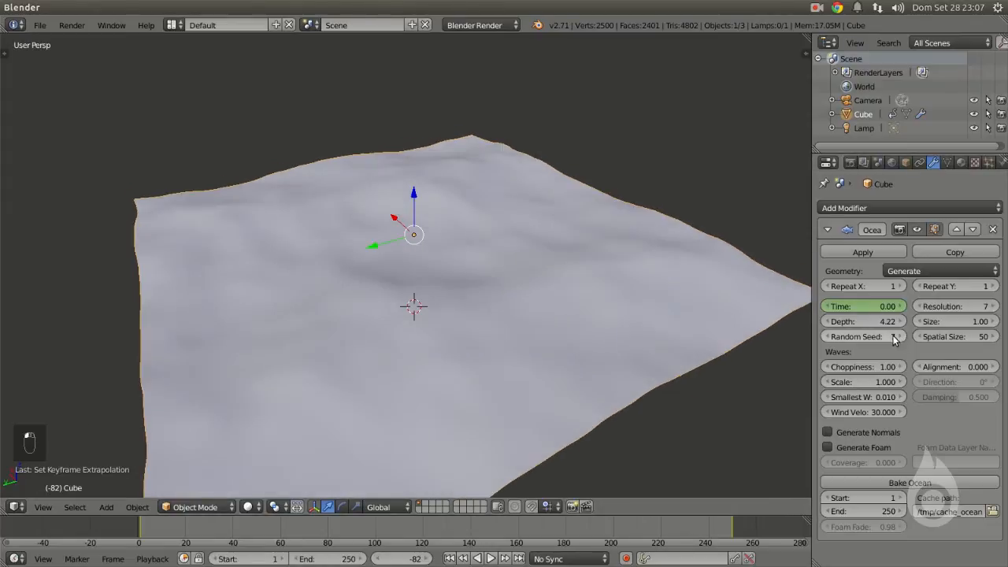
pyautogui.moveTo(472, 265); pyautogui.dragTo(490, 240, button='middle')
pyautogui.scroll(5, 534, 301)
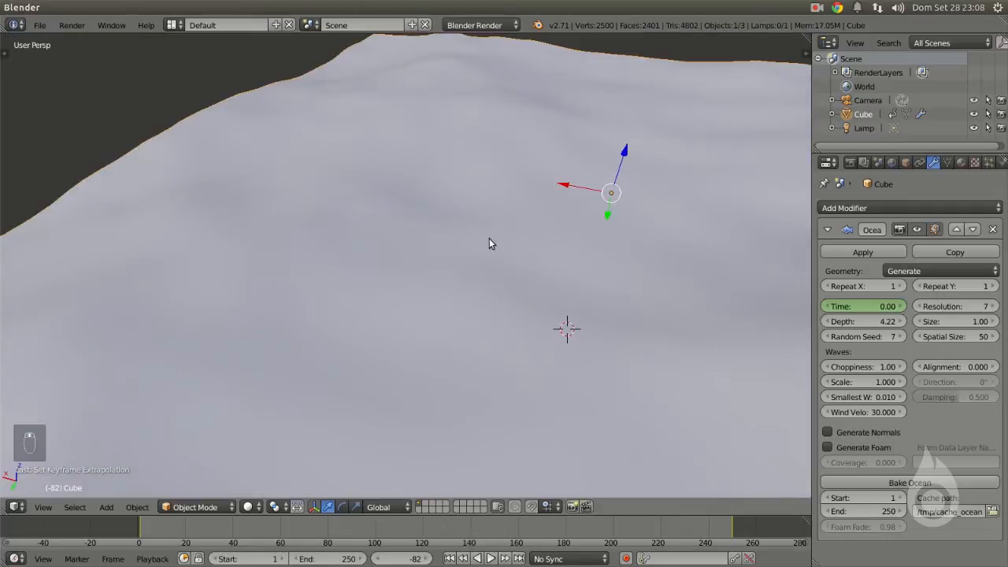
pyautogui.scroll(-4, 490, 239)
# Step: Raise the ocean's Random Seed to 16 to try other wave patterns
pyautogui.click(902, 338)
pyautogui.click(902, 339)
pyautogui.click(901, 339)
pyautogui.click(901, 339)
pyautogui.click(902, 338)
pyautogui.click(901, 339)
pyautogui.click(901, 339)
pyautogui.click(891, 338)
pyautogui.click(891, 337)
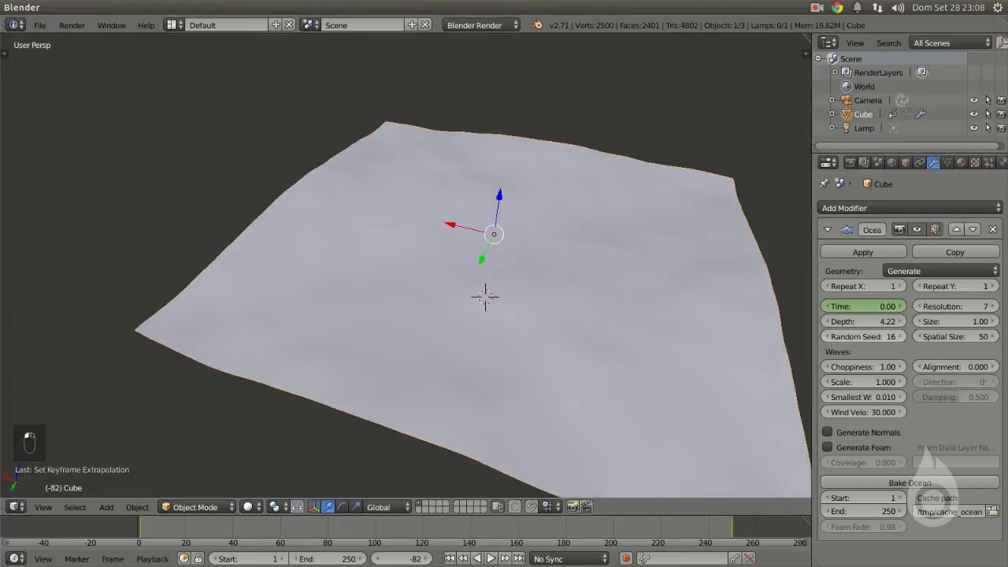
# Step: Lower the ocean's Random Seed to 9
pyautogui.click(833, 338)
pyautogui.click(832, 338)
pyautogui.click(832, 338)
pyautogui.click(833, 338)
pyautogui.click(833, 338)
pyautogui.click(833, 338)
pyautogui.click(833, 338)
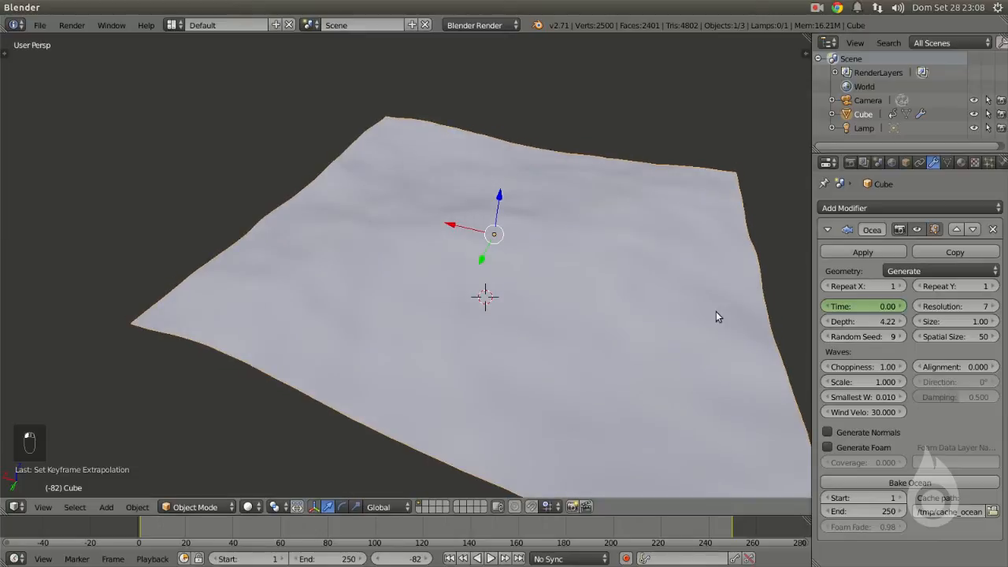
# Step: Show the ocean surface as a wireframe and raise the Ocean modifier's Resolution to 15
pyautogui.keyDown('shift'); pyautogui.moveTo(666, 308); pyautogui.dragTo(585, 311, button='middle'); pyautogui.keyUp('shift')
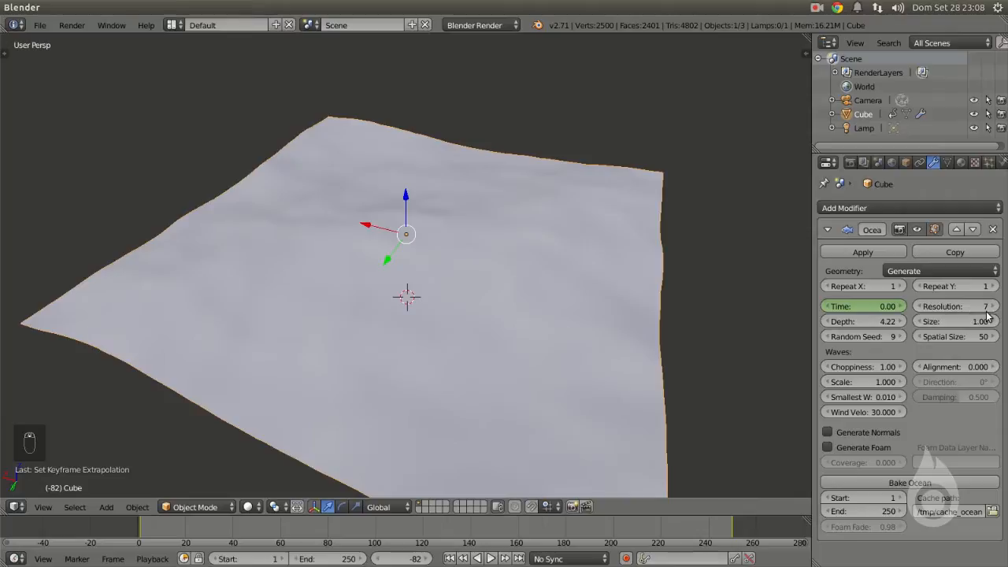
pyautogui.press('z')
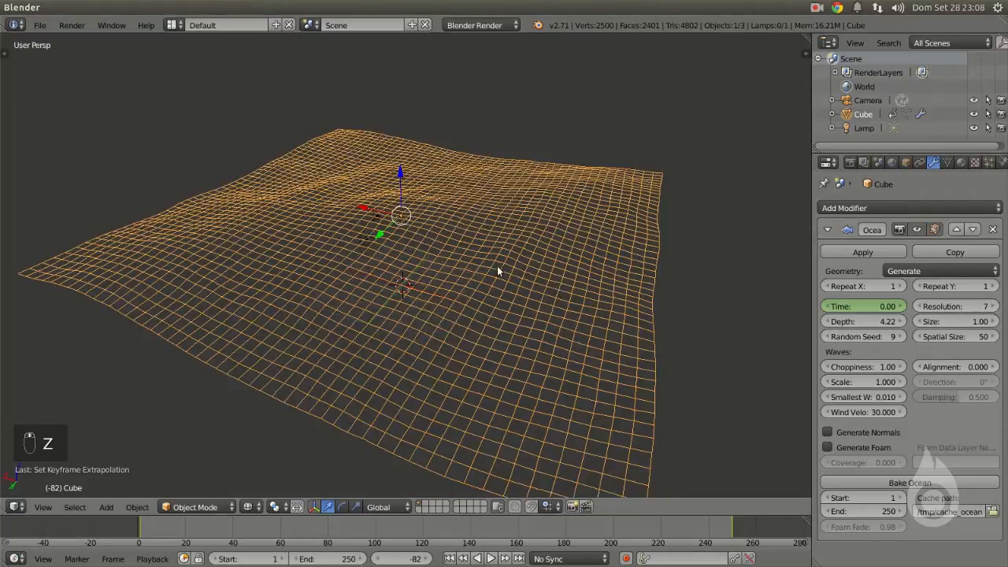
pyautogui.click(995, 307)
pyautogui.click(995, 308)
pyautogui.click(996, 307)
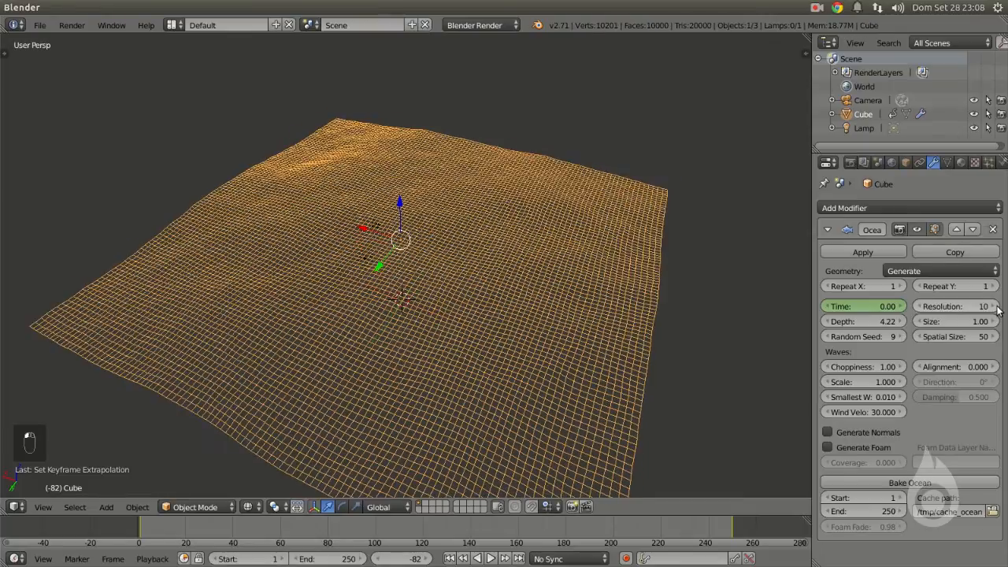
pyautogui.click(996, 307)
pyautogui.click(997, 308)
pyautogui.click(996, 308)
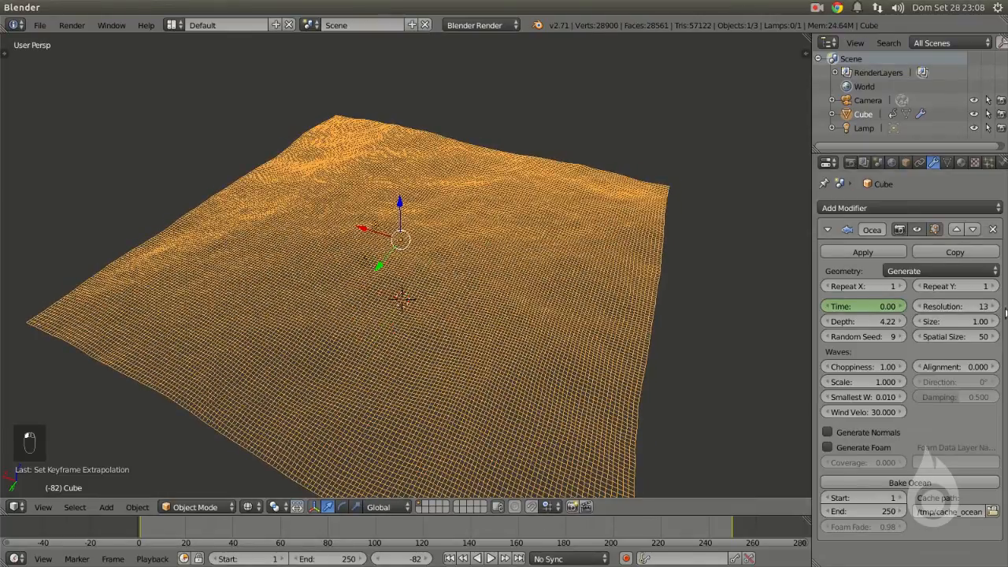
pyautogui.click(997, 307)
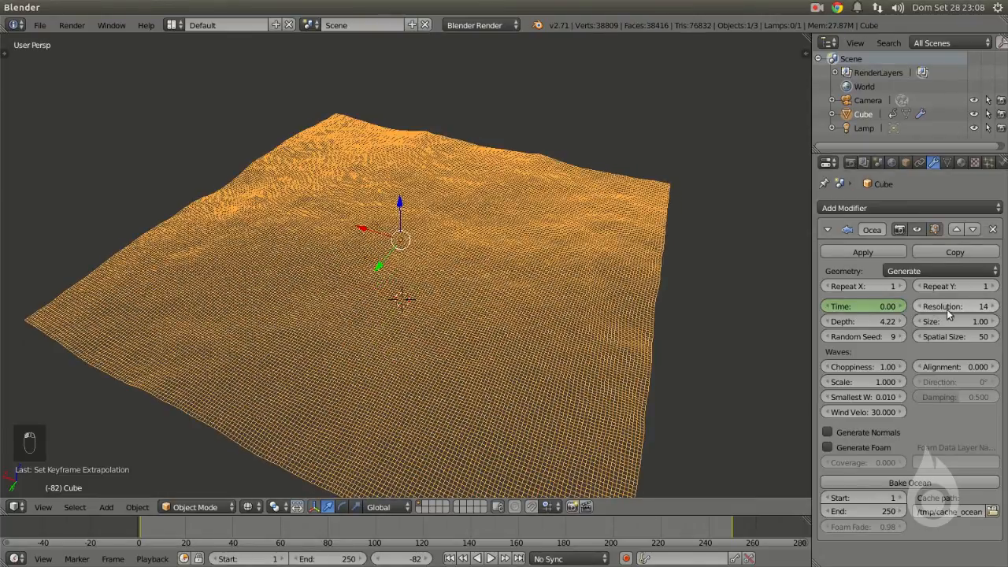
pyautogui.click(994, 306)
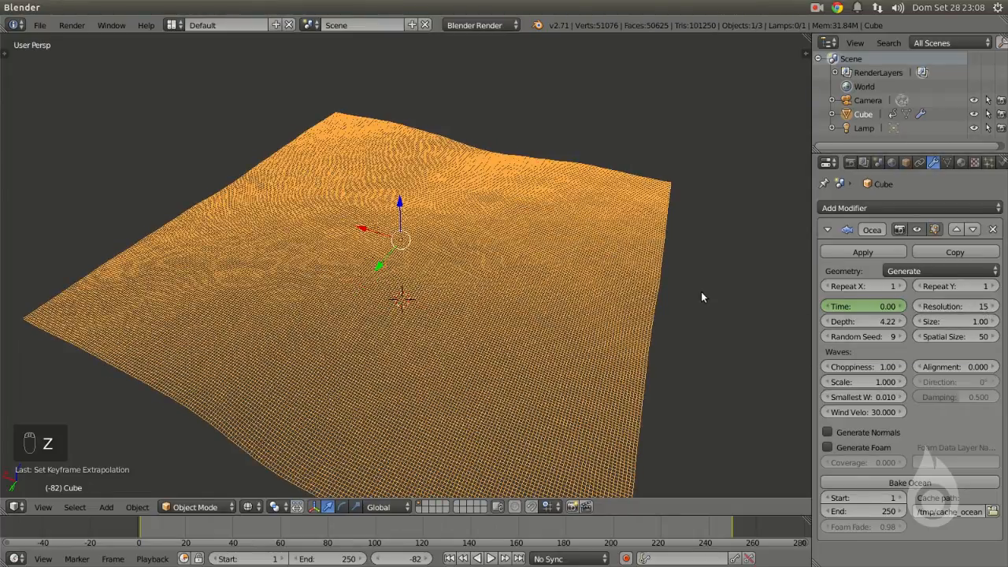
# Step: Play the ocean animation in solid shading to judge the denser mesh, and stop the playback
pyautogui.hotkey('alt', 'a')
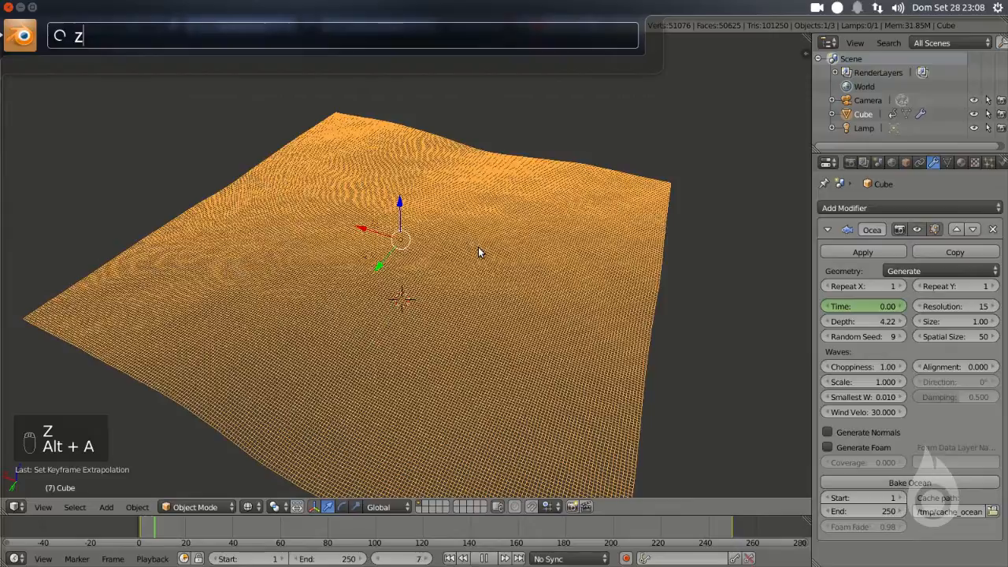
pyautogui.press('z')
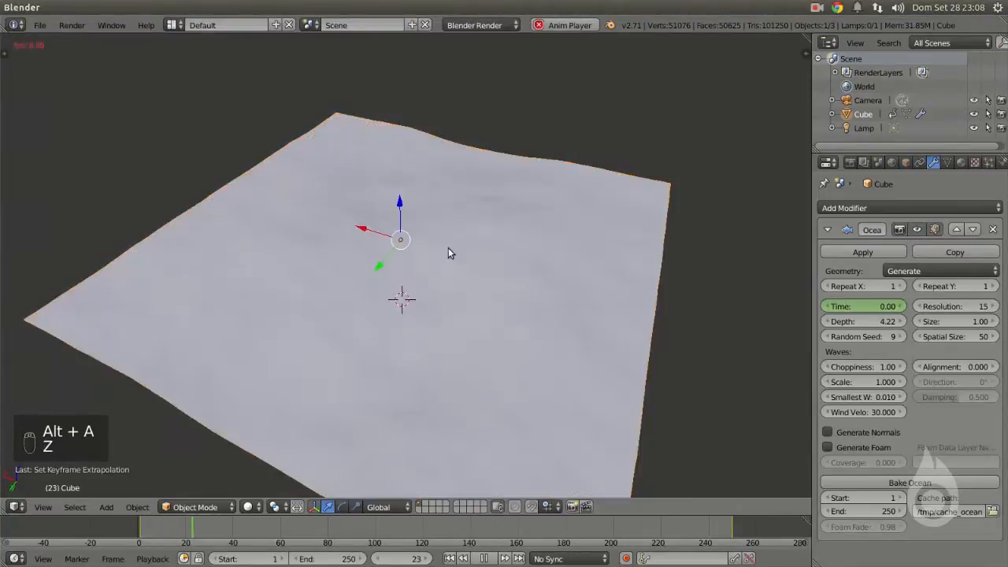
pyautogui.moveTo(251, 188); pyautogui.dragTo(320, 241, button='middle')
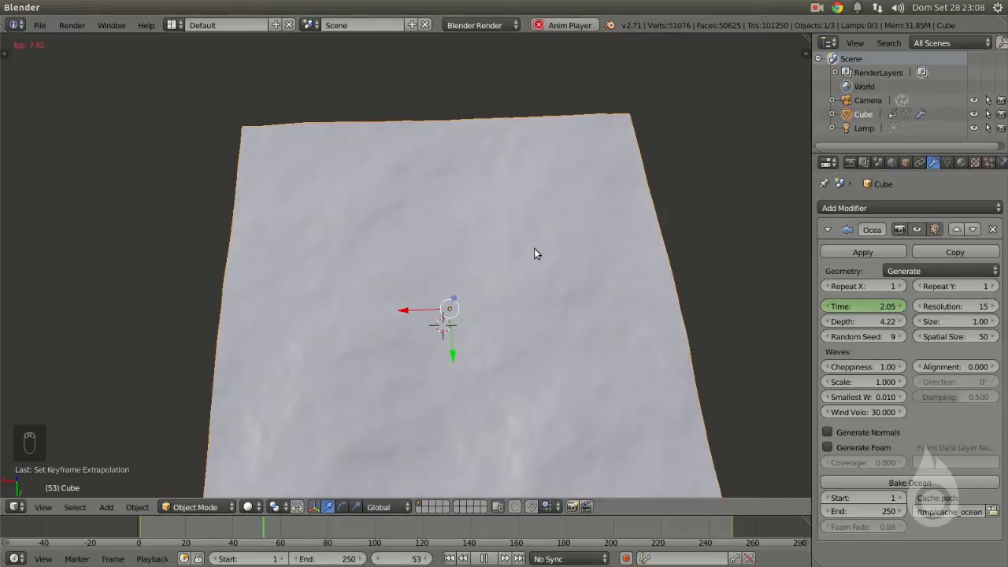
pyautogui.press('z')
pyautogui.press('Escape')
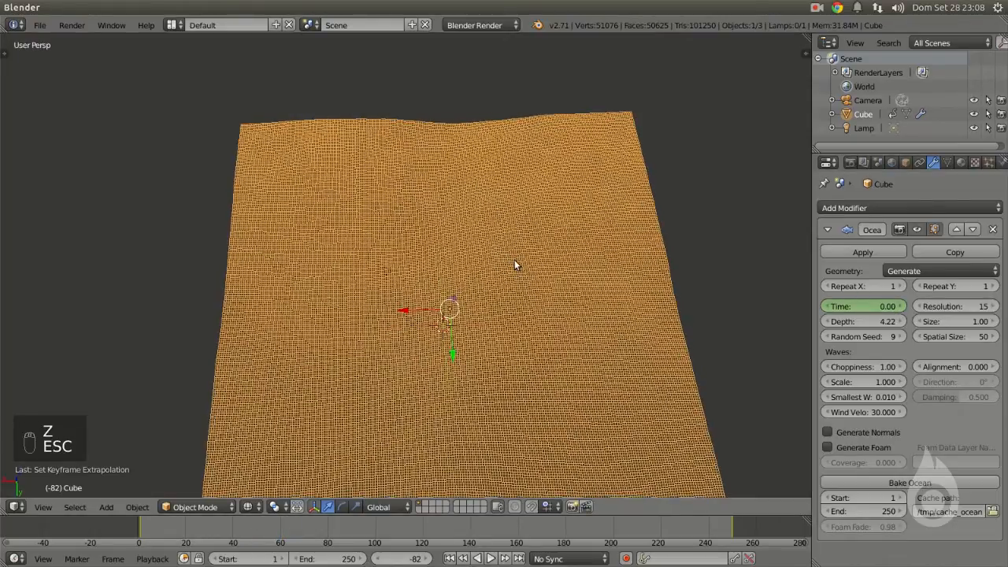
# Step: Return the ocean to solid shading and lower its Resolution to 9
pyautogui.press('z')
pyautogui.moveTo(562, 284); pyautogui.dragTo(566, 242, button='middle')
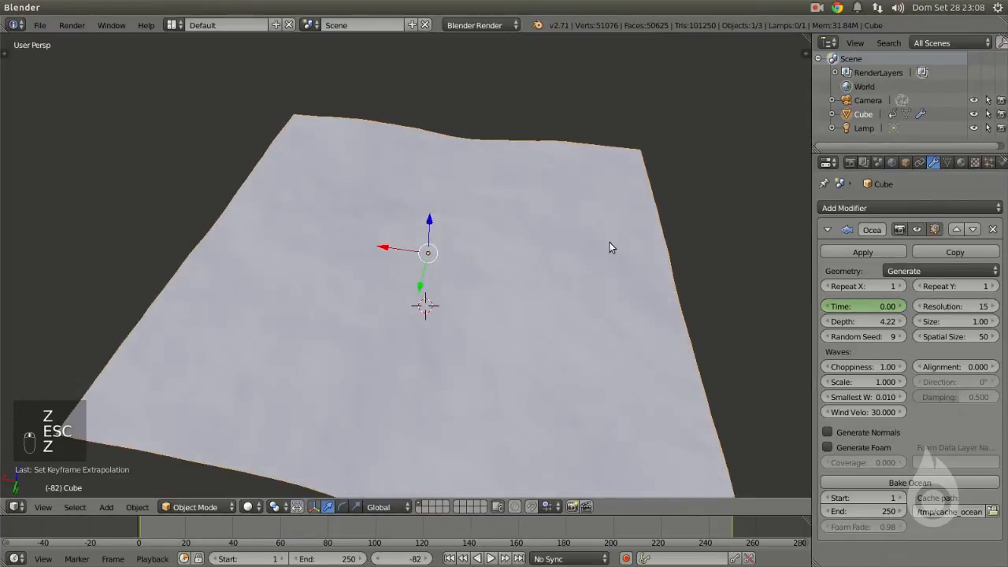
pyautogui.click(923, 306)
pyautogui.click(922, 306)
pyautogui.click(923, 307)
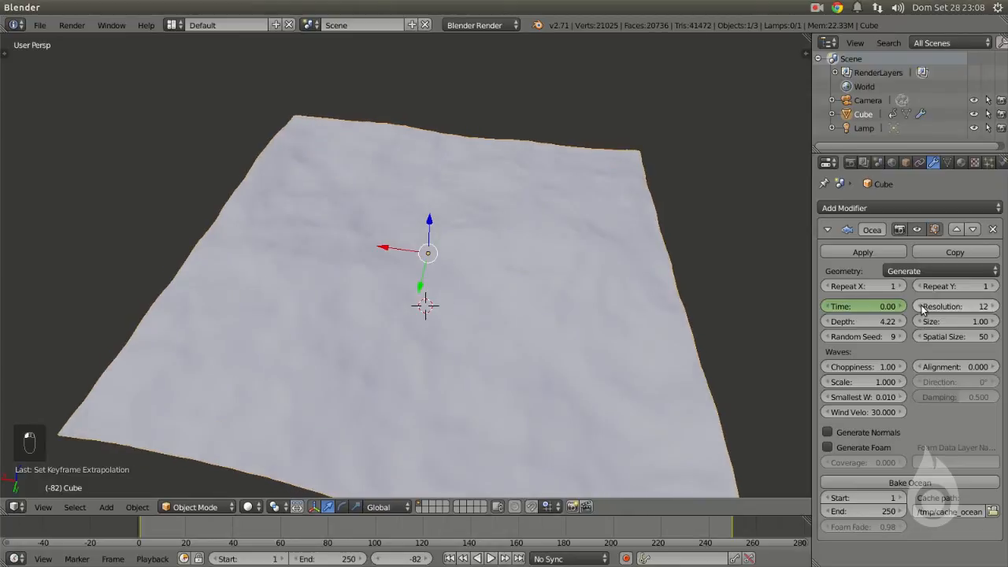
pyautogui.click(922, 307)
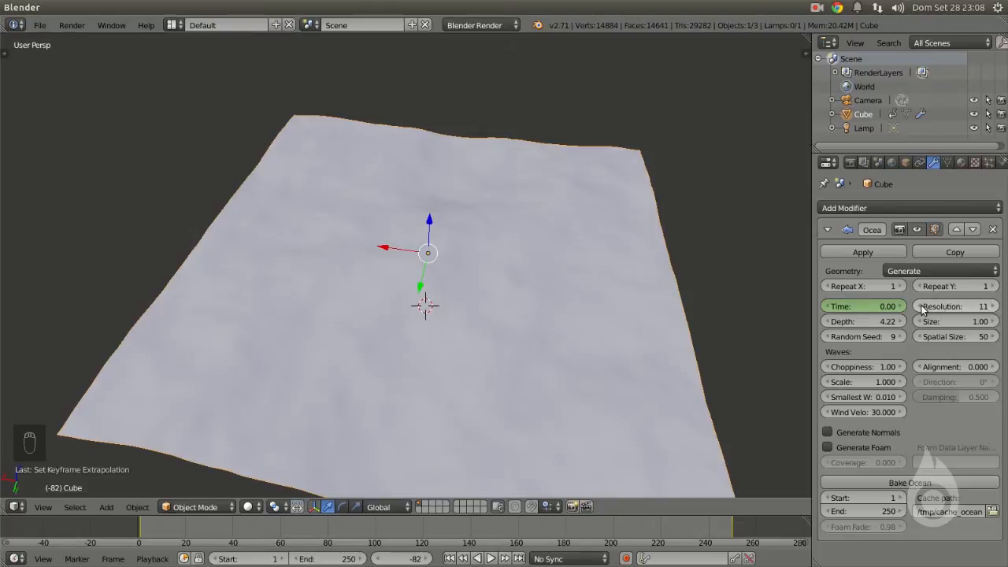
pyautogui.click(922, 306)
pyautogui.click(922, 307)
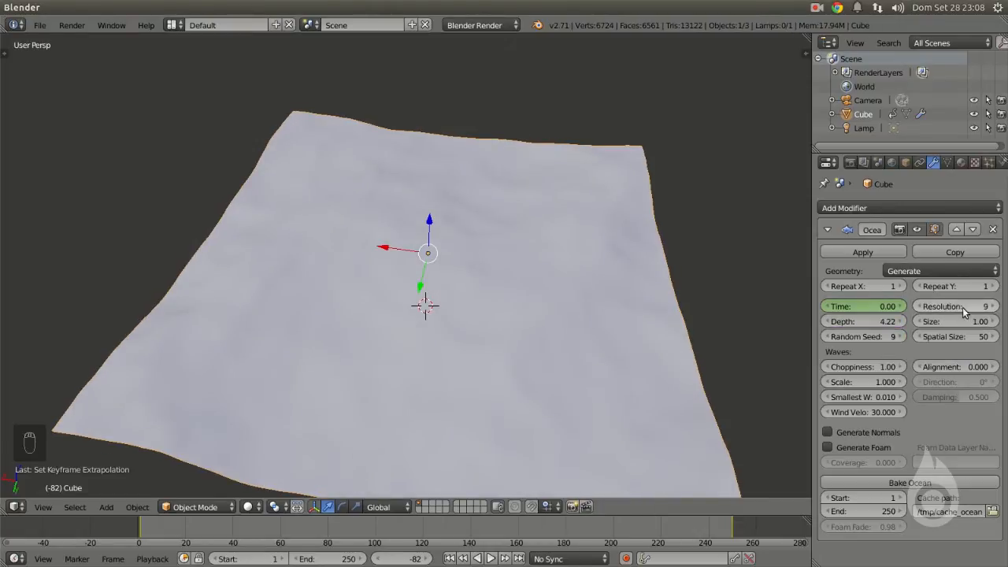
# Step: Reduce the ocean's Resolution to 8, with Repeat Y kept at 1 and Spatial Size at 50
pyautogui.click(916, 273)
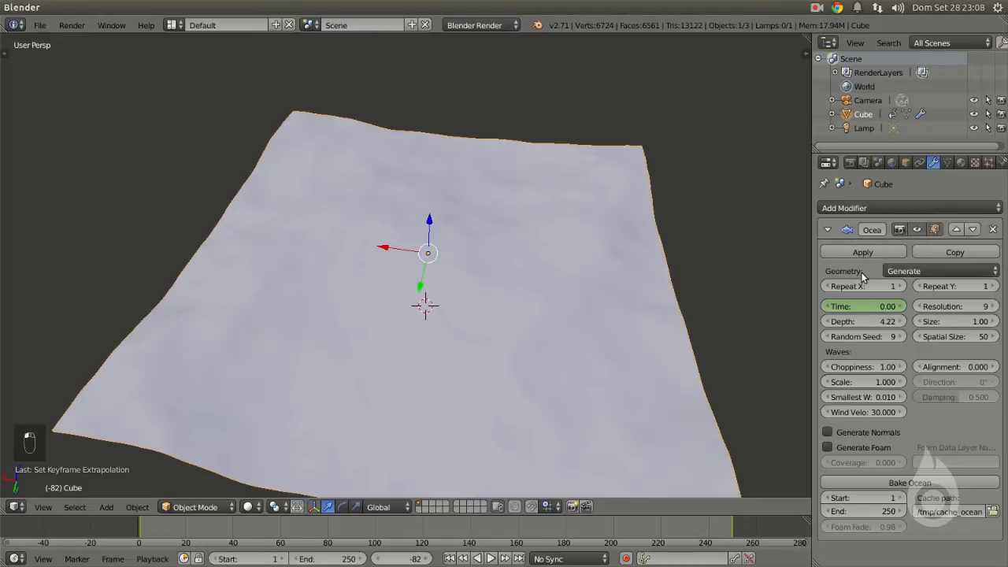
pyautogui.click(994, 287)
pyautogui.click(917, 287)
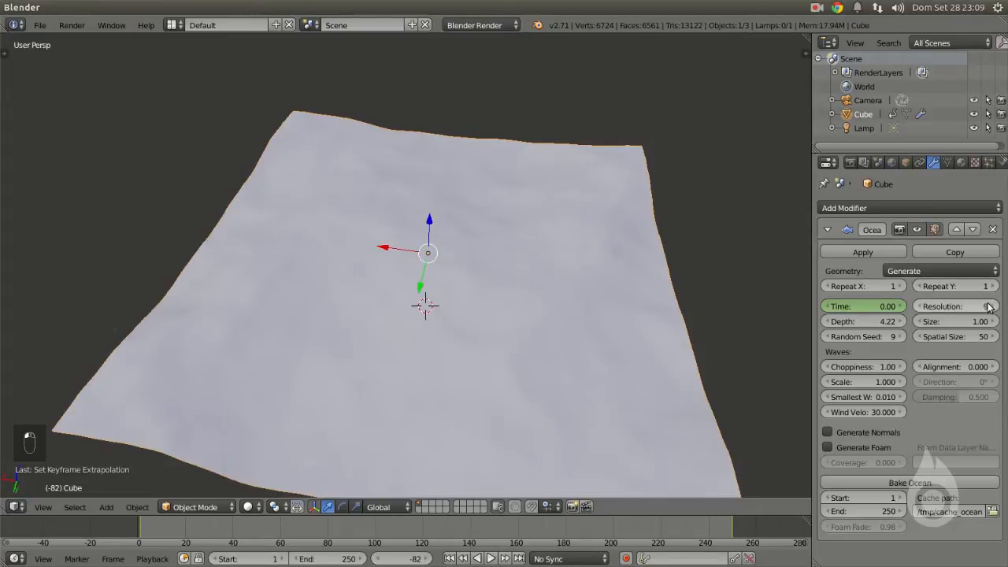
pyautogui.click(917, 306)
pyautogui.moveTo(948, 328)
pyautogui.mouseDown()
pyautogui.moveTo(981, 328)
pyautogui.moveTo(934, 327)
pyautogui.moveTo(988, 336)
pyautogui.moveTo(933, 336)
pyautogui.mouseUp()
pyautogui.press('Escape')
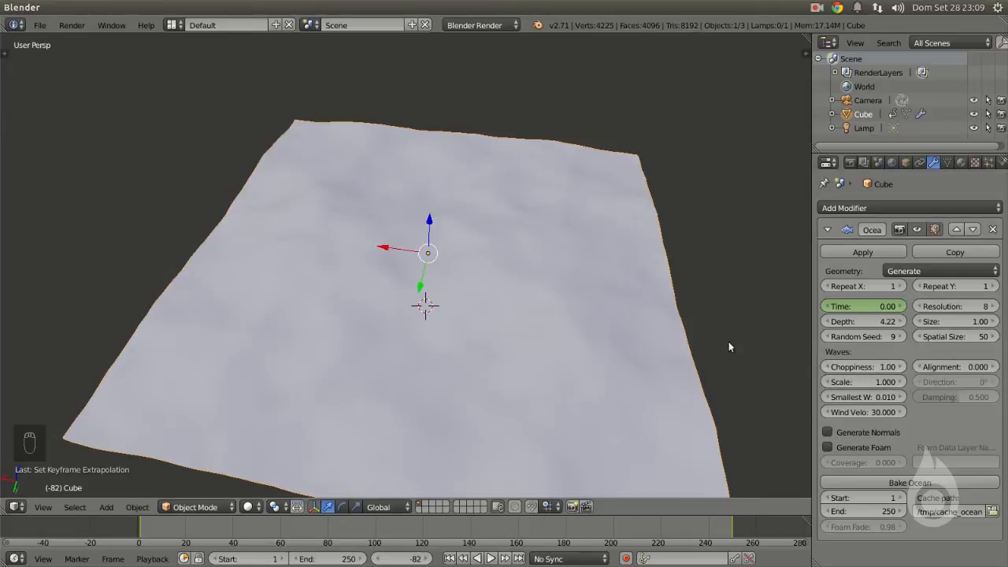
# Step: Play the animation and raise the waves' Choppiness to 4.00, viewing the surface from several angles
pyautogui.hotkey('alt', 'a')
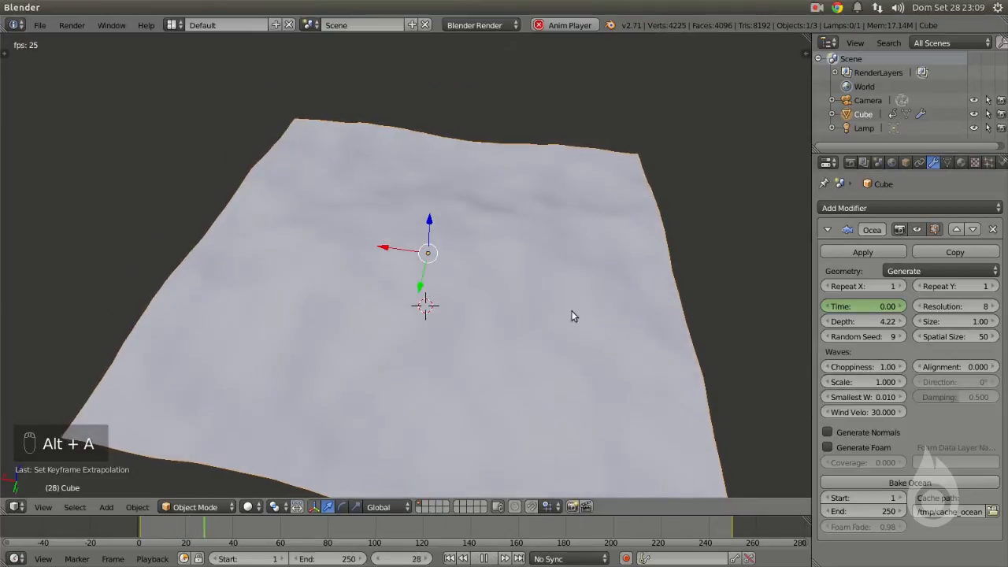
pyautogui.moveTo(538, 321); pyautogui.dragTo(549, 279, button='middle')
pyautogui.moveTo(859, 367); pyautogui.dragTo(992, 367)
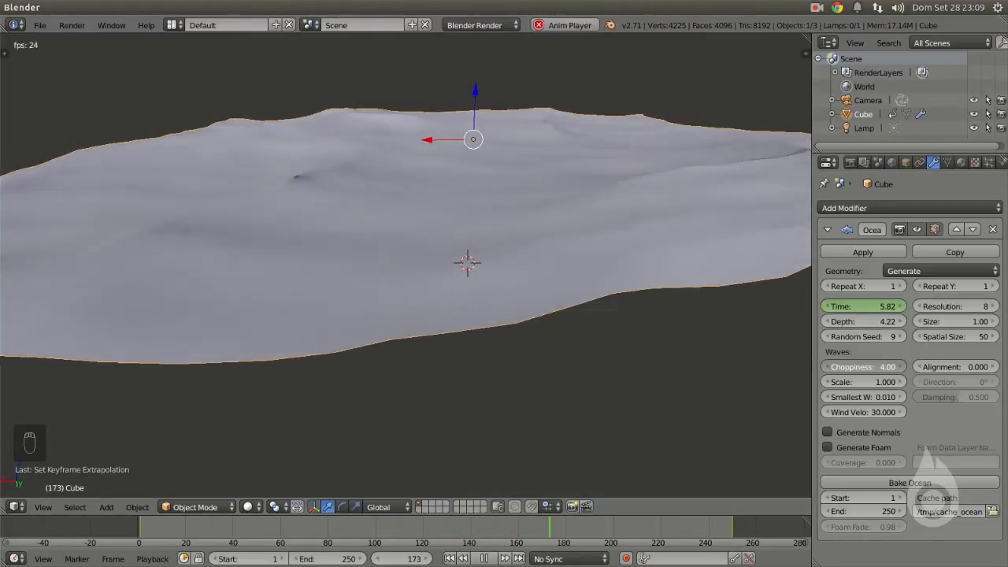
pyautogui.moveTo(650, 171); pyautogui.dragTo(549, 238, button='middle')
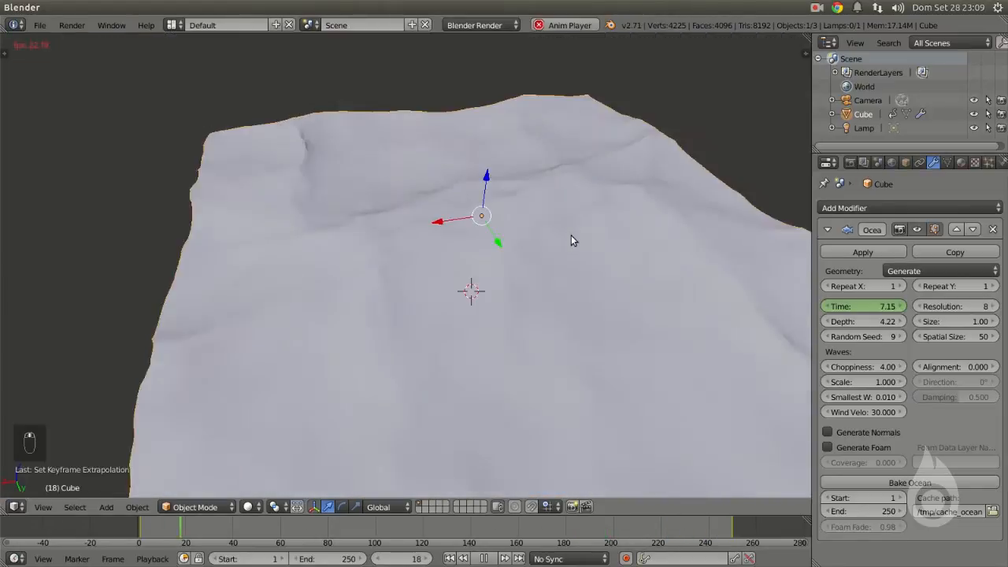
pyautogui.moveTo(580, 207); pyautogui.dragTo(547, 213, button='middle')
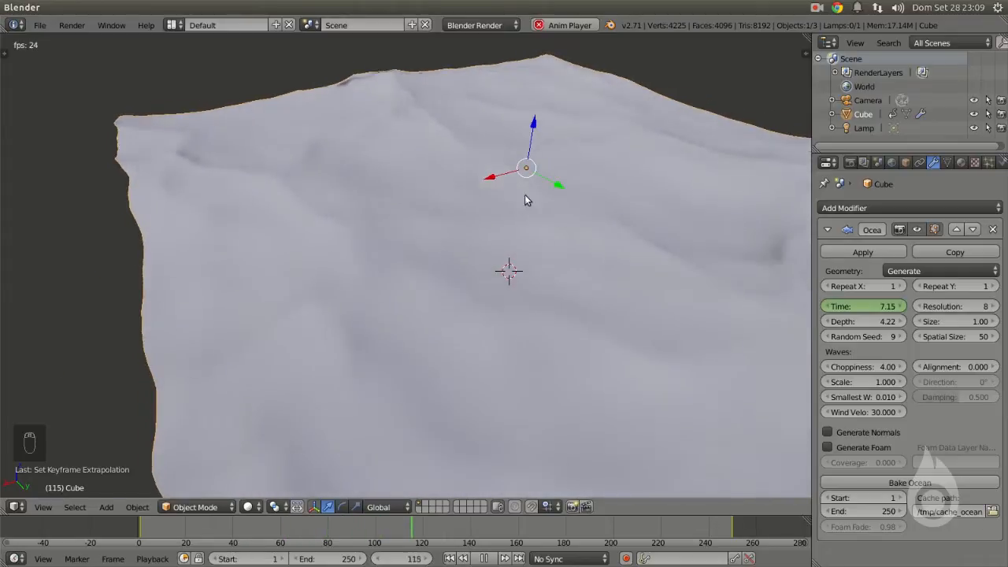
# Step: Lower the waves' Choppiness to 3.34 while the animation plays
pyautogui.moveTo(526, 197); pyautogui.dragTo(488, 197, button='middle')
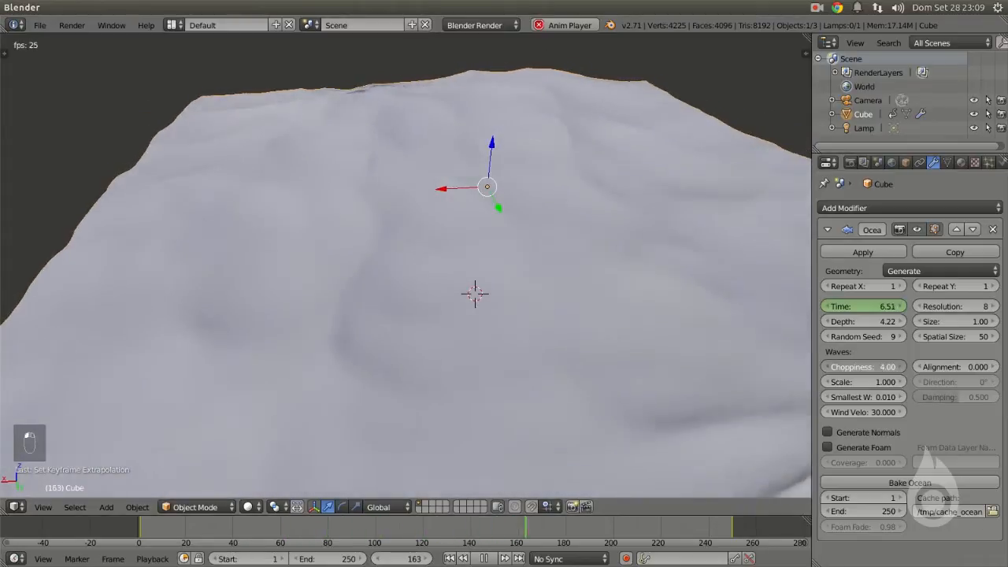
pyautogui.scroll(-3, 556, 249)
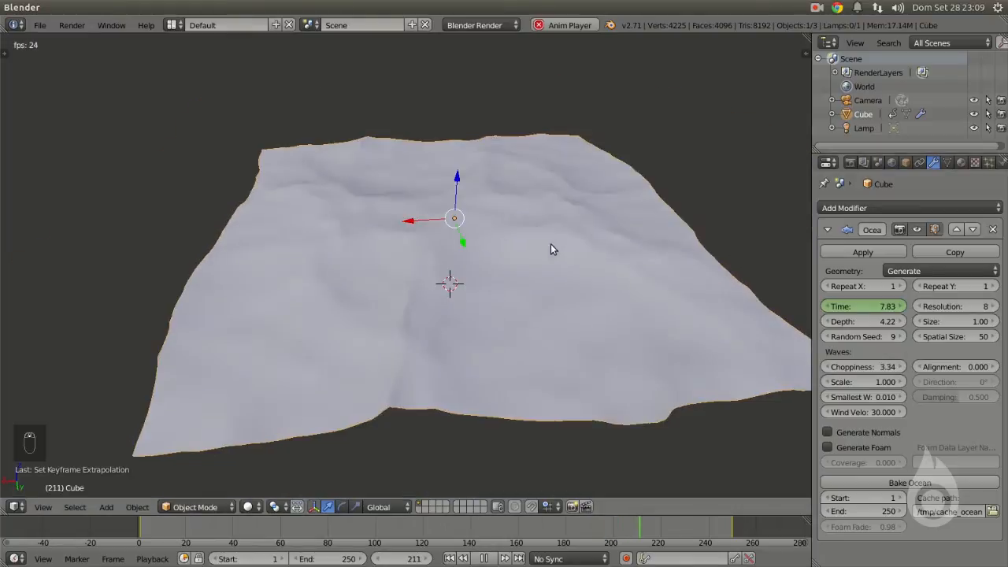
pyautogui.scroll(2, 544, 220)
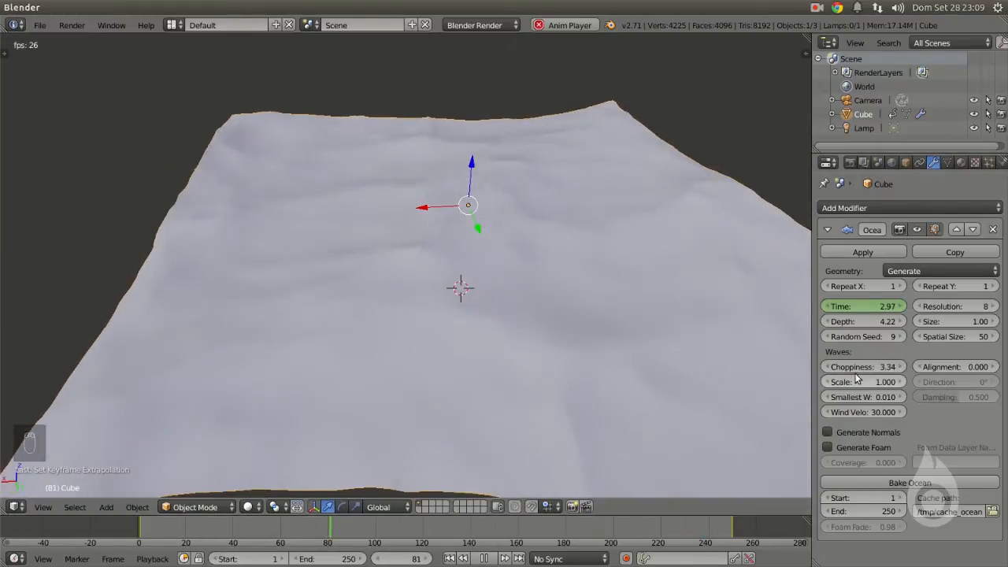
# Step: Try a wave Scale of 16.600 on the ocean and restore it to 1.000
pyautogui.moveTo(864, 382); pyautogui.dragTo(911, 382)
pyautogui.scroll(-6, 384, 218)
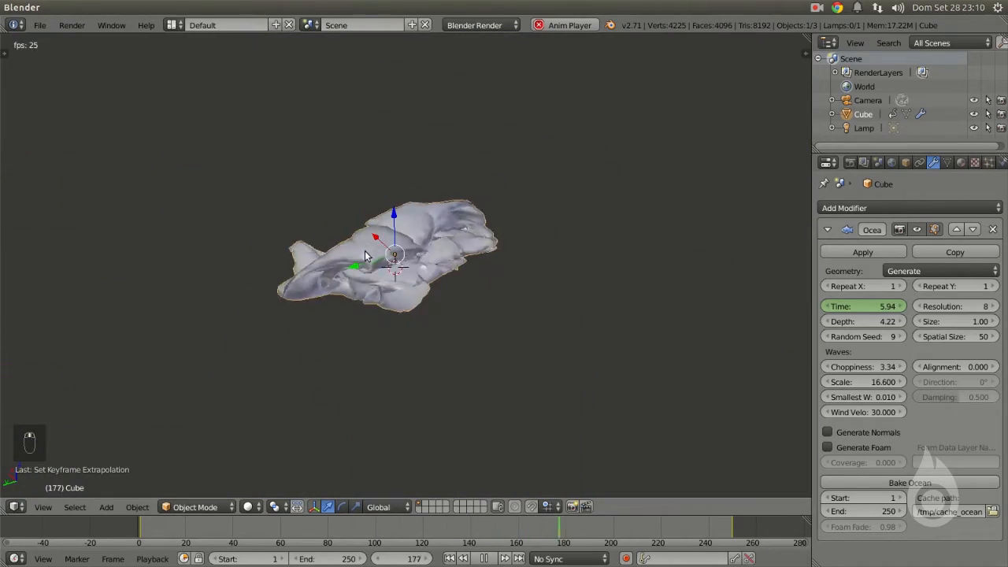
pyautogui.moveTo(361, 253); pyautogui.dragTo(275, 242, button='middle')
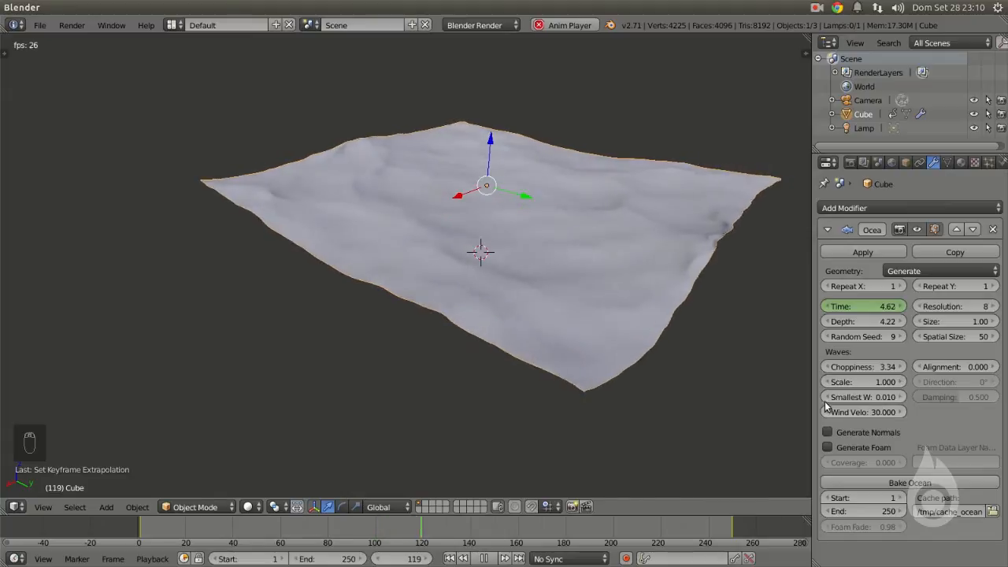
# Step: Widen the modifier settings area and set the Smallest Wave to 0.000
pyautogui.moveTo(813, 403)
pyautogui.mouseDown()
pyautogui.moveTo(763, 404)
pyautogui.moveTo(807, 399)
pyautogui.mouseUp()
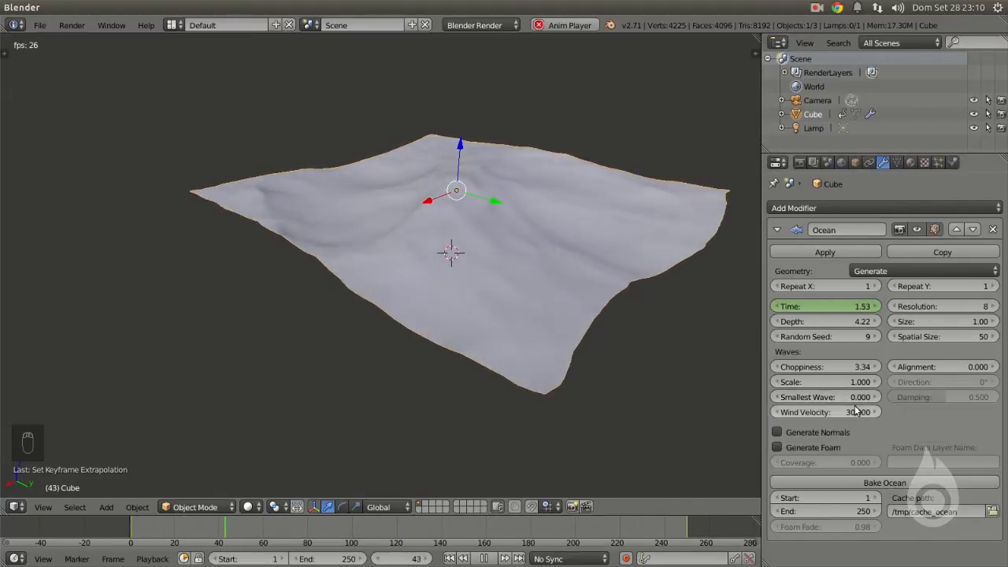
pyautogui.scroll(5, 725, 370)
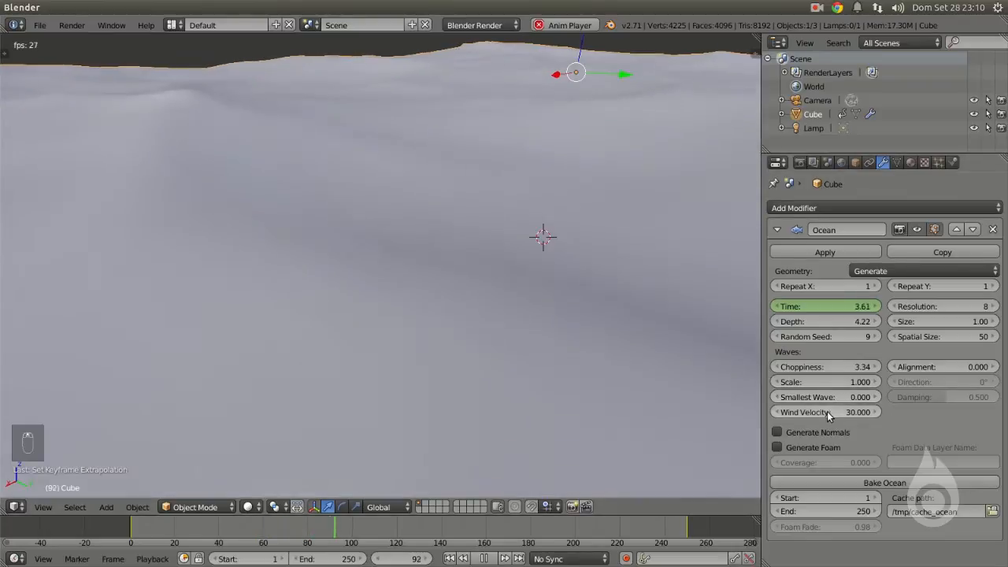
pyautogui.scroll(-4, 639, 312)
# Step: Try Wind Velocity values of 44, 26.9 and 1 on the playing ocean and inspect the surface
pyautogui.moveTo(836, 412); pyautogui.dragTo(879, 412)
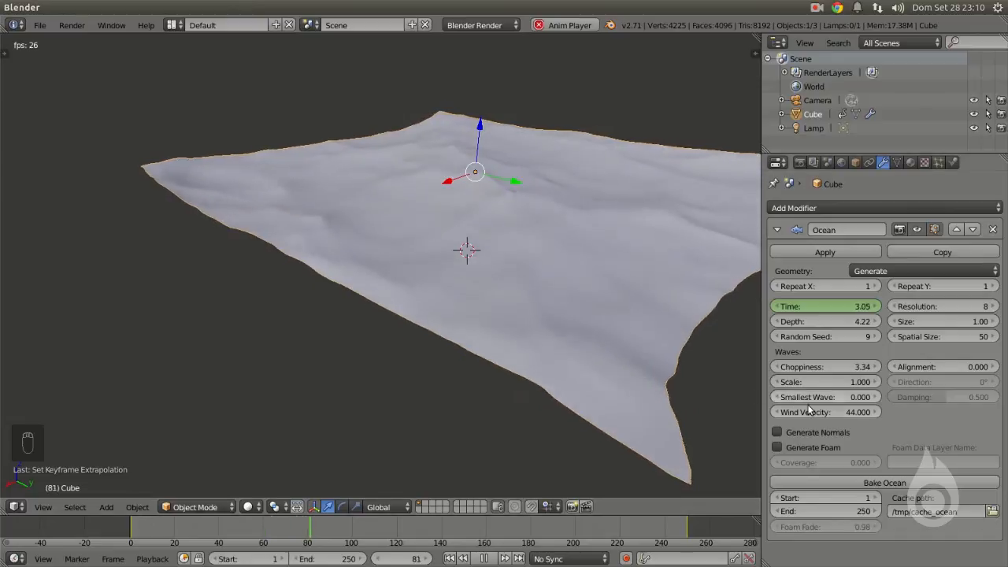
pyautogui.moveTo(838, 412); pyautogui.dragTo(795, 413)
pyautogui.click(858, 409)
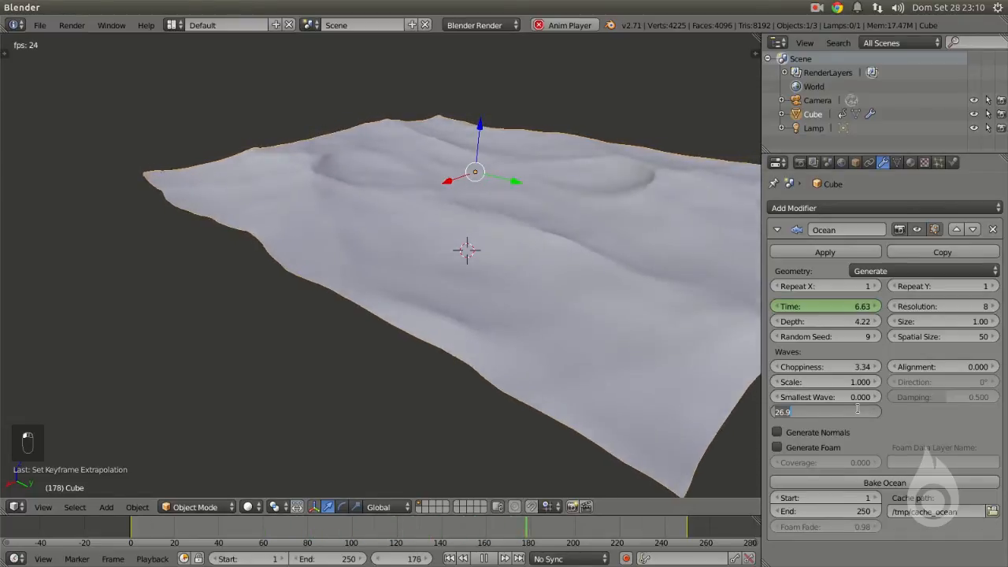
pyautogui.write('1')
pyautogui.press('Return')
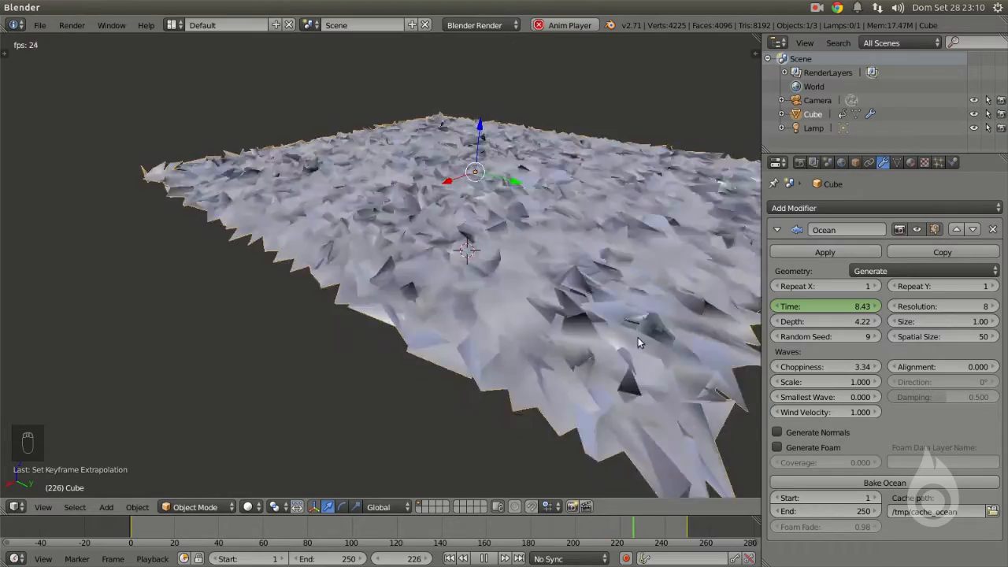
pyautogui.scroll(-6, 635, 335)
pyautogui.scroll(5, 517, 336)
pyautogui.moveTo(552, 303); pyautogui.dragTo(486, 271, button='middle')
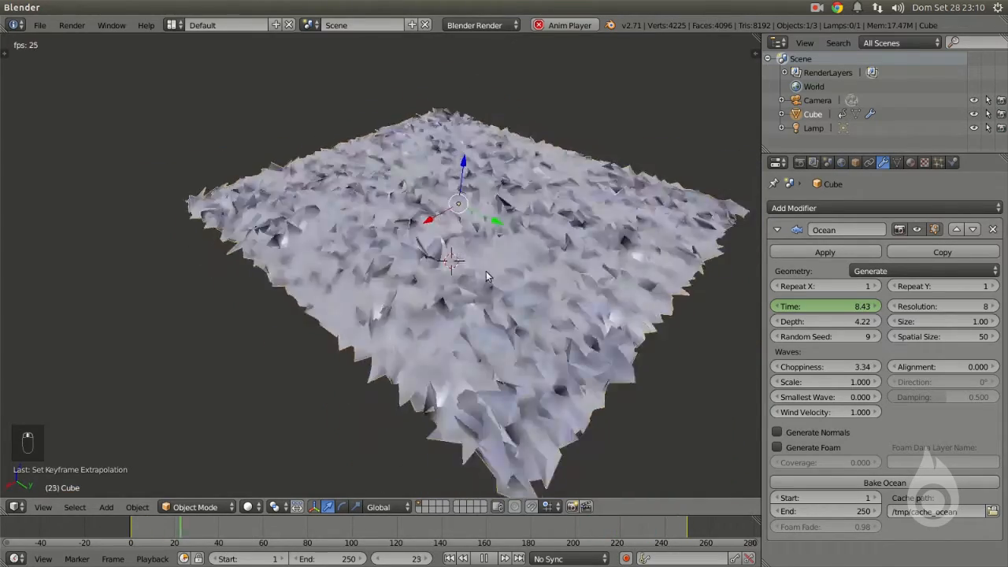
# Step: Set the ocean's Wind Velocity to 12.8 and raise the wave Alignment to 10
pyautogui.moveTo(839, 412); pyautogui.dragTo(808, 413)
pyautogui.hotkey('alt', 'a')
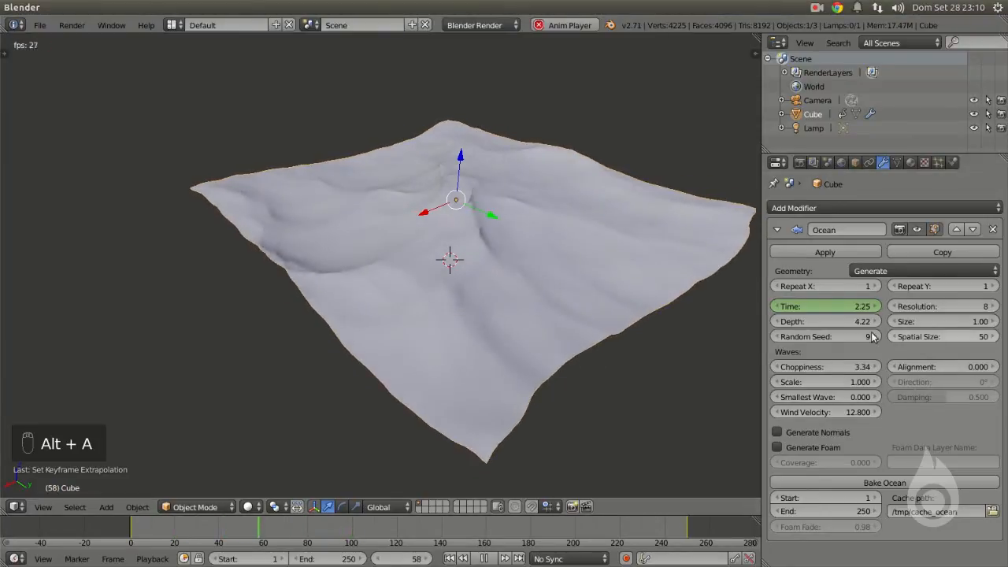
pyautogui.moveTo(642, 347); pyautogui.dragTo(629, 272, button='middle')
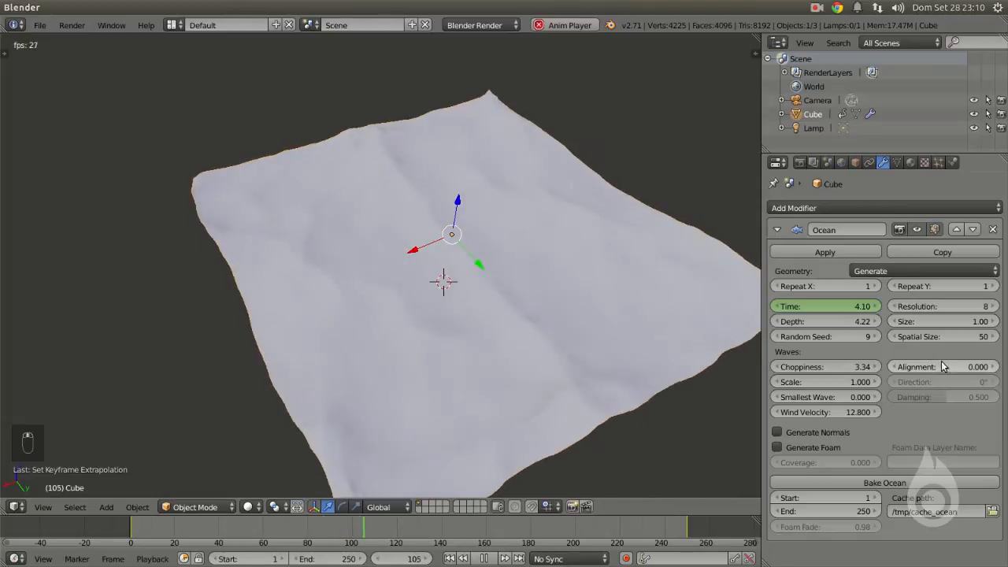
pyautogui.moveTo(919, 368); pyautogui.dragTo(994, 368)
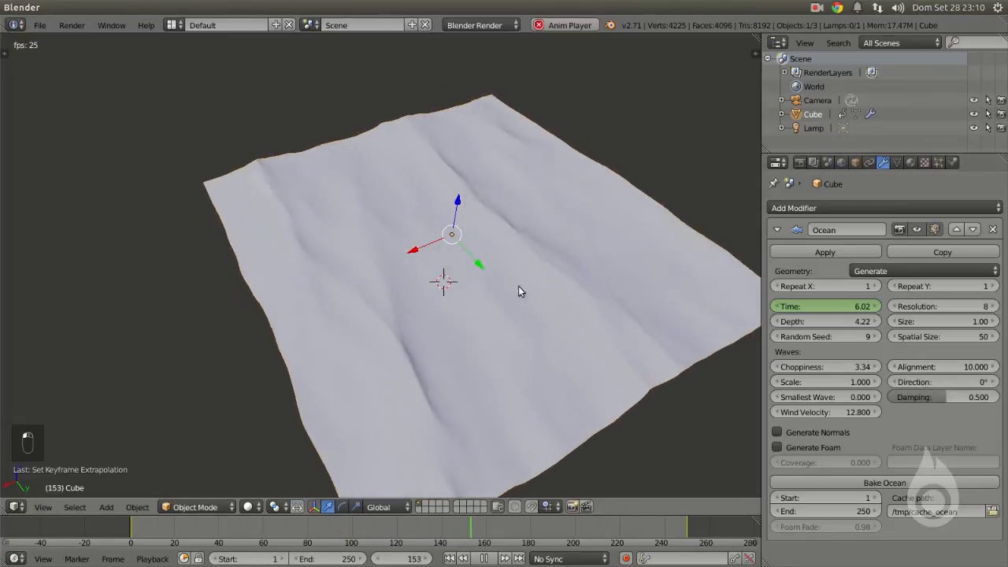
# Step: Try a wave Direction of 17° on the playing ocean and restore it to 0°
pyautogui.scroll(-3, 457, 270)
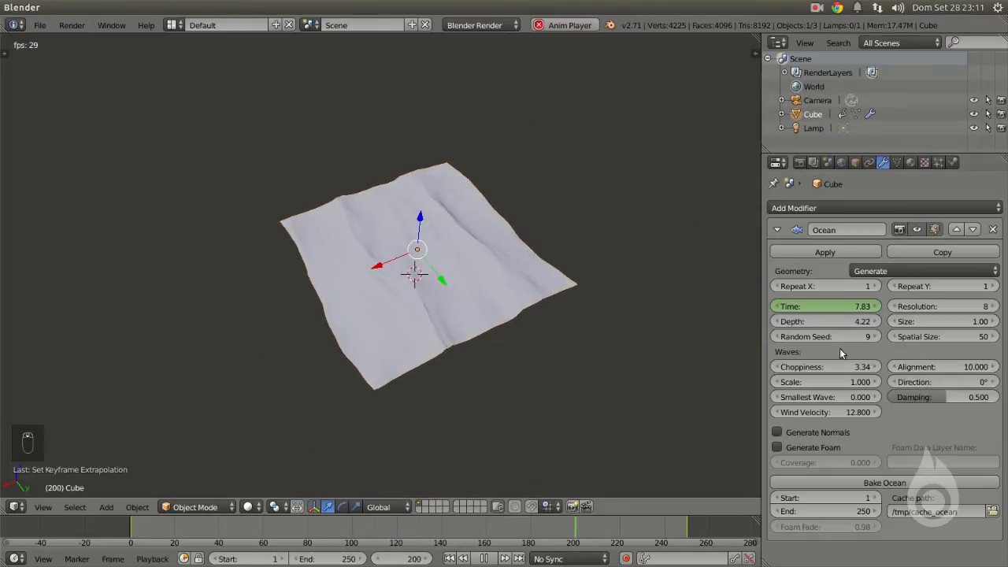
pyautogui.scroll(2, 436, 257)
pyautogui.scroll(-2, 436, 258)
pyautogui.scroll(-1, 409, 260)
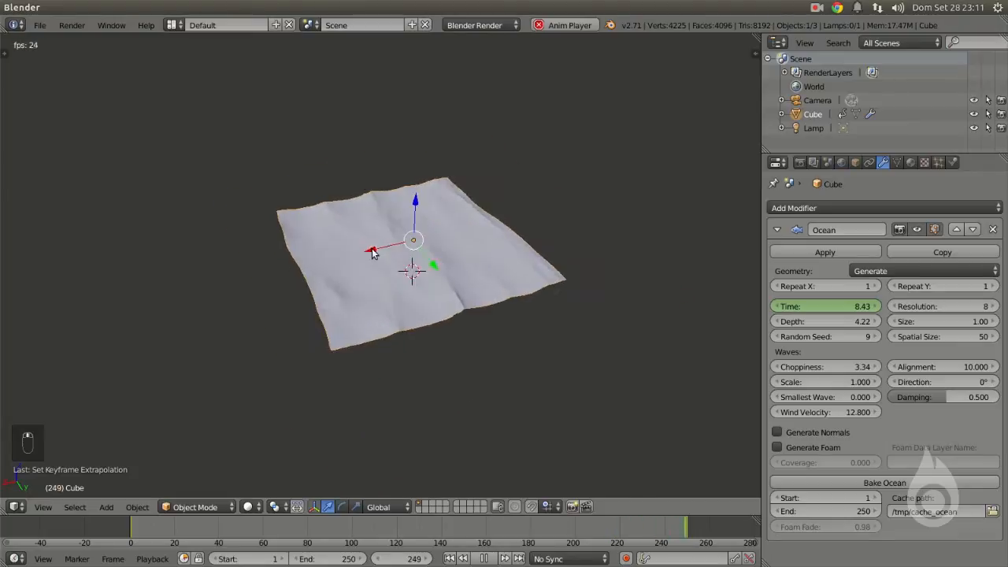
pyautogui.scroll(5, 358, 264)
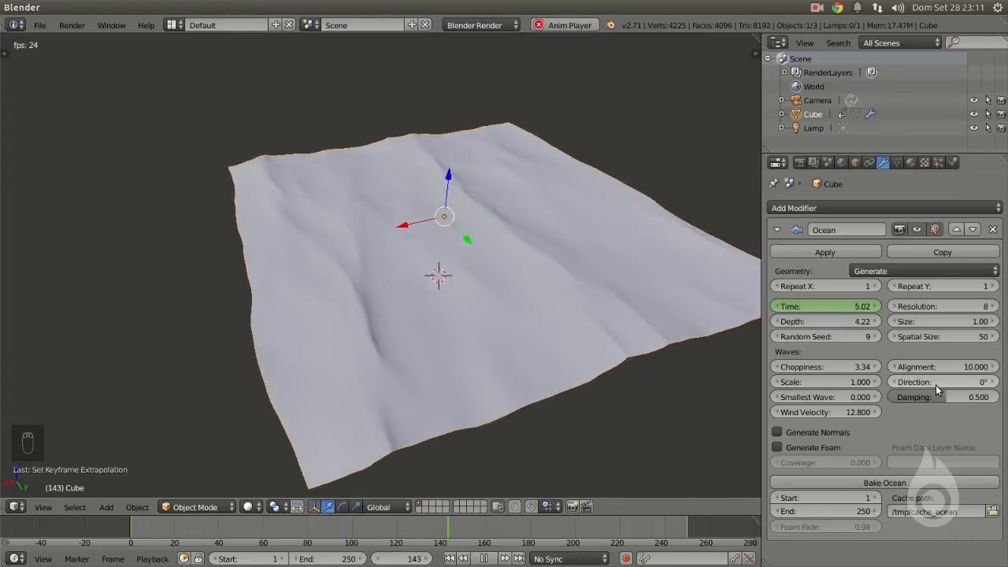
pyautogui.moveTo(931, 388); pyautogui.dragTo(956, 382)
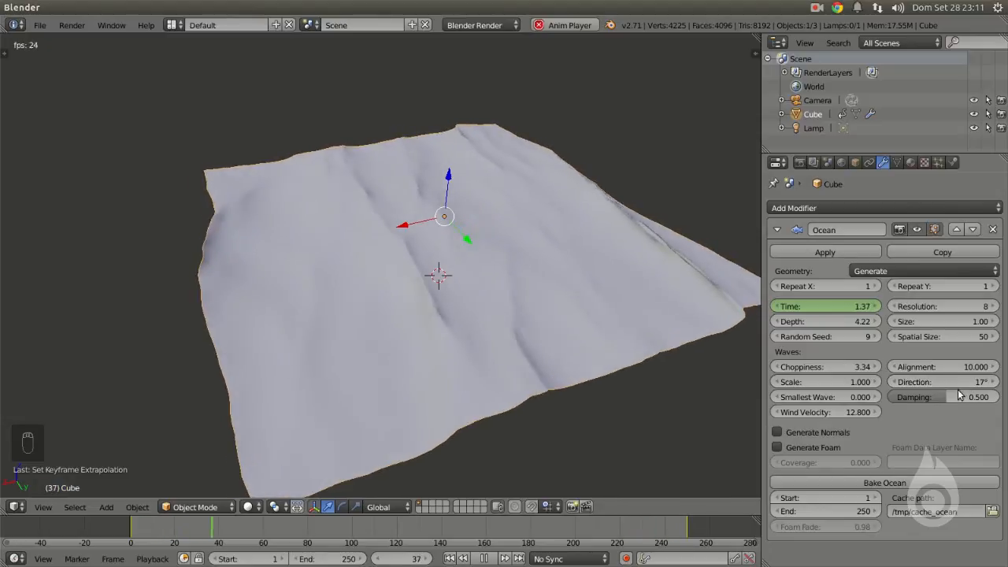
pyautogui.click(903, 383)
pyautogui.write('0')
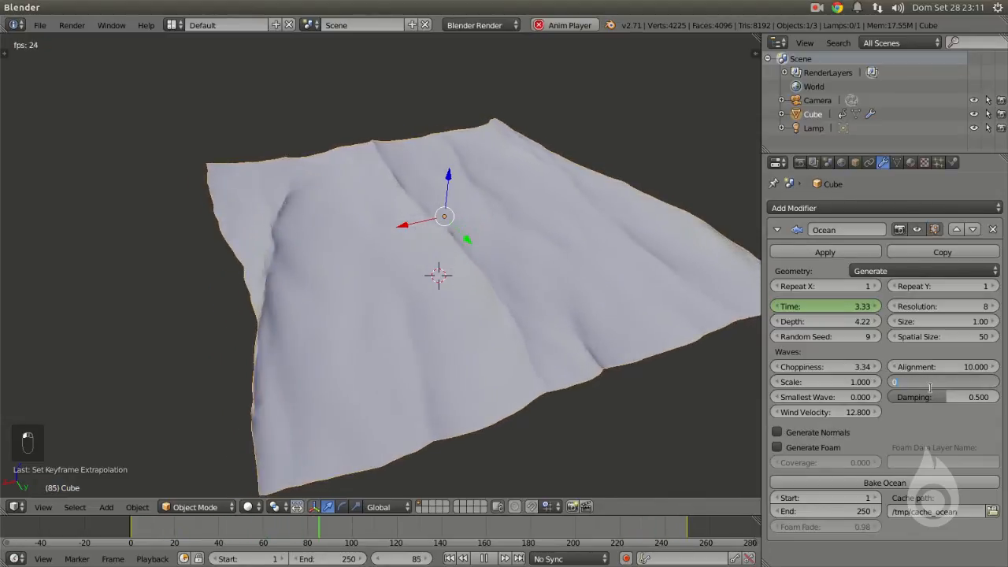
pyautogui.press('Return')
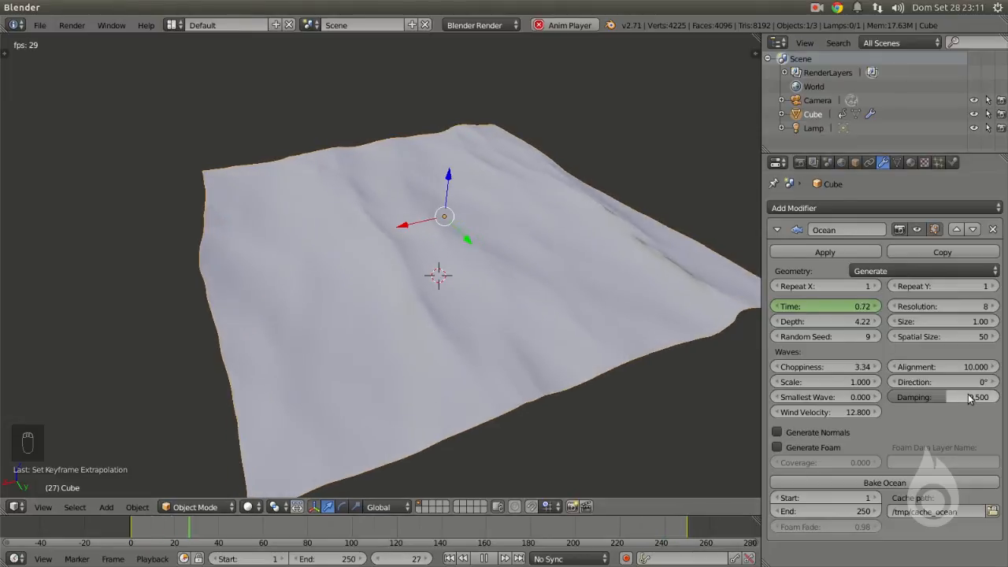
# Step: Try Damping values of 0.000 and 1.000 on the playing ocean and inspect the waves
pyautogui.moveTo(947, 399); pyautogui.dragTo(873, 404)
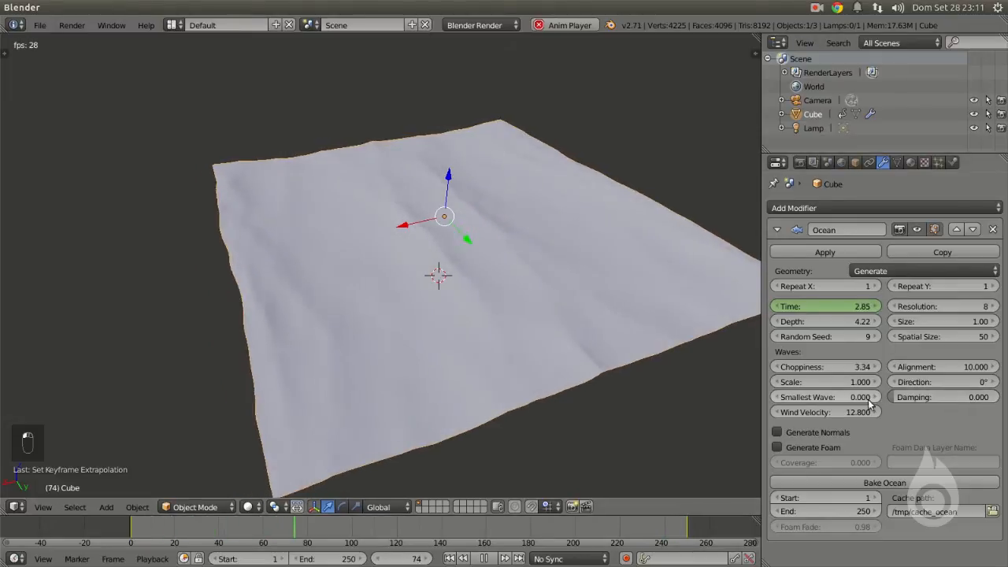
pyautogui.moveTo(506, 331); pyautogui.dragTo(530, 375, button='middle')
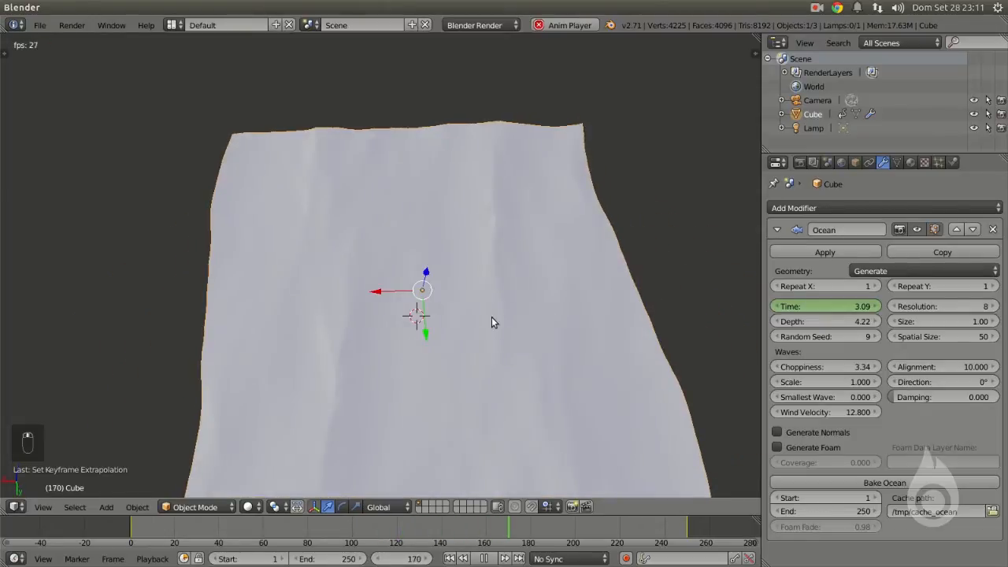
pyautogui.moveTo(943, 400); pyautogui.dragTo(999, 399)
pyautogui.scroll(-2, 614, 295)
pyautogui.moveTo(462, 297); pyautogui.dragTo(482, 279, button='middle')
pyautogui.scroll(3, 481, 279)
pyautogui.scroll(-4, 481, 279)
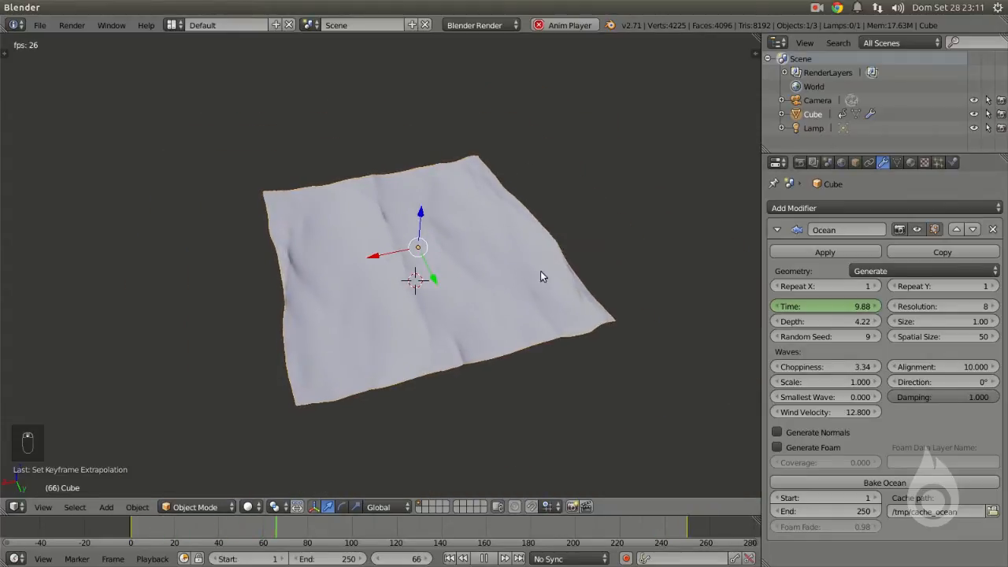
# Step: Set the ocean's Damping to 0.476 and stop the animation playback
pyautogui.moveTo(980, 398); pyautogui.dragTo(928, 399)
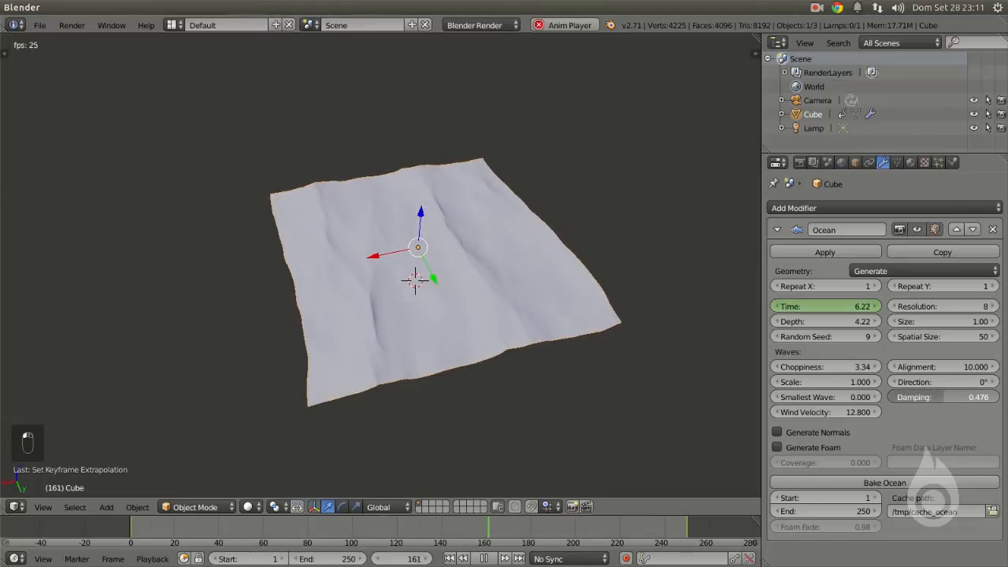
pyautogui.scroll(2, 599, 249)
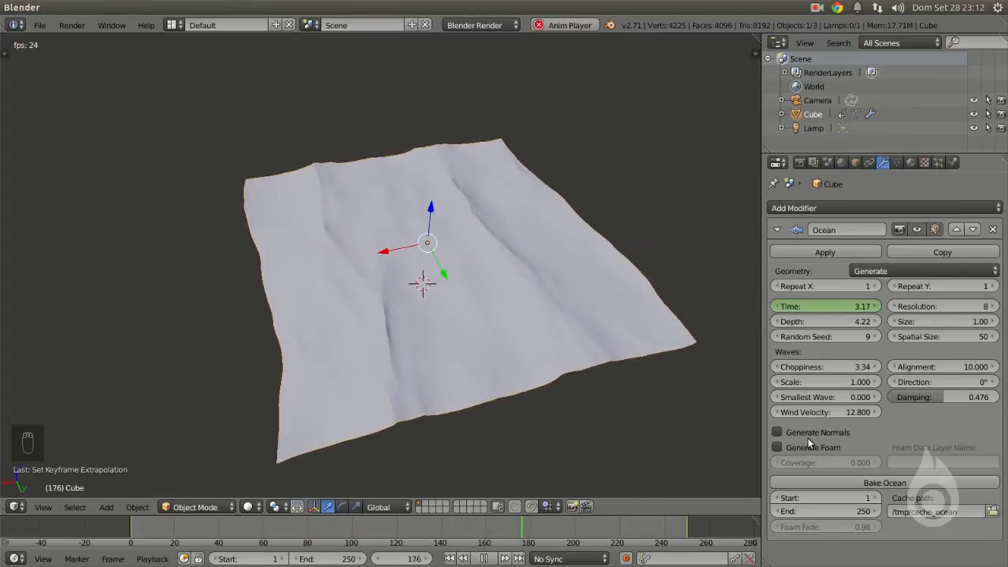
pyautogui.press('Escape')
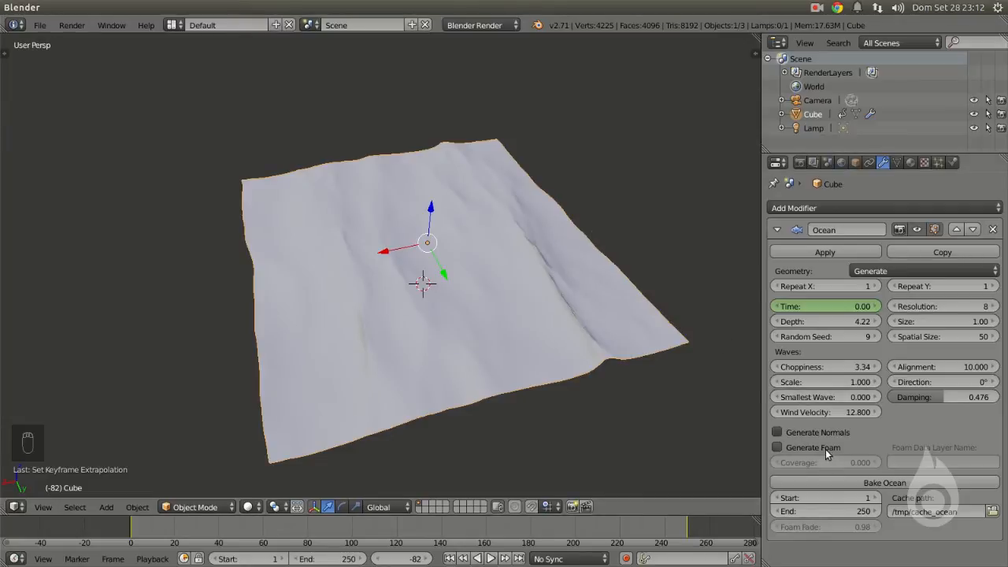
# Step: Enable Generate Foam on the ocean and turn on Textured Solid shading for the 3D view
pyautogui.click(784, 447)
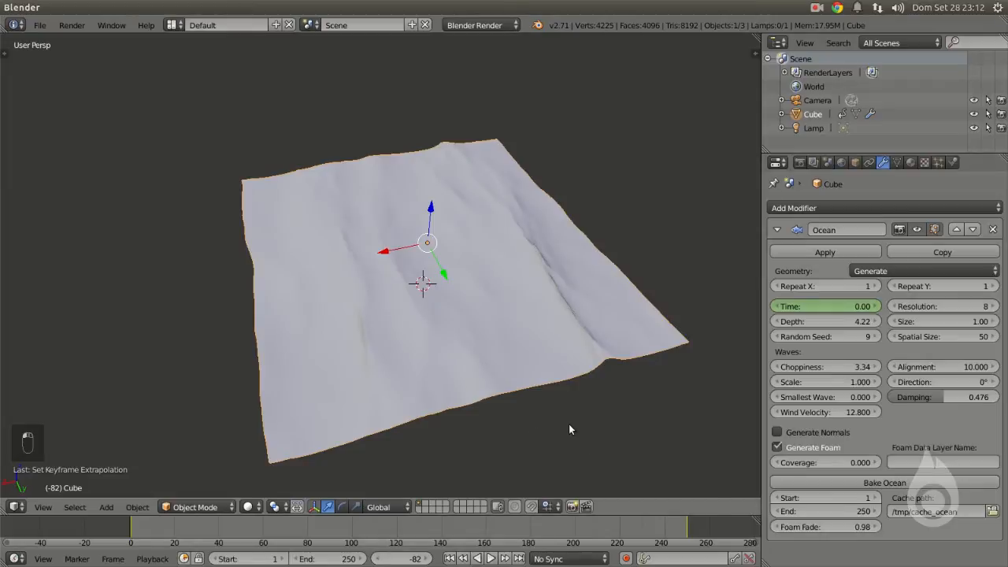
pyautogui.press('n')
pyautogui.scroll(-8, 712, 285)
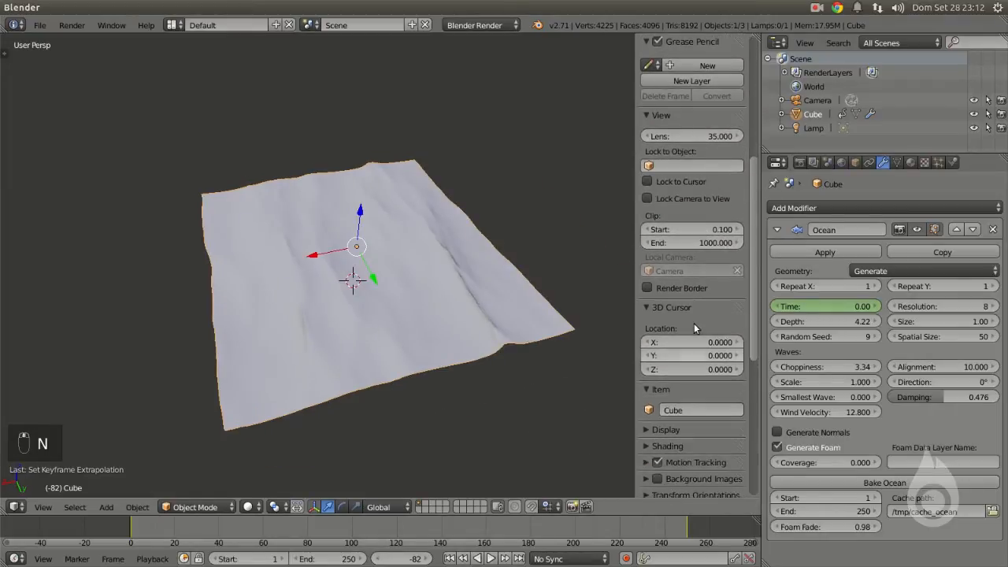
pyautogui.scroll(-5, 694, 323)
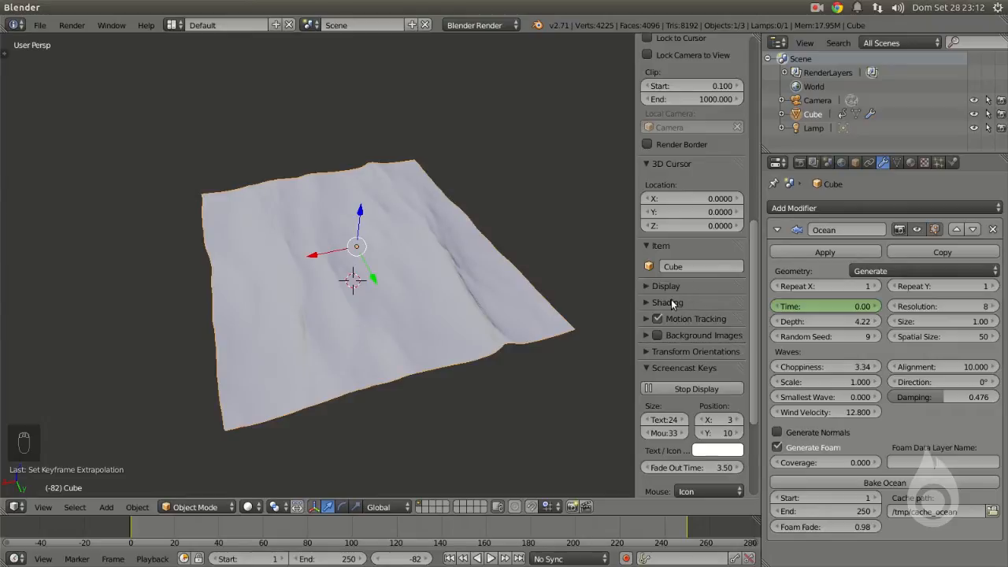
pyautogui.click(683, 302)
pyautogui.click(648, 339)
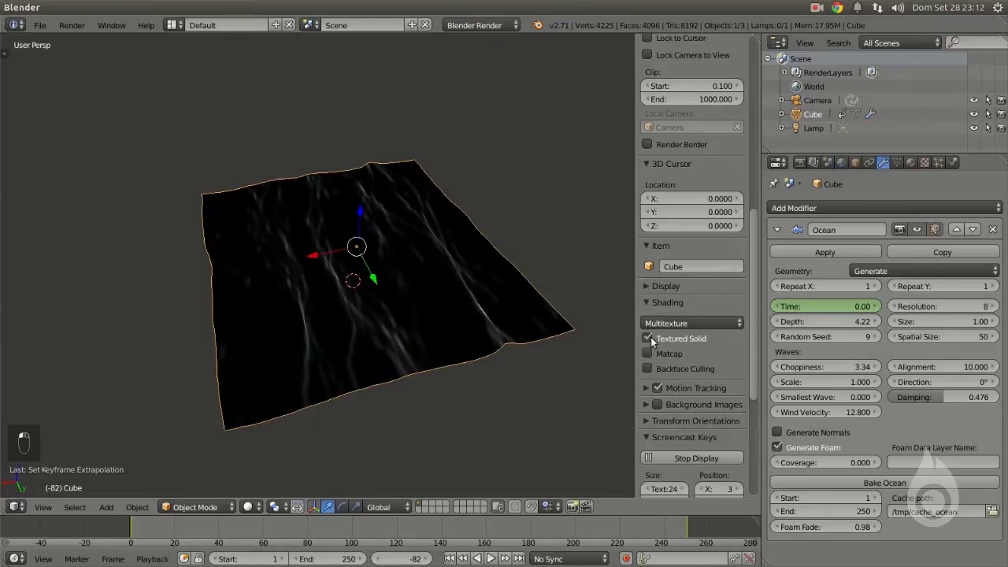
pyautogui.moveTo(591, 334); pyautogui.dragTo(395, 338, button='middle')
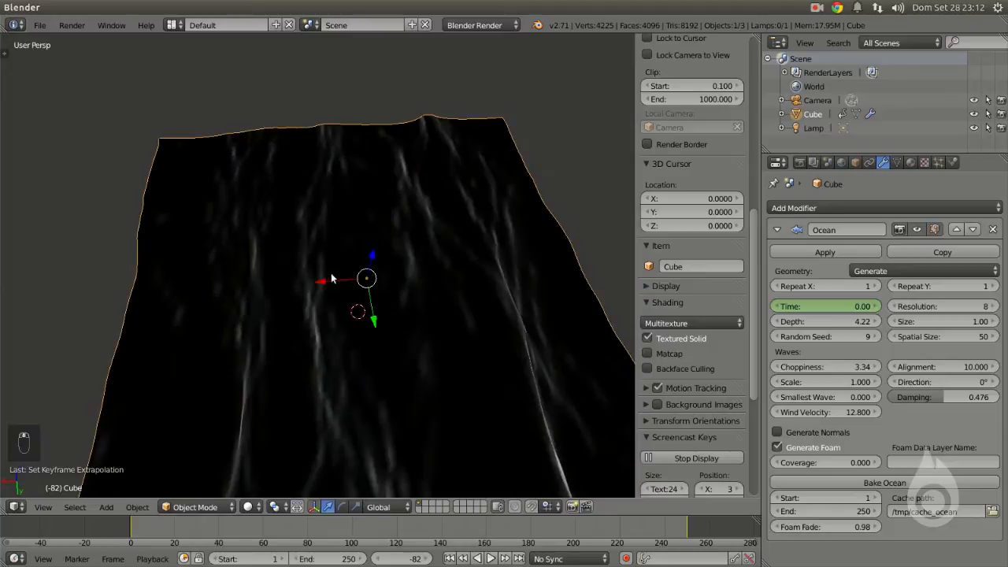
# Step: Switch Generate Foam off and on again to compare the ocean surface with and without foam
pyautogui.click(778, 448)
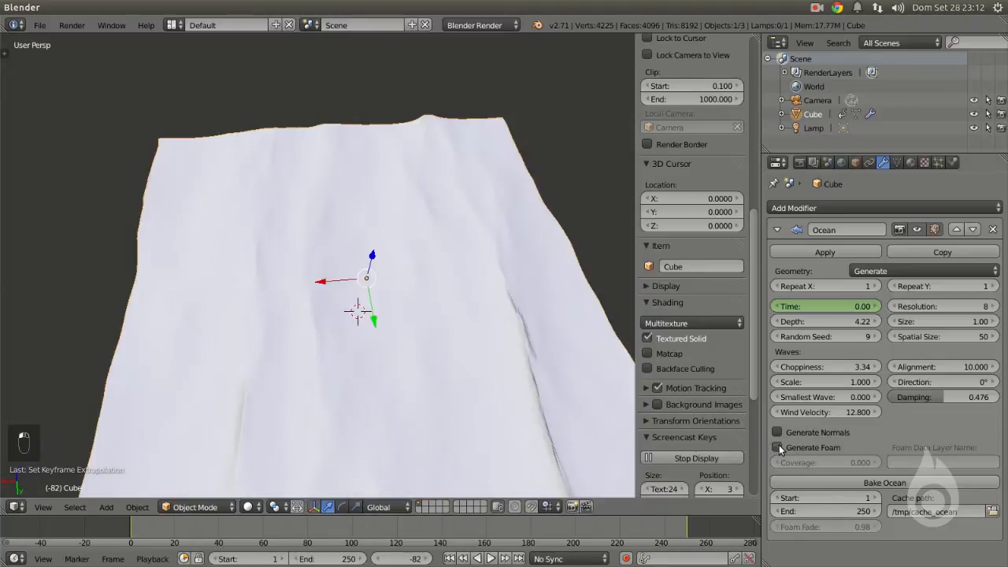
pyautogui.click(778, 447)
pyautogui.scroll(-4, 508, 361)
pyautogui.scroll(4, 455, 359)
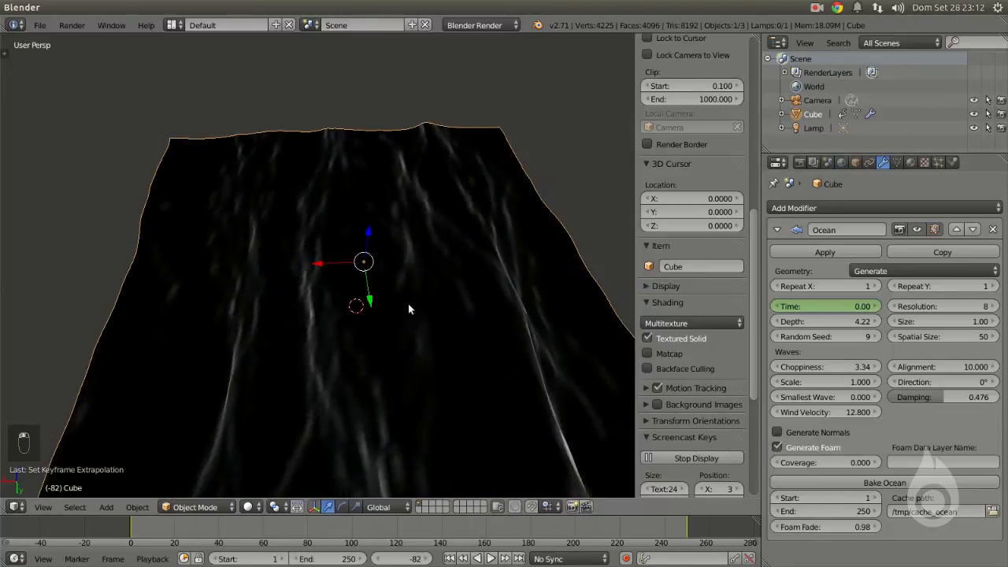
pyautogui.scroll(-5, 413, 327)
pyautogui.scroll(4, 347, 337)
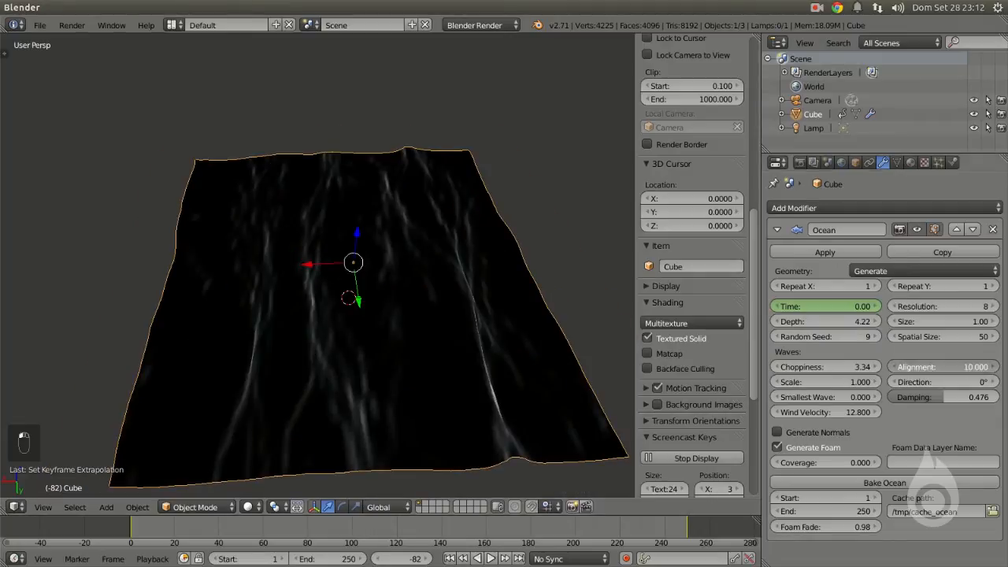
# Step: Lower the wave Alignment to 0.000 and view the ocean's foam up close
pyautogui.moveTo(943, 367); pyautogui.dragTo(898, 367)
pyautogui.scroll(5, 513, 312)
pyautogui.moveTo(489, 292); pyautogui.dragTo(443, 257, button='middle')
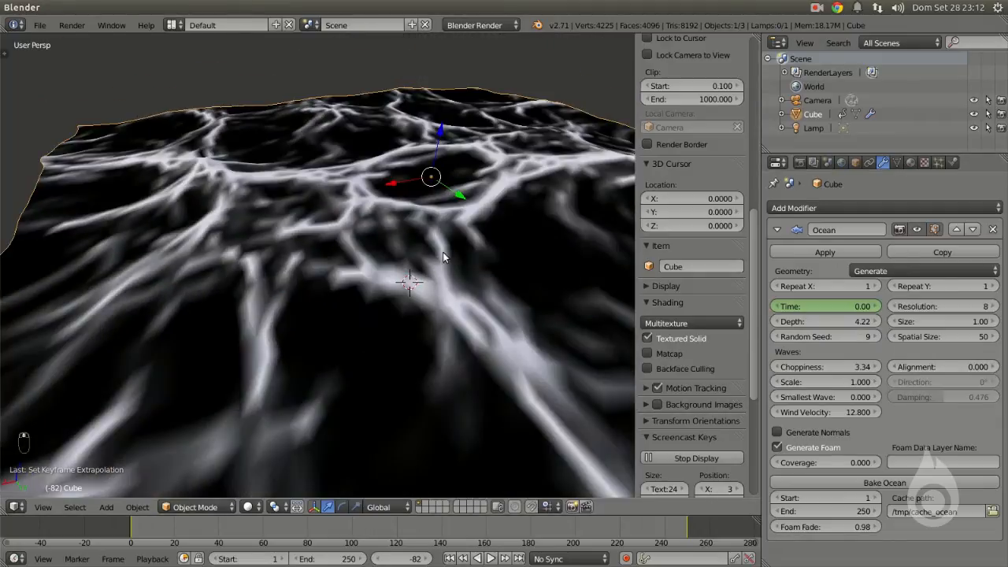
# Step: Play the animation, examine the moving foam from several angles, and stop the playback
pyautogui.hotkey('alt', 'a')
pyautogui.scroll(-6, 443, 256)
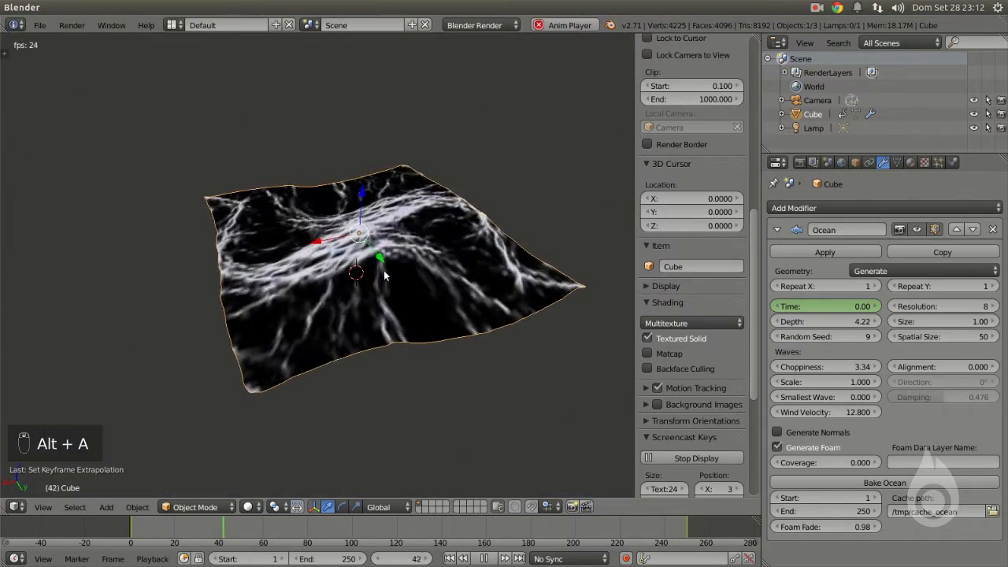
pyautogui.scroll(4, 417, 281)
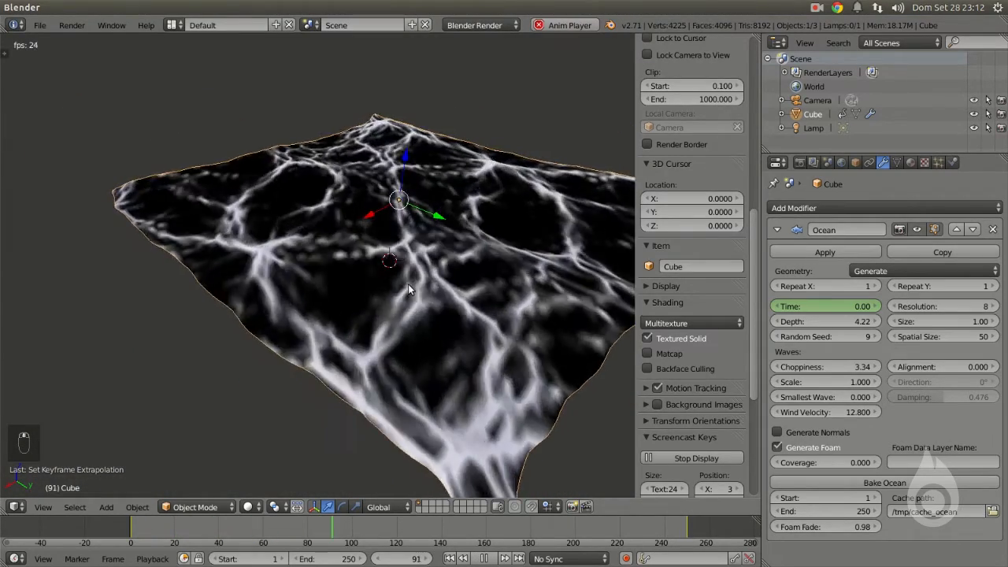
pyautogui.moveTo(424, 271); pyautogui.dragTo(349, 214, button='middle')
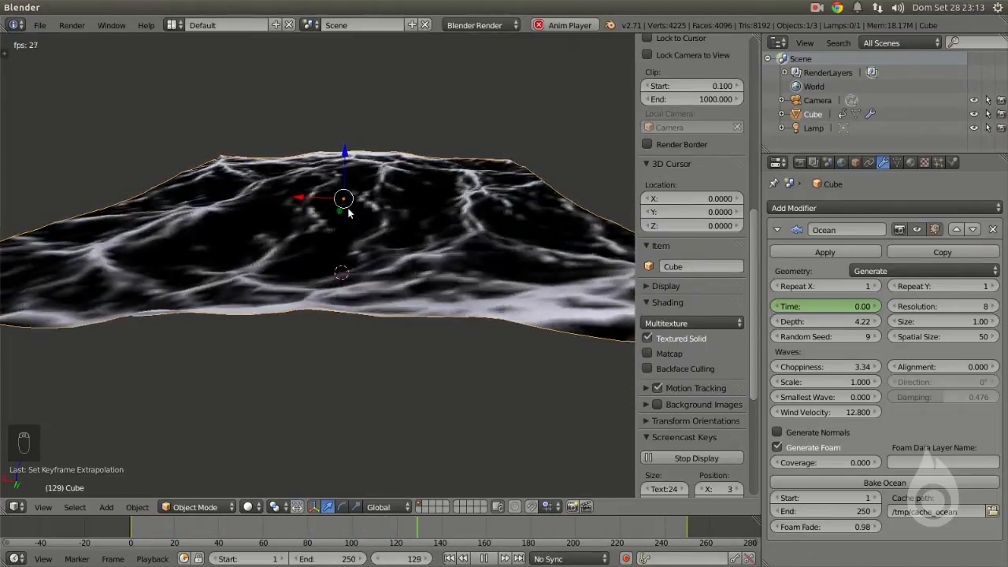
pyautogui.moveTo(349, 212); pyautogui.dragTo(574, 278, button='middle')
pyautogui.press('Escape')
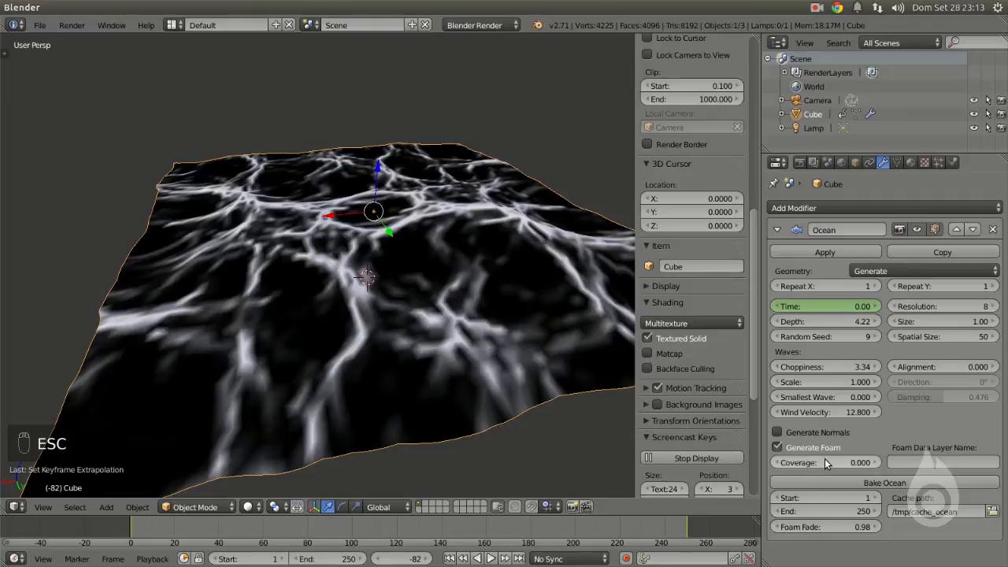
# Step: Set the foam Coverage to -0.230 and check the foam from several angles during an animation playback
pyautogui.moveTo(813, 466)
pyautogui.mouseDown()
pyautogui.moveTo(854, 467)
pyautogui.moveTo(812, 466)
pyautogui.mouseUp()
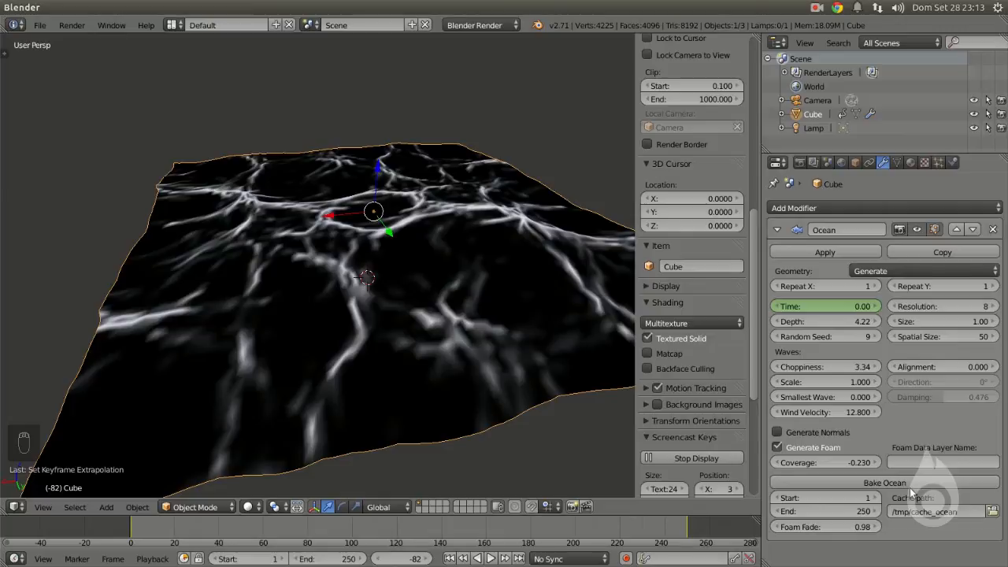
pyautogui.hotkey('alt', 'a')
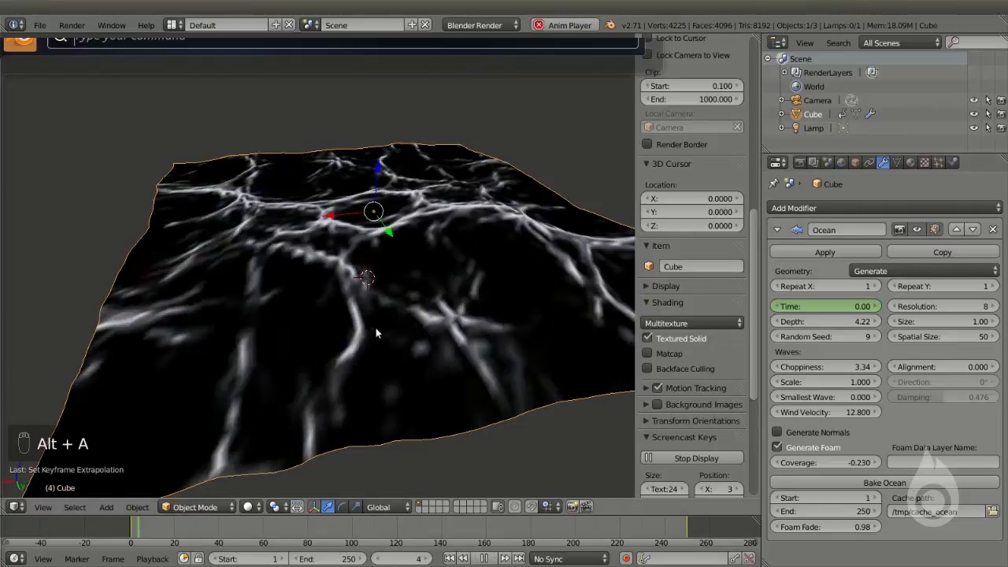
pyautogui.scroll(-1, 401, 306)
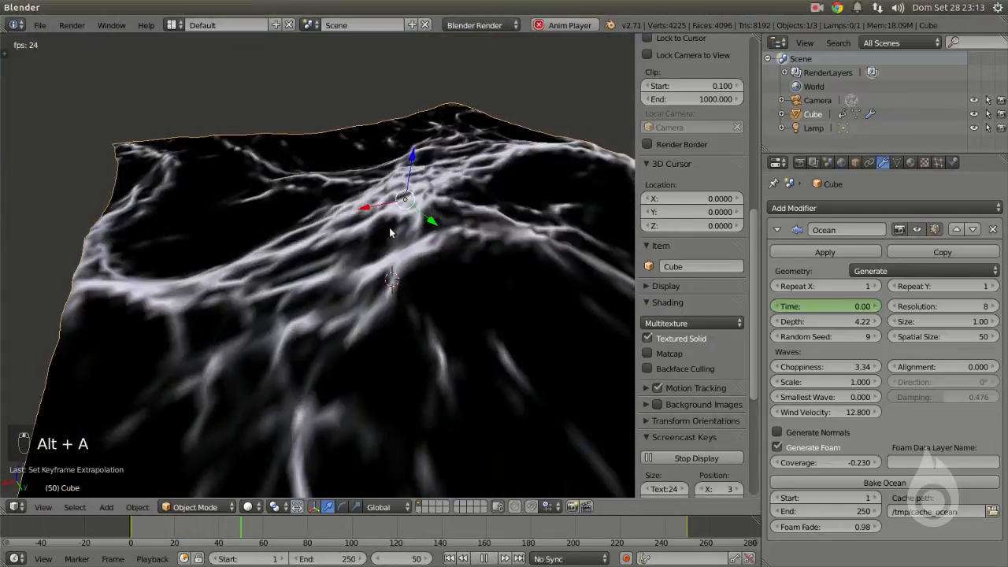
pyautogui.moveTo(366, 227); pyautogui.dragTo(422, 241, button='middle')
pyautogui.scroll(-3, 423, 240)
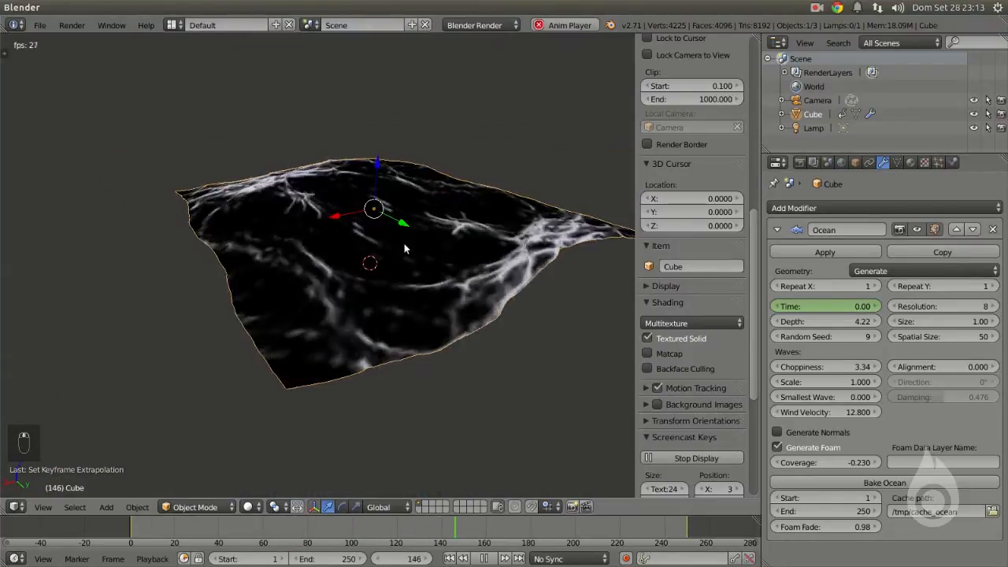
pyautogui.scroll(2, 404, 243)
pyautogui.moveTo(404, 249); pyautogui.dragTo(410, 274, button='middle')
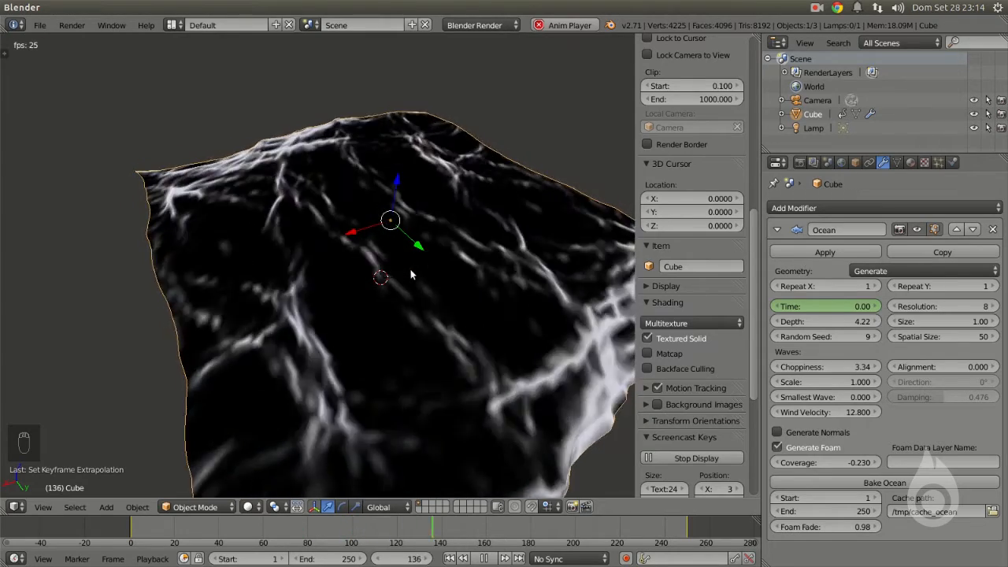
pyautogui.moveTo(392, 239); pyautogui.dragTo(415, 243, button='middle')
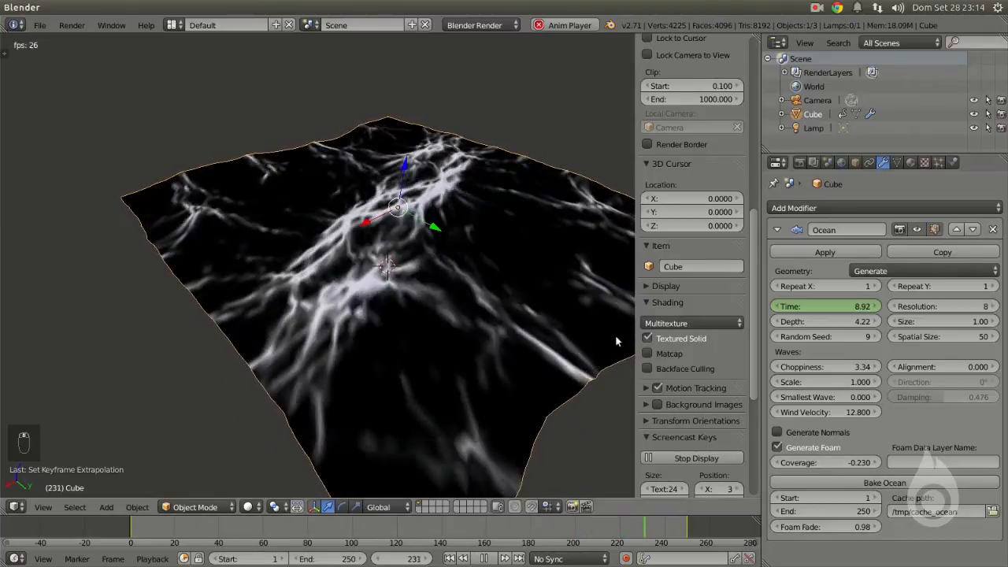
pyautogui.press('Escape')
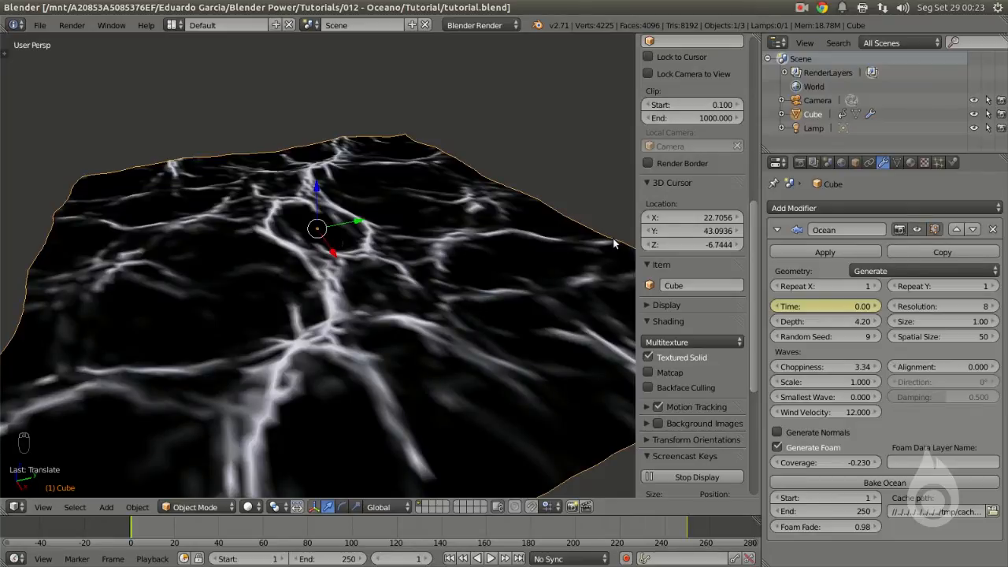
# Step: Save the scene over the existing tutorial.blend file
pyautogui.hotkey('ctrl', 's')
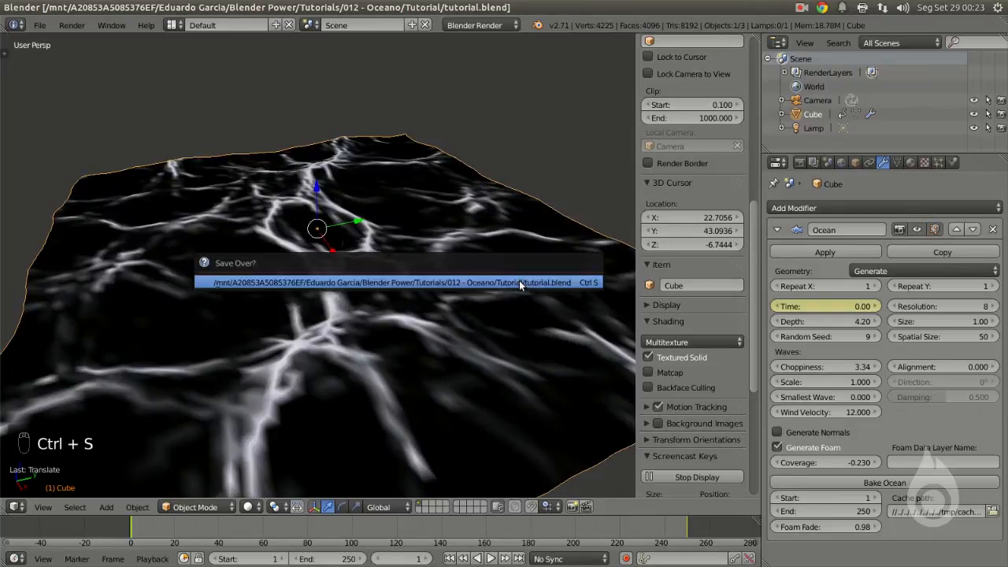
# Step: Locate the camera within the ocean surface with a brief wireframe view and select it
pyautogui.moveTo(394, 216); pyautogui.dragTo(387, 298, button='middle')
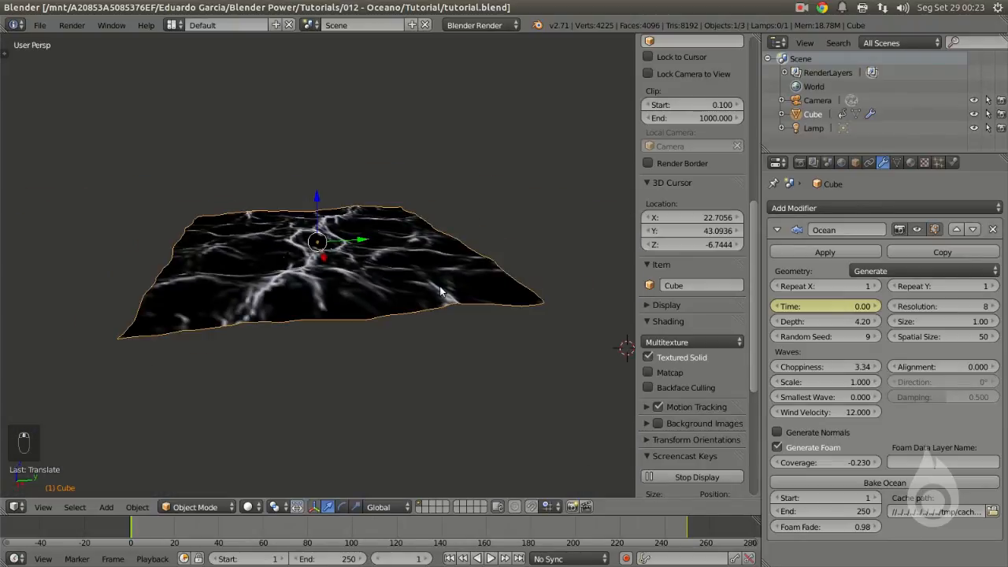
pyautogui.press('z')
pyautogui.press('z')
pyautogui.scroll(5, 354, 277)
pyautogui.moveTo(297, 239); pyautogui.dragTo(274, 252, button='middle')
pyautogui.rightClick(254, 260)
pyautogui.scroll(-2, 272, 265)
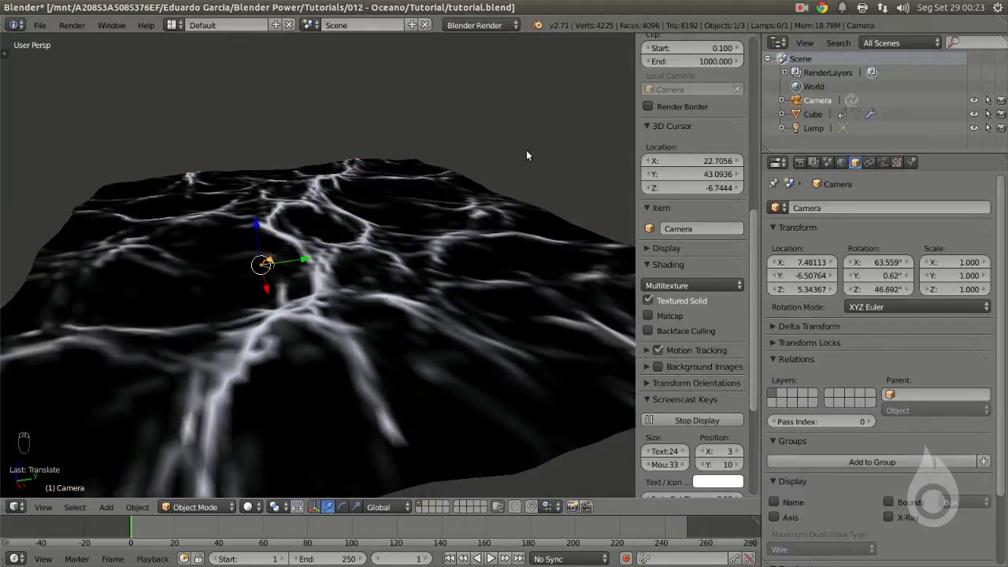
# Step: Switch the render engine to Cycles Render
pyautogui.click(482, 26)
pyautogui.click(474, 72)
pyautogui.moveTo(383, 133); pyautogui.dragTo(219, 289, button='middle')
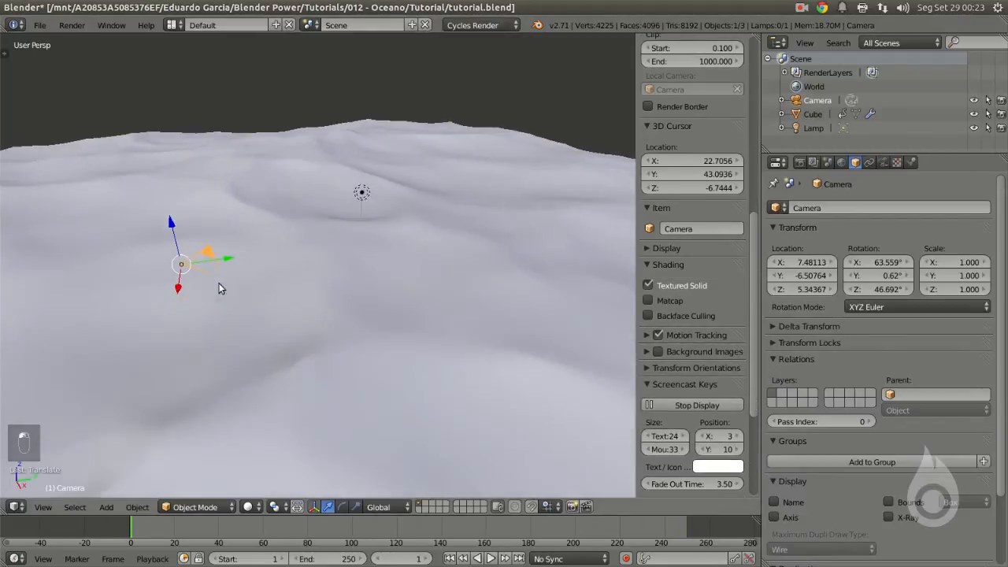
# Step: Clear the camera's rotation and location so that it sits unrotated at the world origin
pyautogui.press('g')
pyautogui.rightClick(197, 150)
pyautogui.scroll(-4, 213, 181)
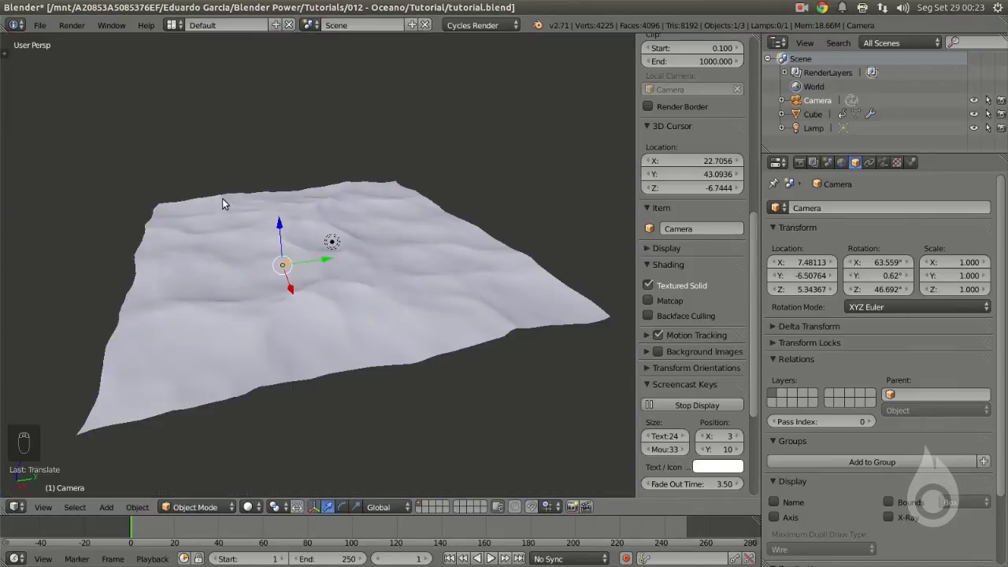
pyautogui.hotkey('alt', 'r')
pyautogui.moveTo(241, 266); pyautogui.dragTo(262, 221, button='middle')
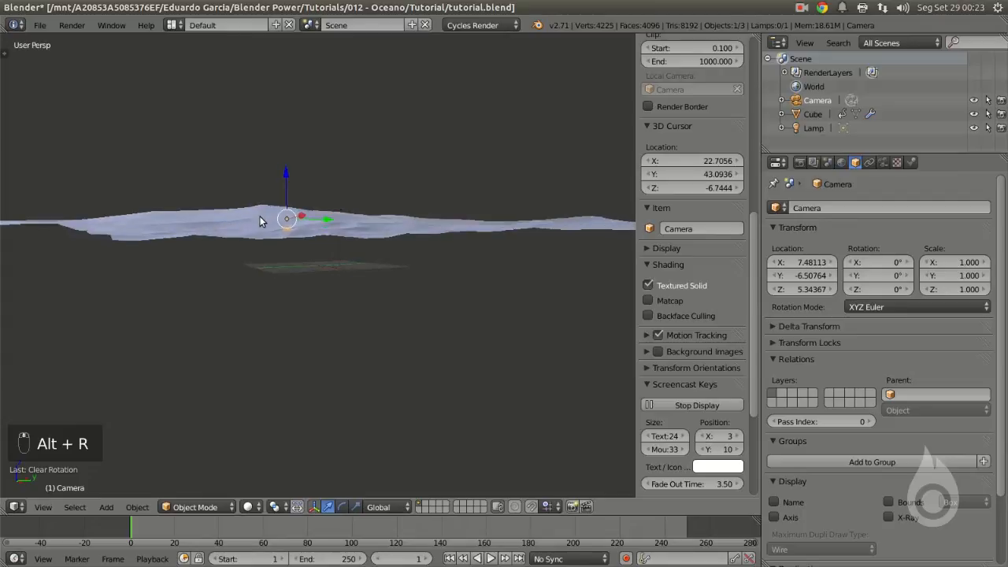
pyautogui.hotkey('alt', 'g')
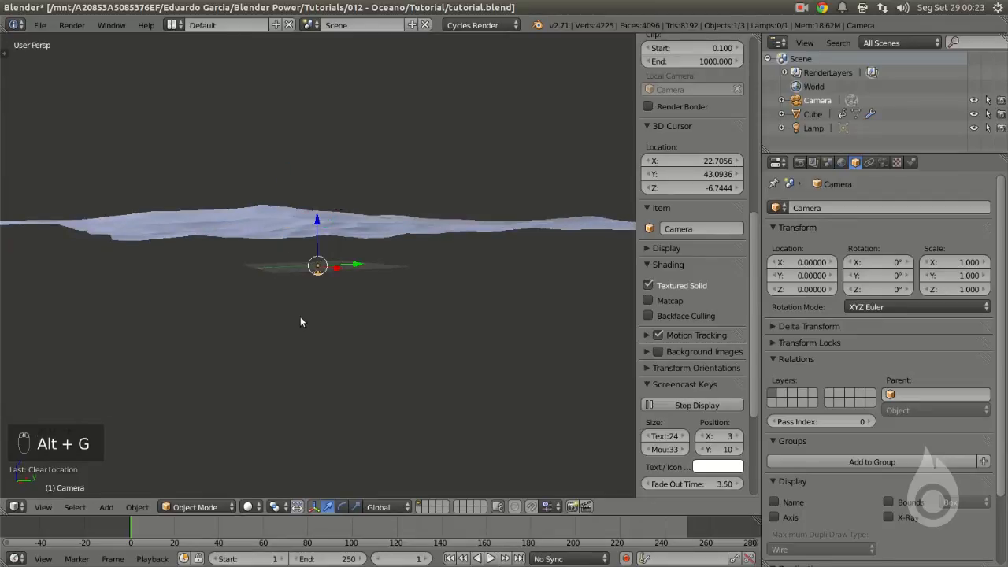
# Step: Scale the camera up to about 12.6 on all axes
pyautogui.scroll(-3, 327, 281)
pyautogui.press('s')
pyautogui.rightClick(575, 349)
pyautogui.press('s')
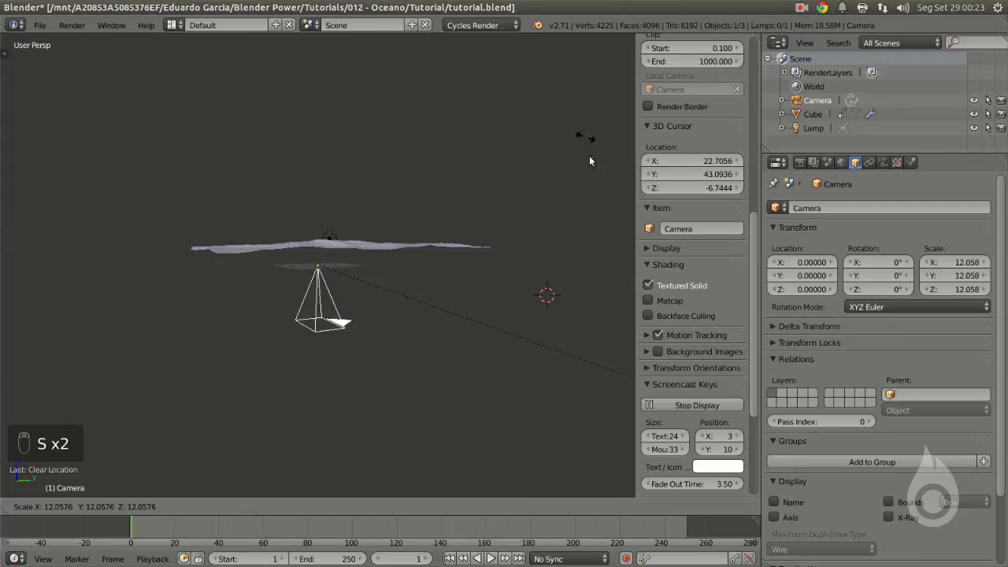
pyautogui.click(583, 203)
# Step: Show the scene in the right orthographic view and rotate the camera to about 79° on X, towards the ocean
pyautogui.press('KP_3')
pyautogui.press('KP_6')
pyautogui.press('KP_5')
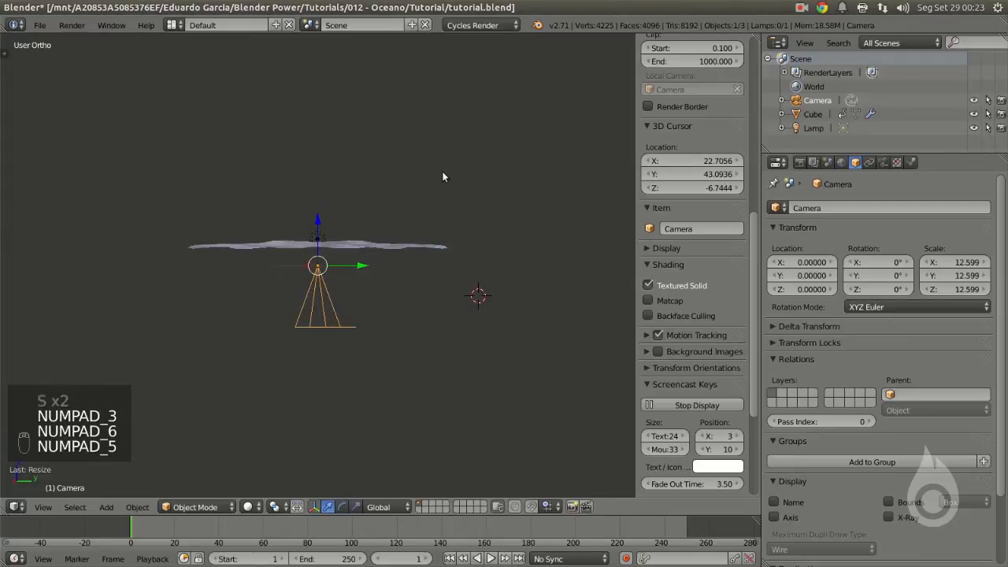
pyautogui.press('KP_3')
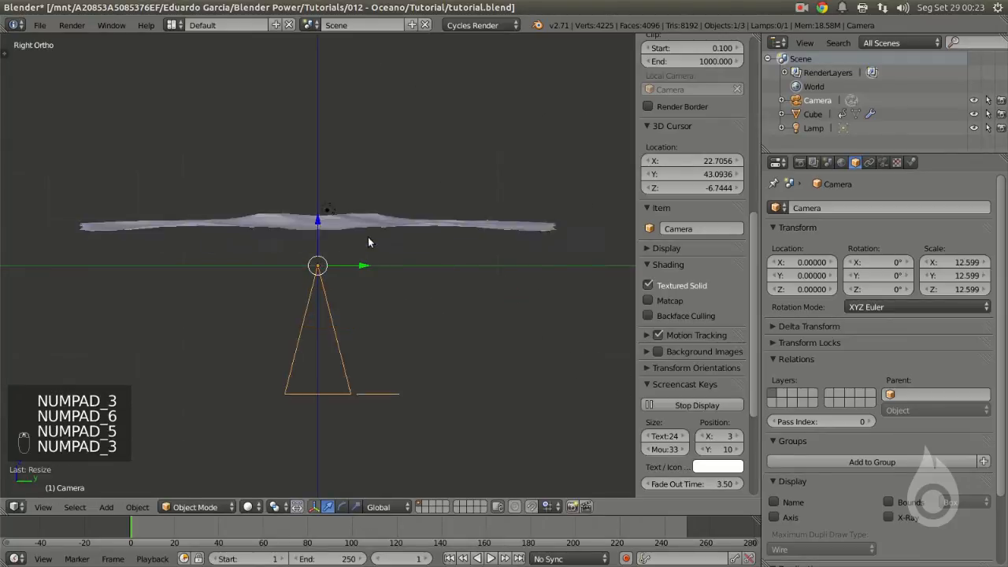
pyautogui.press('r')
pyautogui.click(359, 100)
pyautogui.press('r')
pyautogui.click(444, 120)
# Step: Move the camera to about Y -29.3 and Z 8.64, and tilt it to about 85.2° on X
pyautogui.scroll(-4, 444, 123)
pyautogui.press('g')
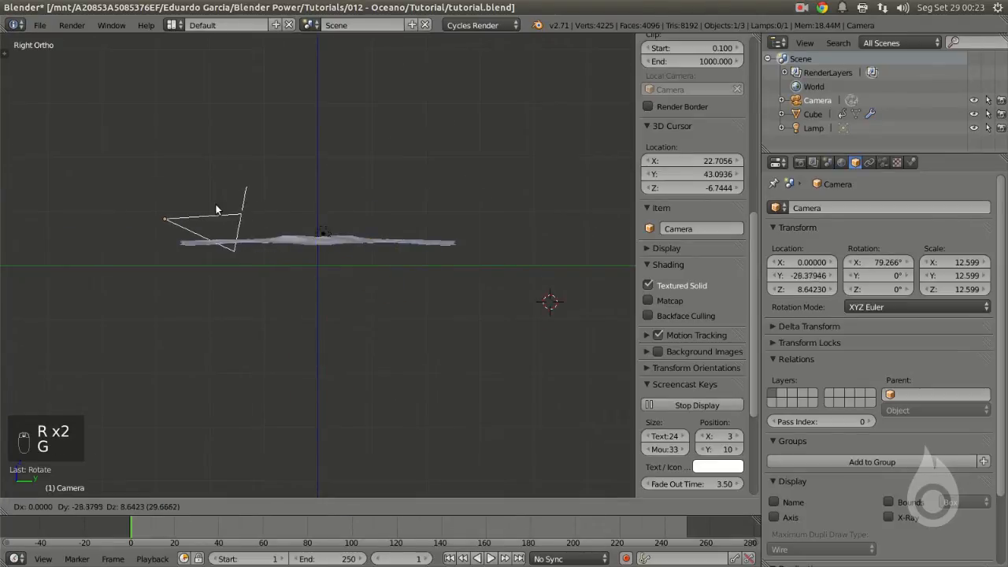
pyautogui.click(225, 206)
pyautogui.press('r')
pyautogui.click(240, 201)
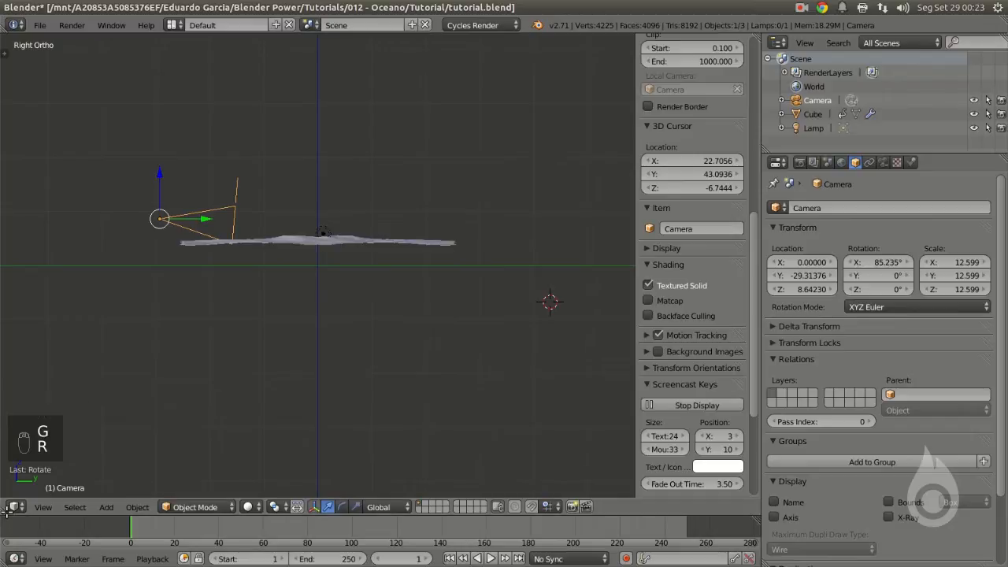
# Step: Split the 3D view into two side by side, hide the new view's properties sidebar, and show the camera's view in it
pyautogui.moveTo(6, 511); pyautogui.dragTo(313, 471)
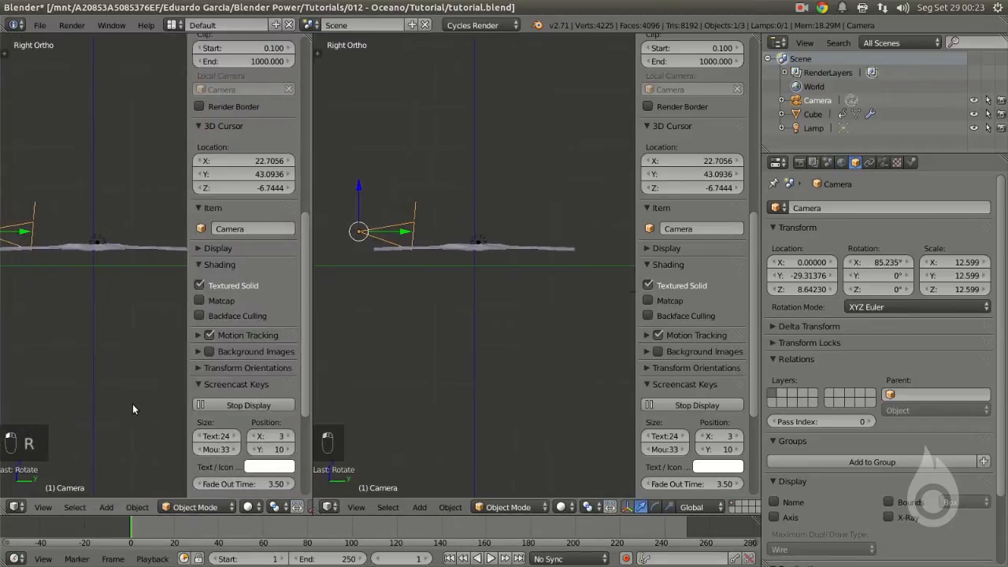
pyautogui.press('n')
pyautogui.press('KP_0')
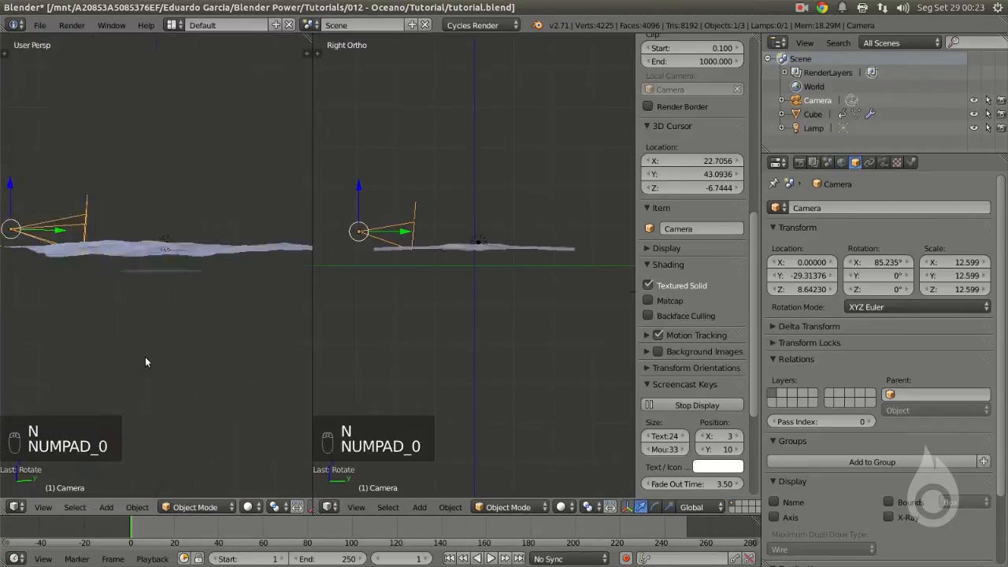
pyautogui.scroll(-2, 219, 289)
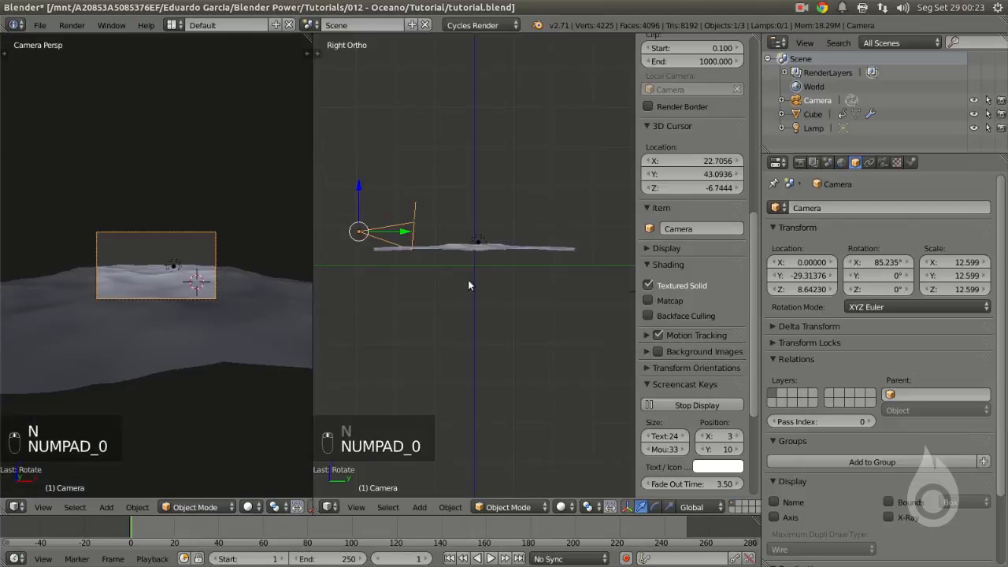
# Step: Move the camera back along Y to about -34.4, away from the ocean
pyautogui.scroll(2, 481, 268)
pyautogui.keyDown('shift'); pyautogui.moveTo(408, 262); pyautogui.dragTo(495, 284, button='middle'); pyautogui.keyUp('shift')
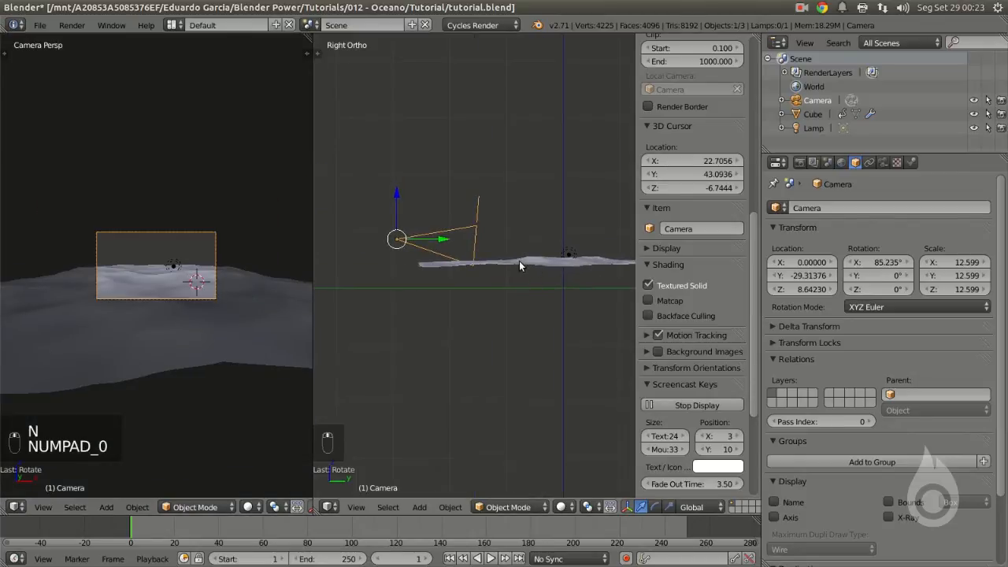
pyautogui.moveTo(442, 239); pyautogui.dragTo(413, 243)
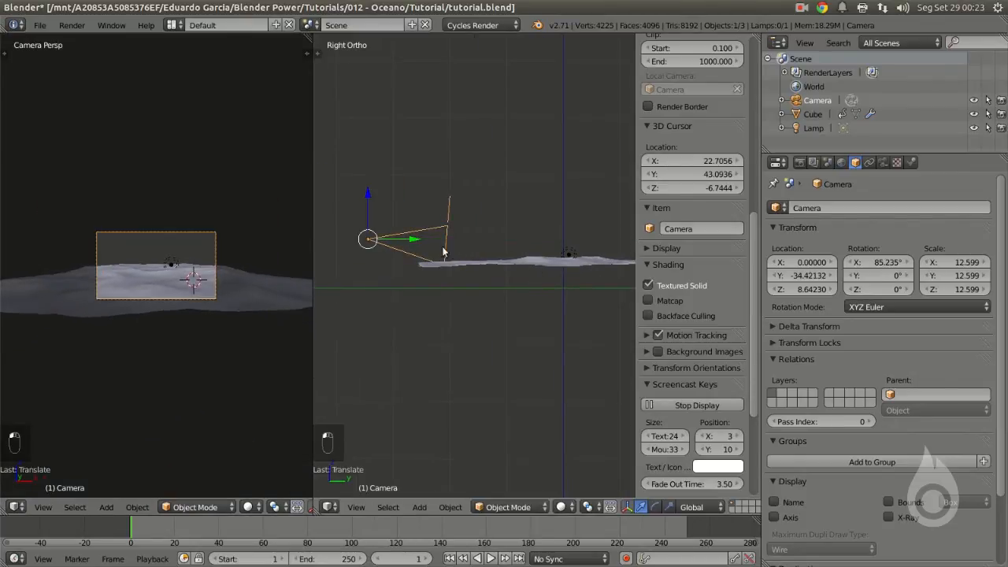
pyautogui.scroll(-2, 470, 285)
pyautogui.keyDown('shift'); pyautogui.moveTo(471, 284); pyautogui.dragTo(445, 310, button='middle'); pyautogui.keyUp('shift')
pyautogui.scroll(1, 438, 293)
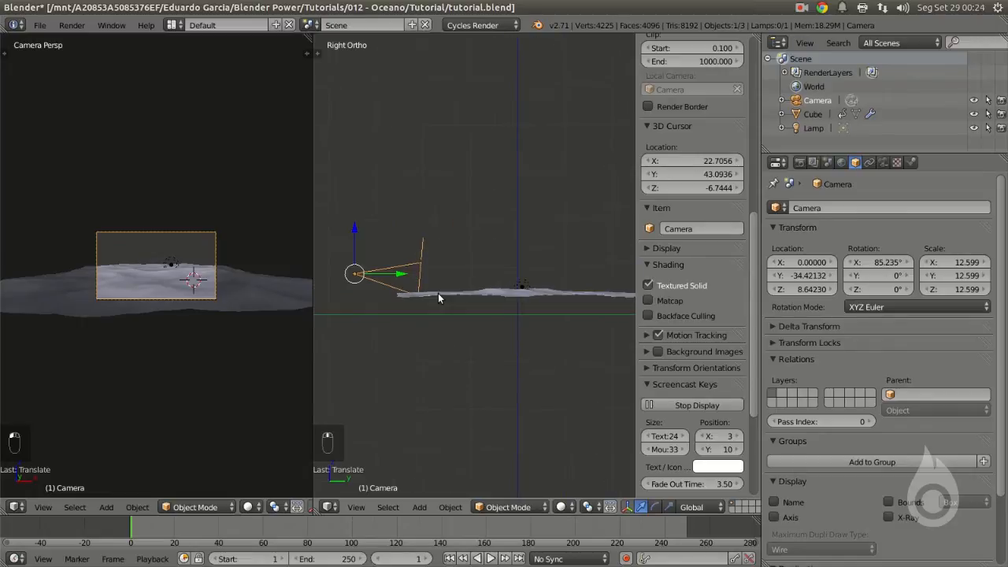
# Step: Scale the camera up in the top view to about 392.6 so its field of view extends far beyond the ocean
pyautogui.press('KP_7')
pyautogui.scroll(-3, 438, 293)
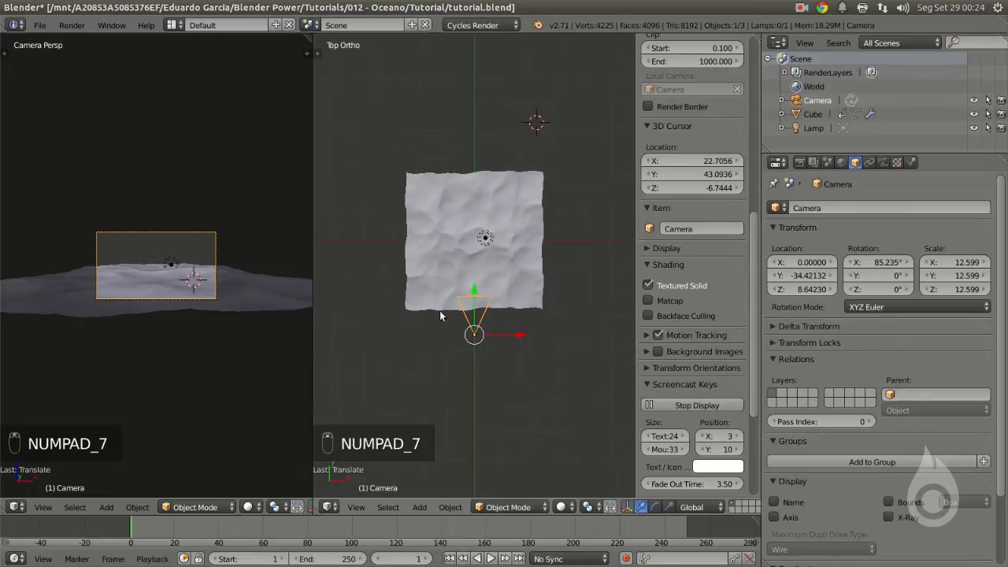
pyautogui.press('s')
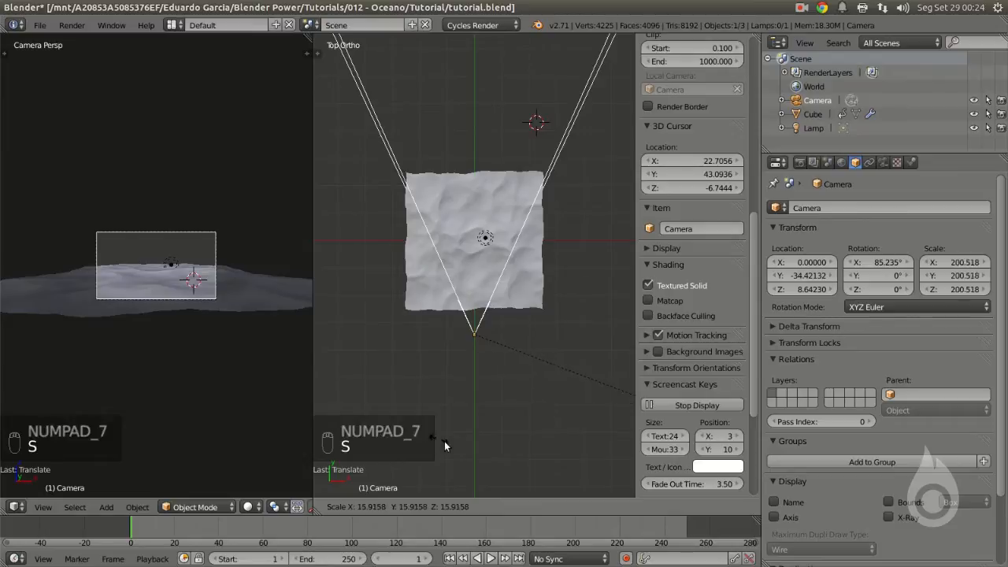
pyautogui.click(397, 72)
pyautogui.scroll(-11, 453, 160)
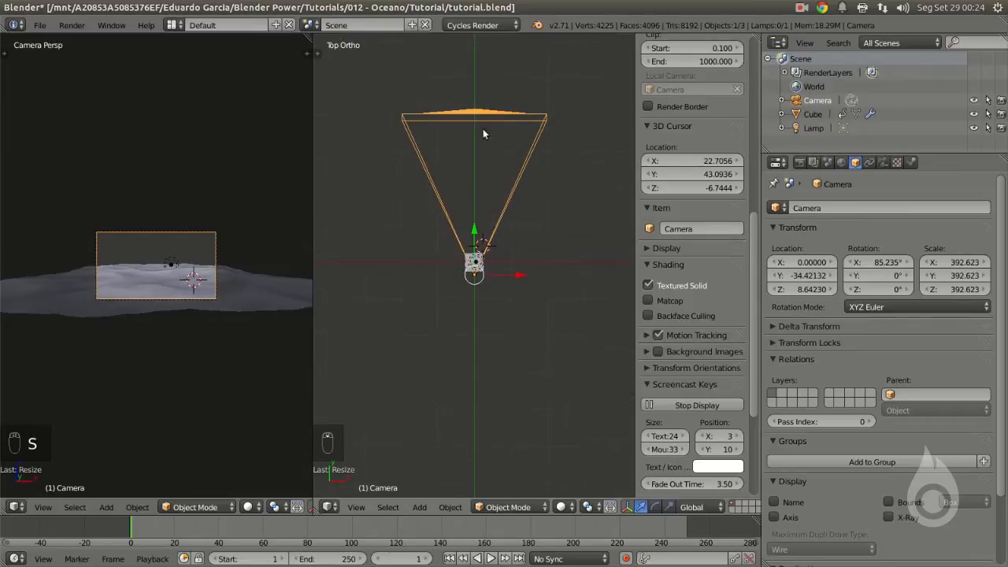
pyautogui.scroll(13, 490, 157)
pyautogui.moveTo(481, 229); pyautogui.dragTo(501, 221, button='middle')
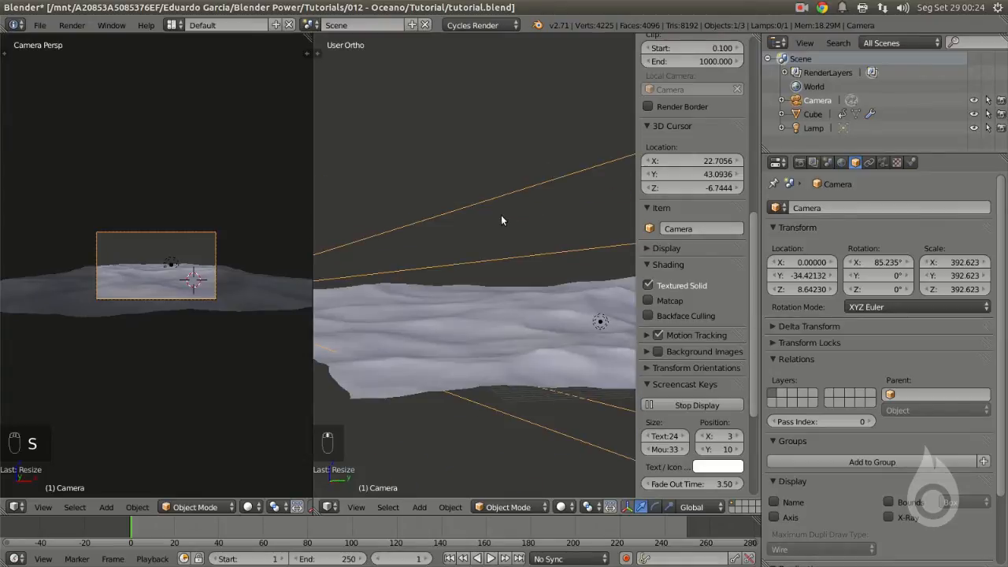
pyautogui.scroll(5, 140, 254)
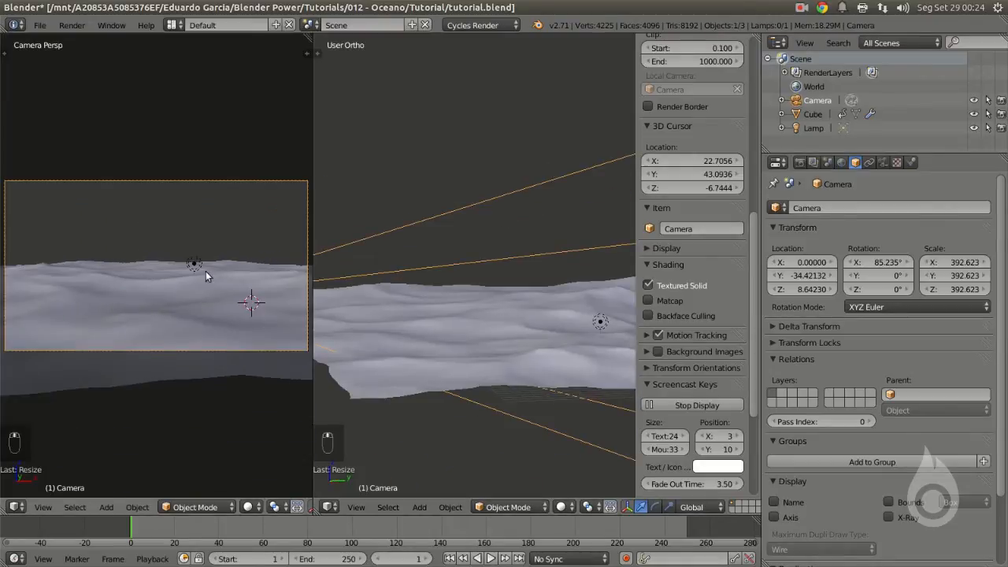
# Step: Select the ocean, try a wave Scale of 0.400 in its Ocean modifier, and set the Scale to 0.600
pyautogui.rightClick(515, 323)
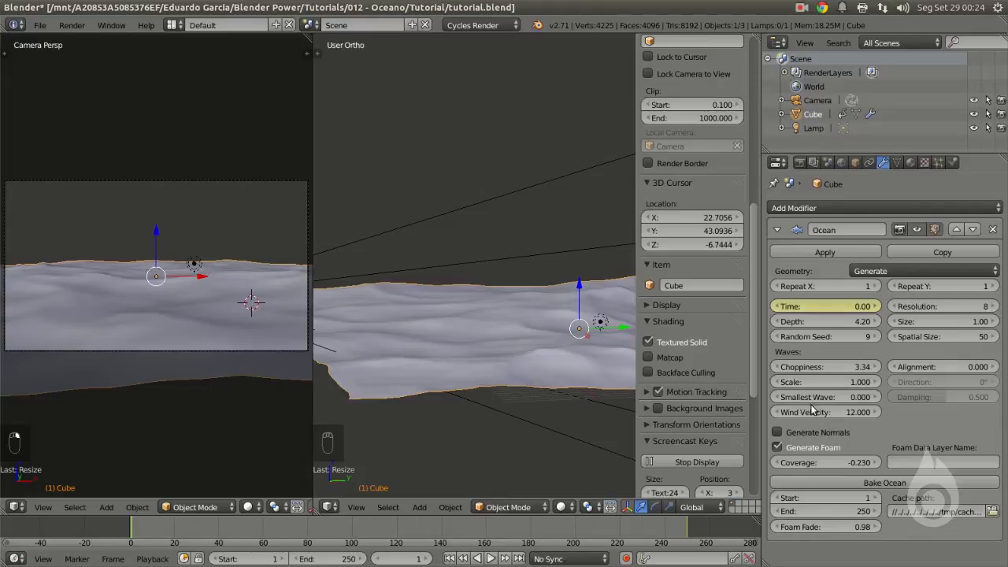
pyautogui.click(824, 382)
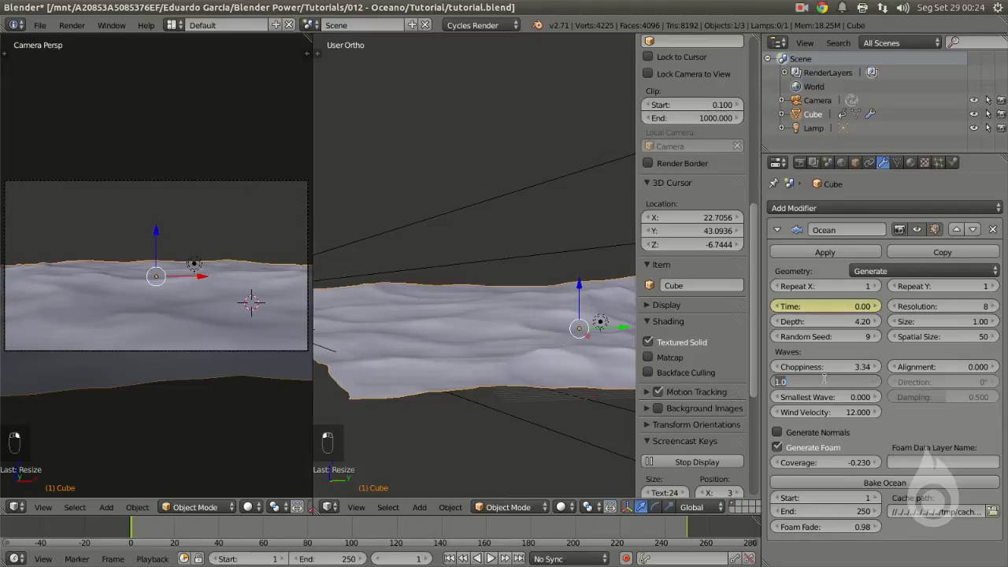
pyautogui.write('.4')
pyautogui.press('Return')
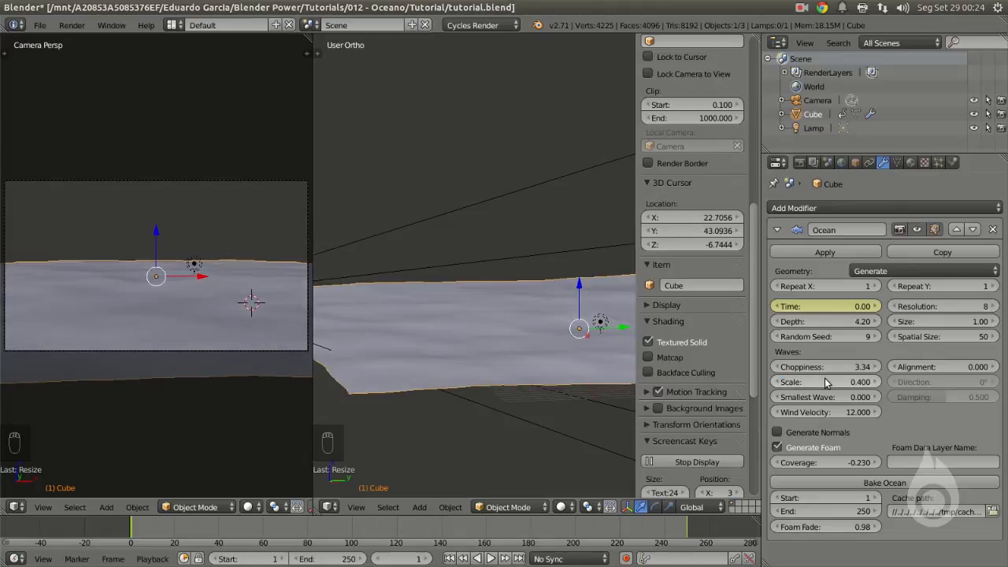
pyautogui.click(825, 381)
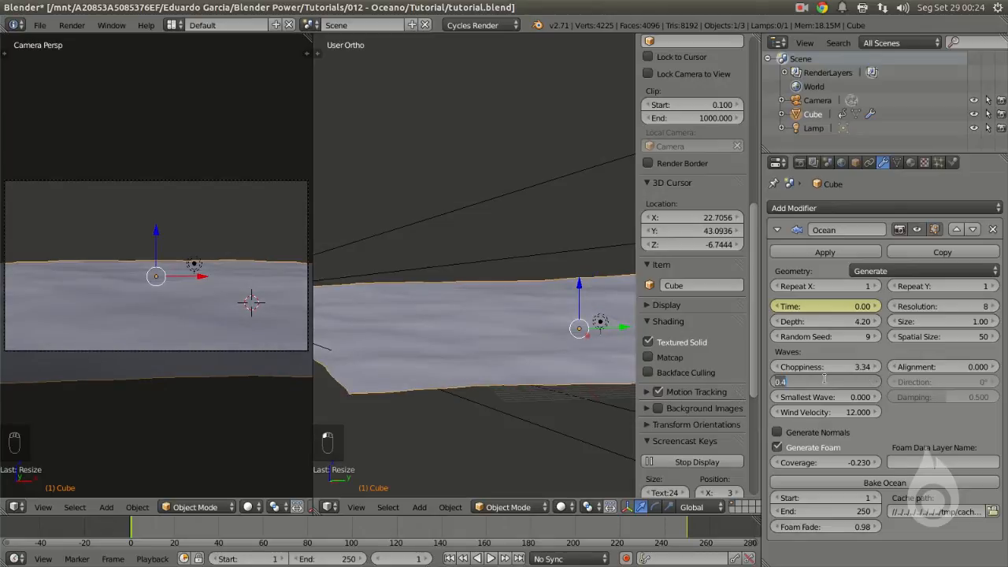
pyautogui.write('.6')
pyautogui.press('Return')
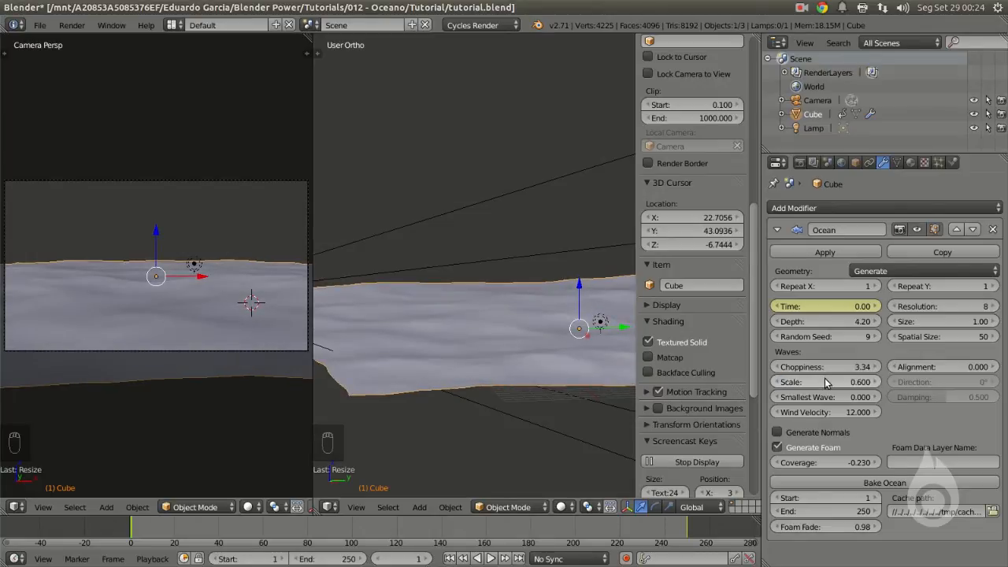
# Step: Compare the camera's field of view with the extent of the ocean surface in the top orthographic view
pyautogui.scroll(-3, 155, 241)
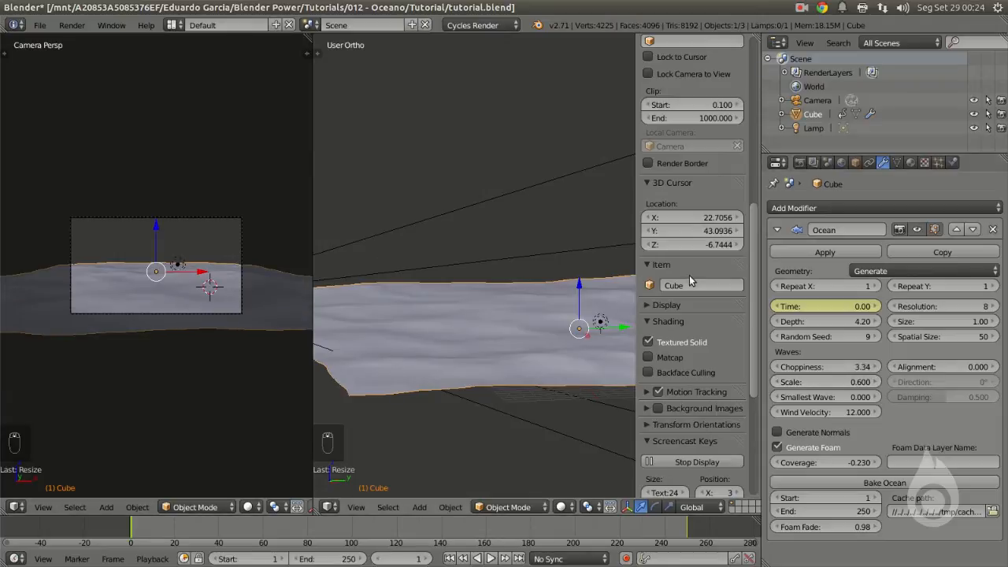
pyautogui.moveTo(450, 310); pyautogui.dragTo(447, 369, button='middle')
pyautogui.press('KP_4')
pyautogui.press('KP_7')
pyautogui.press('KP_7')
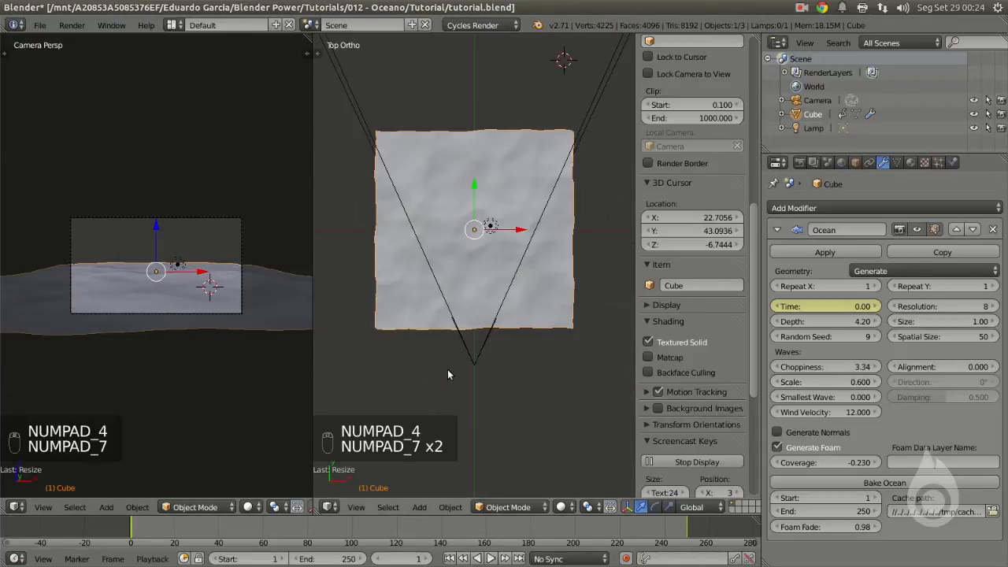
pyautogui.scroll(-2, 421, 273)
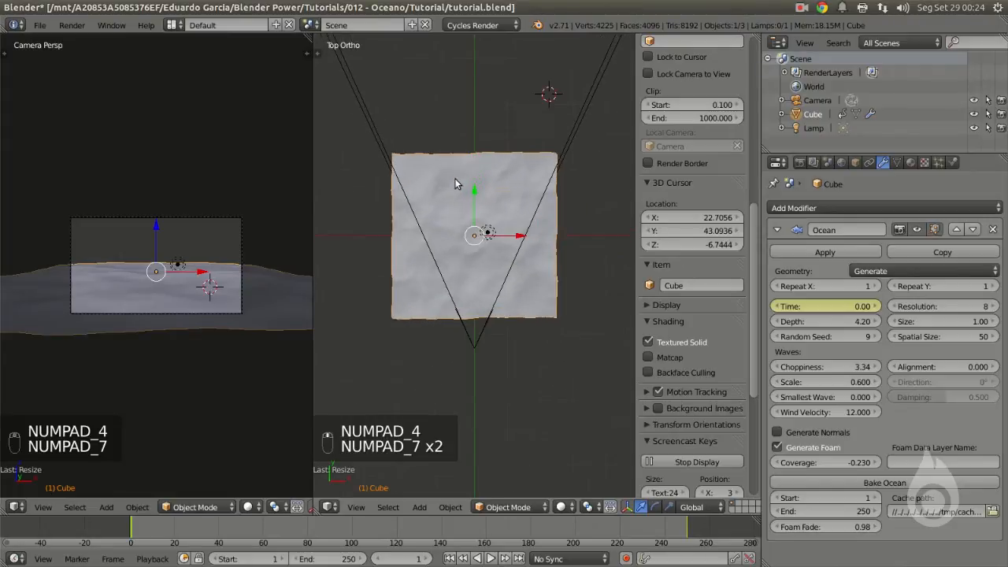
pyautogui.keyDown('shift'); pyautogui.moveTo(469, 145); pyautogui.dragTo(475, 262, button='middle'); pyautogui.keyUp('shift')
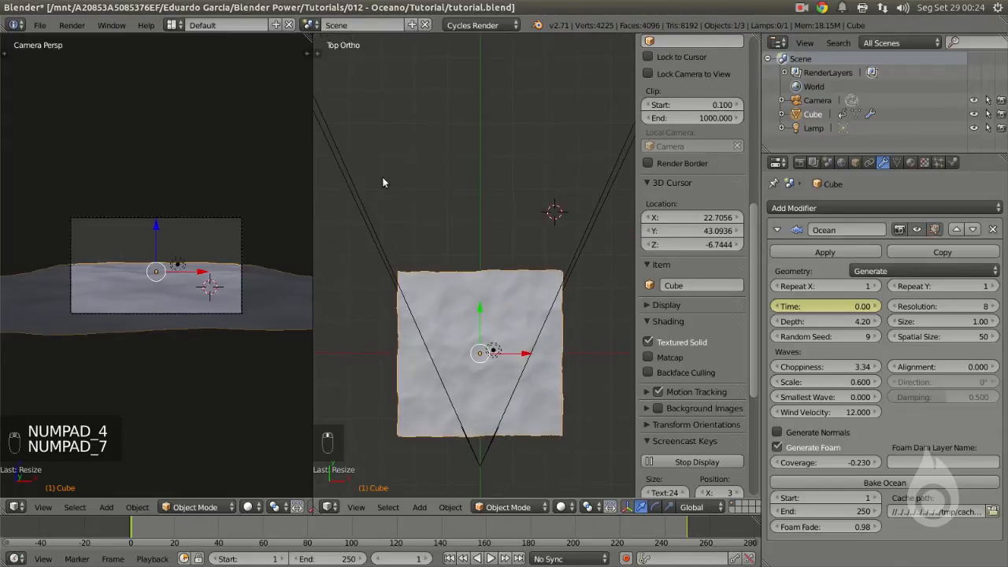
pyautogui.scroll(-3, 383, 182)
pyautogui.keyDown('shift'); pyautogui.moveTo(501, 114); pyautogui.dragTo(511, 224, button='middle'); pyautogui.keyUp('shift')
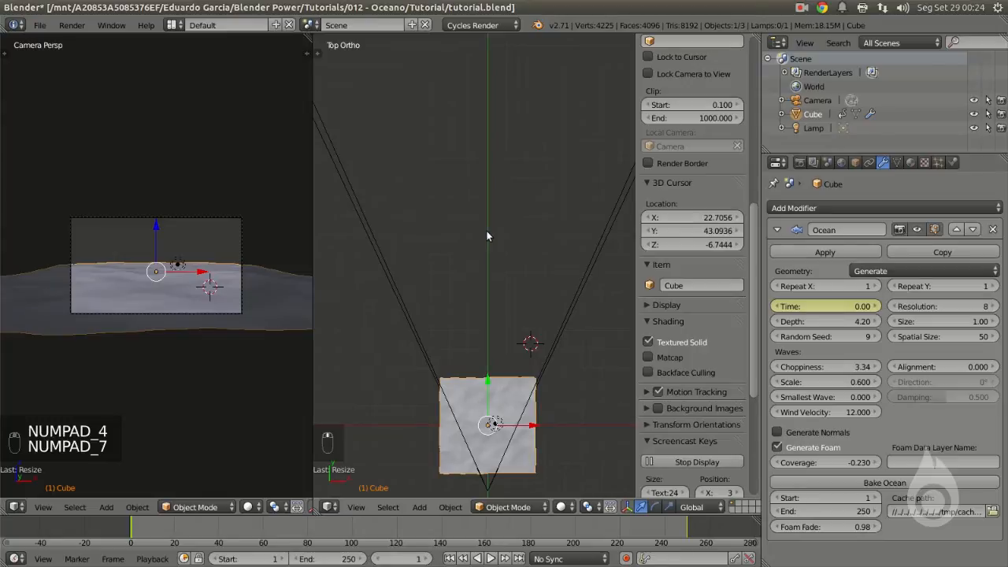
# Step: Examine up close where the camera's field of view leaves the ocean's far corner, in both the top and camera views
pyautogui.scroll(3, 485, 325)
pyautogui.keyDown('shift'); pyautogui.moveTo(449, 454); pyautogui.dragTo(493, 286, button='middle'); pyautogui.keyUp('shift')
pyautogui.scroll(2, 526, 274)
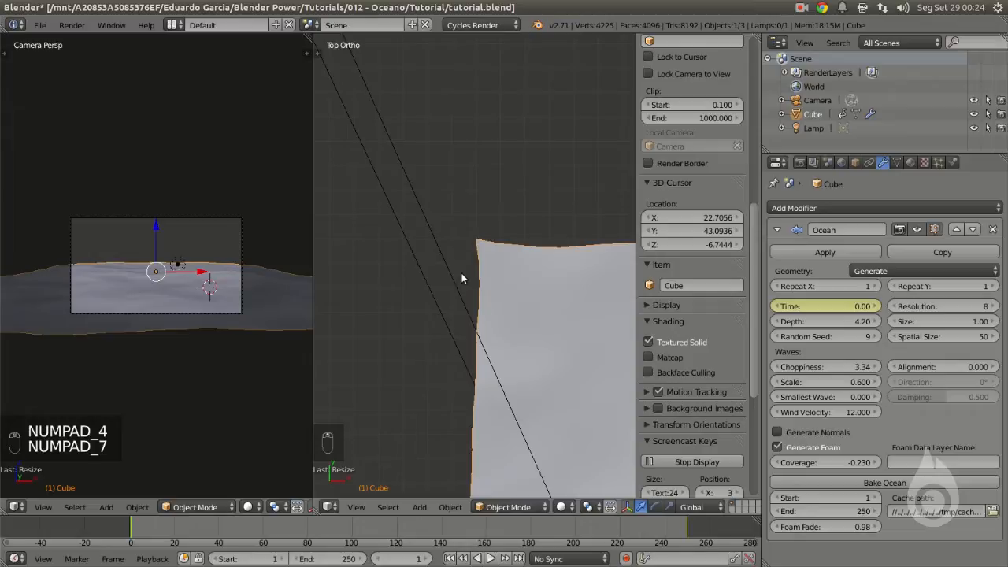
pyautogui.scroll(-10, 453, 257)
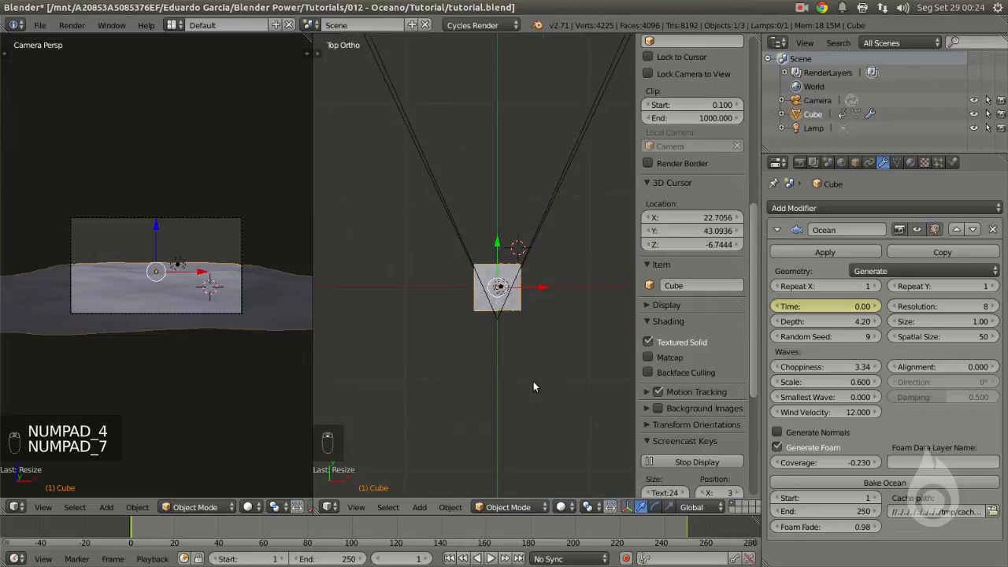
pyautogui.scroll(10, 482, 261)
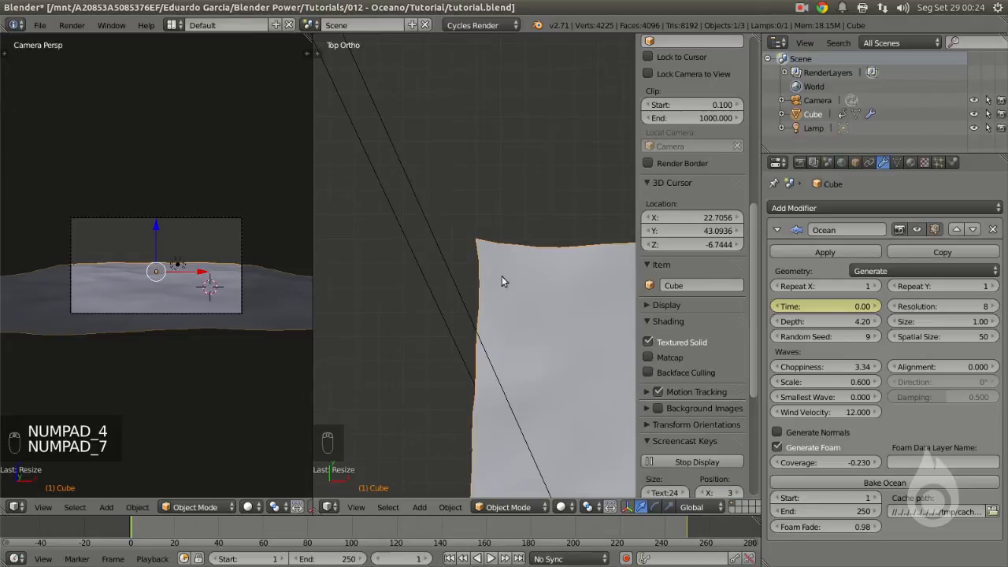
pyautogui.scroll(-1, 470, 285)
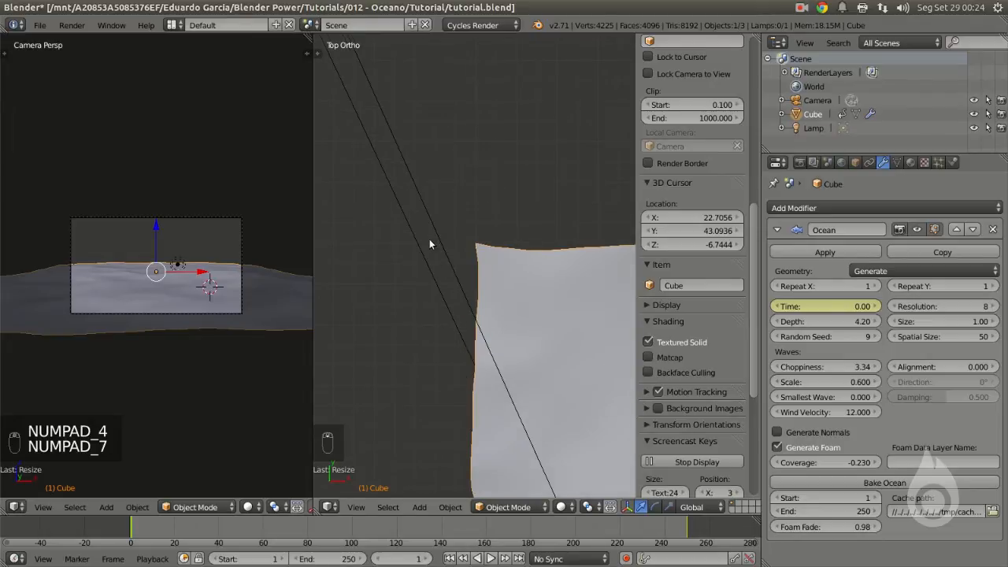
pyautogui.scroll(6, 51, 278)
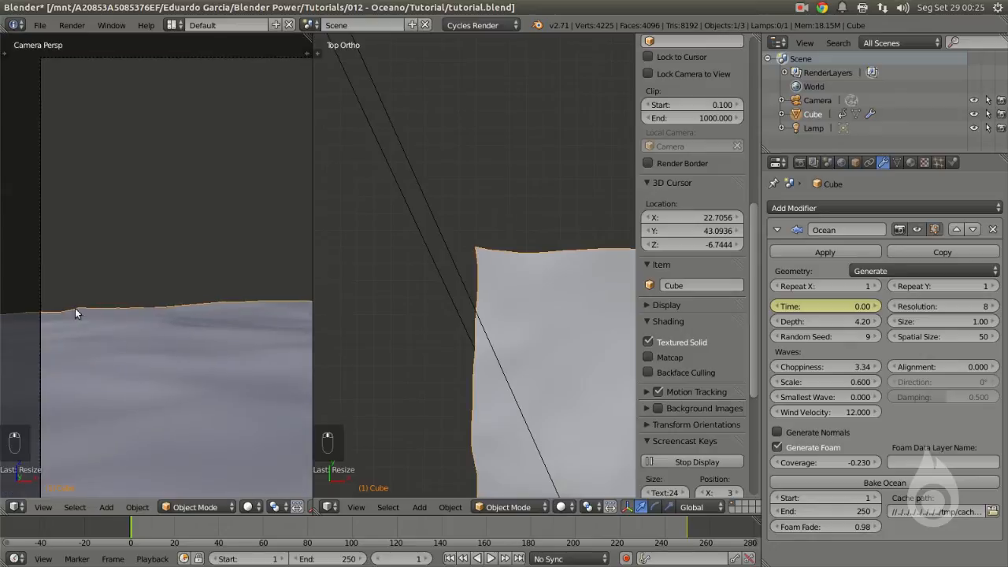
# Step: Duplicate the ocean and place the copy about 49.5 units further along Y, adjoining the original's far edge
pyautogui.scroll(-3, 190, 267)
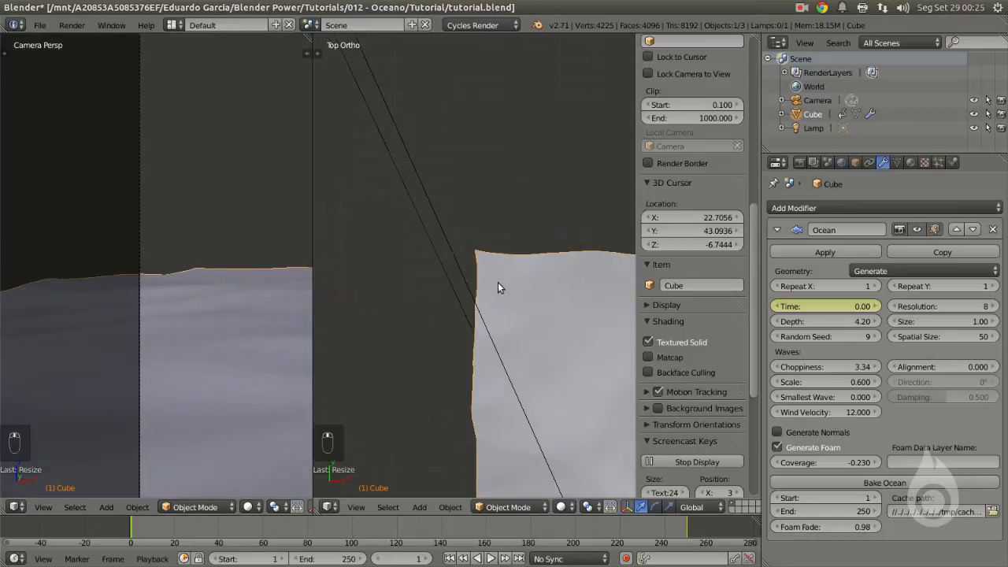
pyautogui.scroll(-6, 485, 298)
pyautogui.scroll(4, 496, 292)
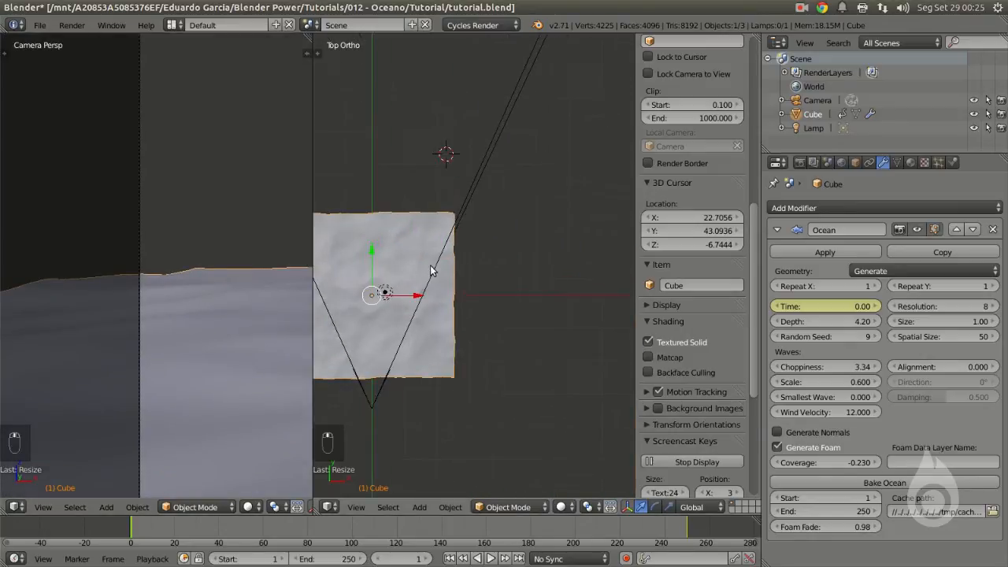
pyautogui.moveTo(313, 298); pyautogui.dragTo(239, 299)
pyautogui.scroll(-4, 139, 319)
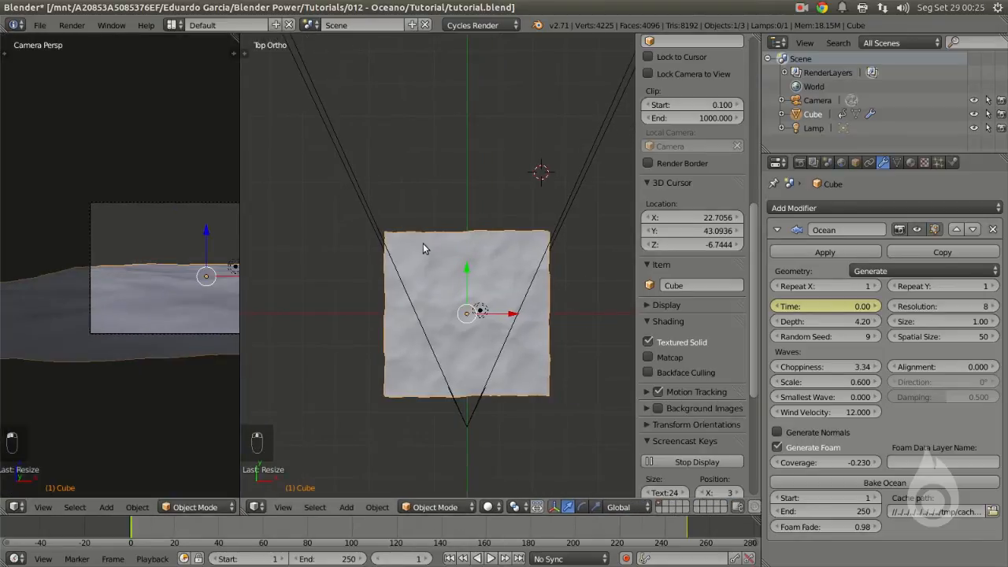
pyautogui.hotkey('shift', 'd')
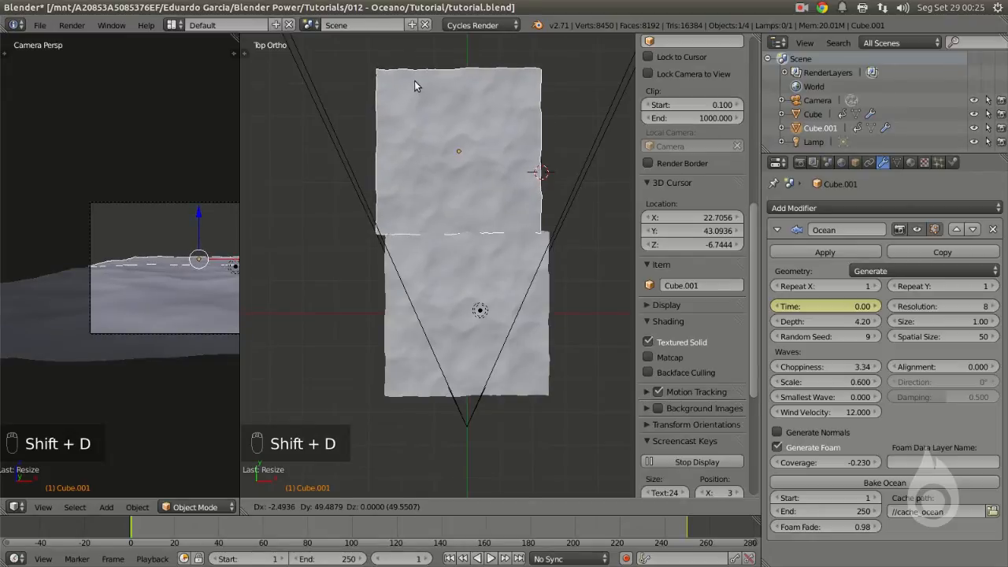
pyautogui.click(415, 81)
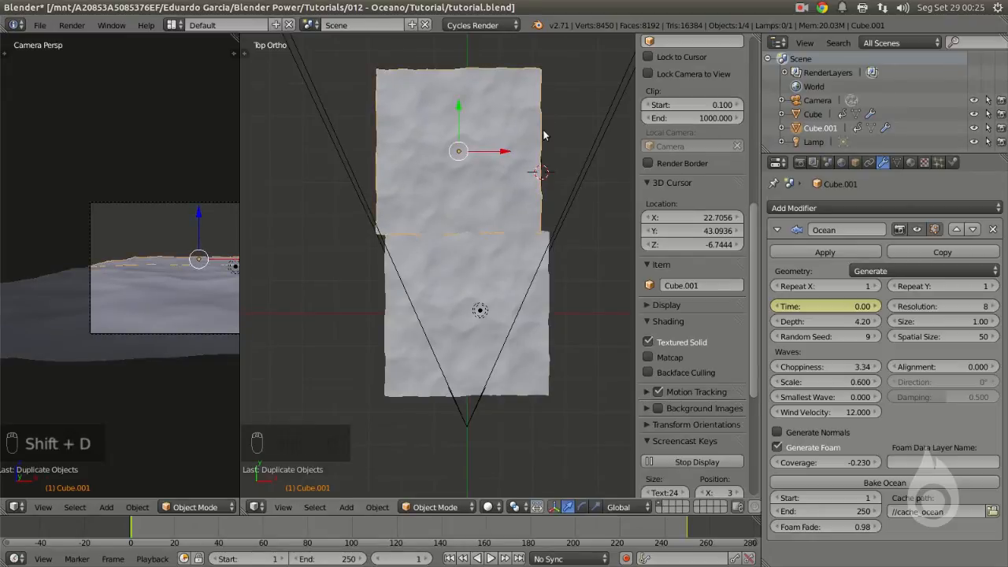
# Step: Set the copied ocean's Repeat X to 2 and shift it along negative X to roughly centre it on the camera's view
pyautogui.click(876, 287)
pyautogui.scroll(-3, 498, 175)
pyautogui.keyDown('shift'); pyautogui.moveTo(495, 171); pyautogui.dragTo(465, 207, button='middle'); pyautogui.keyUp('shift')
pyautogui.moveTo(467, 236); pyautogui.dragTo(416, 243)
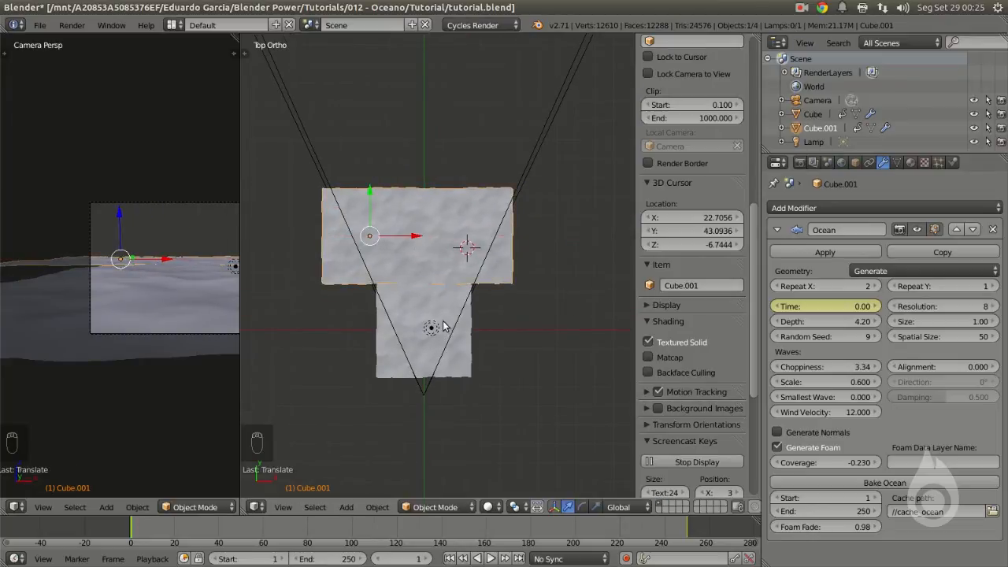
# Step: Set the Spatial Size to 65 in the Ocean modifiers of both the rear copy and the original front ocean
pyautogui.click(963, 337)
pyautogui.write('6')
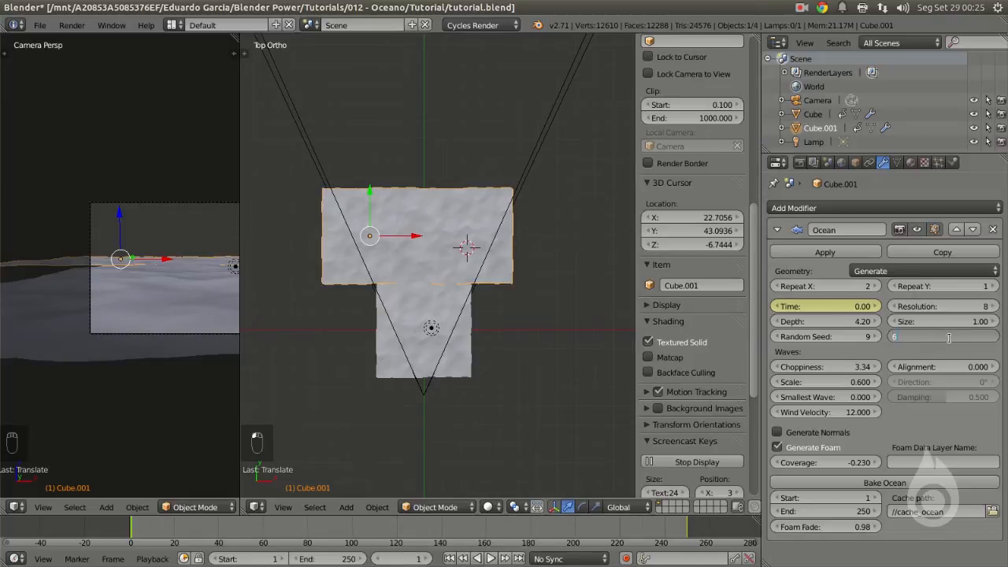
pyautogui.write('5')
pyautogui.press('Return')
pyautogui.rightClick(461, 367)
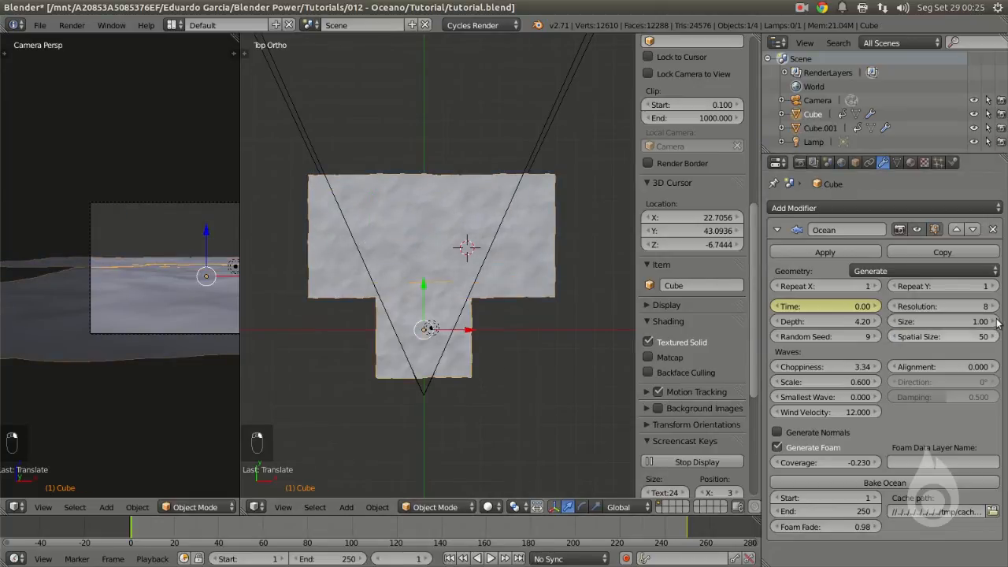
pyautogui.click(949, 337)
pyautogui.write('65')
pyautogui.press('Return')
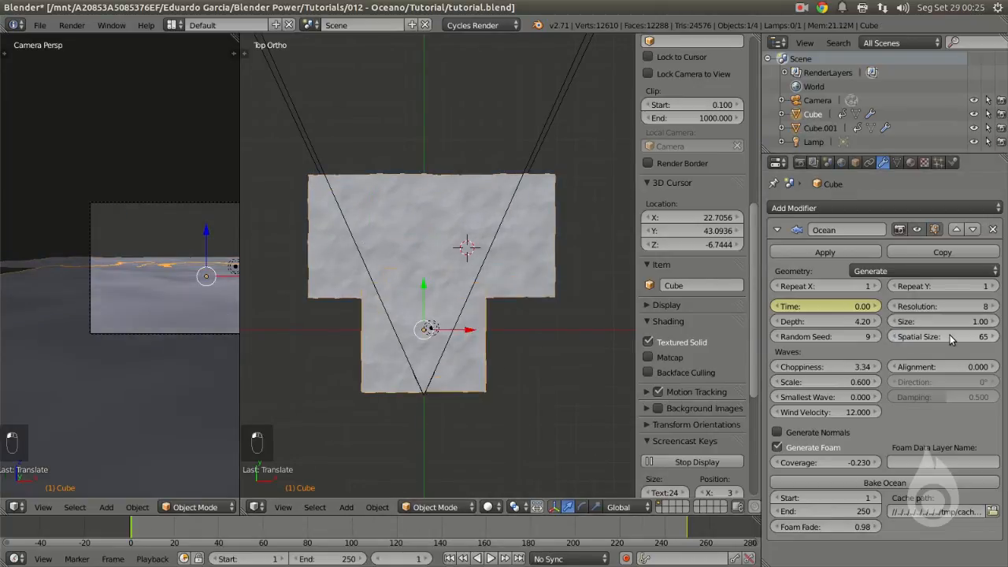
# Step: Move the rear ocean about 15 units along Y to meet the front one, and shift both oceans about 7.6 units along Y
pyautogui.rightClick(406, 203)
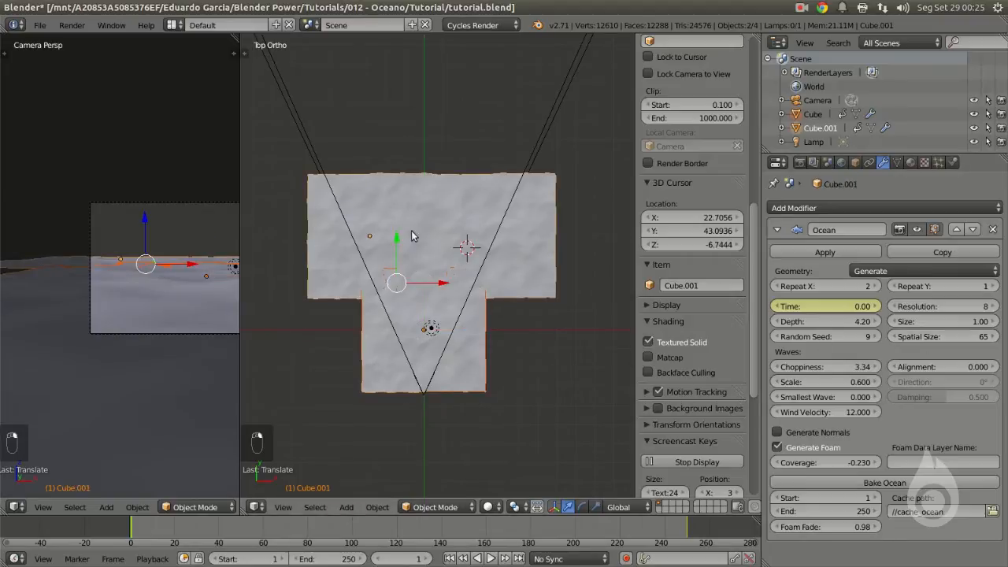
pyautogui.moveTo(368, 198); pyautogui.dragTo(370, 169)
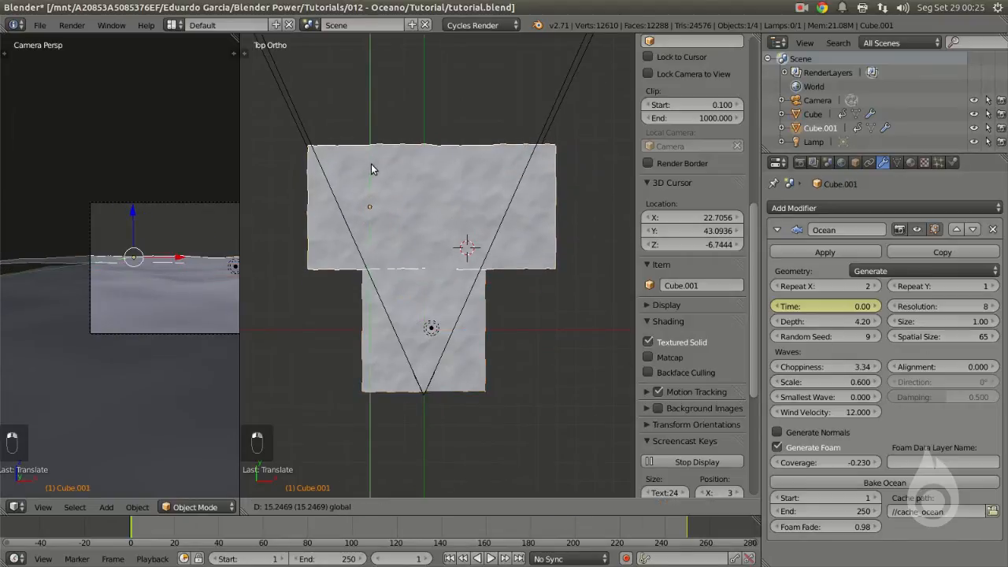
pyautogui.keyDown('shift'); pyautogui.rightClick(425, 306); pyautogui.keyUp('shift')
pyautogui.scroll(-3, 182, 398)
pyautogui.keyDown('shift'); pyautogui.moveTo(135, 381); pyautogui.dragTo(100, 406, button='middle'); pyautogui.keyUp('shift')
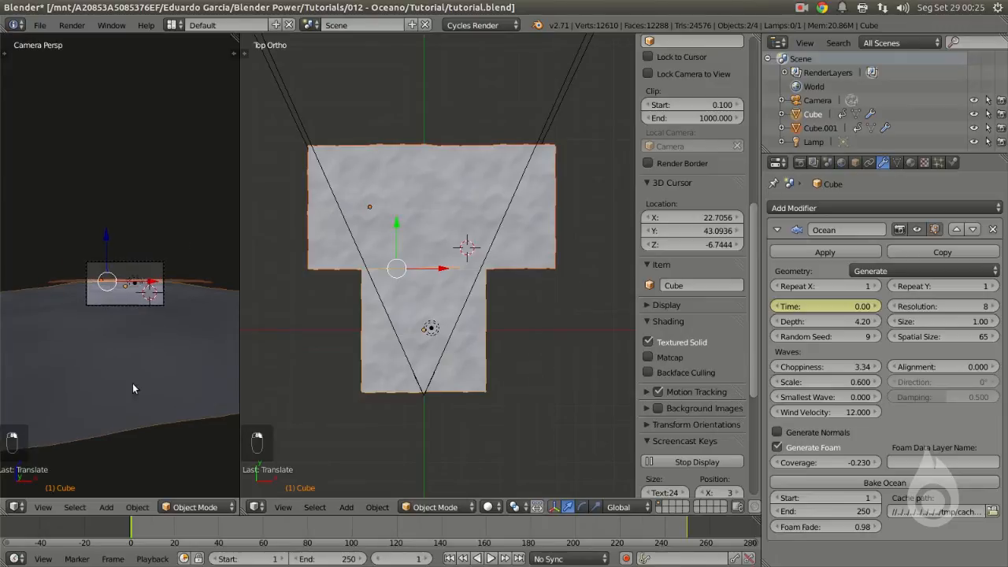
pyautogui.scroll(4, 135, 356)
pyautogui.scroll(-5, 135, 361)
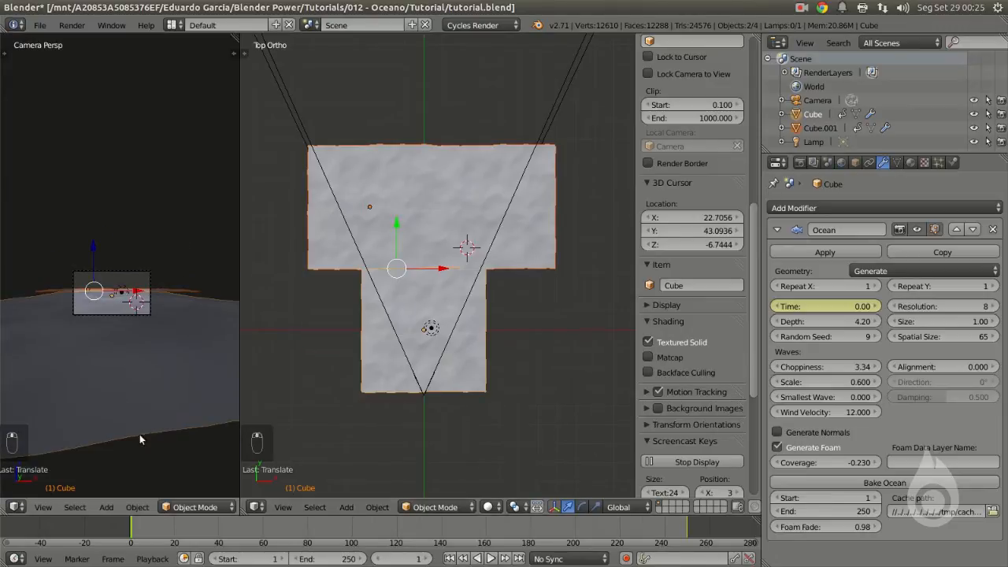
pyautogui.press('g')
pyautogui.press('y')
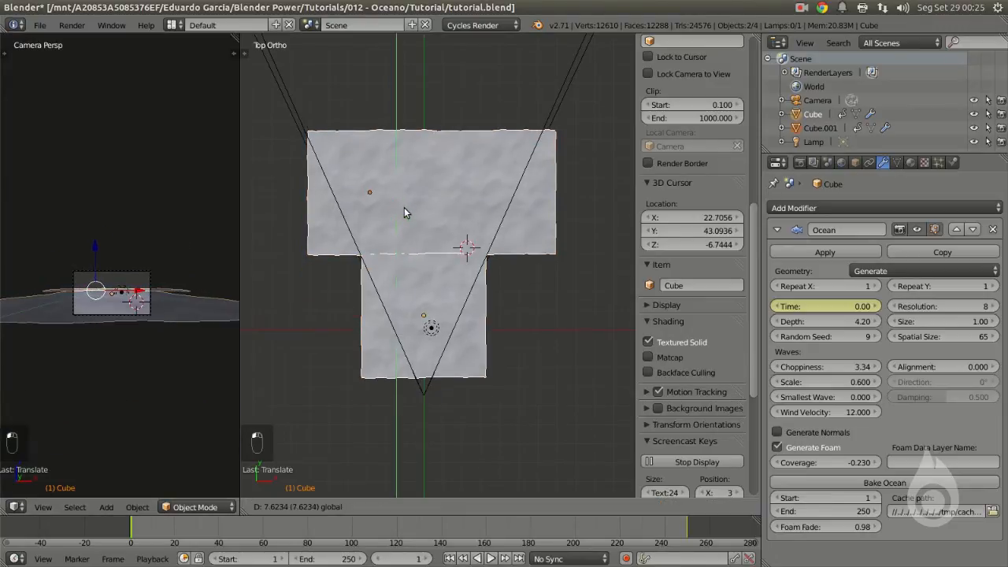
pyautogui.click(406, 218)
# Step: Duplicate the two-tile rear ocean and place the copy along Y against its far edge
pyautogui.scroll(8, 389, 274)
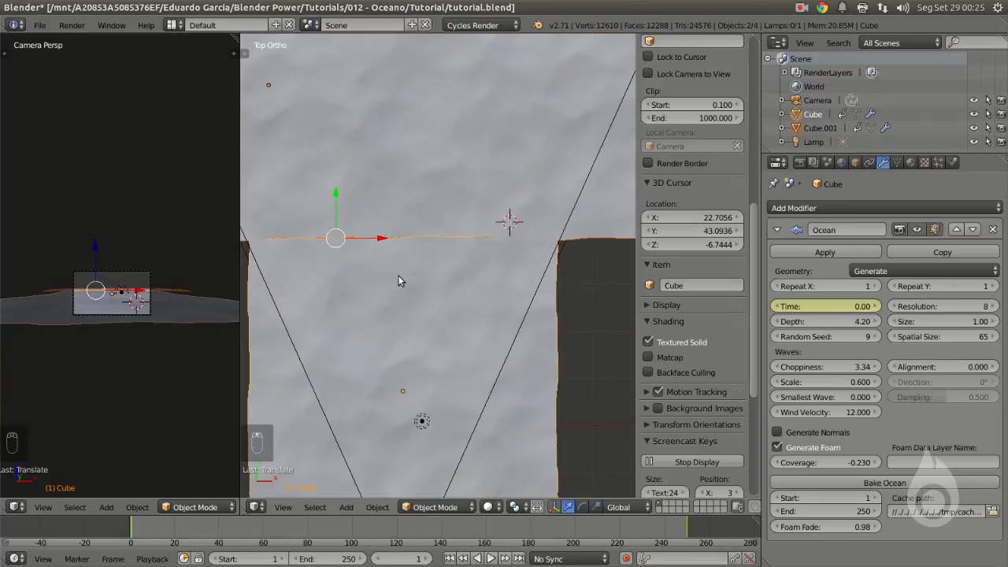
pyautogui.scroll(3, 308, 248)
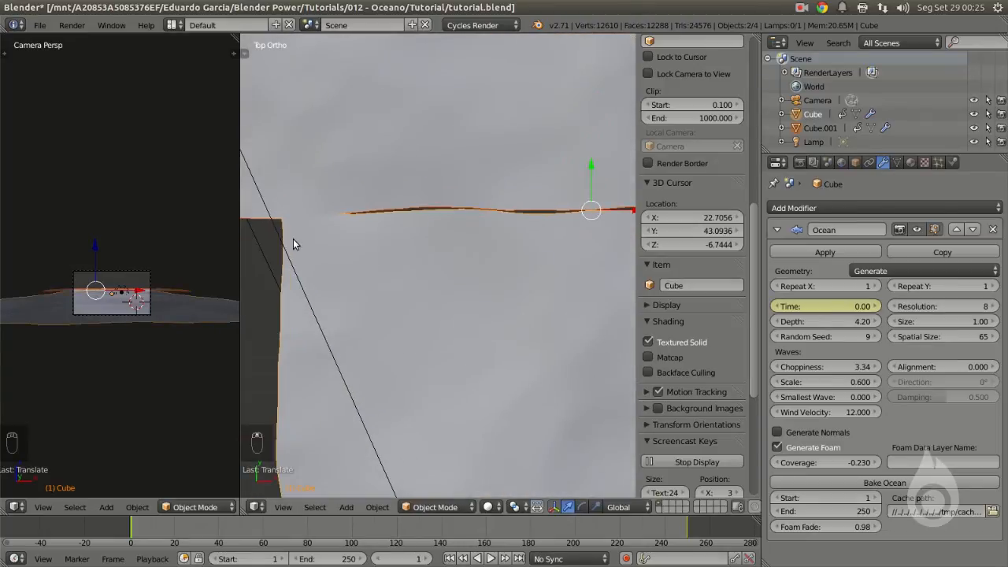
pyautogui.scroll(-14, 513, 235)
pyautogui.scroll(4, 488, 253)
pyautogui.keyDown('shift'); pyautogui.moveTo(494, 190); pyautogui.dragTo(430, 272, button='middle'); pyautogui.keyUp('shift')
pyautogui.rightClick(416, 248)
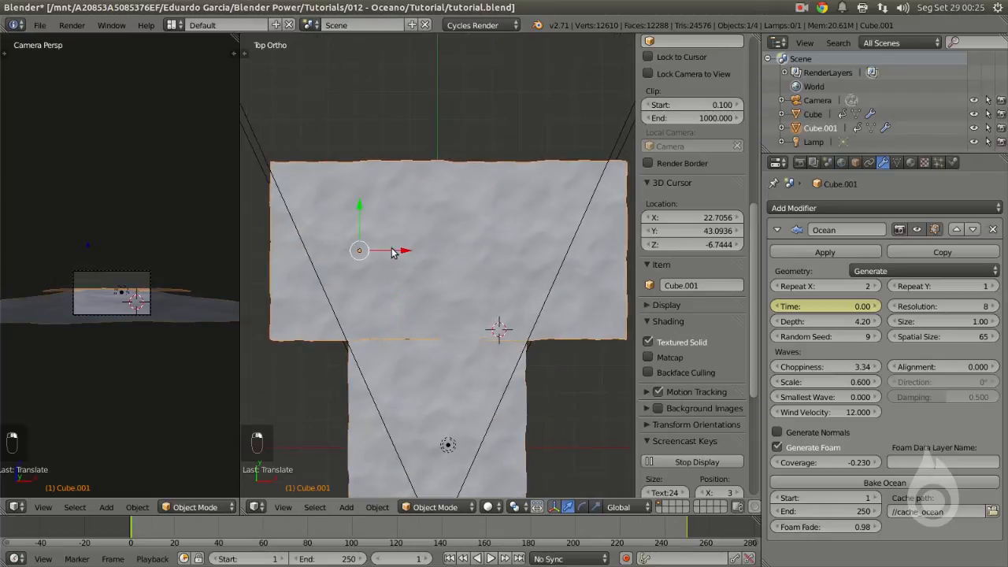
pyautogui.scroll(-4, 396, 250)
pyautogui.keyDown('shift'); pyautogui.moveTo(405, 290); pyautogui.dragTo(402, 306, button='middle'); pyautogui.keyUp('shift')
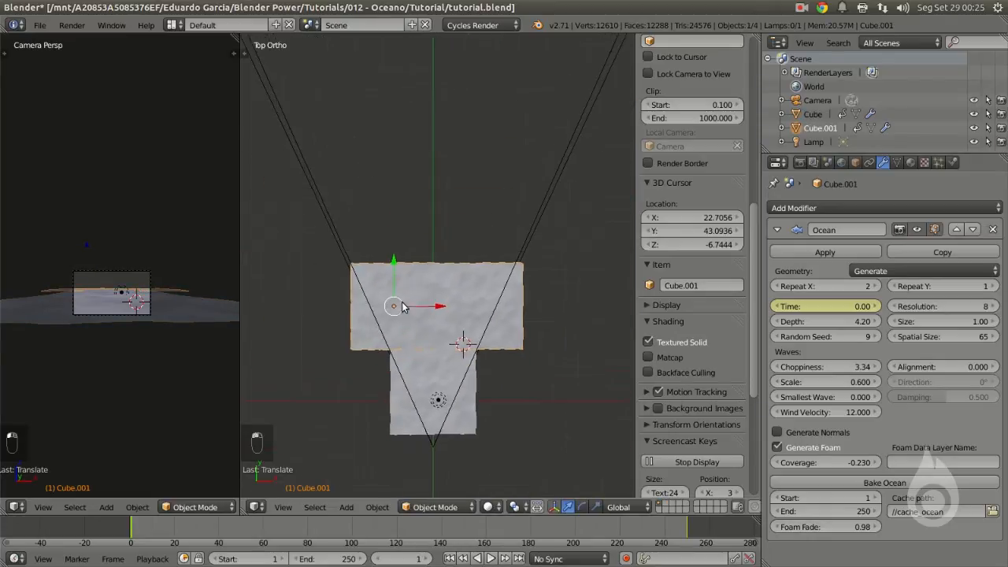
pyautogui.scroll(2, 403, 306)
pyautogui.hotkey('shift', 'd')
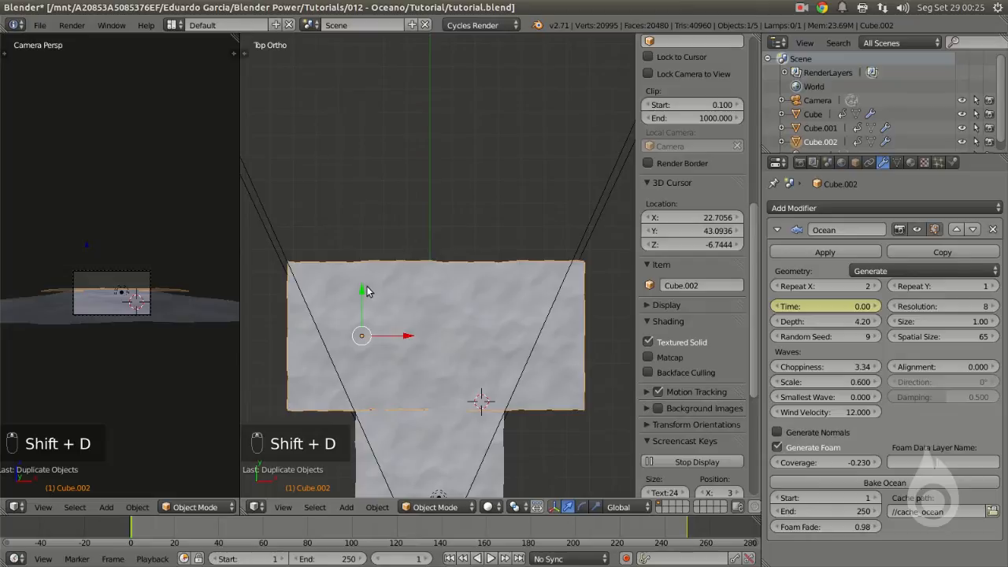
pyautogui.click(347, 142)
# Step: Shift the farthest ocean along negative X and set its Repeat X to 3 so it spans the camera's field of view
pyautogui.moveTo(406, 189); pyautogui.dragTo(331, 192)
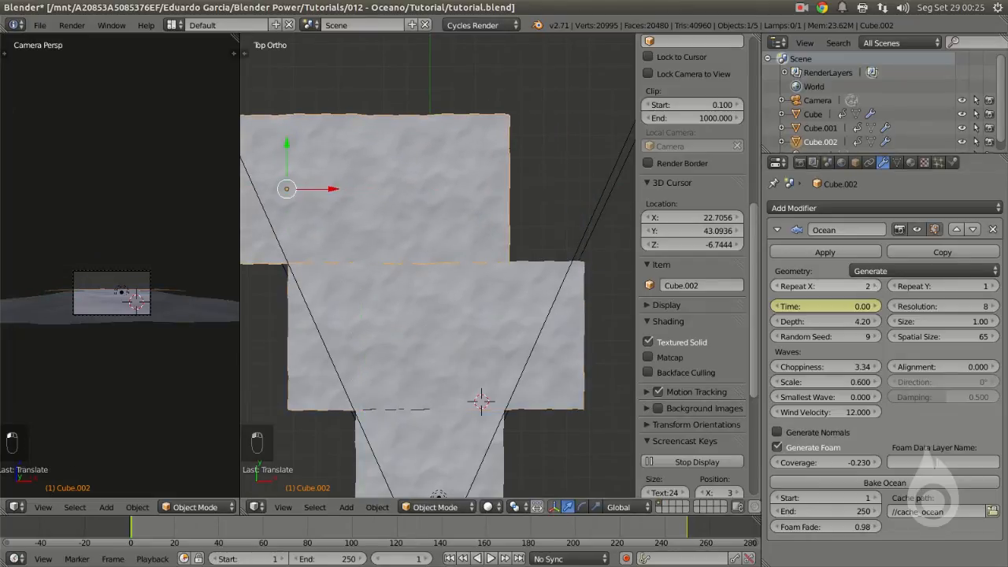
pyautogui.click(875, 287)
pyautogui.scroll(-3, 476, 257)
pyautogui.keyDown('shift'); pyautogui.moveTo(464, 260); pyautogui.dragTo(456, 267, button='middle'); pyautogui.keyUp('shift')
pyautogui.moveTo(394, 229); pyautogui.dragTo(397, 229)
# Step: Raise the Ocean modifier's Resolution on the front ocean nearest the camera
pyautogui.moveTo(427, 338); pyautogui.dragTo(444, 384, button='middle')
pyautogui.rightClick(376, 384)
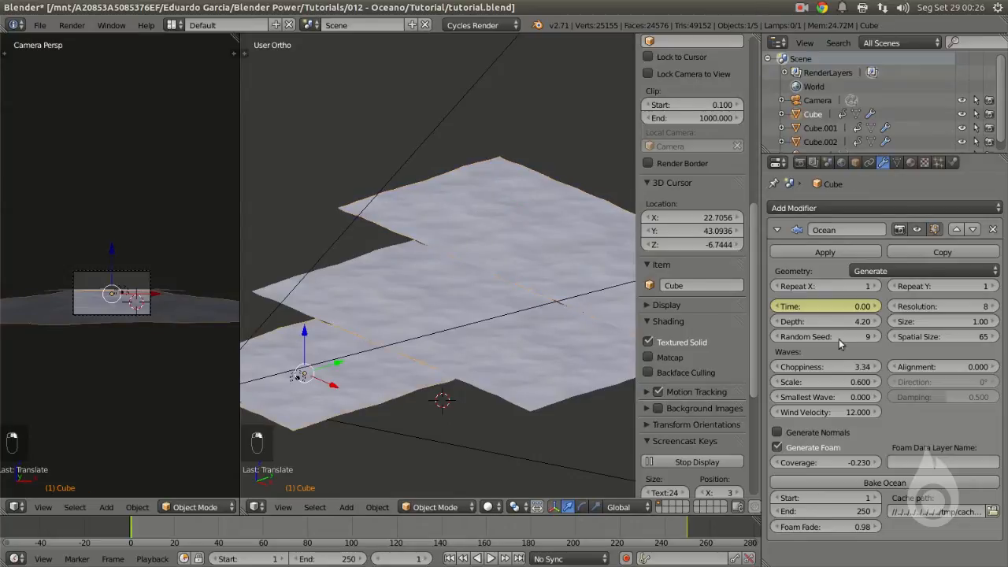
pyautogui.click(994, 306)
pyautogui.click(994, 307)
pyautogui.click(996, 308)
# Step: Raise the Ocean modifier's Resolution on the middle ocean
pyautogui.scroll(-3, 430, 400)
pyautogui.moveTo(420, 404); pyautogui.dragTo(460, 360, button='middle')
pyautogui.scroll(4, 467, 350)
pyautogui.rightClick(482, 323)
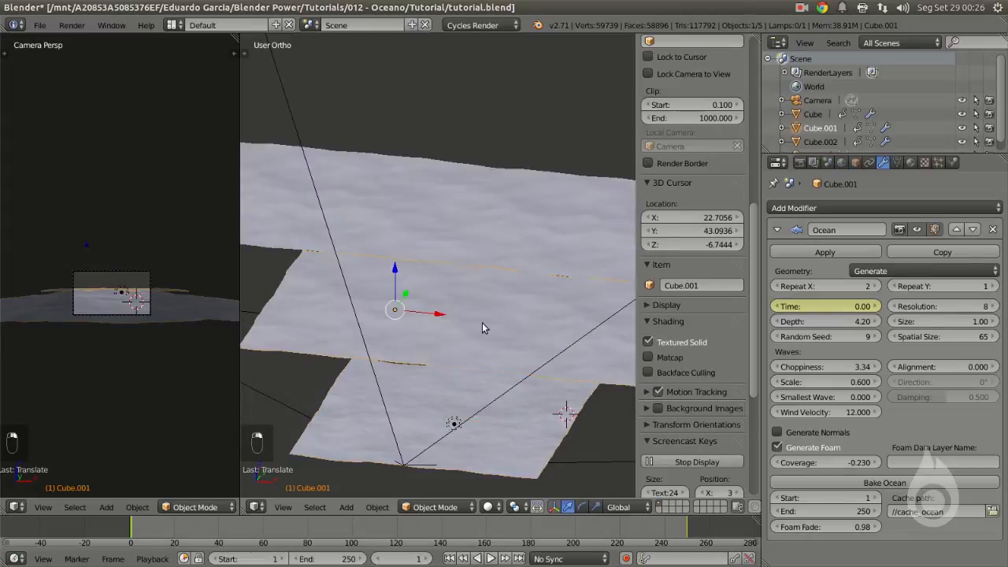
pyautogui.moveTo(482, 325); pyautogui.dragTo(551, 319, button='middle')
pyautogui.click(990, 307)
# Step: Lower the Resolution of the farthest ocean to 6
pyautogui.rightClick(528, 221)
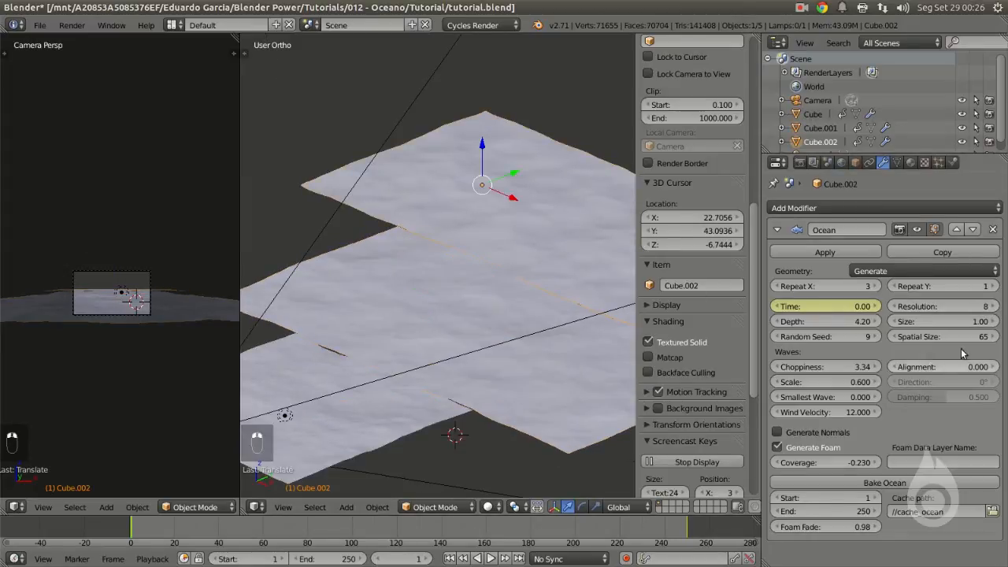
pyautogui.click(900, 308)
pyautogui.click(900, 309)
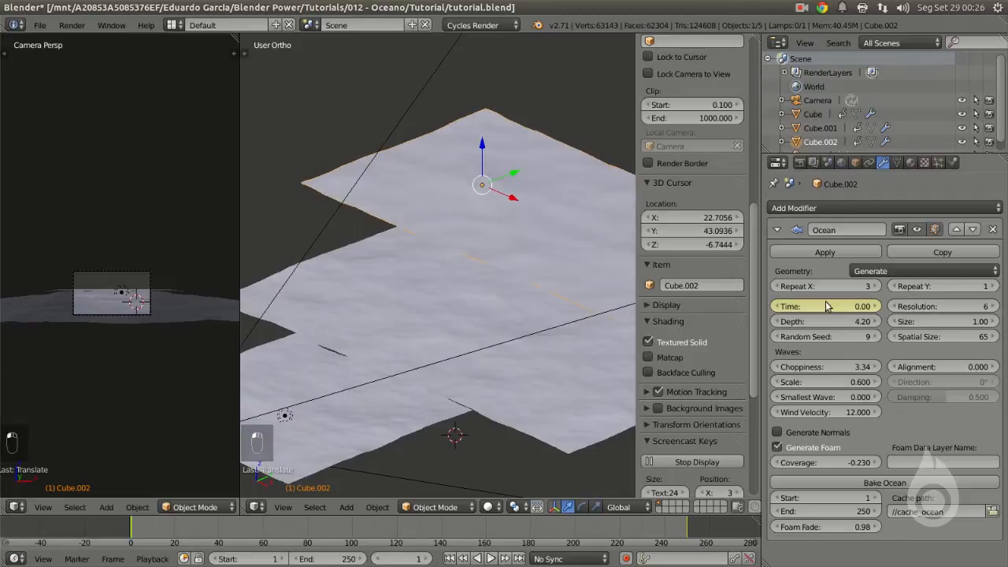
# Step: Examine the seams between the three oceans in the perspective and camera views, close up around the horizon
pyautogui.scroll(-2, 494, 252)
pyautogui.moveTo(493, 252); pyautogui.dragTo(491, 347, button='middle')
pyautogui.moveTo(401, 293); pyautogui.dragTo(505, 276, button='middle')
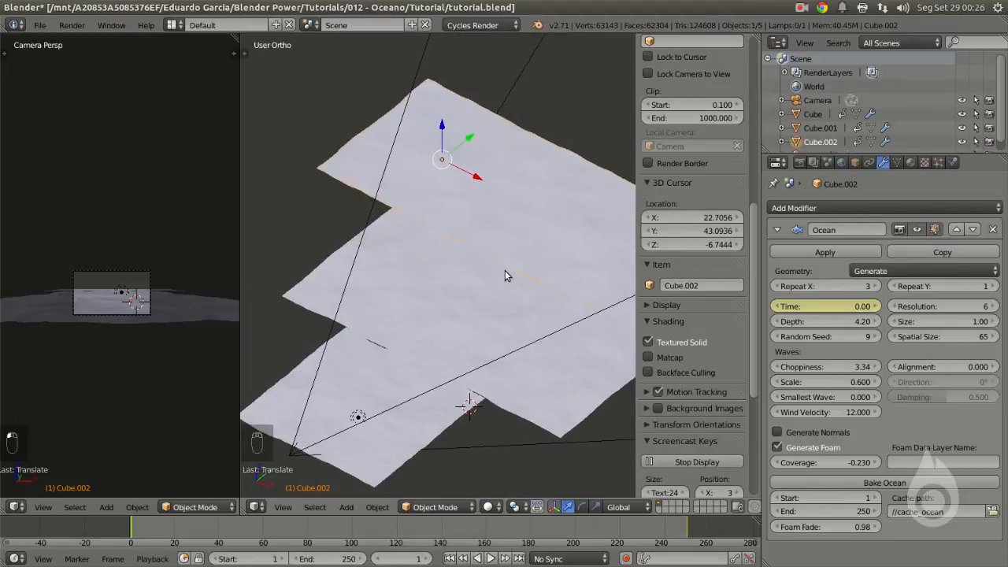
pyautogui.scroll(5, 135, 345)
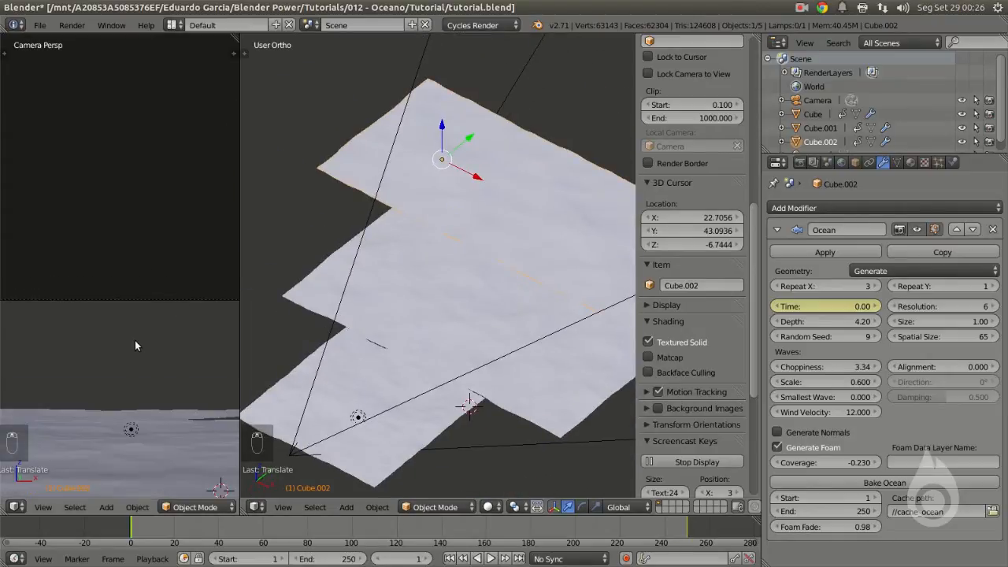
pyautogui.scroll(8, 152, 280)
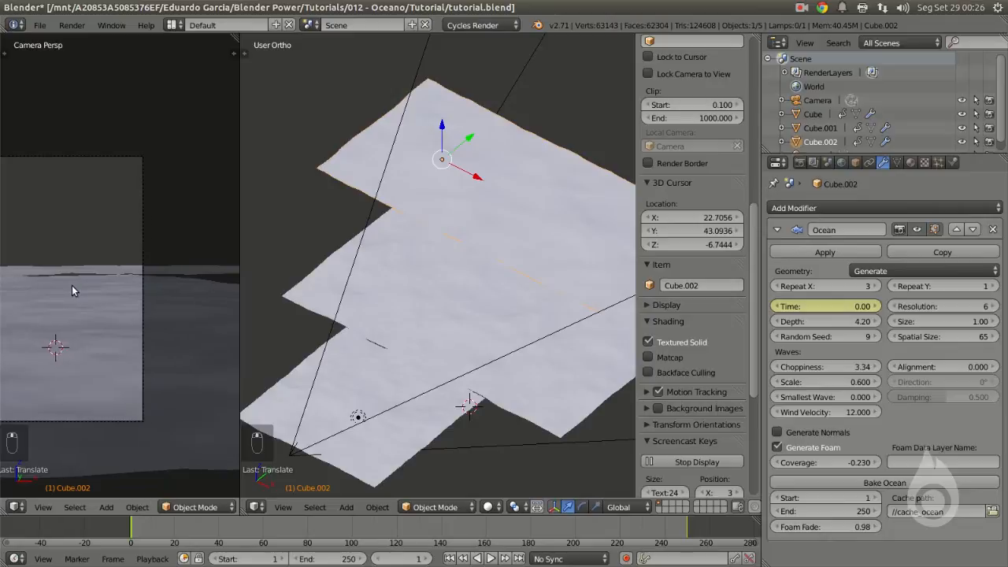
pyautogui.keyDown('shift'); pyautogui.moveTo(72, 290); pyautogui.dragTo(201, 279, button='middle'); pyautogui.keyUp('shift')
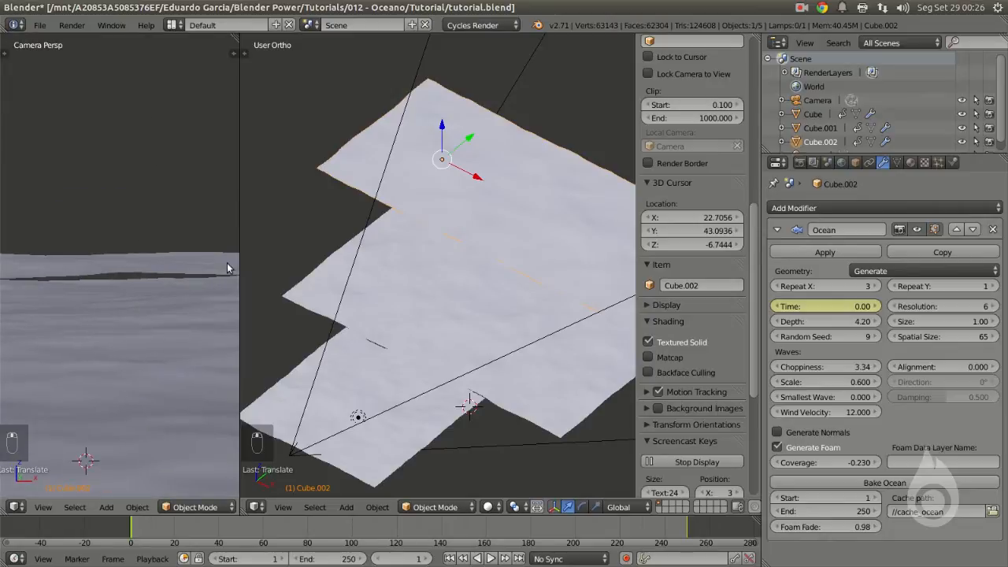
pyautogui.scroll(2, 117, 309)
pyautogui.scroll(1, 90, 299)
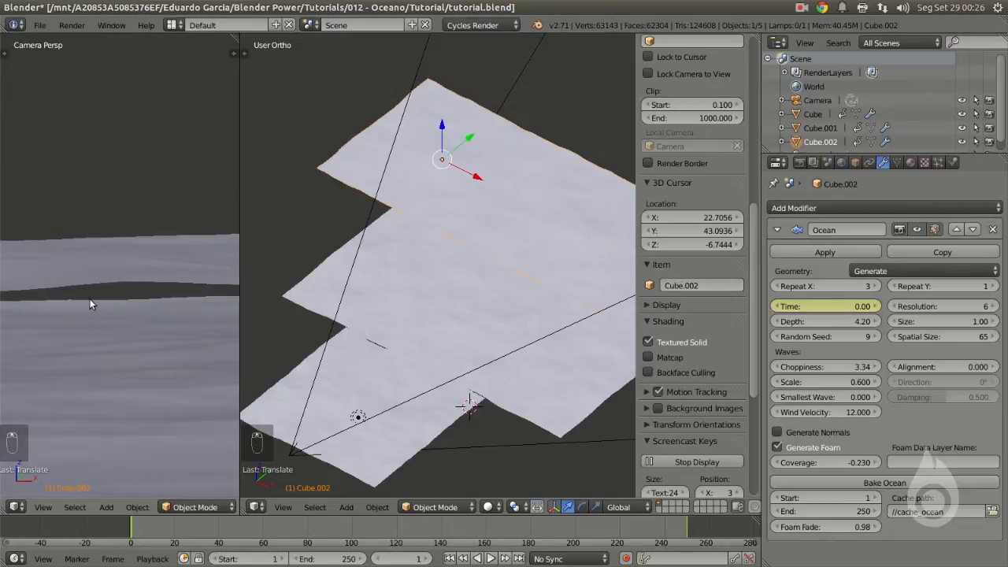
pyautogui.scroll(-3, 118, 315)
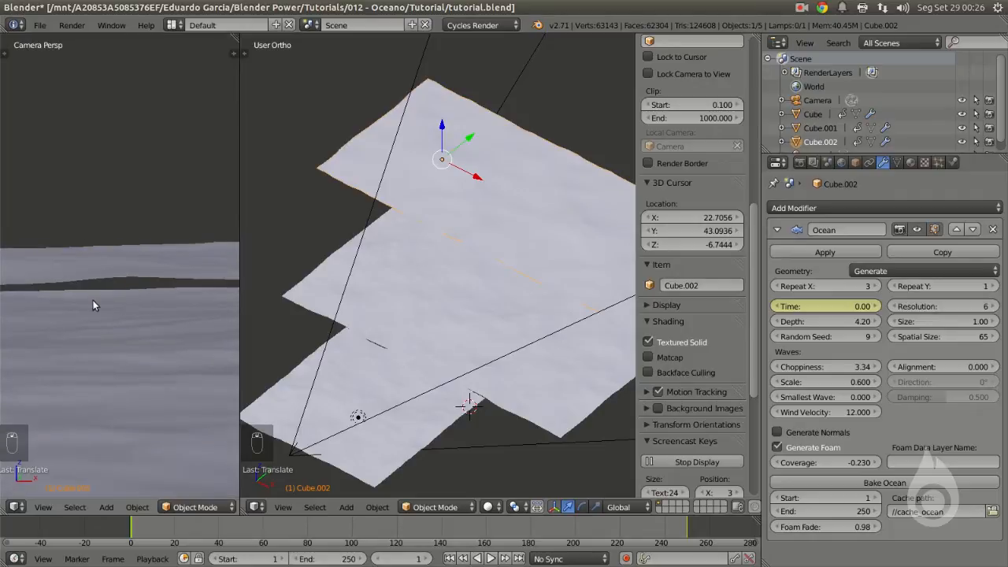
pyautogui.scroll(-3, 504, 315)
# Step: Select the middle and farthest oceans and lower them slightly along Z to close the gap seen by the camera
pyautogui.moveTo(465, 338); pyautogui.dragTo(444, 257, button='middle')
pyautogui.scroll(4, 426, 330)
pyautogui.rightClick(409, 323)
pyautogui.rightClick(412, 266)
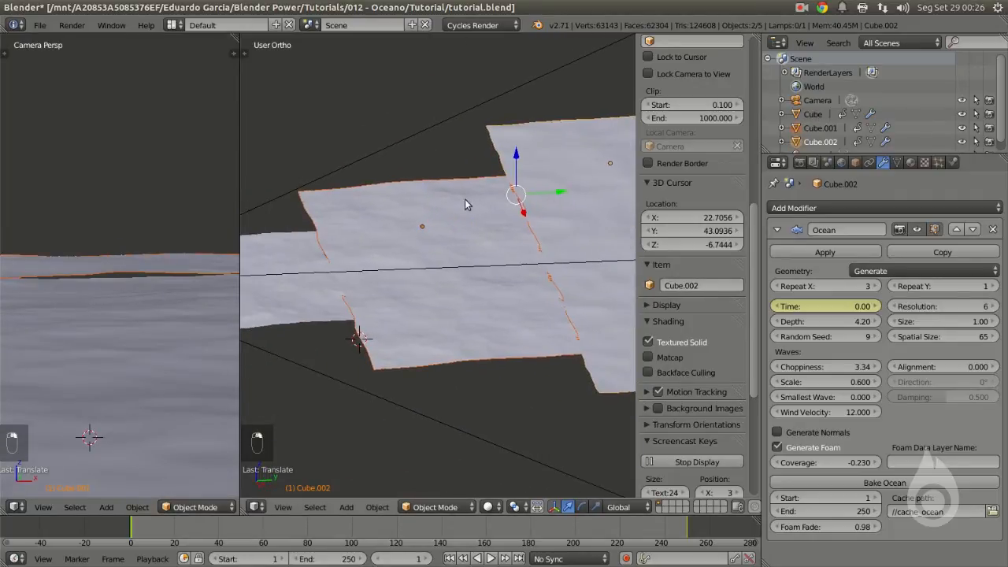
pyautogui.press('g')
pyautogui.press('z')
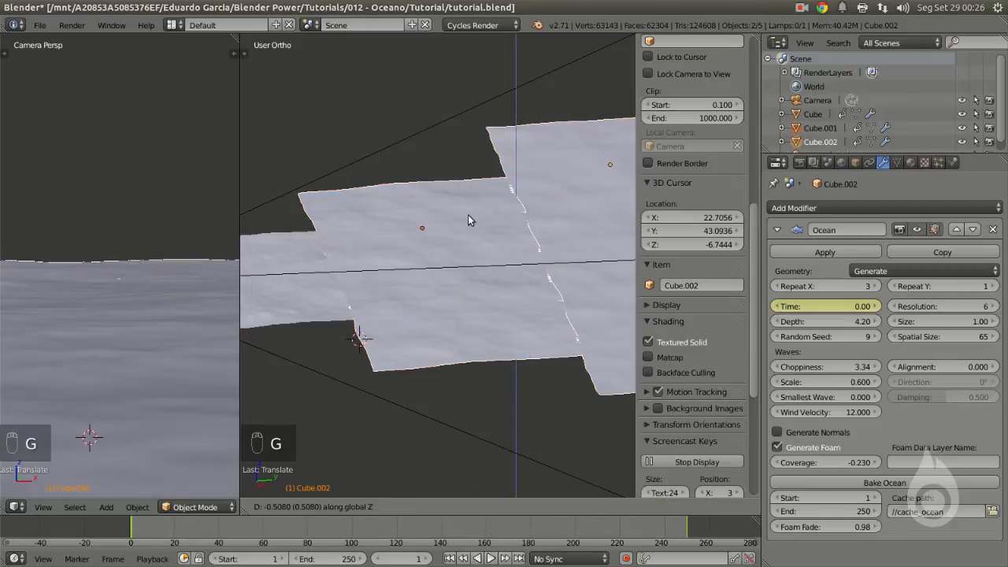
pyautogui.click(468, 214)
pyautogui.scroll(-4, 469, 222)
pyautogui.rightClick(520, 224)
pyautogui.press('g')
pyautogui.press('z')
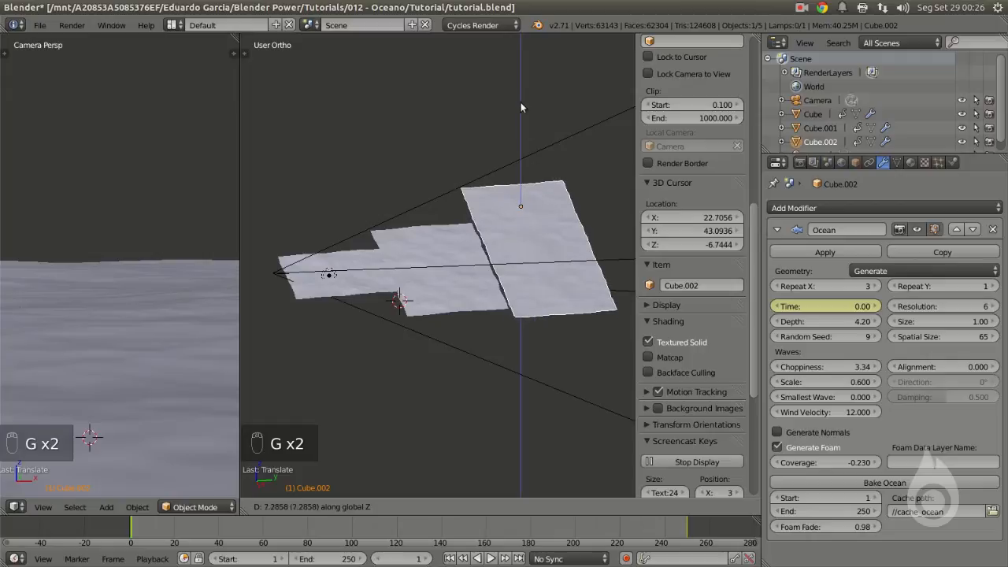
pyautogui.rightClick(440, 408)
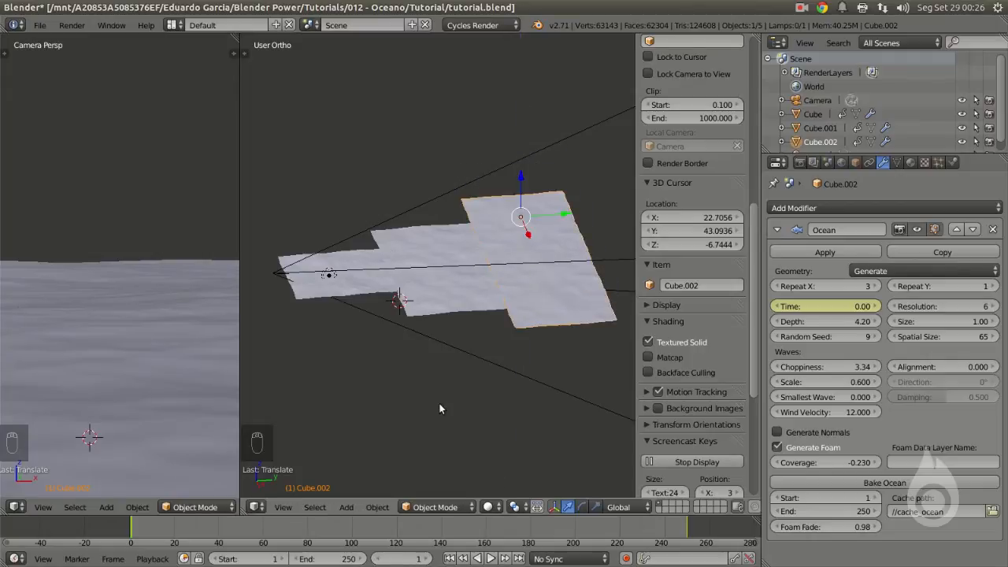
pyautogui.moveTo(541, 349); pyautogui.dragTo(465, 307, button='middle')
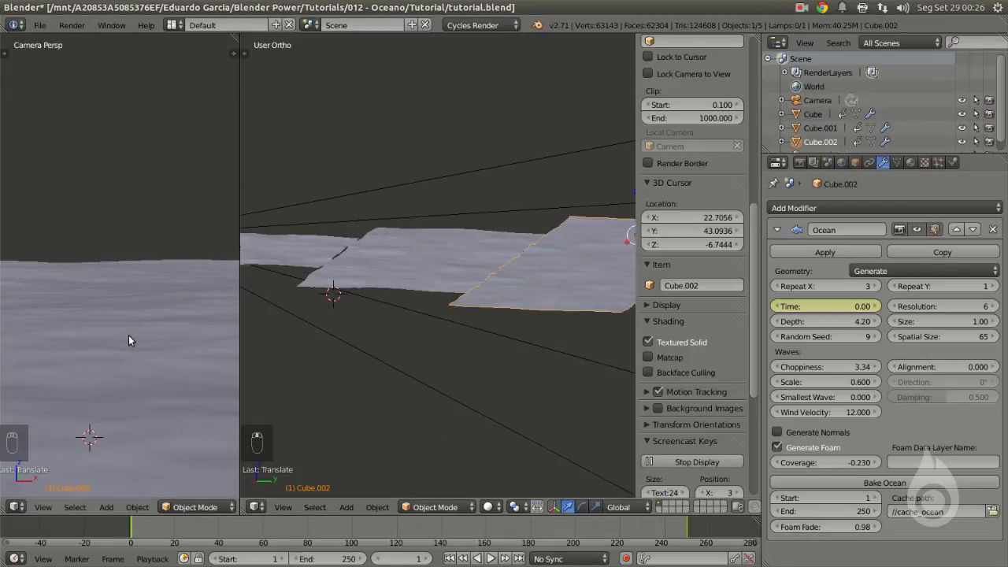
pyautogui.scroll(-3, 114, 291)
pyautogui.scroll(3, 114, 292)
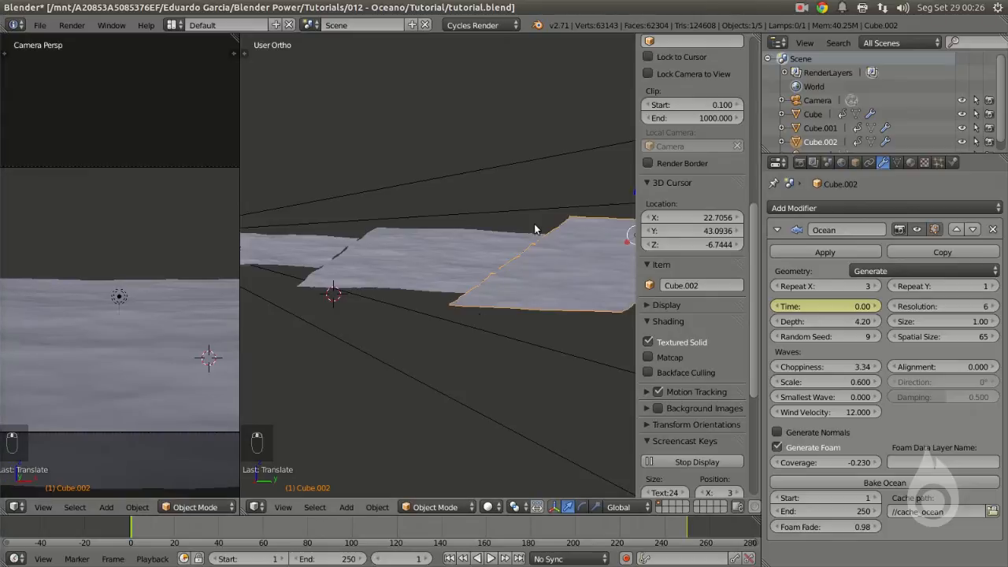
pyautogui.press('g')
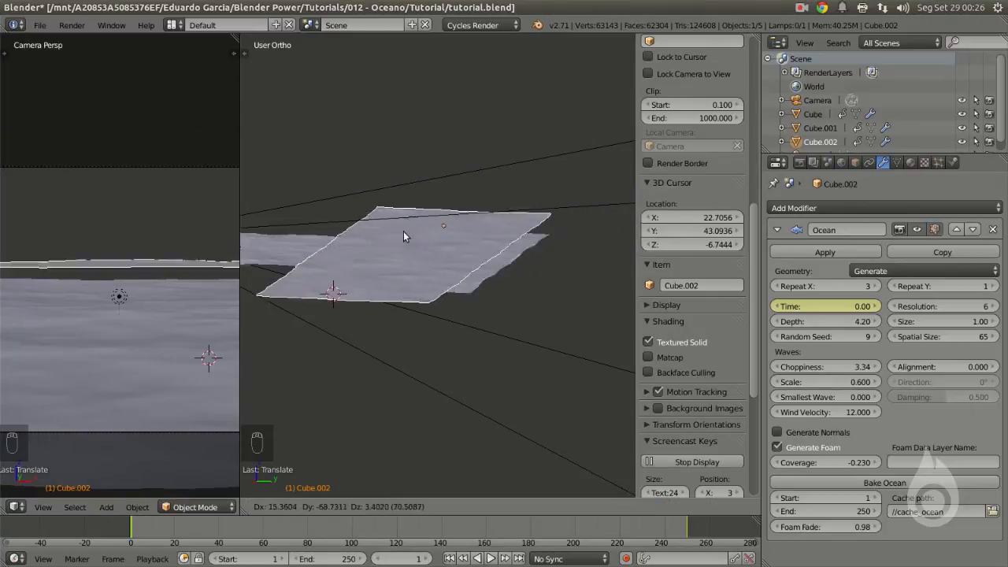
pyautogui.rightClick(416, 273)
# Step: Select the camera and set its lens clipping End distance to 1000
pyautogui.moveTo(404, 272); pyautogui.dragTo(481, 324, button='middle')
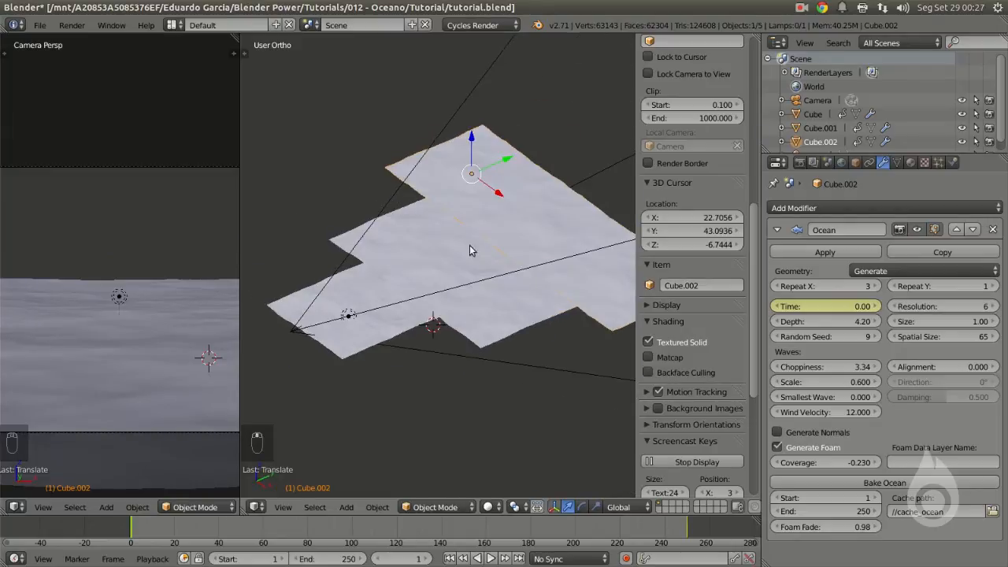
pyautogui.rightClick(461, 101)
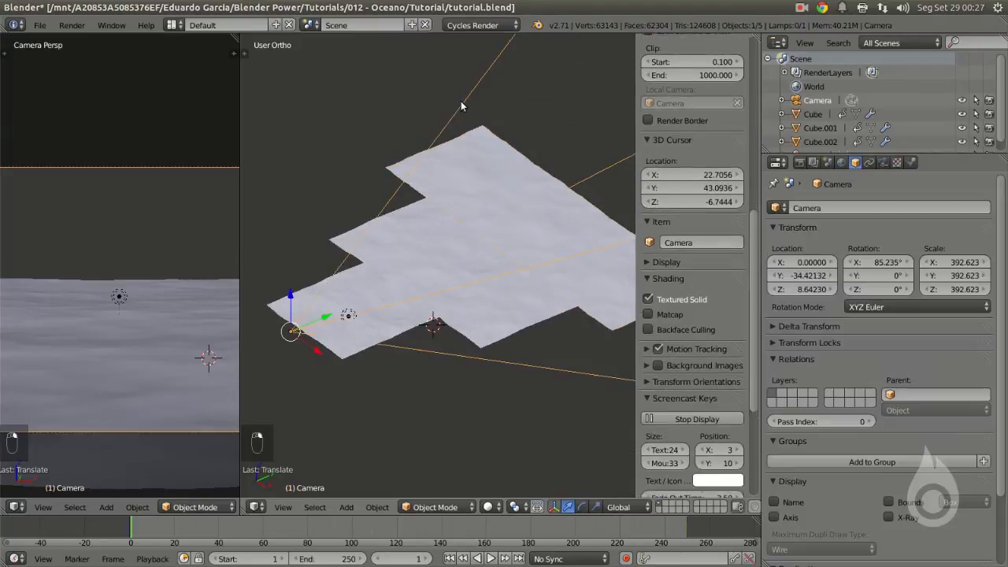
pyautogui.click(883, 162)
pyautogui.click(939, 312)
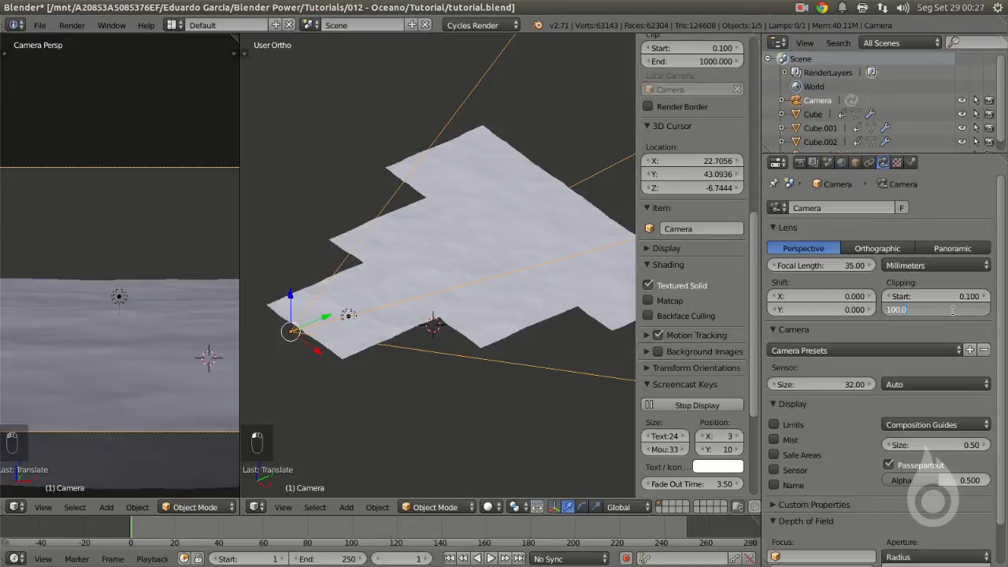
pyautogui.press('Left')
pyautogui.press('Left')
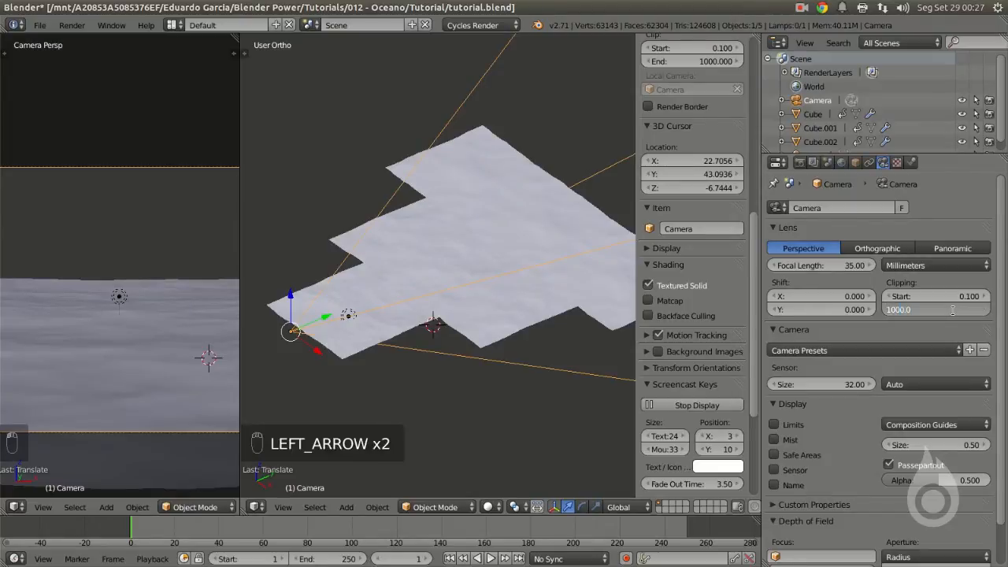
pyautogui.press('Return')
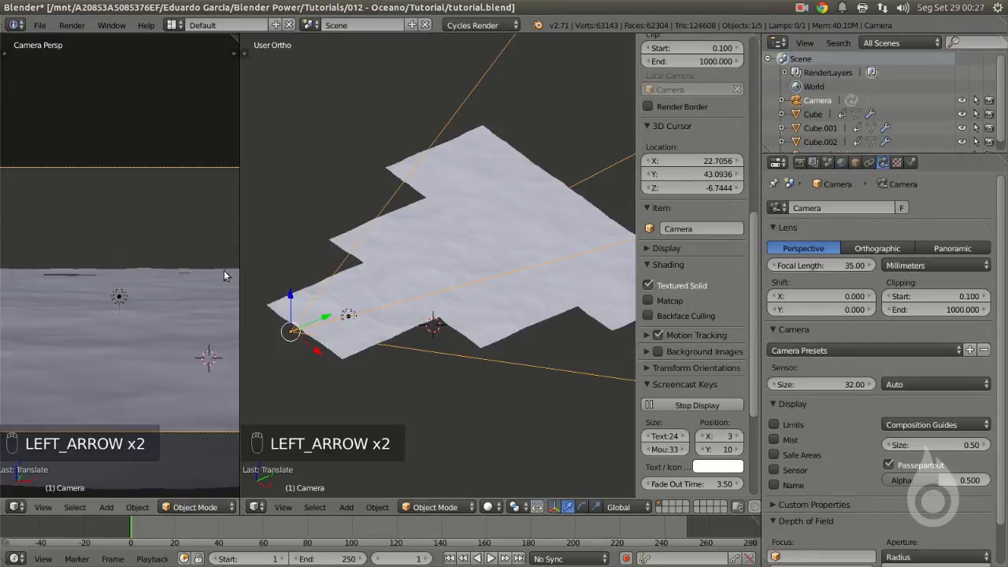
pyautogui.rightClick(528, 211)
pyautogui.press('g')
pyautogui.rightClick(530, 179)
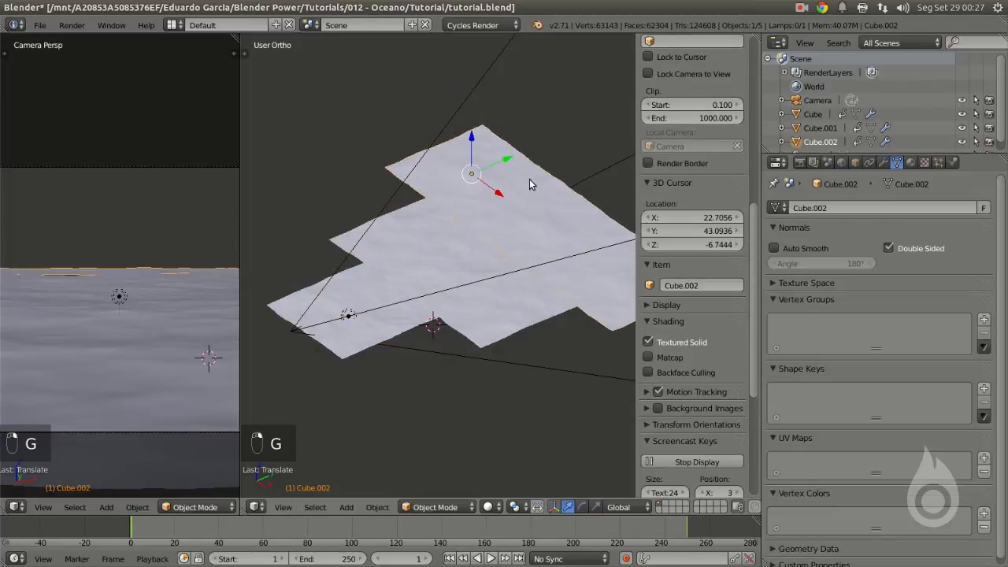
# Step: Select the camera again and set its lens clipping End distance to 1500
pyautogui.rightClick(479, 86)
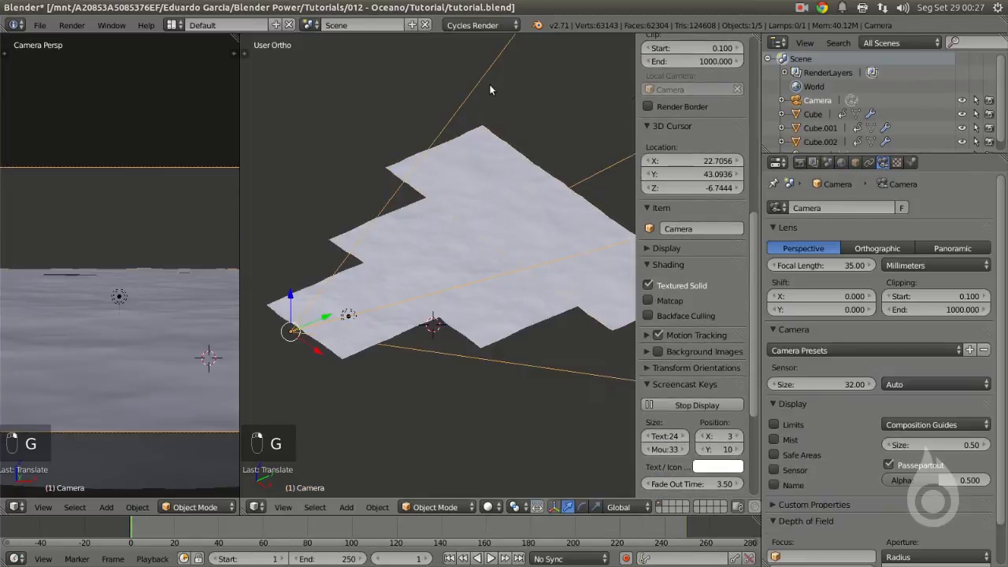
pyautogui.click(945, 310)
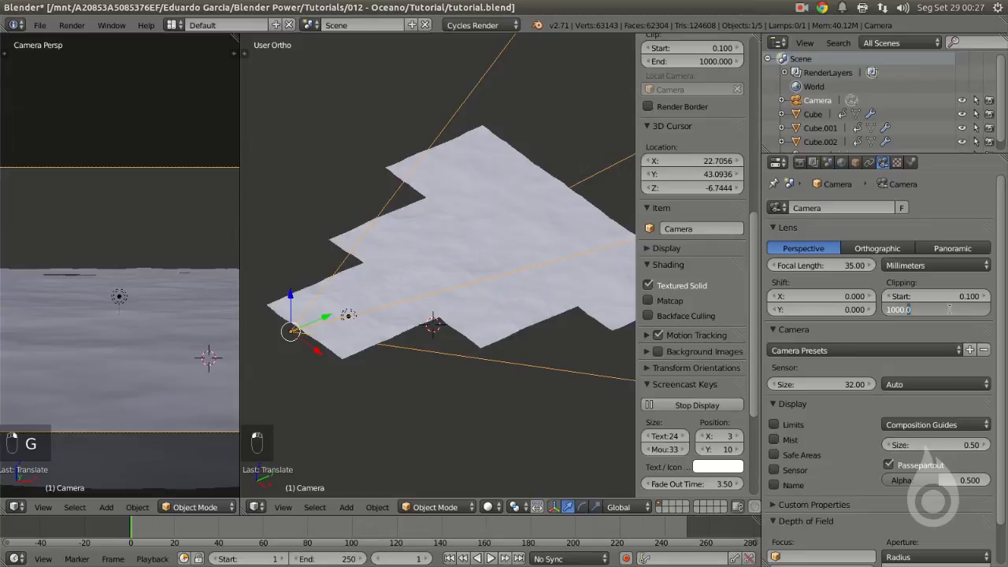
pyautogui.hotkey('shift', 'Left')
pyautogui.hotkey('shift', 'Left')
pyautogui.write('0')
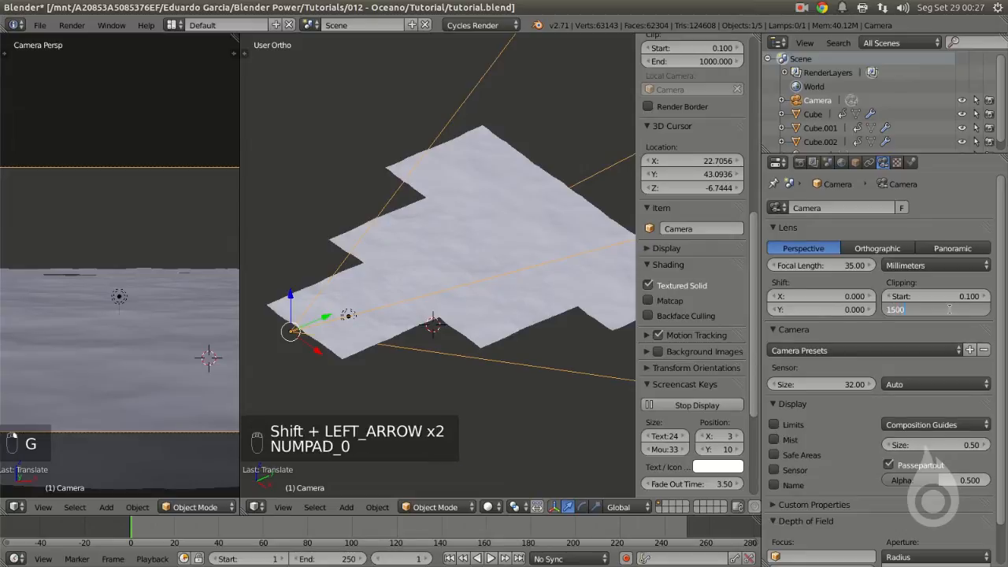
pyautogui.press('Return')
# Step: Lower the farthest ocean slightly along Z to close the gap with the middle ocean near the horizon, and deselect it
pyautogui.scroll(4, 448, 227)
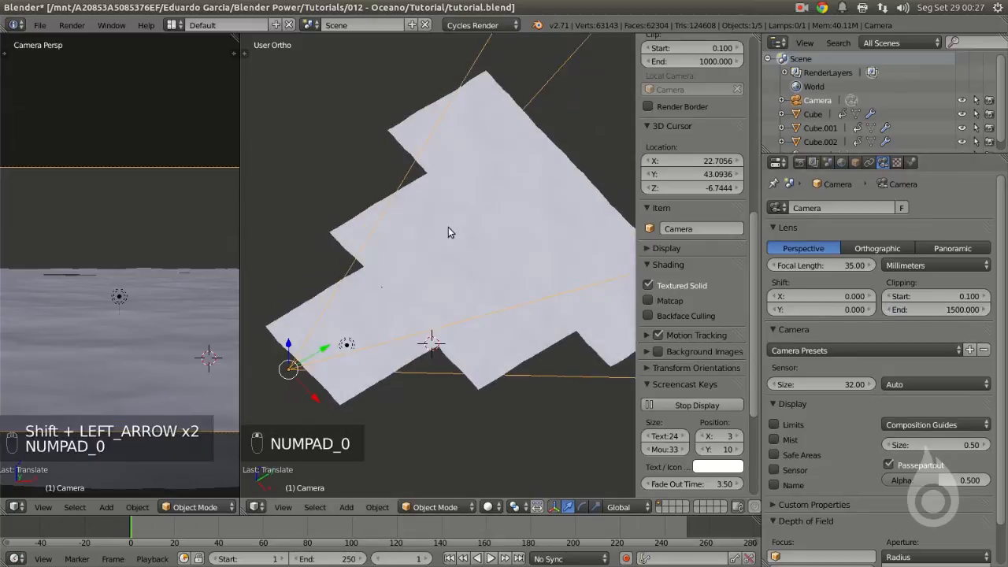
pyautogui.moveTo(416, 260); pyautogui.dragTo(500, 218, button='middle')
pyautogui.keyDown('shift'); pyautogui.moveTo(579, 189); pyautogui.dragTo(407, 172, button='middle'); pyautogui.keyUp('shift')
pyautogui.scroll(3, 426, 173)
pyautogui.rightClick(430, 173)
pyautogui.keyDown('shift'); pyautogui.moveTo(461, 222); pyautogui.dragTo(564, 300, button='middle'); pyautogui.keyUp('shift')
pyautogui.scroll(4, 52, 294)
pyautogui.keyDown('shift'); pyautogui.moveTo(109, 260); pyautogui.dragTo(201, 217, button='middle'); pyautogui.keyUp('shift')
pyautogui.scroll(3, 122, 227)
pyautogui.press('g')
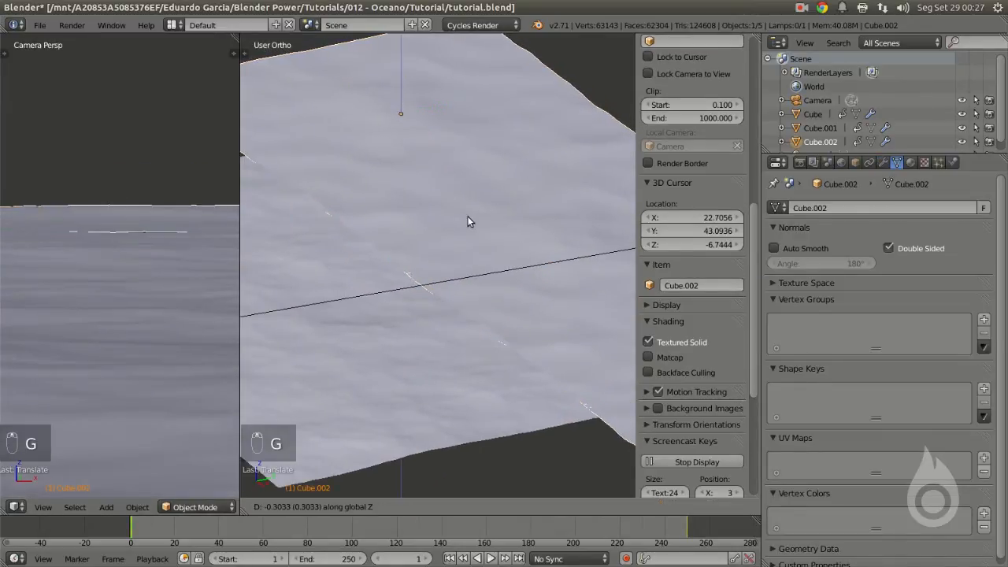
pyautogui.click(317, 252)
pyautogui.press('a')
# Step: Examine the horizon and the ocean seams in the maximized camera view, both close up and from farther out
pyautogui.hotkey('shift', 'space')
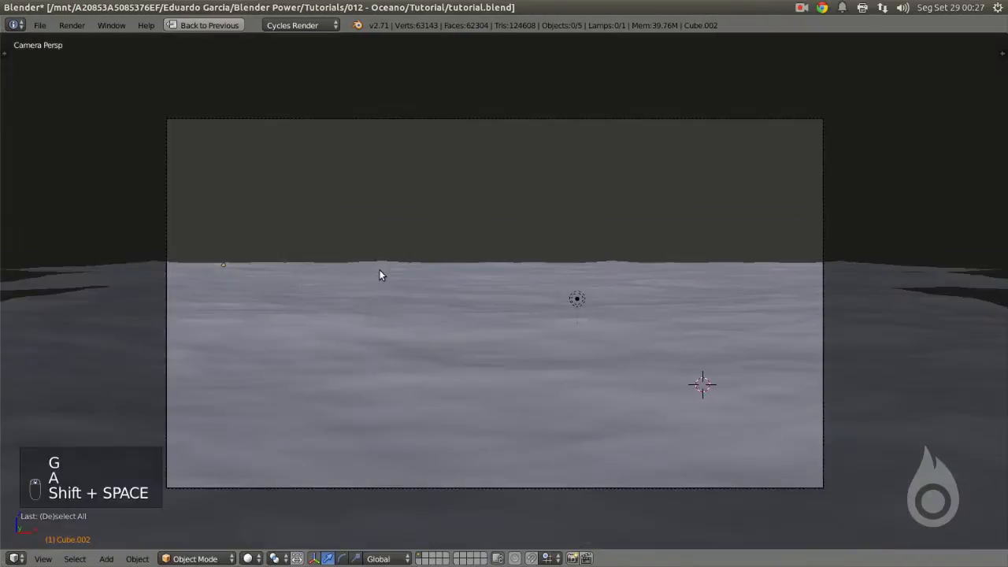
pyautogui.scroll(2, 575, 291)
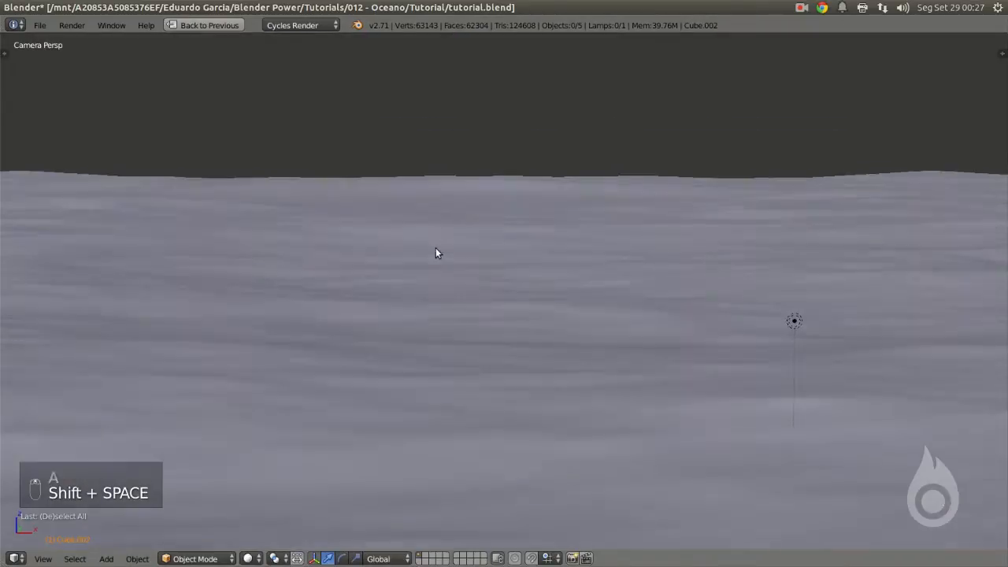
pyautogui.scroll(-4, 482, 230)
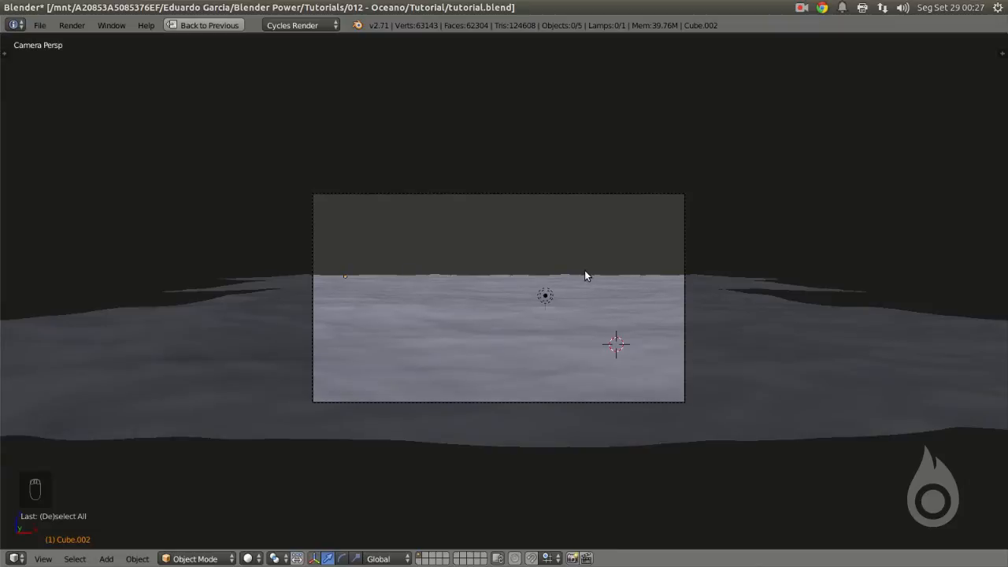
pyautogui.scroll(5, 584, 276)
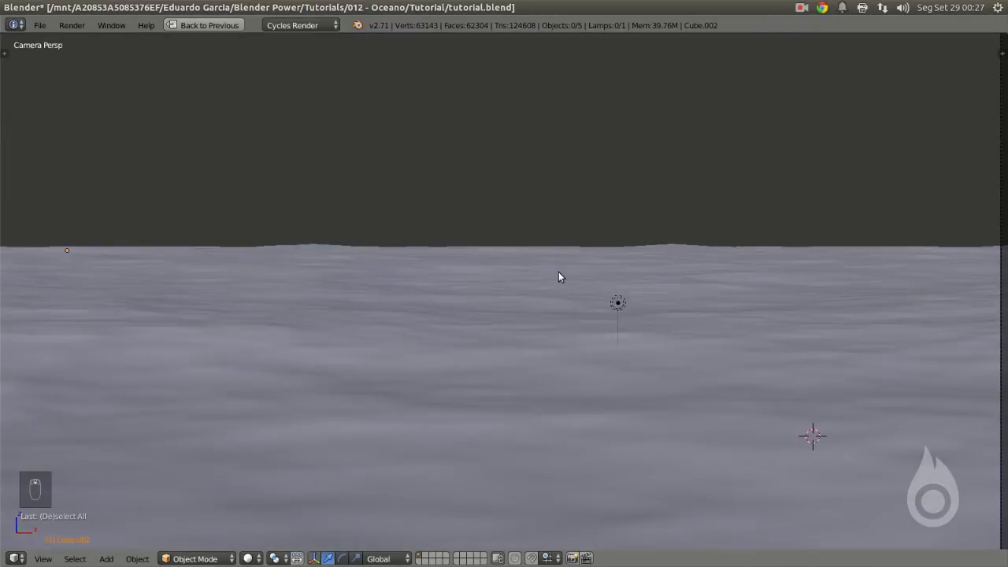
pyautogui.hotkey('shift', 'space')
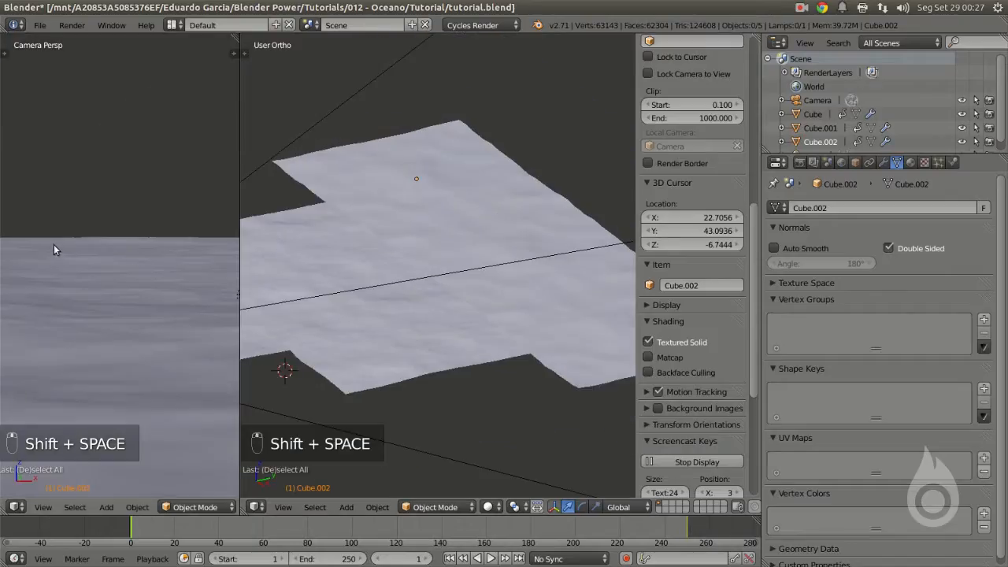
pyautogui.hotkey('shift', 'space')
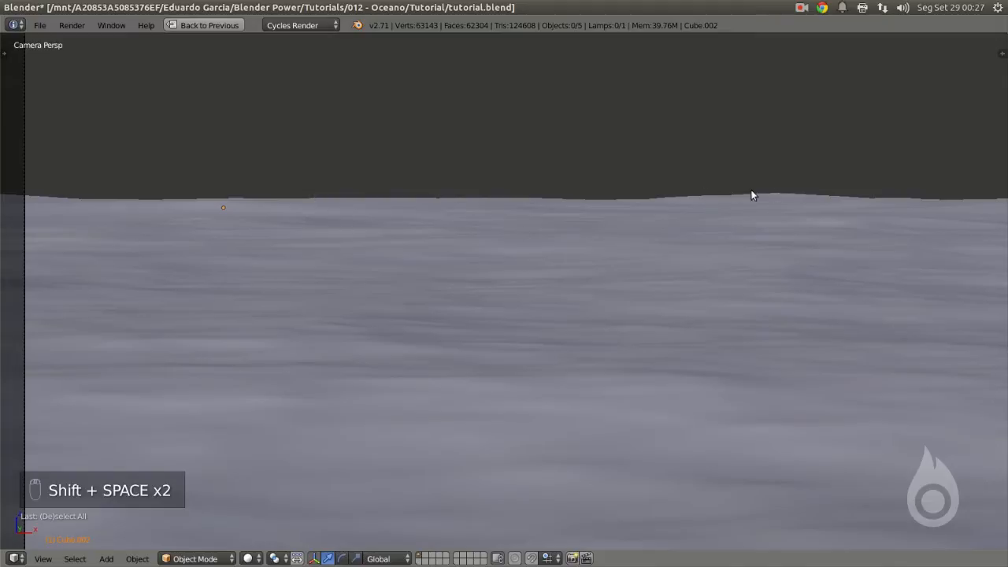
pyautogui.hotkey('shift', 'space')
# Step: Set the wave Scale of the farthest ocean's Ocean modifier to 0.250
pyautogui.rightClick(413, 177)
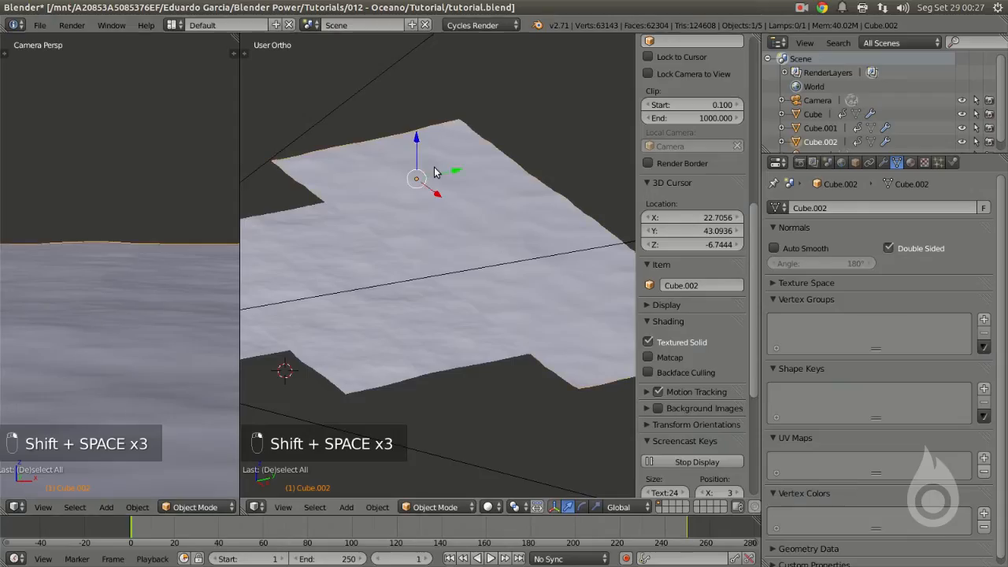
pyautogui.click(882, 163)
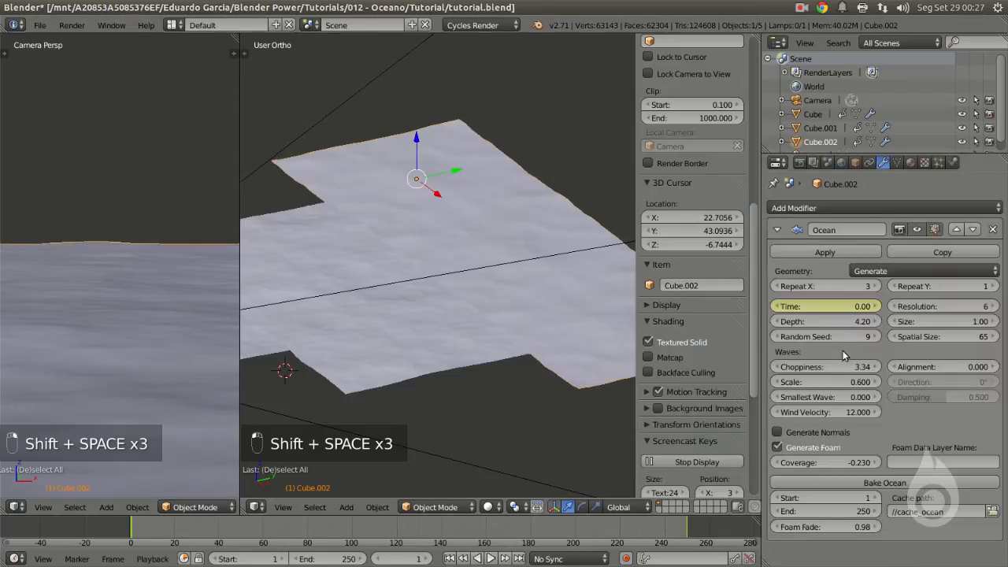
pyautogui.moveTo(839, 382); pyautogui.dragTo(819, 382)
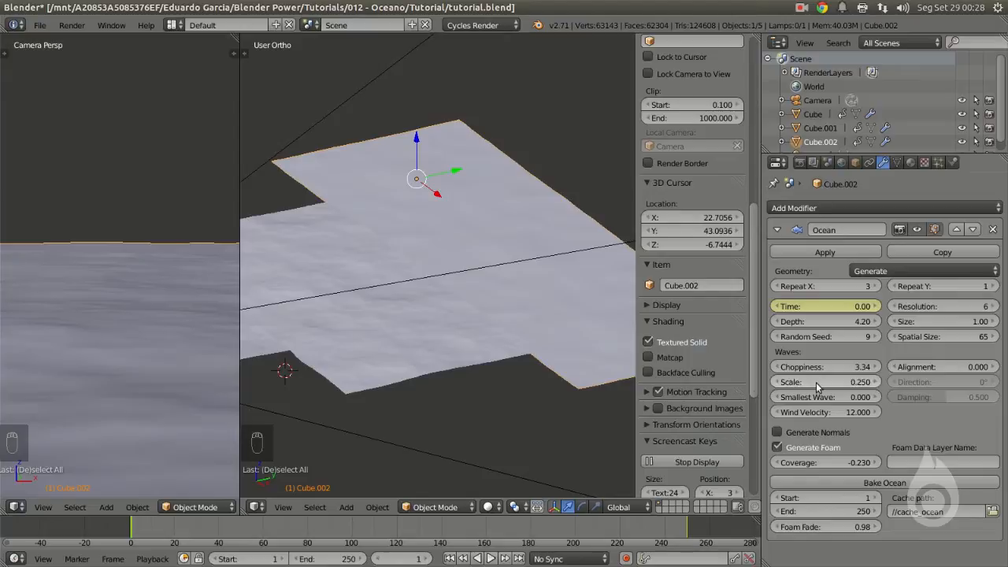
# Step: Set the wave Scale of the middle ocean's Ocean modifier to 0.260 and deselect everything
pyautogui.rightClick(453, 330)
pyautogui.keyDown('shift'); pyautogui.moveTo(516, 334); pyautogui.dragTo(607, 298, button='middle'); pyautogui.keyUp('shift')
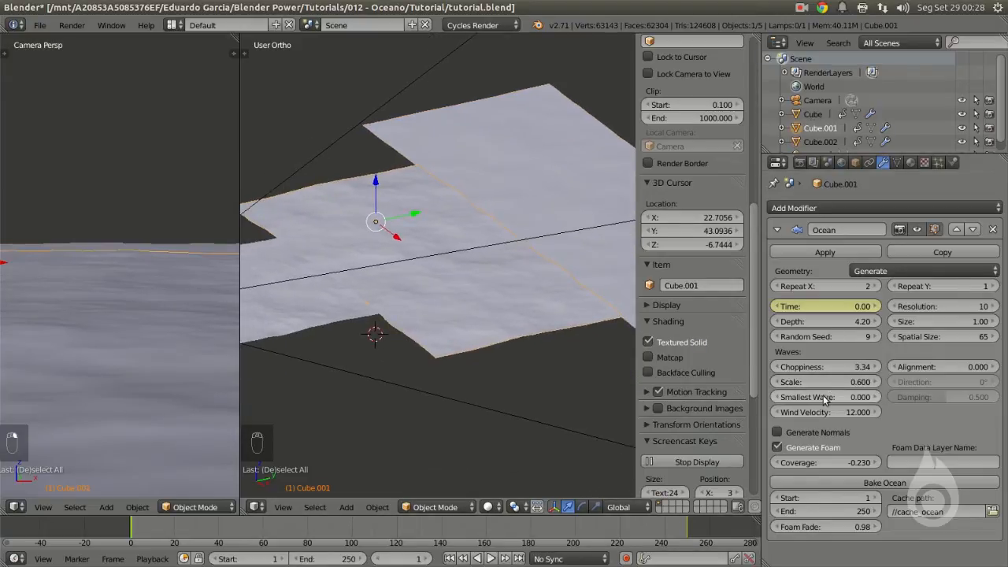
pyautogui.moveTo(829, 383); pyautogui.dragTo(832, 383)
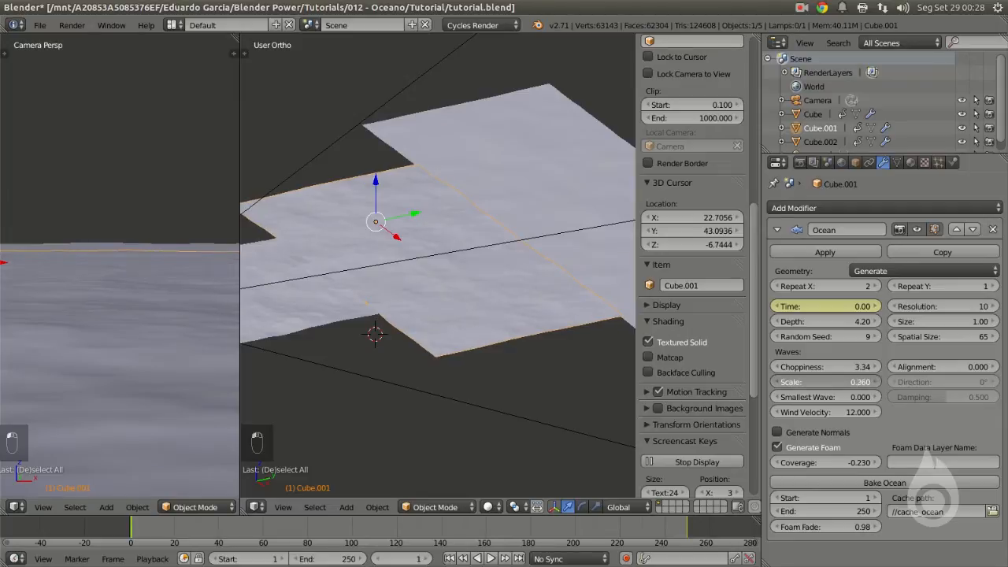
pyautogui.press('a')
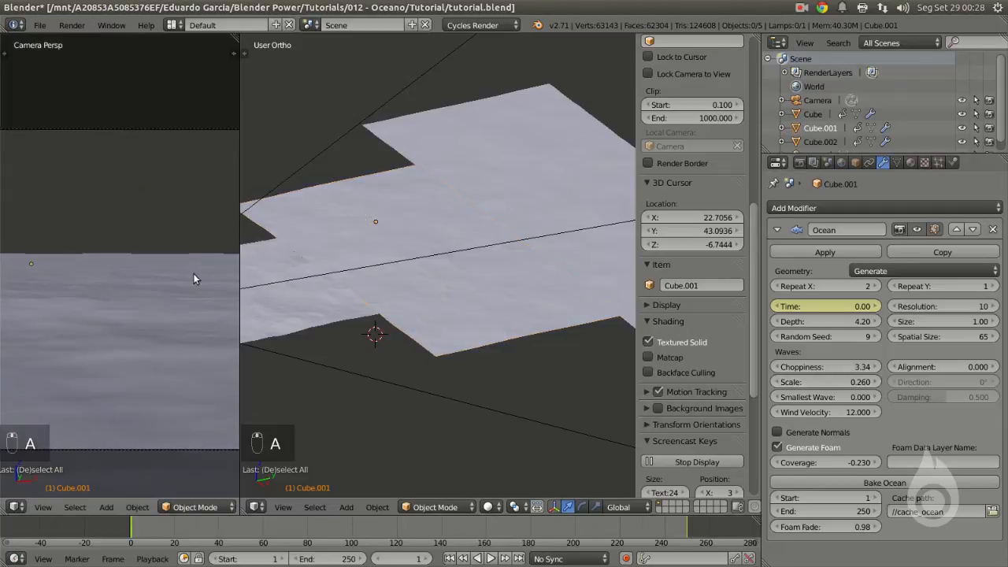
# Step: Examine the three oceans from above and from the side, checking their seams and how they fill the camera's field of view
pyautogui.scroll(-3, 363, 330)
pyautogui.moveTo(382, 319); pyautogui.dragTo(463, 408, button='middle')
pyautogui.scroll(4, 463, 408)
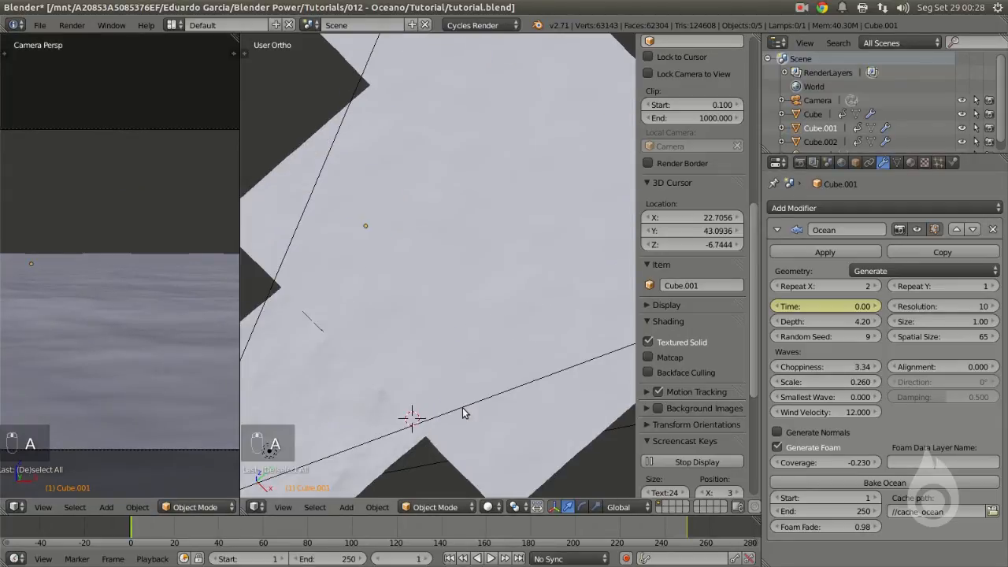
pyautogui.moveTo(414, 384); pyautogui.dragTo(438, 281, button='middle')
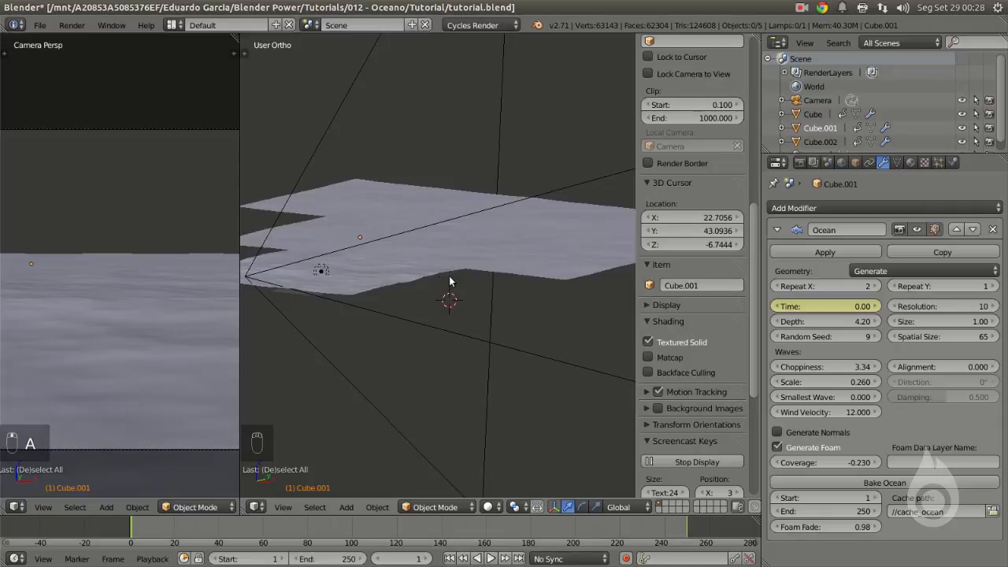
pyautogui.scroll(-4, 441, 272)
pyautogui.moveTo(431, 241); pyautogui.dragTo(378, 317, button='middle')
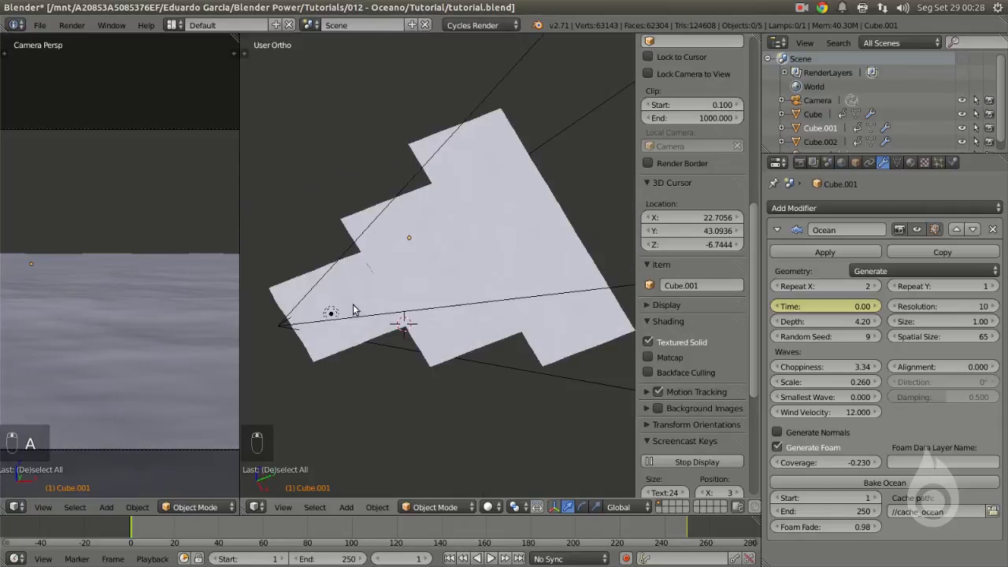
pyautogui.scroll(-5, 475, 253)
pyautogui.moveTo(478, 258); pyautogui.dragTo(448, 207, button='middle')
pyautogui.scroll(3, 448, 207)
pyautogui.moveTo(459, 244); pyautogui.dragTo(474, 266, button='middle')
pyautogui.rightClick(480, 277)
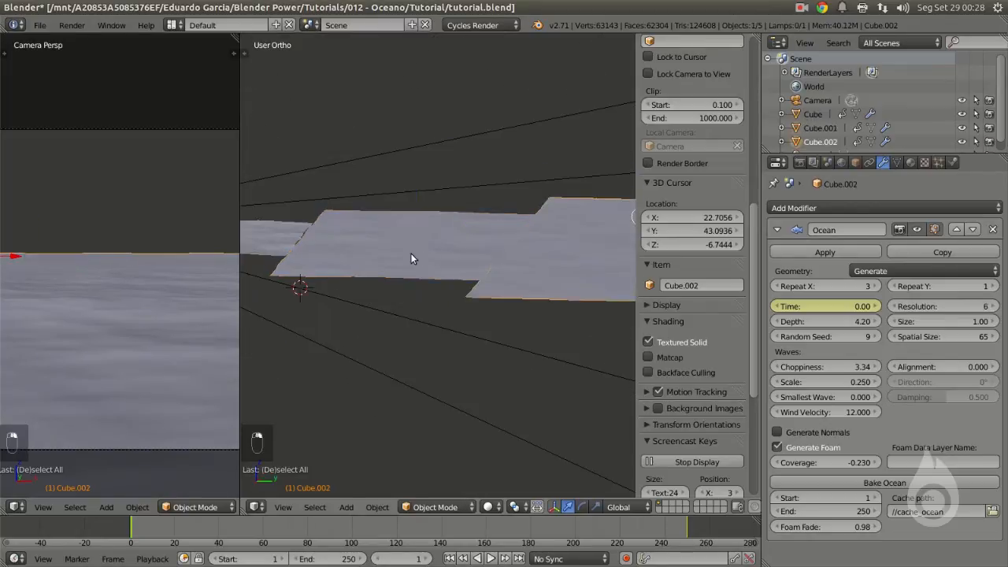
pyautogui.moveTo(488, 279); pyautogui.dragTo(564, 203, button='middle')
pyautogui.rightClick(557, 239)
pyautogui.moveTo(509, 179); pyautogui.dragTo(488, 298, button='middle')
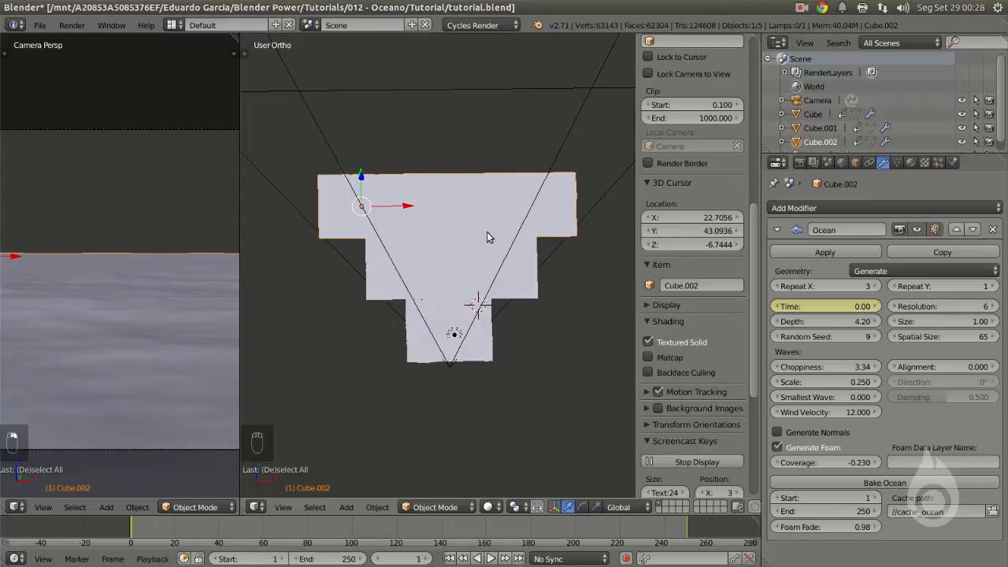
pyautogui.scroll(-1, 480, 231)
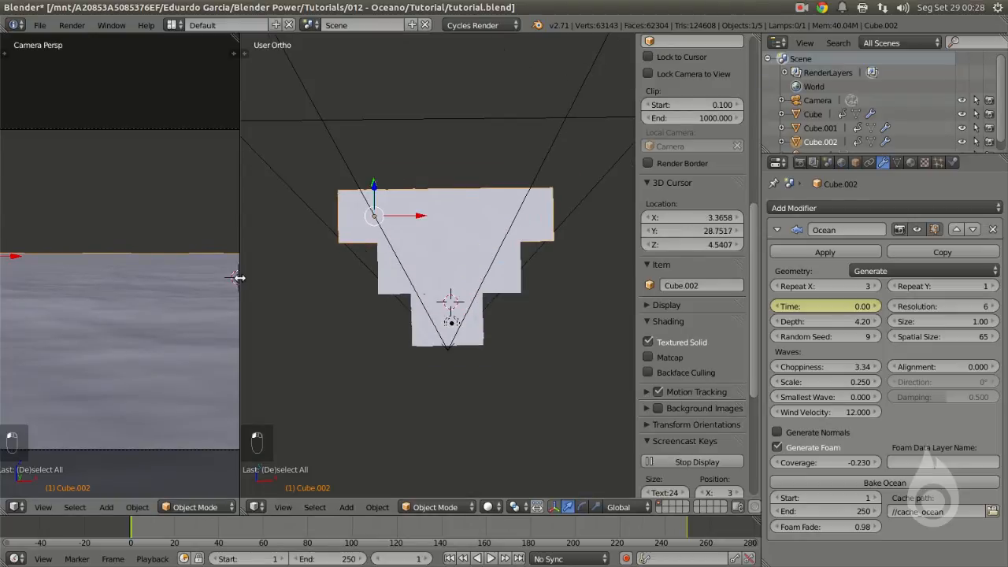
# Step: Check the oceans in a temporarily widened camera view, selecting them in turn to compare their Ocean modifier settings
pyautogui.moveTo(241, 277); pyautogui.dragTo(454, 280)
pyautogui.scroll(-3, 347, 311)
pyautogui.scroll(3, 290, 271)
pyautogui.keyDown('shift'); pyautogui.moveTo(317, 279); pyautogui.dragTo(256, 257, button='middle'); pyautogui.keyUp('shift')
pyautogui.rightClick(544, 271)
pyautogui.rightClick(545, 306)
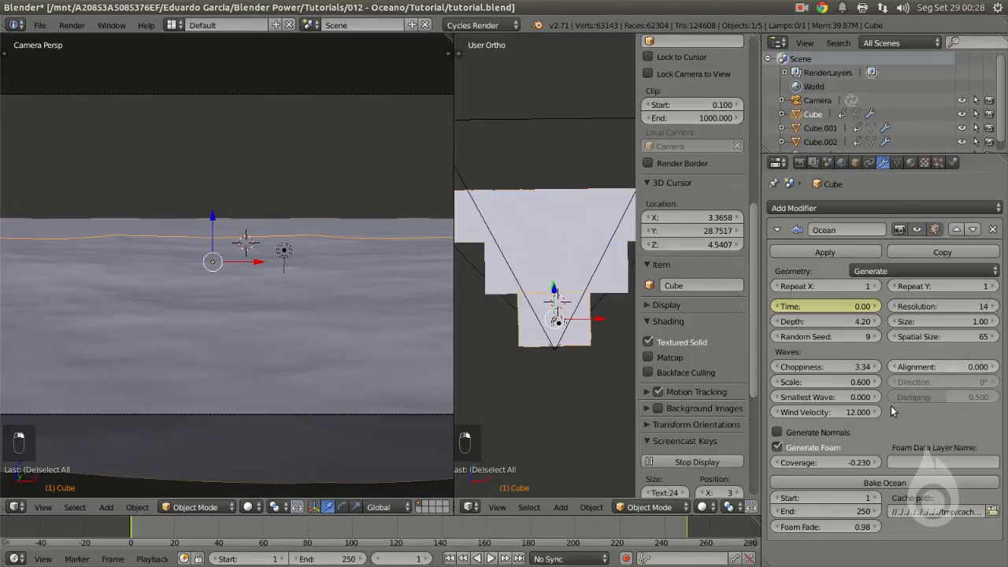
pyautogui.rightClick(578, 278)
pyautogui.scroll(-2, 297, 279)
pyautogui.scroll(2, 294, 275)
pyautogui.rightClick(285, 251)
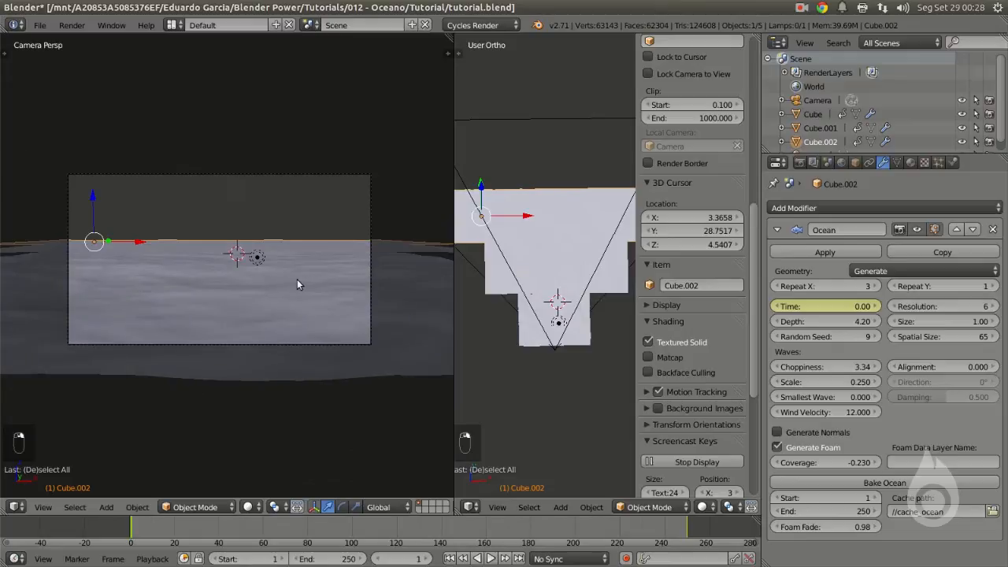
pyautogui.scroll(-3, 266, 269)
pyautogui.press('a')
pyautogui.moveTo(454, 300); pyautogui.dragTo(240, 299)
# Step: Place the 3D cursor beside the lamp over the nearest ocean and add a Monkey mesh there
pyautogui.scroll(3, 438, 334)
pyautogui.click(471, 383)
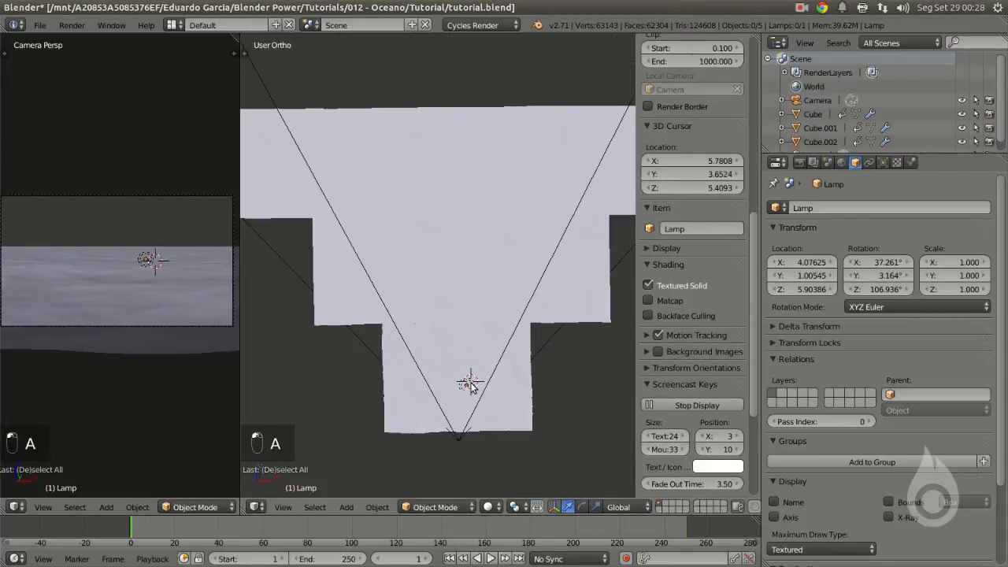
pyautogui.scroll(3, 439, 234)
pyautogui.scroll(-2, 439, 234)
pyautogui.hotkey('shift', 'a')
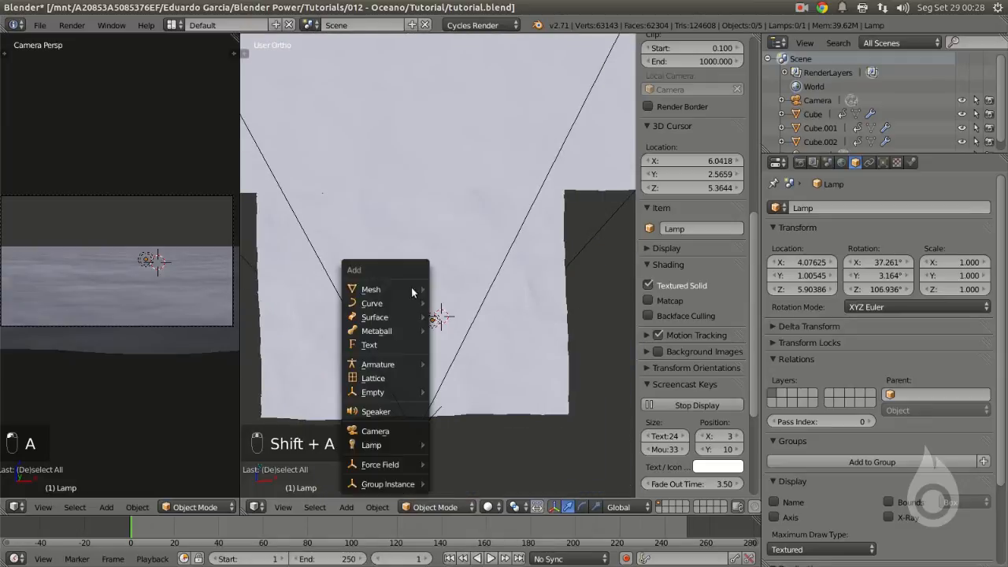
pyautogui.moveTo(394, 289)
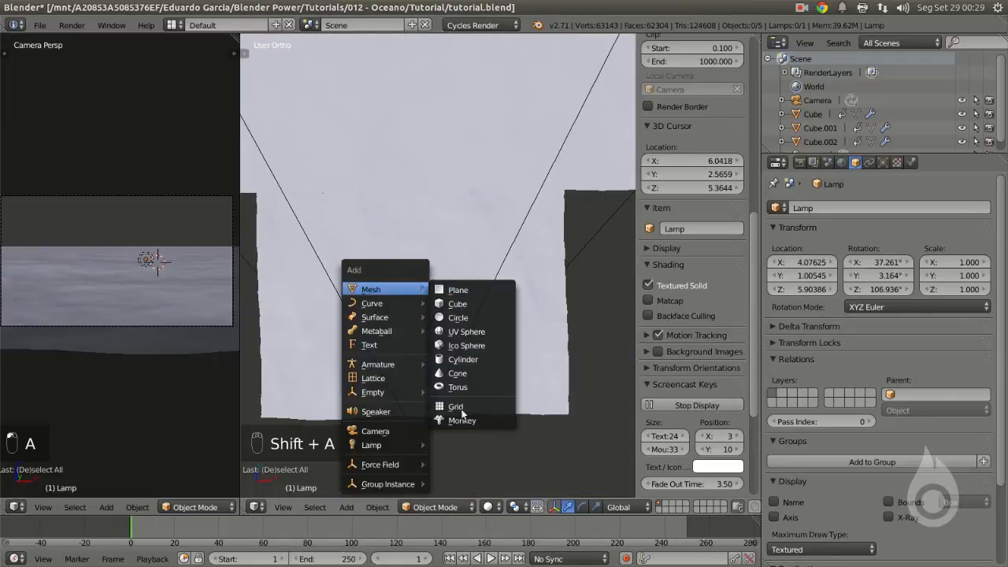
pyautogui.click(463, 418)
pyautogui.scroll(3, 439, 382)
pyautogui.keyDown('shift'); pyautogui.moveTo(439, 380); pyautogui.dragTo(384, 203, button='middle'); pyautogui.keyUp('shift')
pyautogui.scroll(3, 446, 309)
# Step: Add a Subdivision Surface modifier to the monkey head and apply Shade Smooth to it
pyautogui.click(825, 210)
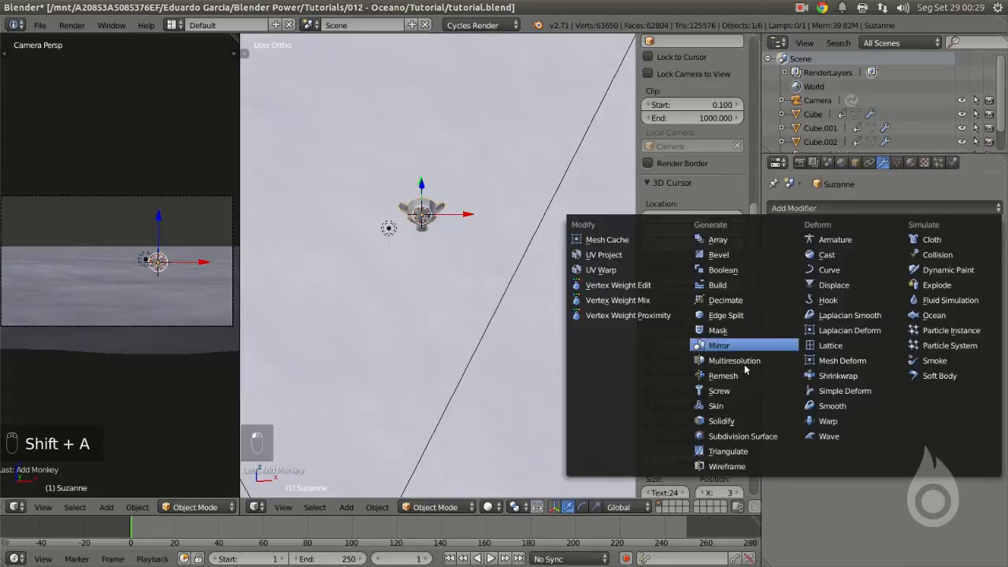
pyautogui.click(753, 435)
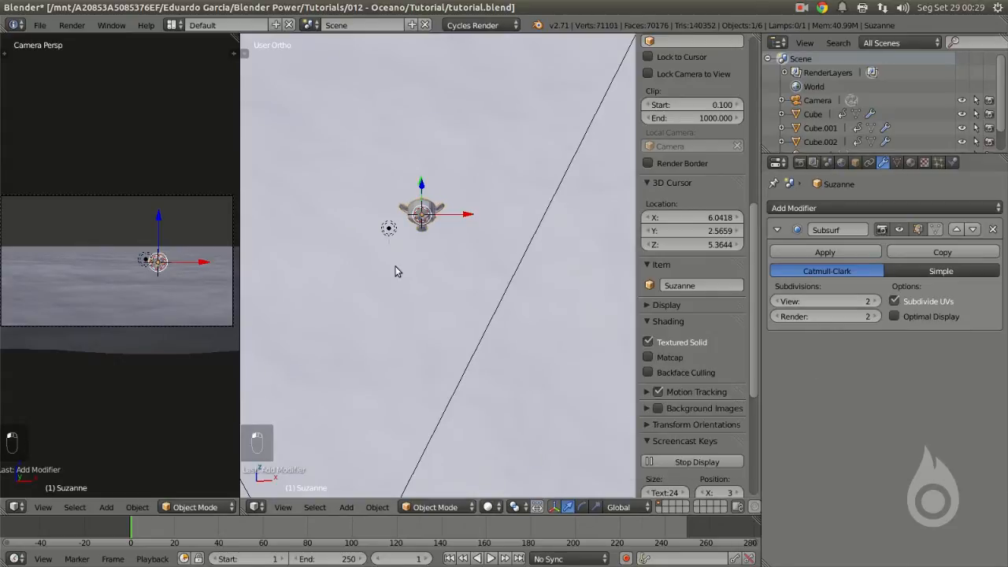
pyautogui.press('space')
pyautogui.write('smo')
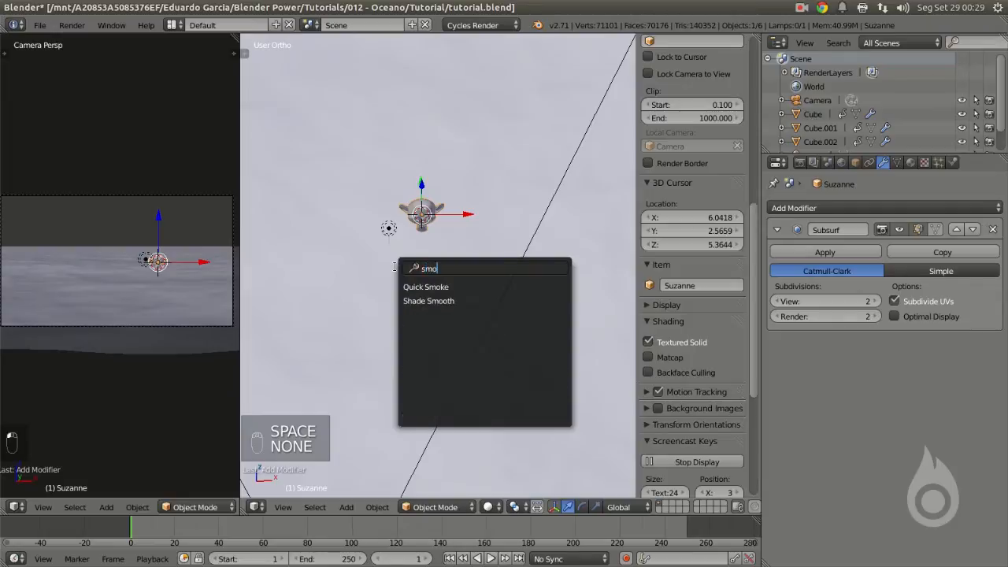
pyautogui.press('Down')
pyautogui.press('Return')
pyautogui.moveTo(396, 270); pyautogui.dragTo(438, 181, button='middle')
pyautogui.scroll(3, 152, 284)
pyautogui.moveTo(431, 152); pyautogui.dragTo(430, 183)
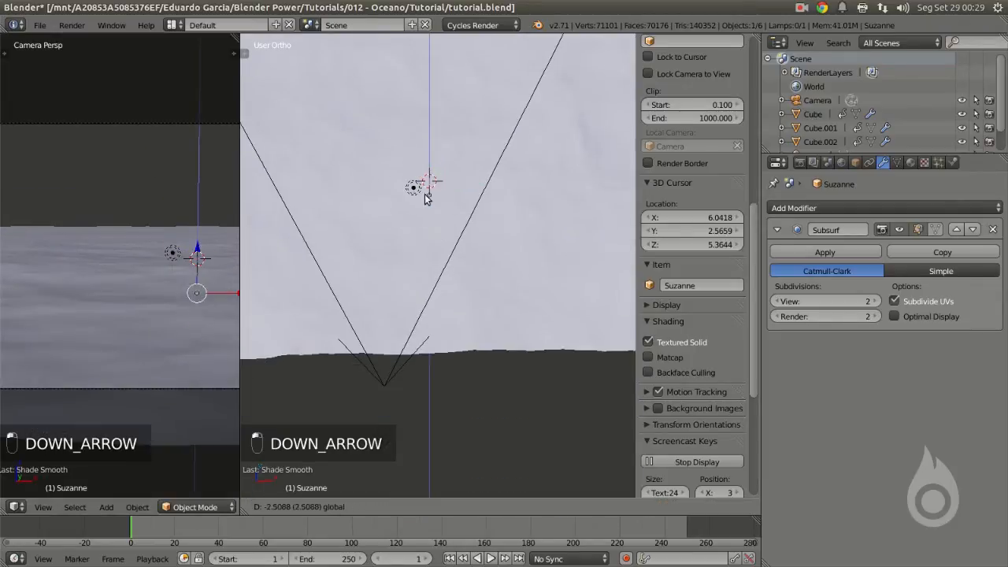
pyautogui.moveTo(431, 152); pyautogui.dragTo(427, 165, button='middle')
# Step: In orthographic top view, move the monkey head along Y toward the camera, near the front edge of the nearest ocean
pyautogui.press('KP_5')
pyautogui.press('KP_7')
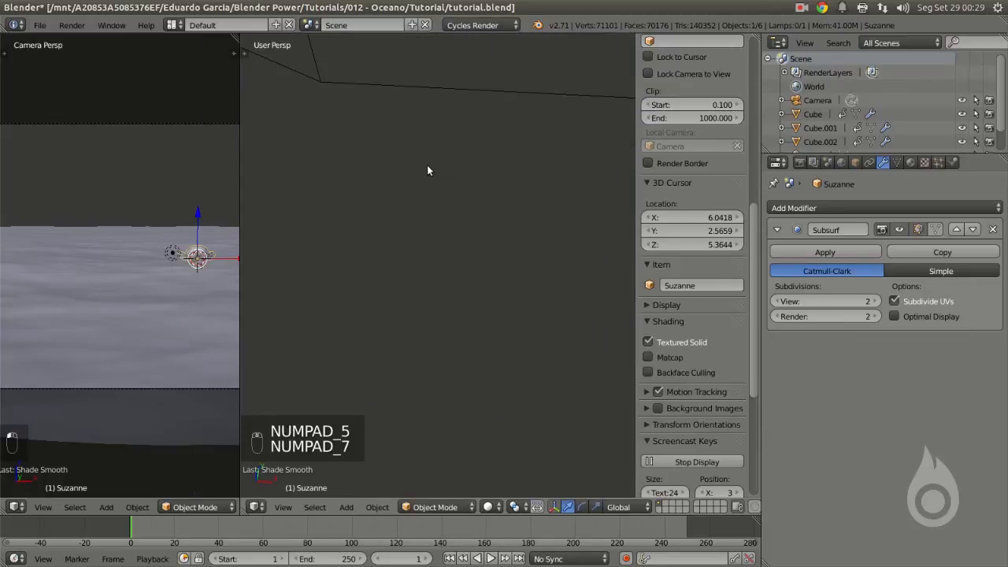
pyautogui.scroll(-12, 426, 207)
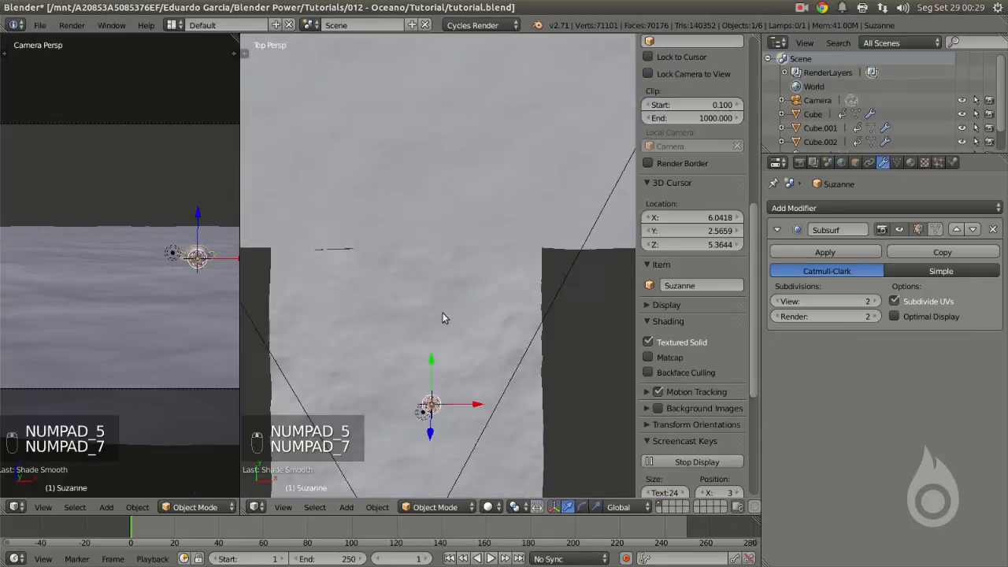
pyautogui.keyDown('shift'); pyautogui.moveTo(445, 299); pyautogui.dragTo(442, 209, button='middle'); pyautogui.keyUp('shift')
pyautogui.scroll(9, 400, 262)
pyautogui.scroll(-8, 512, 290)
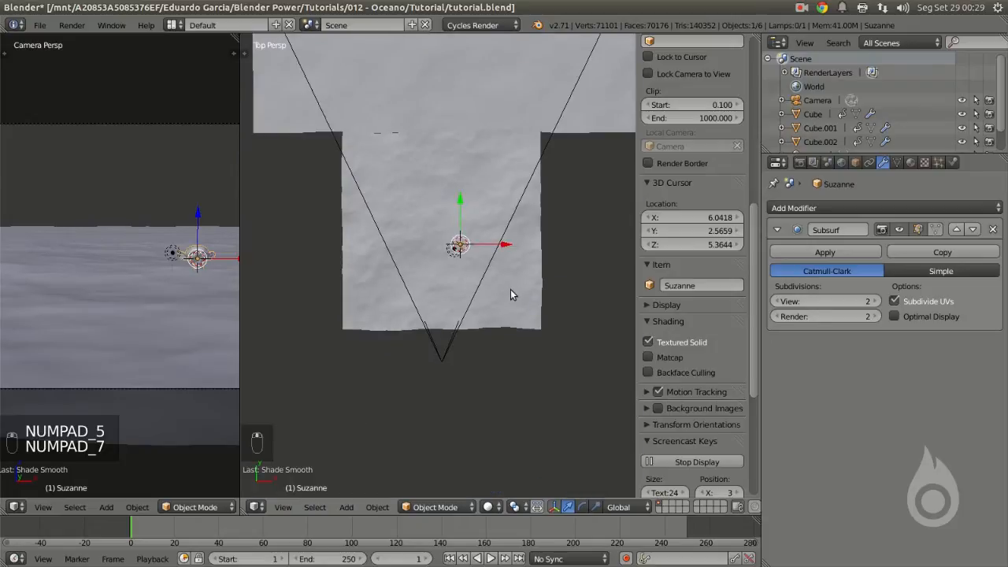
pyautogui.press('KP_5')
pyautogui.scroll(6, 510, 292)
pyautogui.moveTo(440, 186); pyautogui.dragTo(431, 315)
pyautogui.moveTo(415, 369); pyautogui.dragTo(416, 369)
pyautogui.scroll(-3, 416, 370)
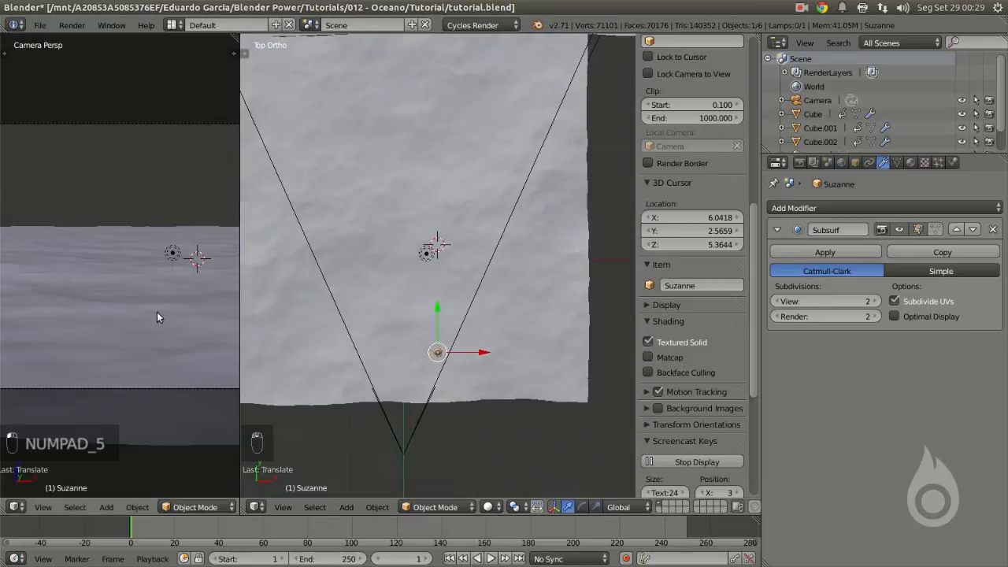
# Step: Move the monkey head sideways toward the centre of the camera's field of view and enlarge it slightly
pyautogui.scroll(-4, 157, 312)
pyautogui.press('g')
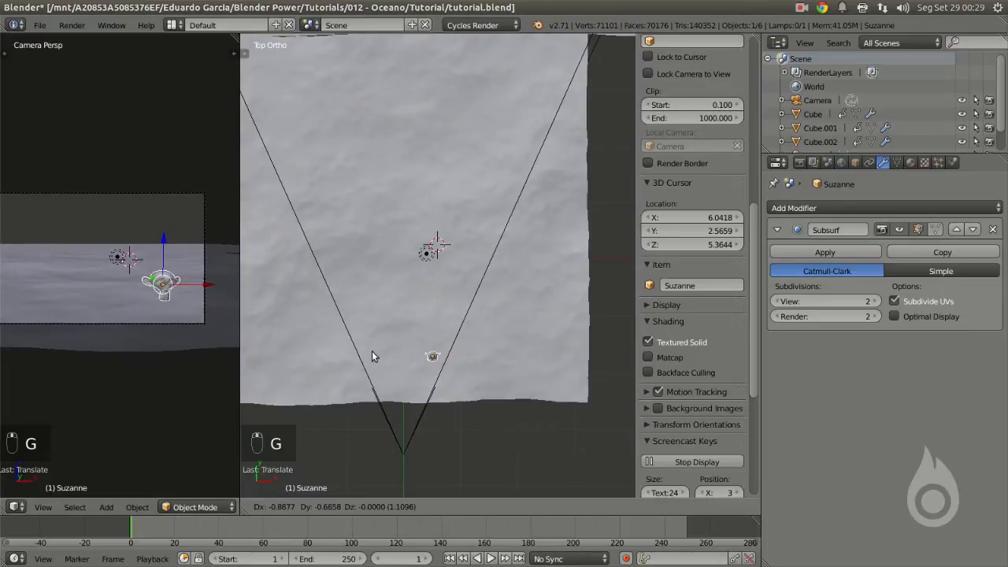
pyautogui.click(354, 354)
pyautogui.press('s')
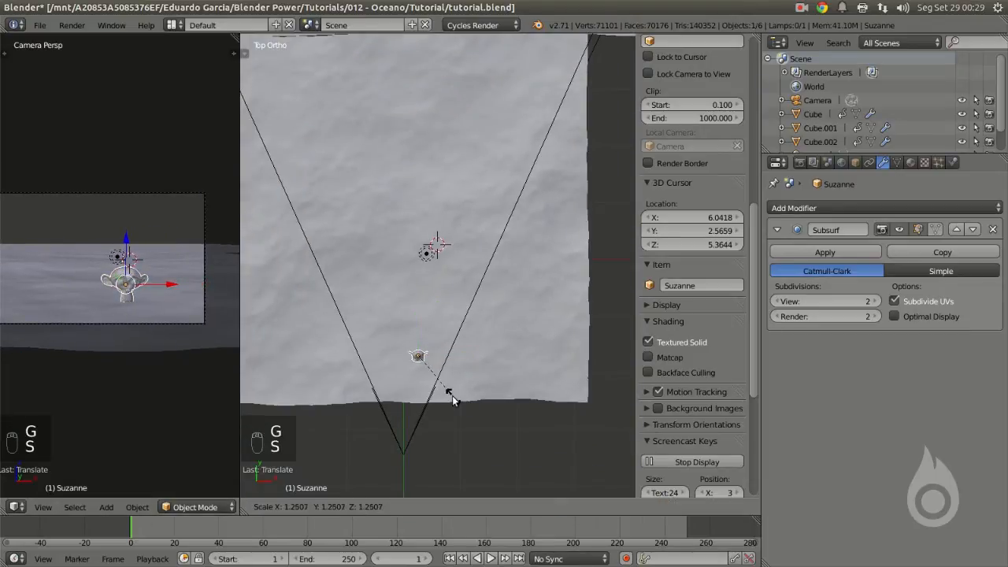
pyautogui.click(459, 400)
# Step: Tilt the monkey head freely with a trackball rotation and rotate it further as seen from the camera
pyautogui.scroll(3, 453, 402)
pyautogui.keyDown('shift'); pyautogui.moveTo(454, 329); pyautogui.dragTo(481, 303, button='middle'); pyautogui.keyUp('shift')
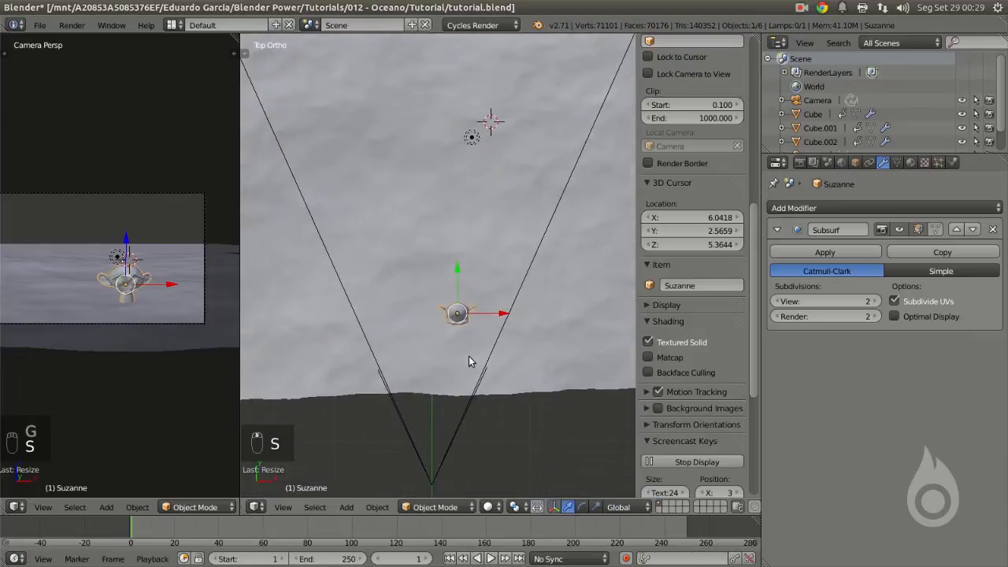
pyautogui.press('r')
pyautogui.press('r')
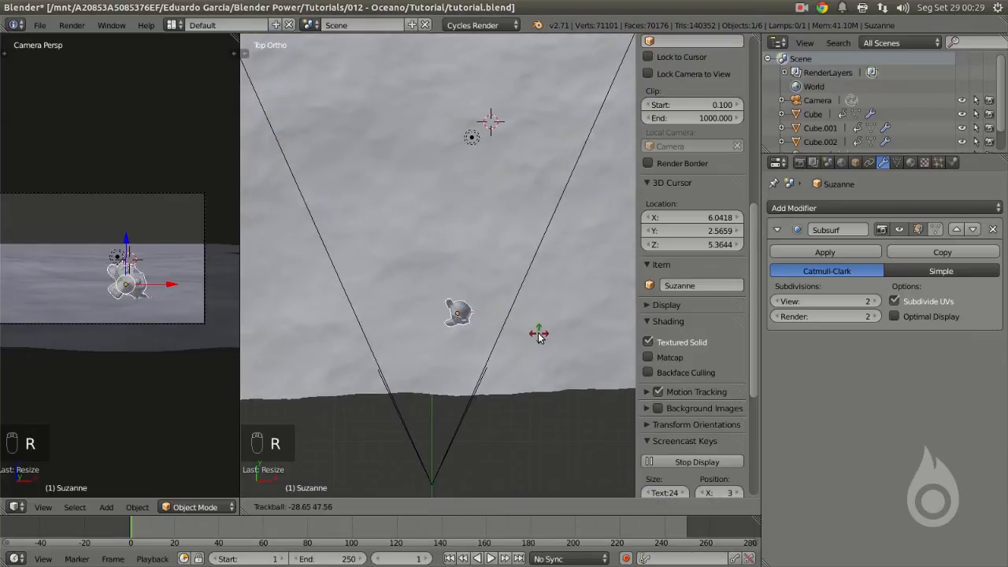
pyautogui.click(557, 345)
pyautogui.press('r')
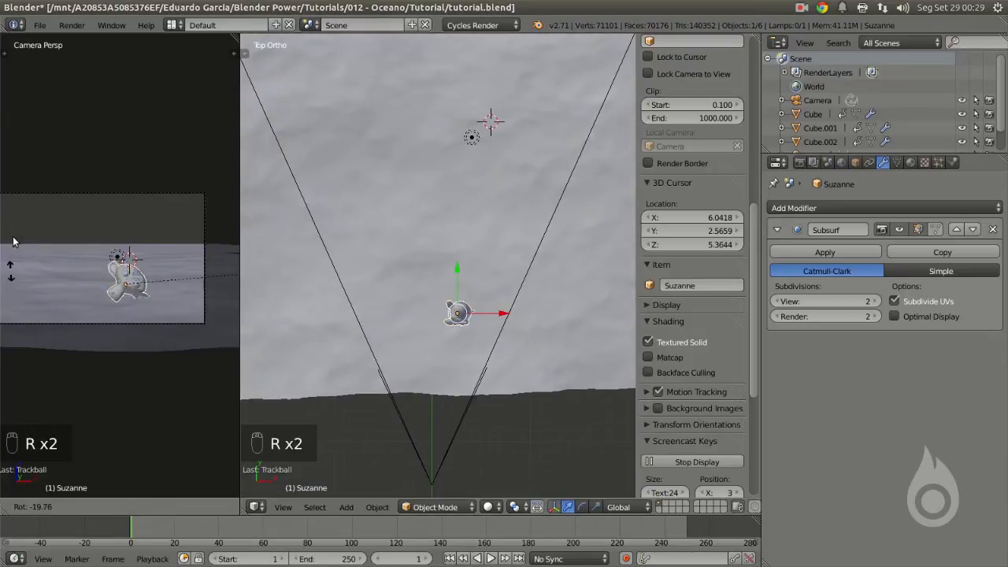
pyautogui.click(63, 266)
# Step: In front view, lower the monkey head along Z until it is partly submerged in the ocean surface
pyautogui.scroll(4, 313, 377)
pyautogui.press('KP_1')
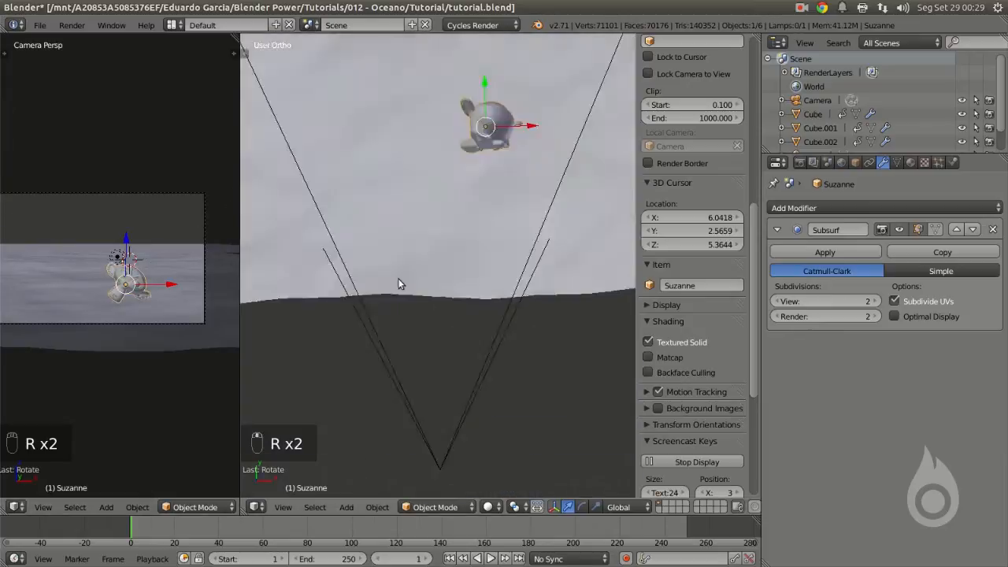
pyautogui.scroll(-9, 437, 248)
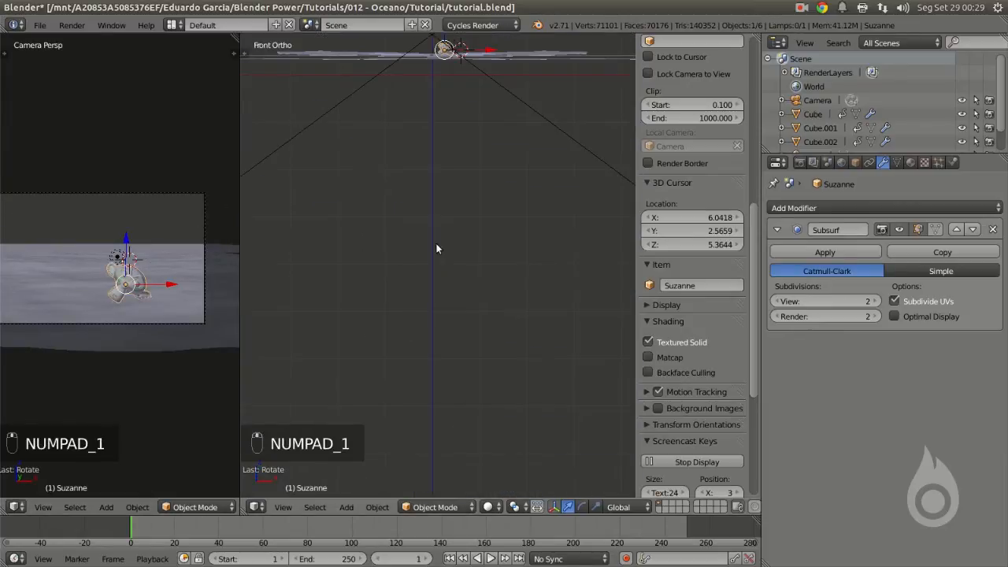
pyautogui.keyDown('shift'); pyautogui.moveTo(437, 269); pyautogui.dragTo(438, 339, button='middle'); pyautogui.keyUp('shift')
pyautogui.scroll(6, 484, 201)
pyautogui.keyDown('shift'); pyautogui.moveTo(485, 201); pyautogui.dragTo(479, 319, button='middle'); pyautogui.keyUp('shift')
pyautogui.scroll(4, 480, 323)
pyautogui.moveTo(463, 324); pyautogui.dragTo(466, 350)
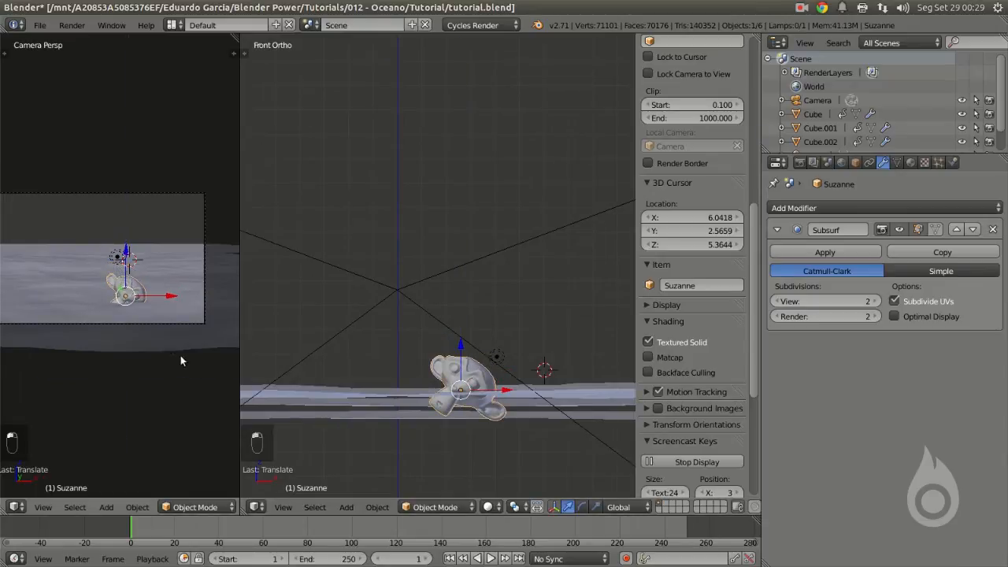
# Step: Enlarge the half-submerged monkey head, refine its tilt with a trackball rotation, and deselect everything
pyautogui.press('s')
pyautogui.click(439, 394)
pyautogui.moveTo(439, 394); pyautogui.dragTo(465, 405, button='middle')
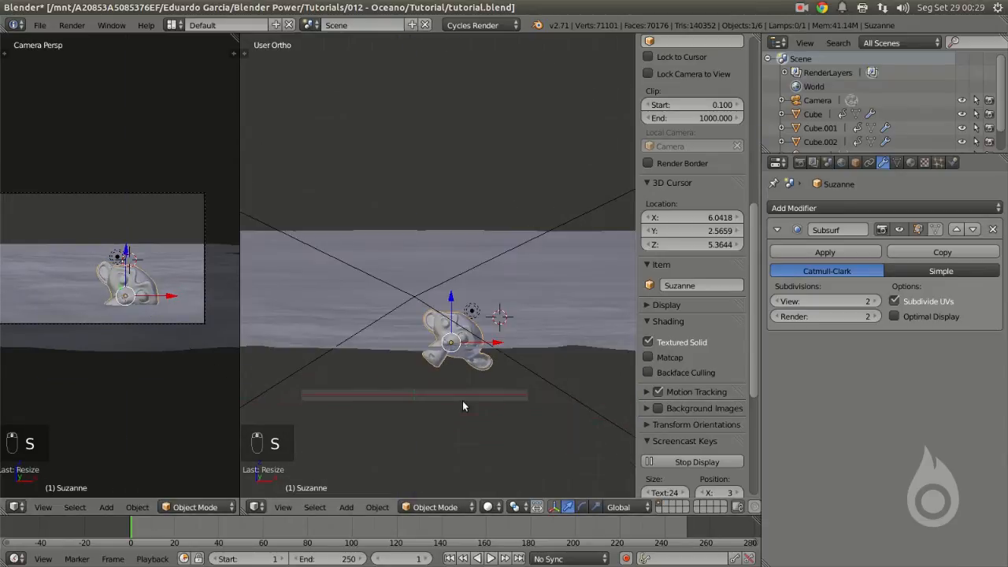
pyautogui.press('r')
pyautogui.press('r')
pyautogui.click(444, 377)
pyautogui.press('a')
# Step: Select the monkey head and snap the 3D cursor to its origin
pyautogui.moveTo(522, 306); pyautogui.dragTo(387, 356, button='middle')
pyautogui.scroll(1, 107, 306)
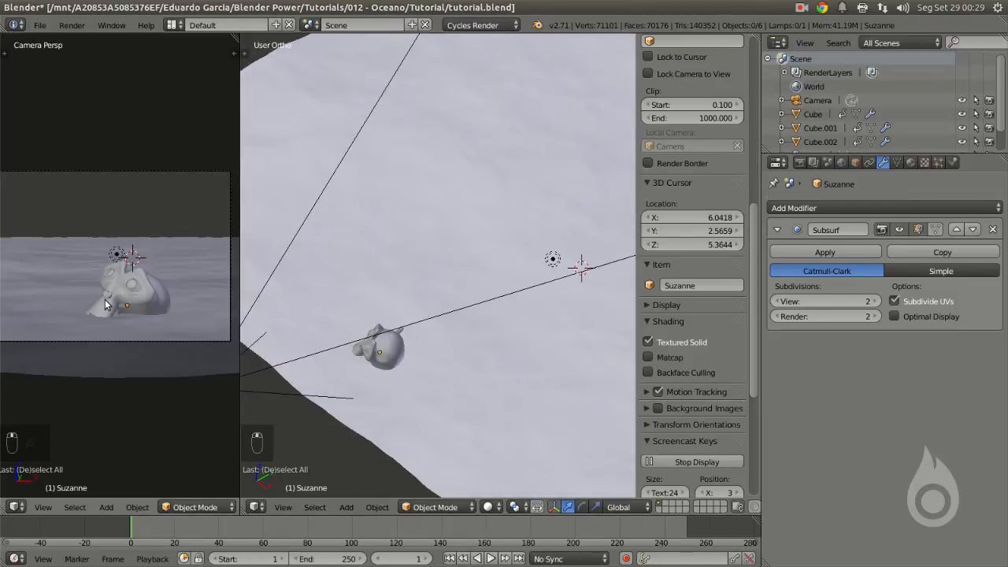
pyautogui.moveTo(489, 331); pyautogui.dragTo(467, 306, button='middle')
pyautogui.rightClick(467, 307)
pyautogui.rightClick(465, 294)
pyautogui.hotkey('shift', 's')
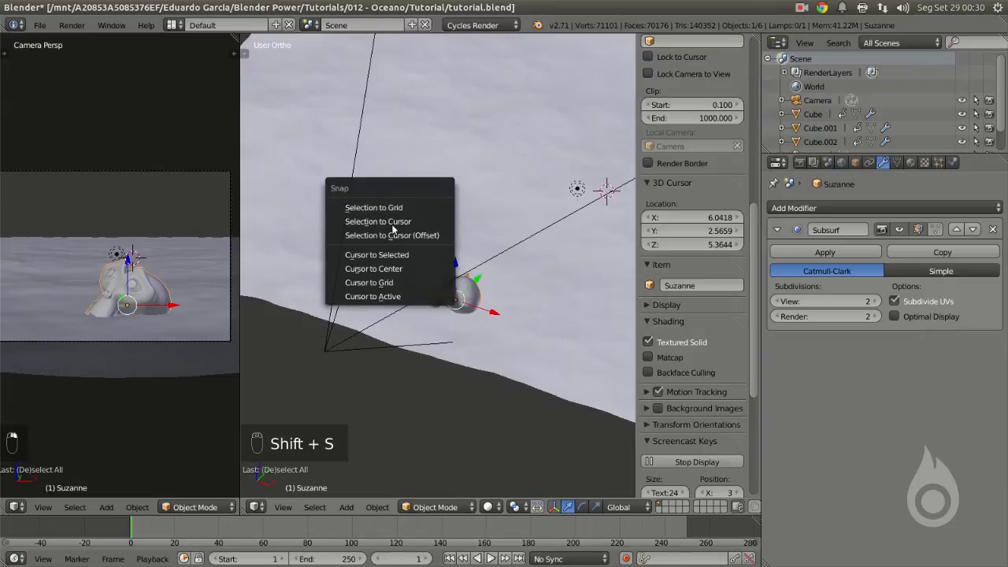
pyautogui.click(430, 255)
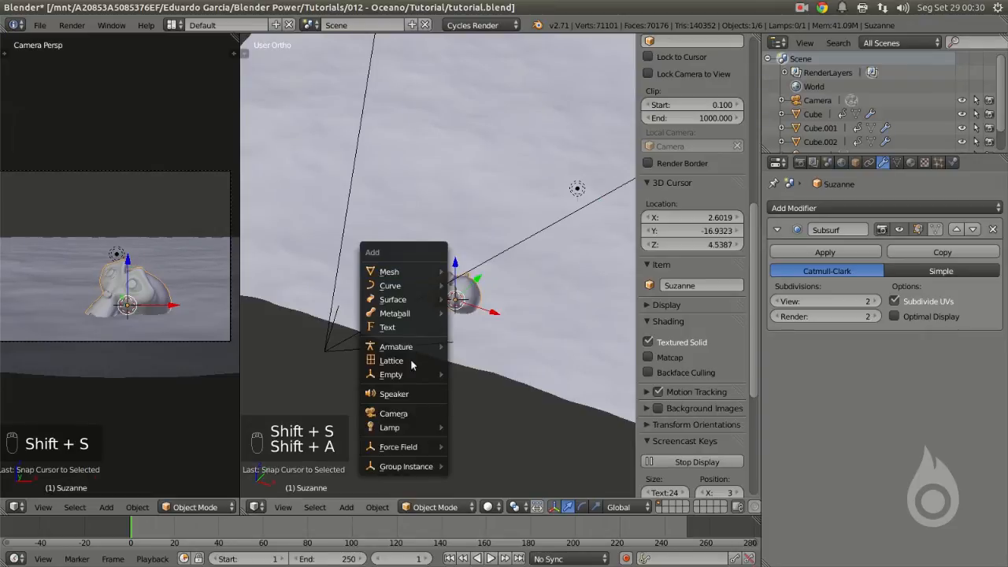
# Step: Add a Plain Axes empty at the monkey head's origin and scale it up about 11 times
pyautogui.moveTo(418, 376)
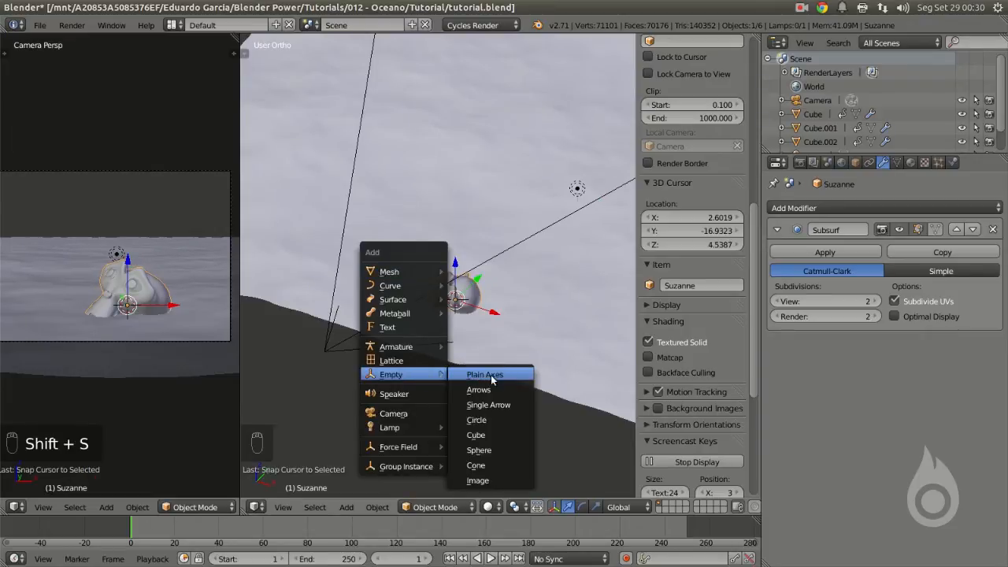
pyautogui.click(505, 379)
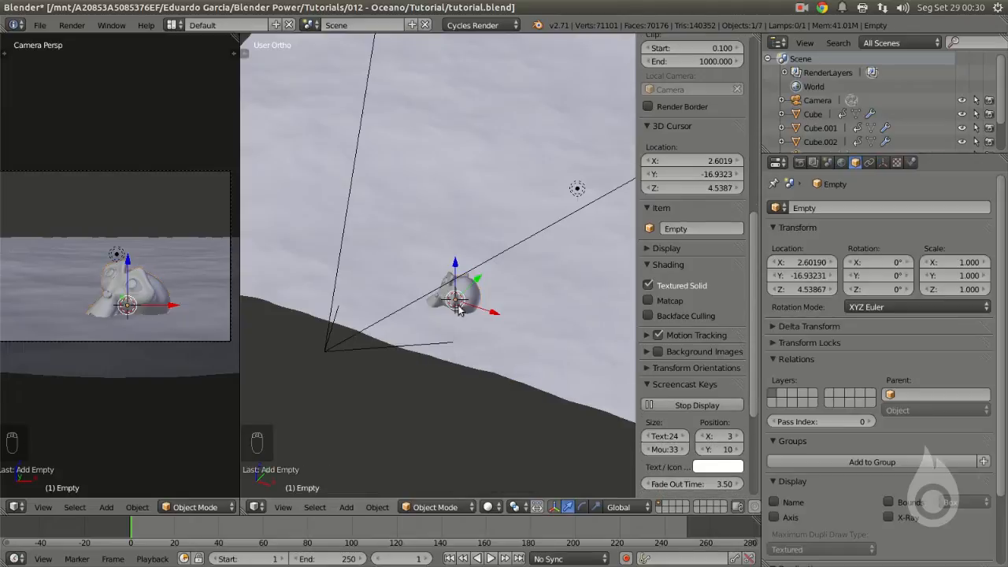
pyautogui.press('s')
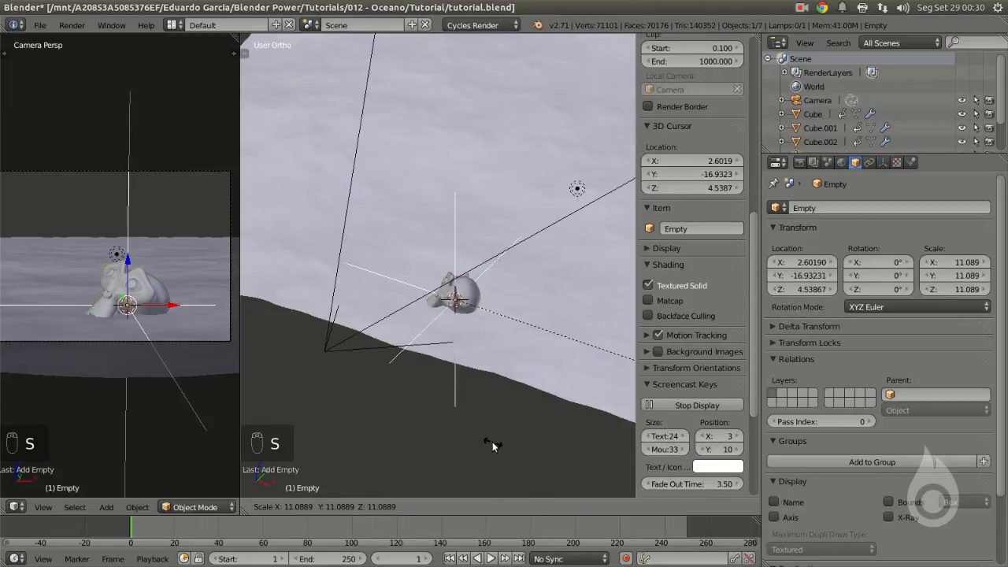
pyautogui.click(492, 445)
# Step: Rename the empty as macaco_posicao
pyautogui.scroll(-3, 824, 116)
pyautogui.doubleClick(818, 118)
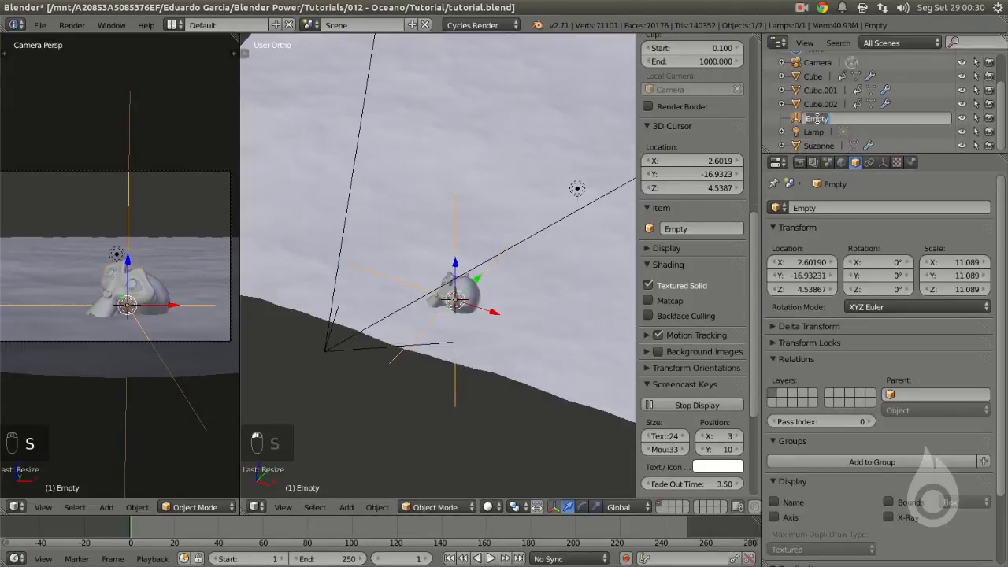
pyautogui.write('ma')
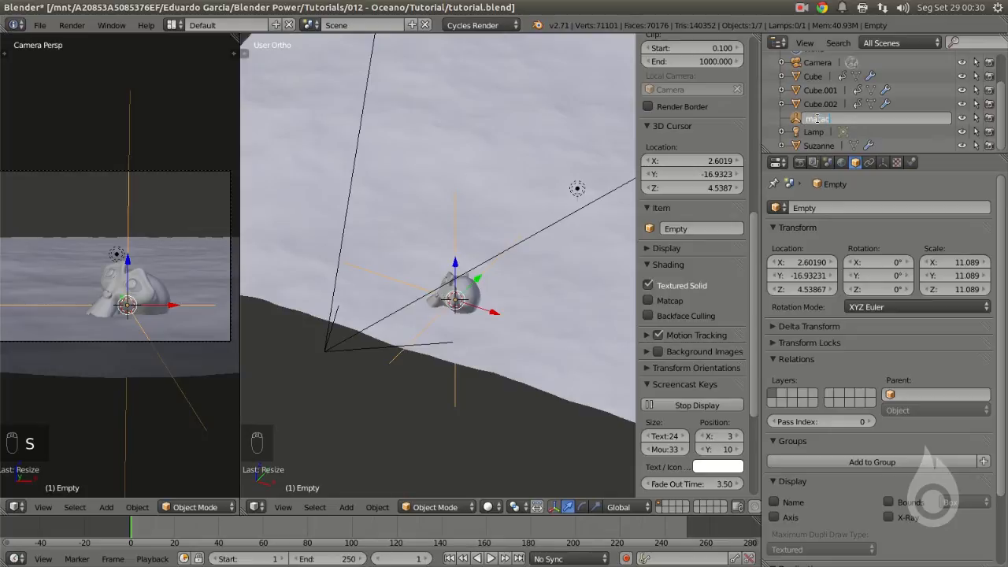
pyautogui.write('caco_posicao')
pyautogui.press('Return')
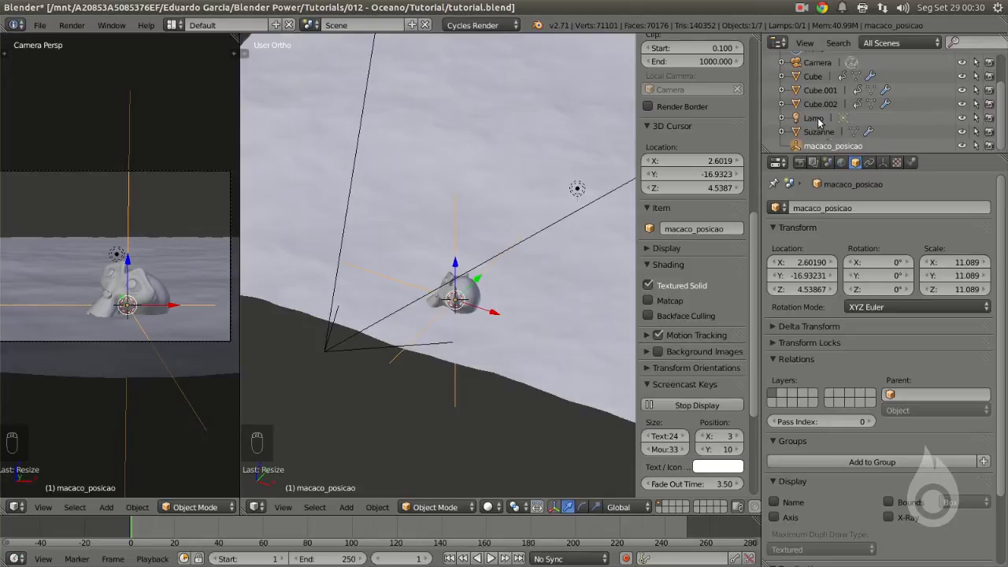
# Step: Select the monkey head and rename it as macaco
pyautogui.rightClick(469, 298)
pyautogui.press('a')
pyautogui.rightClick(471, 298)
pyautogui.doubleClick(821, 132)
pyautogui.write('macaco')
pyautogui.press('Return')
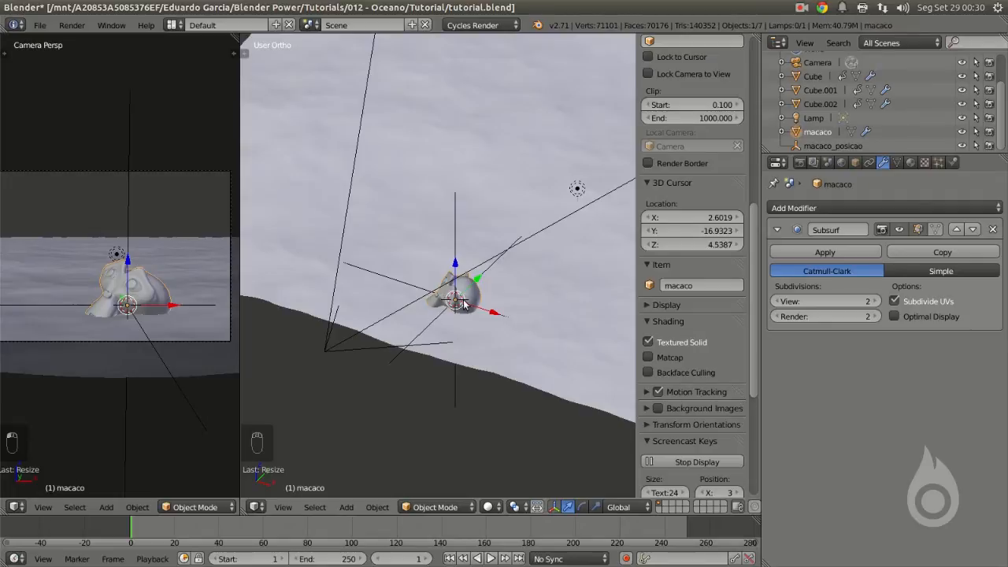
# Step: Parent the monkey head to the macaco_posicao empty using the Object option
pyautogui.scroll(3, 463, 299)
pyautogui.keyDown('shift'); pyautogui.rightClick(469, 157); pyautogui.keyUp('shift')
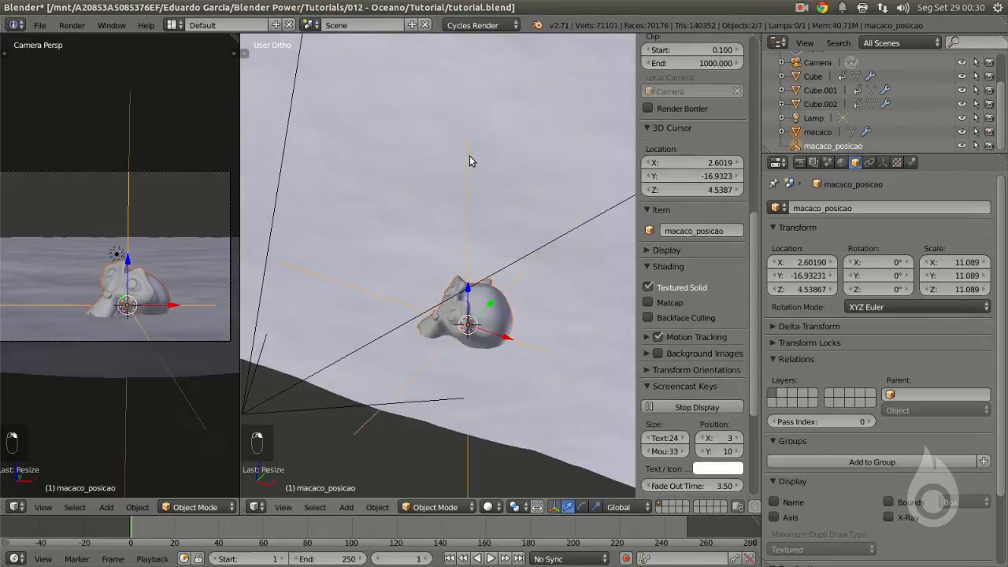
pyautogui.hotkey('ctrl', 'p')
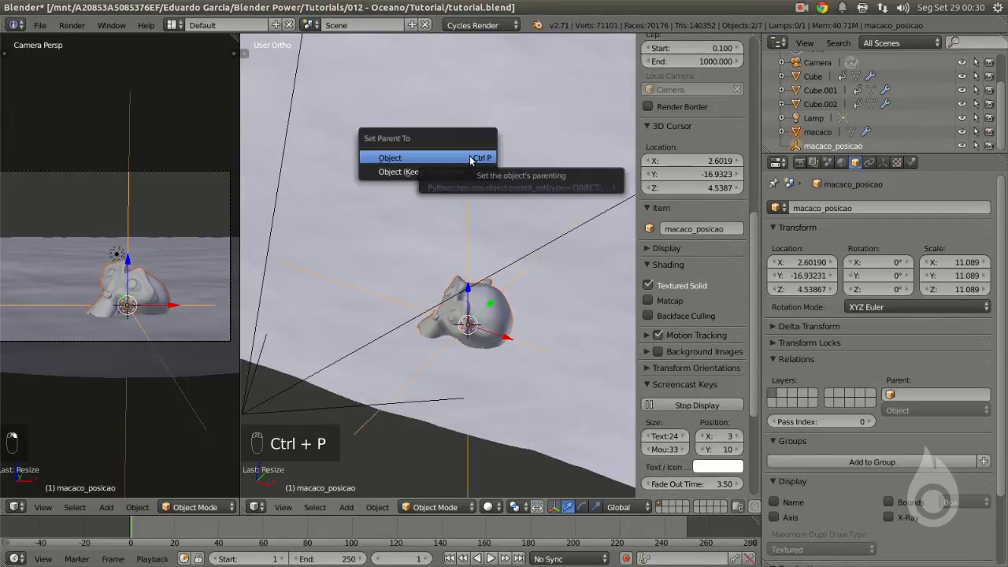
pyautogui.click(469, 157)
# Step: Try moving the macaco_posicao empty to check that the monkey head follows it, and deselect everything
pyautogui.rightClick(467, 203)
pyautogui.rightClick(465, 204)
pyautogui.press('g')
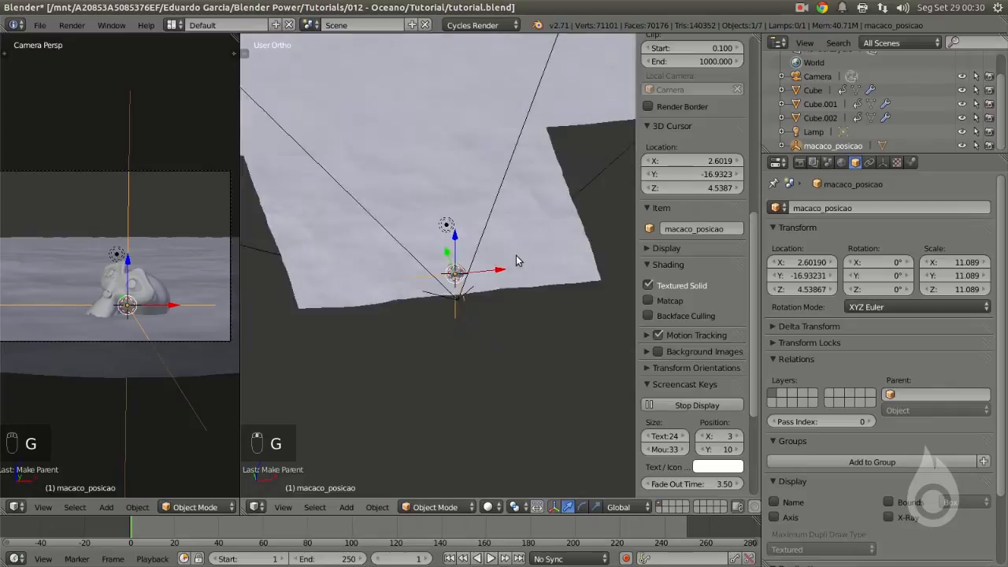
pyautogui.click(516, 256)
pyautogui.press('a')
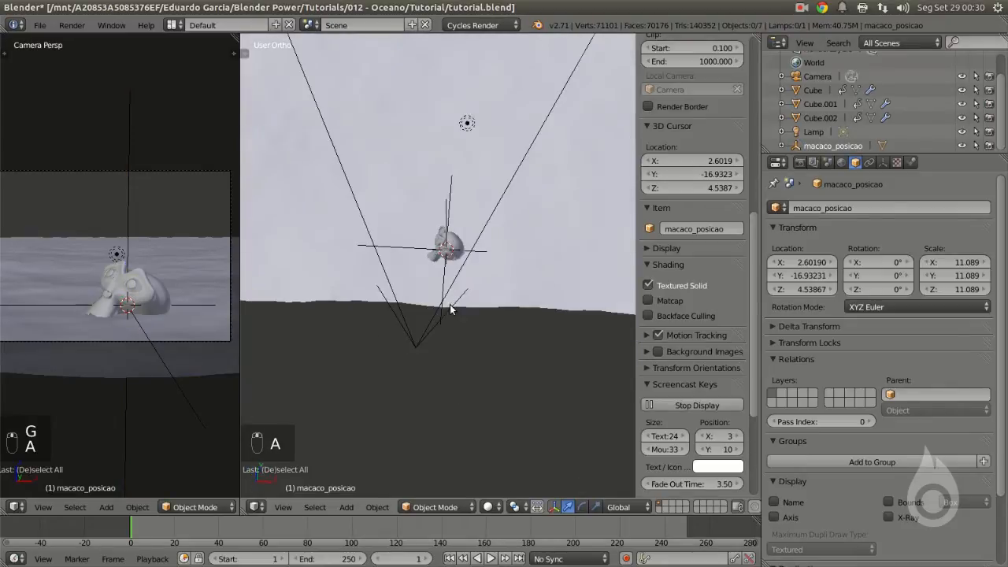
pyautogui.moveTo(471, 302); pyautogui.dragTo(468, 161, button='middle')
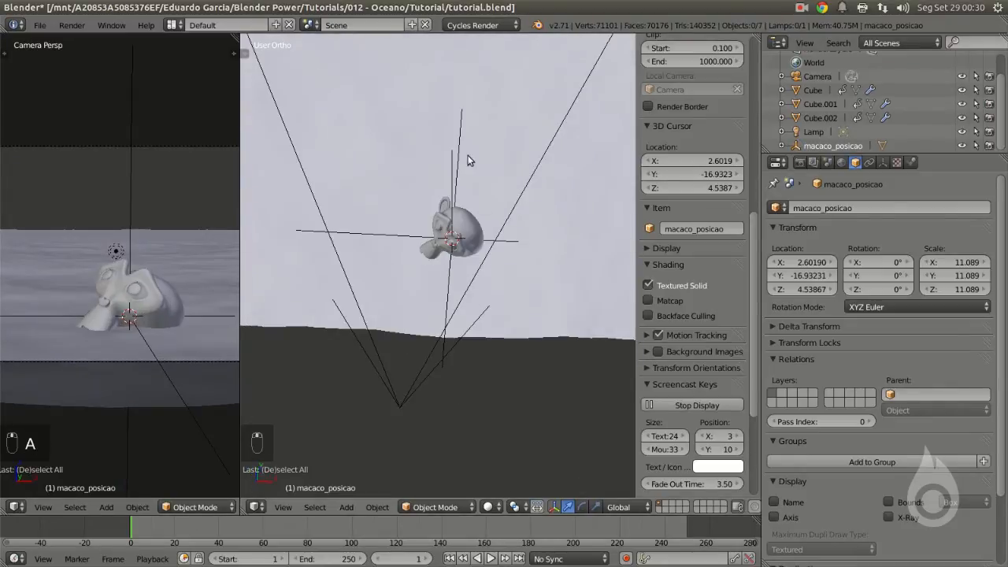
# Step: Add a mesh cylinder at the monkey head's position, scale it up about 4 times, and check in wireframe that it encloses the head
pyautogui.rightClick(474, 214)
pyautogui.scroll(-4, 464, 258)
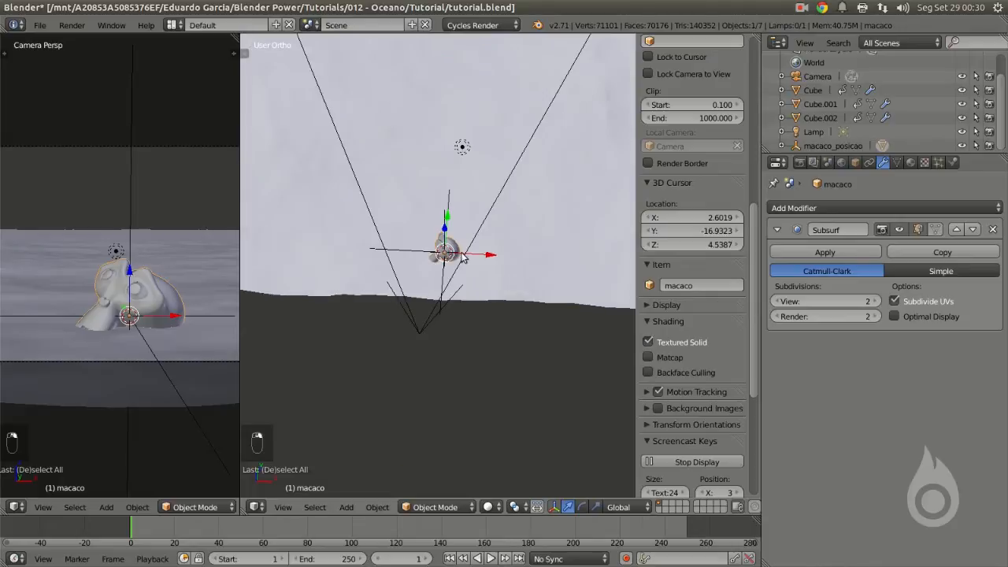
pyautogui.scroll(2, 462, 260)
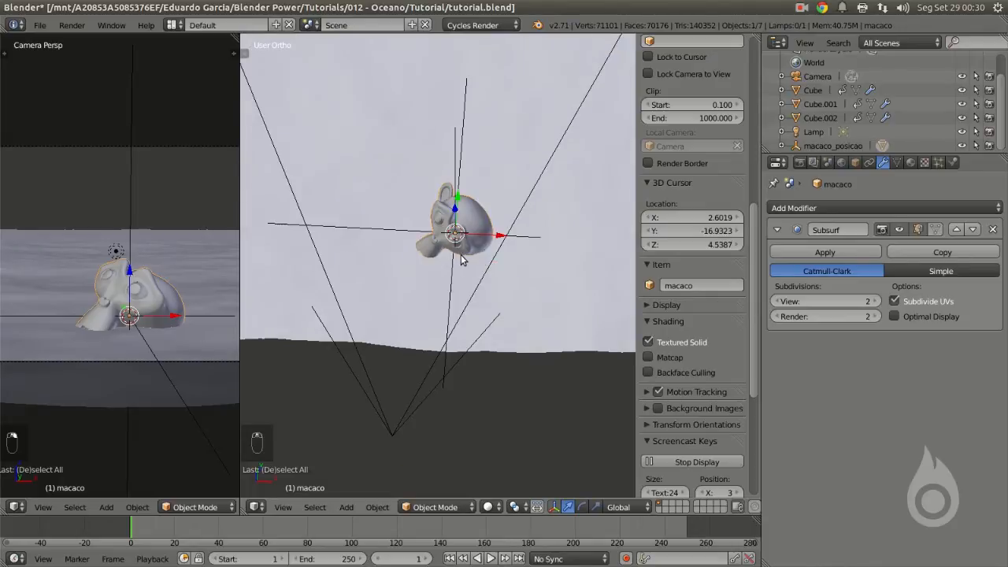
pyautogui.scroll(-3, 458, 296)
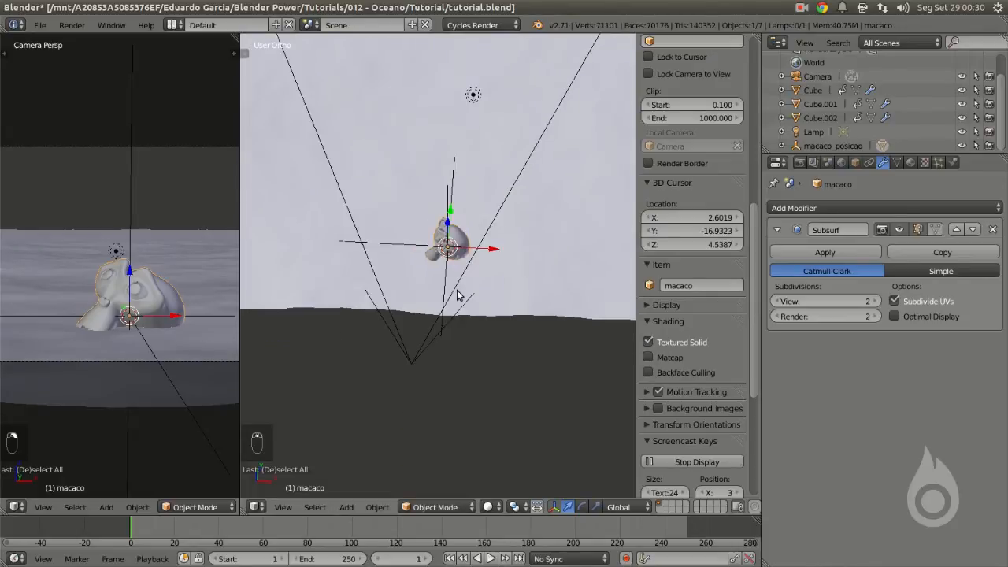
pyautogui.hotkey('shift', 'a')
pyautogui.moveTo(457, 189)
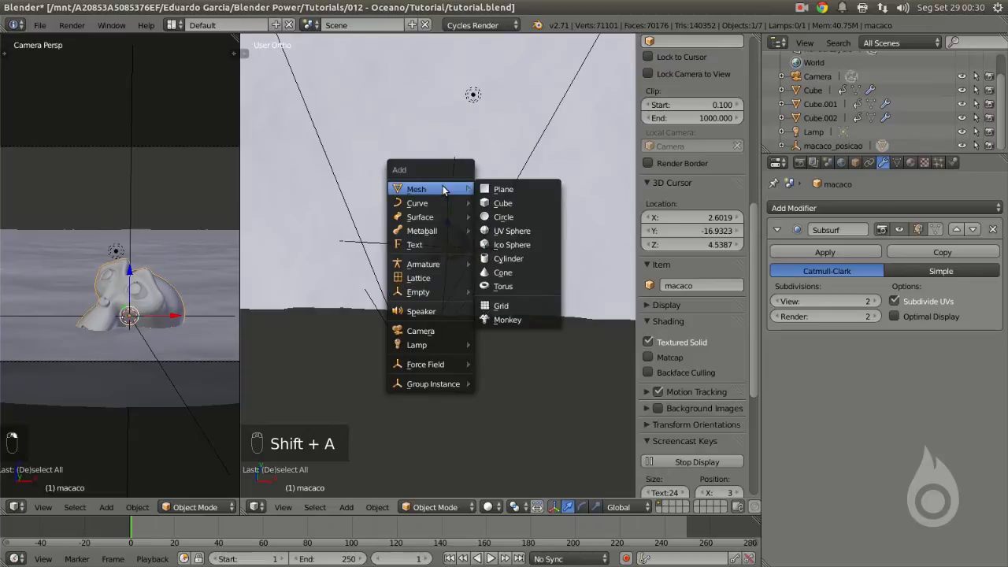
pyautogui.click(508, 258)
pyautogui.press('s')
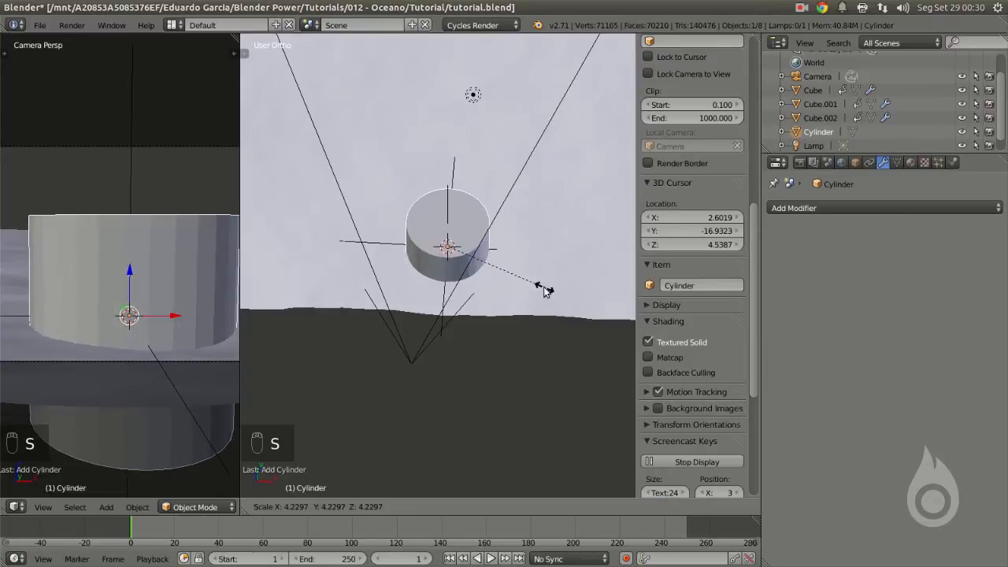
pyautogui.click(538, 285)
pyautogui.press('KP_7')
pyautogui.press('z')
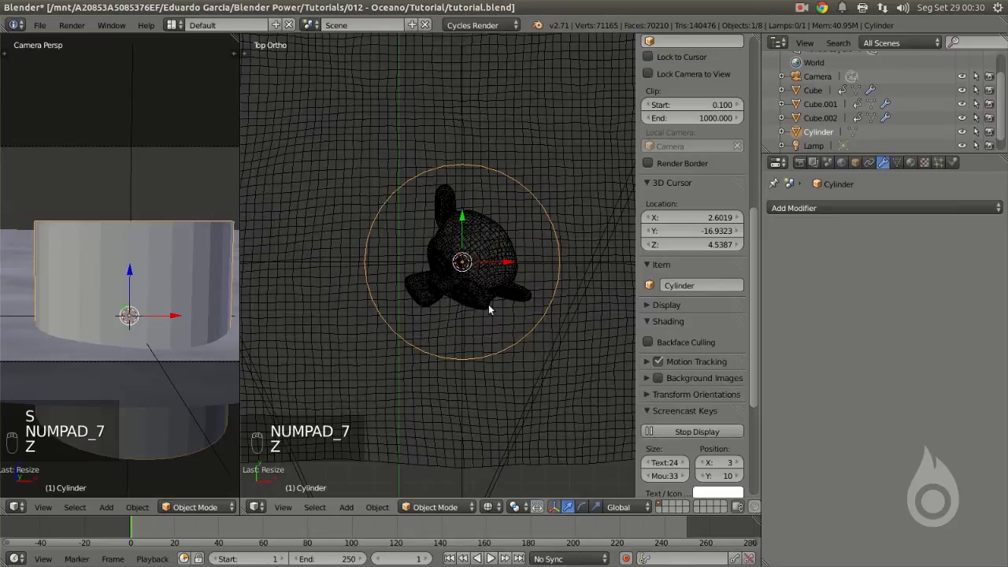
pyautogui.moveTo(489, 308); pyautogui.dragTo(450, 263, button='middle')
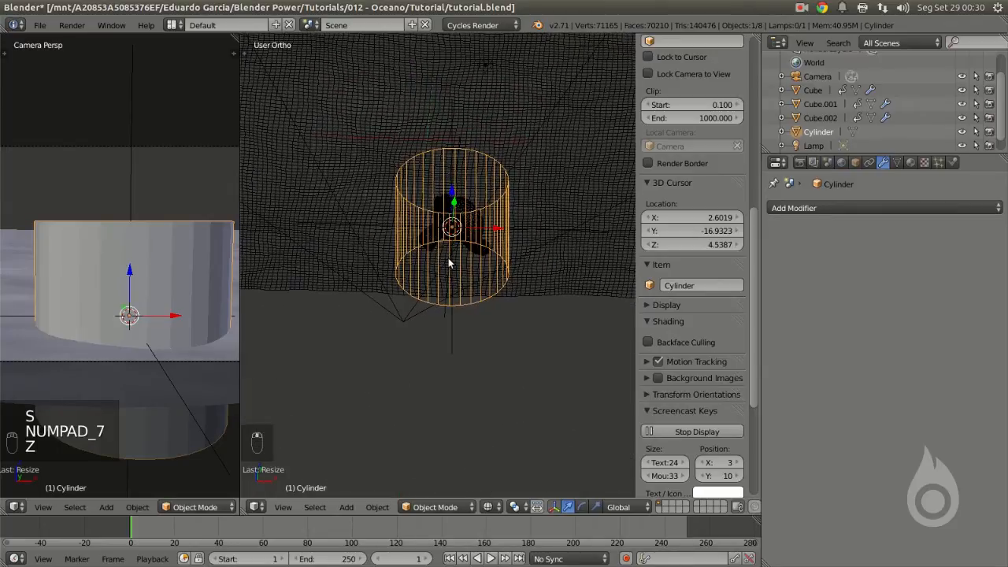
# Step: Rename the new cylinder as macaco_posicao_cilindro
pyautogui.doubleClick(819, 133)
pyautogui.write('mare')
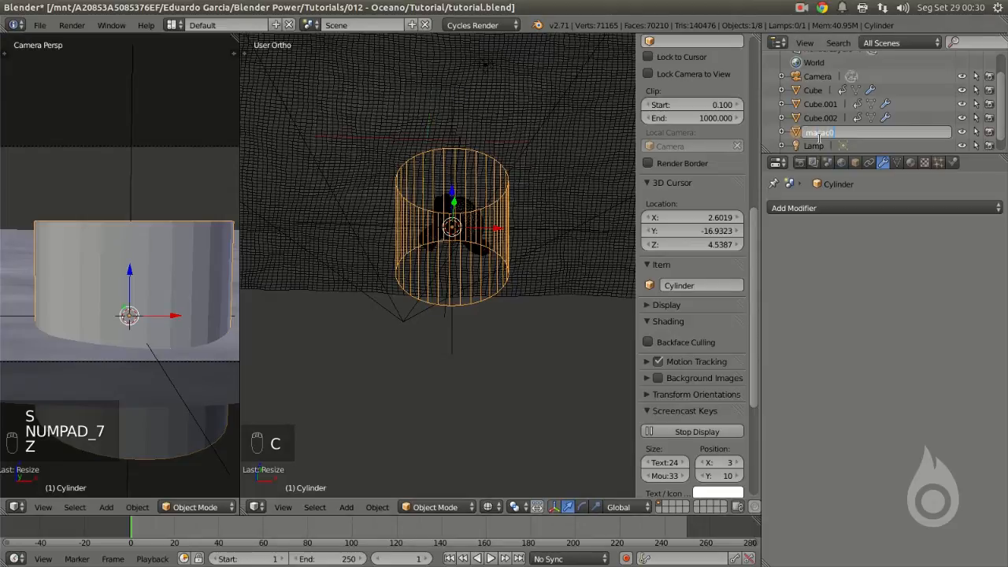
pyautogui.write('o')
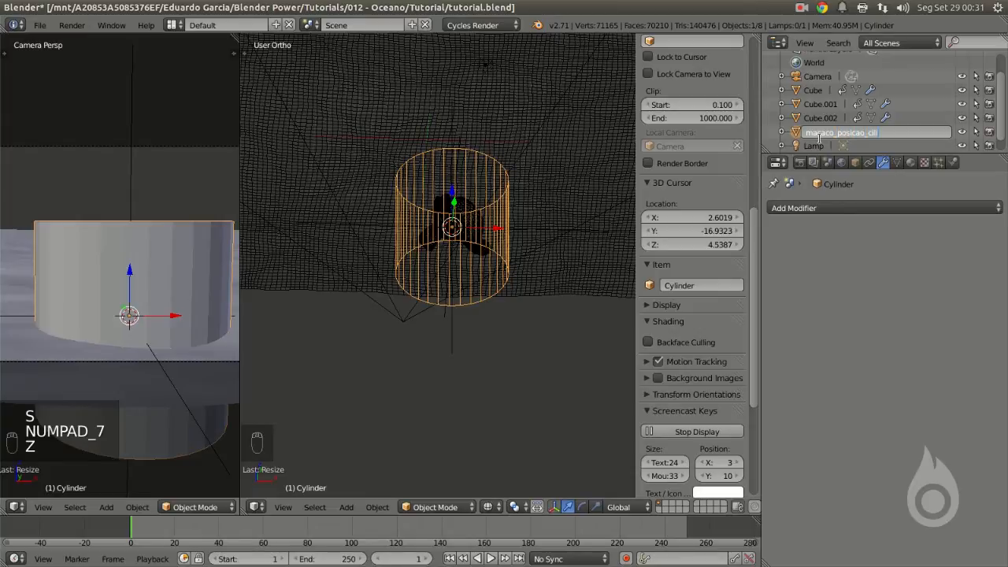
pyautogui.write('o')
pyautogui.press('Return')
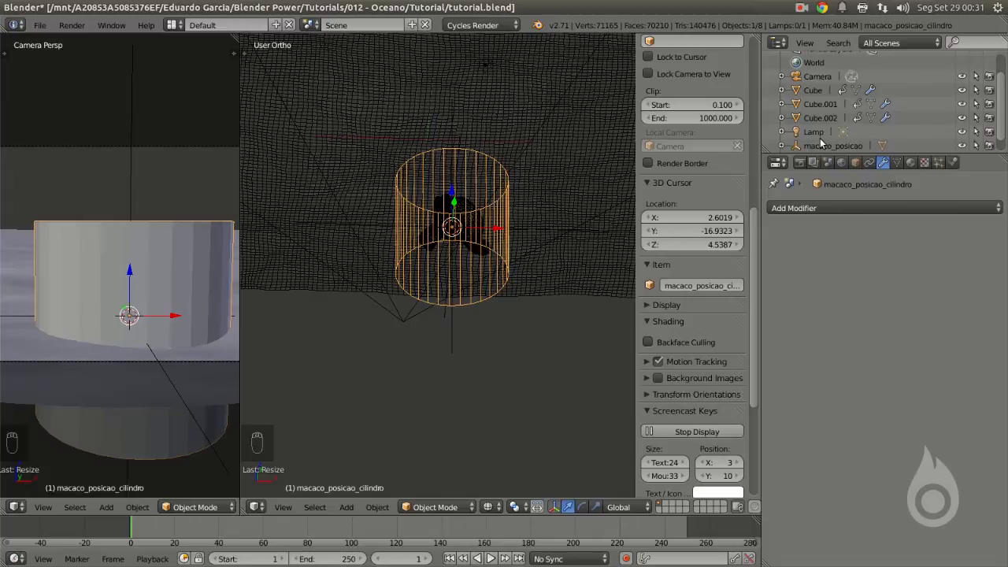
pyautogui.scroll(-1, 819, 134)
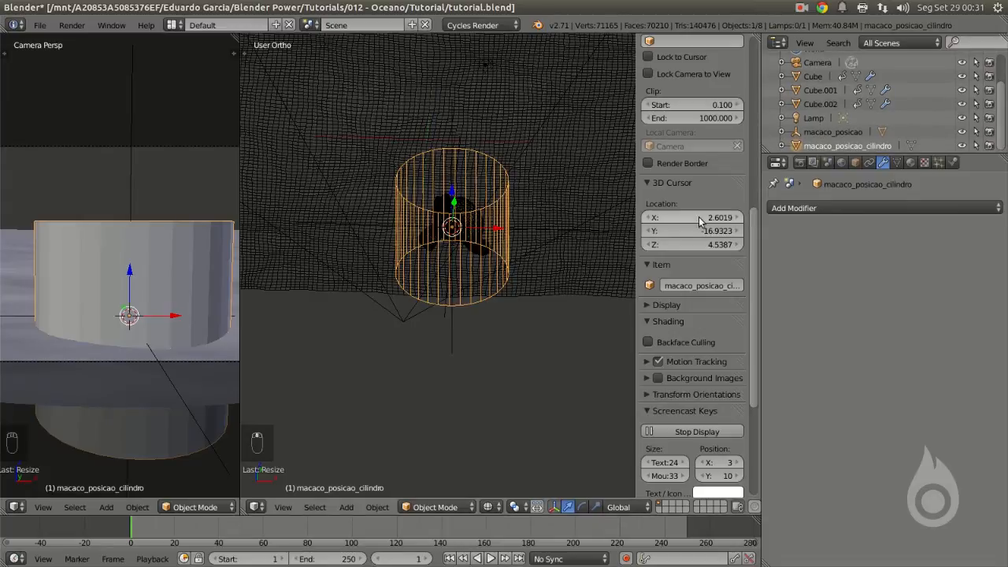
# Step: Return the viewport to solid shading, select the original ocean object and rename it as Mar
pyautogui.scroll(-4, 514, 265)
pyautogui.press('z')
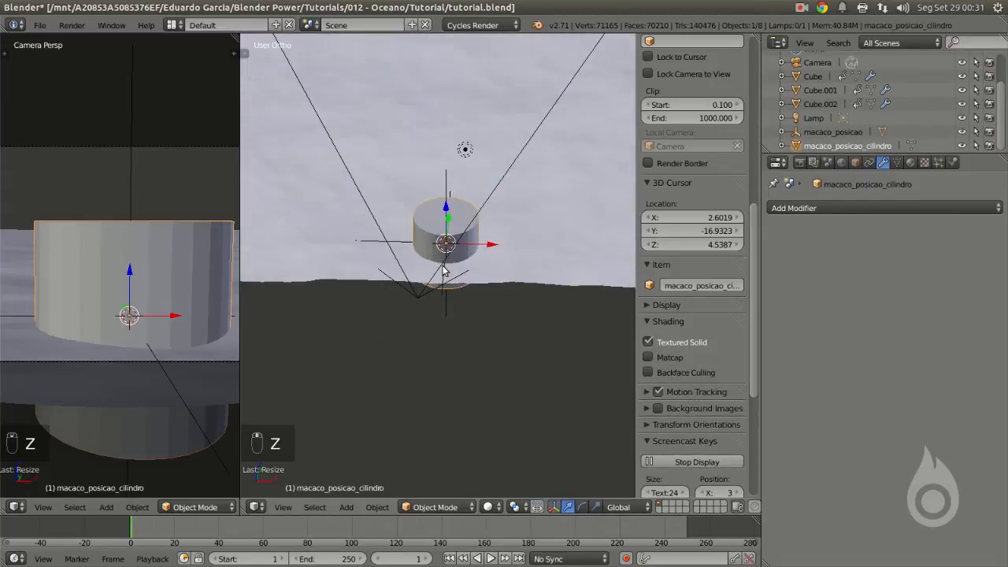
pyautogui.moveTo(548, 227); pyautogui.dragTo(487, 245, button='middle')
pyautogui.rightClick(488, 244)
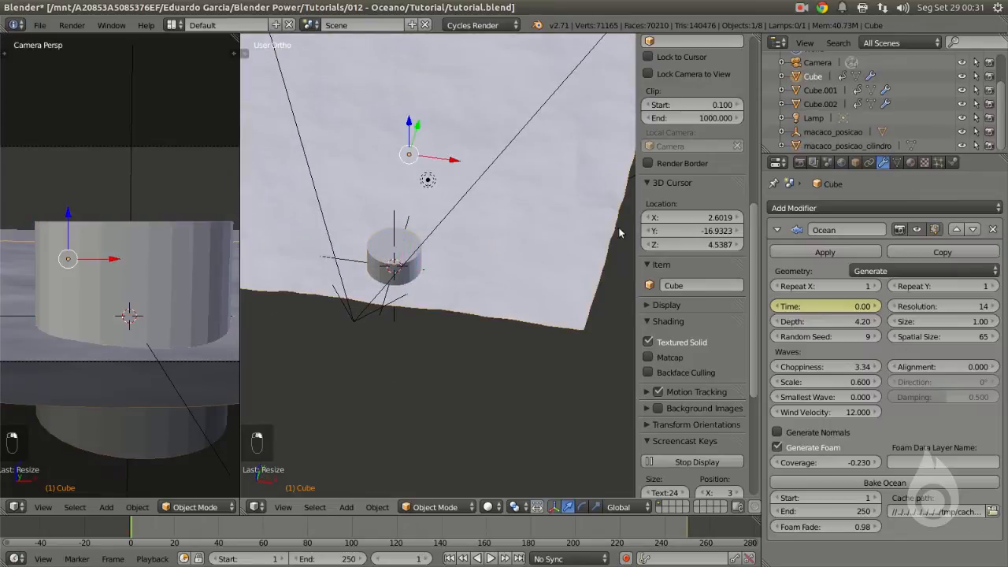
pyautogui.doubleClick(816, 76)
pyautogui.write('Mar')
pyautogui.press('Return')
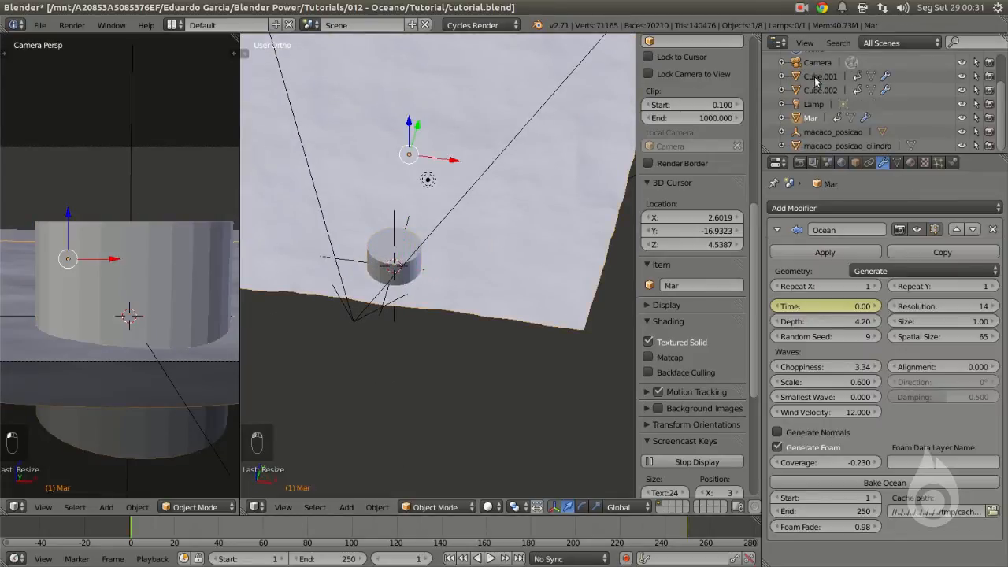
# Step: Enable Dynamic Paint physics on the Mar ocean and add a canvas to it
pyautogui.click(953, 162)
pyautogui.click(830, 270)
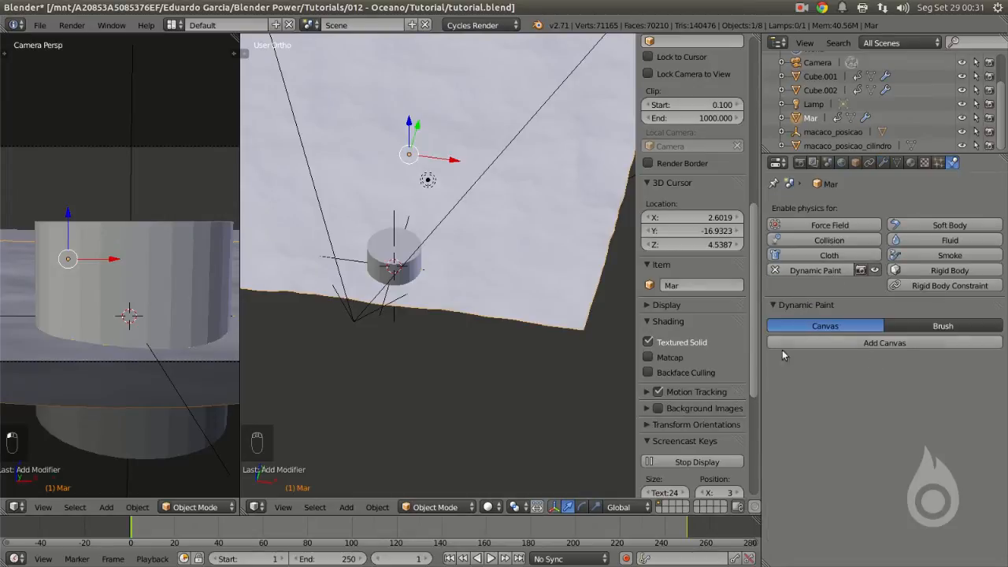
pyautogui.click(884, 345)
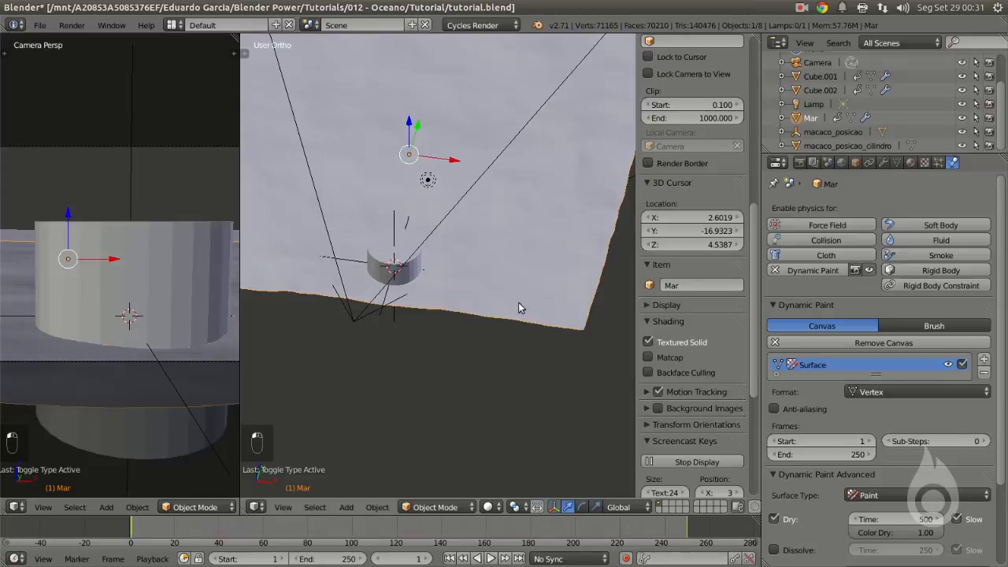
# Step: Select the macaco_posicao_cilindro cylinder and enable Dynamic Paint physics on it
pyautogui.scroll(5, 458, 266)
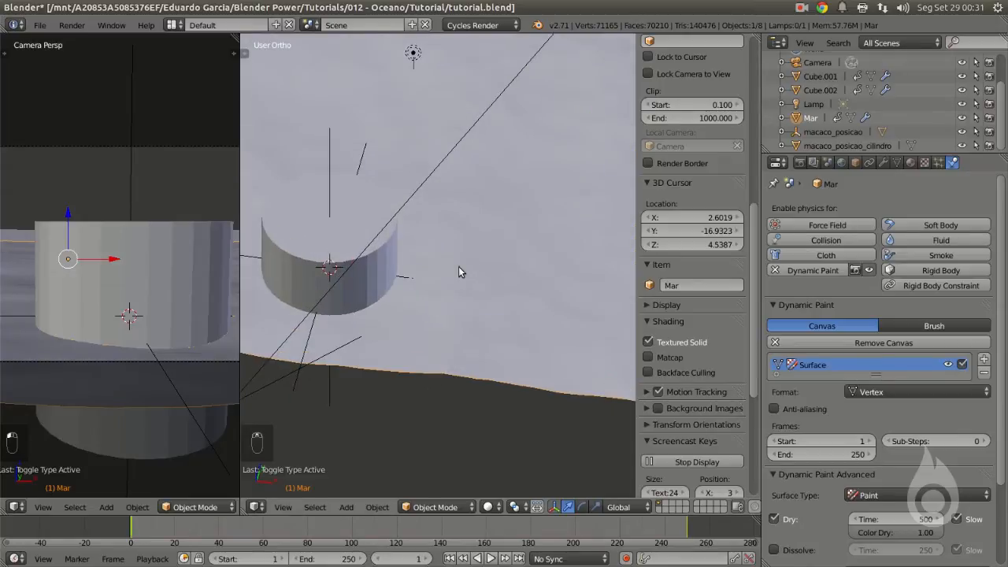
pyautogui.scroll(-4, 459, 266)
pyautogui.keyDown('shift'); pyautogui.moveTo(477, 264); pyautogui.dragTo(490, 256, button='middle'); pyautogui.keyUp('shift')
pyautogui.scroll(1, 490, 257)
pyautogui.scroll(2, 491, 258)
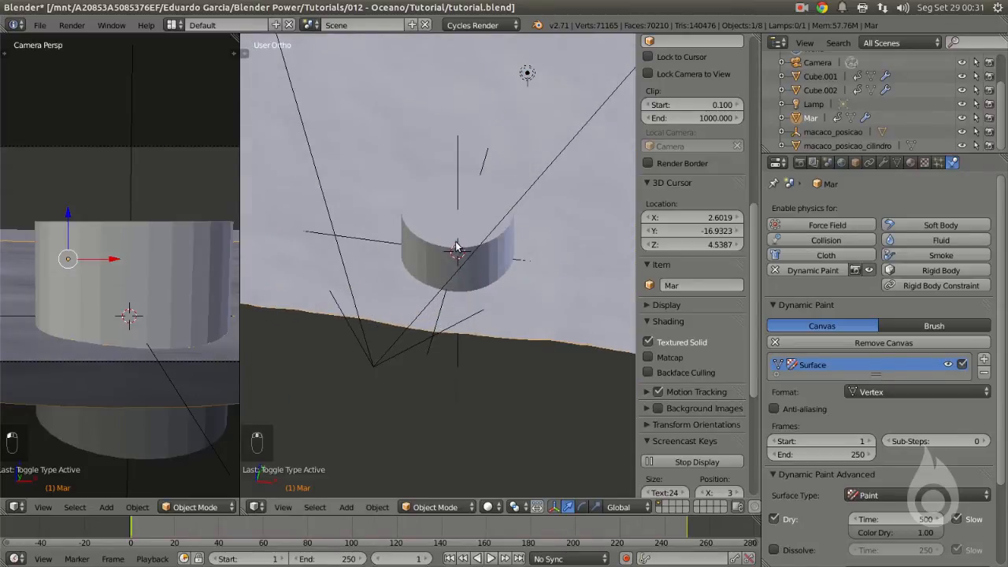
pyautogui.scroll(-4, 839, 357)
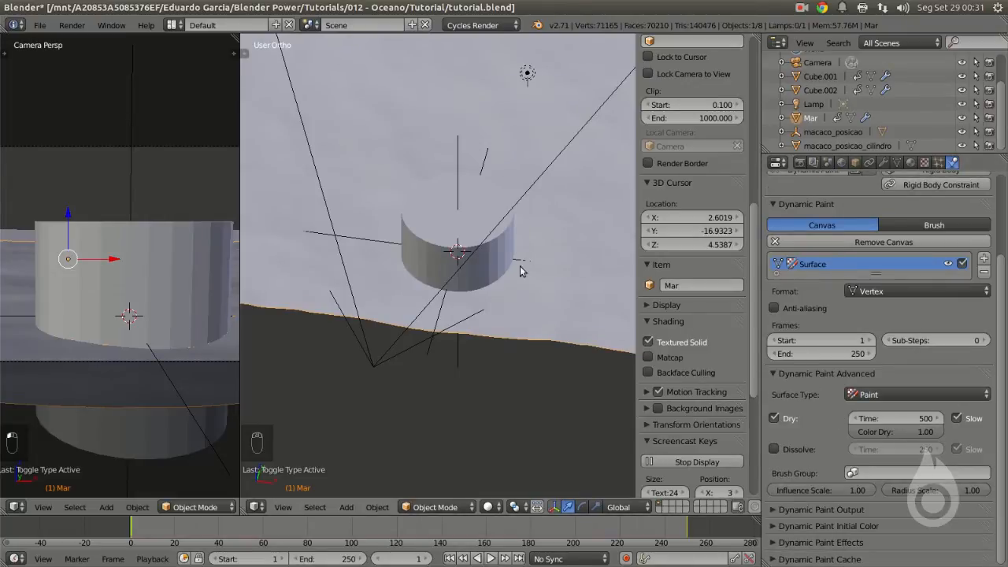
pyautogui.rightClick(449, 255)
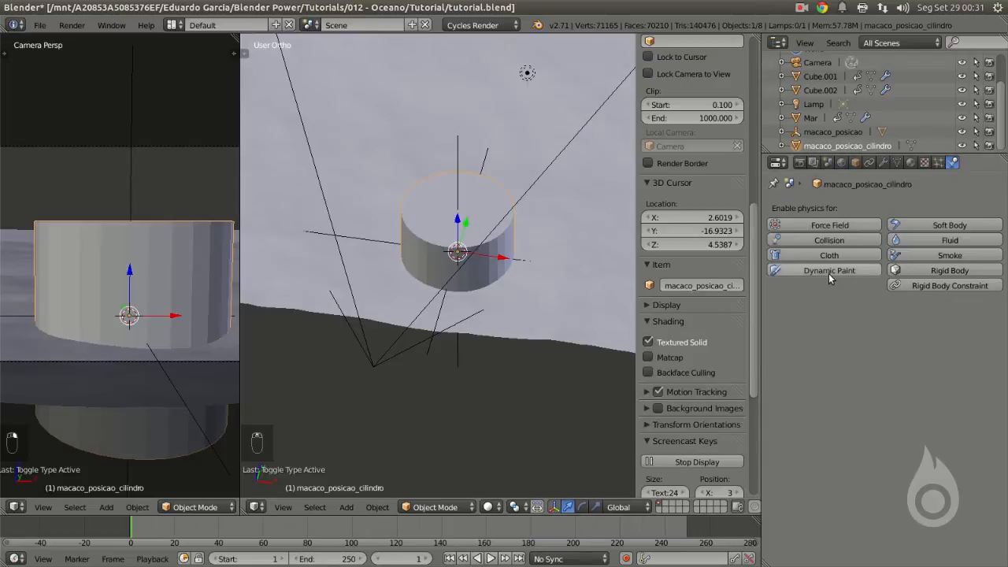
pyautogui.click(830, 272)
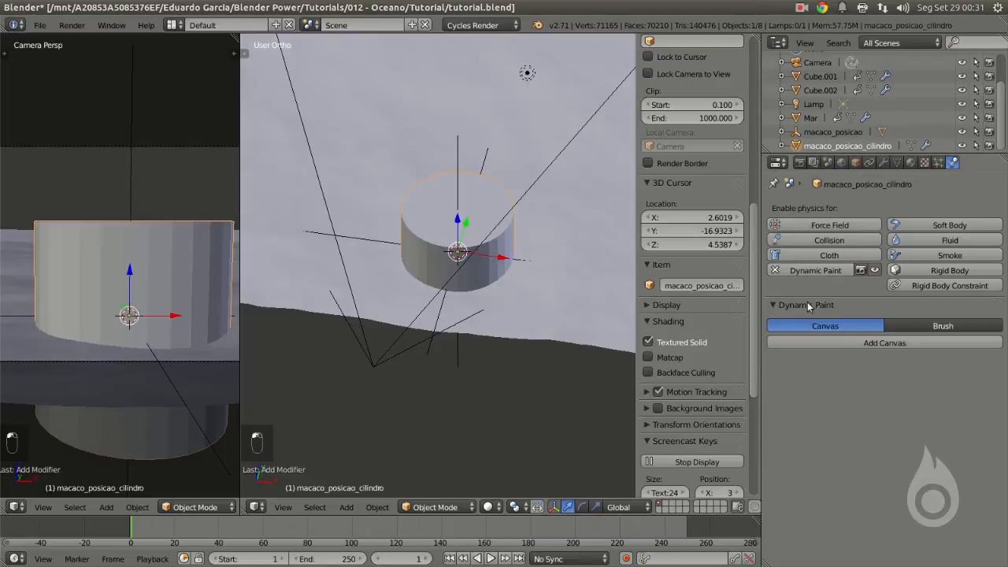
# Step: Make macaco_posicao_cilindro a Dynamic Paint brush
pyautogui.click(942, 328)
pyautogui.click(827, 343)
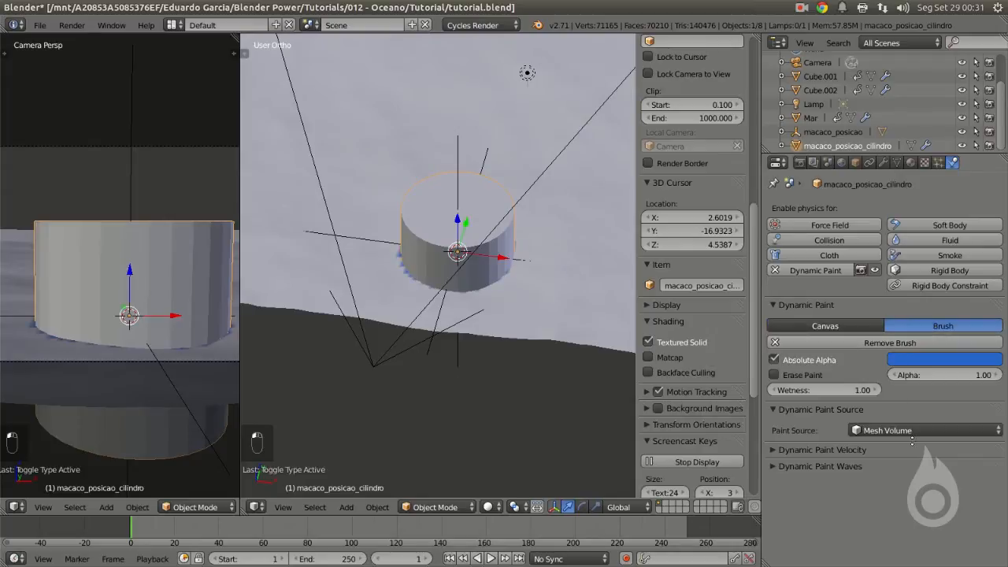
pyautogui.scroll(8, 478, 296)
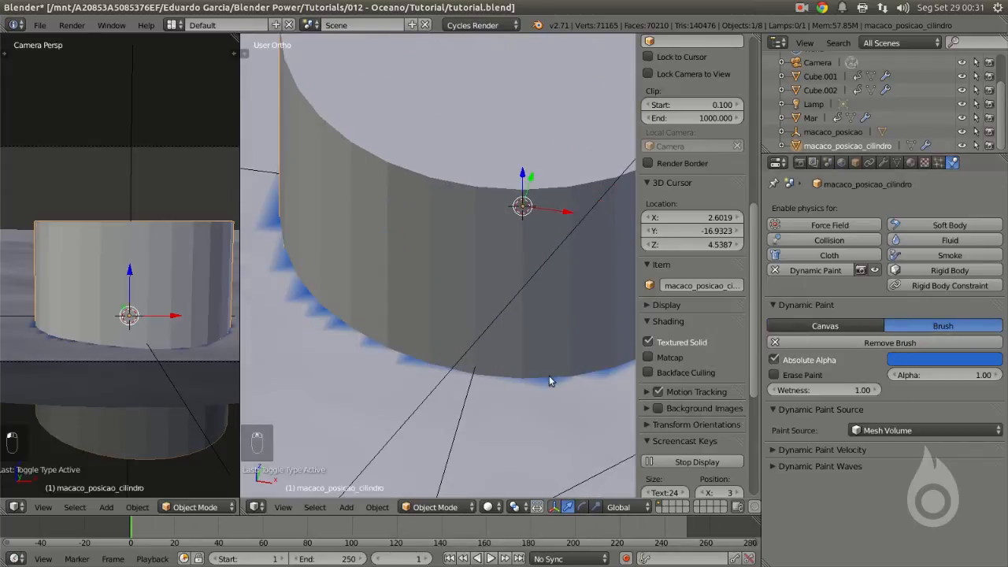
pyautogui.scroll(-4, 348, 323)
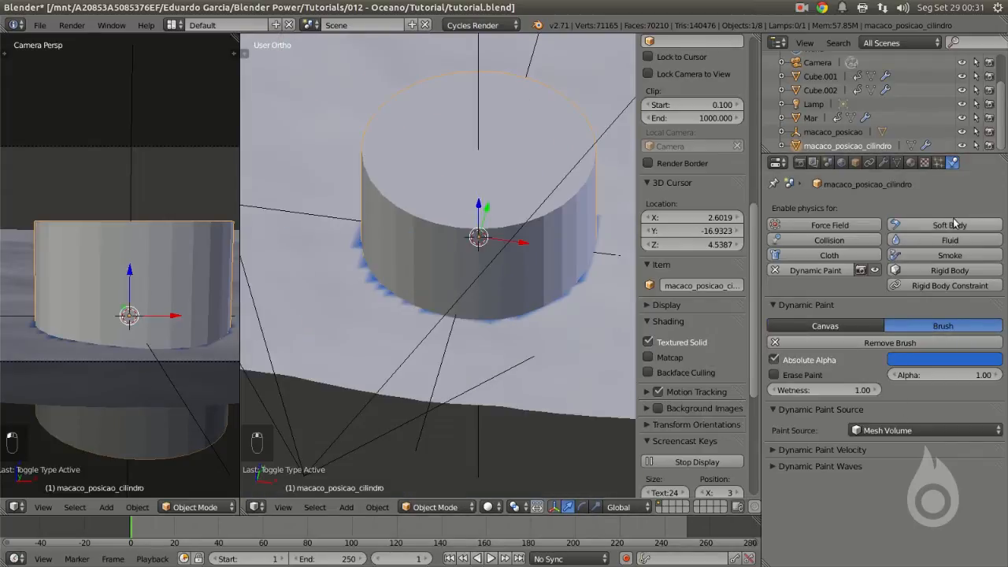
# Step: Set the cylinder's maximum draw type to Bounds and enable bounds display with the Cylinder shape
pyautogui.click(856, 162)
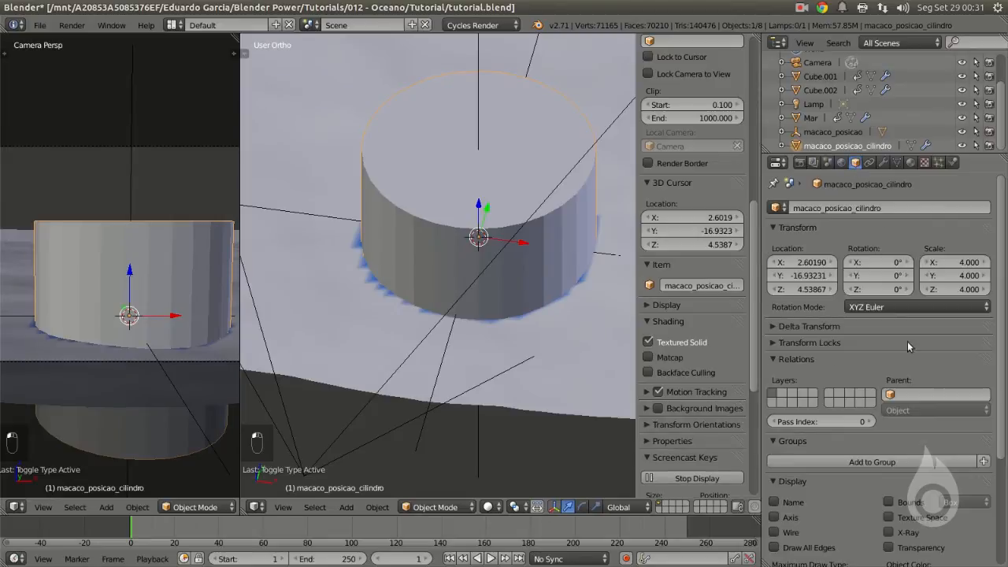
pyautogui.scroll(-5, 839, 285)
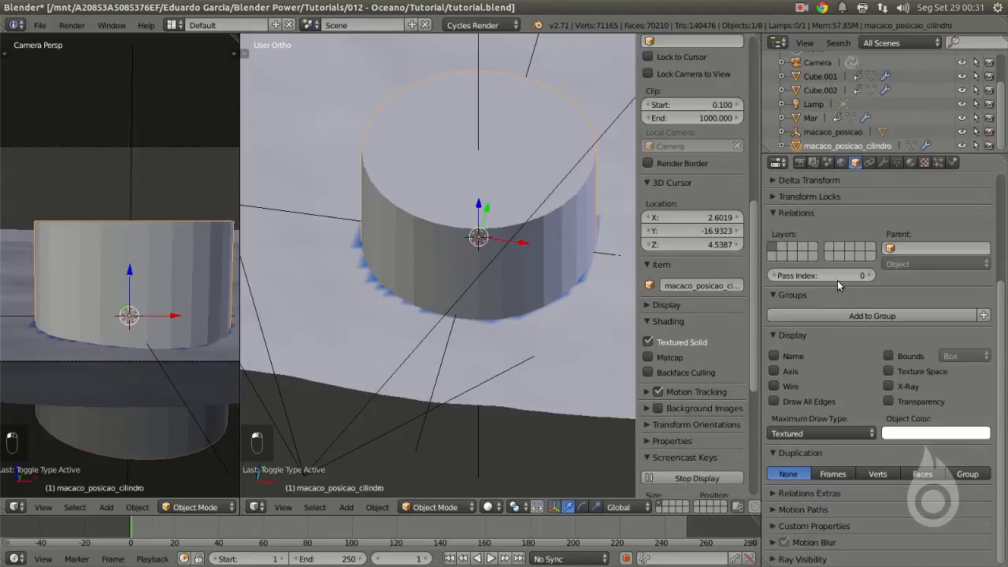
pyautogui.click(785, 434)
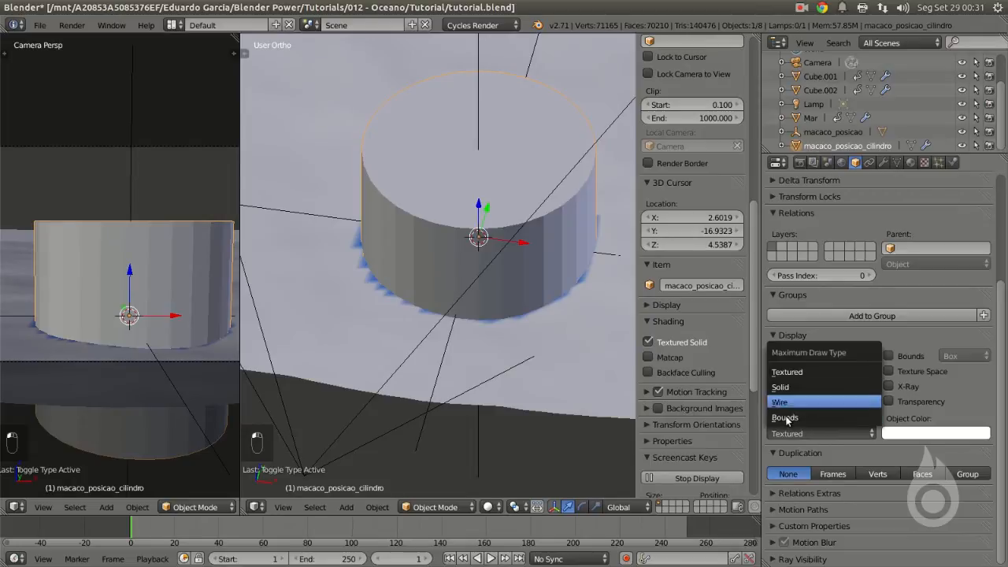
pyautogui.click(787, 418)
pyautogui.click(889, 356)
pyautogui.click(958, 357)
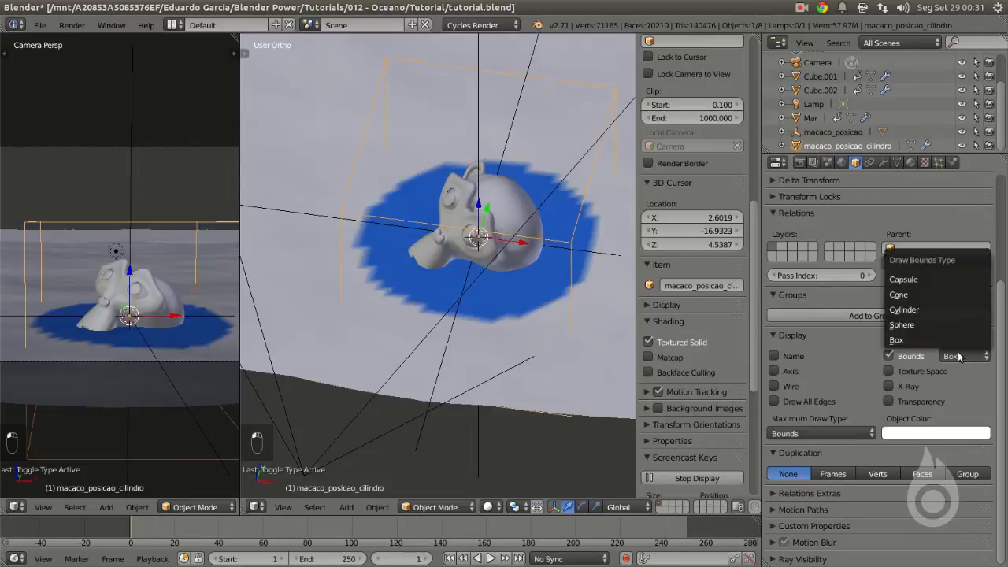
pyautogui.click(905, 310)
# Step: Try moving the cylinder brush away from the monkey head to test its paint on the sea
pyautogui.scroll(-1, 398, 234)
pyautogui.scroll(-3, 398, 229)
pyautogui.moveTo(398, 229); pyautogui.dragTo(523, 270, button='middle')
pyautogui.scroll(3, 532, 274)
pyautogui.scroll(-2, 518, 242)
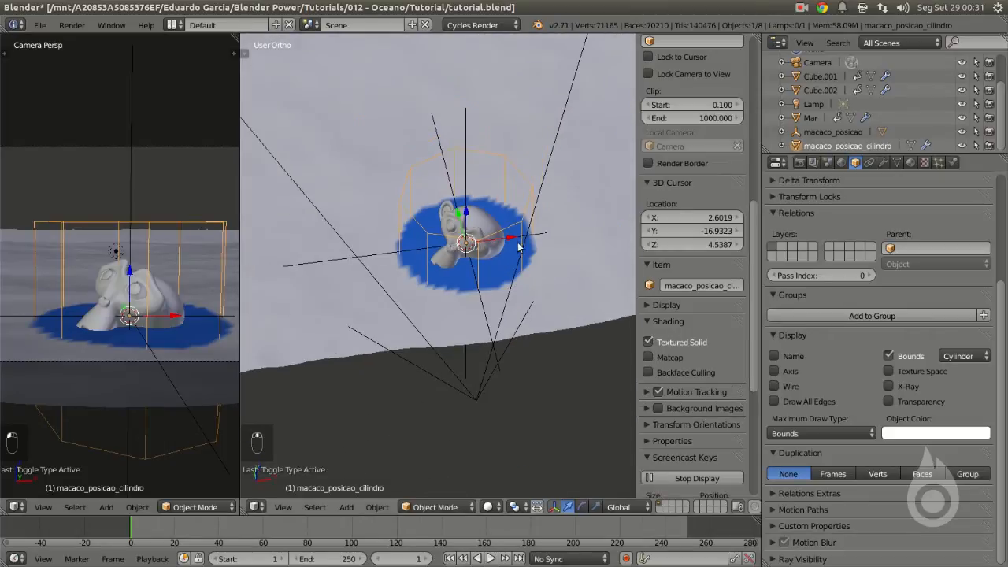
pyautogui.rightClick(518, 225)
pyautogui.rightClick(397, 222)
pyautogui.press('g')
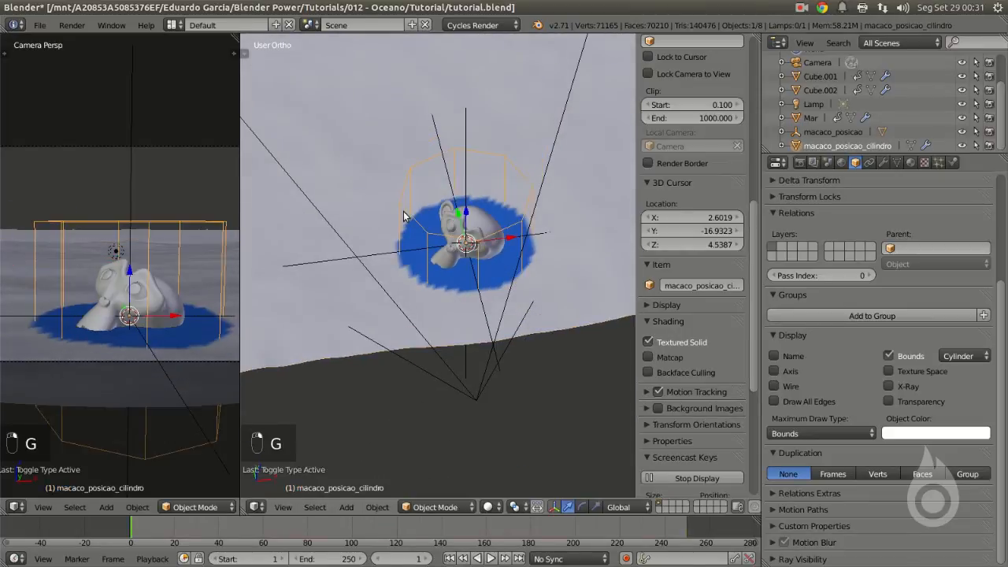
pyautogui.press('g')
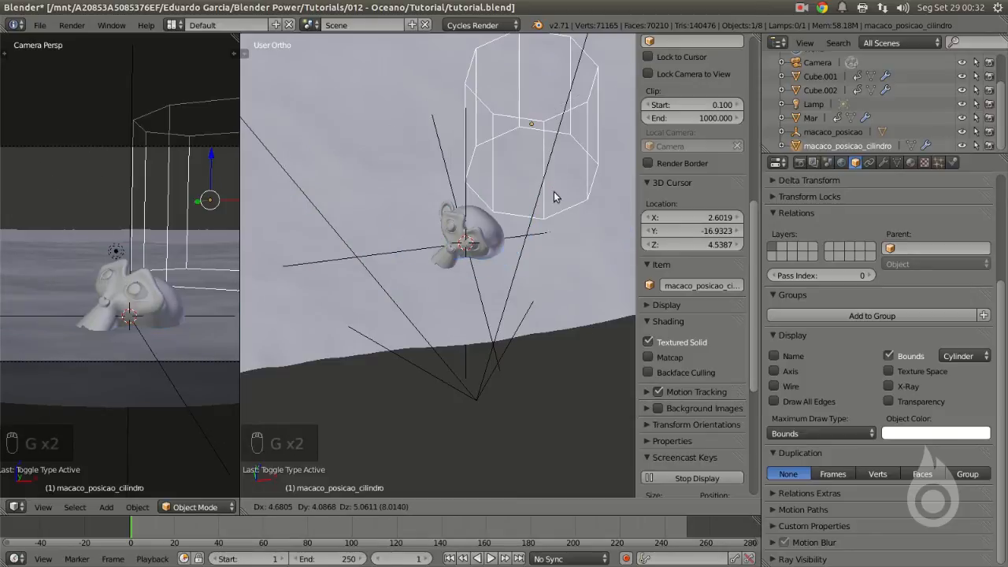
pyautogui.rightClick(451, 229)
pyautogui.scroll(-5, 530, 246)
pyautogui.moveTo(531, 247); pyautogui.dragTo(476, 270, button='middle')
pyautogui.scroll(3, 476, 269)
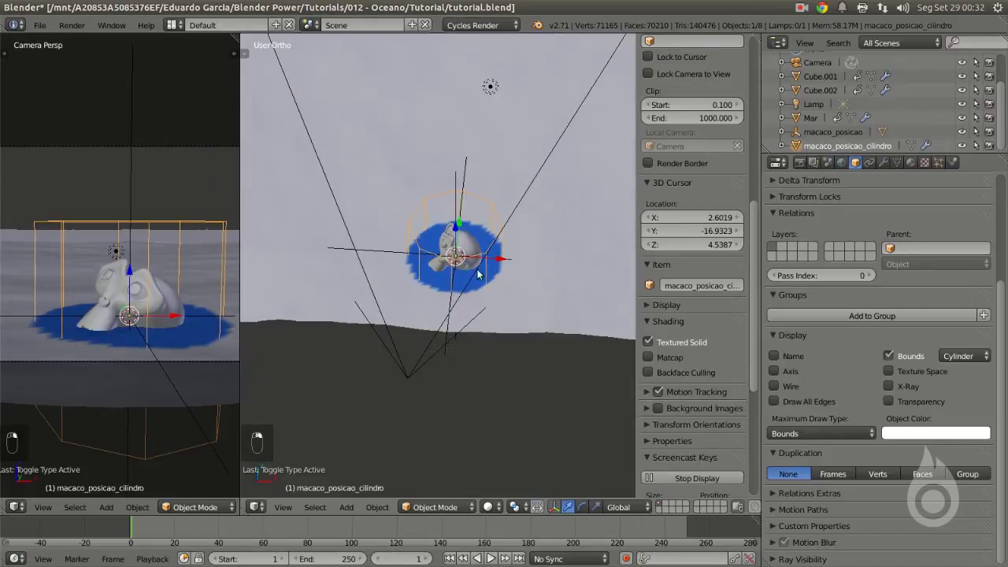
# Step: Change the Dynamic Paint canvas surface type of the Mar object to Weight
pyautogui.scroll(2, 472, 280)
pyautogui.scroll(-2, 520, 281)
pyautogui.rightClick(550, 255)
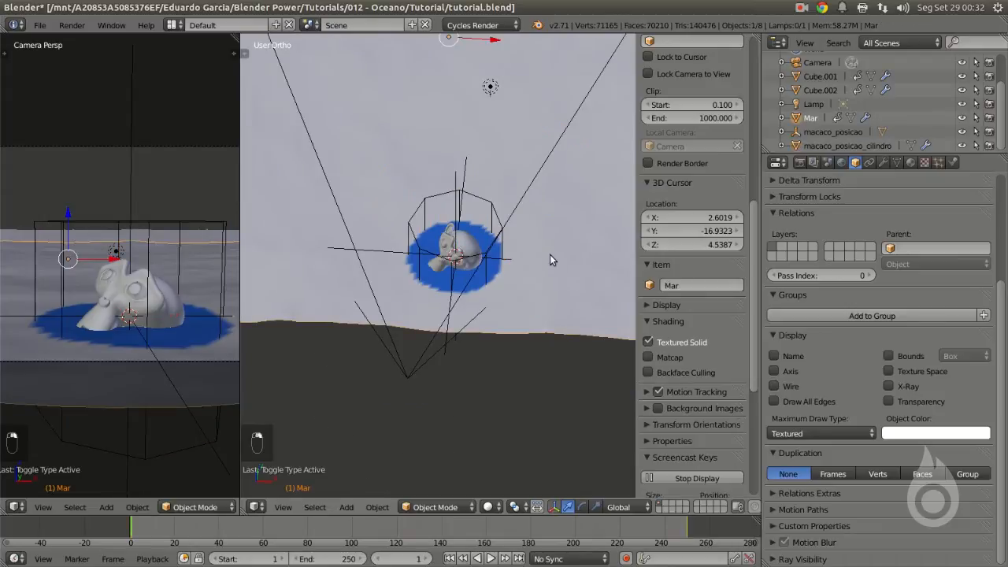
pyautogui.click(953, 163)
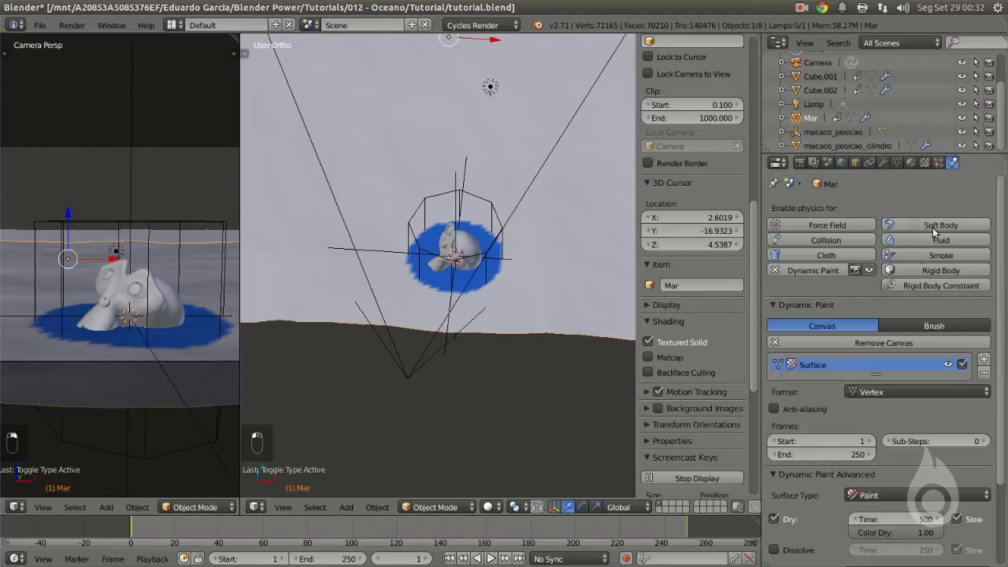
pyautogui.scroll(-3, 878, 375)
pyautogui.scroll(3, 874, 339)
pyautogui.scroll(-3, 872, 303)
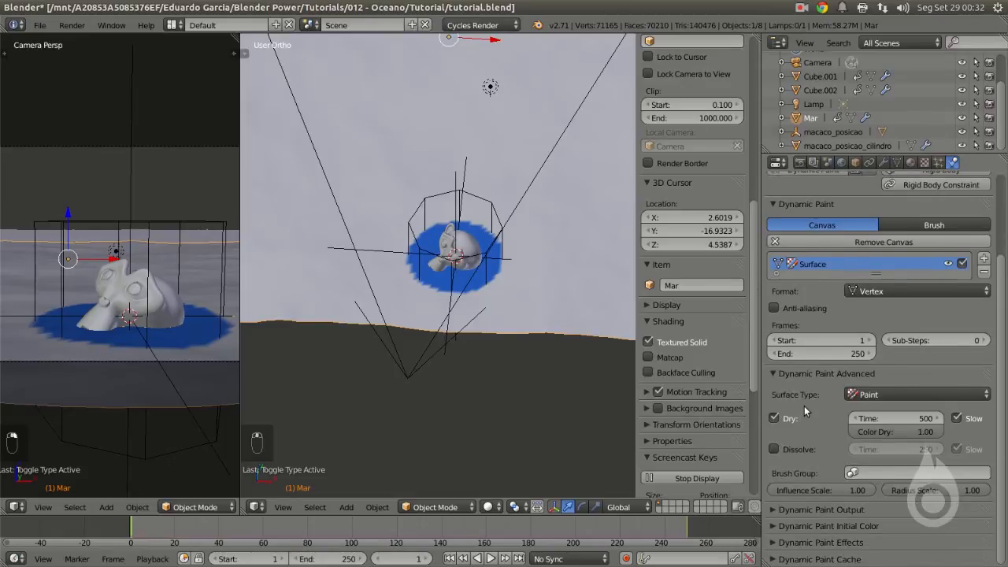
pyautogui.click(866, 400)
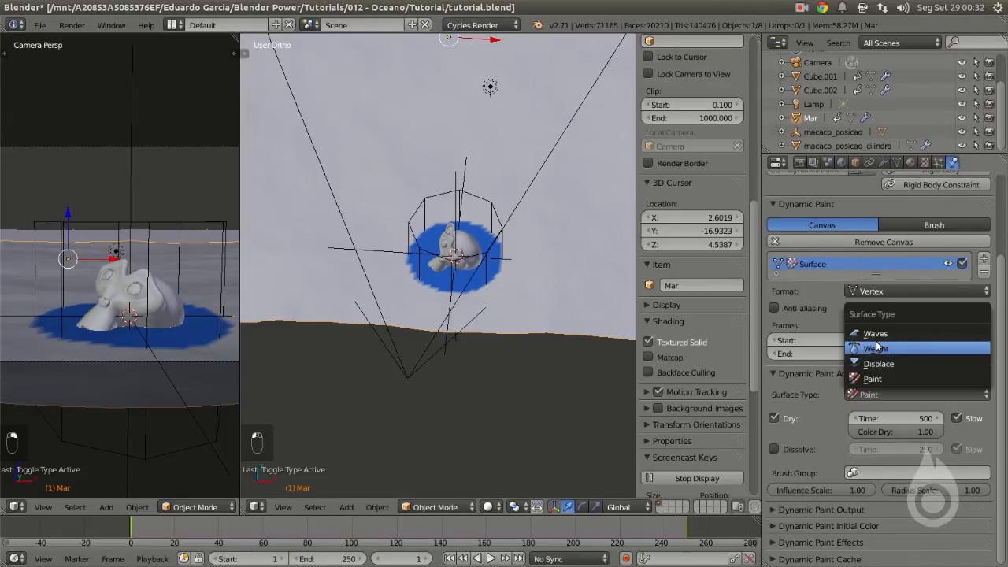
pyautogui.click(876, 347)
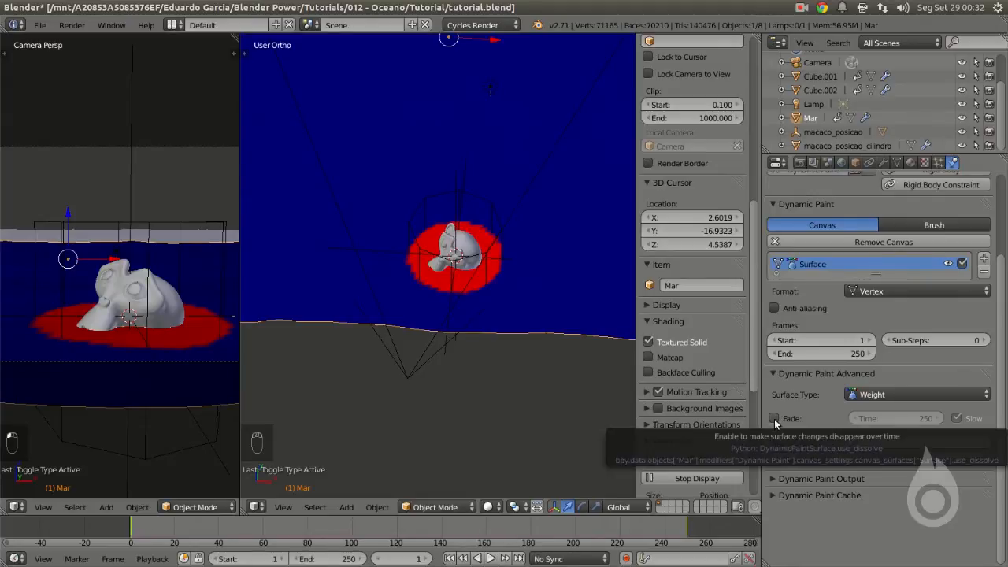
# Step: Play back the animation to check the weight painting on the sea, and return to the starting frame
pyautogui.hotkey('alt', 'a')
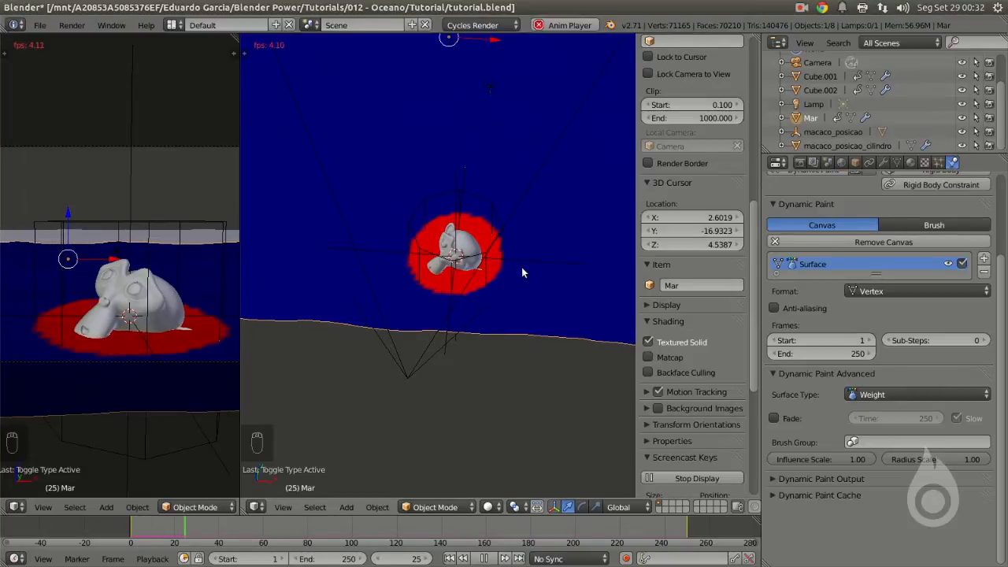
pyautogui.press('Escape')
pyautogui.press('Escape')
pyautogui.press('Escape')
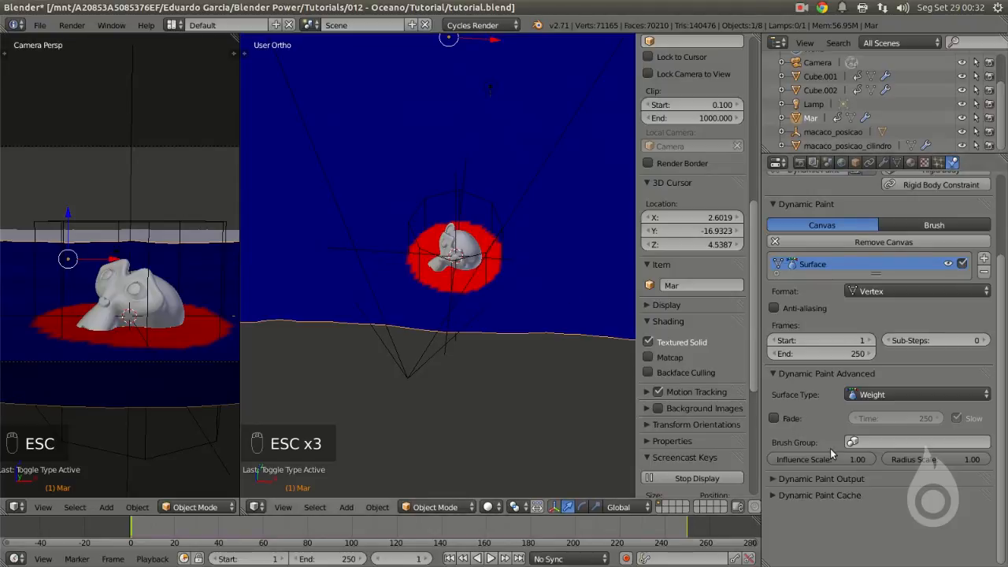
# Step: Add the cylinder around the monkey to a new group named macaco_posicao
pyautogui.scroll(3, 504, 192)
pyautogui.rightClick(539, 135)
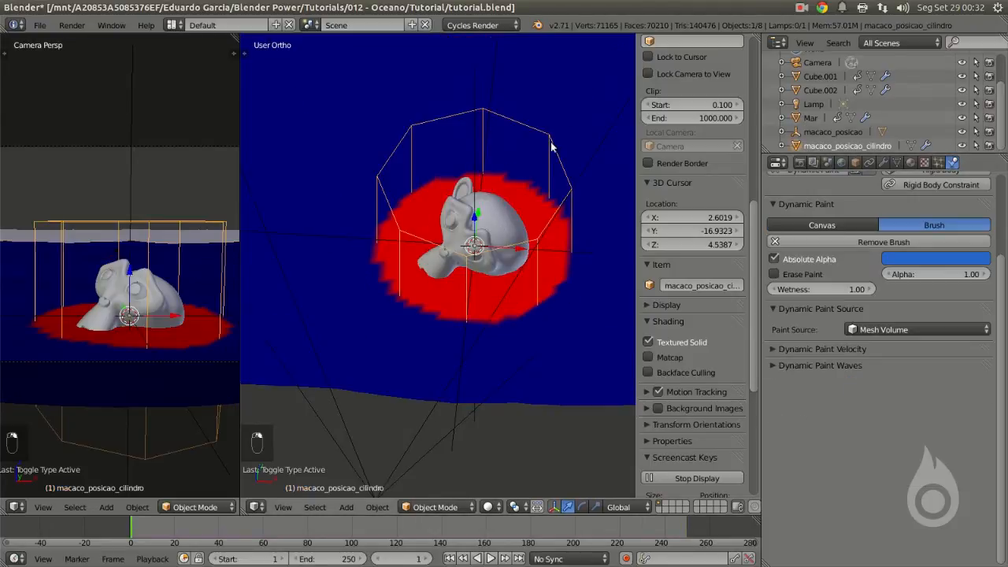
pyautogui.click(856, 162)
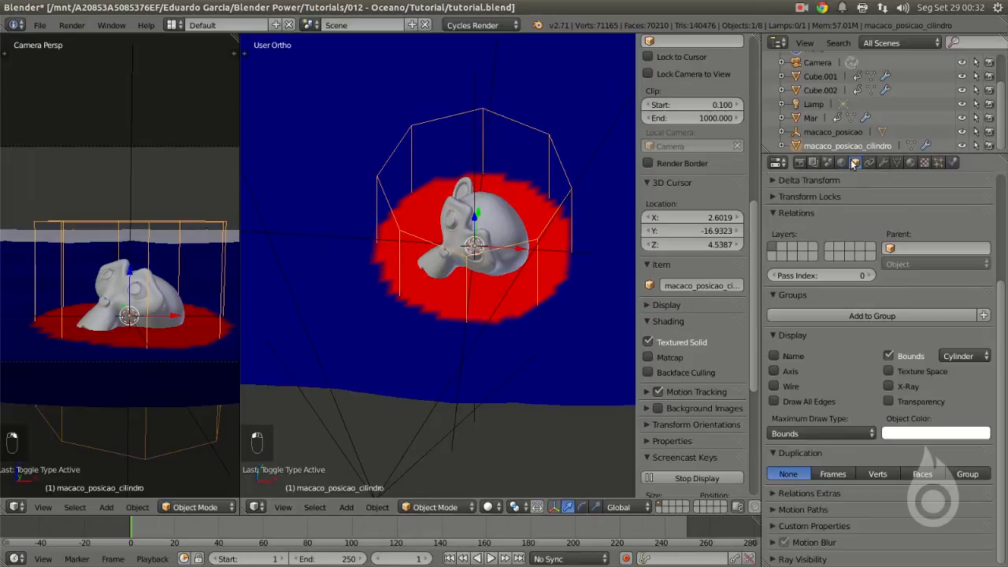
pyautogui.click(888, 316)
pyautogui.click(867, 338)
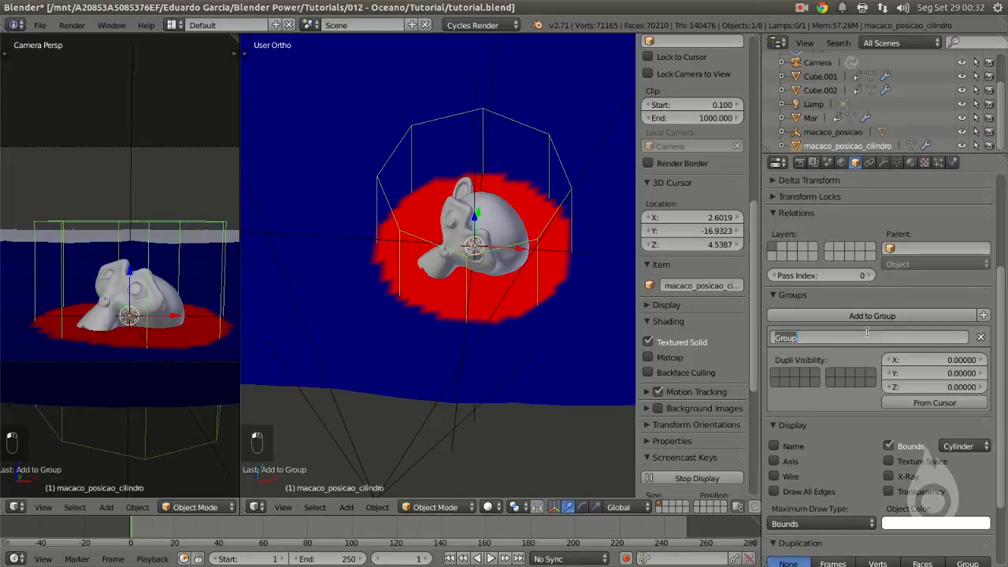
pyautogui.write('macaco_posicao')
pyautogui.press('Return')
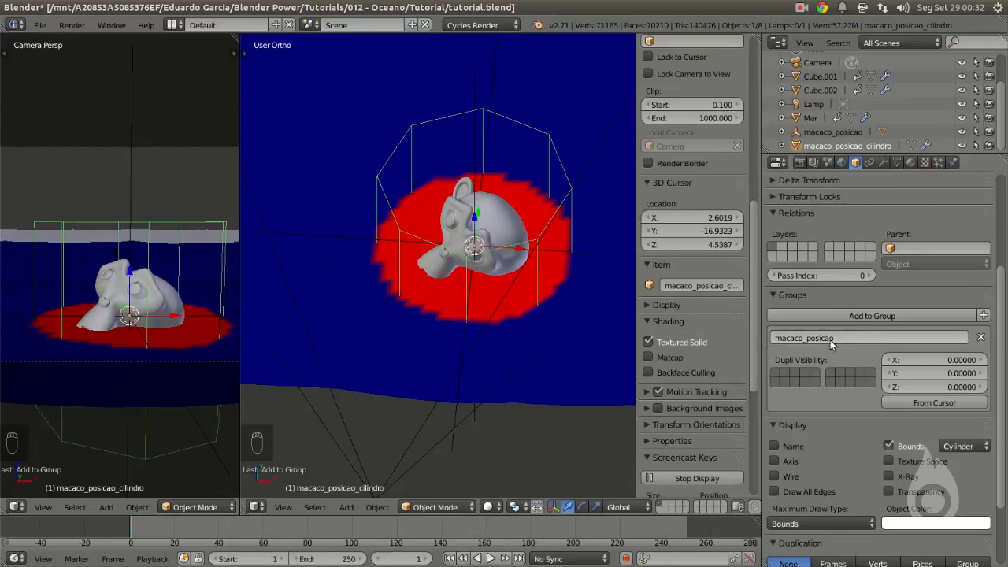
# Step: Assign macaco_posicao as the brush group of the Mar canvas's weight surface
pyautogui.rightClick(600, 161)
pyautogui.click(952, 163)
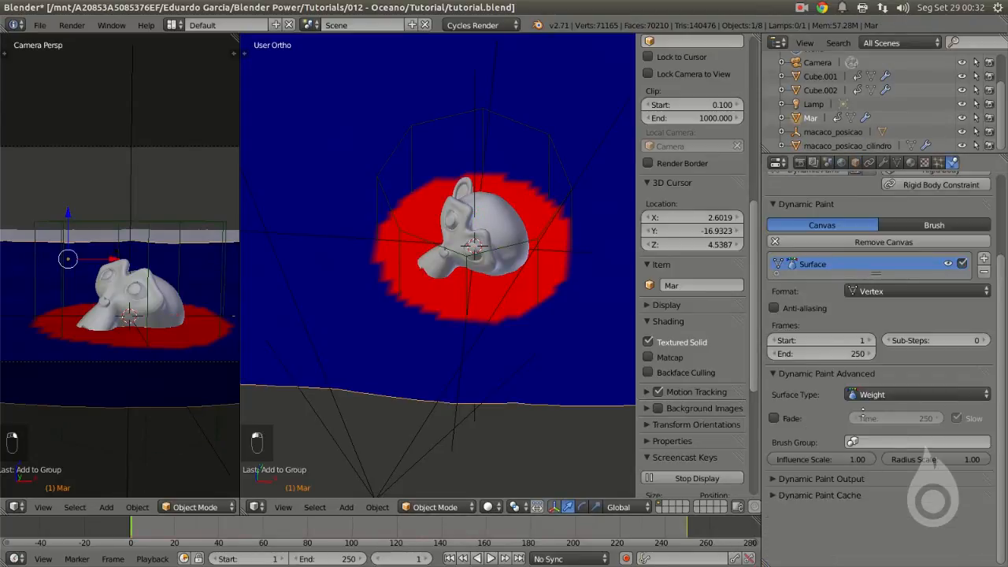
pyautogui.click(866, 442)
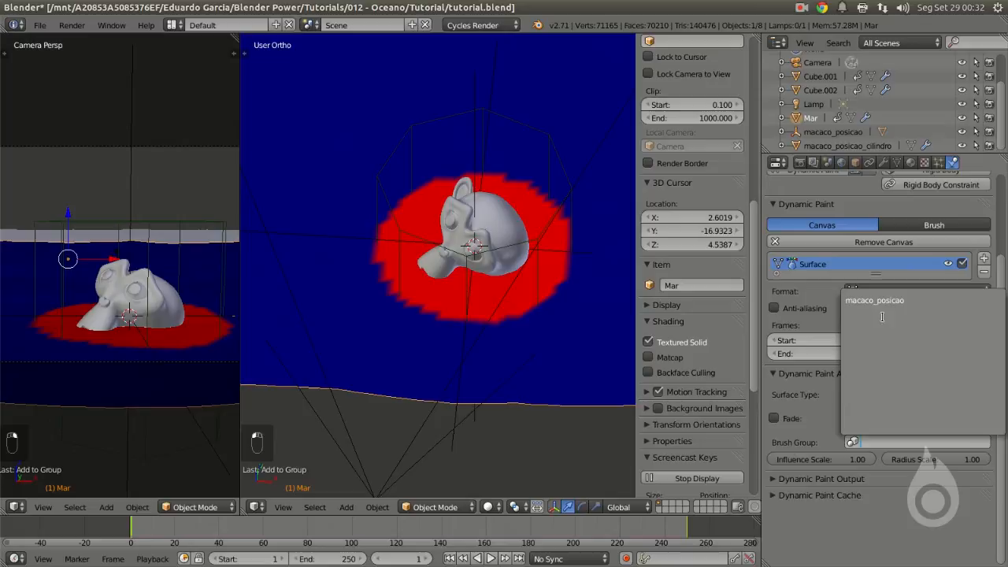
pyautogui.click(889, 301)
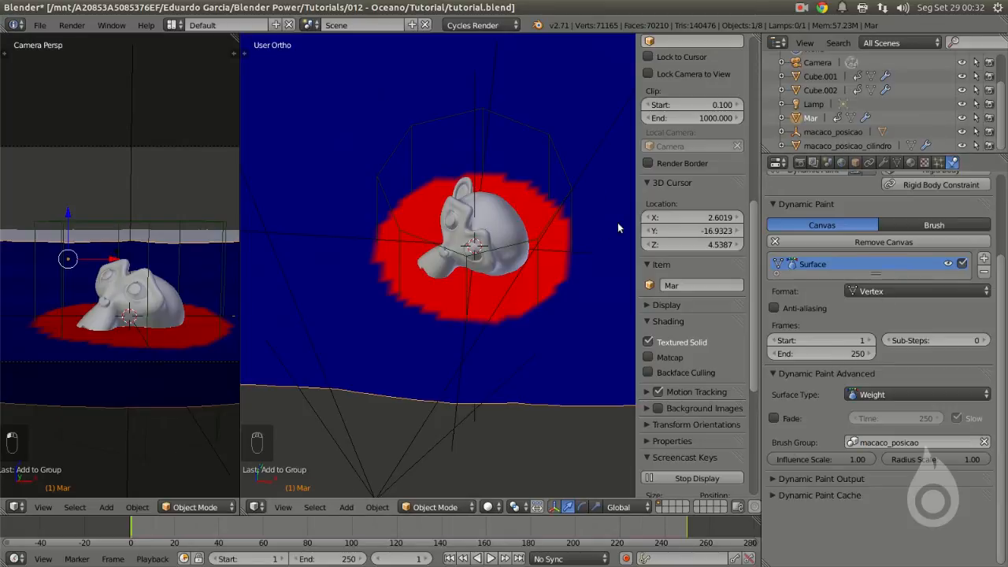
# Step: Enable Dynamic Paint on the macaco monkey head and add a brush to it
pyautogui.scroll(-3, 614, 268)
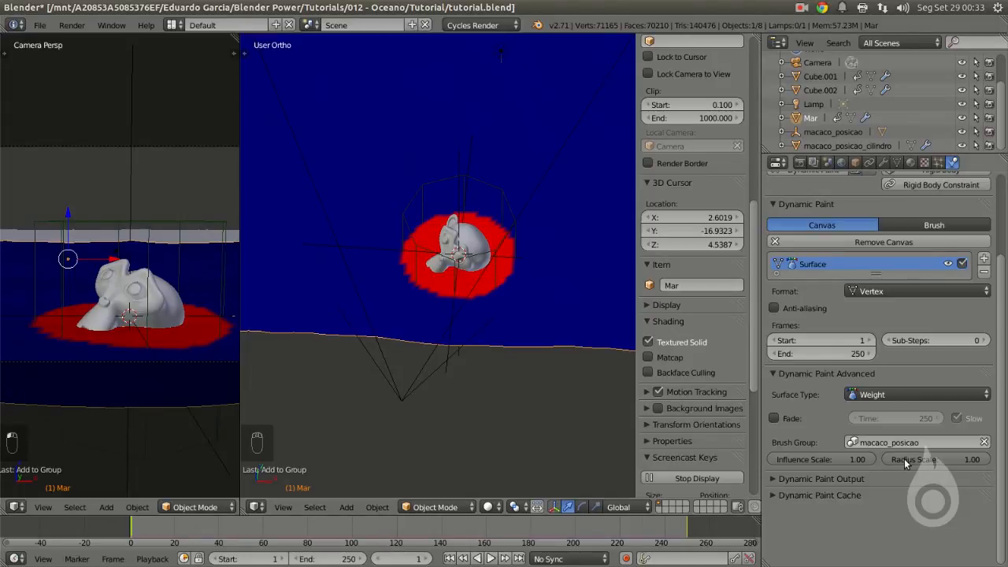
pyautogui.scroll(3, 498, 288)
pyautogui.scroll(-2, 496, 282)
pyautogui.scroll(2, 511, 234)
pyautogui.rightClick(499, 216)
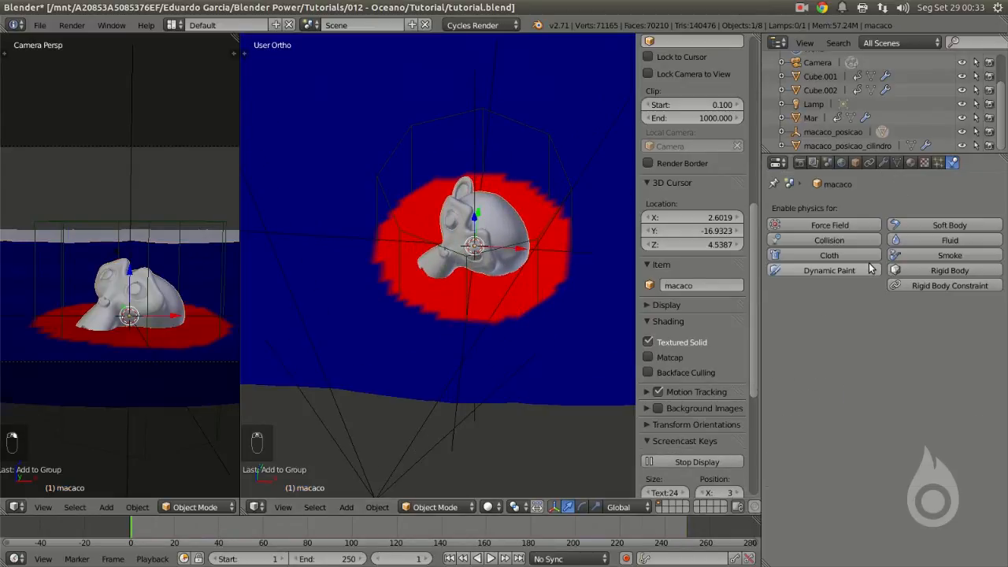
pyautogui.click(840, 271)
pyautogui.click(945, 326)
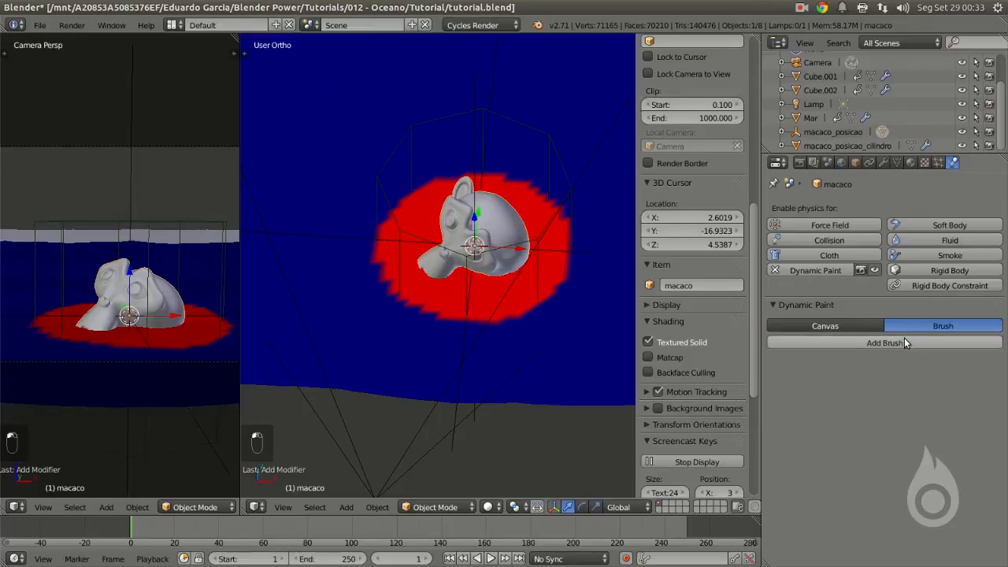
pyautogui.click(904, 343)
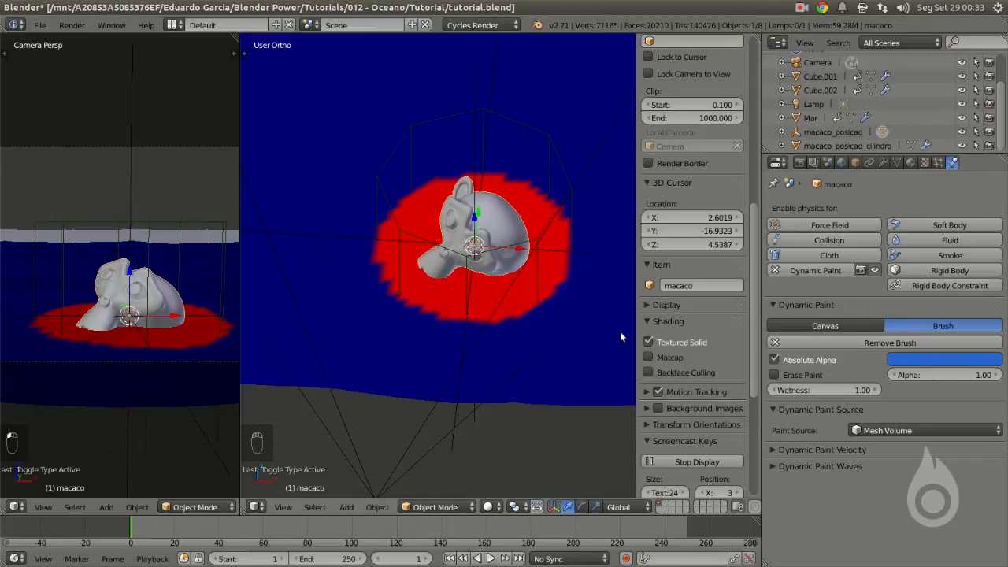
# Step: Add a second canvas surface to Mar, naming it macaco_espuma and renaming the first surface macaco_posicao
pyautogui.rightClick(555, 115)
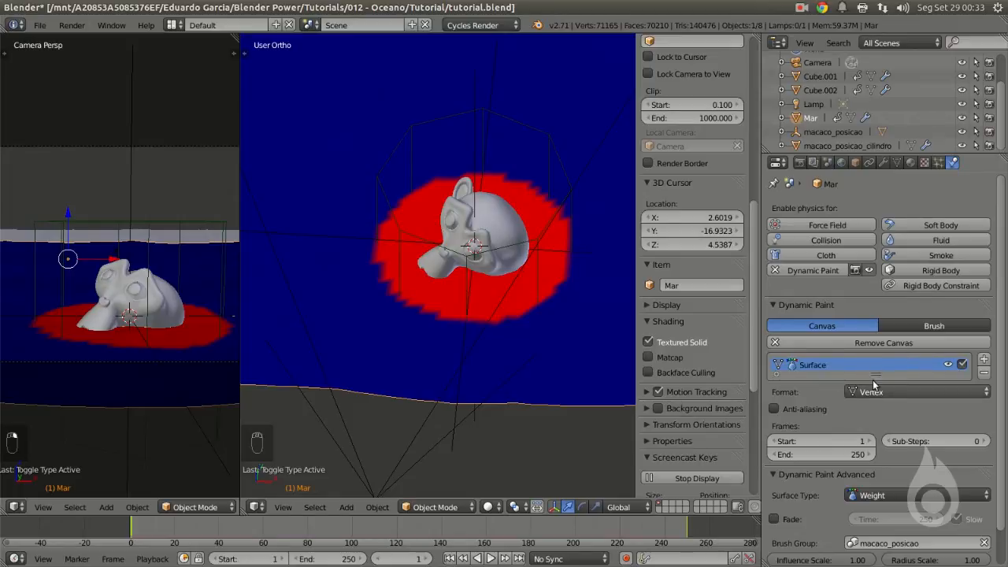
pyautogui.click(984, 360)
pyautogui.doubleClick(830, 379)
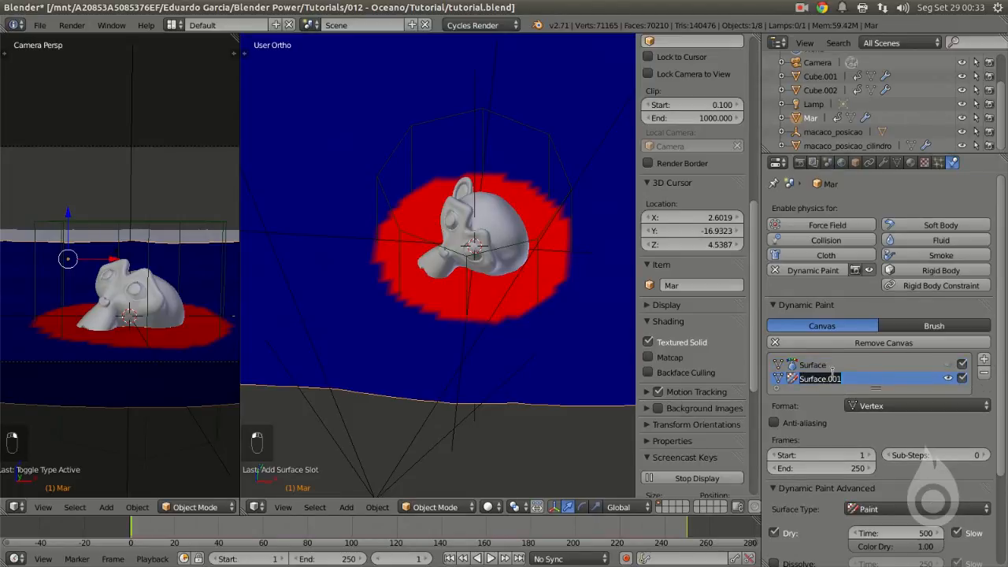
pyautogui.write('m')
pyautogui.click(830, 370)
pyautogui.moveTo(821, 372); pyautogui.dragTo(818, 337, button='middle')
pyautogui.write('ma')
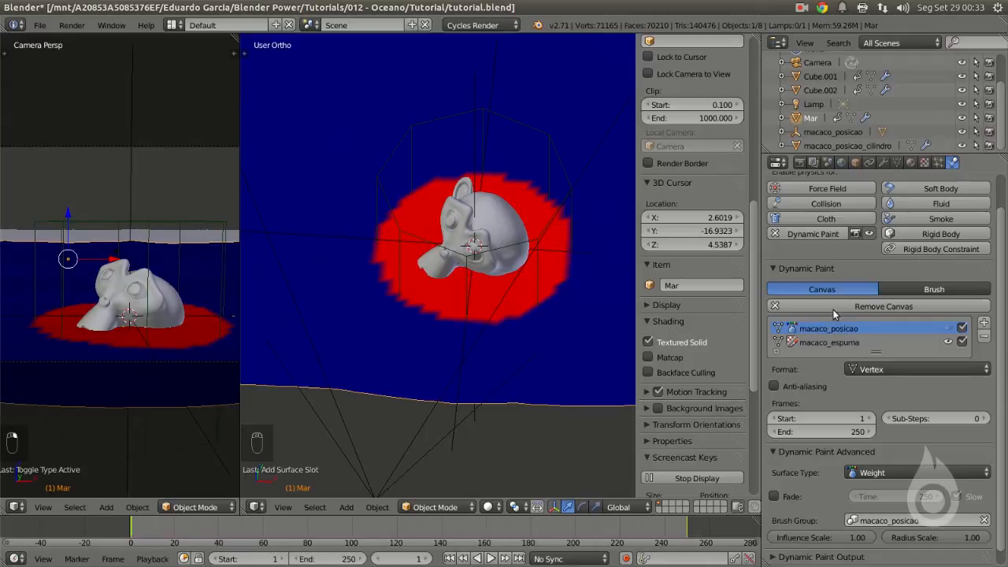
# Step: Check which brush groups are available for the macaco_espuma surface
pyautogui.click(840, 341)
pyautogui.scroll(-2, 872, 375)
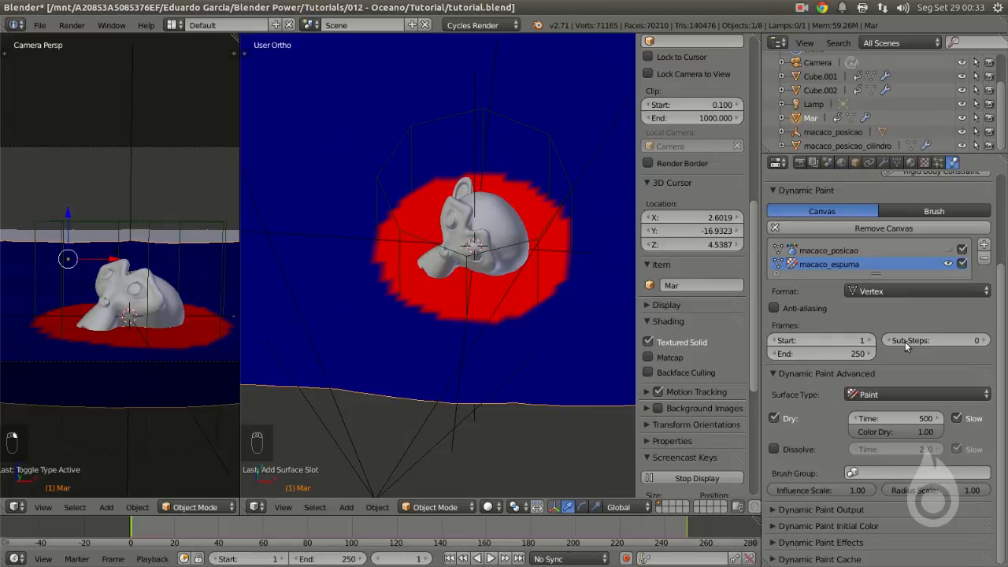
pyautogui.click(872, 475)
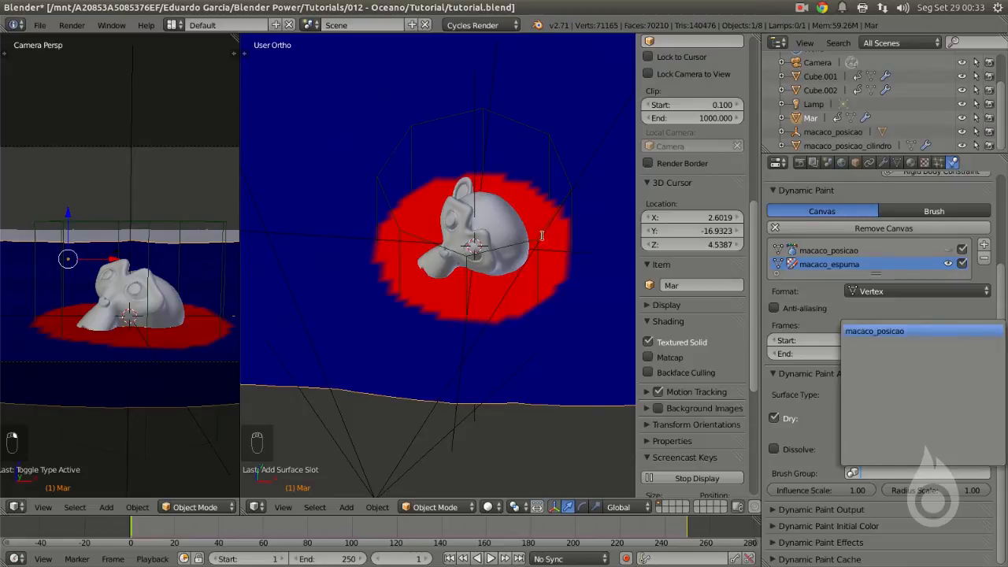
# Step: Add the macaco monkey head to a new object group named macaco_espuma
pyautogui.rightClick(500, 228)
pyautogui.click(855, 162)
pyautogui.click(874, 318)
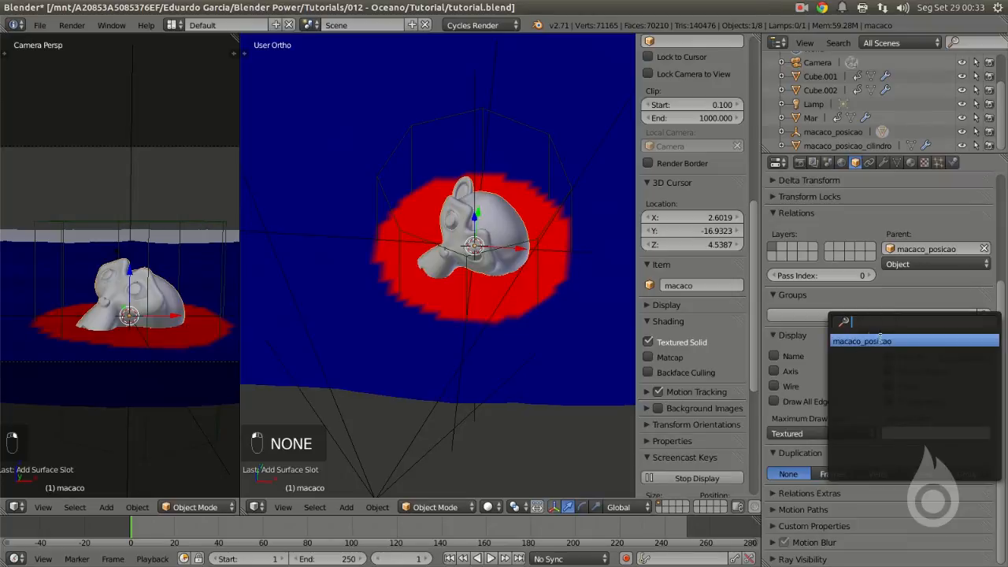
pyautogui.click(983, 315)
pyautogui.click(862, 341)
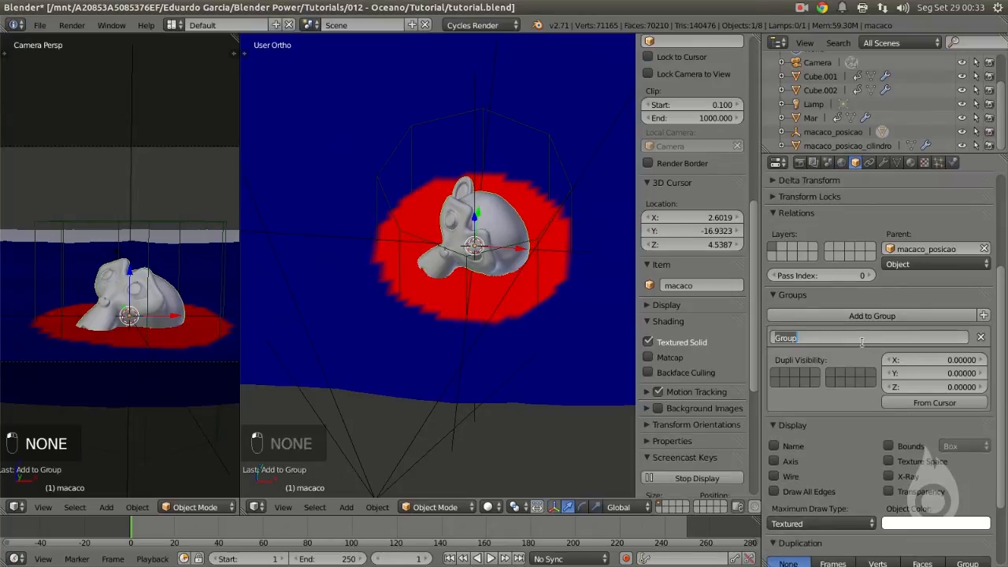
pyautogui.write('ma')
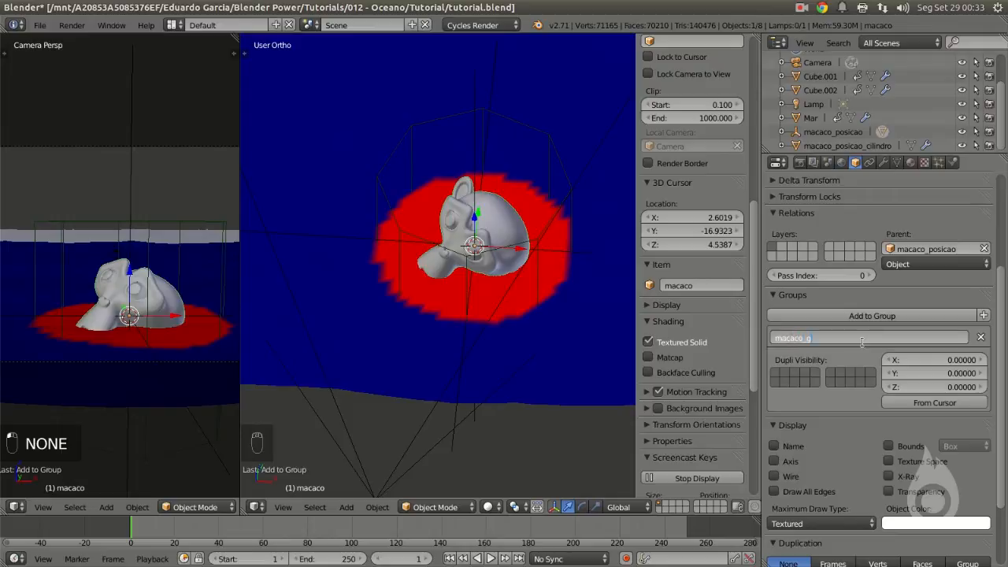
pyautogui.write('caco_espuma')
pyautogui.press('Return')
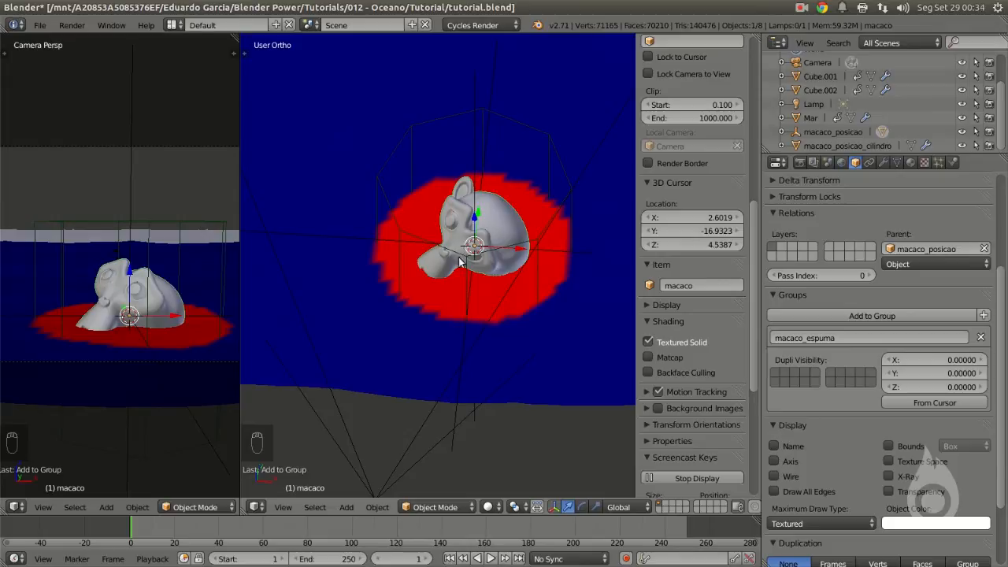
# Step: Assign the macaco_espuma group as the brush group of Mar's macaco_espuma paint surface
pyautogui.rightClick(308, 186)
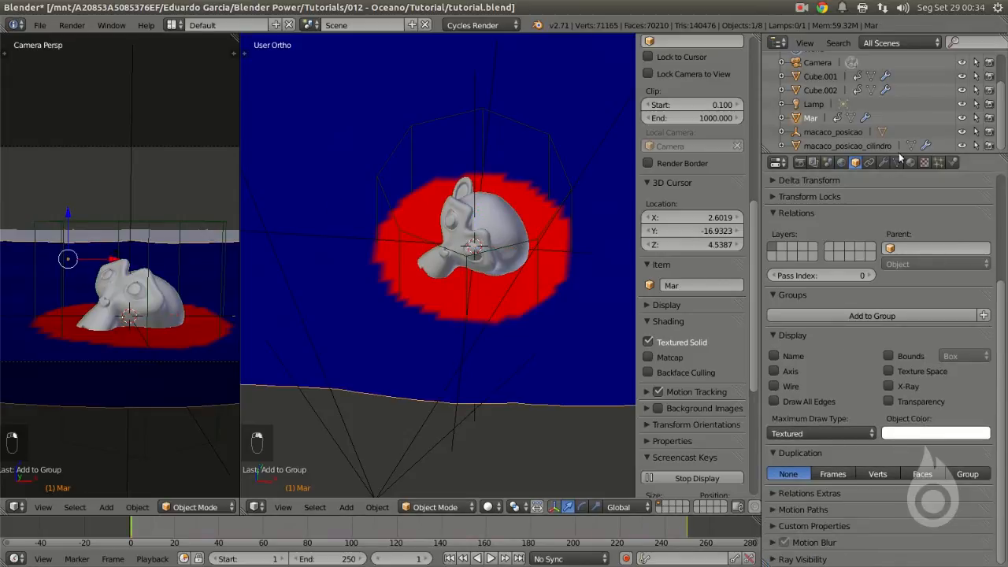
pyautogui.click(953, 163)
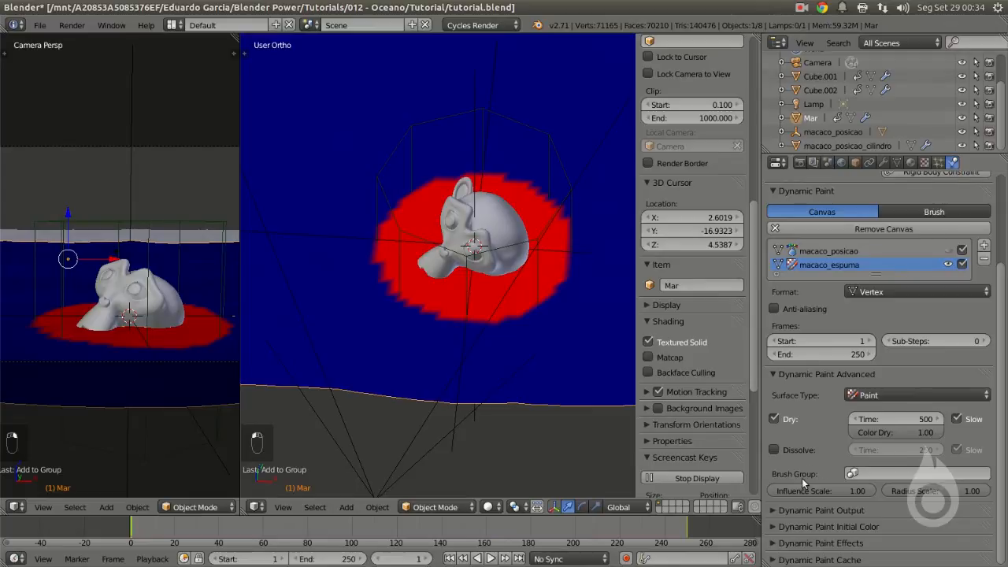
pyautogui.click(858, 473)
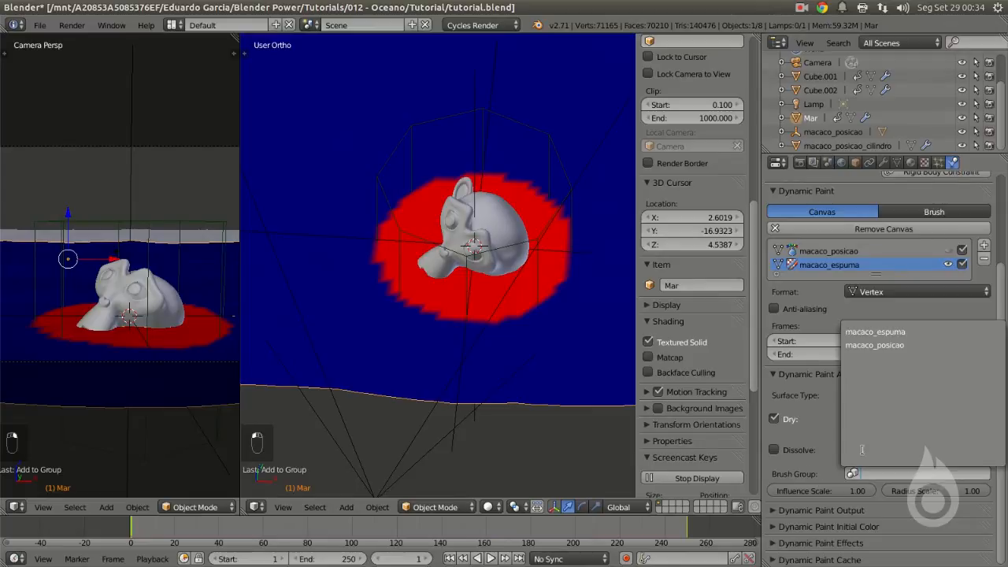
pyautogui.click(913, 332)
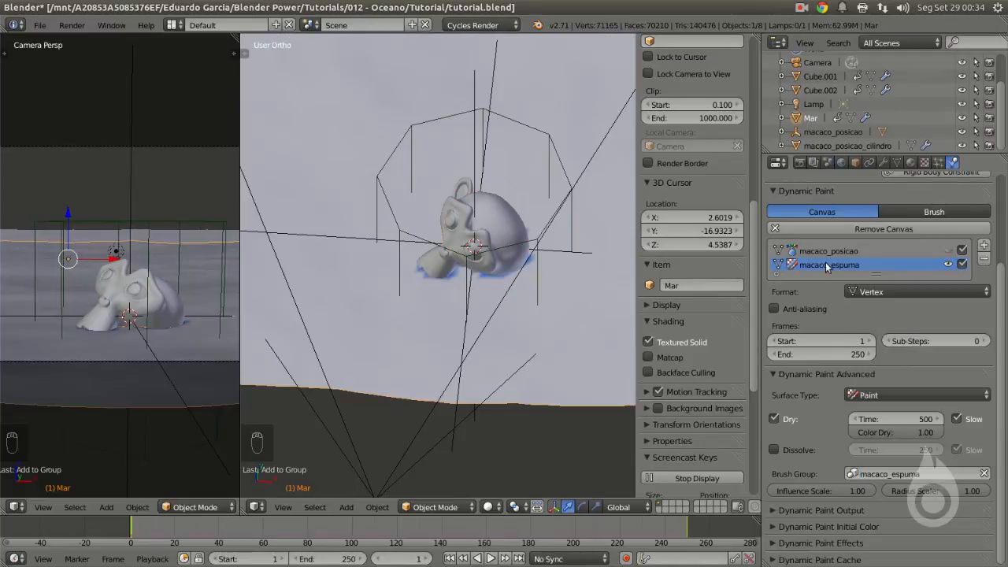
# Step: Compare the macaco_posicao and macaco_espuma surface previews around the monkey head, ending with macaco_espuma previewed and selected
pyautogui.scroll(5, 465, 284)
pyautogui.scroll(-2, 482, 306)
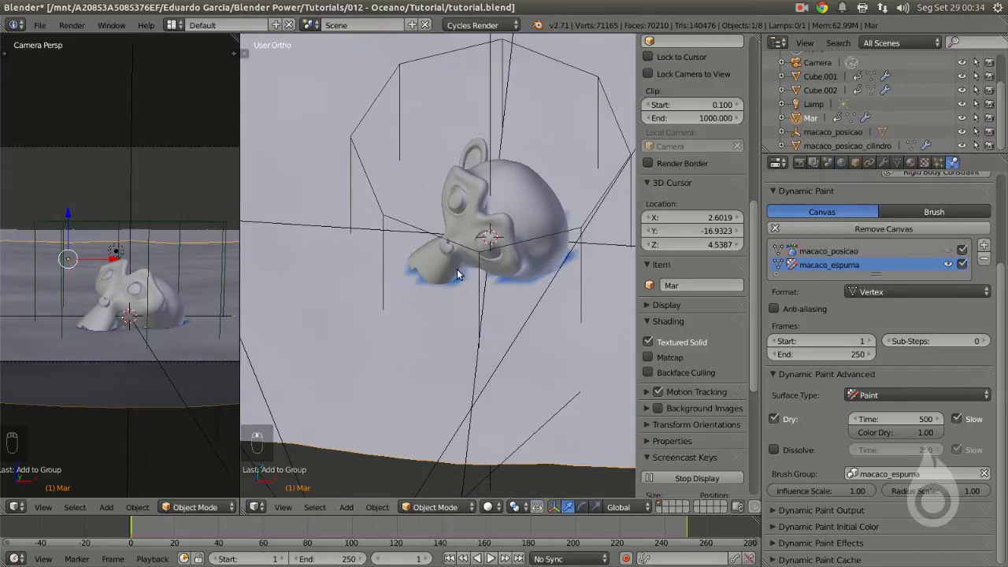
pyautogui.scroll(3, 462, 280)
pyautogui.moveTo(463, 280); pyautogui.dragTo(482, 223, button='middle')
pyautogui.scroll(-6, 440, 285)
pyautogui.scroll(3, 411, 304)
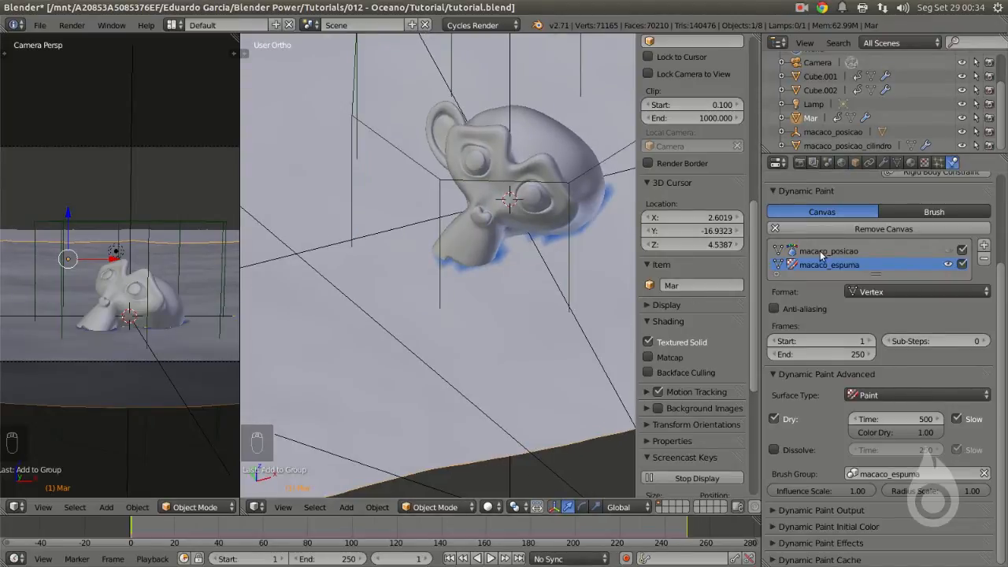
pyautogui.click(945, 252)
pyautogui.click(948, 254)
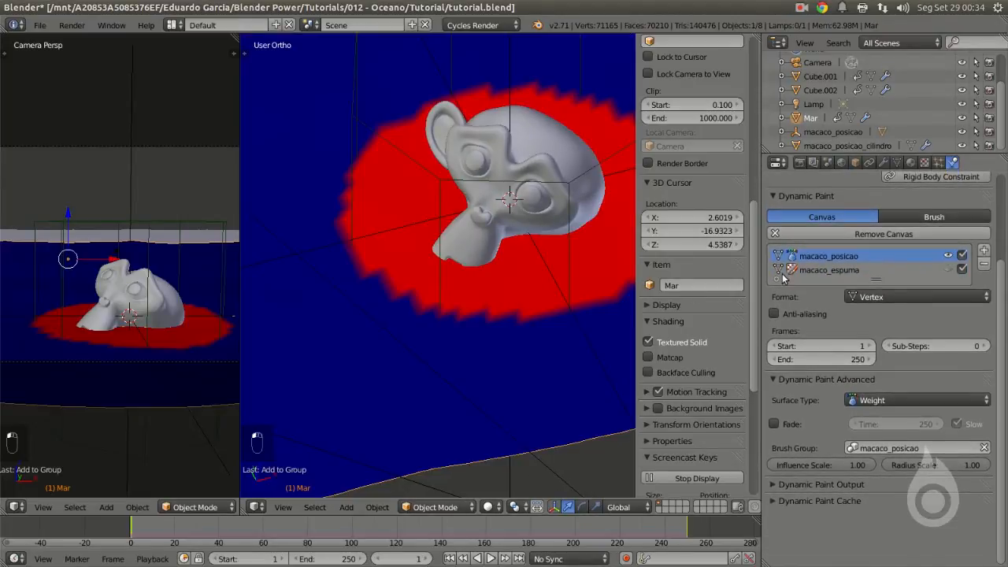
pyautogui.scroll(-3, 516, 222)
pyautogui.scroll(2, 446, 247)
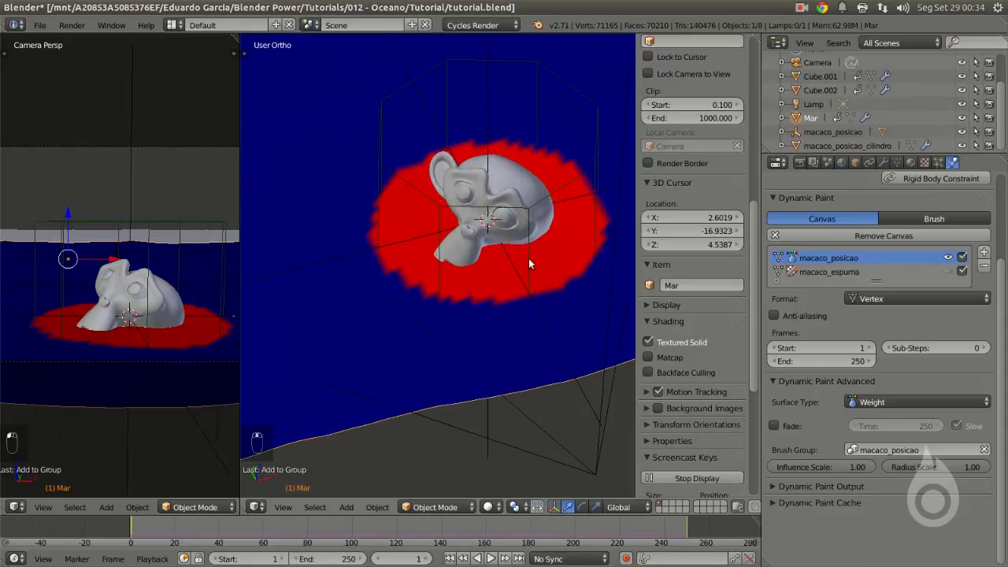
pyautogui.click(948, 274)
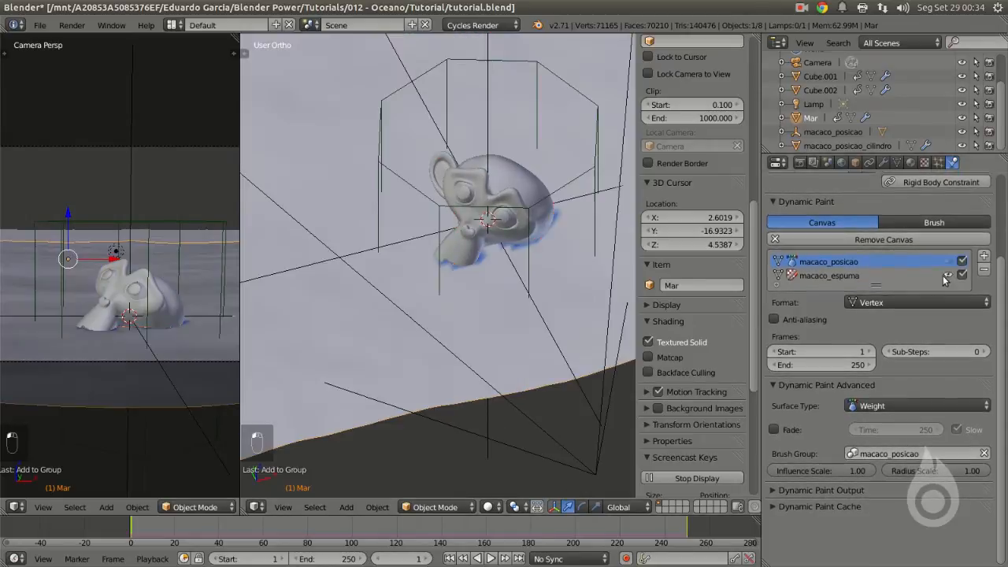
pyautogui.scroll(-3, 504, 285)
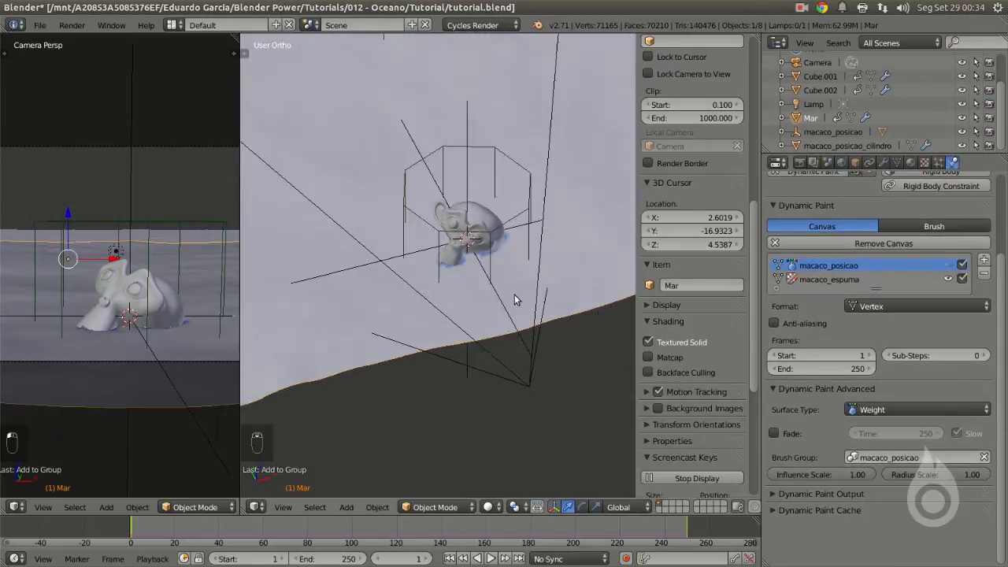
pyautogui.scroll(5, 494, 277)
pyautogui.scroll(-2, 537, 231)
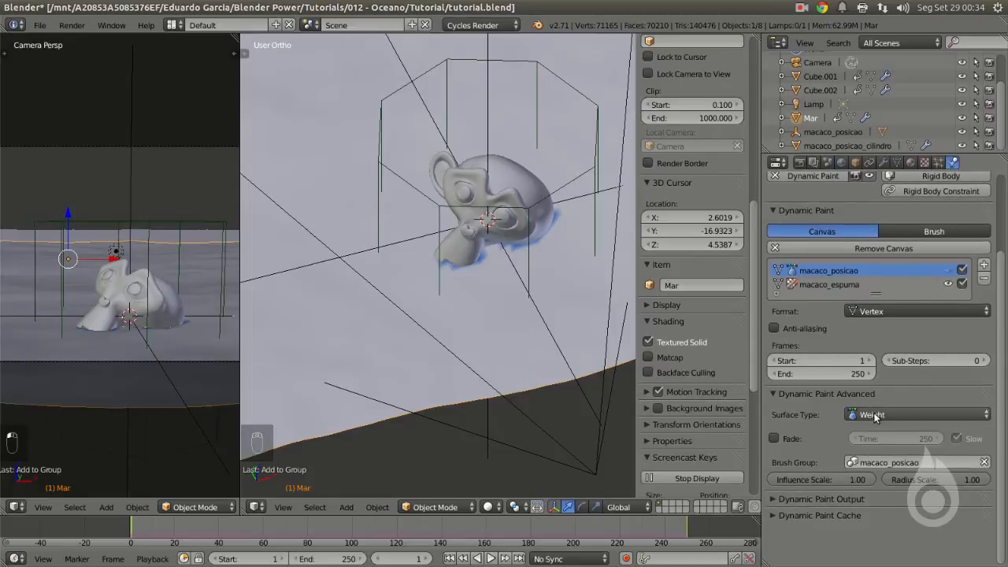
pyautogui.click(819, 288)
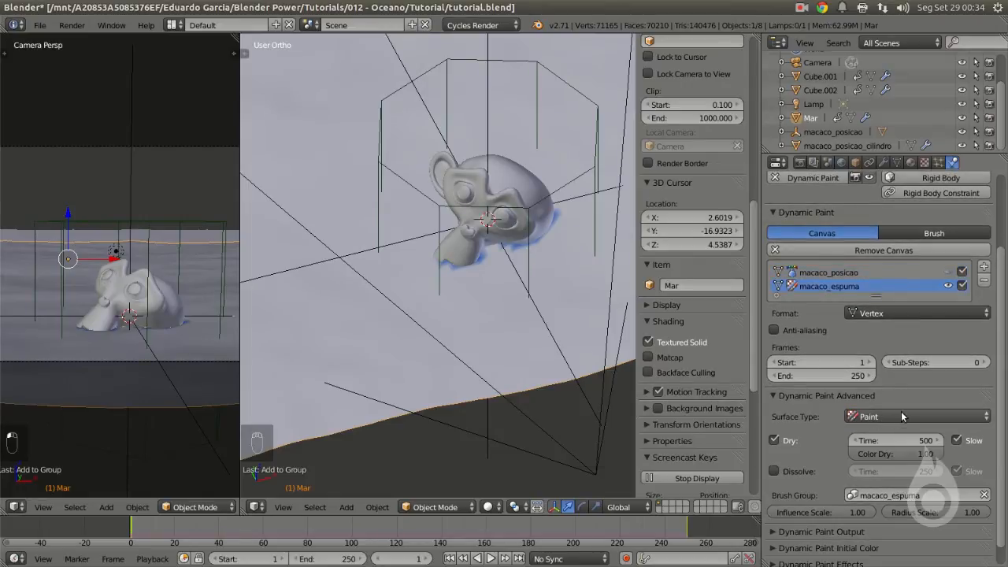
# Step: Set the macaco brush's paint source to Mesh Volume + Proximity and inspect the painted area around the head
pyautogui.rightClick(504, 183)
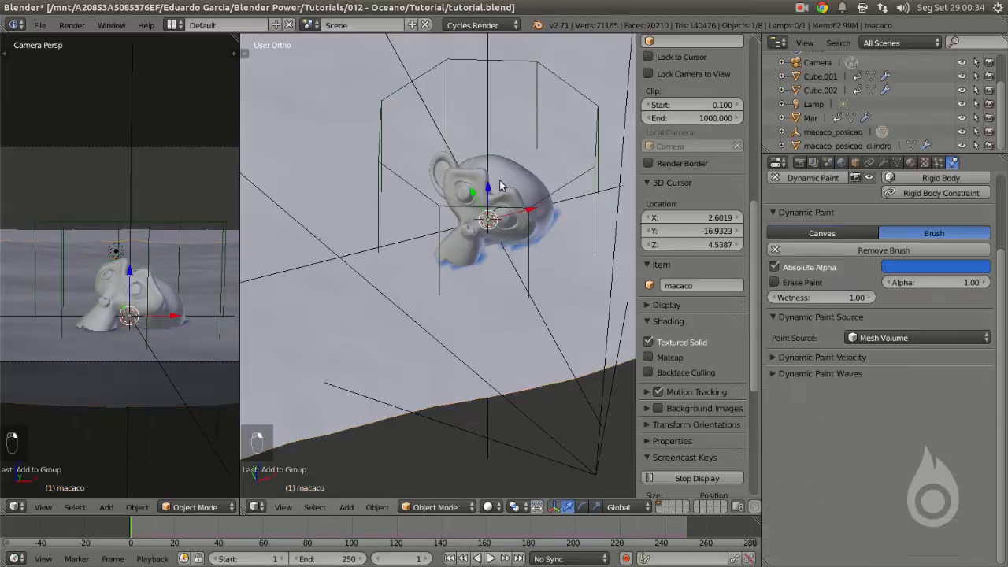
pyautogui.click(880, 341)
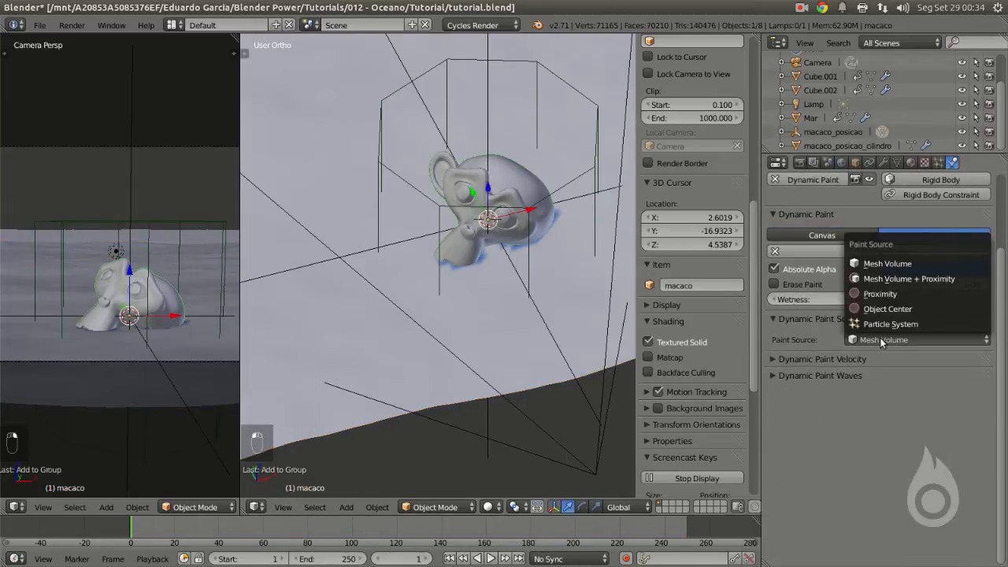
pyautogui.click(932, 280)
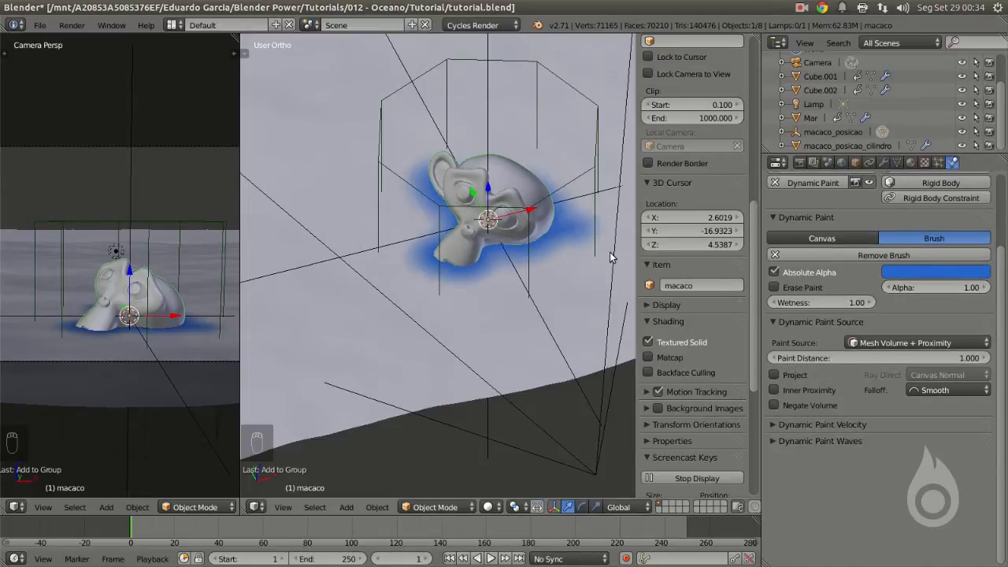
pyautogui.scroll(-9, 511, 266)
pyautogui.scroll(-5, 149, 304)
pyautogui.scroll(4, 149, 302)
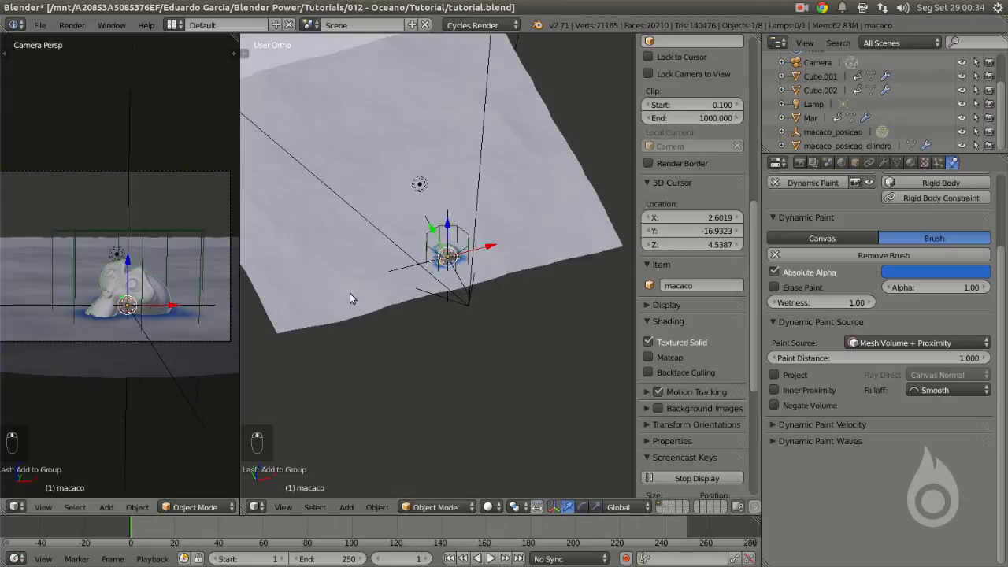
pyautogui.scroll(8, 463, 301)
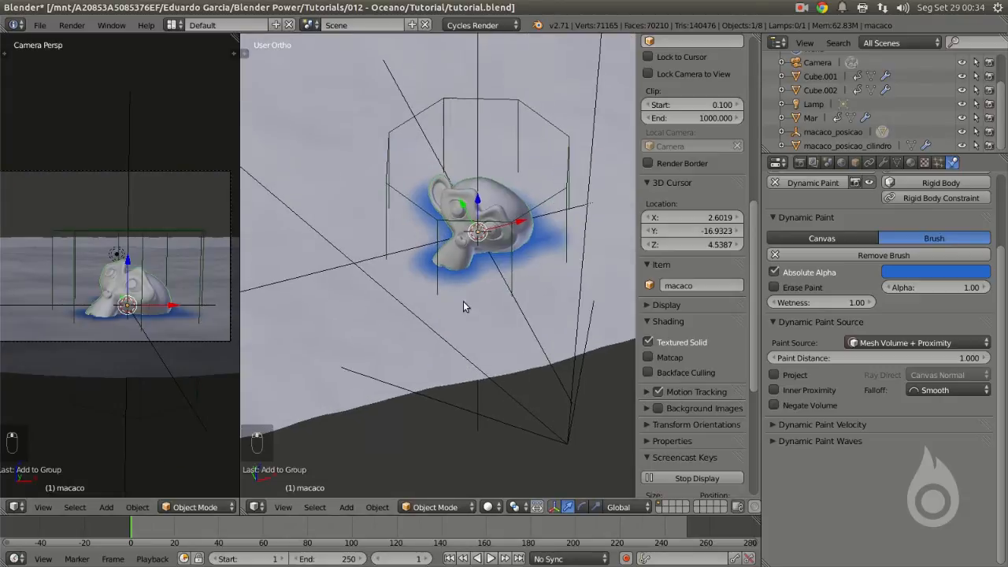
# Step: Create the dp_weight output vertex group for Mar's macaco_posicao surface and check it among the mesh's vertex groups
pyautogui.rightClick(530, 94)
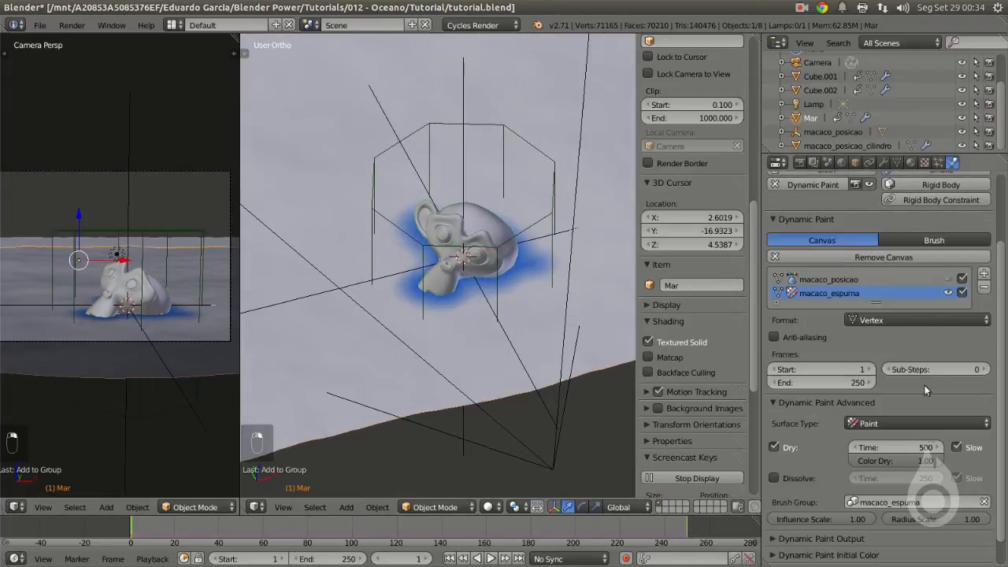
pyautogui.scroll(-1, 917, 357)
pyautogui.scroll(2, 916, 357)
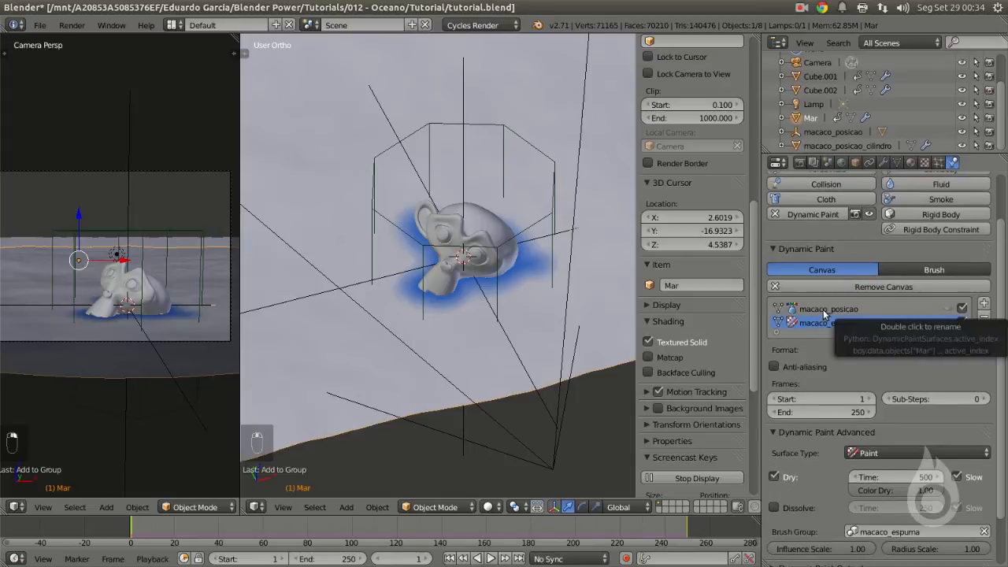
pyautogui.click(821, 312)
pyautogui.click(821, 541)
pyautogui.scroll(-1, 785, 550)
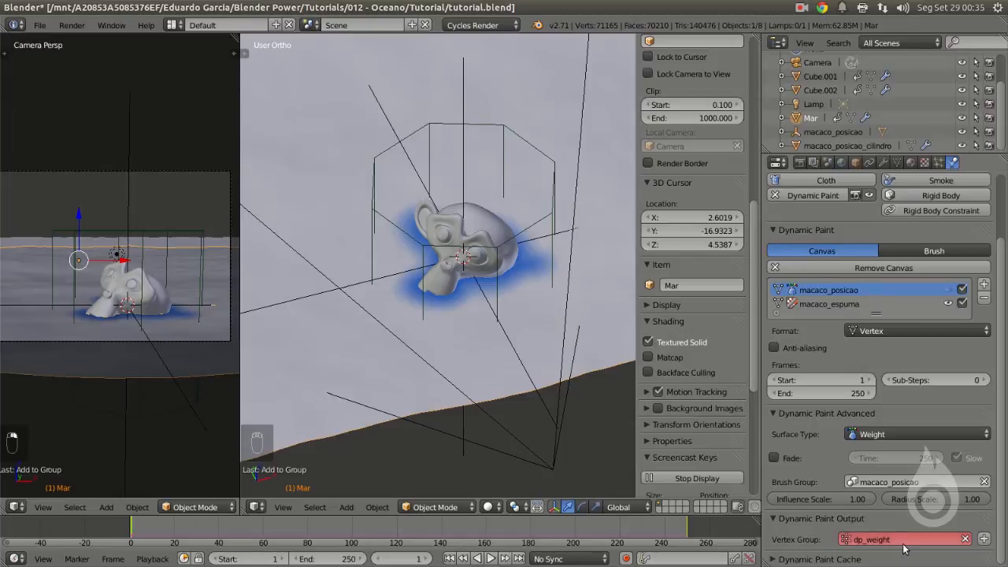
pyautogui.click(985, 539)
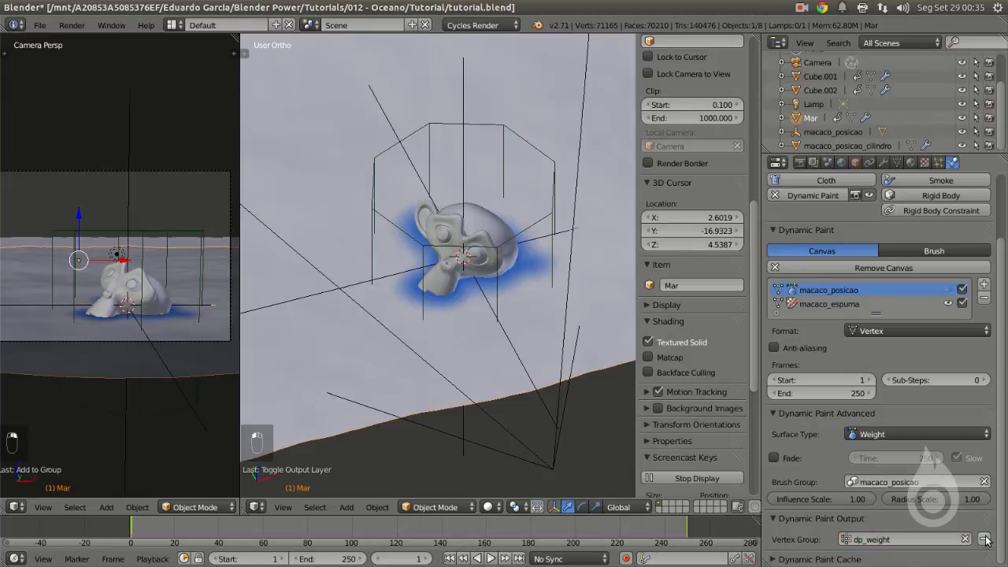
pyautogui.click(896, 163)
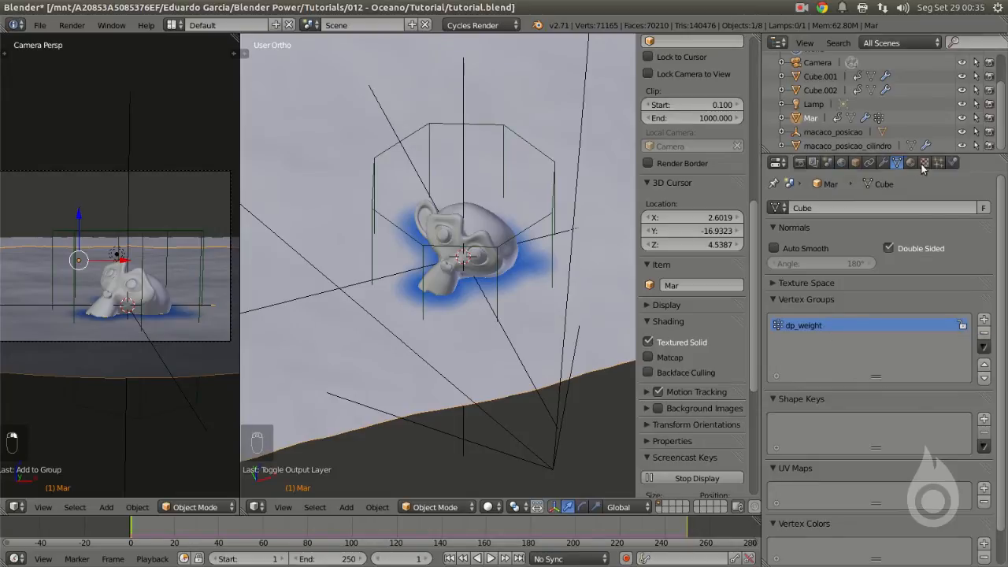
# Step: Create the dp_paintmap and dp_wetmap output layers for Mar's macaco_espuma surface
pyautogui.click(954, 162)
pyautogui.click(828, 303)
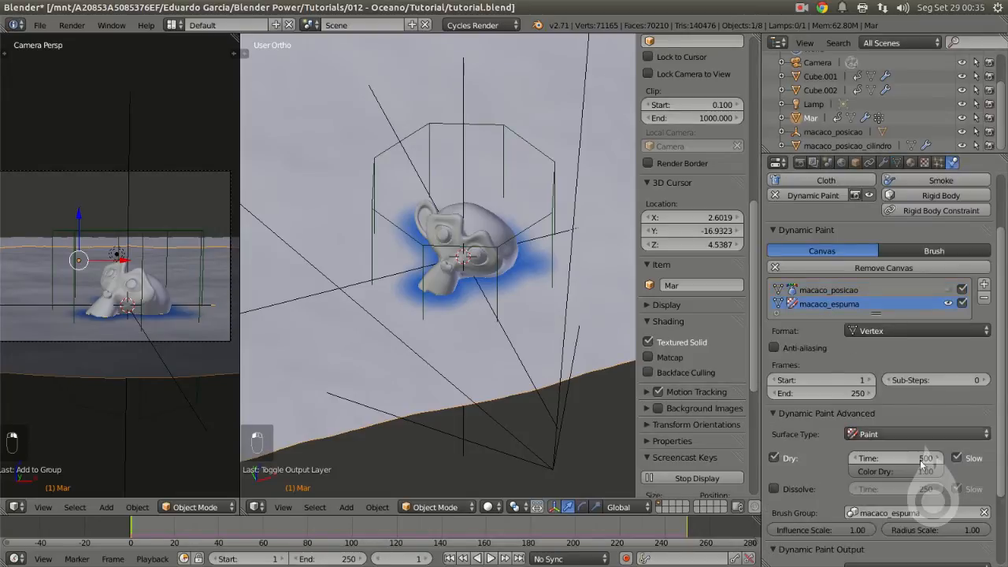
pyautogui.scroll(-3, 908, 436)
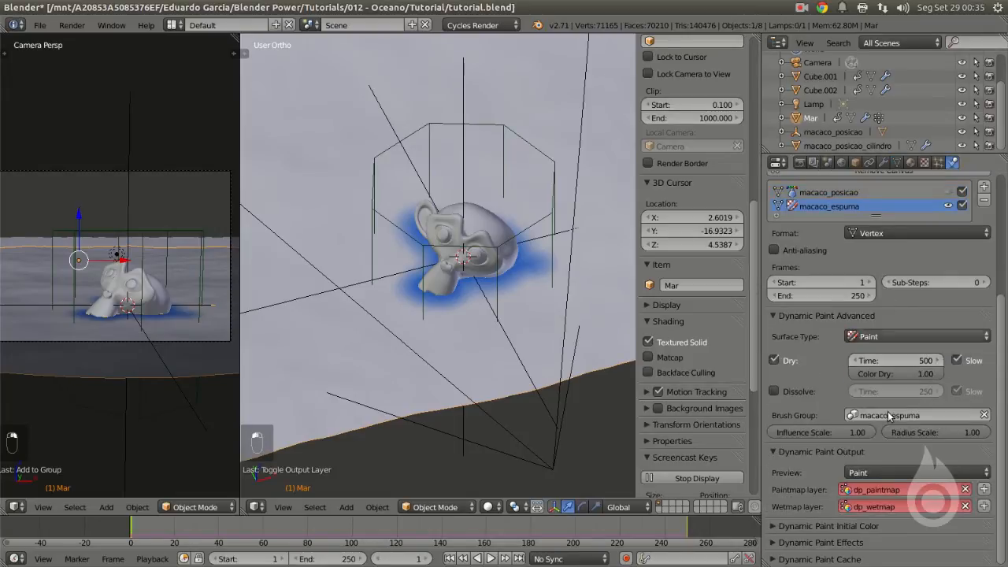
pyautogui.click(984, 490)
pyautogui.click(984, 507)
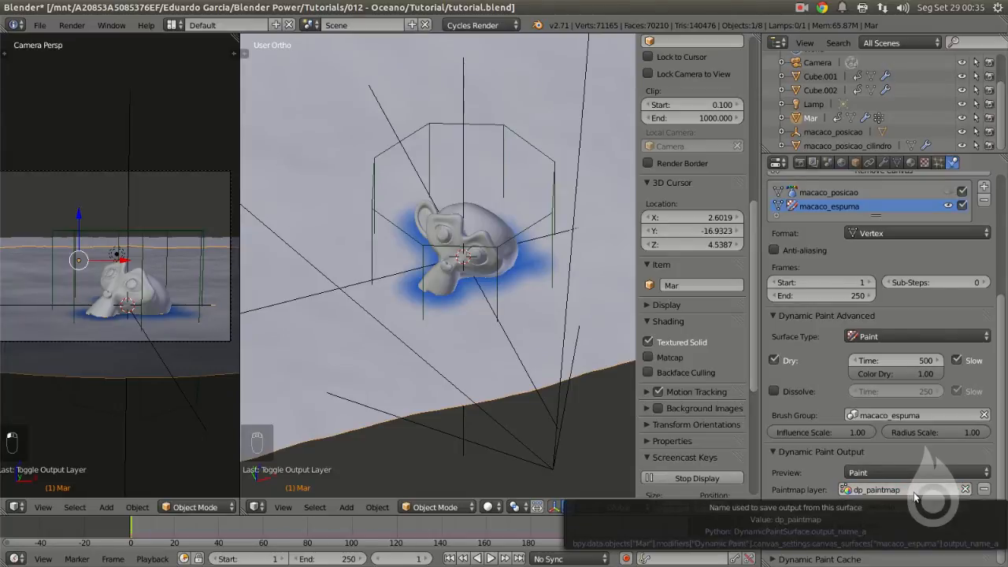
# Step: Test moving macaco_posicao_cilindro across the ocean with the macaco_espuma surface previewed, and cancel the move
pyautogui.scroll(-5, 400, 255)
pyautogui.moveTo(443, 247)
pyautogui.mouseDown(button='middle')
pyautogui.moveTo(421, 219)
pyautogui.moveTo(465, 234)
pyautogui.moveTo(451, 259)
pyautogui.mouseUp(button='middle')
pyautogui.scroll(4, 466, 234)
pyautogui.scroll(-4, 442, 235)
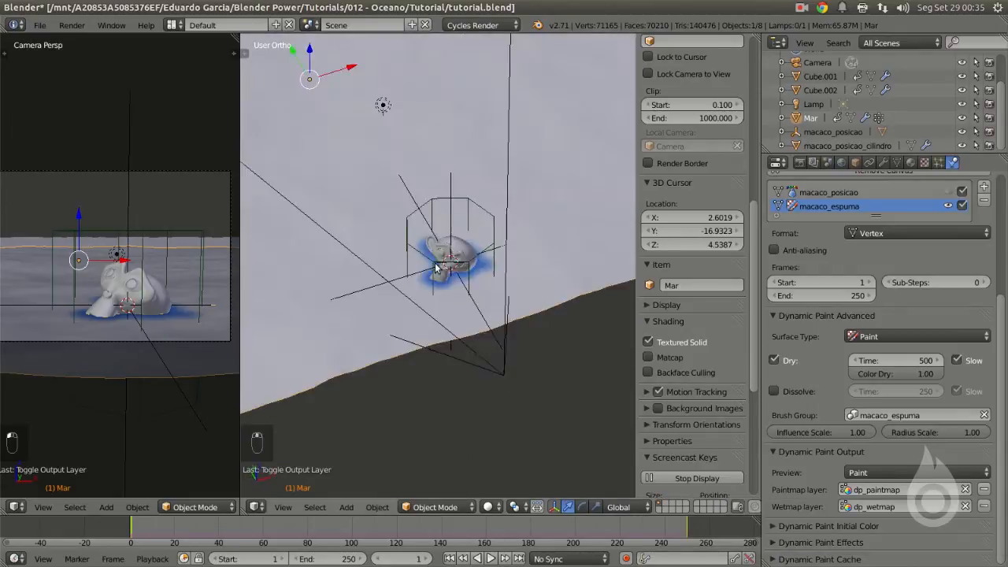
pyautogui.scroll(4, 457, 252)
pyautogui.rightClick(525, 146)
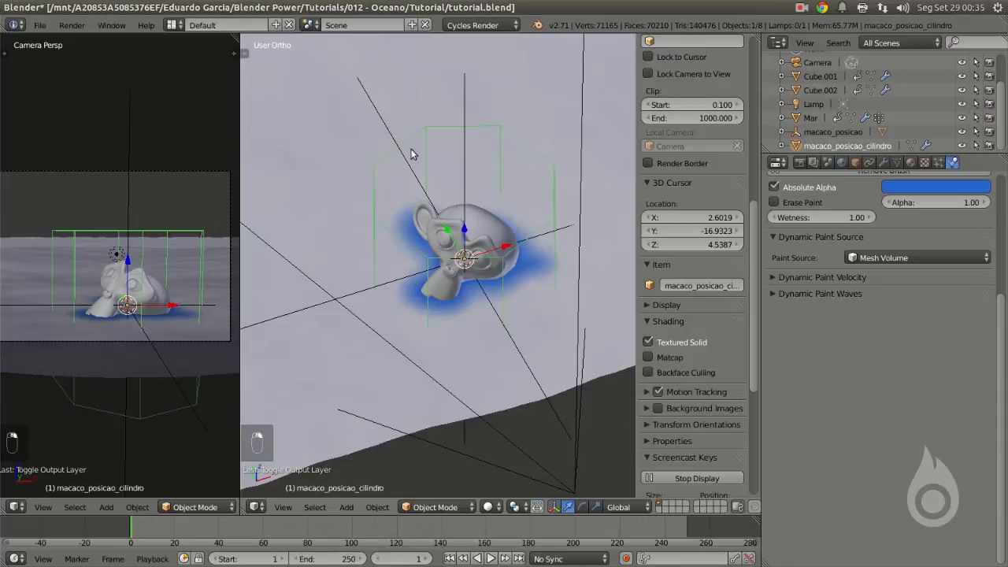
pyautogui.press('g')
pyautogui.rightClick(312, 168)
pyautogui.scroll(1, 811, 251)
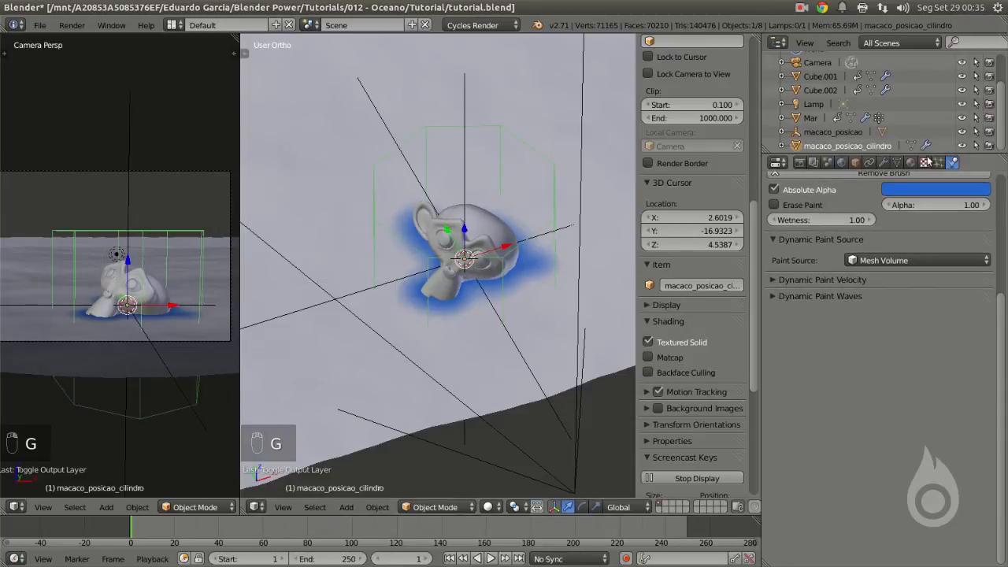
# Step: Preview Mar's macaco_posicao surface and test how its weights react to moving macaco_posicao_cilindro, cancelling the move
pyautogui.rightClick(552, 117)
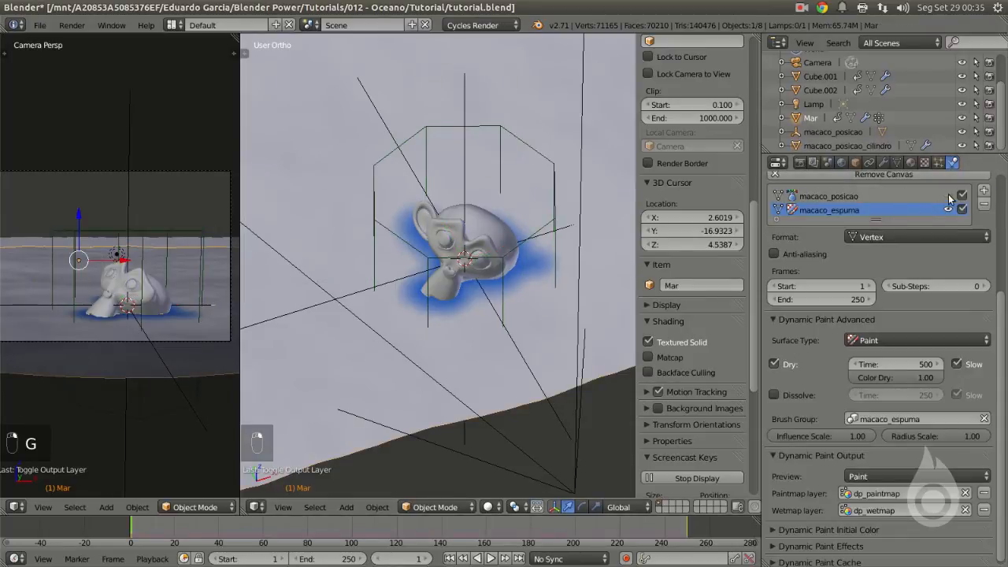
pyautogui.click(950, 198)
pyautogui.rightClick(536, 147)
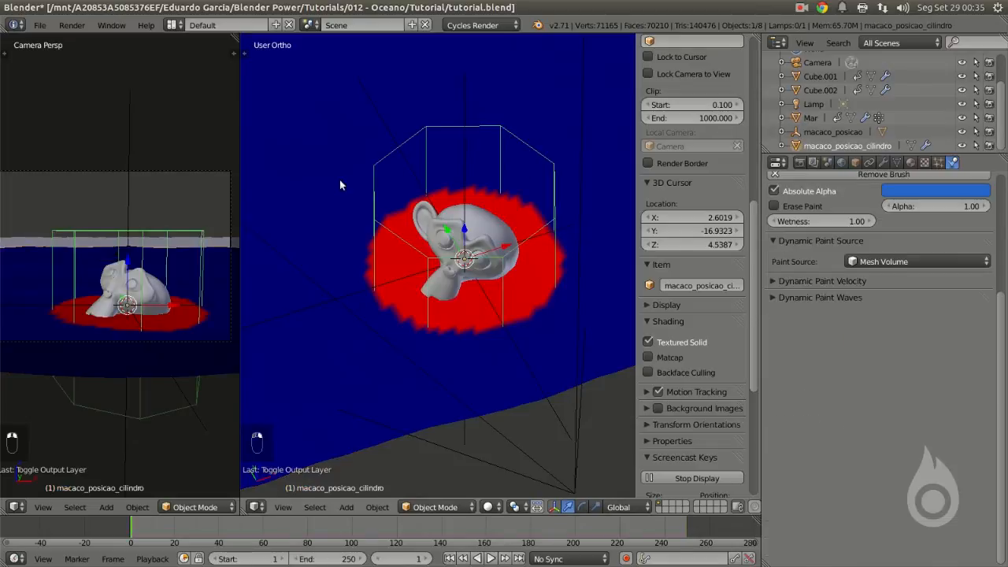
pyautogui.press('g')
pyautogui.rightClick(344, 168)
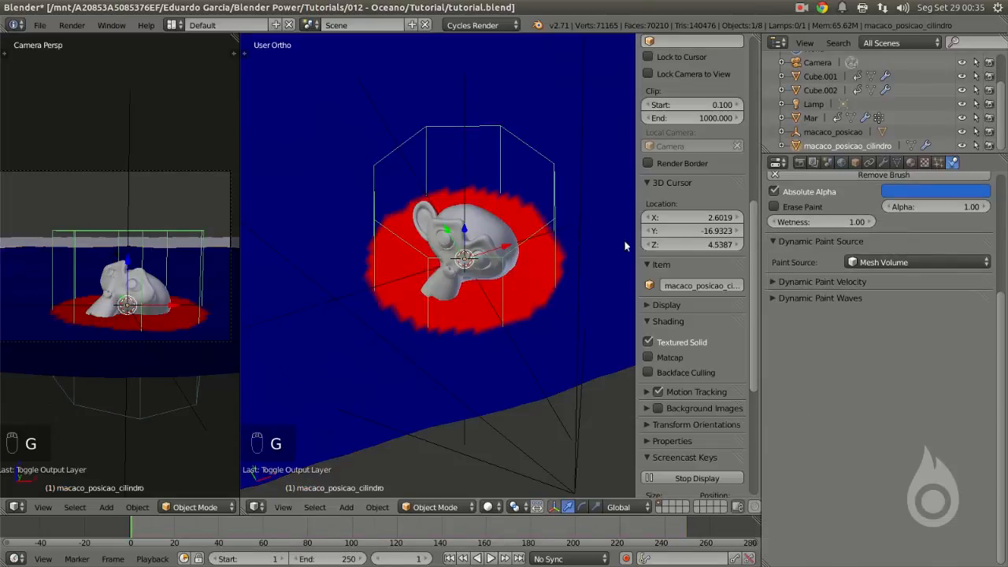
# Step: Preview Mar's macaco_espuma surface and test moving the macaco head across the ocean, cancelling the move
pyautogui.rightClick(598, 203)
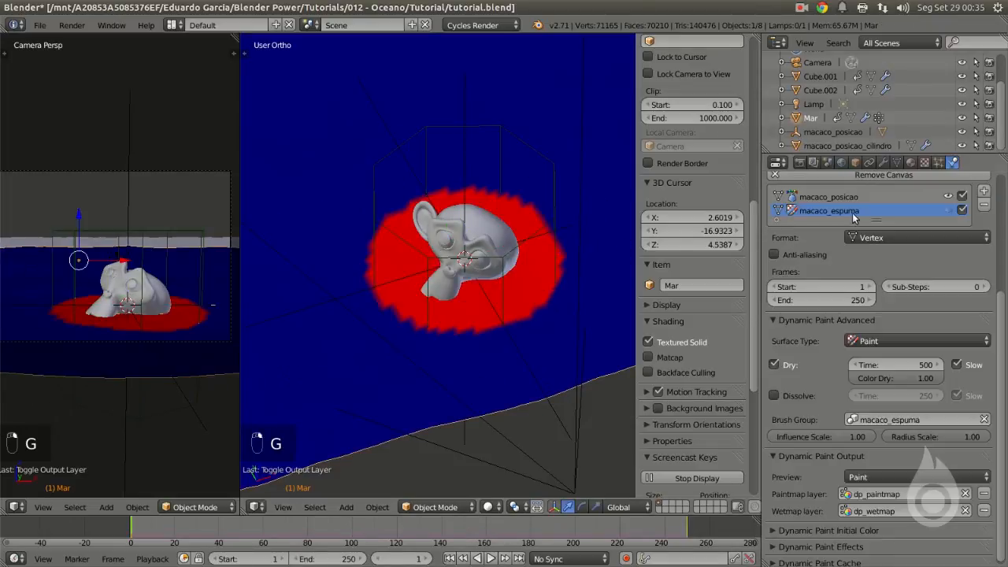
pyautogui.click(955, 208)
pyautogui.rightClick(428, 236)
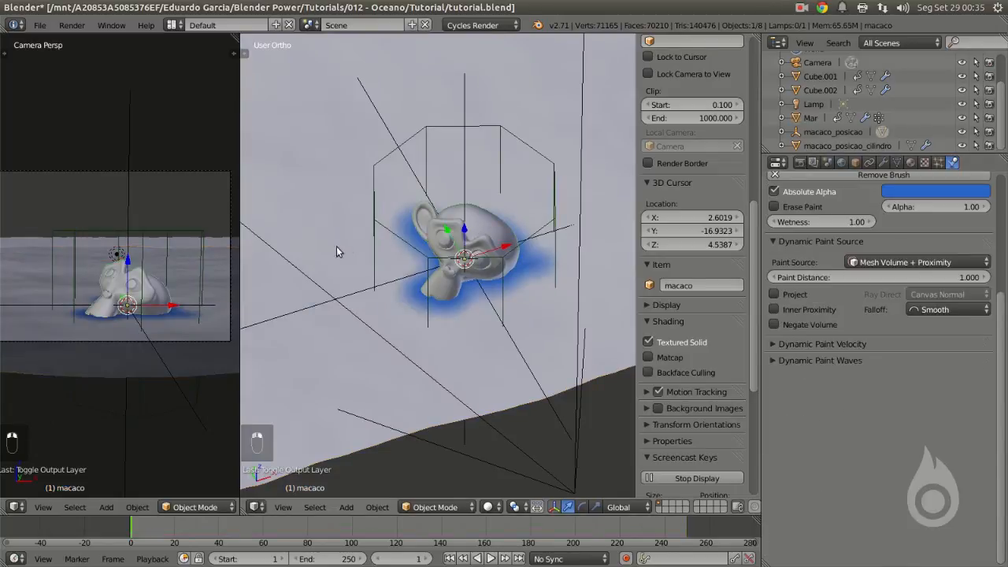
pyautogui.press('g')
pyautogui.rightClick(480, 232)
# Step: Test moving the macaco_posicao empty together with its monkey head over the ocean surface, and cancel the move
pyautogui.scroll(-5, 428, 246)
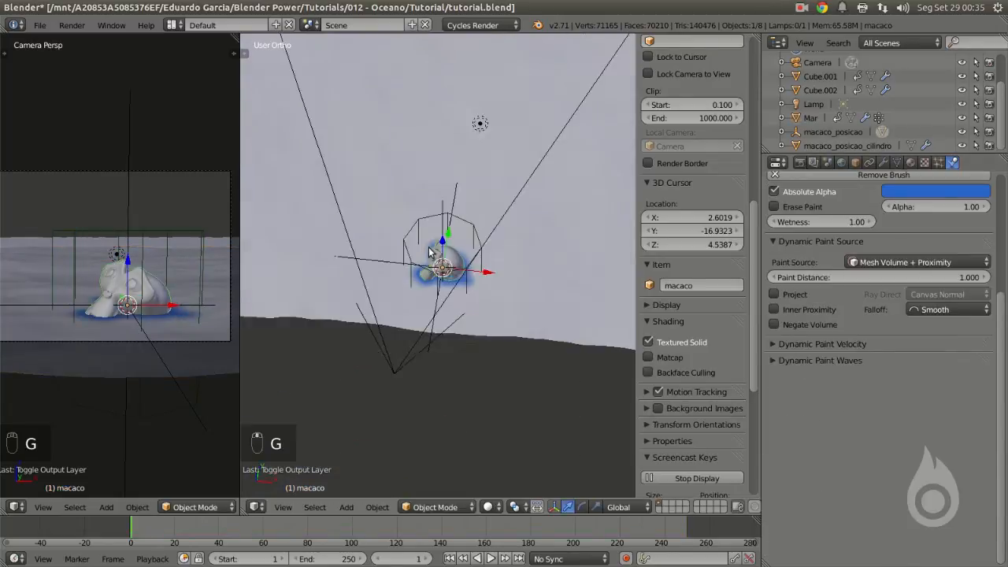
pyautogui.scroll(4, 429, 246)
pyautogui.rightClick(443, 120)
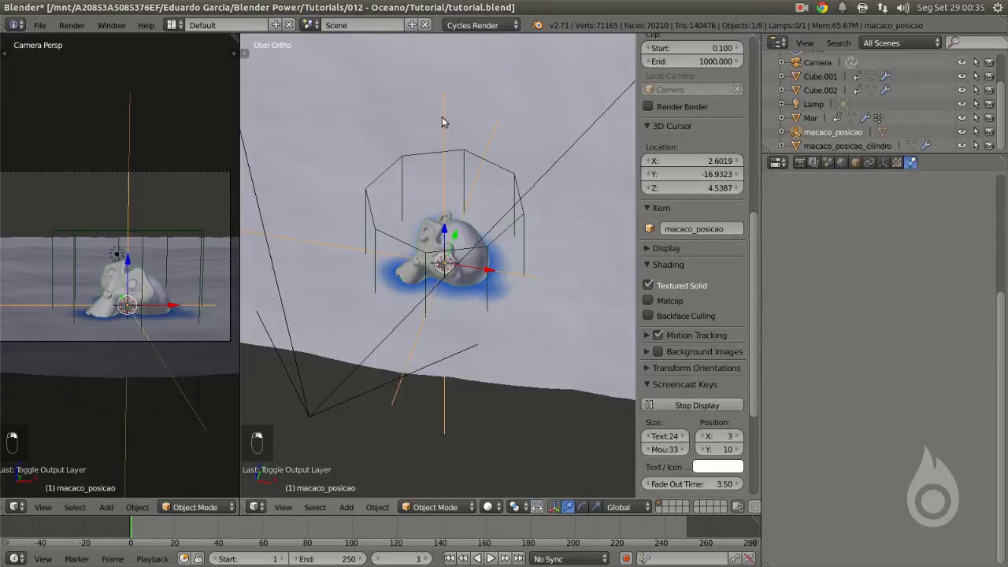
pyautogui.moveTo(442, 123); pyautogui.dragTo(462, 186, button='middle')
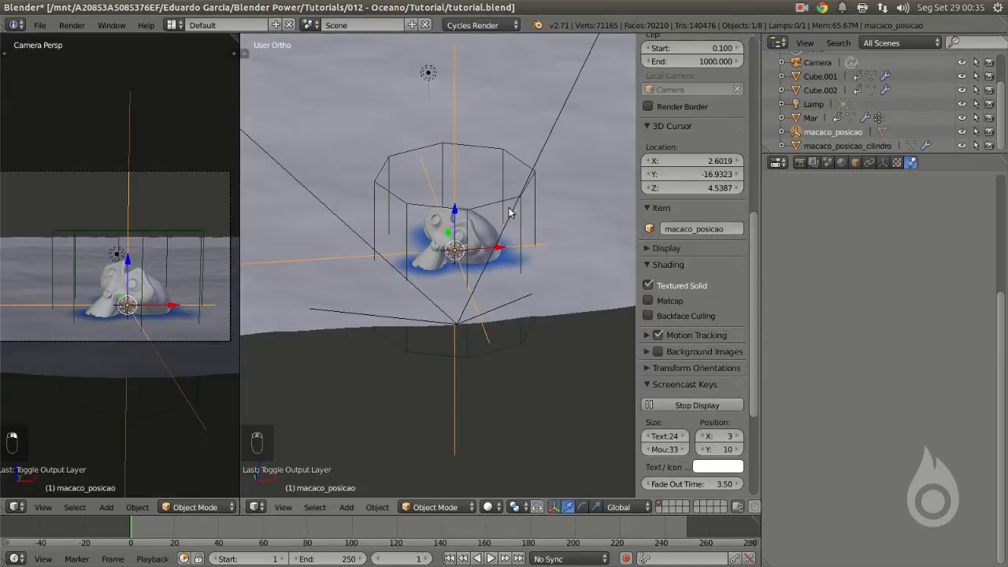
pyautogui.press('g')
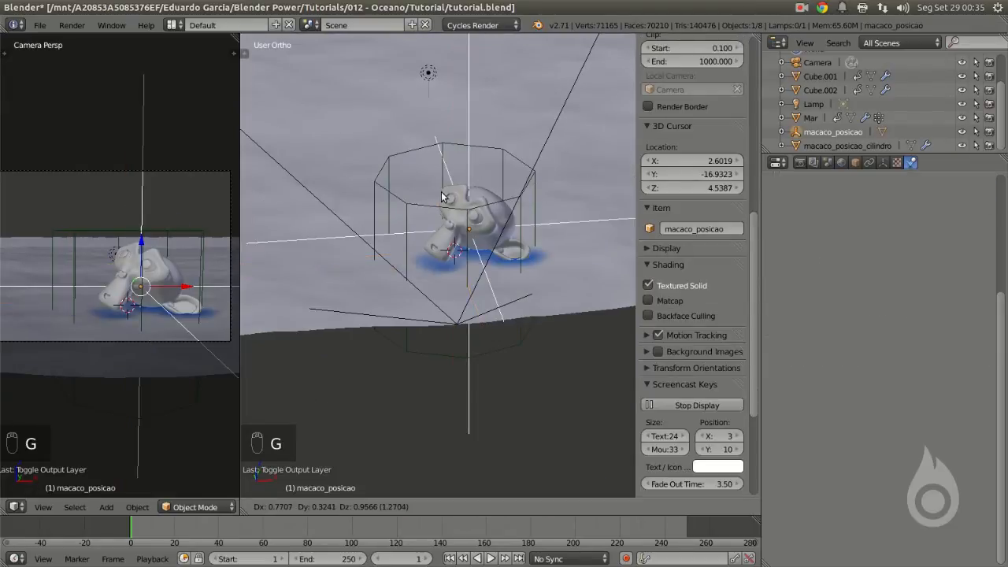
pyautogui.rightClick(449, 234)
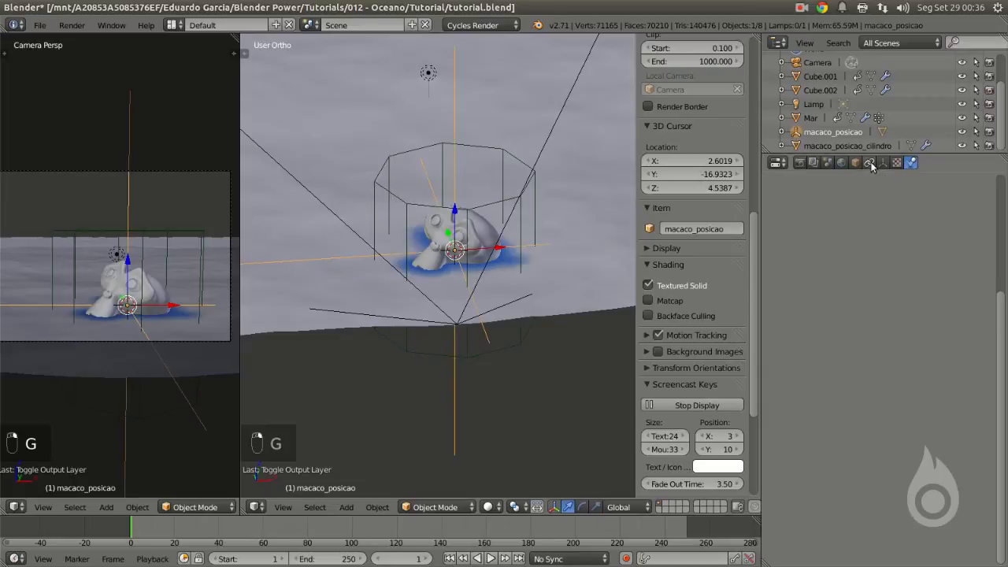
# Step: Add Copy Location and Copy Rotation constraints to the macaco_posicao empty
pyautogui.click(884, 163)
pyautogui.click(870, 163)
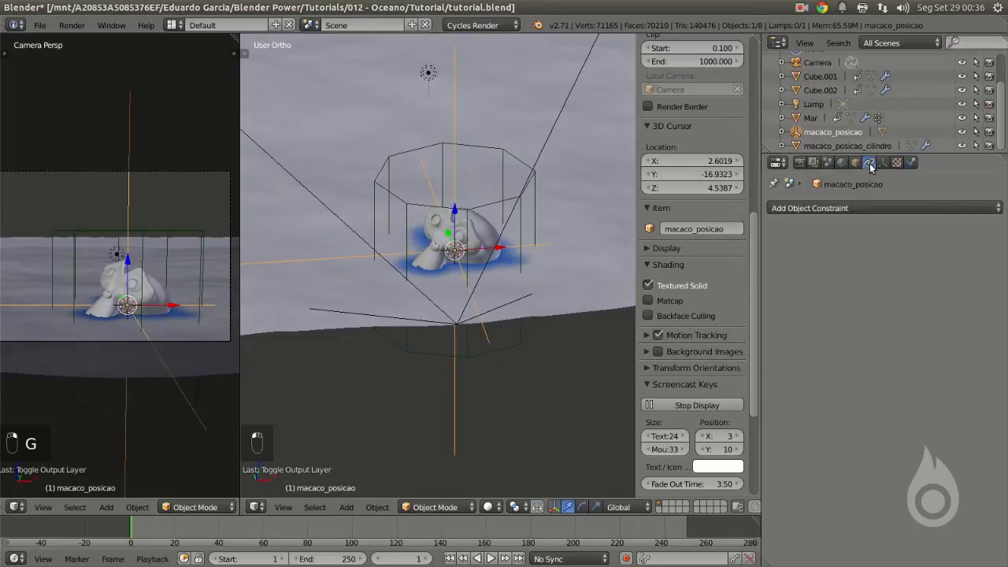
pyautogui.click(807, 209)
pyautogui.click(786, 240)
pyautogui.click(780, 208)
pyautogui.click(765, 255)
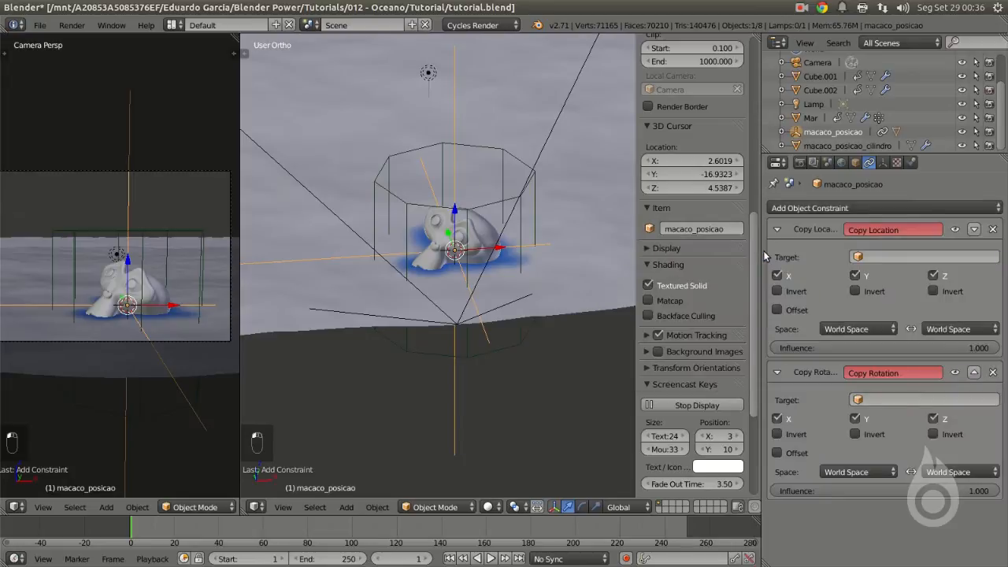
# Step: Set Mar as the target of both the Copy Location and Copy Rotation constraints
pyautogui.click(872, 258)
pyautogui.click(855, 374)
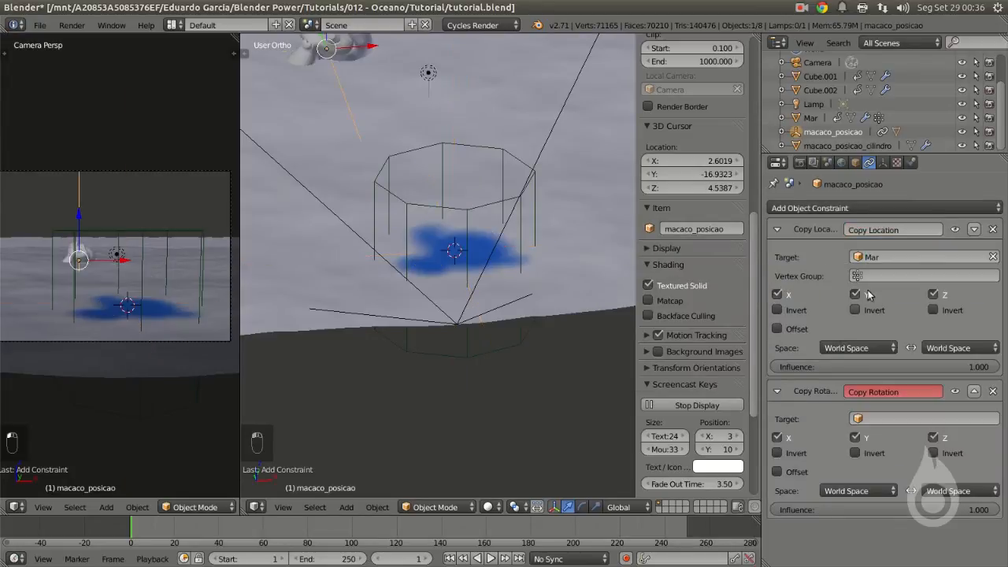
pyautogui.click(858, 418)
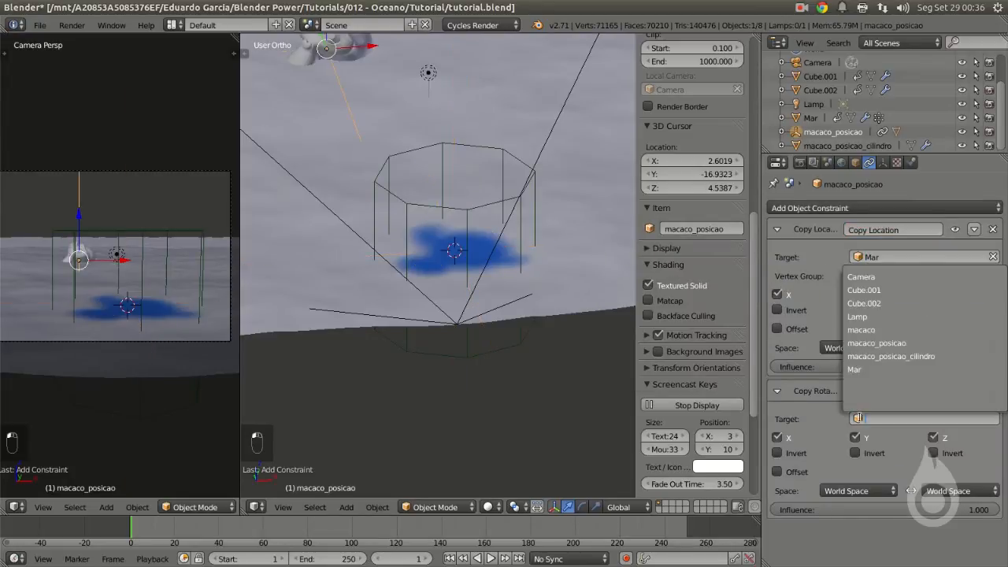
pyautogui.click(856, 369)
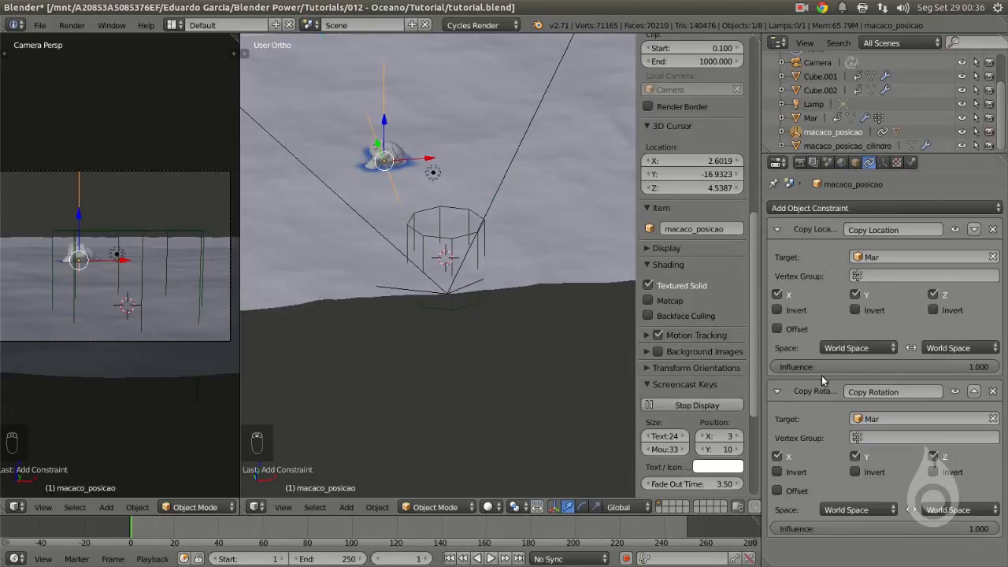
# Step: Assign the dp_weight vertex group to both the Copy Location and Copy Rotation constraints
pyautogui.click(867, 277)
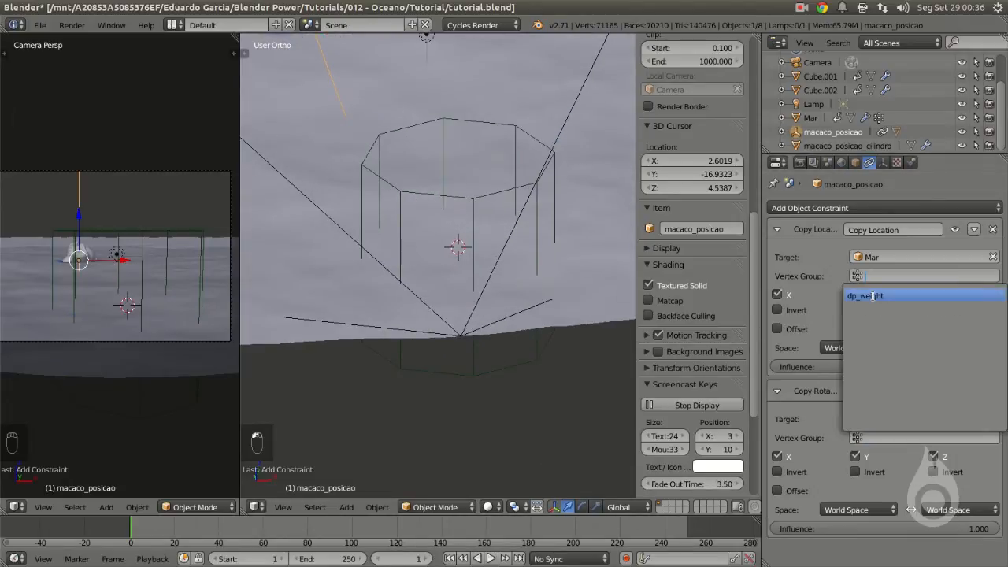
pyautogui.click(893, 293)
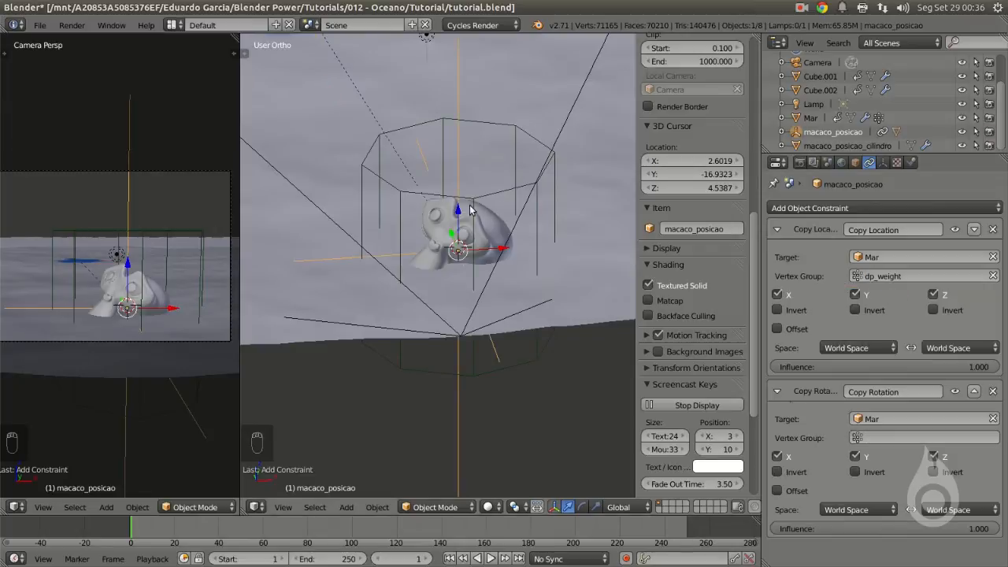
pyautogui.click(868, 435)
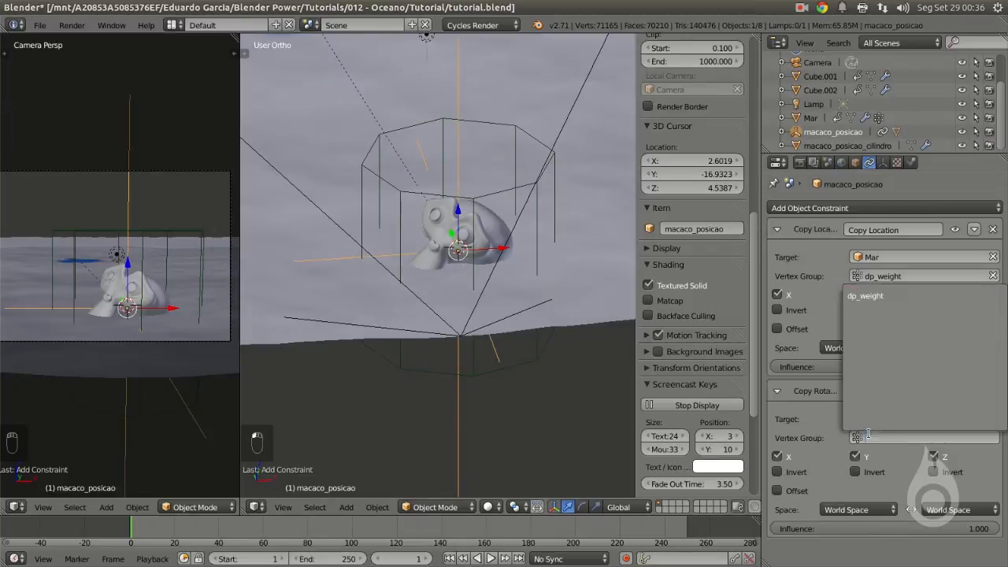
pyautogui.click(873, 296)
# Step: Select the macaco head and tilt it freely with a trackball rotation
pyautogui.scroll(-4, 416, 239)
pyautogui.scroll(4, 437, 253)
pyautogui.rightClick(453, 231)
pyautogui.scroll(2, 465, 249)
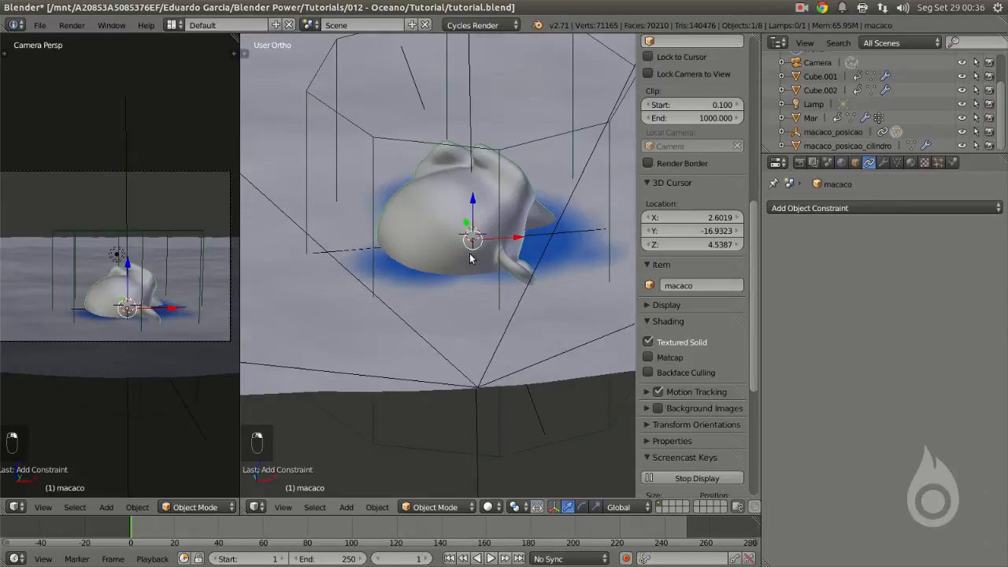
pyautogui.scroll(-3, 436, 235)
pyautogui.press('r')
pyautogui.press('r')
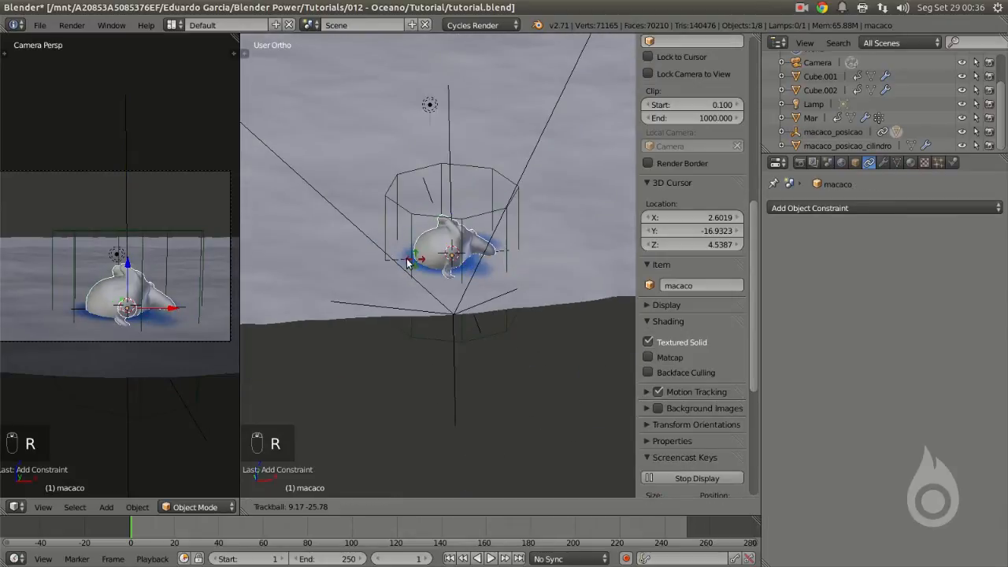
pyautogui.click(441, 272)
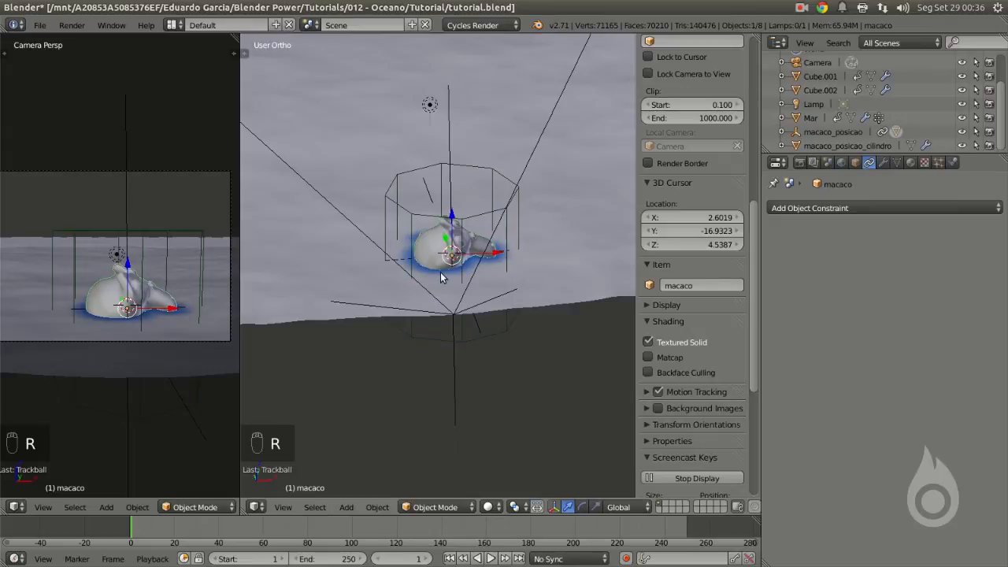
# Step: Rotate the macaco head about 142° in top view, adjust its tilt with a trackball rotation, and deselect everything
pyautogui.press('KP_7')
pyautogui.press('r')
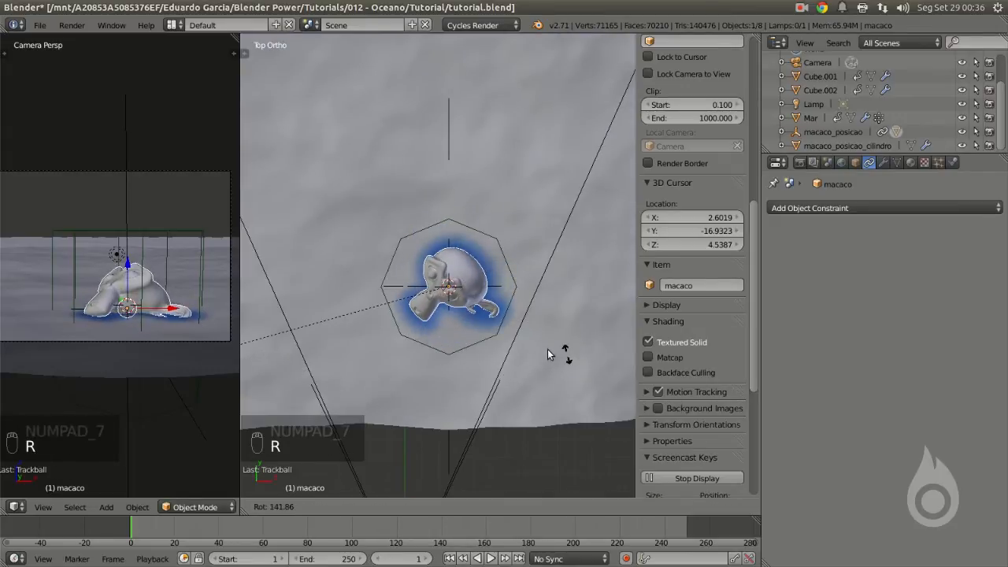
pyautogui.click(512, 330)
pyautogui.moveTo(504, 327); pyautogui.dragTo(493, 241, button='middle')
pyautogui.press('r')
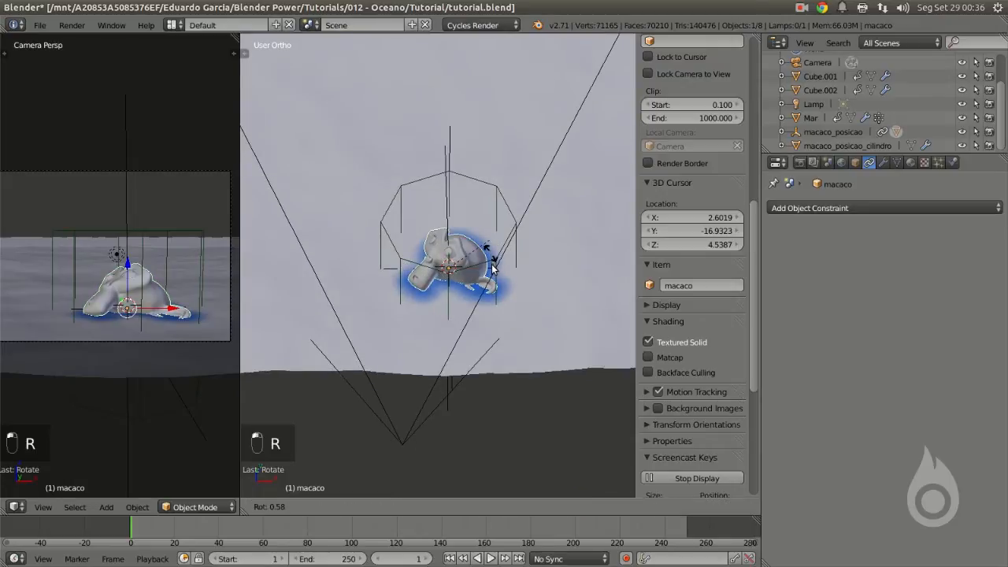
pyautogui.press('r')
pyautogui.click(493, 268)
pyautogui.scroll(3, 504, 268)
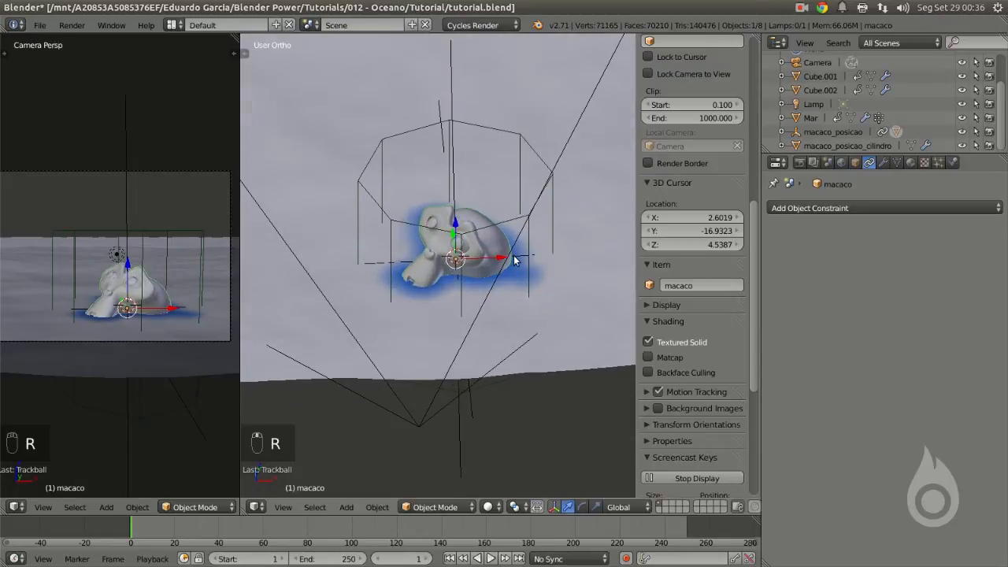
pyautogui.press('a')
# Step: Scrub the animation to frame 66 to check the floating head, and widen the camera viewport
pyautogui.scroll(-3, 508, 270)
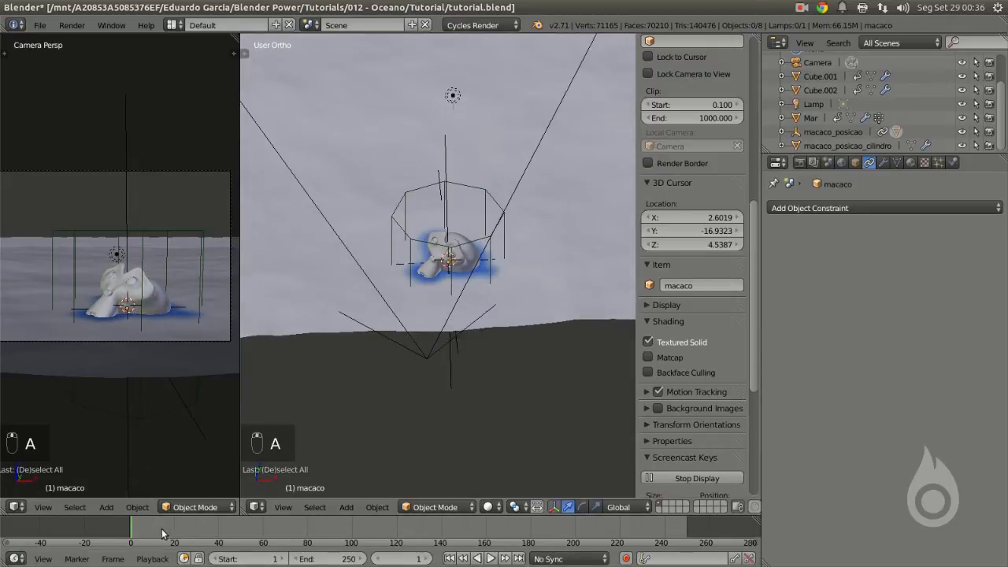
pyautogui.moveTo(155, 527); pyautogui.dragTo(276, 521)
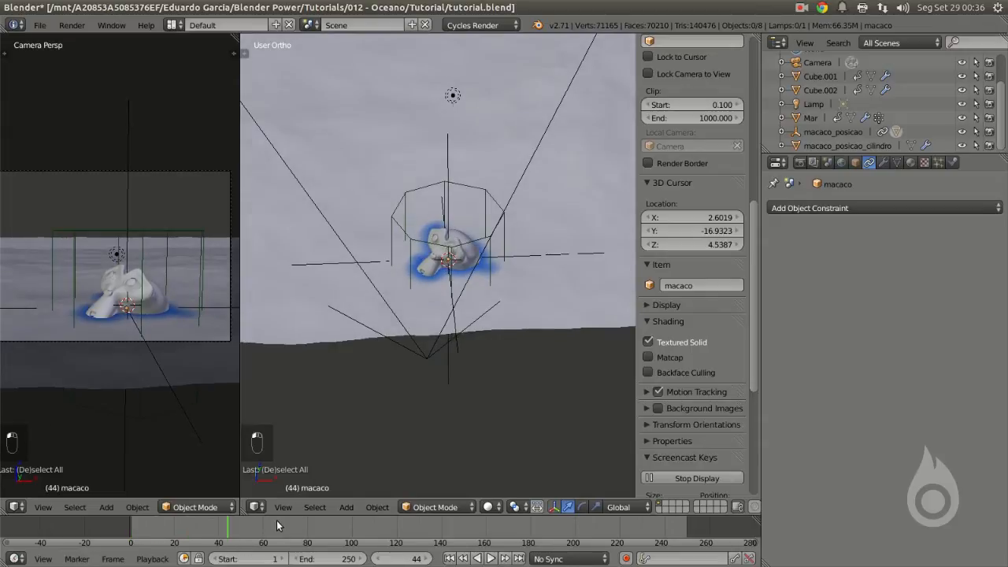
pyautogui.hotkey('shift', 'space')
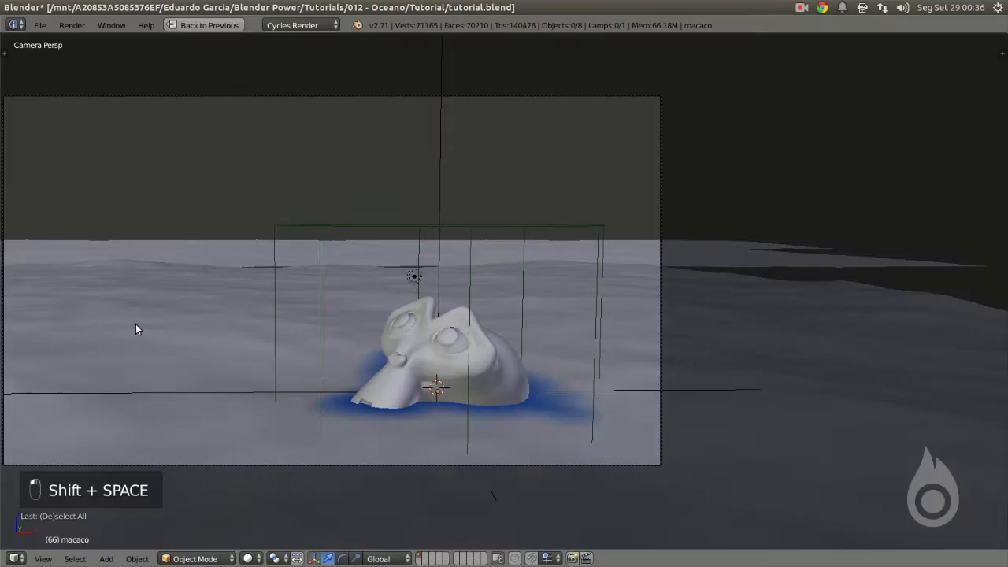
pyautogui.scroll(-2, 451, 409)
pyautogui.hotkey('shift', 'space')
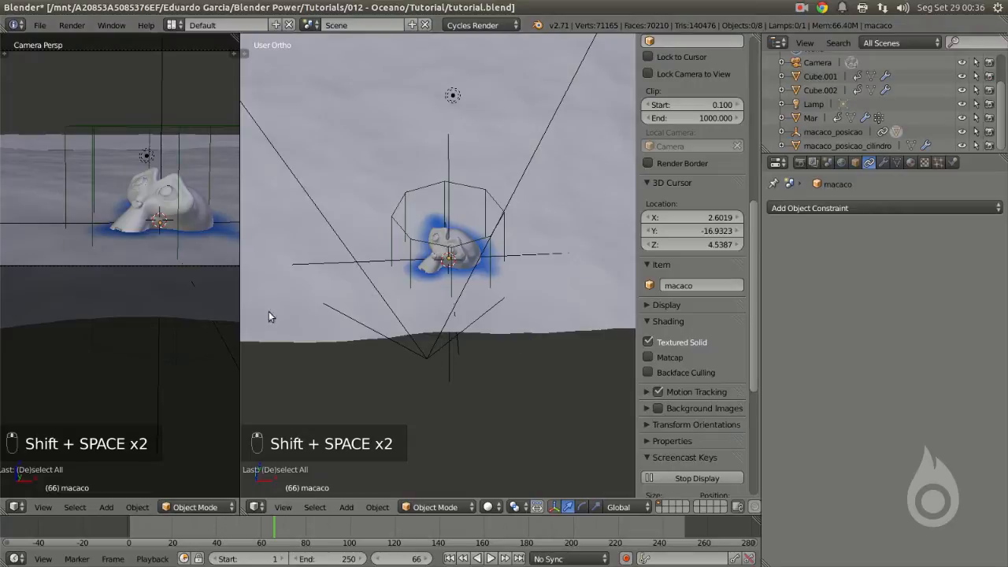
pyautogui.moveTo(240, 300); pyautogui.dragTo(666, 315)
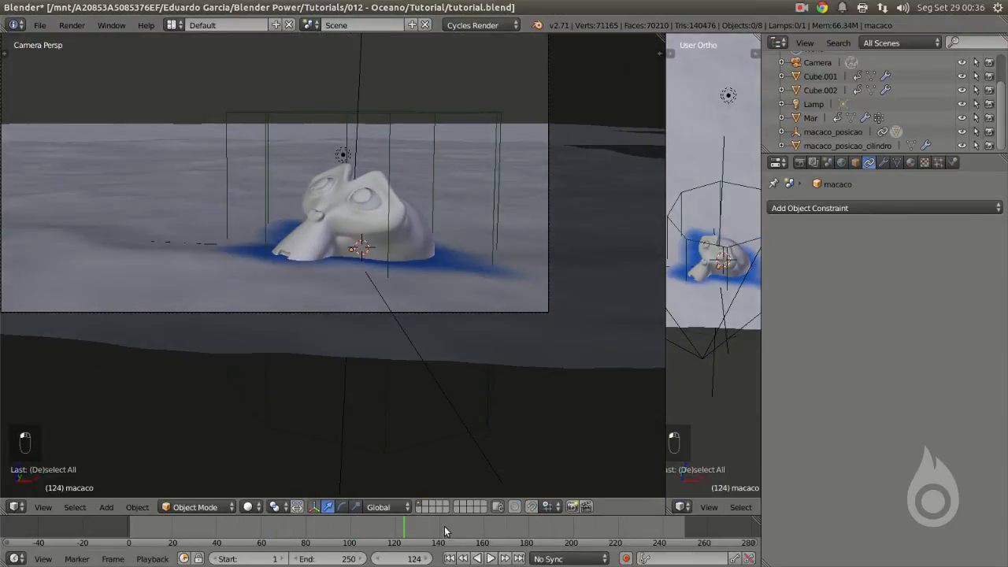
# Step: Scrub the animation up to frame 218 to check the head's floating in camera view, and go to frame 20
pyautogui.moveTo(470, 529); pyautogui.dragTo(507, 526)
pyautogui.click(614, 522)
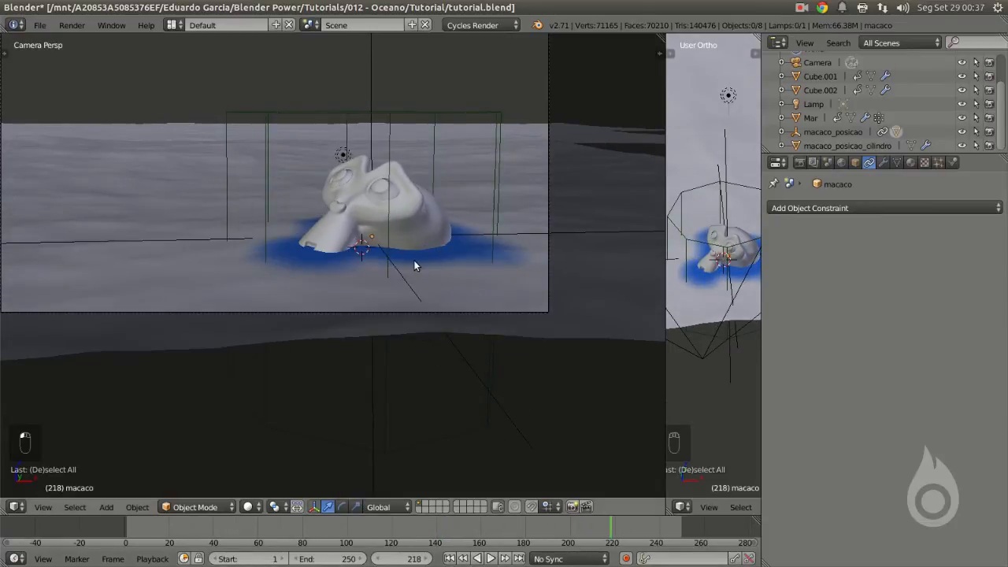
pyautogui.scroll(-5, 365, 334)
pyautogui.click(170, 526)
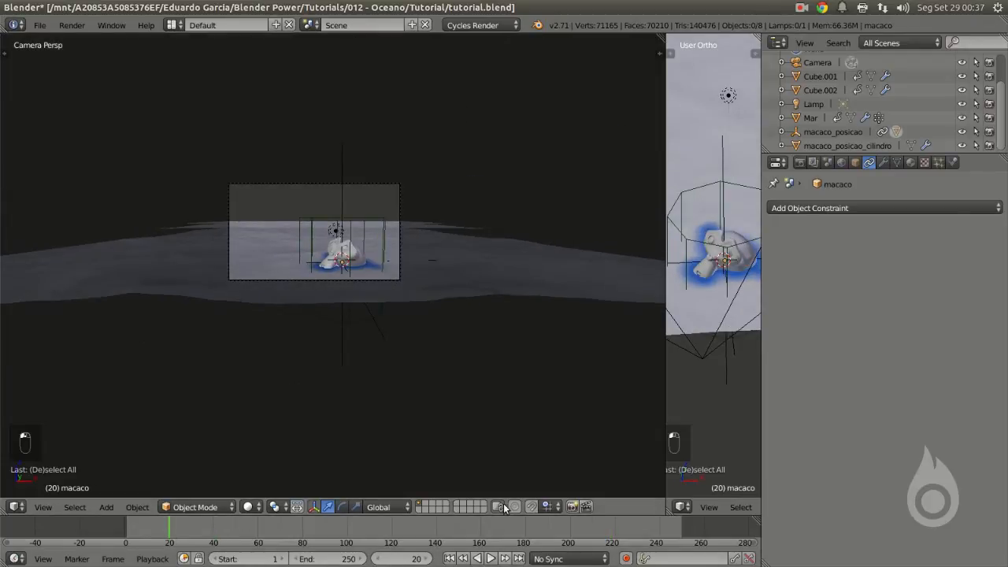
pyautogui.scroll(4, 489, 409)
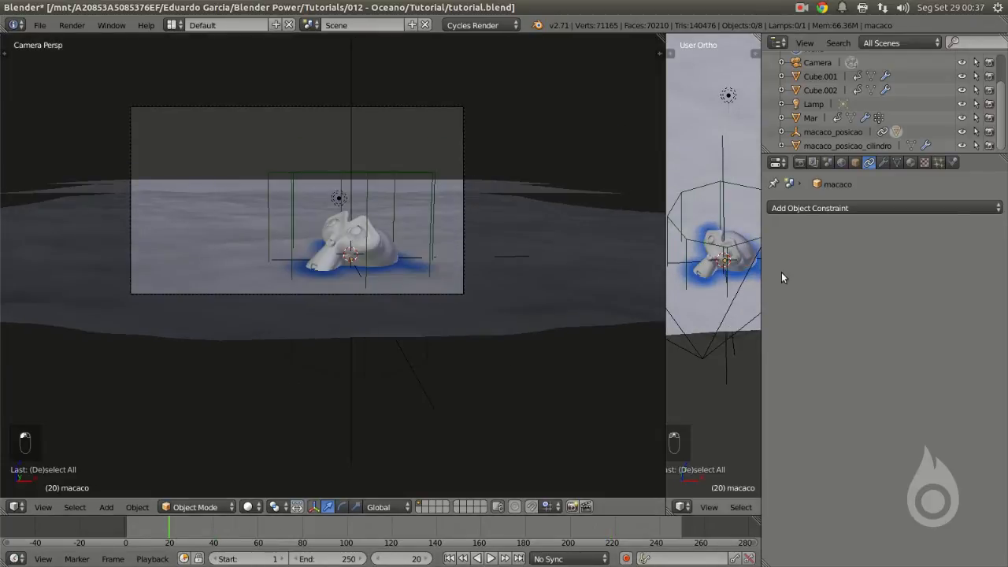
# Step: Examine the scene's render dimensions, output settings and available file formats without changing them
pyautogui.click(800, 162)
pyautogui.scroll(-5, 871, 392)
pyautogui.click(818, 356)
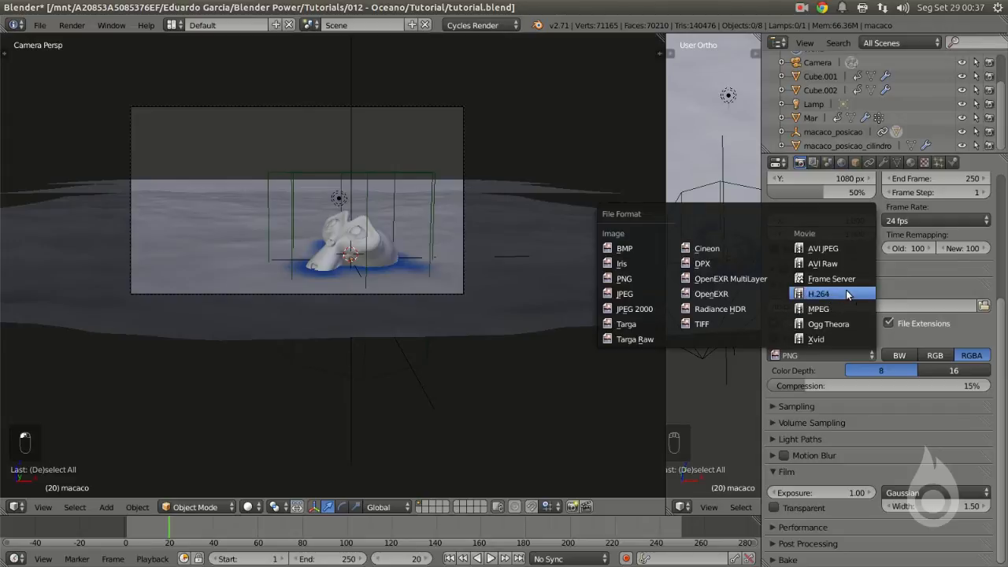
pyautogui.press('Escape')
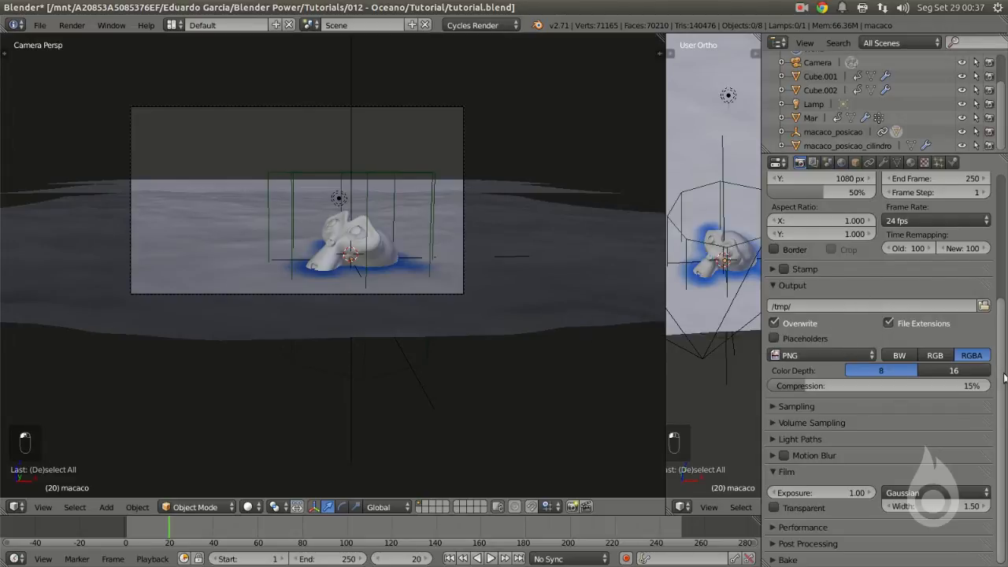
pyautogui.scroll(4, 1005, 378)
pyautogui.scroll(-3, 977, 370)
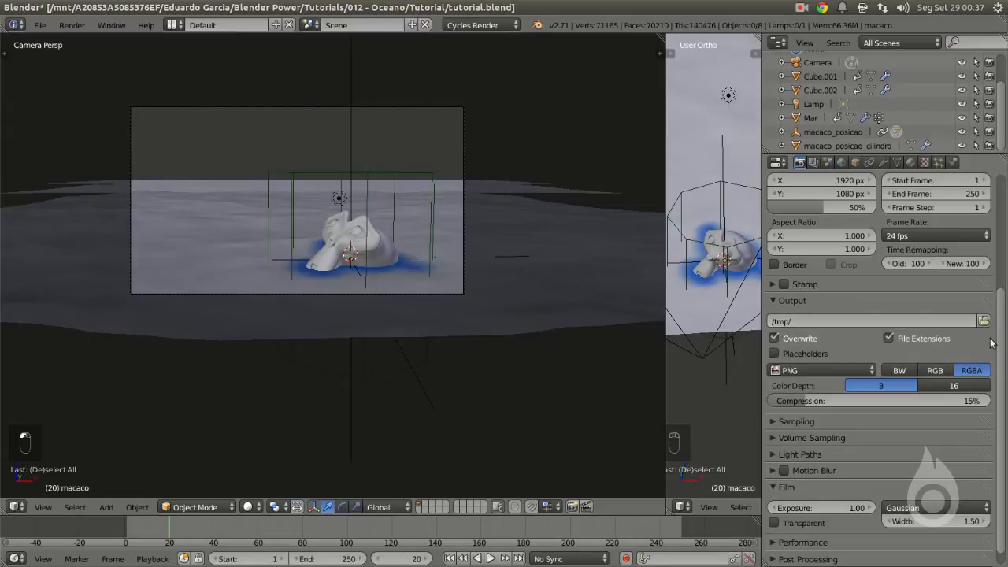
pyautogui.scroll(5, 1001, 343)
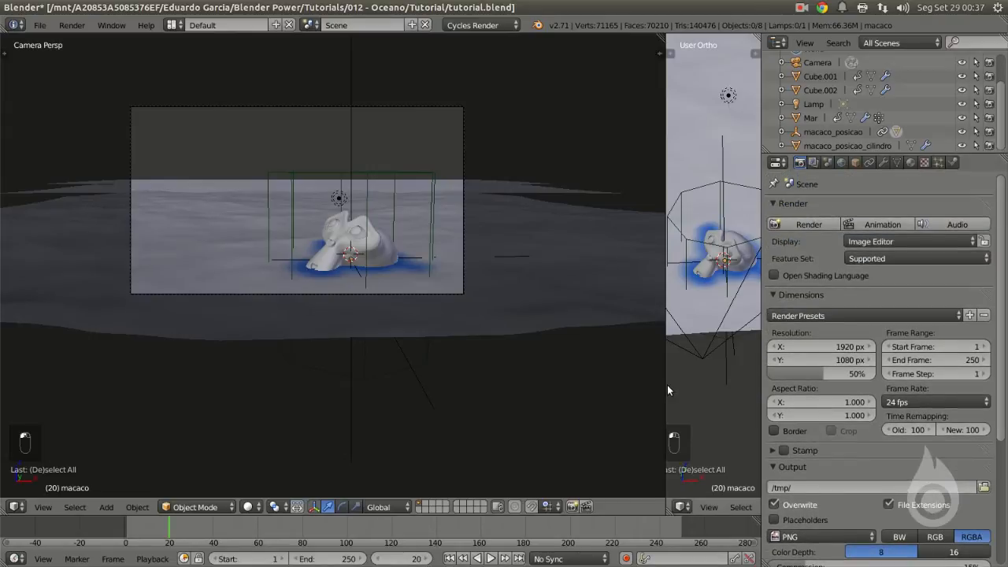
# Step: Make an OpenGL render of the camera view at frame 20 and close the render result
pyautogui.click(572, 508)
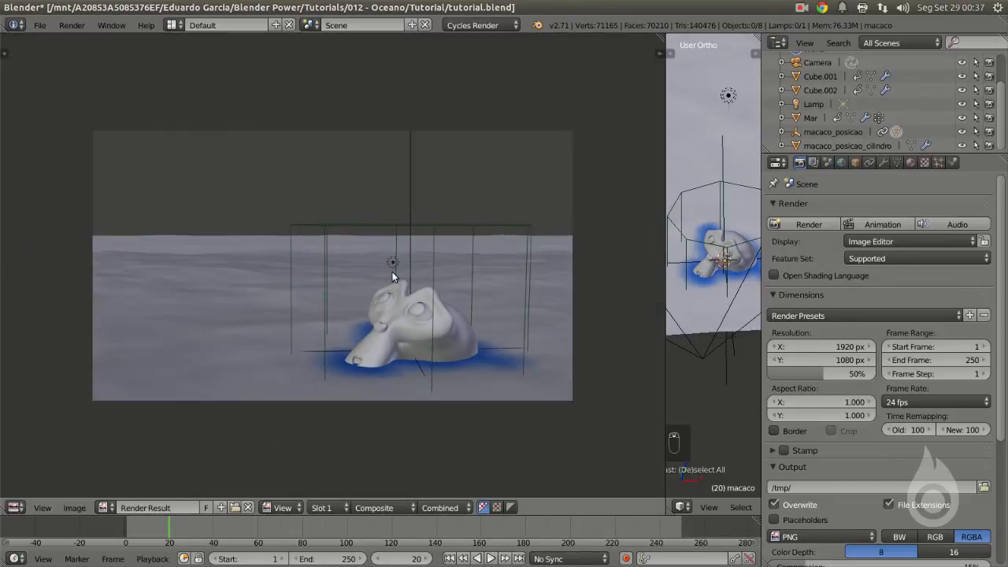
pyautogui.press('Escape')
pyautogui.moveTo(392, 272); pyautogui.dragTo(364, 239, button='middle')
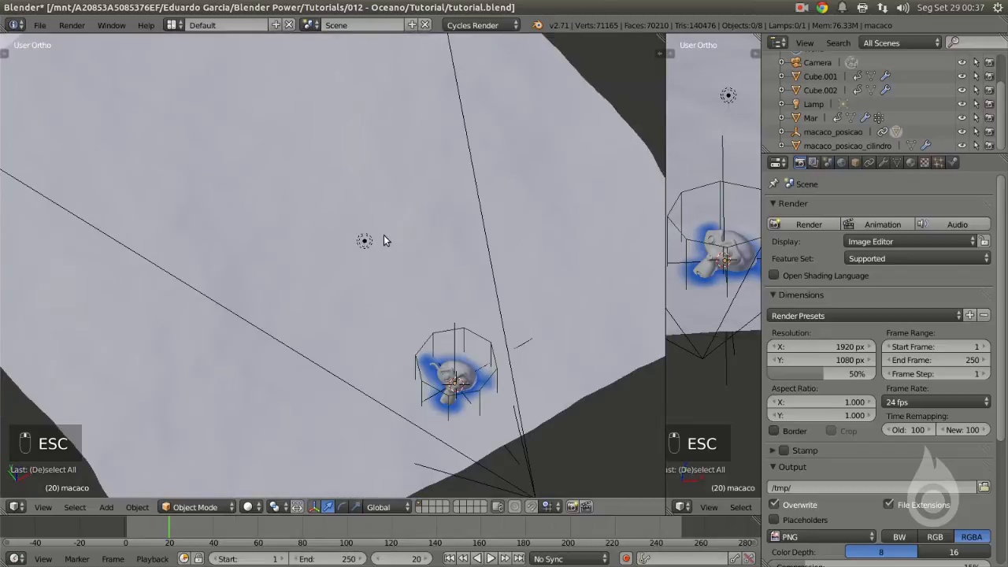
# Step: Check the monkey head from the camera view, select the cylinder around it, and save the file
pyautogui.press('KP_0')
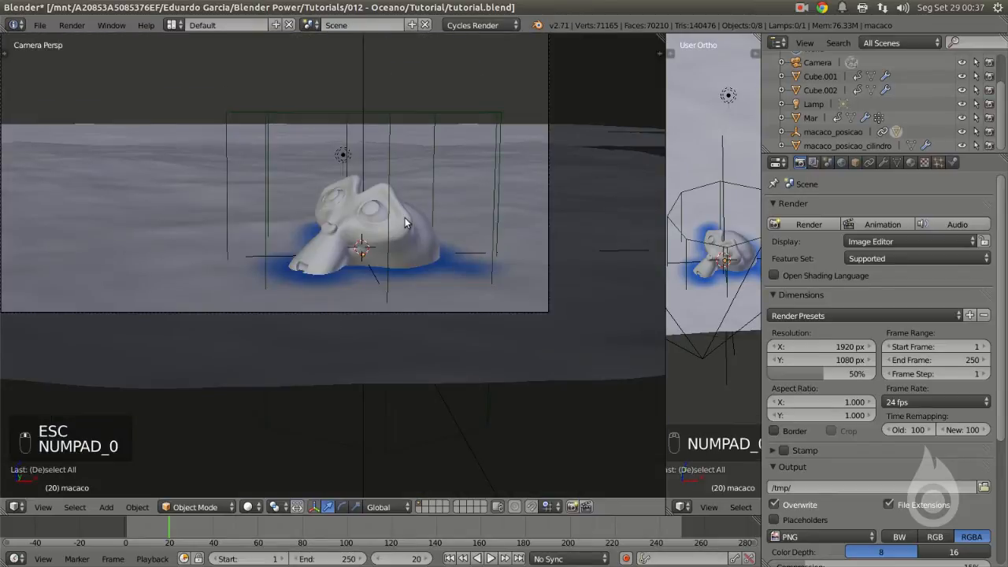
pyautogui.scroll(-4, 404, 218)
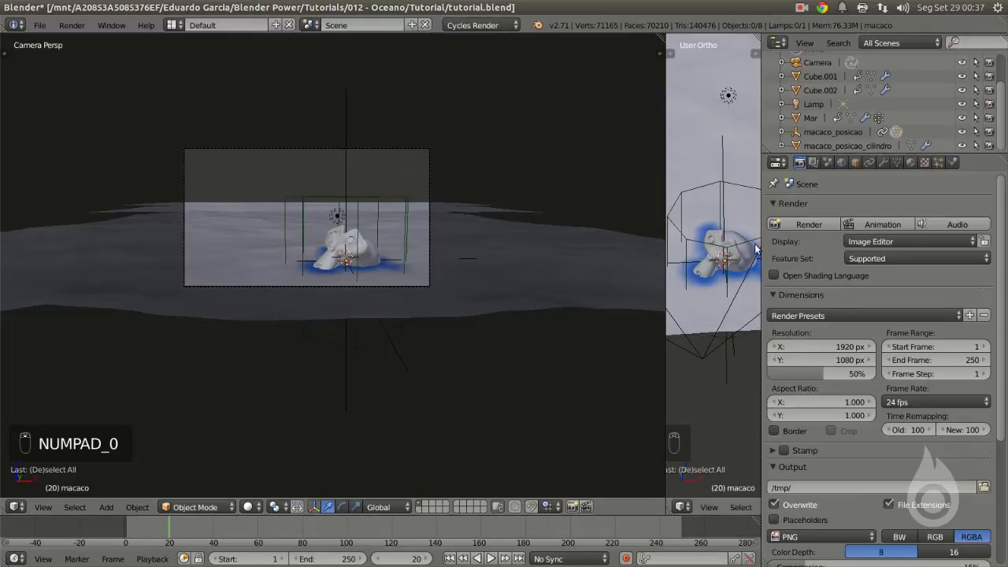
pyautogui.moveTo(421, 246); pyautogui.dragTo(396, 293, button='middle')
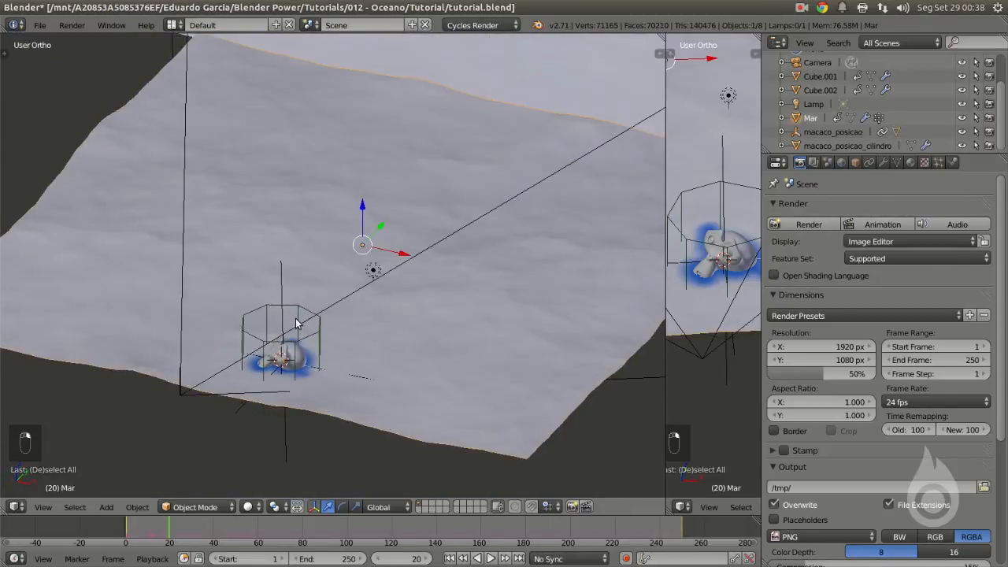
pyautogui.rightClick(283, 354)
pyautogui.moveTo(349, 371); pyautogui.dragTo(422, 360, button='middle')
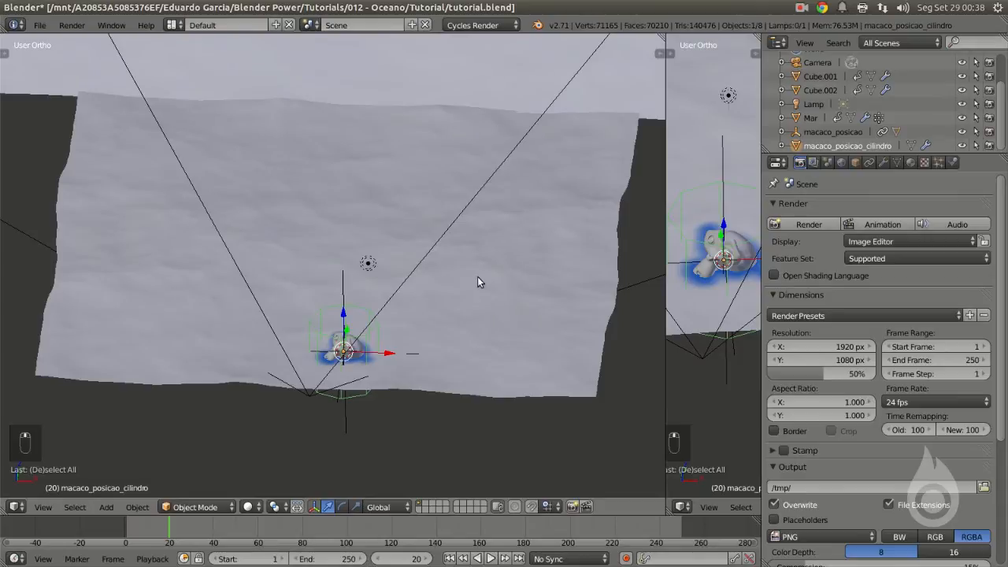
pyautogui.keyDown('shift'); pyautogui.moveTo(455, 158); pyautogui.dragTo(667, 280, button='middle'); pyautogui.keyUp('shift')
pyautogui.hotkey('ctrl', 's')
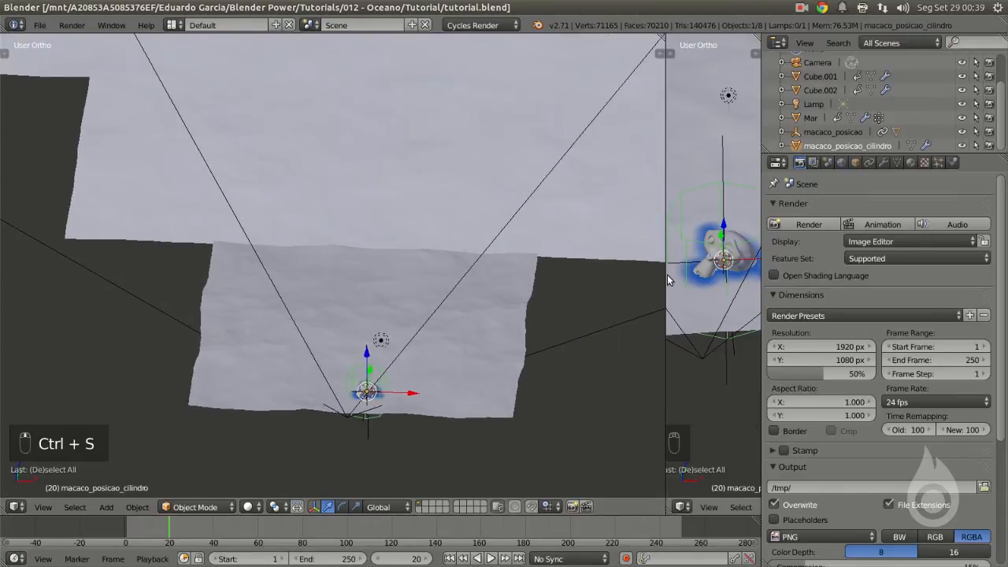
# Step: Narrow the main viewport, turn it into a Node Editor and hide that editor's properties sidebar
pyautogui.moveTo(666, 272); pyautogui.dragTo(304, 272)
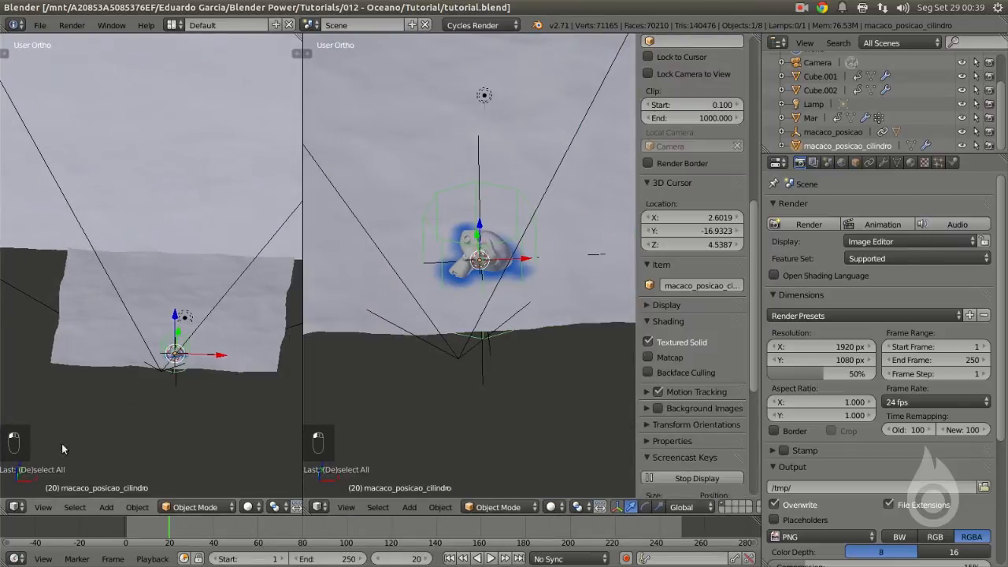
pyautogui.click(16, 508)
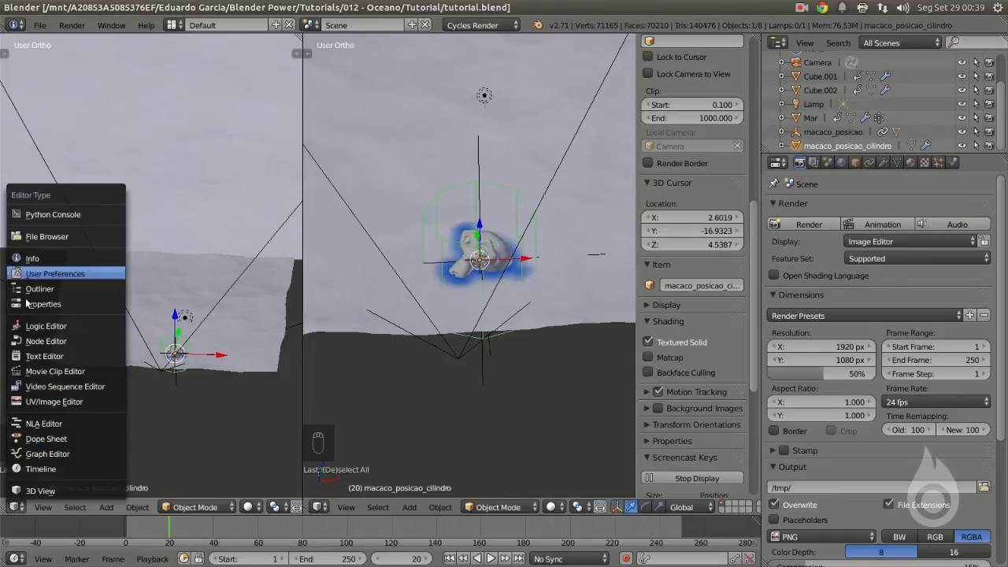
pyautogui.click(47, 342)
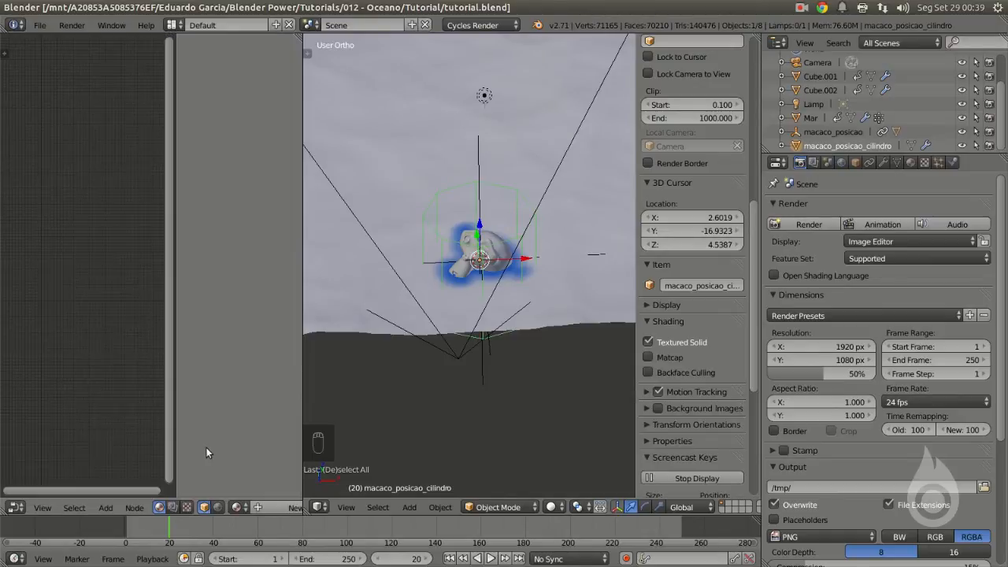
pyautogui.press('n')
# Step: Select the ocean, then enable nodes for the World and use a Sky Texture as its background colour
pyautogui.scroll(-8, 489, 299)
pyautogui.moveTo(486, 299); pyautogui.dragTo(510, 352, button='middle')
pyautogui.press('a')
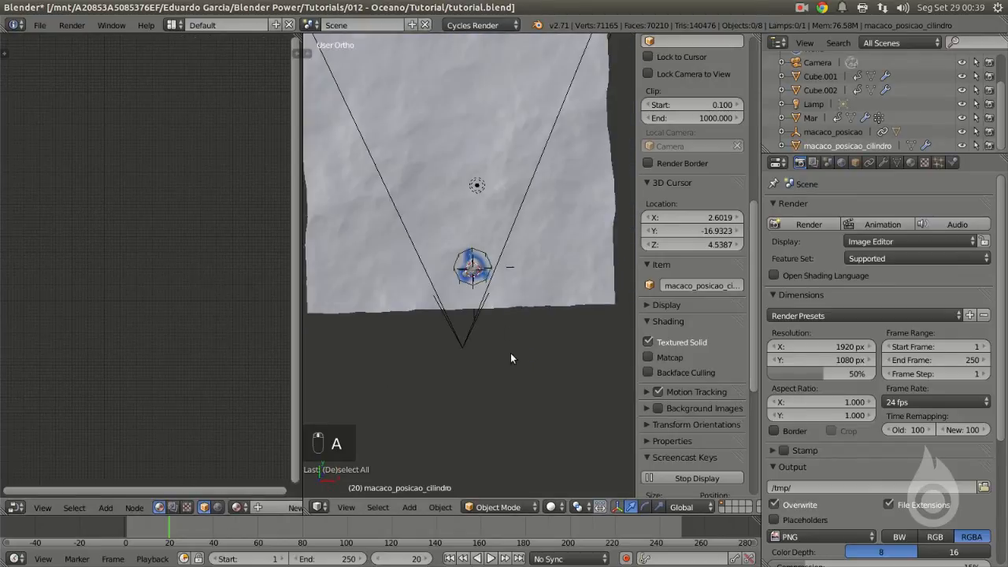
pyautogui.rightClick(384, 211)
pyautogui.moveTo(384, 212); pyautogui.dragTo(484, 252, button='middle')
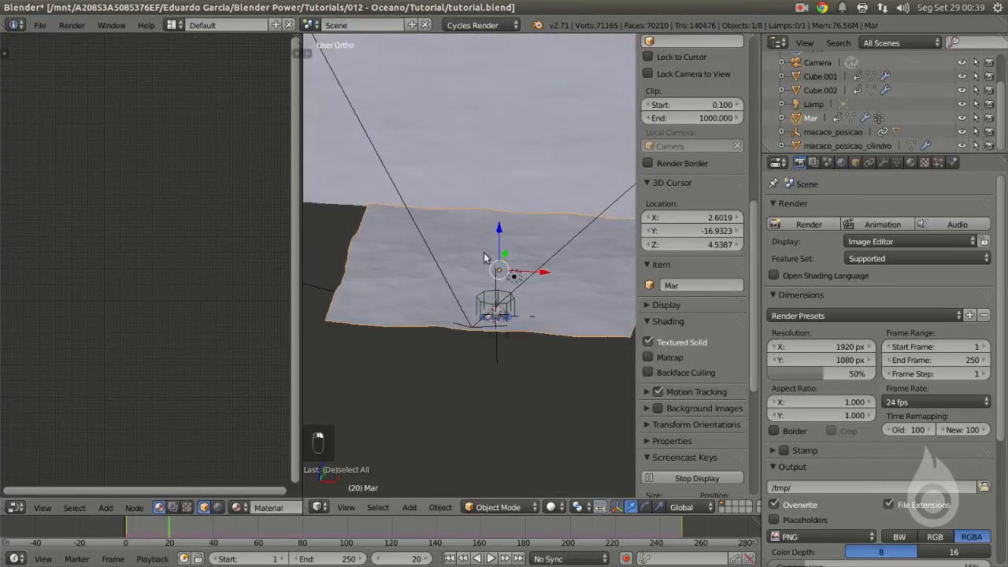
pyautogui.click(842, 163)
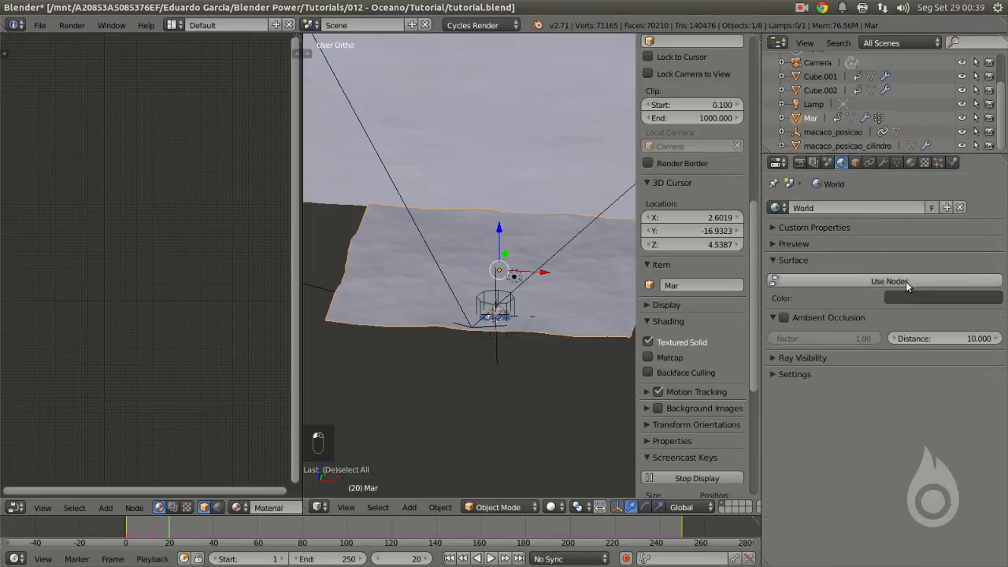
pyautogui.click(906, 282)
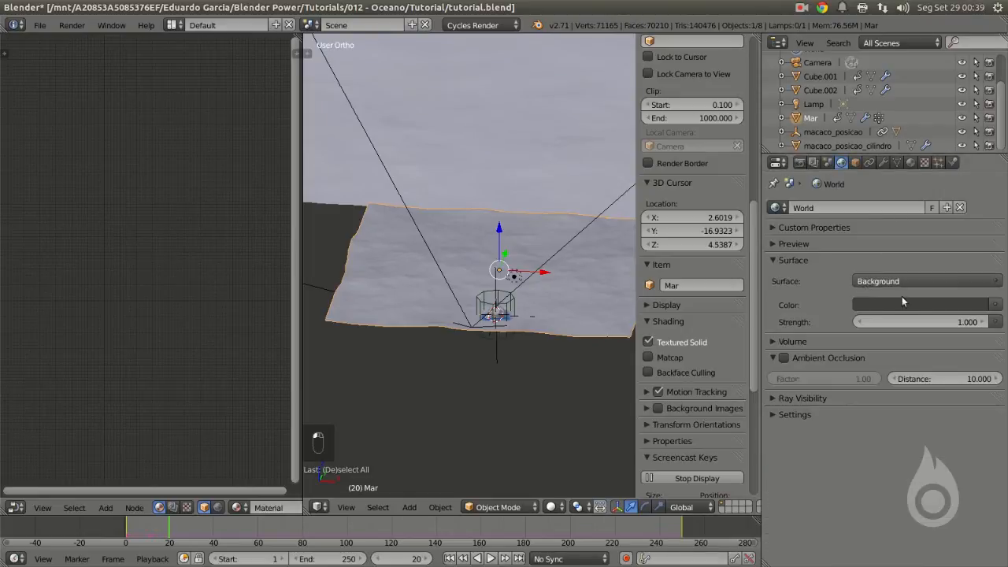
pyautogui.click(996, 306)
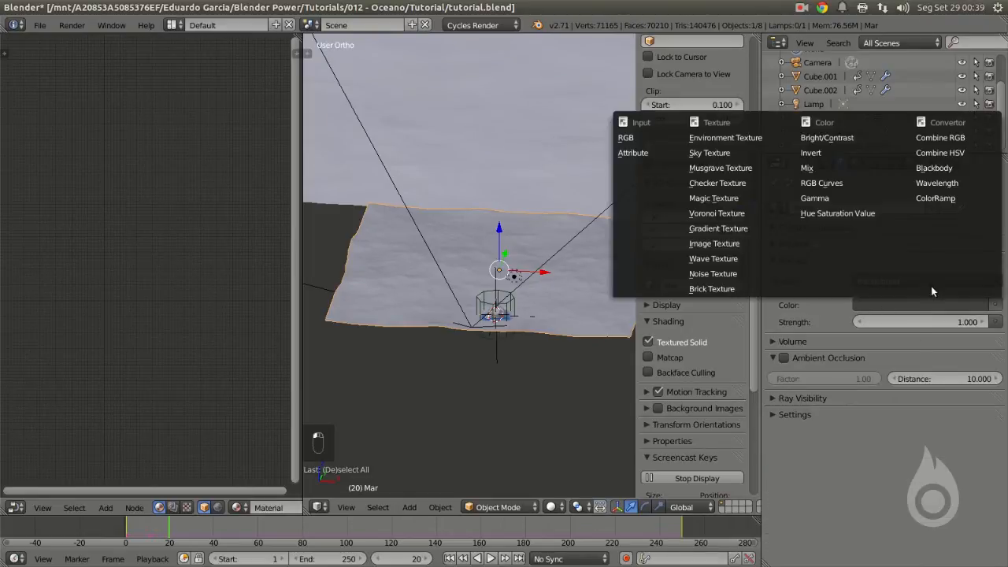
pyautogui.click(715, 154)
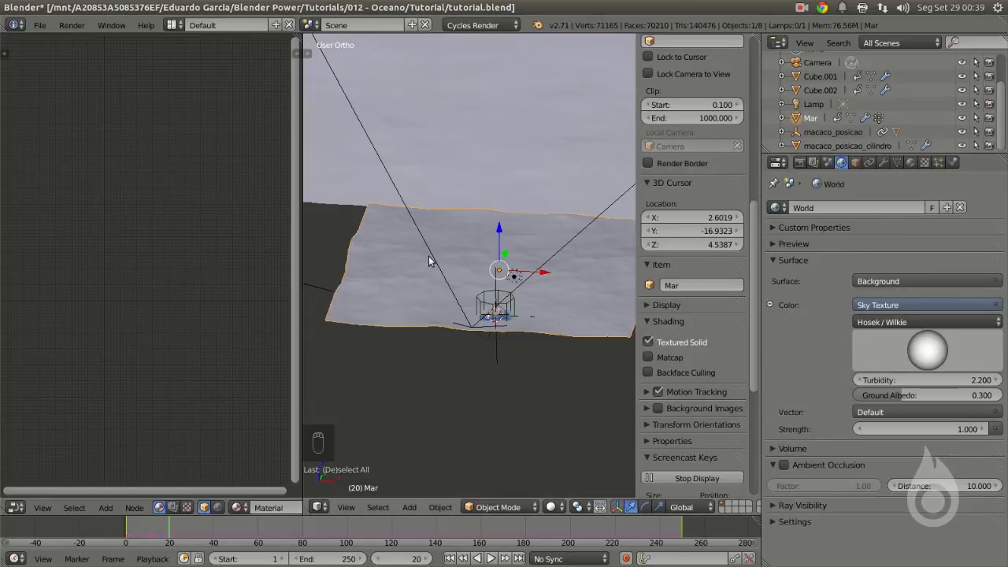
# Step: Switch the 3D view to Rendered shading in perspective, with the whole ocean in view
pyautogui.scroll(-3, 428, 257)
pyautogui.click(552, 508)
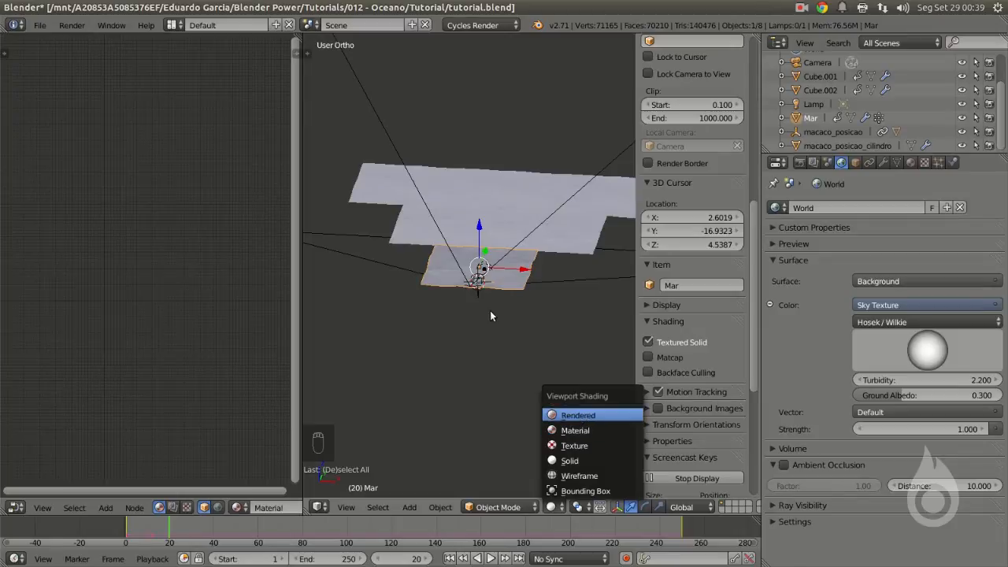
pyautogui.click(578, 415)
pyautogui.press('KP_5')
pyautogui.moveTo(502, 291); pyautogui.dragTo(533, 349, button='middle')
pyautogui.moveTo(515, 286); pyautogui.dragTo(547, 298, button='middle')
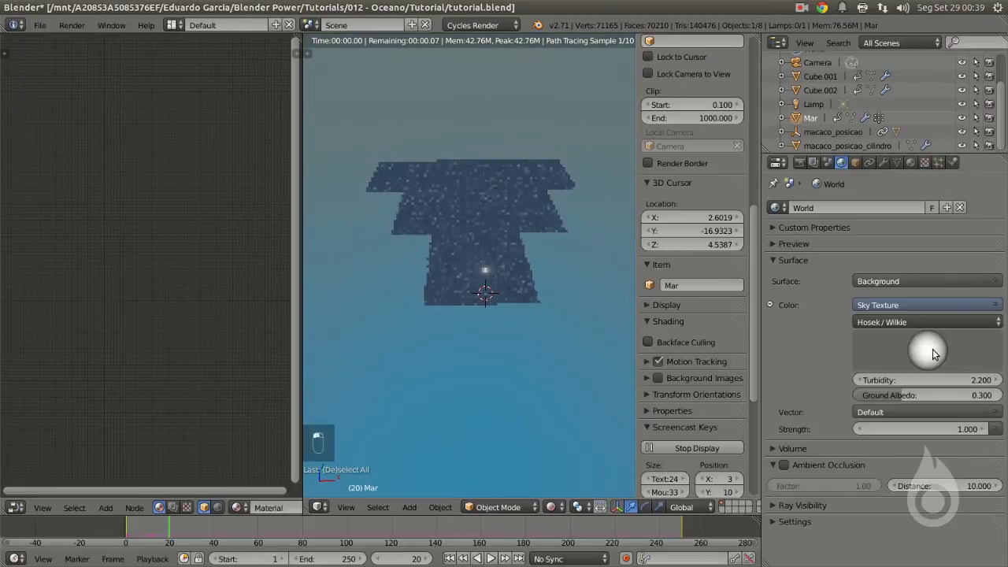
pyautogui.scroll(1, 483, 320)
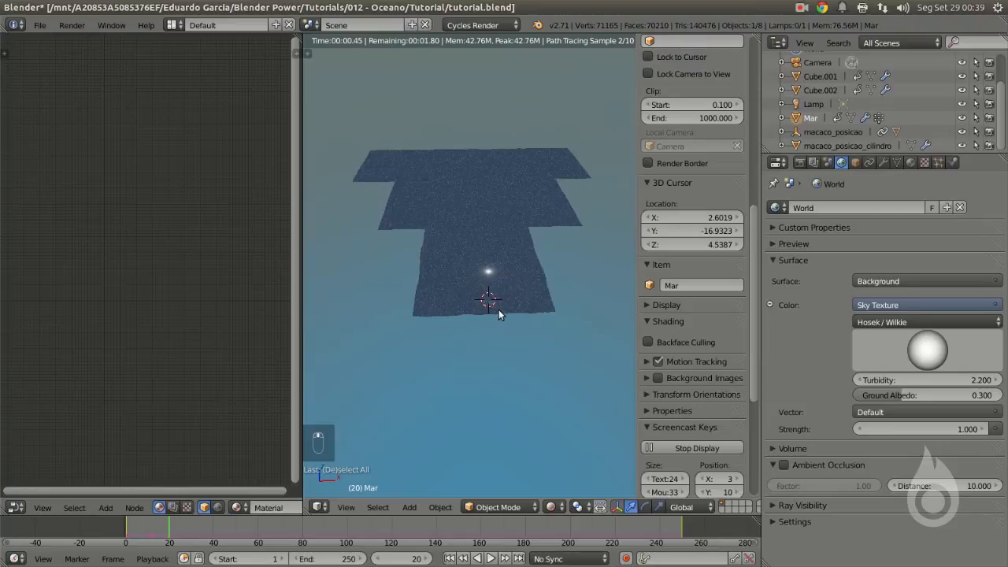
# Step: Return the animation to frame 1 and view the rendered ocean from a low angle up to the horizon
pyautogui.press('Left')
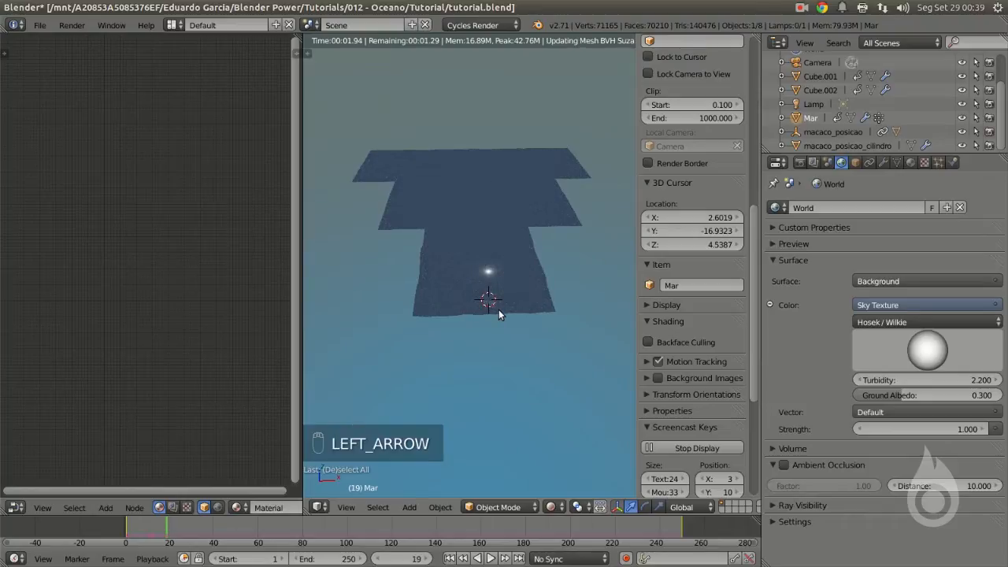
pyautogui.hotkey('shift', 'Left')
pyautogui.moveTo(506, 221); pyautogui.dragTo(483, 275, button='middle')
pyautogui.scroll(3, 486, 263)
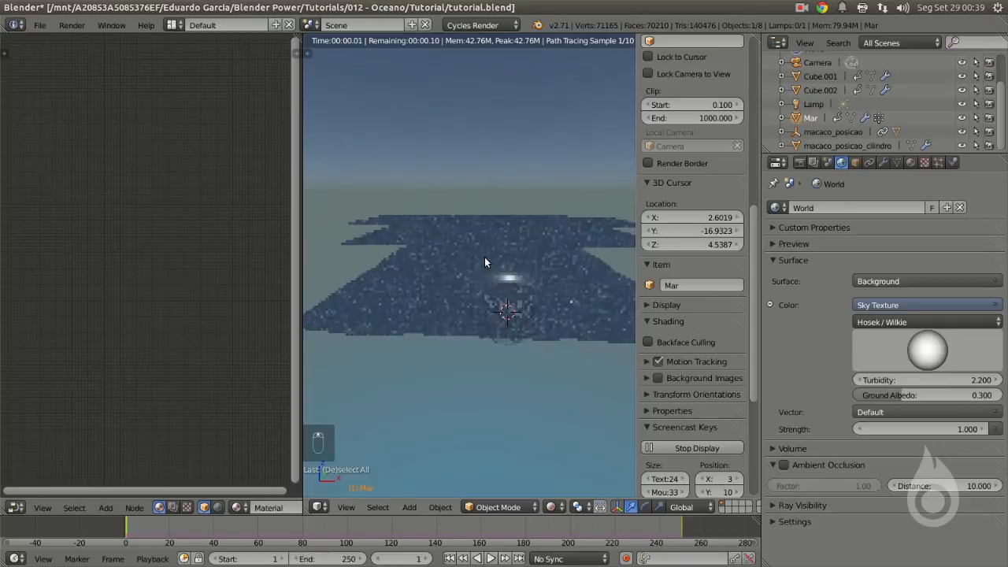
# Step: Rename the ocean's material to Mar and enable shader nodes for it
pyautogui.click(912, 162)
pyautogui.click(821, 249)
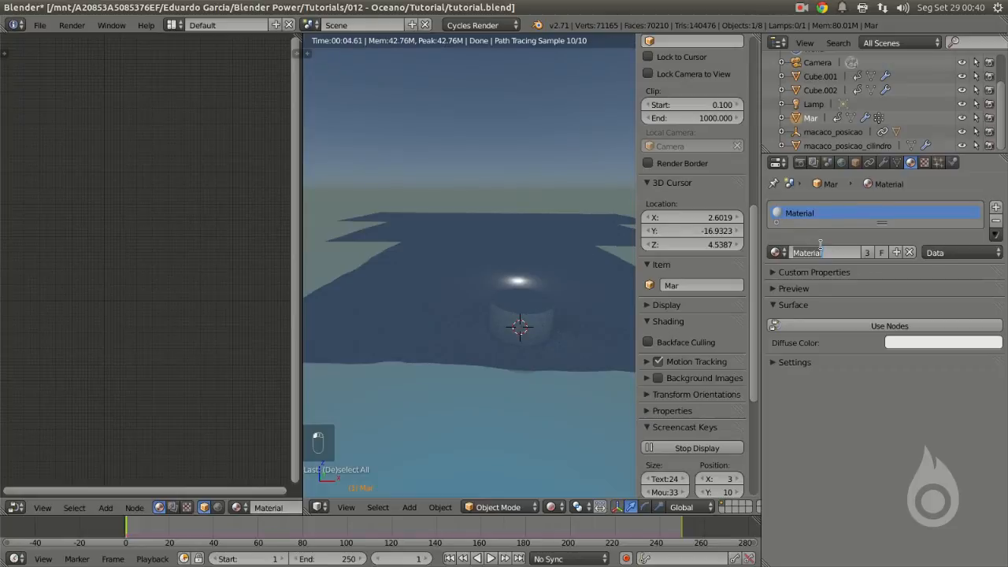
pyautogui.write('Mar')
pyautogui.press('Return')
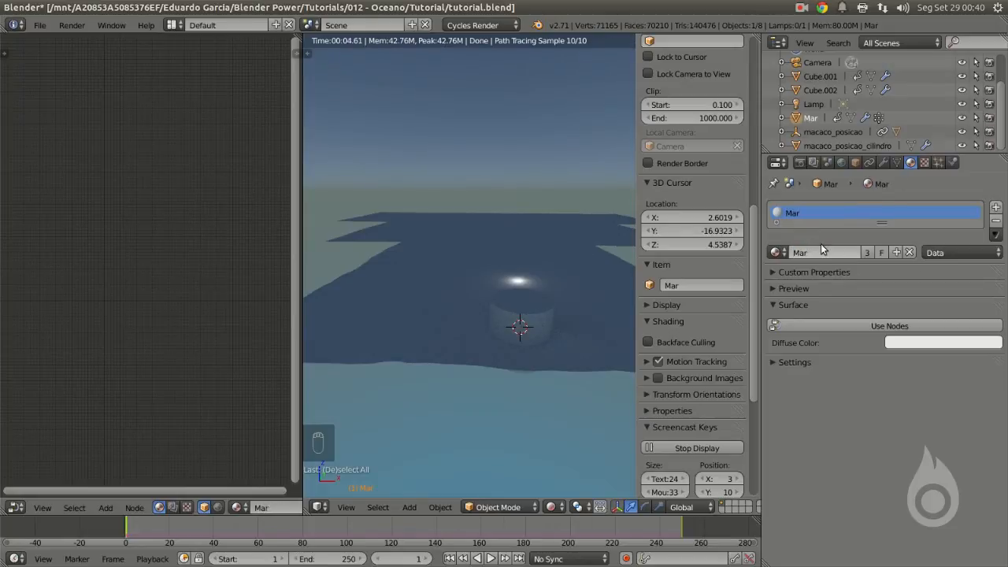
pyautogui.click(935, 329)
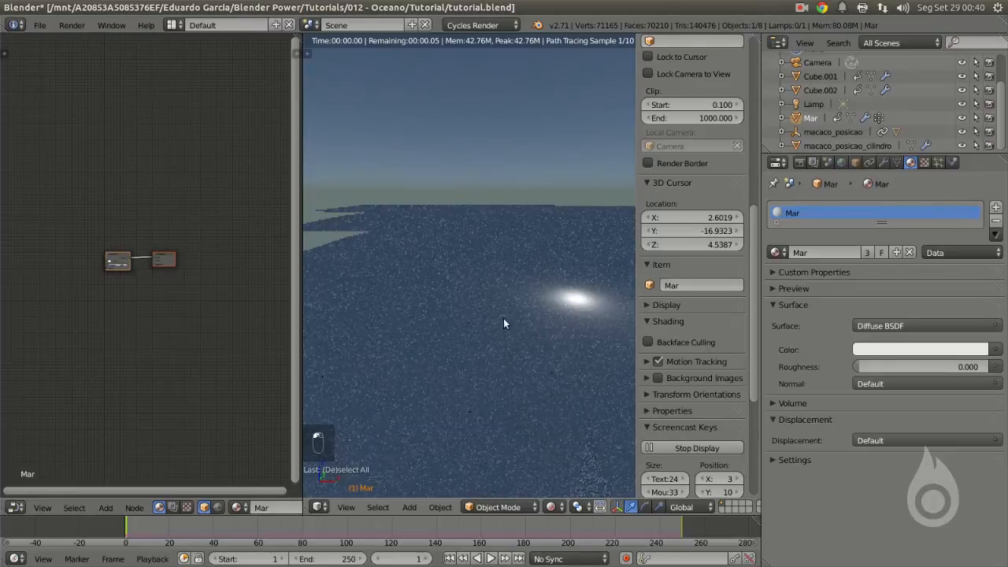
# Step: Hide the macaco_posicao_cilindro cylinder in the viewport and reselect the ocean
pyautogui.rightClick(523, 308)
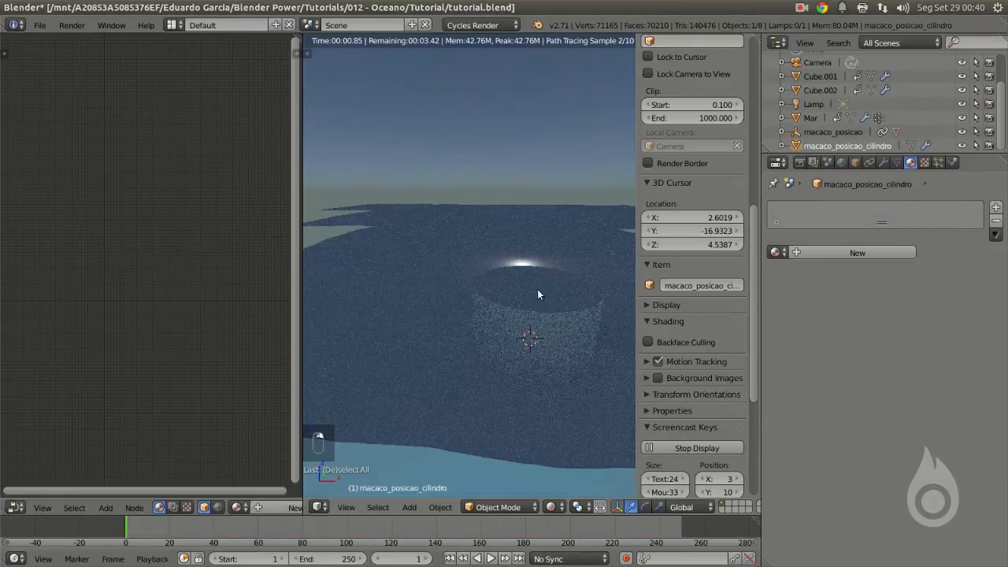
pyautogui.click(962, 146)
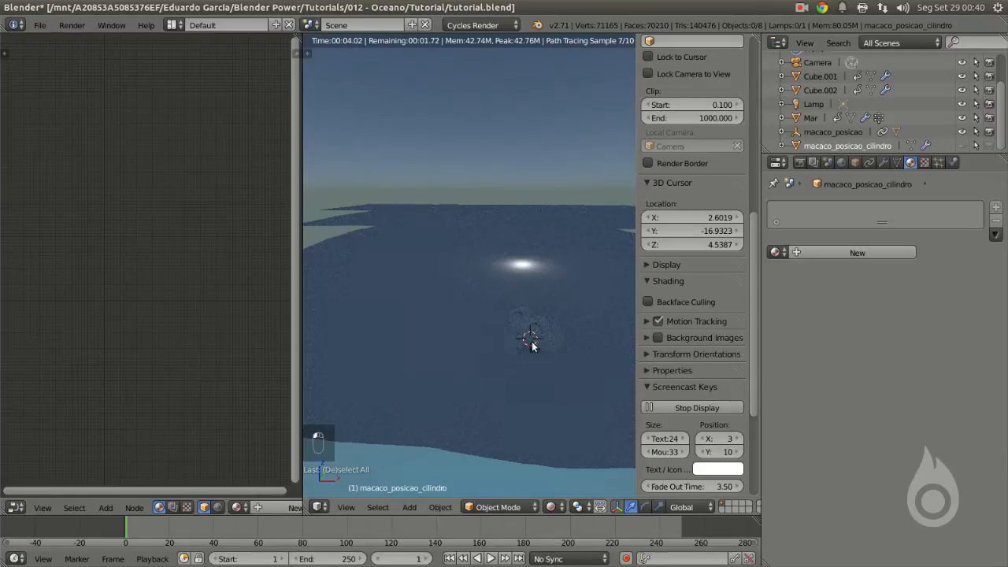
pyautogui.rightClick(420, 342)
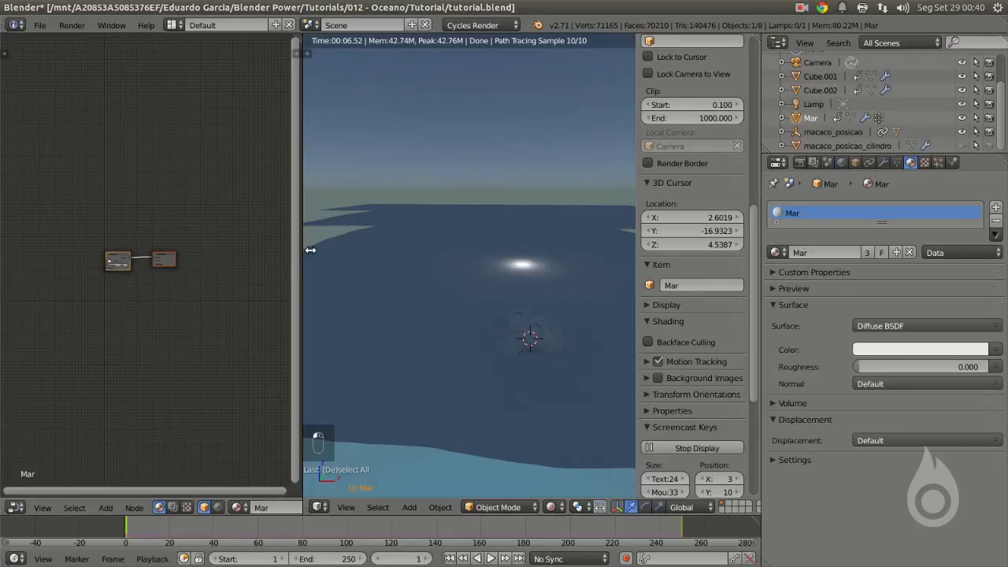
# Step: Widen the Node Editor and delete the Diffuse BSDF node from the Mar material
pyautogui.moveTo(300, 250); pyautogui.dragTo(396, 251)
pyautogui.scroll(3, 487, 311)
pyautogui.scroll(5, 191, 301)
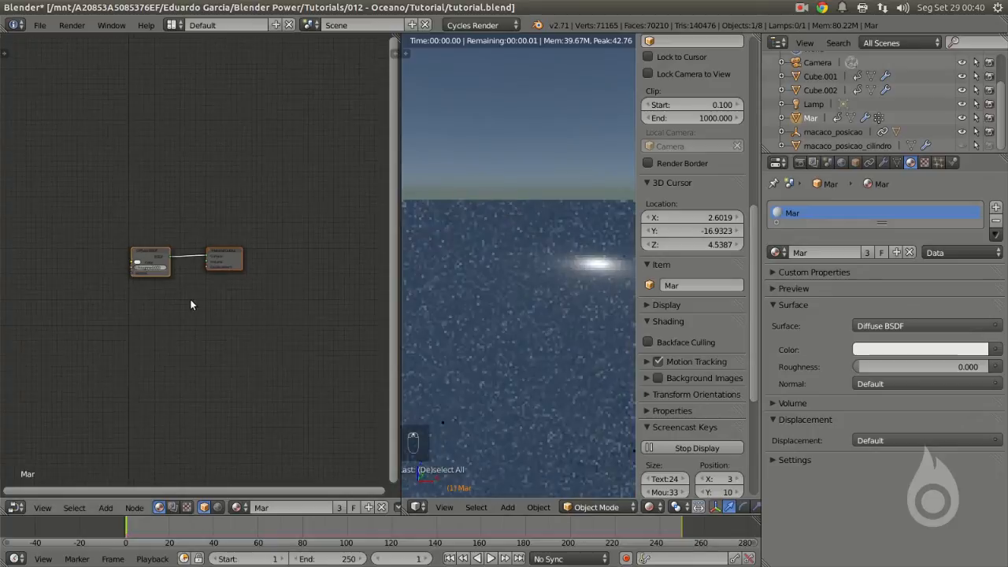
pyautogui.moveTo(191, 300); pyautogui.dragTo(249, 230, button='middle')
pyautogui.scroll(2, 166, 145)
pyautogui.moveTo(184, 124); pyautogui.dragTo(202, 180, button='middle')
pyautogui.press('x')
# Step: Add a Glossy BSDF shader and connect it to the Material Output's Surface input
pyautogui.hotkey('shift', 'a')
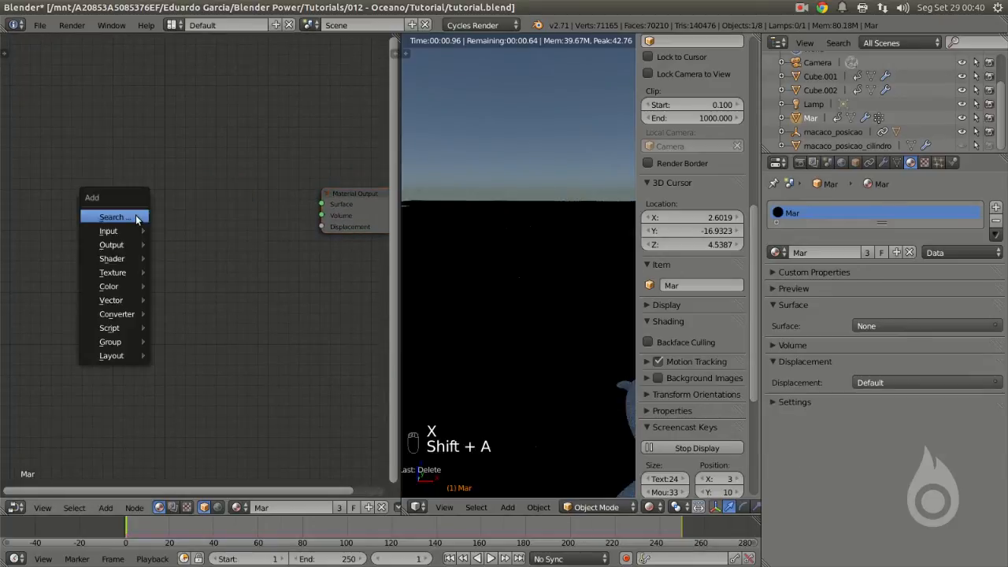
pyautogui.moveTo(122, 255)
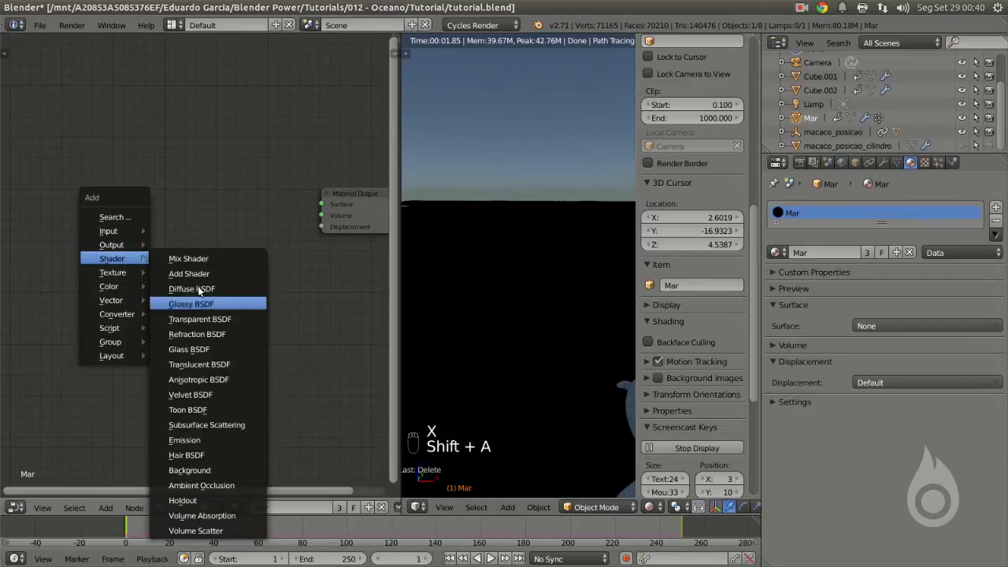
pyautogui.click(187, 305)
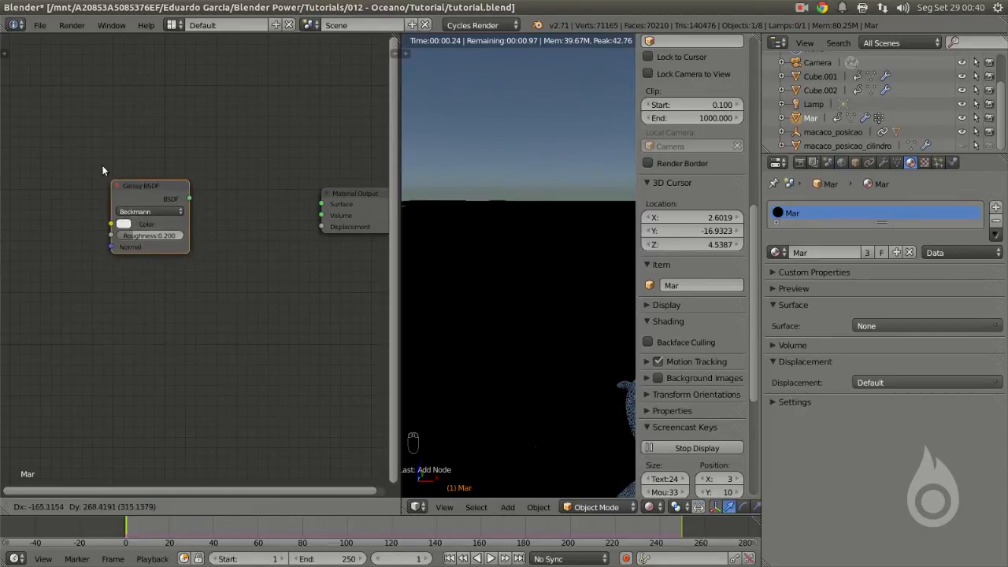
pyautogui.click(96, 149)
pyautogui.moveTo(173, 167); pyautogui.dragTo(333, 179)
pyautogui.moveTo(529, 252); pyautogui.dragTo(529, 291, button='middle')
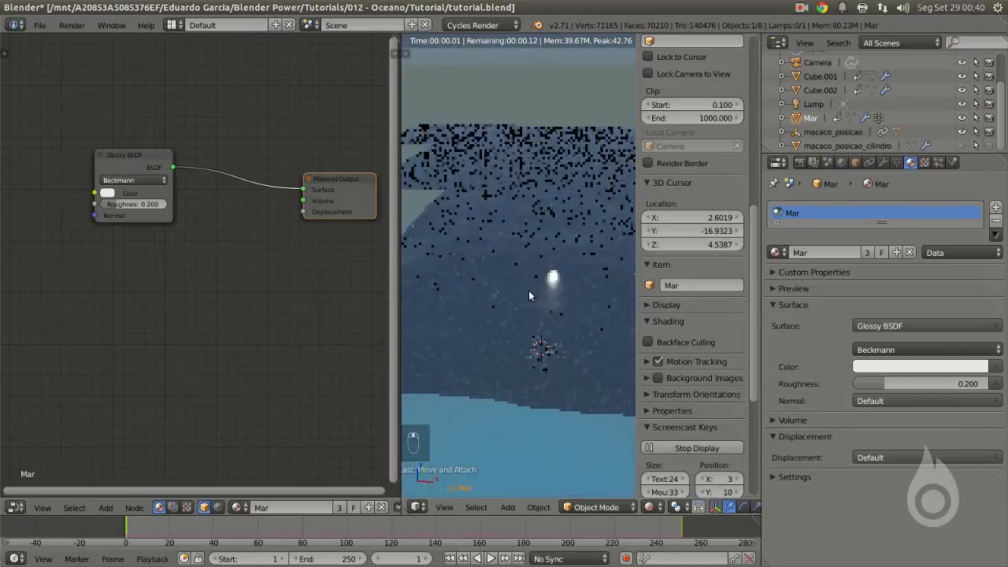
# Step: Add a MixRGB node in front of the Glossy BSDF and connect its output to the shader's Color input
pyautogui.scroll(2, 136, 216)
pyautogui.moveTo(183, 220); pyautogui.dragTo(317, 242, button='middle')
pyautogui.hotkey('shift', 'a')
pyautogui.hotkey('shift', 'a')
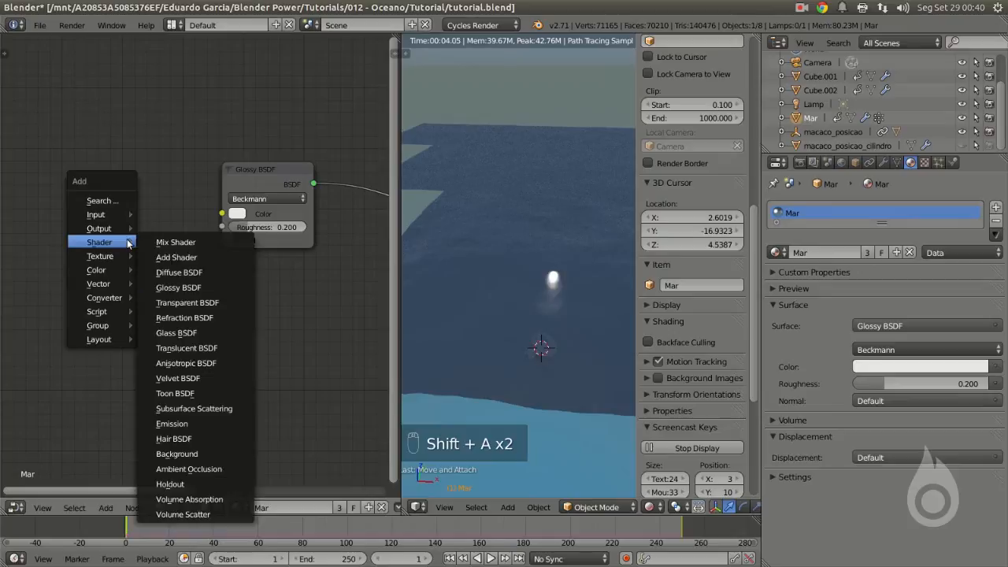
pyautogui.moveTo(93, 270)
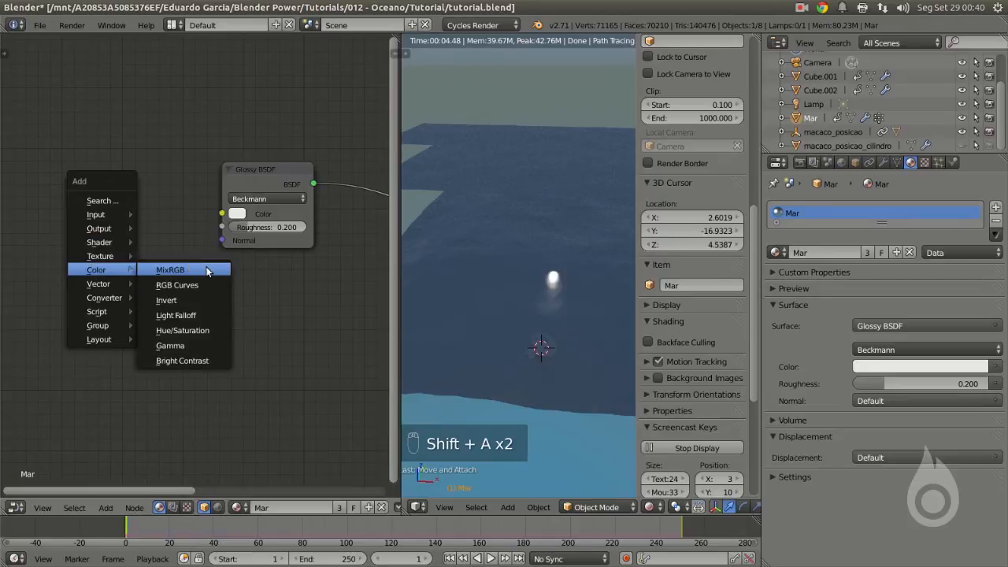
pyautogui.click(208, 271)
pyautogui.click(164, 168)
pyautogui.moveTo(175, 174); pyautogui.dragTo(222, 215)
# Step: Set the MixRGB node's Color2 to a light grey with RGB values of 0.807 and darken Color1 to dark grey
pyautogui.moveTo(109, 242); pyautogui.dragTo(228, 259, button='middle')
pyautogui.click(226, 261)
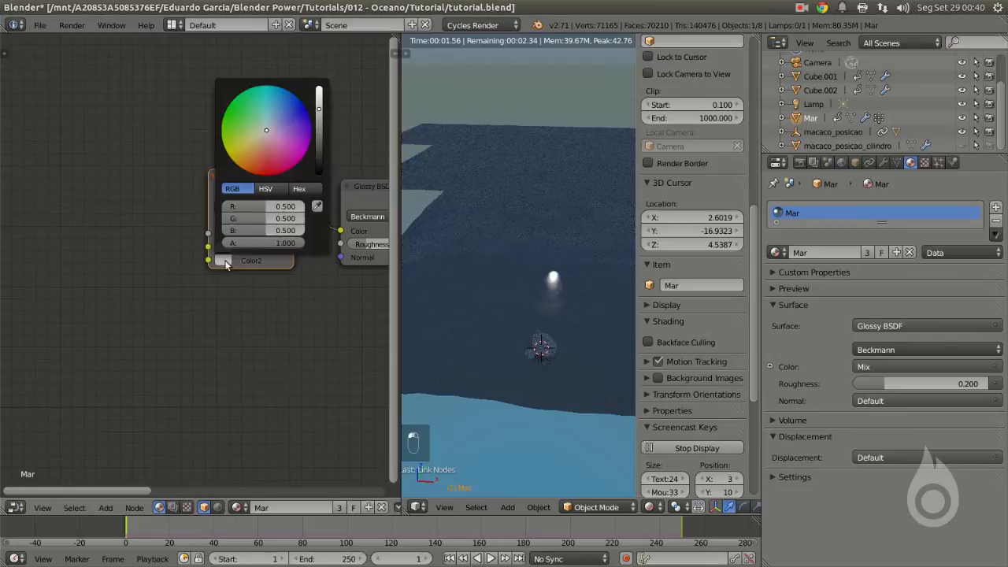
pyautogui.click(225, 261)
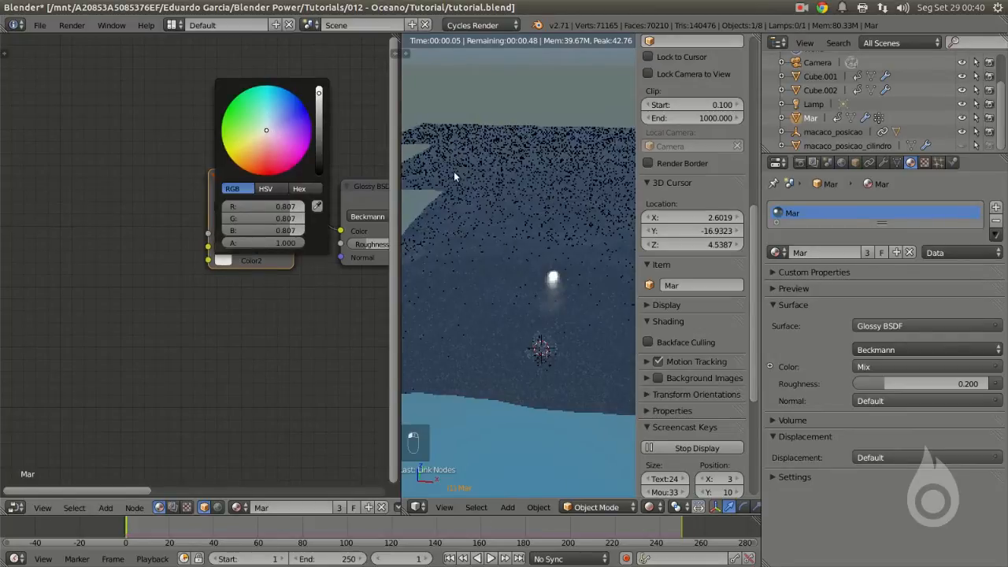
pyautogui.click(230, 247)
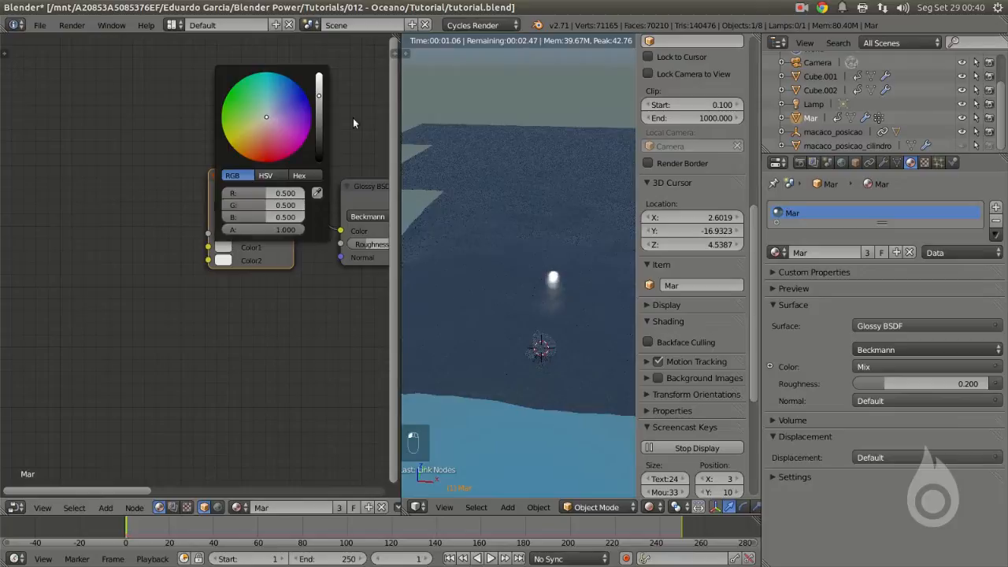
pyautogui.click(224, 246)
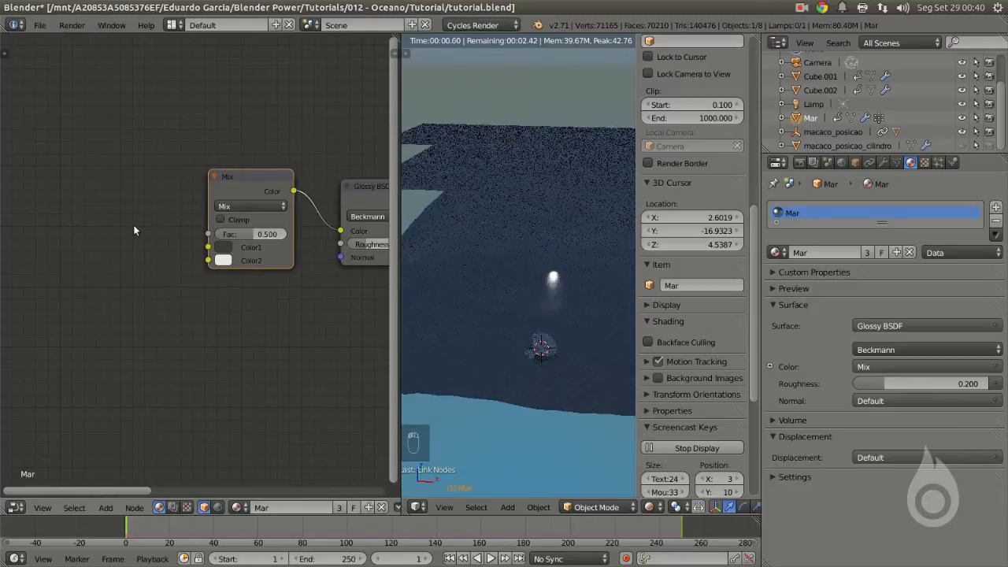
# Step: Add a Layer Weight node, connect its Facing output to the MixRGB node's Fac input, and move the MixRGB node closer to it
pyautogui.hotkey('shift', 'a')
pyautogui.moveTo(108, 171)
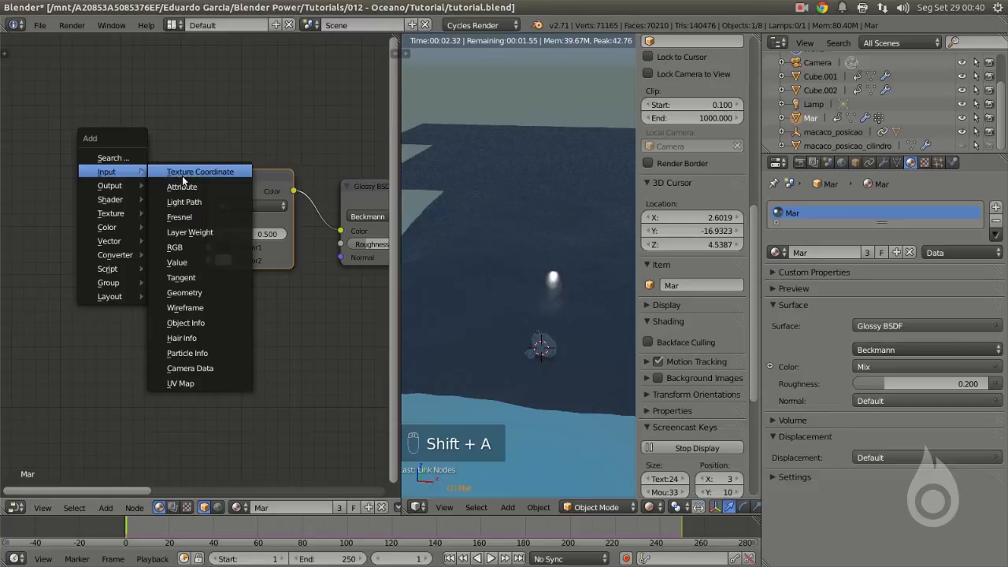
pyautogui.click(202, 234)
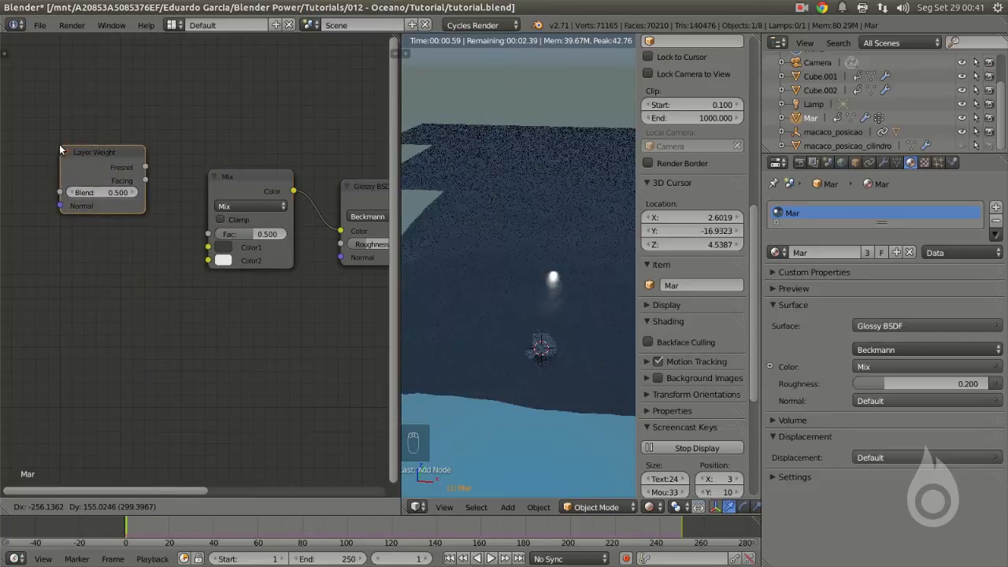
pyautogui.click(133, 167)
pyautogui.moveTo(146, 182); pyautogui.dragTo(171, 148)
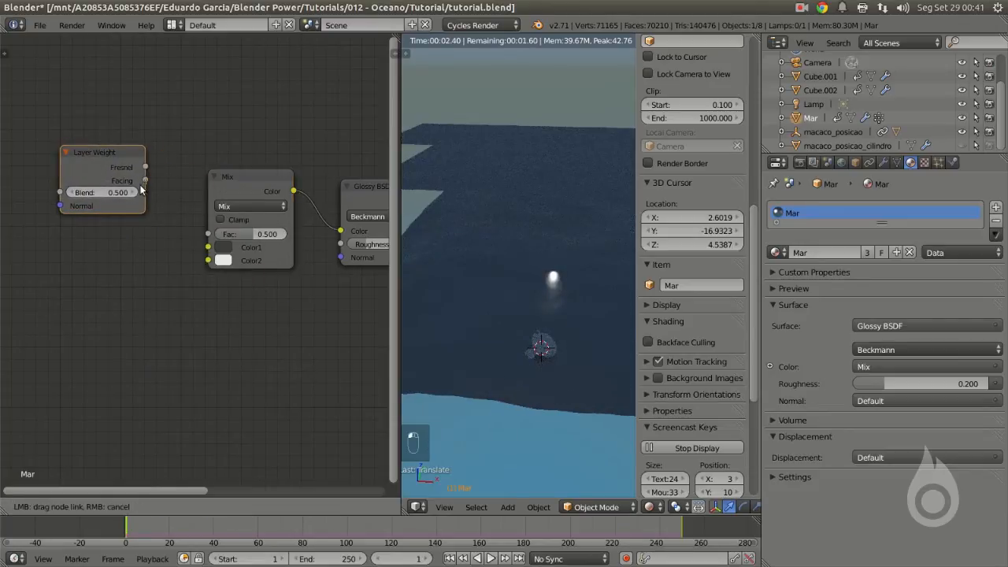
pyautogui.moveTo(209, 237); pyautogui.dragTo(210, 235)
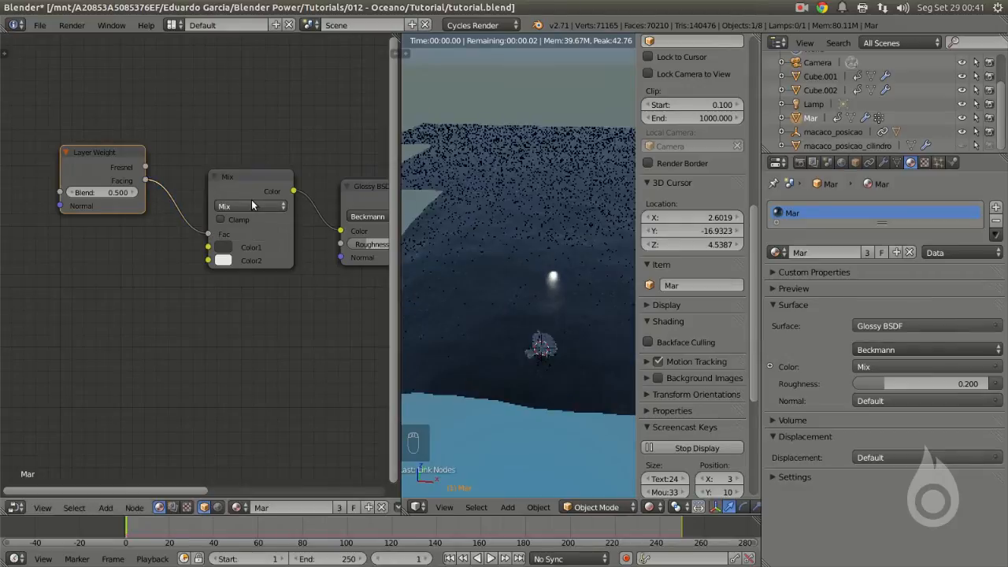
pyautogui.moveTo(254, 175); pyautogui.dragTo(219, 143)
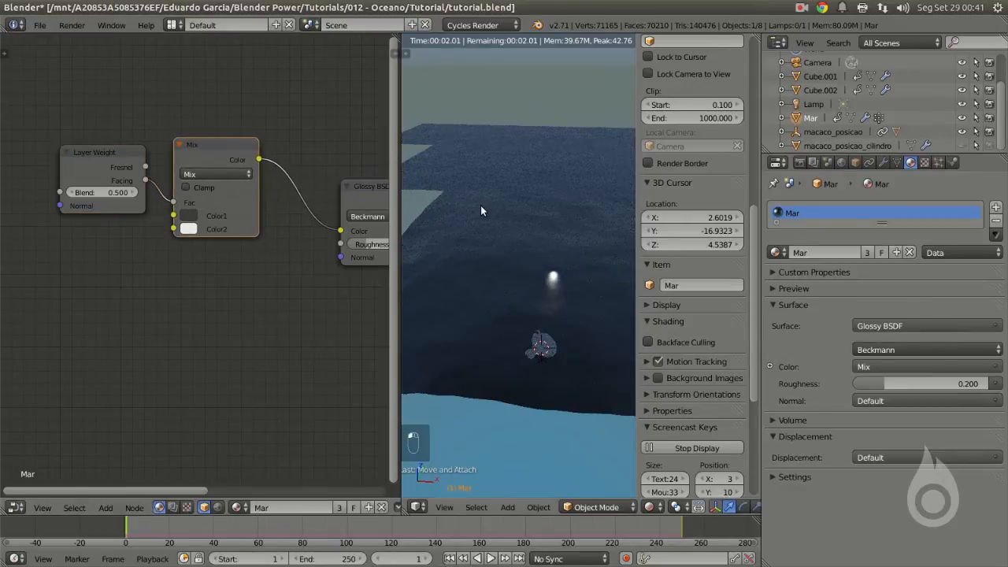
# Step: Enlarge the rendered view and examine the water's reflections towards the horizon and around the floating monkey head
pyautogui.moveTo(481, 205); pyautogui.dragTo(453, 268, button='middle')
pyautogui.moveTo(401, 254); pyautogui.dragTo(328, 256)
pyautogui.moveTo(451, 263); pyautogui.dragTo(461, 230, button='middle')
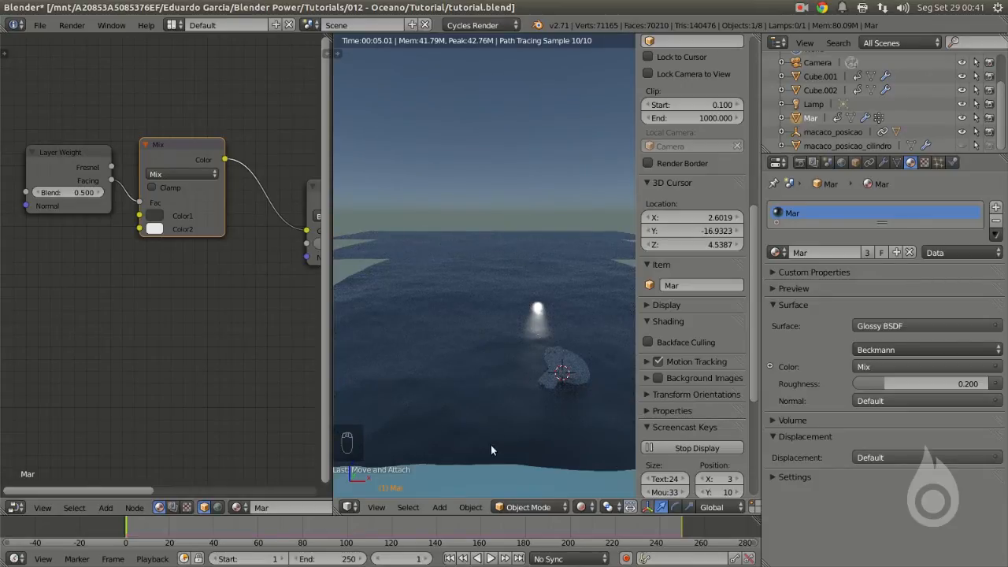
pyautogui.moveTo(511, 311)
pyautogui.mouseDown(button='middle')
pyautogui.moveTo(533, 366)
pyautogui.moveTo(517, 376)
pyautogui.moveTo(505, 267)
pyautogui.moveTo(516, 386)
pyautogui.moveTo(505, 293)
pyautogui.mouseUp(button='middle')
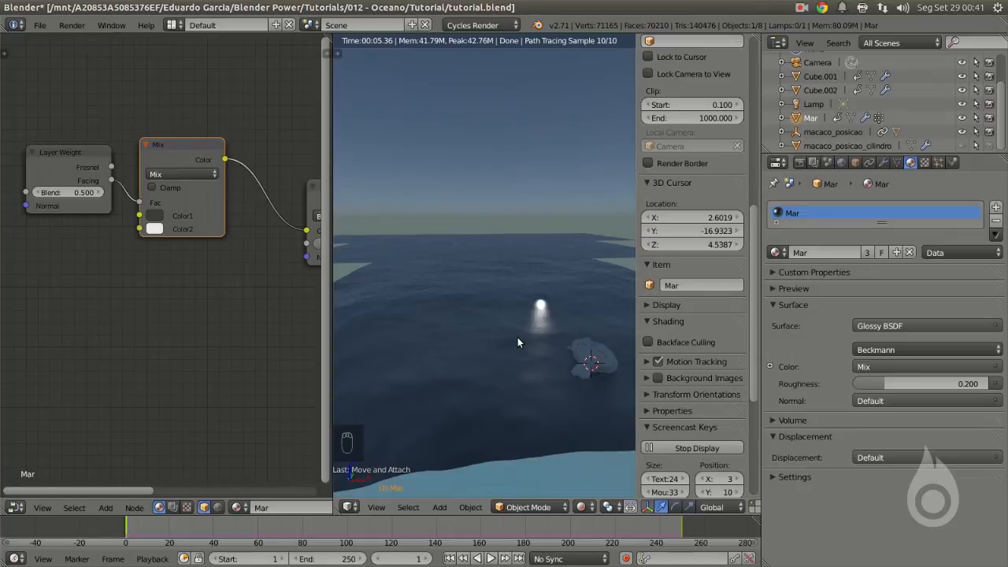
pyautogui.moveTo(509, 260); pyautogui.dragTo(503, 418, button='middle')
pyautogui.moveTo(499, 326); pyautogui.dragTo(468, 253, button='middle')
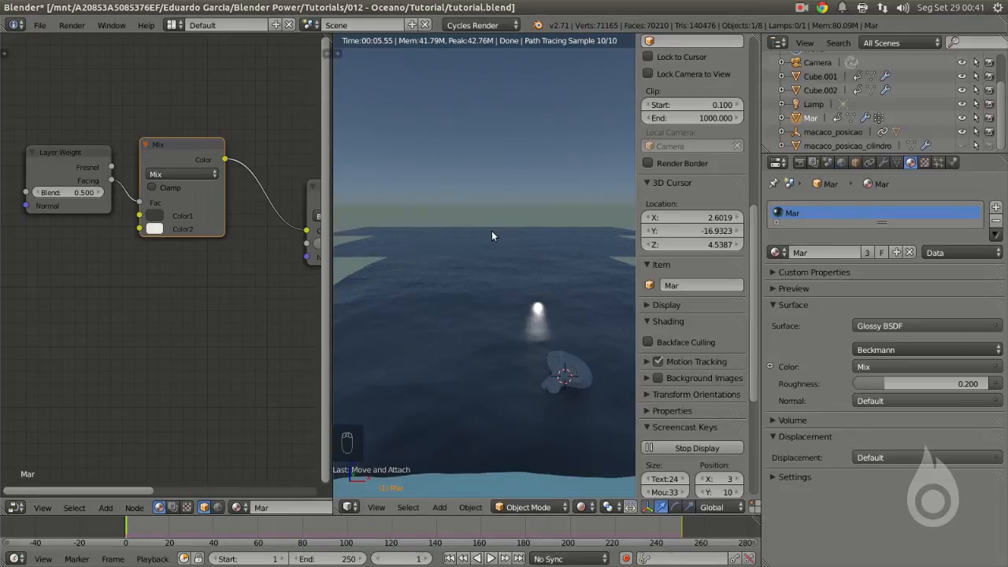
pyautogui.keyDown('shift'); pyautogui.moveTo(583, 376); pyautogui.dragTo(476, 282, button='middle'); pyautogui.keyUp('shift')
pyautogui.scroll(5, 472, 282)
pyautogui.scroll(-5, 214, 250)
# Step: Reposition the Glossy BSDF node and add a Refraction BSDF shader below it
pyautogui.moveTo(199, 251); pyautogui.dragTo(49, 246, button='middle')
pyautogui.click(114, 221)
pyautogui.press('g')
pyautogui.click(84, 191)
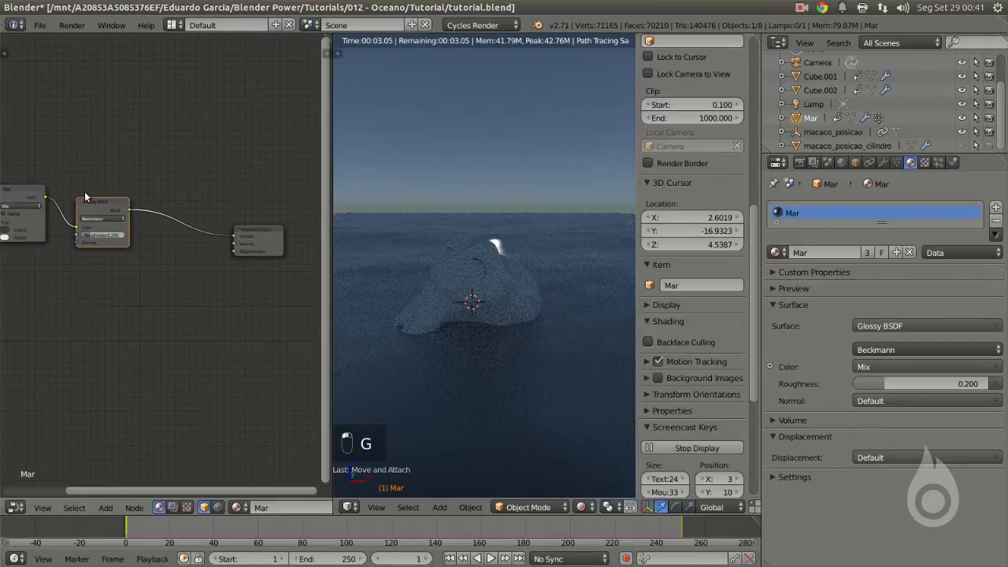
pyautogui.scroll(3, 142, 283)
pyautogui.hotkey('shift', 'a')
pyautogui.moveTo(115, 313)
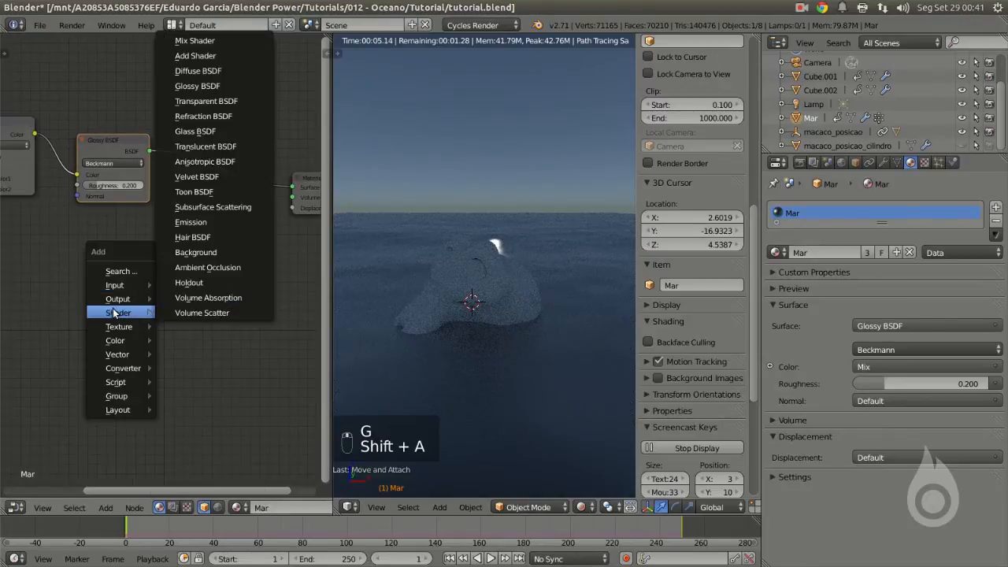
pyautogui.click(209, 116)
pyautogui.click(99, 251)
# Step: Connect the Refraction BSDF to the Material Output's Surface input in place of the Glossy BSDF
pyautogui.scroll(1, 100, 253)
pyautogui.scroll(1, 100, 252)
pyautogui.scroll(-3, 135, 236)
pyautogui.moveTo(136, 237); pyautogui.dragTo(64, 239, button='middle')
pyautogui.moveTo(65, 245); pyautogui.dragTo(230, 187)
pyautogui.moveTo(29, 233); pyautogui.dragTo(35, 230)
pyautogui.moveTo(42, 237); pyautogui.dragTo(186, 238, button='middle')
# Step: Set the Refraction BSDF's IOR to 1.33
pyautogui.scroll(4, 185, 239)
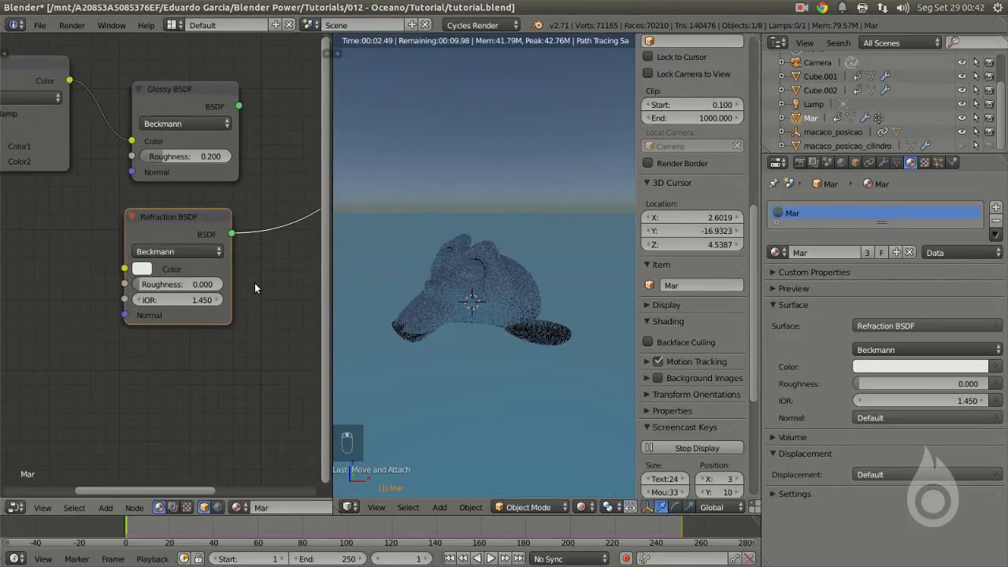
pyautogui.scroll(1, 154, 305)
pyautogui.scroll(3, 154, 305)
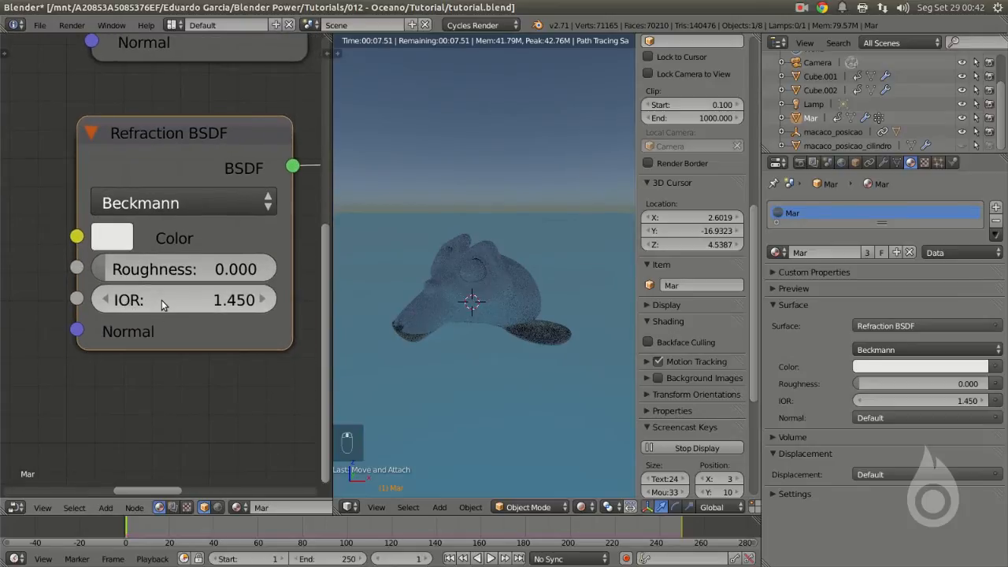
pyautogui.moveTo(205, 307); pyautogui.dragTo(195, 299, button='middle')
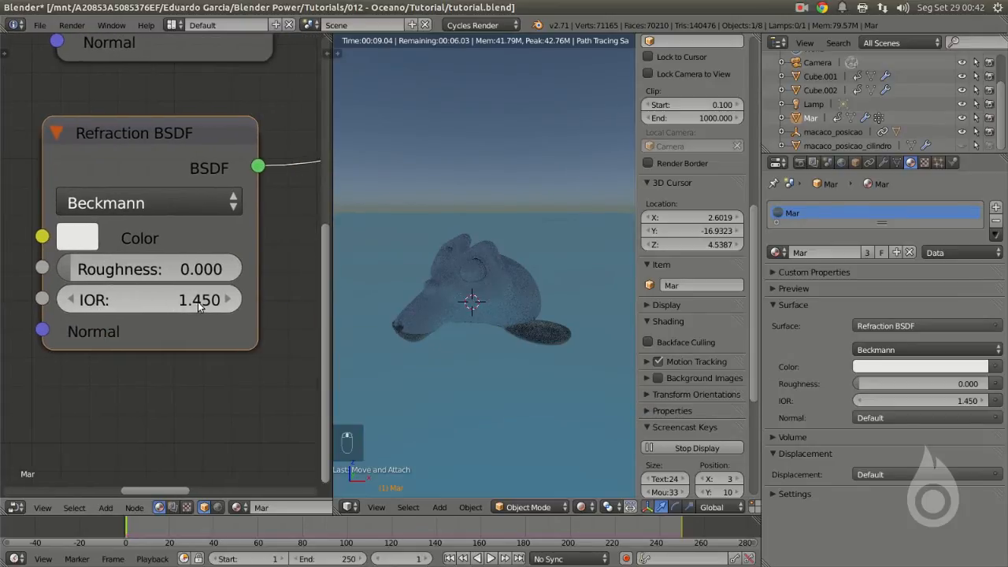
pyautogui.scroll(-2, 201, 305)
pyautogui.click(175, 286)
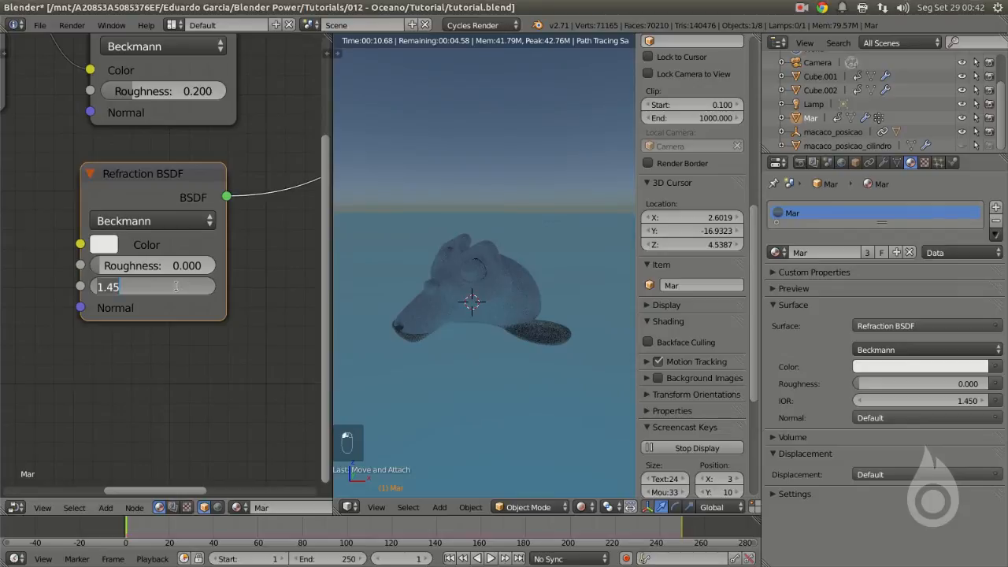
pyautogui.write('1.33')
pyautogui.press('Return')
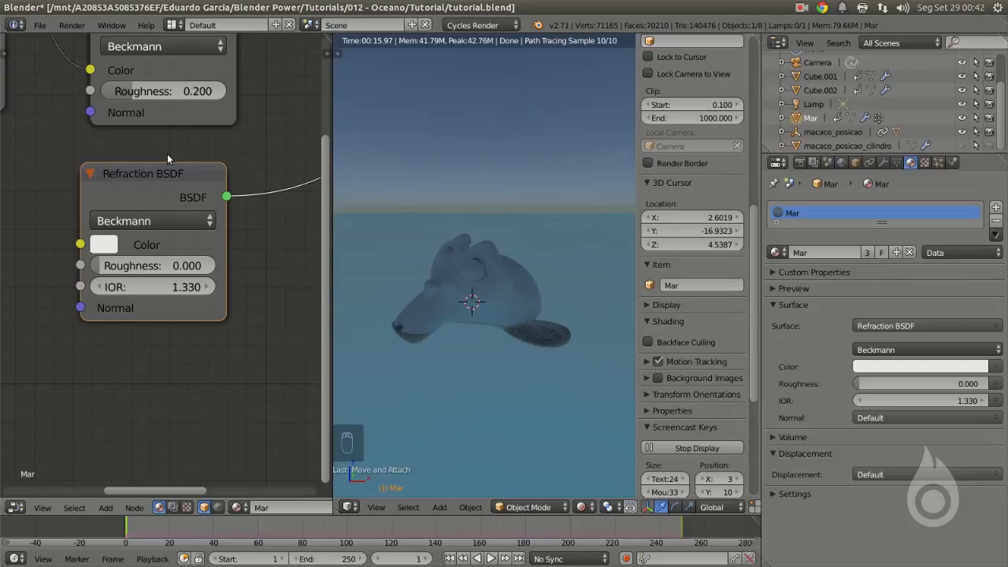
# Step: Insert a Mix Shader before the Material Output and combine the Glossy BSDF as first shader with the Refraction BSDF as second
pyautogui.scroll(-3, 126, 134)
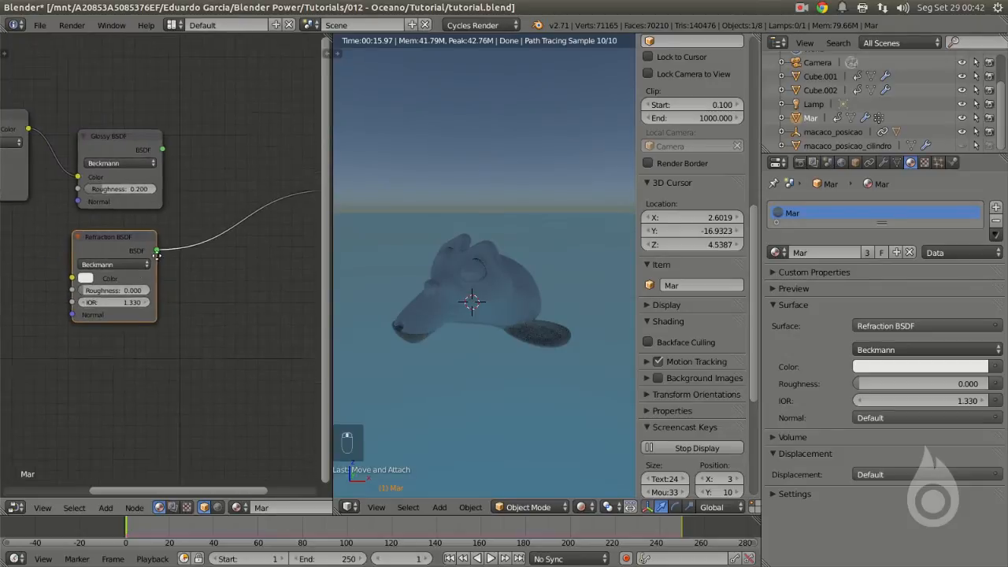
pyautogui.moveTo(120, 158); pyautogui.dragTo(110, 138)
pyautogui.scroll(-1, 137, 240)
pyautogui.hotkey('shift', 'a')
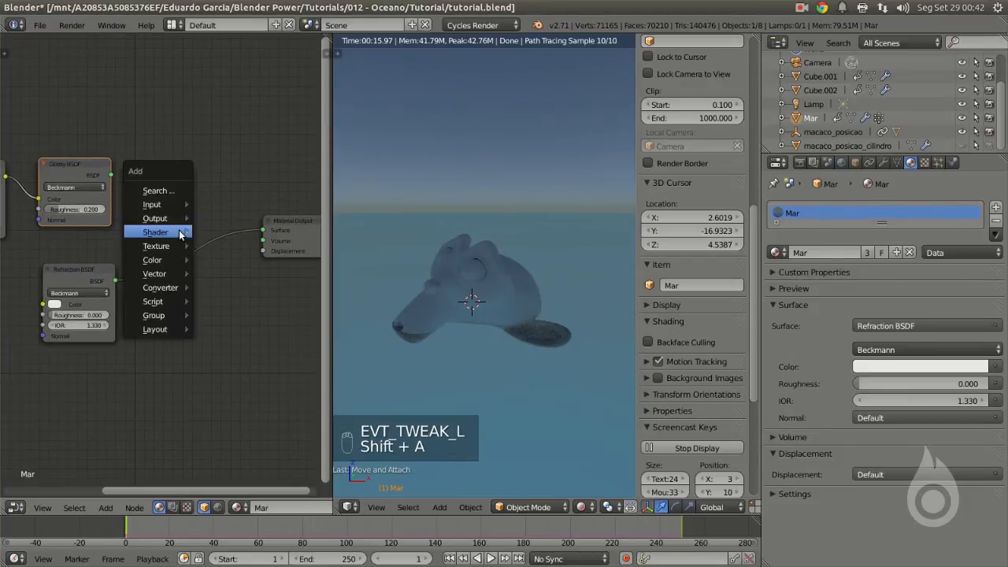
pyautogui.moveTo(164, 235)
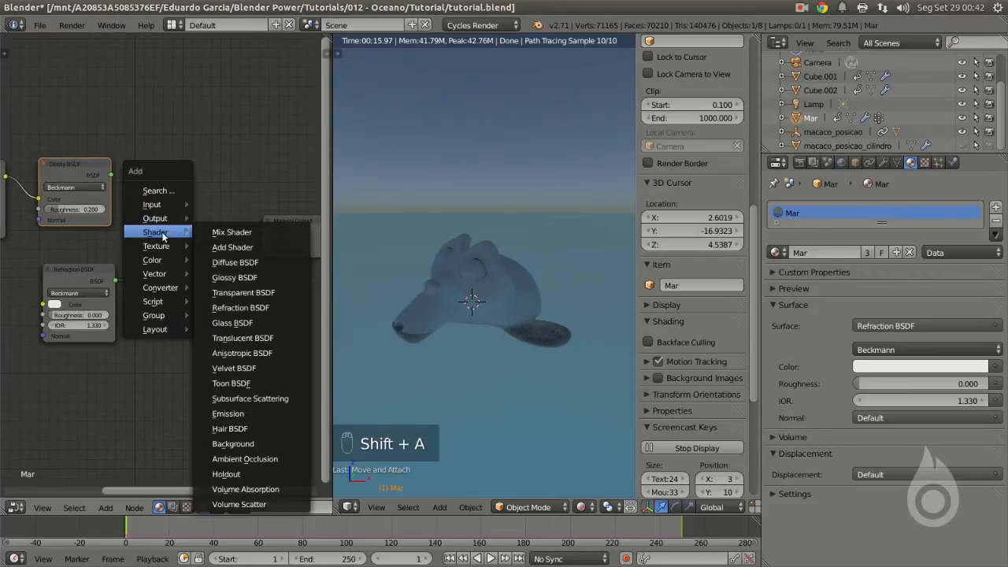
pyautogui.click(232, 233)
pyautogui.click(176, 234)
pyautogui.moveTo(175, 230); pyautogui.dragTo(175, 238)
pyautogui.moveTo(112, 176); pyautogui.dragTo(181, 230)
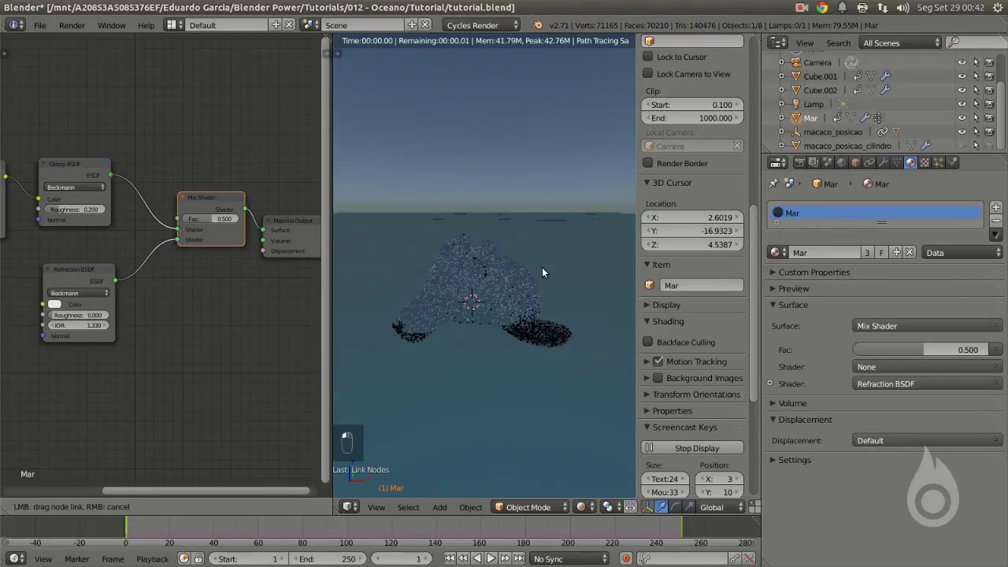
# Step: Lower the Mix Shader's Fac to 0.114 so the Glossy BSDF dominates the Refraction BSDF
pyautogui.moveTo(926, 350); pyautogui.dragTo(867, 350)
pyautogui.moveTo(190, 219); pyautogui.dragTo(193, 219)
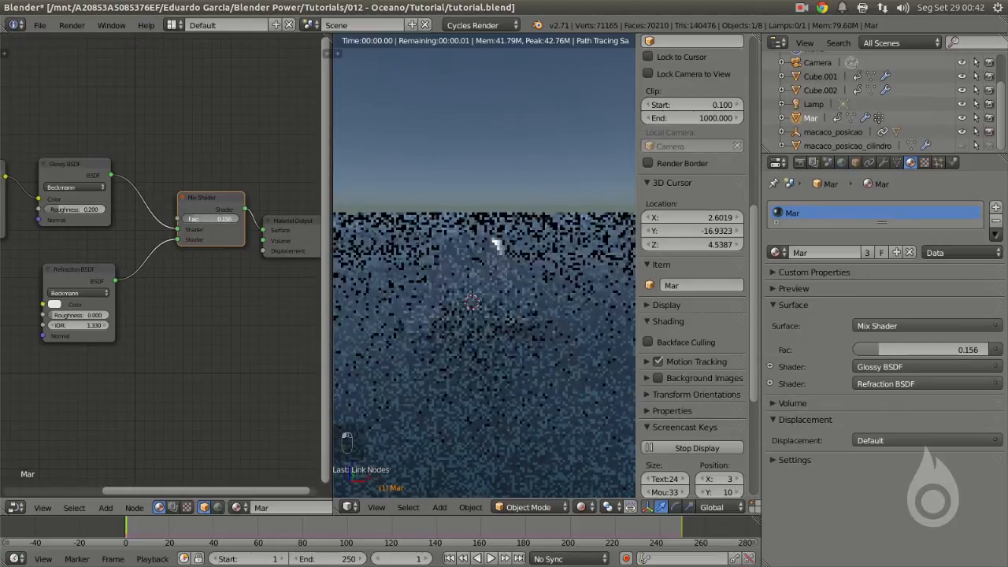
pyautogui.scroll(3, 196, 240)
pyautogui.scroll(1, 191, 225)
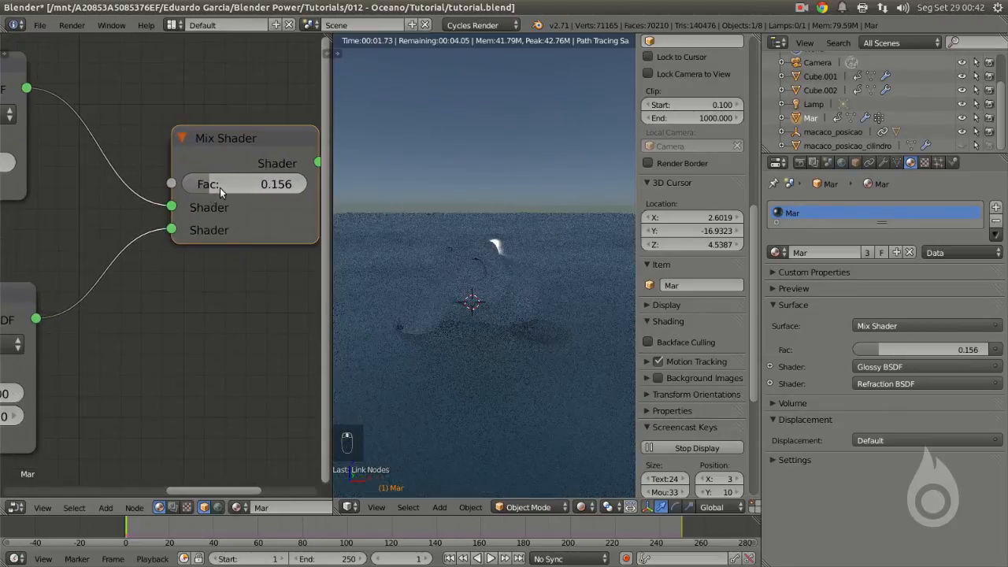
pyautogui.scroll(1, 151, 233)
pyautogui.click(76, 227)
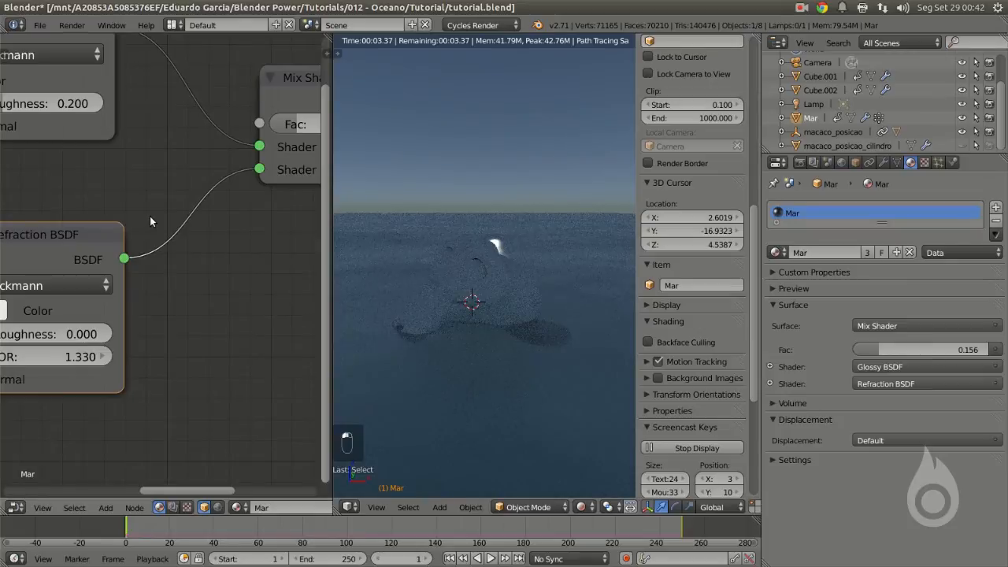
pyautogui.scroll(-1, 160, 213)
pyautogui.moveTo(245, 166); pyautogui.dragTo(184, 223, button='middle')
pyautogui.moveTo(252, 198); pyautogui.dragTo(243, 198)
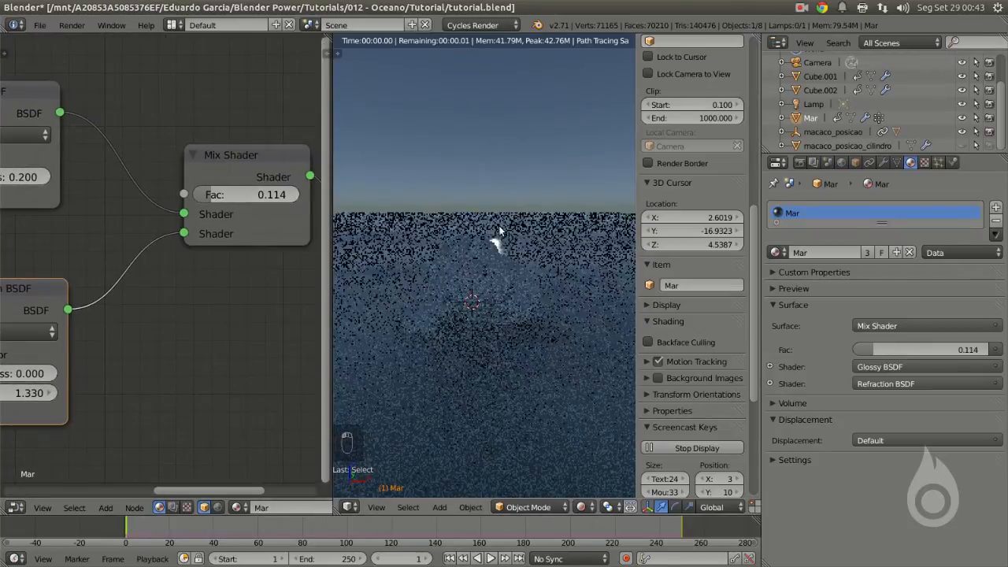
# Step: Switch the 3D view to the camera and add an Attribute node below the Refraction BSDF
pyautogui.moveTo(499, 226); pyautogui.dragTo(503, 290, button='middle')
pyautogui.press('KP_0')
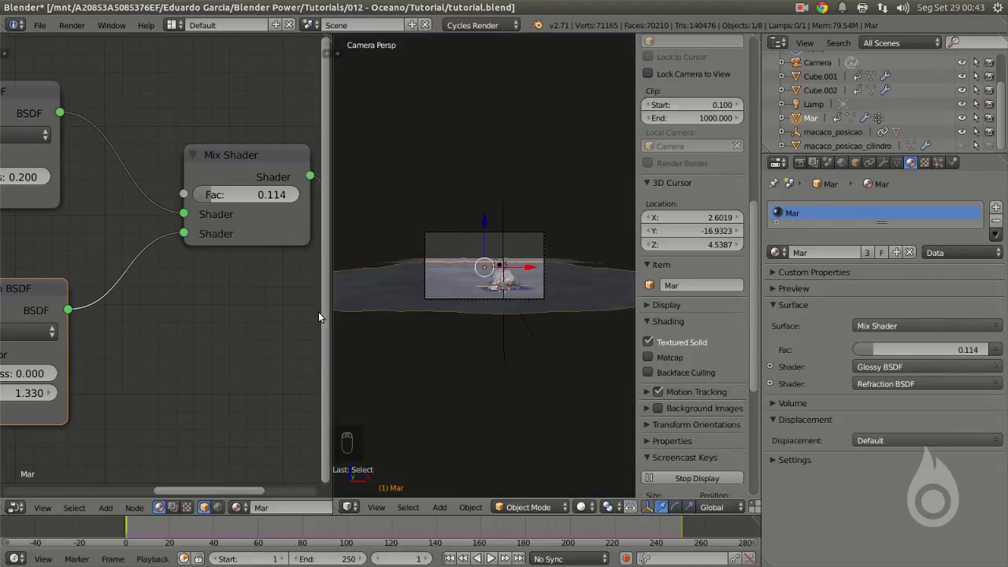
pyautogui.scroll(-5, 249, 327)
pyautogui.moveTo(249, 327); pyautogui.dragTo(231, 219, button='middle')
pyautogui.scroll(8, 193, 274)
pyautogui.moveTo(167, 268); pyautogui.dragTo(75, 238, button='middle')
pyautogui.hotkey('shift', 'a')
pyautogui.moveTo(82, 249)
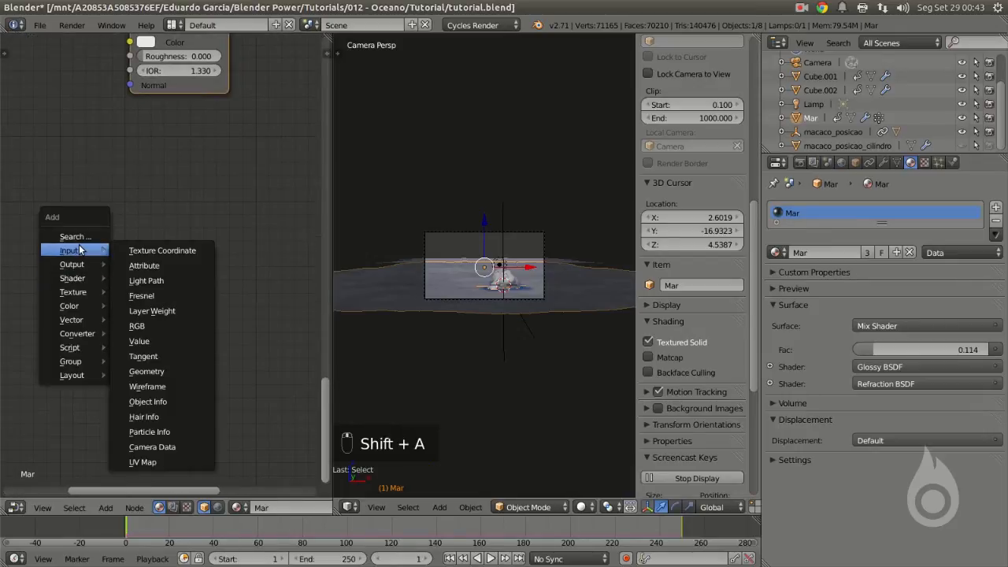
pyautogui.click(150, 270)
pyautogui.click(118, 228)
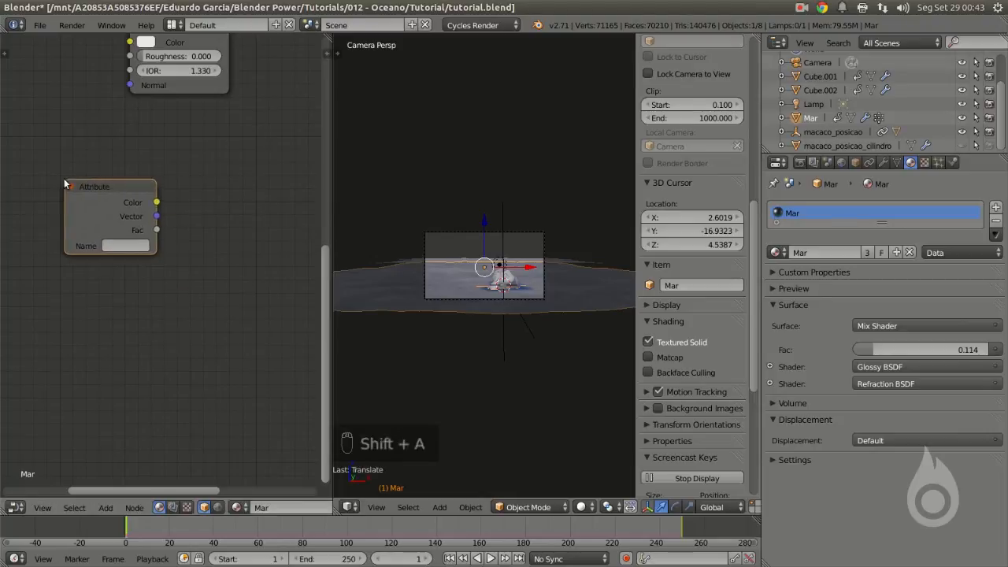
# Step: Add an Emission shader beside the Attribute node
pyautogui.scroll(-1, 173, 241)
pyautogui.keyDown('ctrl'); pyautogui.hscroll(4, 172, 242); pyautogui.keyUp('ctrl')
pyautogui.hotkey('shift', 'a')
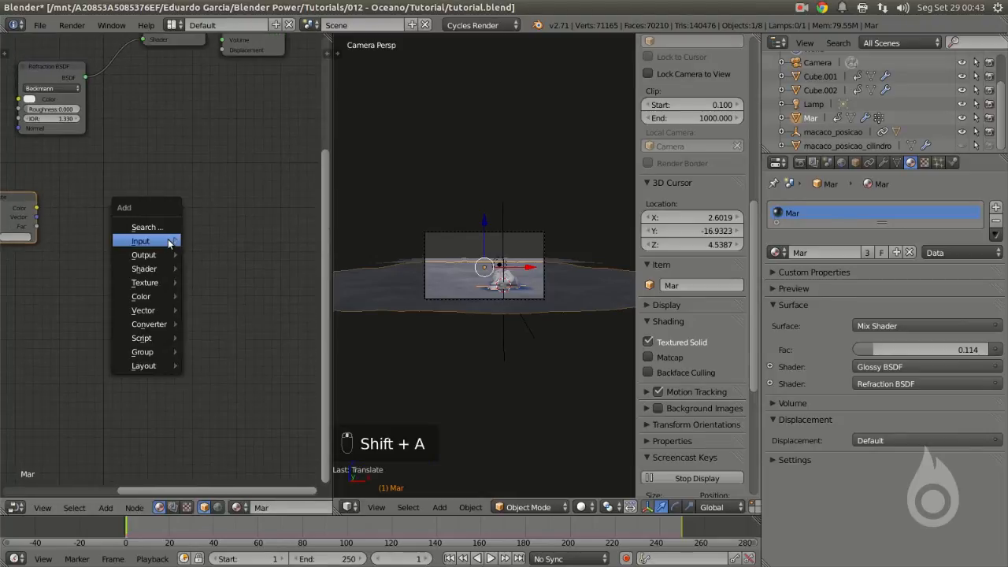
pyautogui.moveTo(145, 269)
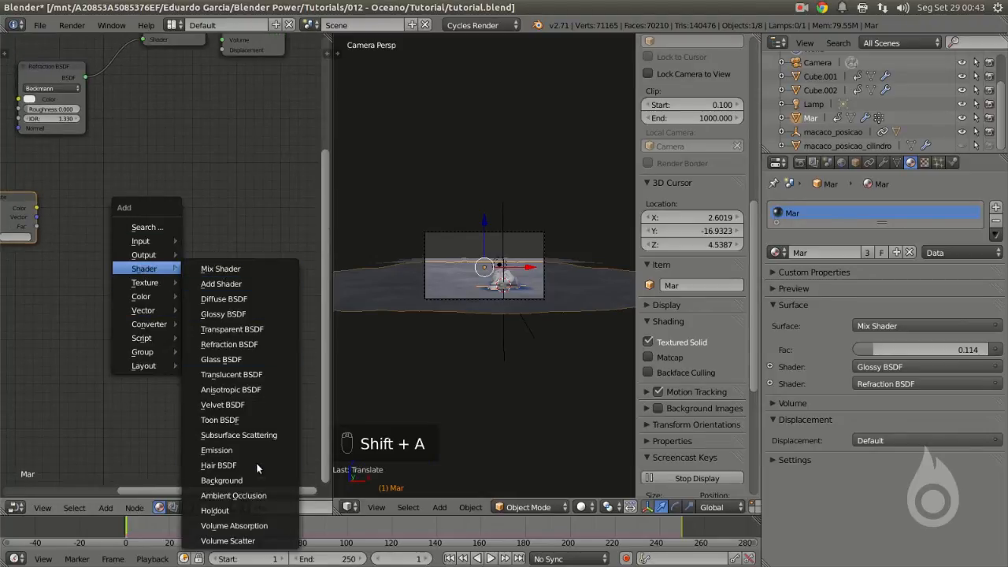
pyautogui.click(231, 451)
pyautogui.click(96, 192)
# Step: Move the Material Output beside the Emission shader, cut its Mix Shader link, and connect the Emission to its Surface input
pyautogui.scroll(-2, 149, 213)
pyautogui.moveTo(193, 162); pyautogui.dragTo(128, 189, button='middle')
pyautogui.rightClick(153, 122)
pyautogui.press('g')
pyautogui.click(178, 256)
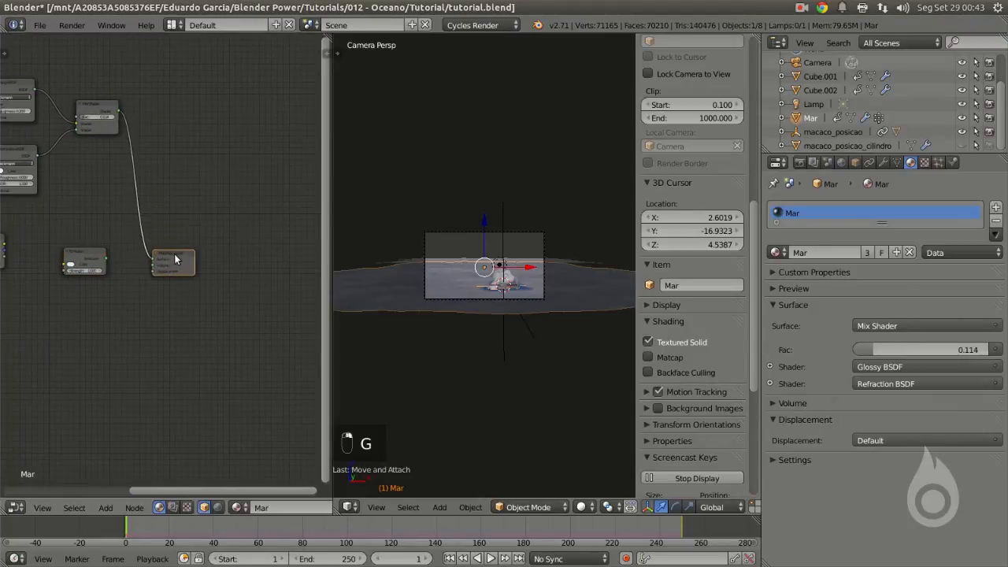
pyautogui.keyDown('ctrl'); pyautogui.moveTo(167, 189); pyautogui.dragTo(89, 197); pyautogui.keyUp('ctrl')
pyautogui.moveTo(93, 228); pyautogui.dragTo(180, 213, button='middle')
pyautogui.scroll(2, 181, 213)
pyautogui.scroll(2, 192, 260)
pyautogui.moveTo(198, 236); pyautogui.dragTo(283, 237)
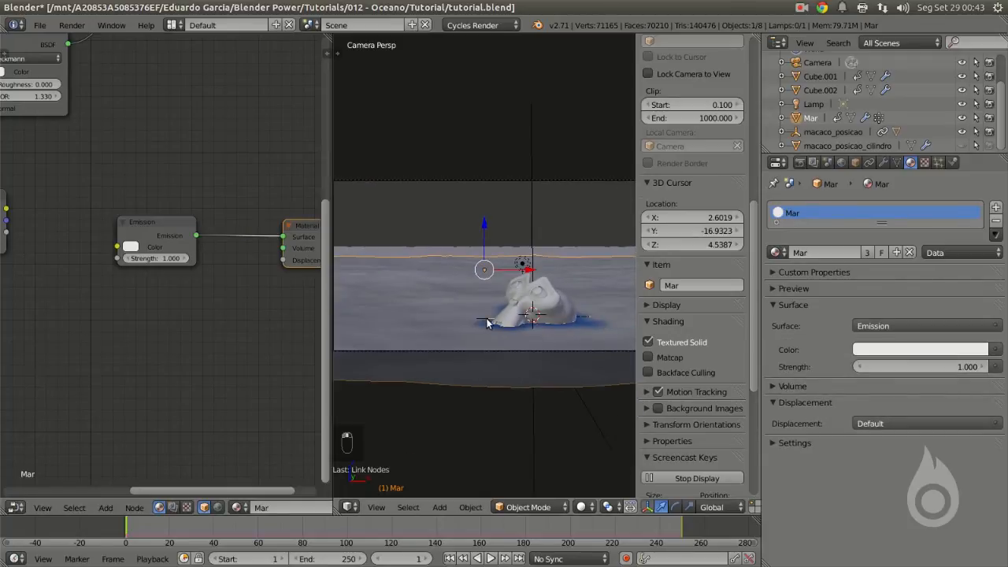
# Step: Display the camera view in Rendered shading and limit rendering to a border around the centre-left part of the frame
pyautogui.click(581, 506)
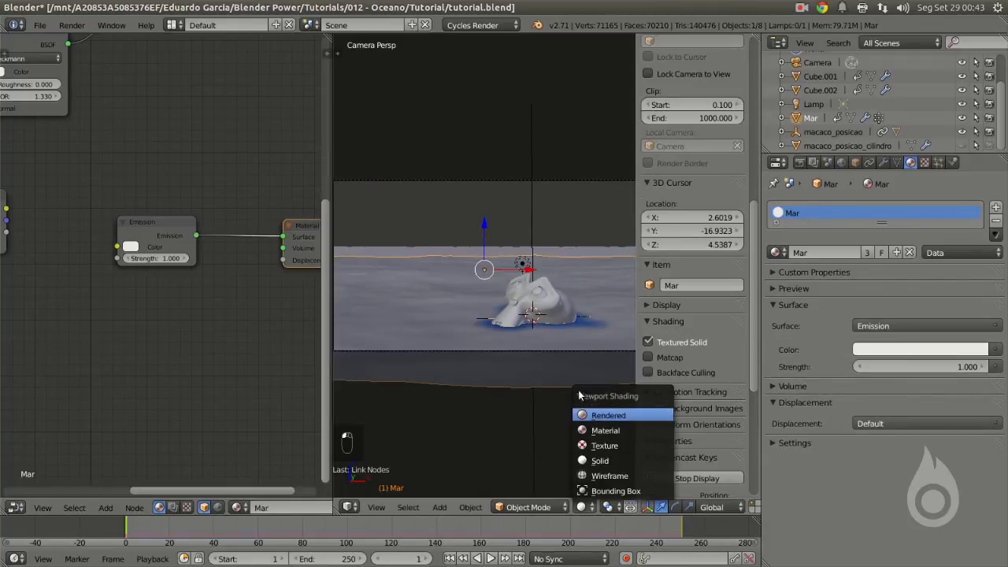
pyautogui.click(607, 415)
pyautogui.hotkey('ctrl', 'b')
pyautogui.moveTo(377, 180); pyautogui.dragTo(528, 377)
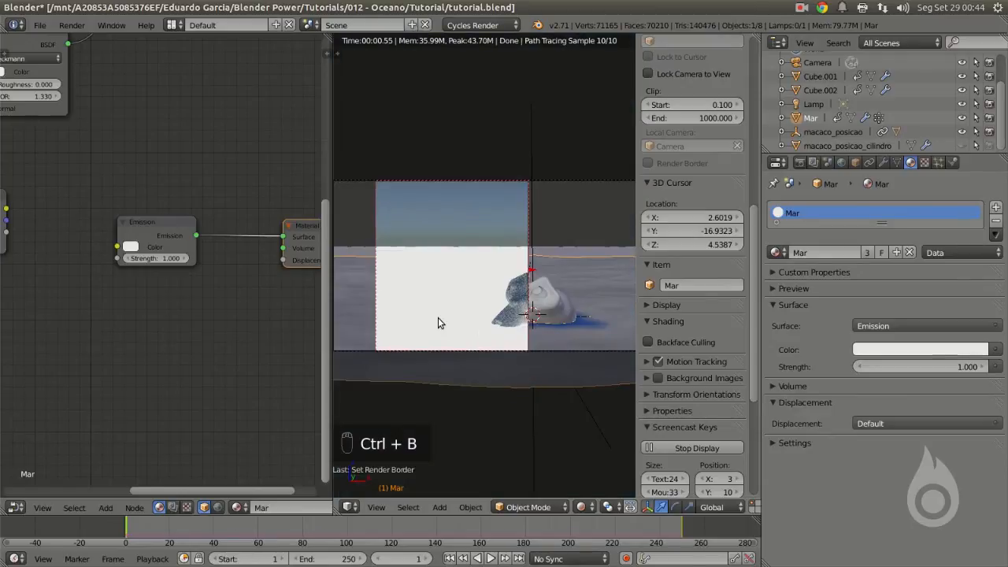
pyautogui.keyDown('shift'); pyautogui.moveTo(438, 317); pyautogui.dragTo(496, 334, button='middle'); pyautogui.keyUp('shift')
pyautogui.scroll(1, 85, 251)
pyautogui.scroll(-1, 85, 252)
# Step: Connect the Attribute node's Fac output to the Emission's Color input and move the Attribute node closer to it
pyautogui.moveTo(127, 246); pyautogui.dragTo(289, 253, button='middle')
pyautogui.moveTo(196, 241); pyautogui.dragTo(124, 223, button='middle')
pyautogui.moveTo(100, 226); pyautogui.dragTo(206, 236)
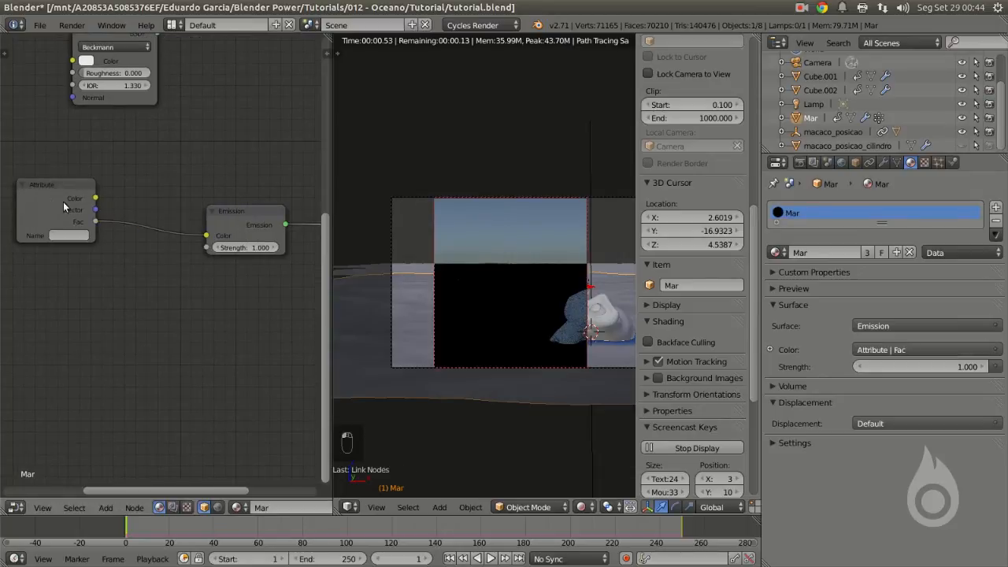
pyautogui.moveTo(64, 202); pyautogui.dragTo(106, 219)
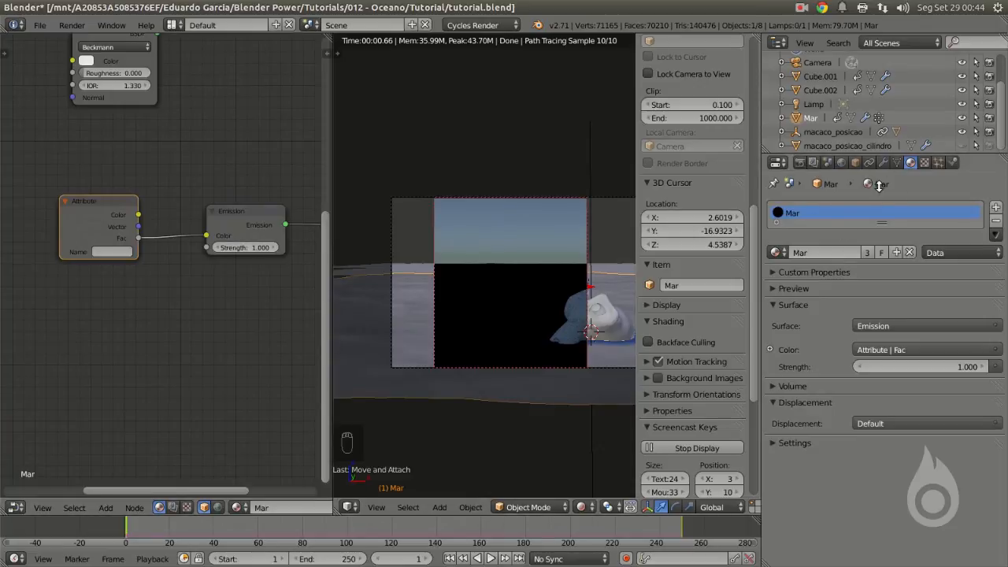
# Step: Name the foam data layer of Mar's Ocean modifier "espuma" and enter the same name in the Attribute node
pyautogui.click(884, 163)
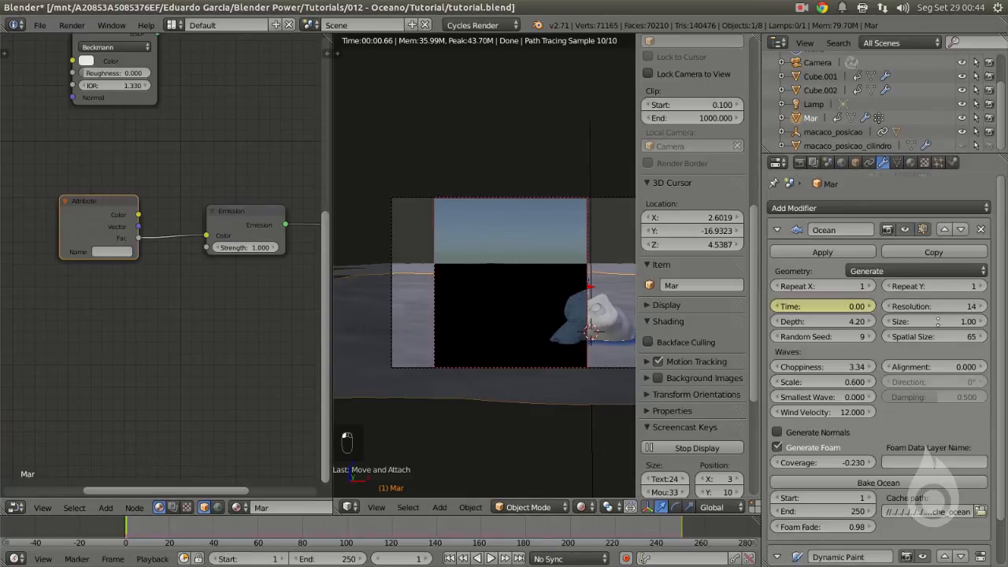
pyautogui.scroll(-2, 938, 321)
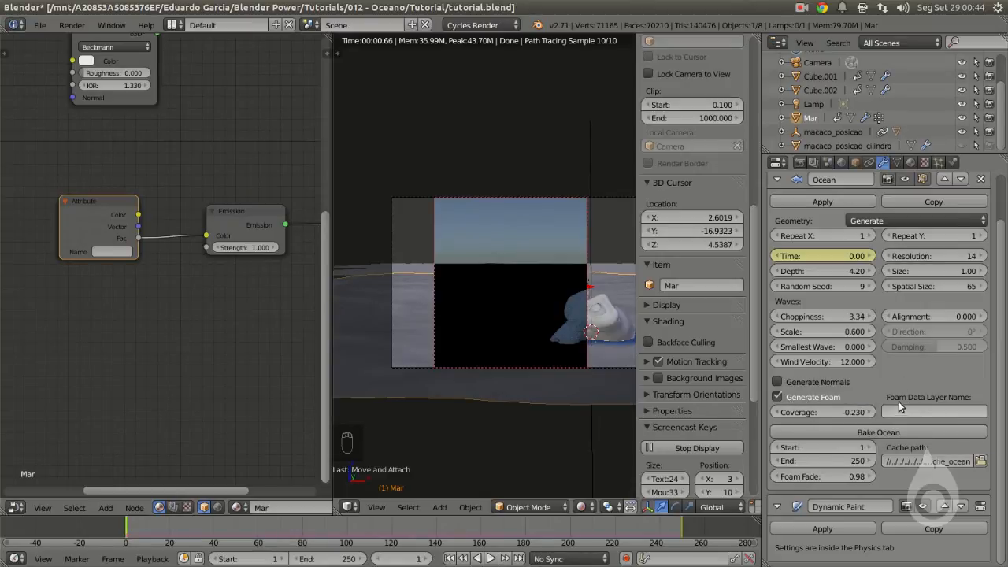
pyautogui.click(935, 411)
pyautogui.press('Return')
pyautogui.hotkey('ctrl', 'c')
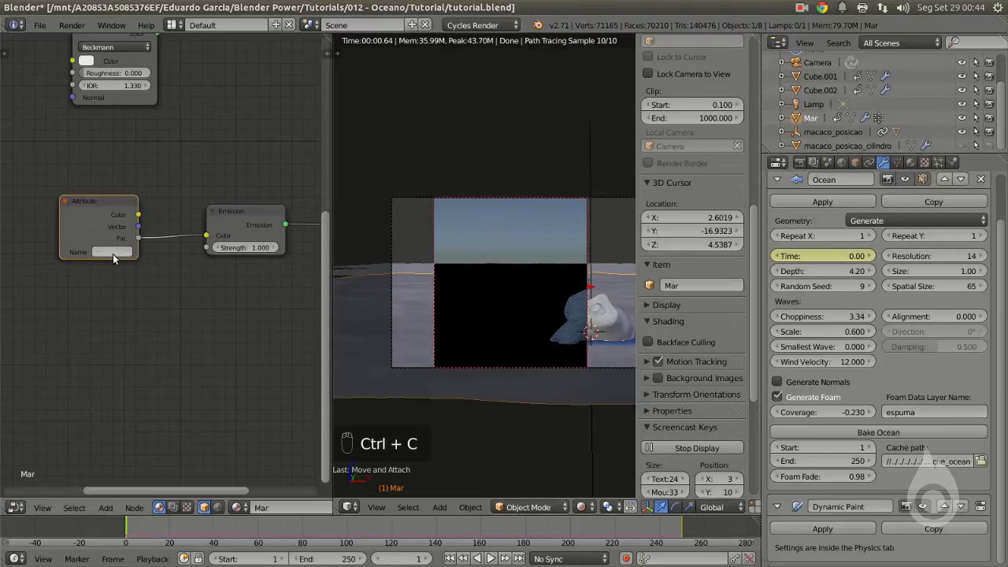
pyautogui.hotkey('ctrl', 'v')
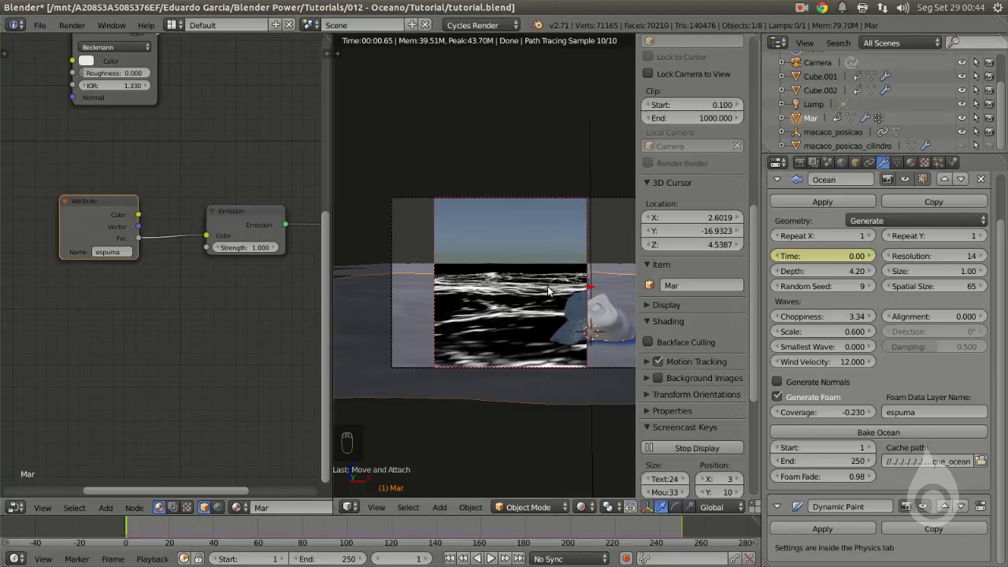
# Step: Enter "espuma" as the foam data layer name in the Ocean modifiers of Cube.001 and Cube.002
pyautogui.press('z')
pyautogui.moveTo(549, 297); pyautogui.dragTo(470, 317, button='middle')
pyautogui.scroll(-2, 514, 291)
pyautogui.rightClick(564, 241)
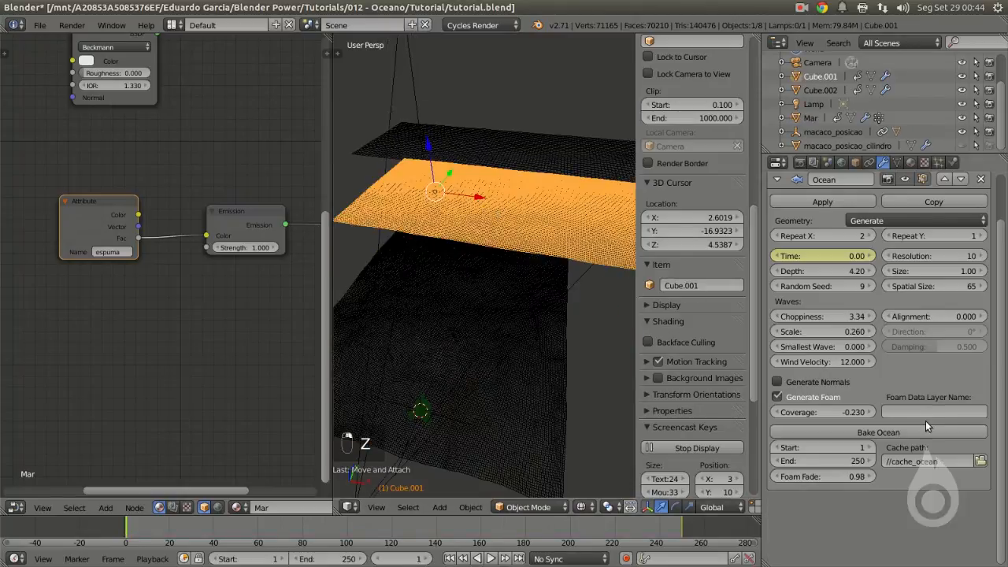
pyautogui.hotkey('ctrl', 'v')
pyautogui.hotkey('ctrl', 'v')
# Step: Return the 3D view to the camera in Rendered shading and hide its properties sidebar
pyautogui.press('KP_0')
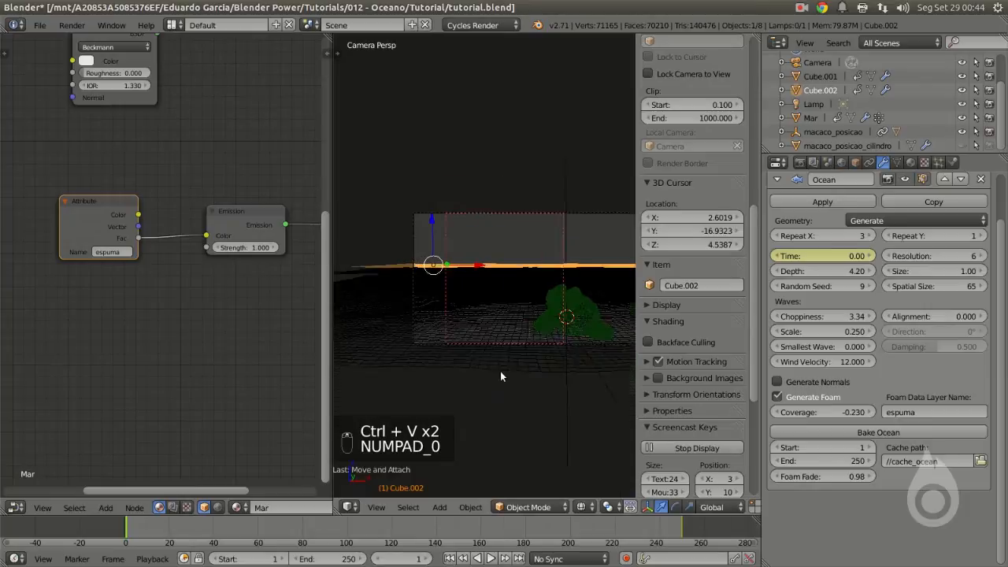
pyautogui.click(581, 507)
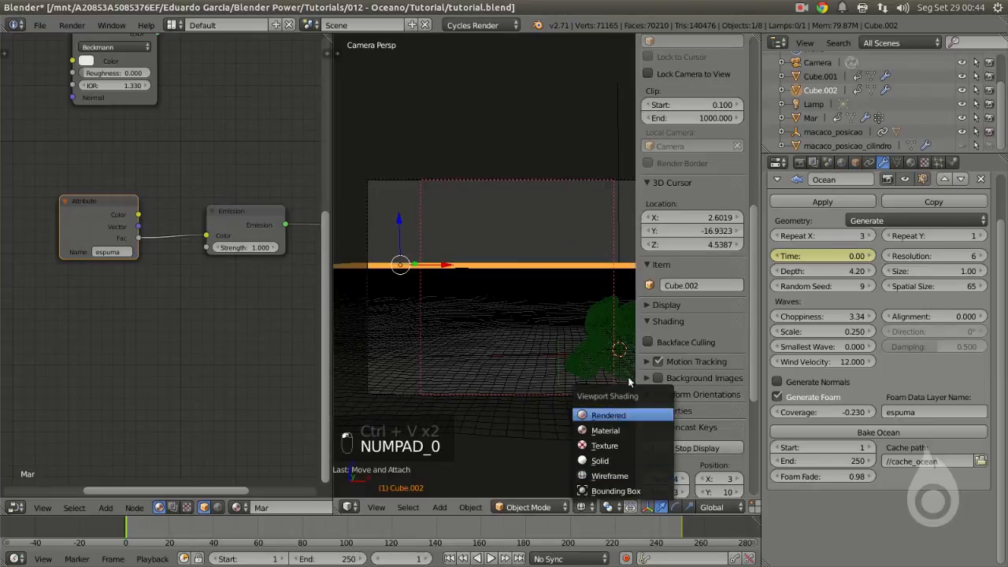
pyautogui.click(610, 415)
pyautogui.press('n')
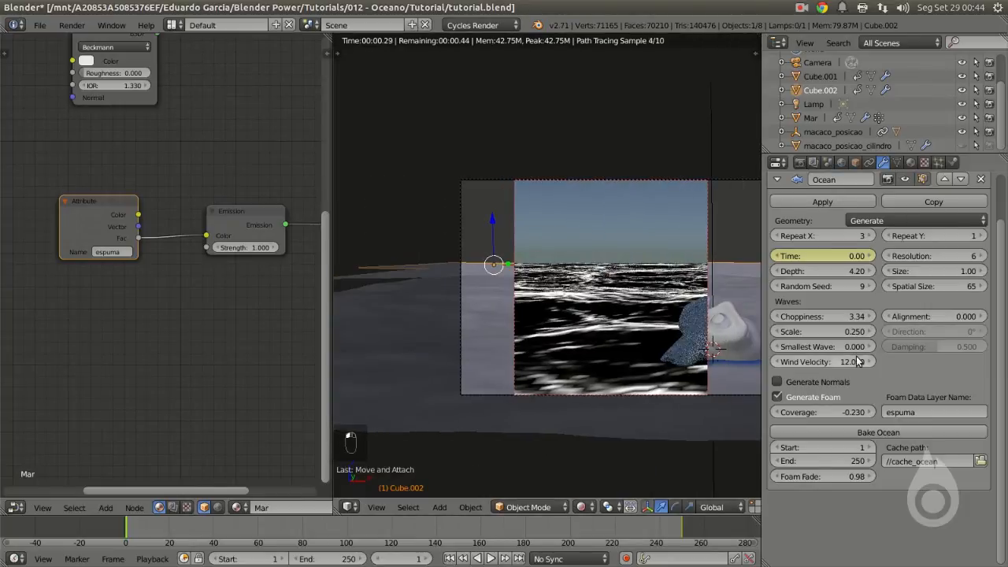
pyautogui.press('Home')
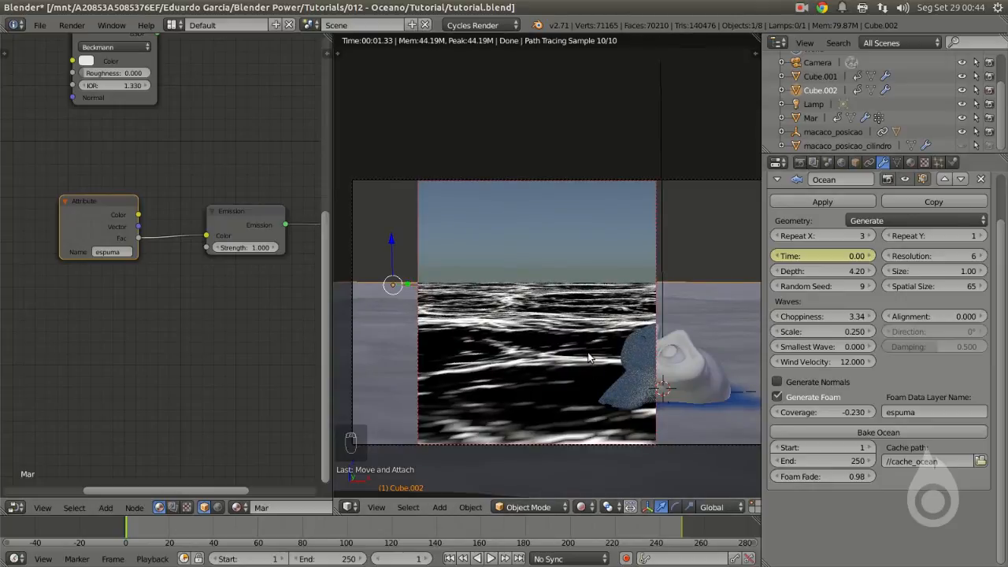
pyautogui.scroll(-1, 590, 358)
# Step: Try a foam coverage of -2 on the Mar ocean and settle on -1
pyautogui.click(388, 349)
pyautogui.click(473, 345)
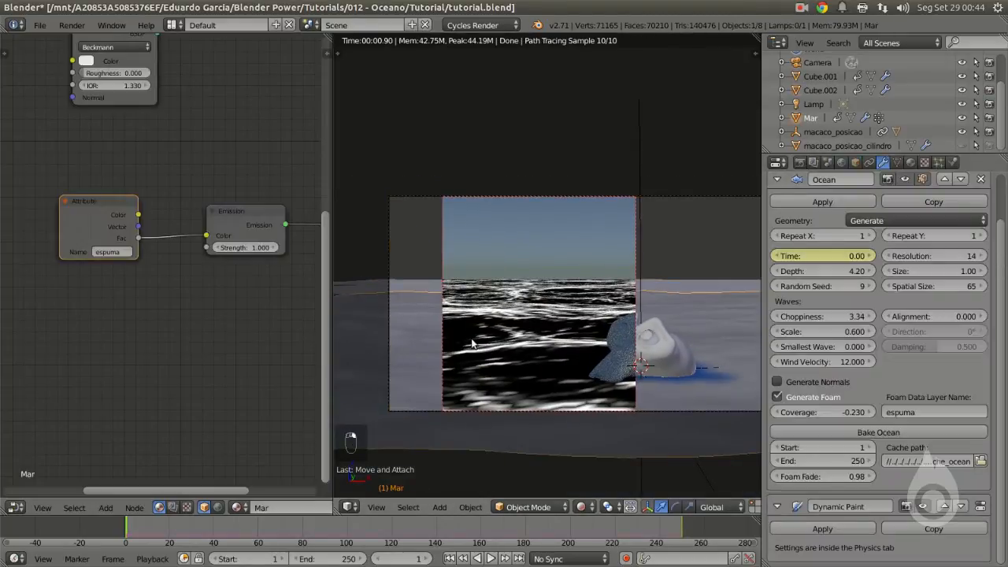
pyautogui.click(828, 413)
pyautogui.press('BackSpace')
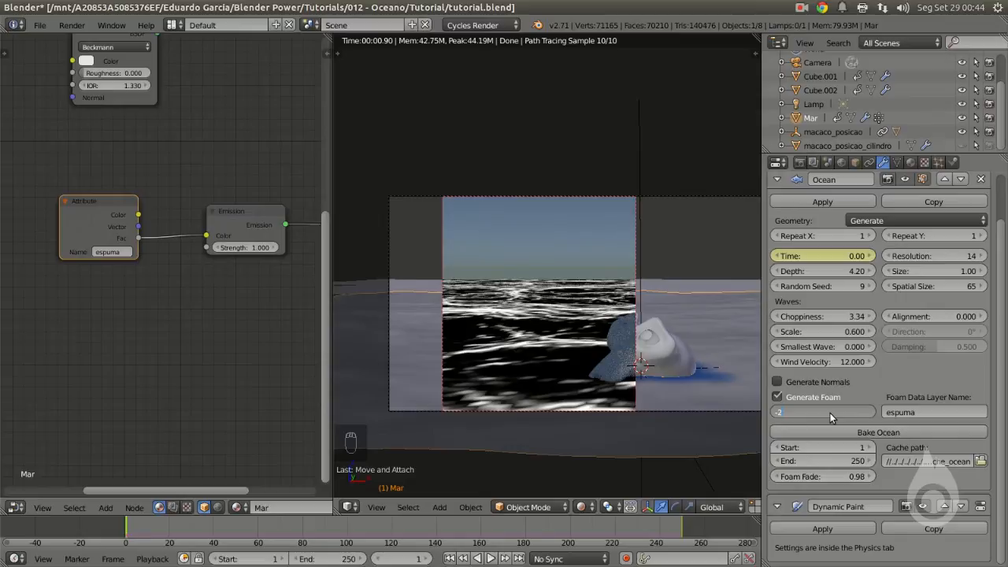
pyautogui.press('Return')
pyautogui.click(842, 412)
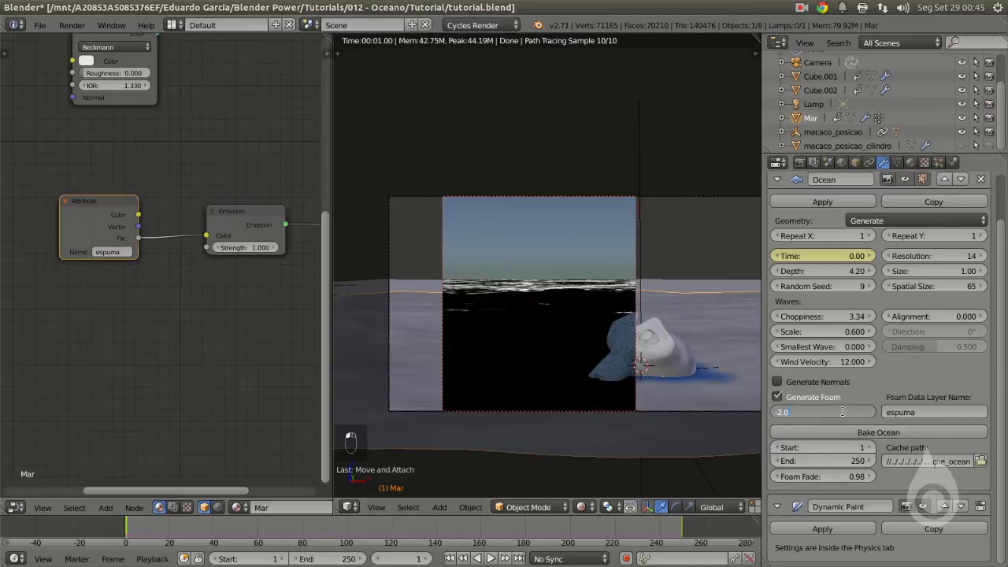
pyautogui.hotkey('shift', 'Left')
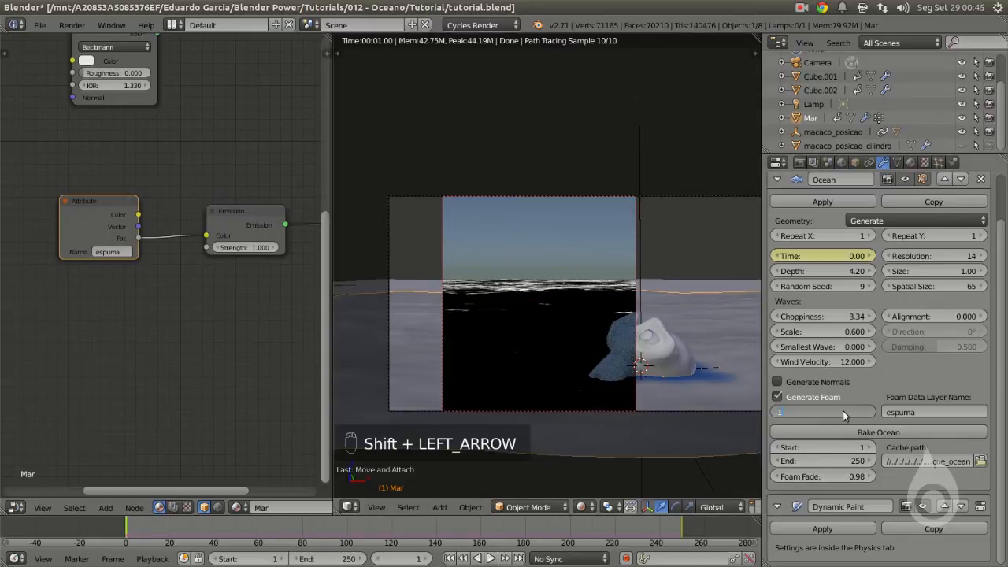
pyautogui.write('-1')
pyautogui.press('Return')
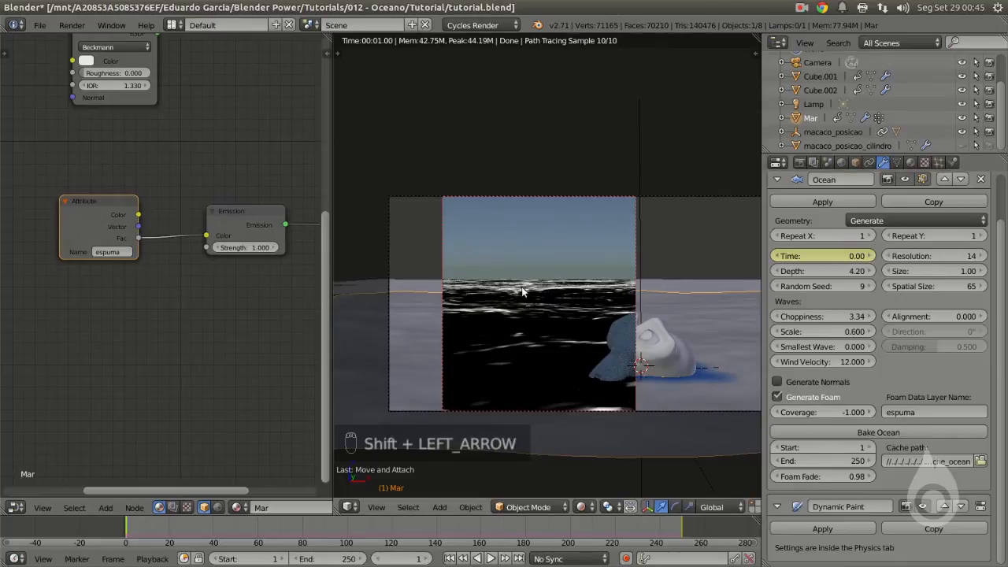
# Step: Select the Cube.001 ocean, try a foam coverage of -1.5, and view all the ocean planes from outside the camera
pyautogui.rightClick(503, 299)
pyautogui.click(822, 412)
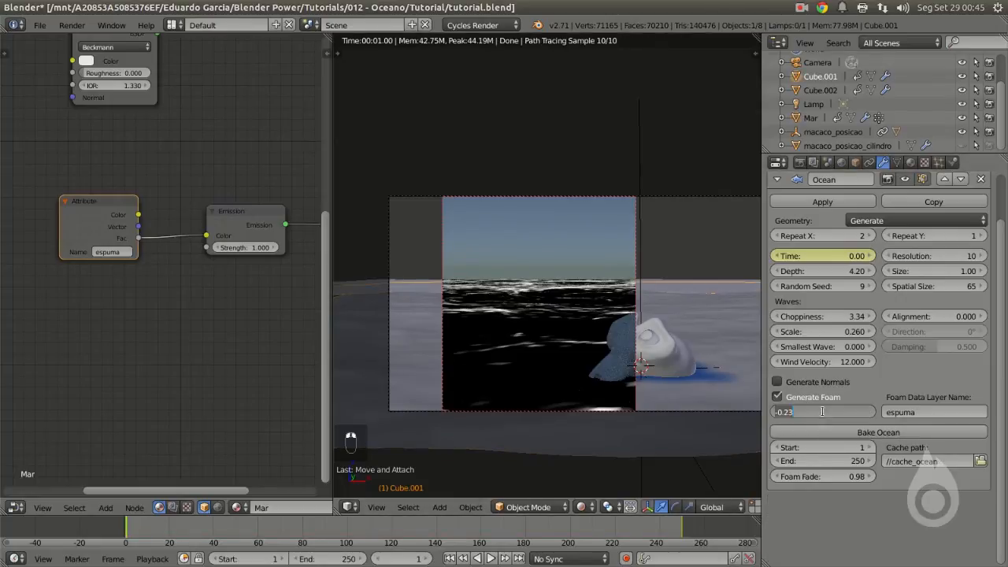
pyautogui.press('BackSpace')
pyautogui.write('-1.5')
pyautogui.press('Return')
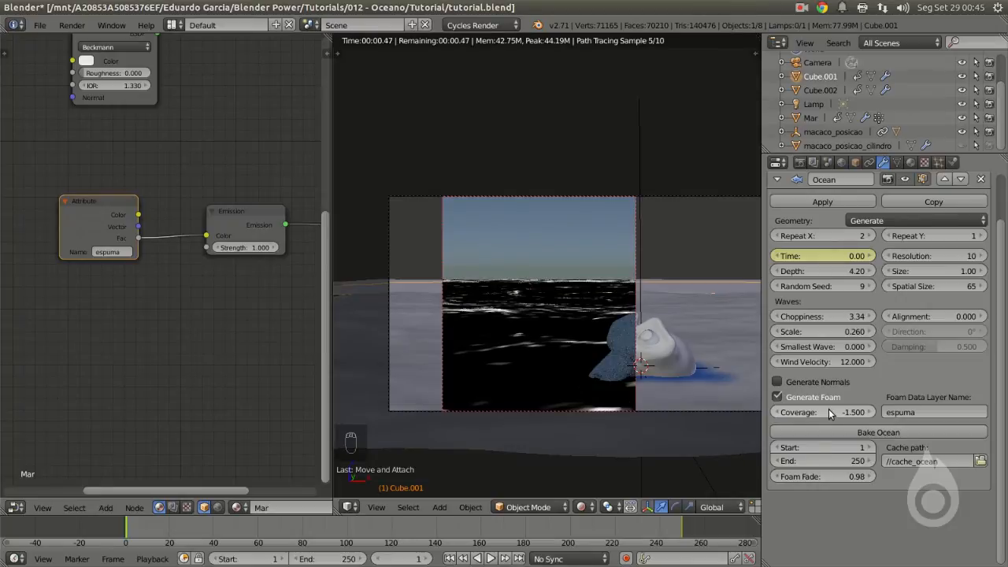
pyautogui.click(843, 412)
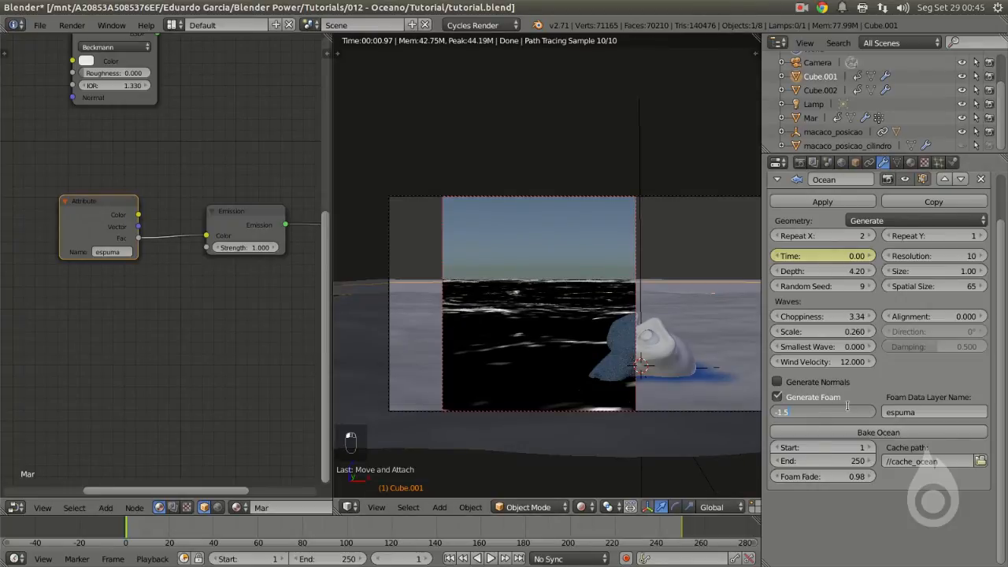
pyautogui.press('BackSpace')
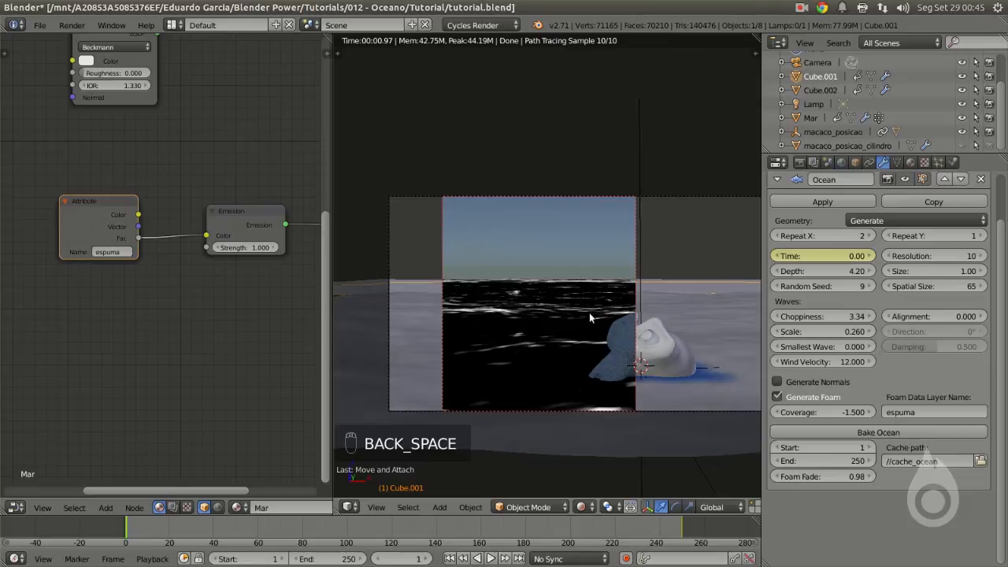
pyautogui.press('Escape')
pyautogui.press('Escape')
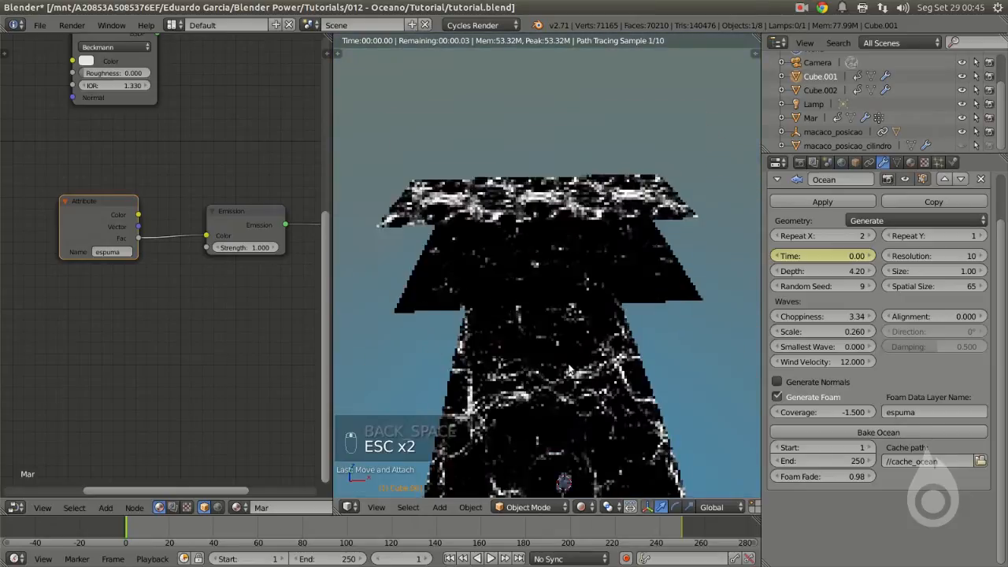
# Step: Raise Cube.001's foam coverage to -0.5 and fine-tune it to a slightly lower amount
pyautogui.click(831, 412)
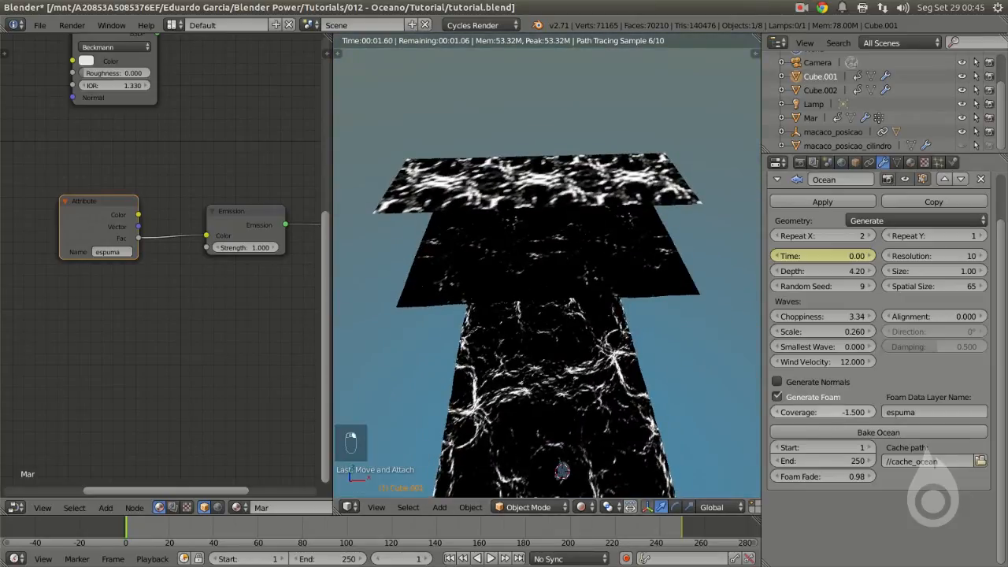
pyautogui.press('BackSpace')
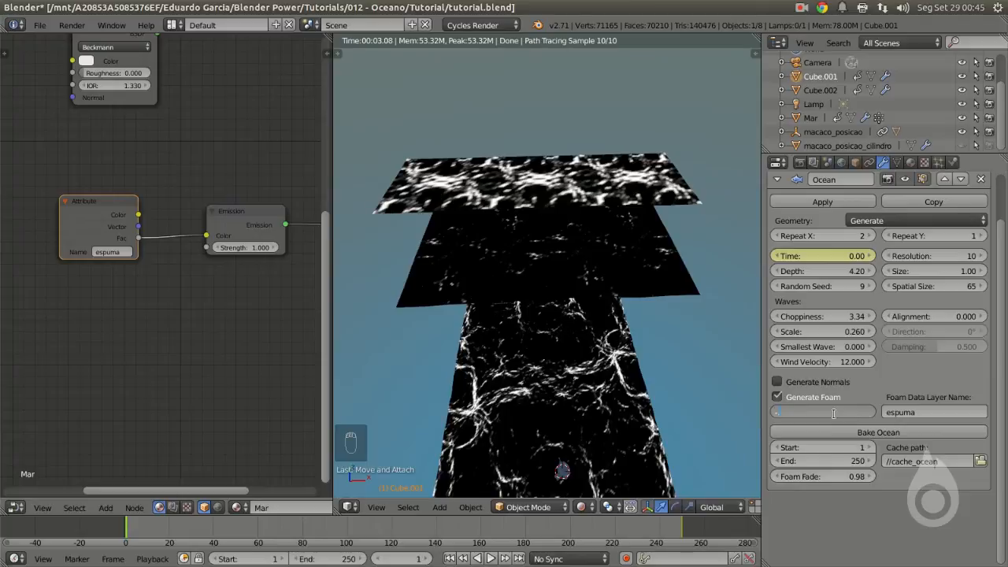
pyautogui.write('-0.5')
pyautogui.press('Return')
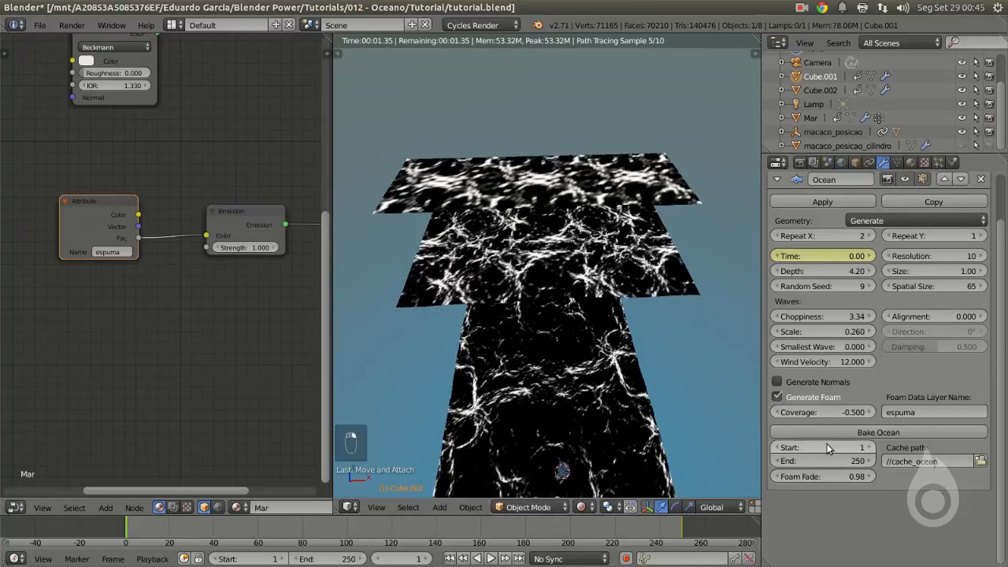
pyautogui.click(829, 412)
pyautogui.press('BackSpace')
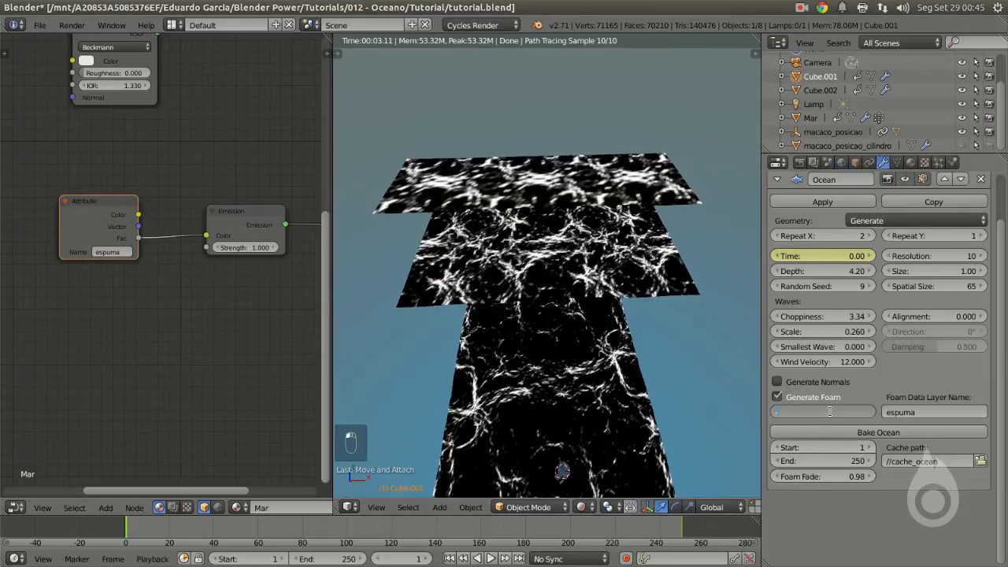
pyautogui.press('Return')
# Step: Try a foam coverage of -2 on the farthest ocean, Cube.002, and settle on -0.9
pyautogui.rightClick(635, 190)
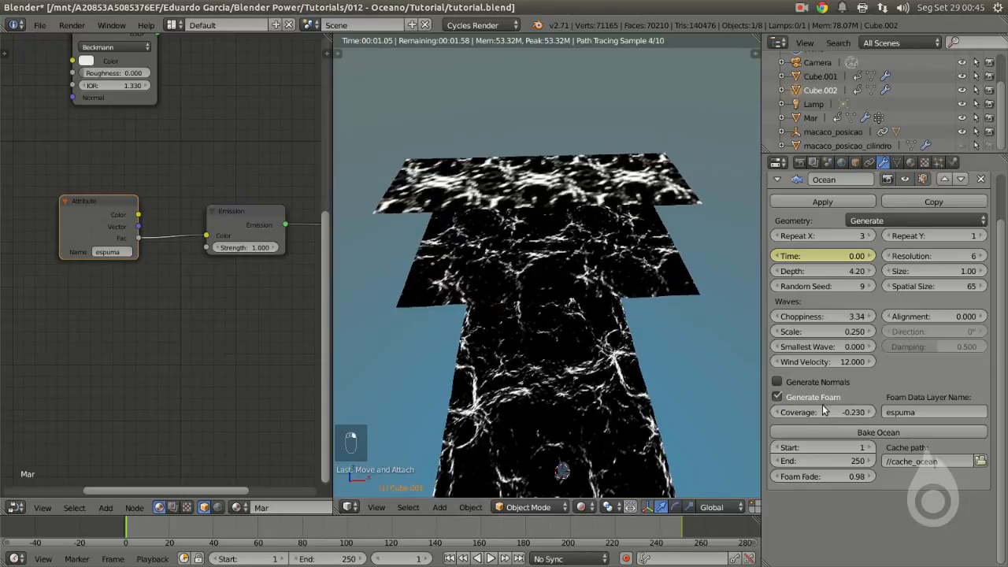
pyautogui.click(827, 411)
pyautogui.press('BackSpace')
pyautogui.write('-2')
pyautogui.press('Return')
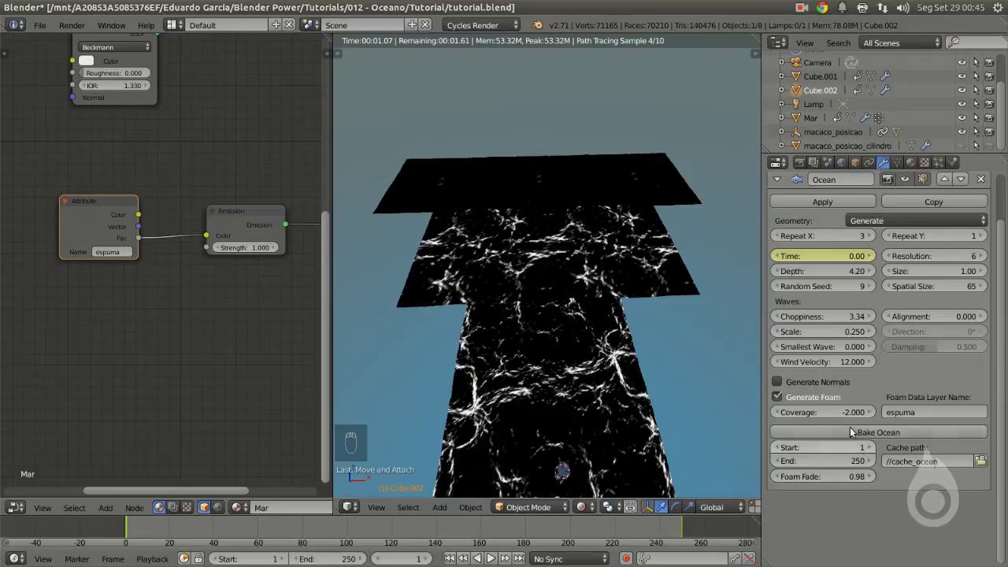
pyautogui.moveTo(827, 412); pyautogui.dragTo(871, 412)
# Step: Examine the rendered foam across the three ocean planes through the camera, near and far
pyautogui.press('KP_0')
pyautogui.scroll(3, 550, 282)
pyautogui.scroll(-5, 551, 282)
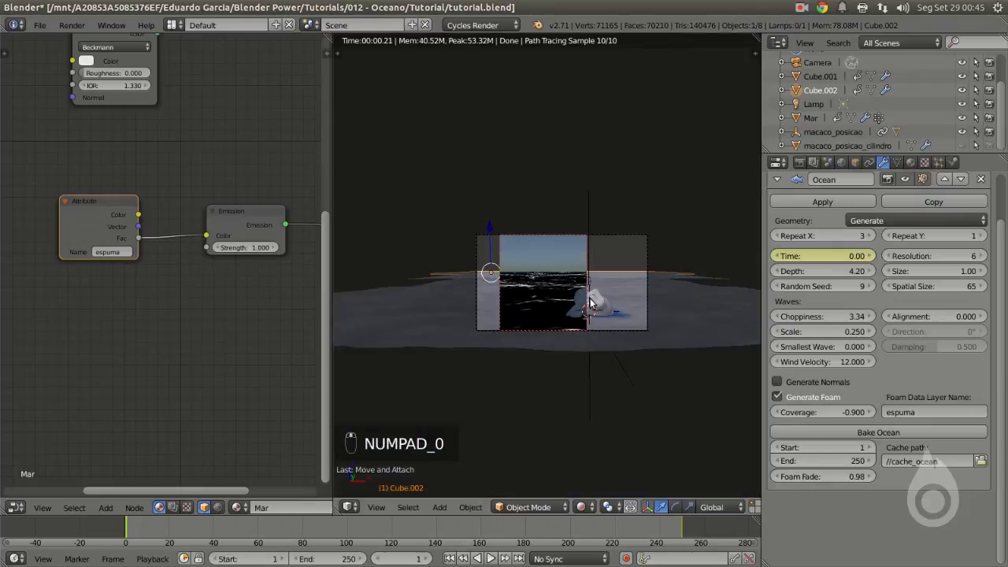
pyautogui.scroll(4, 546, 305)
pyautogui.scroll(3, 545, 305)
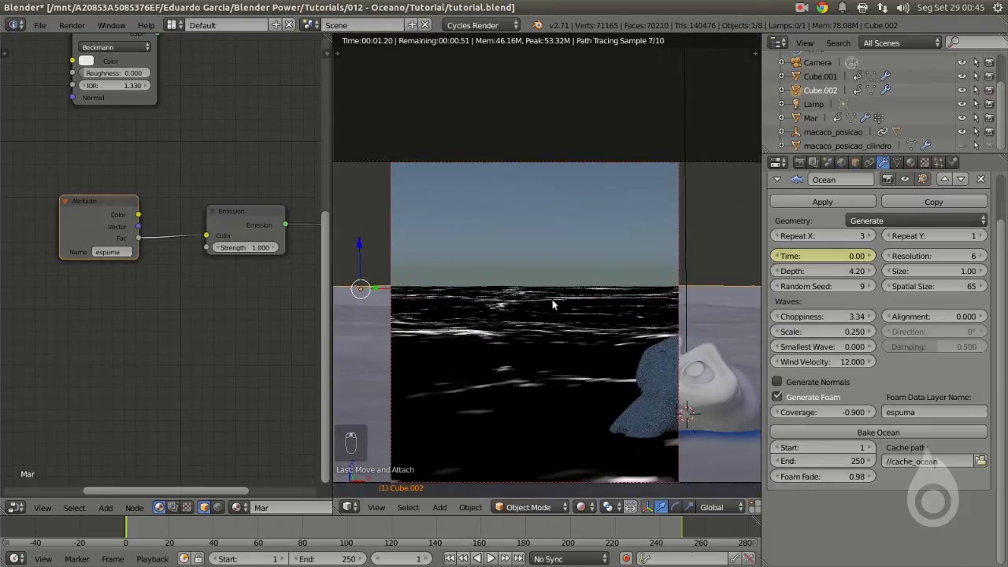
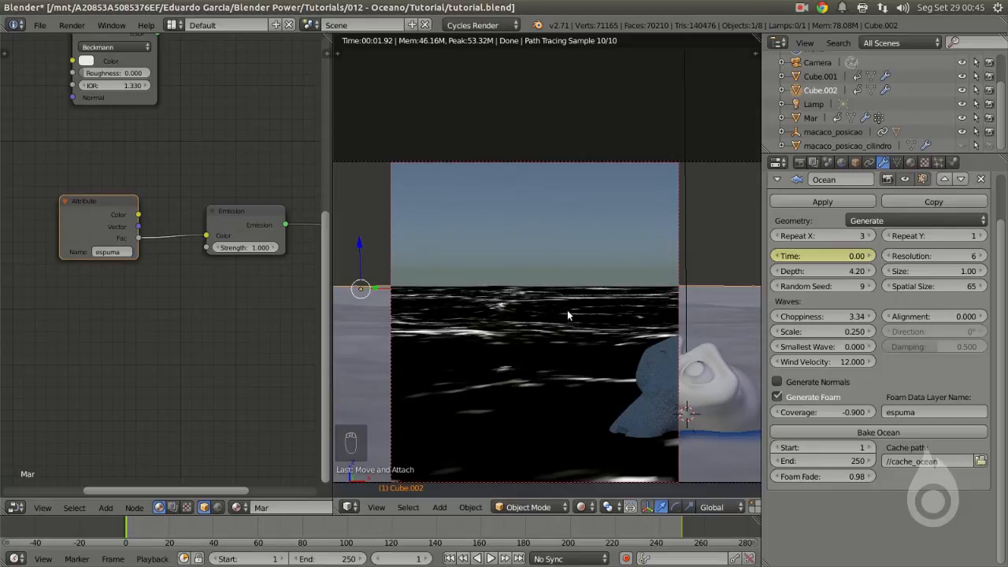
pyautogui.scroll(-1, 596, 349)
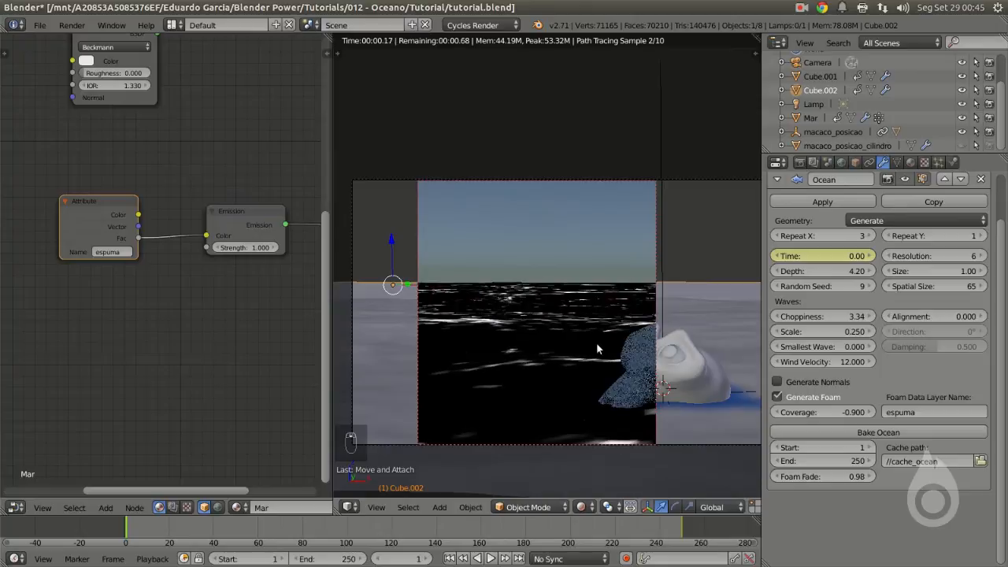
pyautogui.scroll(-2, 596, 344)
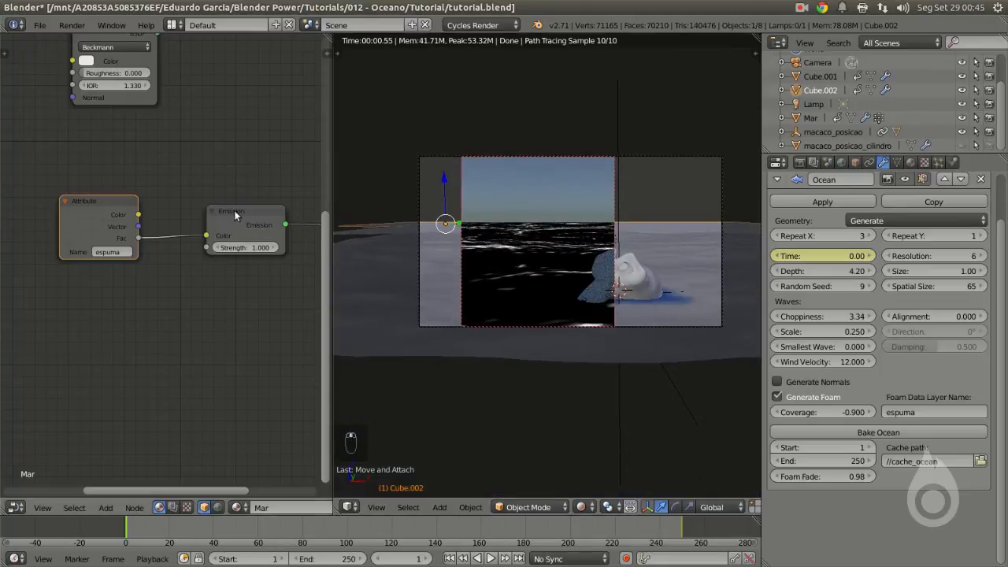
# Step: Move the Emission node closer to the espuma Attribute node, and place a duplicate of that Attribute node below it
pyautogui.moveTo(235, 216); pyautogui.dragTo(217, 205)
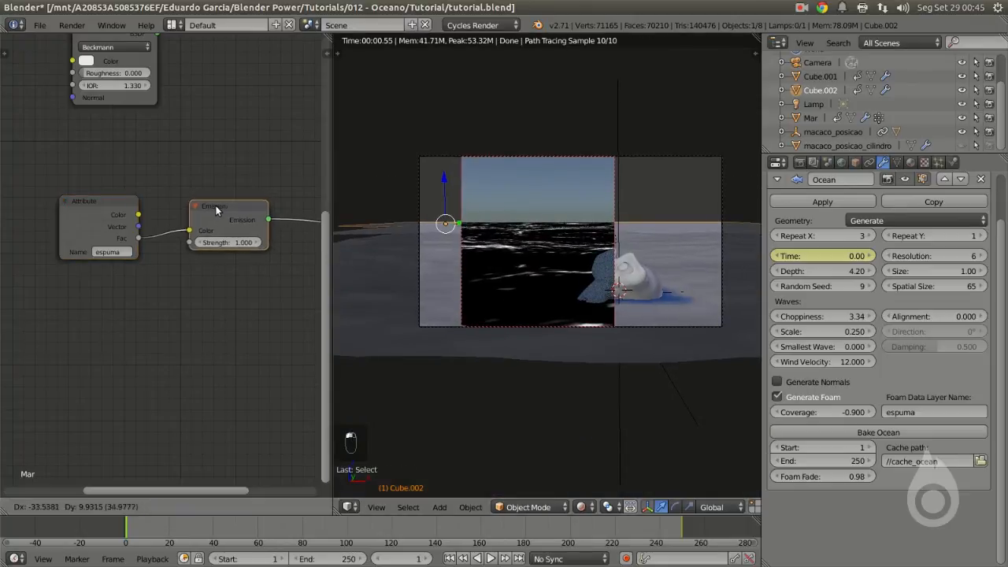
pyautogui.scroll(3, 631, 288)
pyautogui.scroll(-1, 643, 309)
pyautogui.scroll(3, 644, 309)
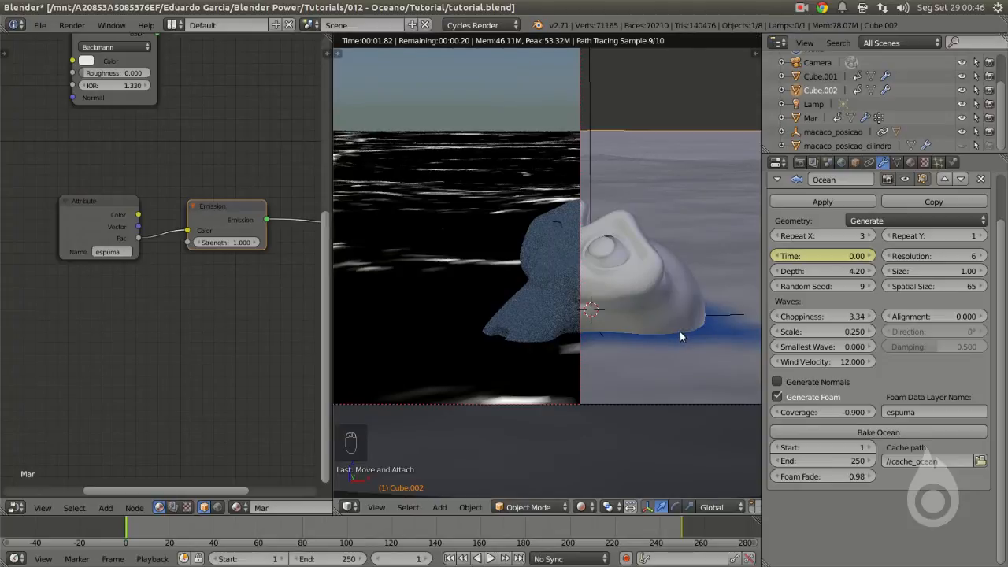
pyautogui.click(91, 210)
pyautogui.moveTo(91, 210); pyautogui.dragTo(99, 168, button='middle')
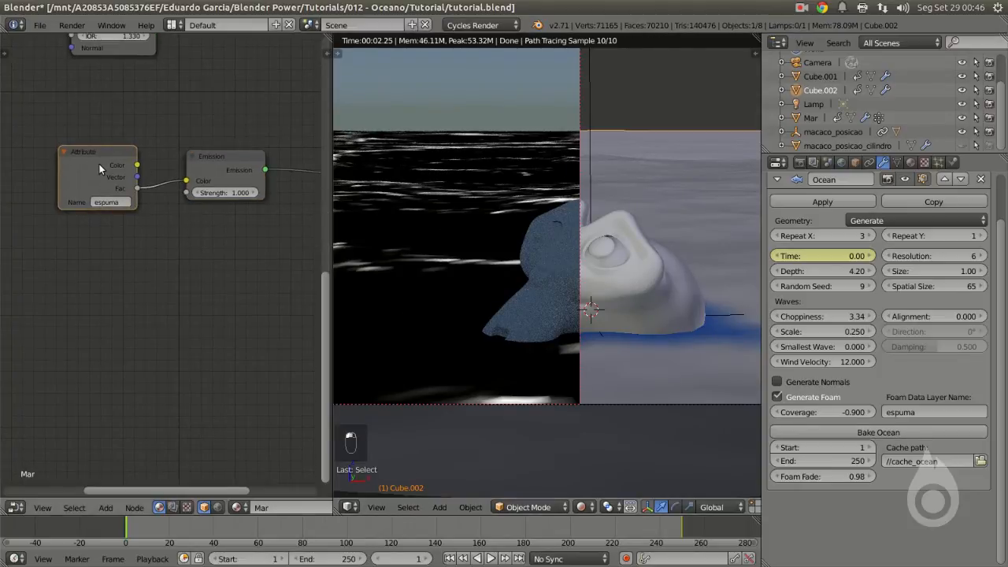
pyautogui.hotkey('shift', 'd')
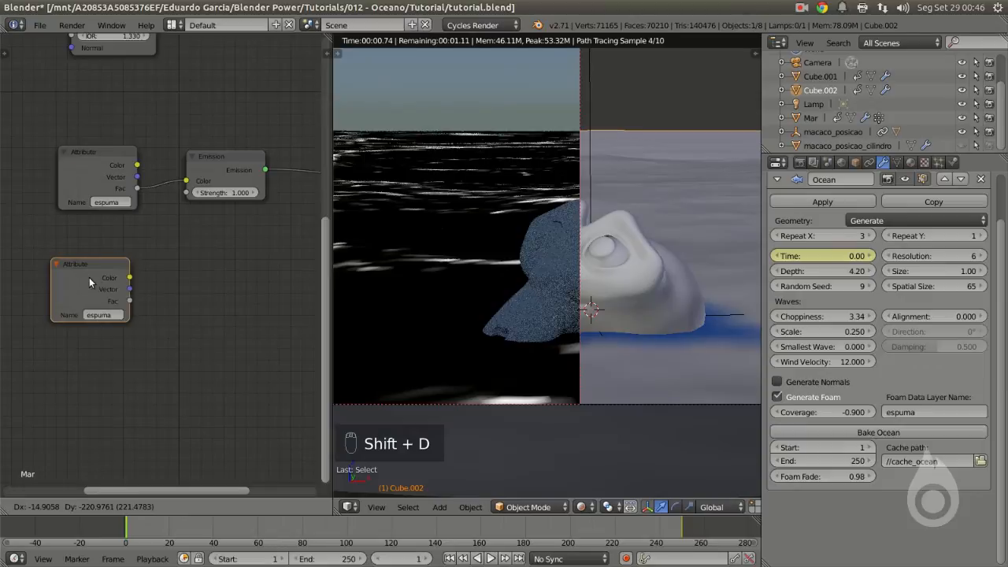
pyautogui.click(89, 277)
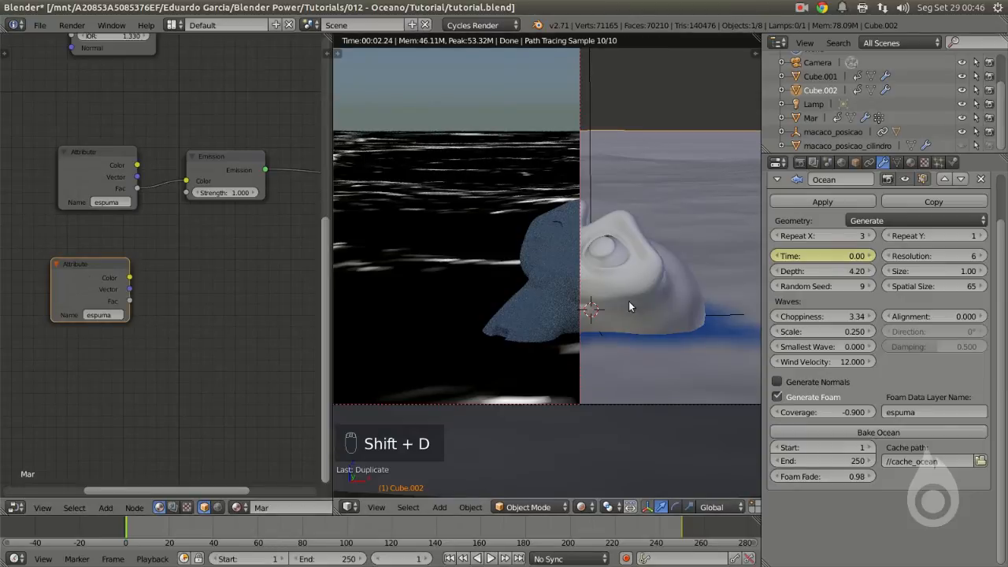
# Step: Copy Mar's dp_wetmap vertex color name into the duplicated Attribute node and link its Color output to Emission's Color
pyautogui.rightClick(695, 359)
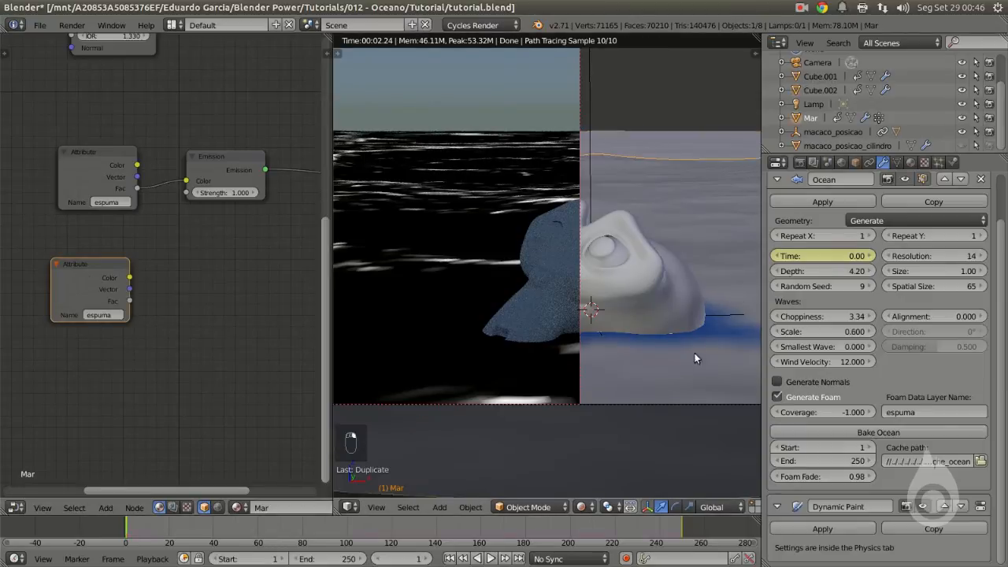
pyautogui.click(898, 162)
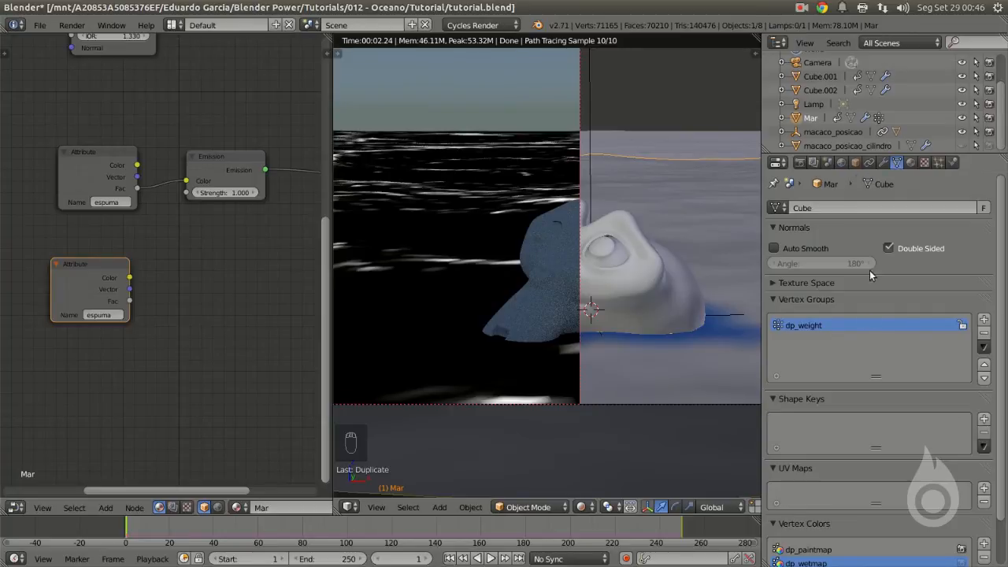
pyautogui.scroll(-2, 882, 340)
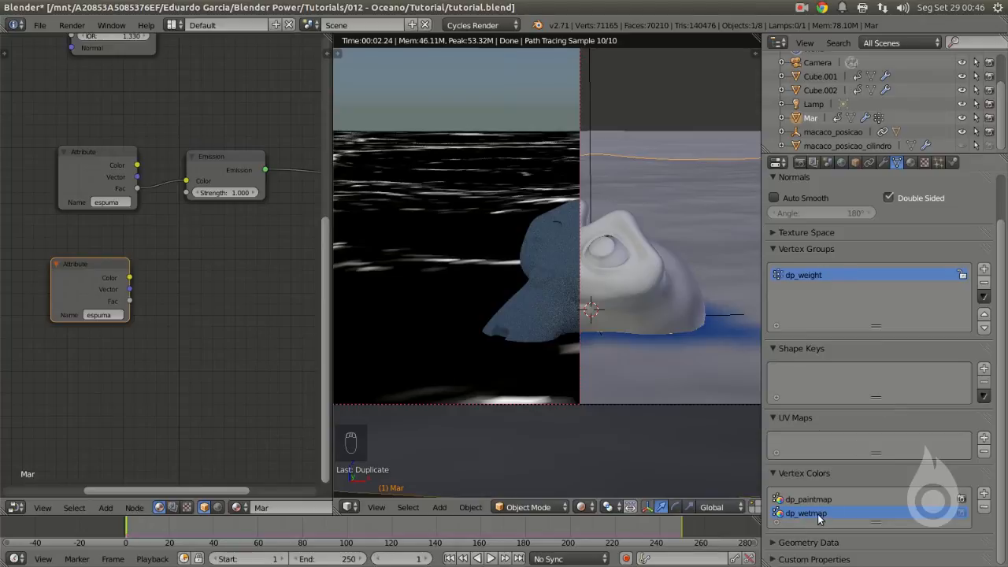
pyautogui.hotkey('ctrl', 'c')
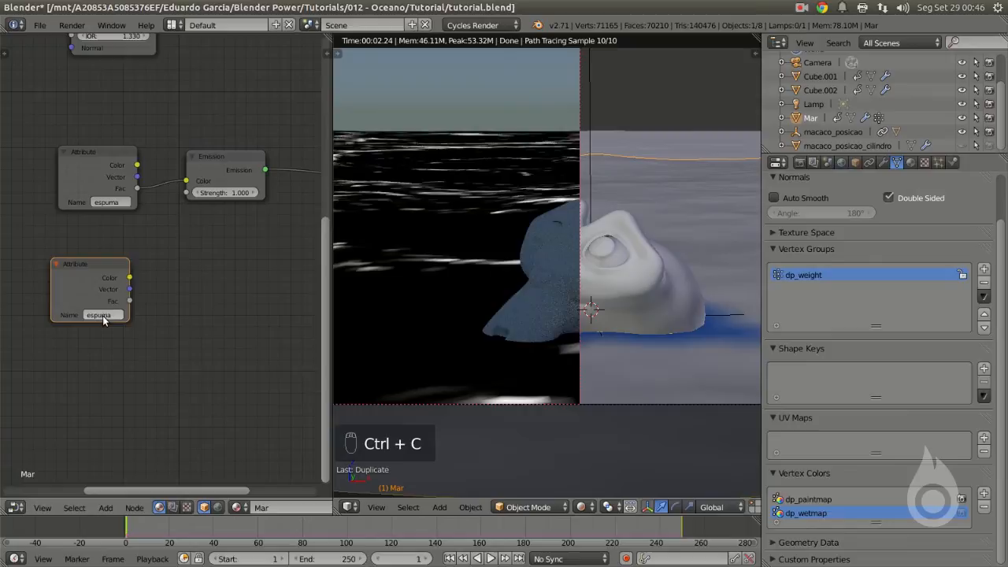
pyautogui.hotkey('ctrl', 'v')
pyautogui.moveTo(129, 278); pyautogui.dragTo(187, 181)
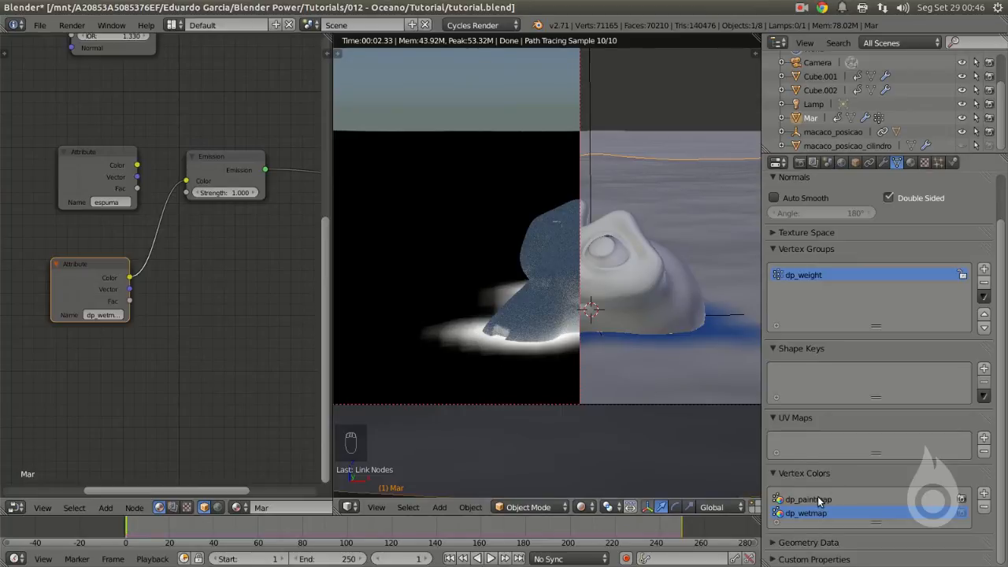
# Step: Try dp_paintmap as the lower Attribute node's name and switch it back to dp_wetmap
pyautogui.hotkey('ctrl', 'c')
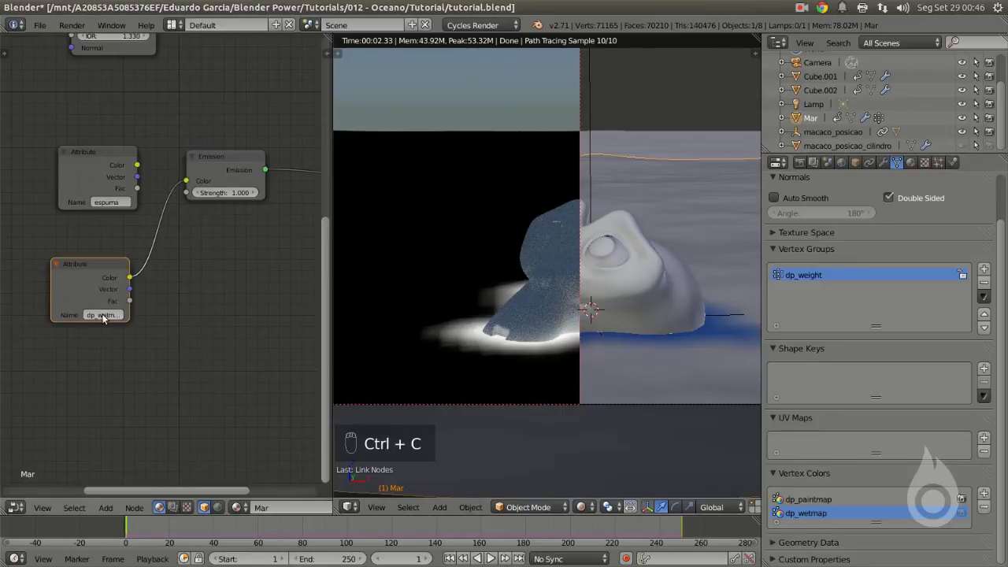
pyautogui.hotkey('ctrl', 'v')
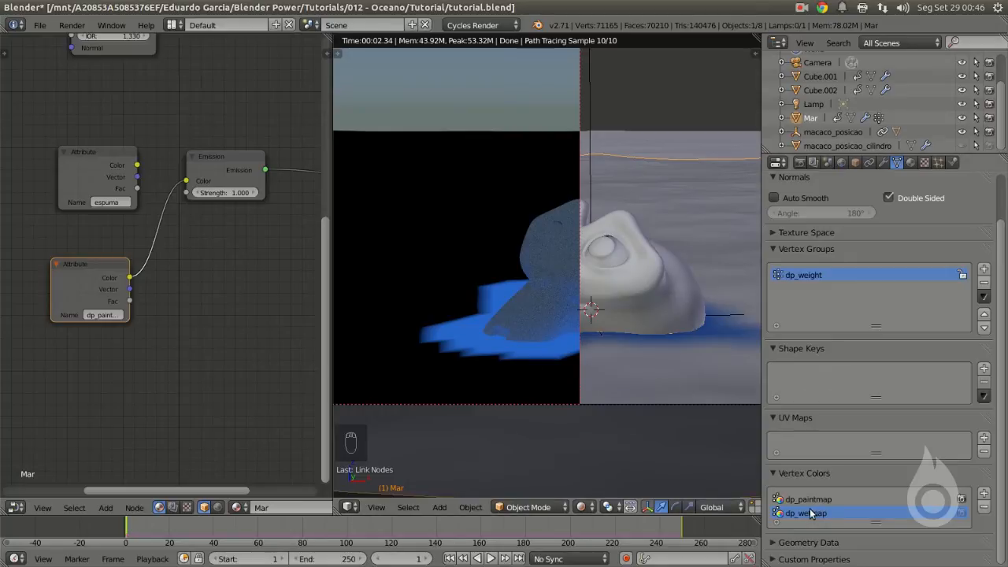
pyautogui.hotkey('ctrl', 'c')
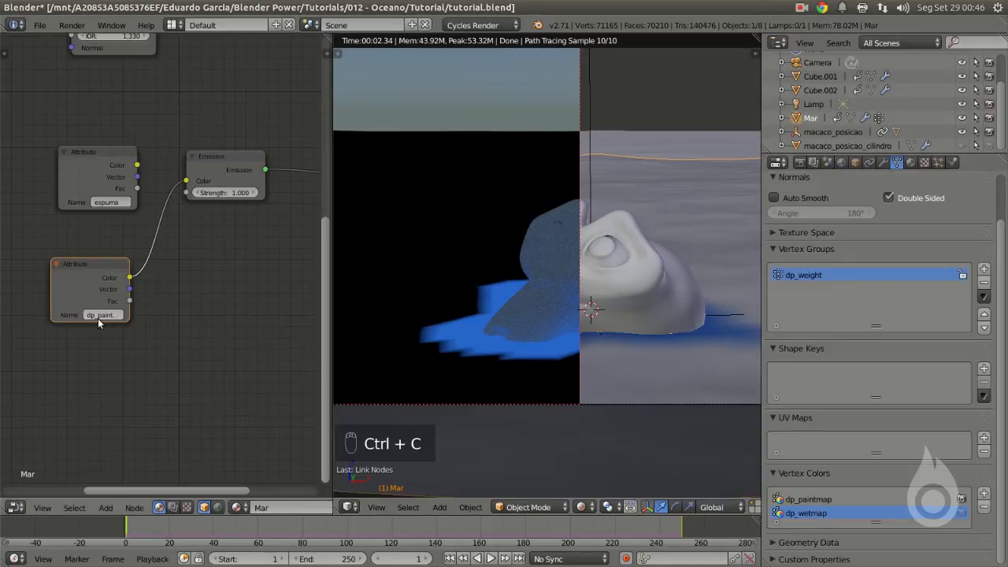
pyautogui.hotkey('ctrl', 'v')
# Step: Move both Attribute nodes away from the Emission node to make room for another node
pyautogui.scroll(-2, 173, 226)
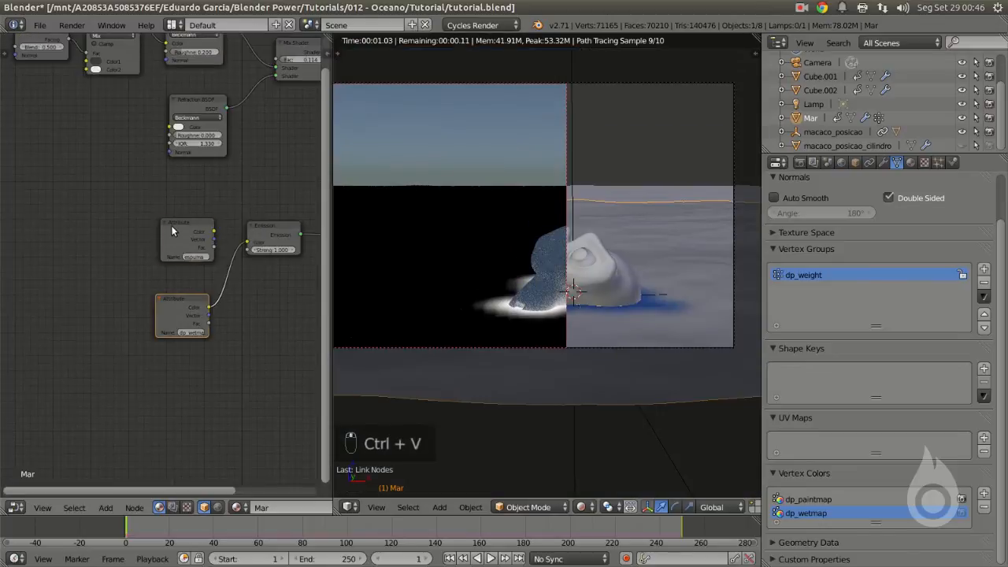
pyautogui.moveTo(174, 226); pyautogui.dragTo(104, 223)
pyautogui.moveTo(184, 313); pyautogui.dragTo(113, 303)
pyautogui.moveTo(113, 219); pyautogui.dragTo(91, 218)
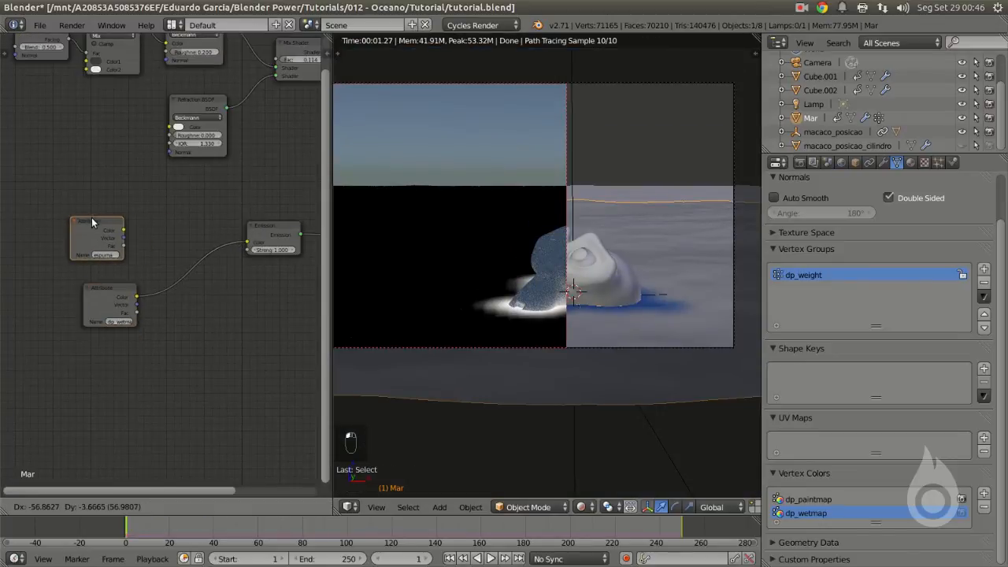
pyautogui.moveTo(111, 297); pyautogui.dragTo(92, 292)
# Step: Insert a MixRGB node before Emission, linking espuma's Color to Color1 and dp_wetmap's Color to Color2
pyautogui.scroll(4, 155, 271)
pyautogui.hotkey('shift', 'a')
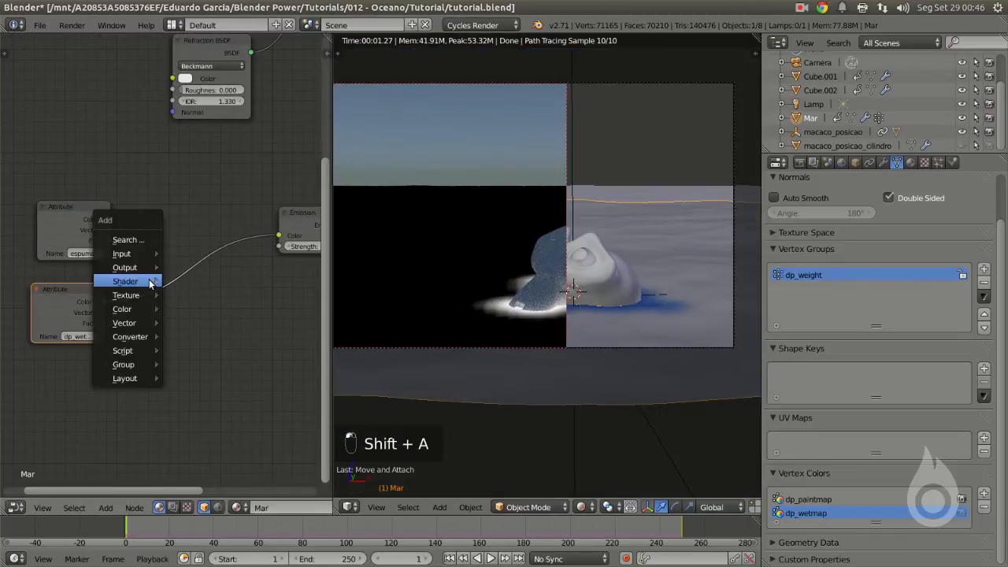
pyautogui.moveTo(146, 309)
pyautogui.click(211, 308)
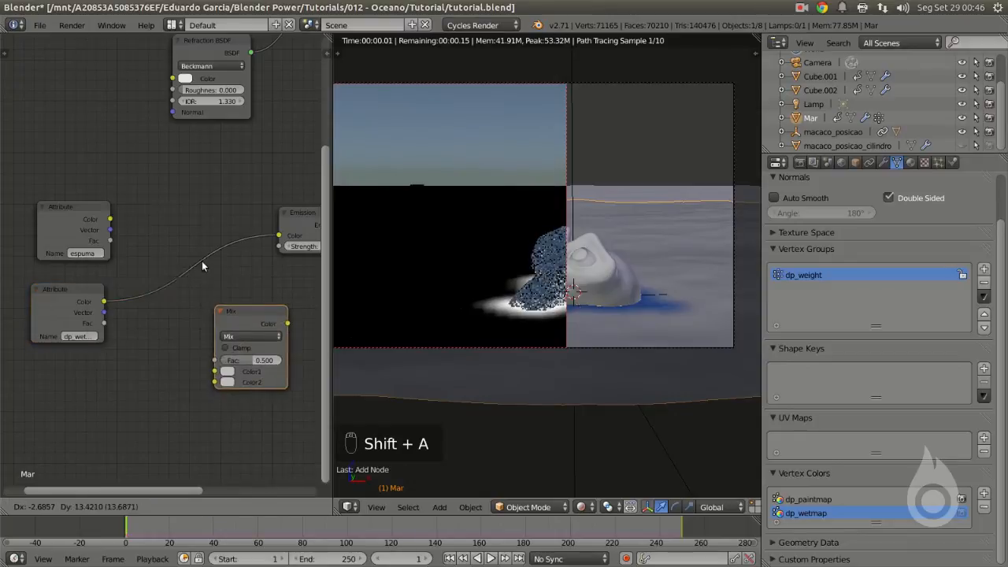
pyautogui.click(152, 283)
pyautogui.moveTo(167, 285); pyautogui.dragTo(167, 289)
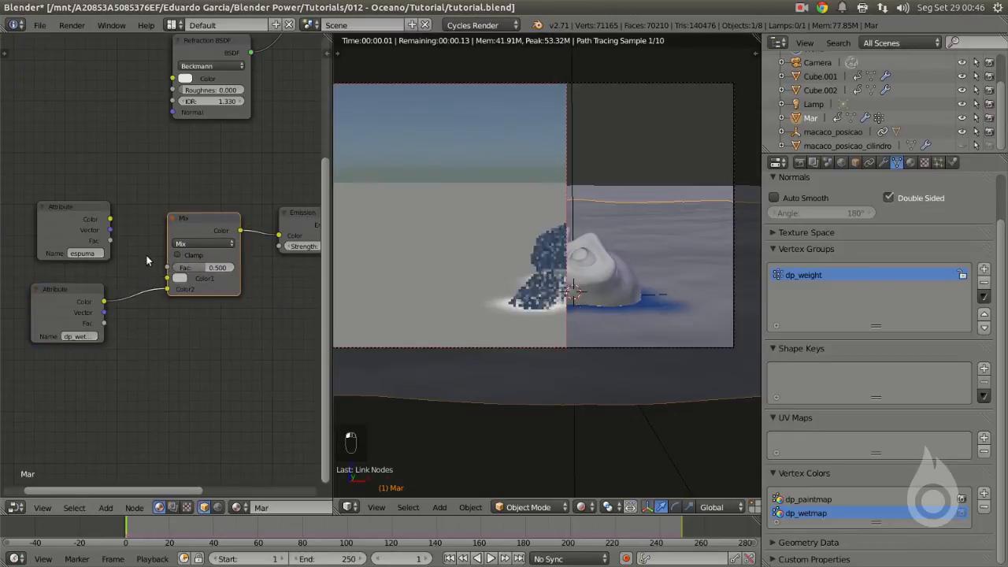
pyautogui.moveTo(111, 220); pyautogui.dragTo(133, 241)
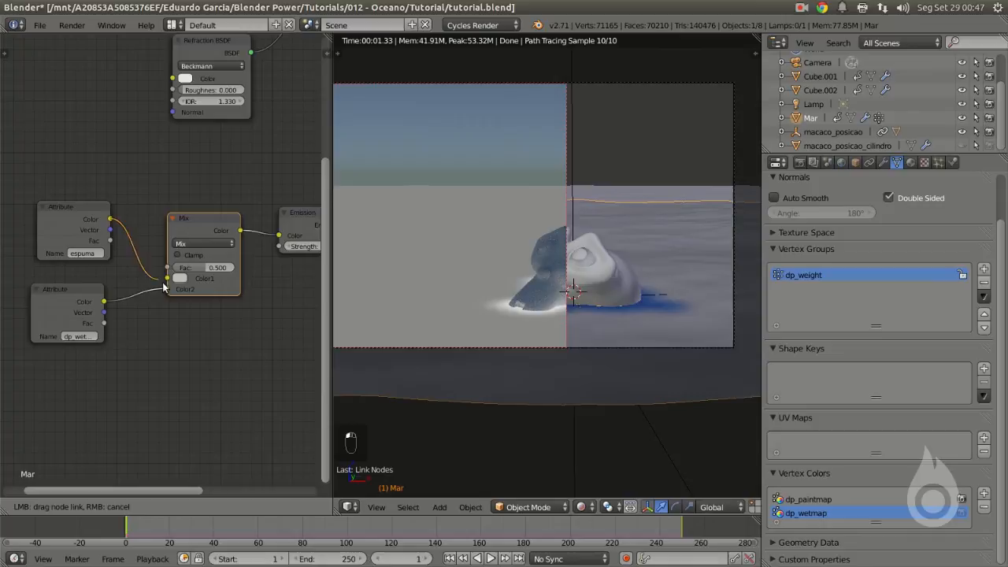
# Step: Reposition the Mix node, set its blend type to Add, and examine the combined foam around the monkey head
pyautogui.moveTo(220, 275); pyautogui.dragTo(221, 276)
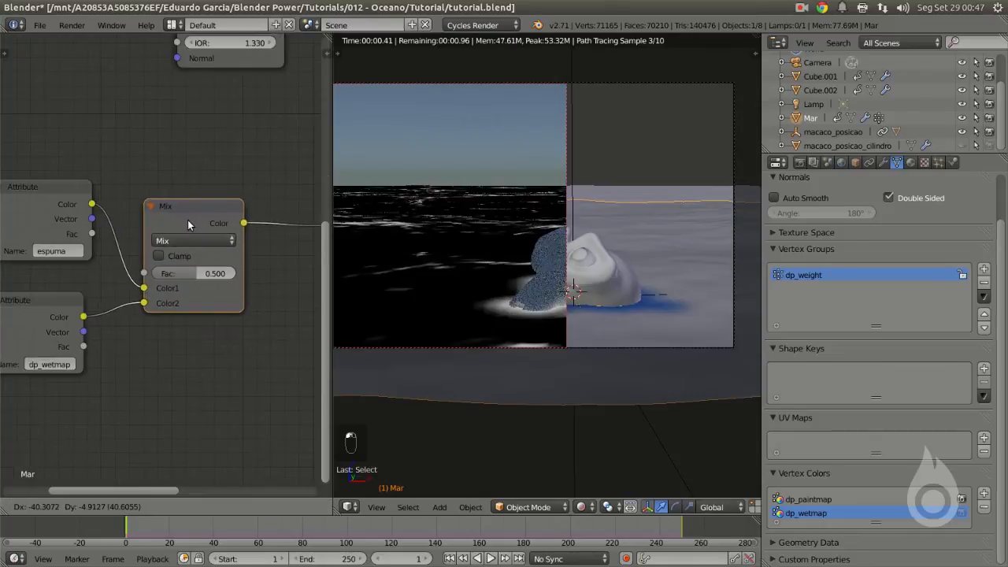
pyautogui.moveTo(187, 220); pyautogui.dragTo(169, 221)
pyautogui.scroll(2, 170, 236)
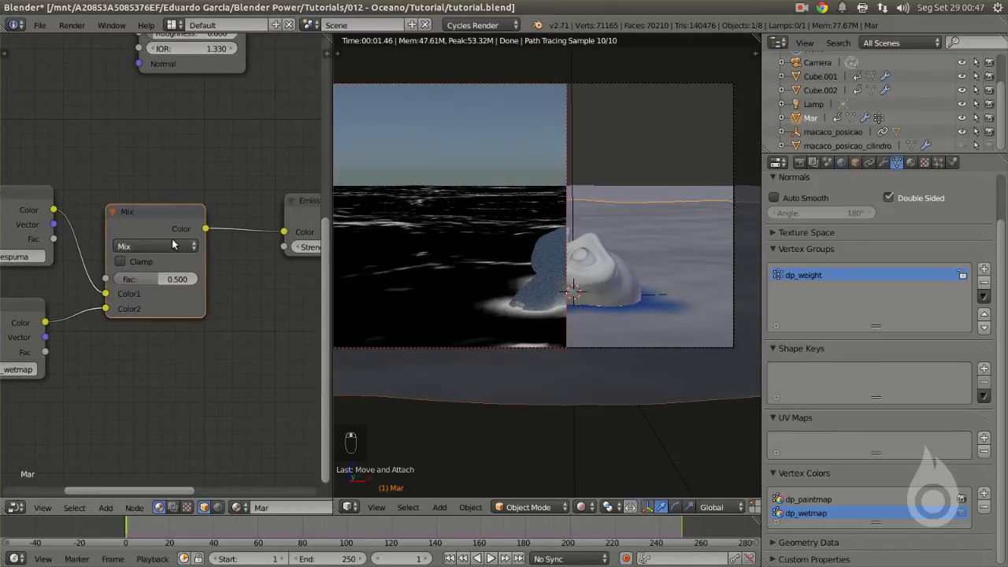
pyautogui.click(174, 246)
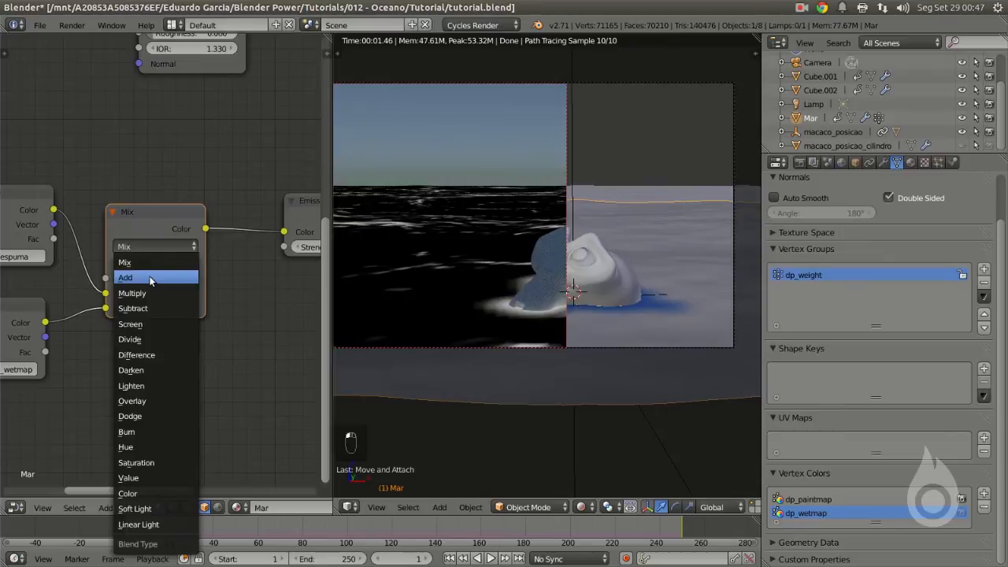
pyautogui.click(148, 281)
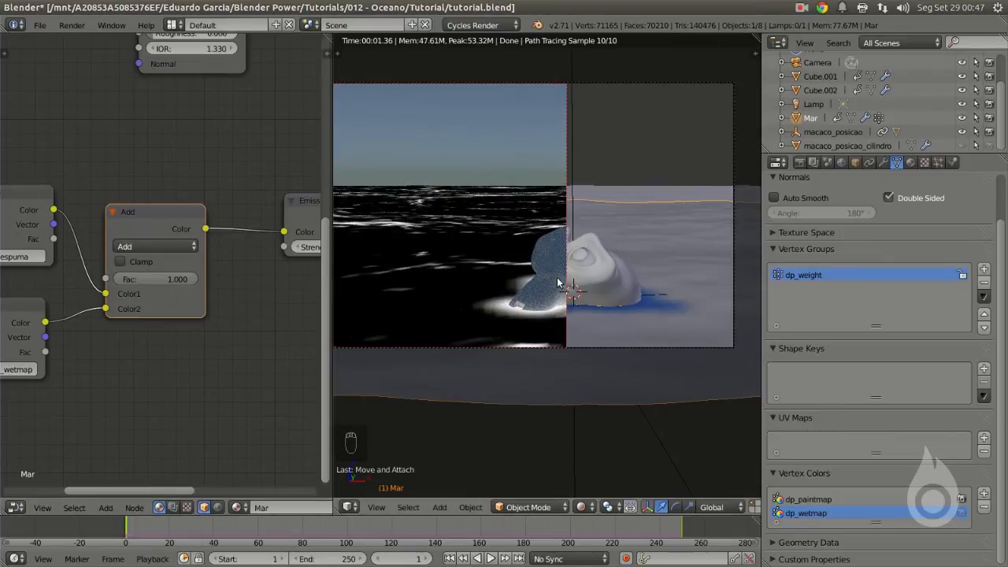
pyautogui.scroll(-2, 157, 268)
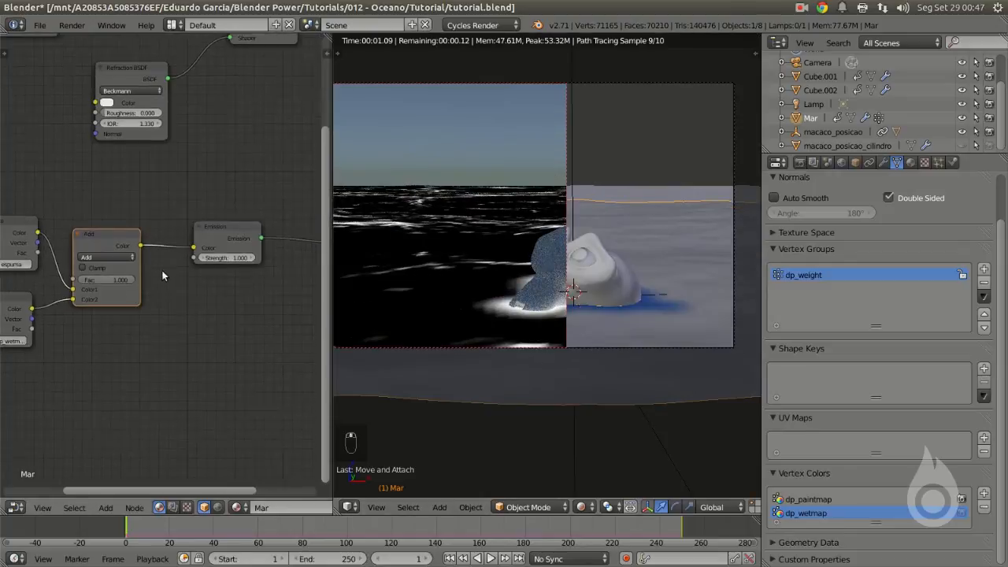
pyautogui.scroll(4, 438, 291)
pyautogui.keyDown('shift'); pyautogui.moveTo(649, 312); pyautogui.dragTo(511, 297, button='middle'); pyautogui.keyUp('shift')
pyautogui.scroll(2, 607, 324)
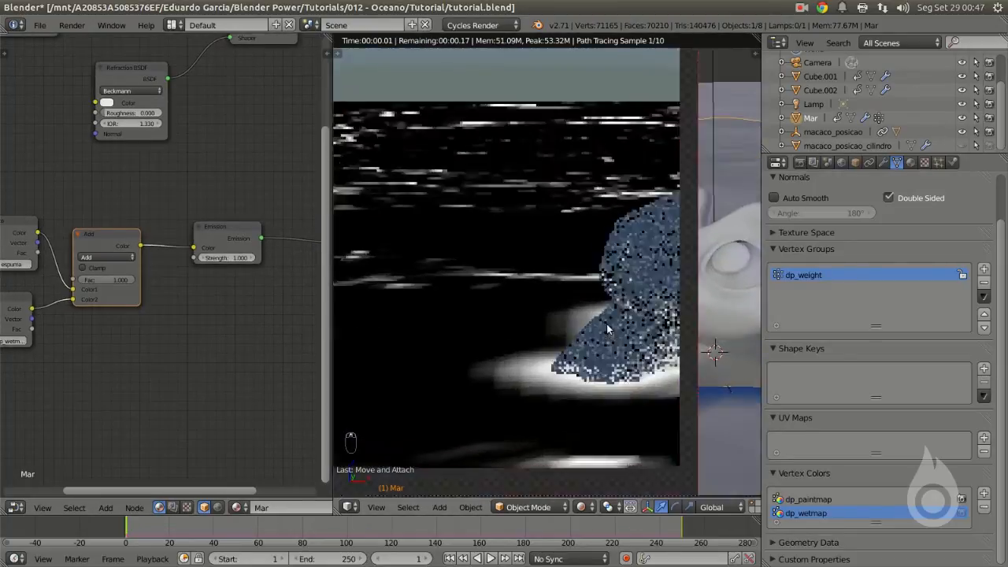
pyautogui.keyDown('shift'); pyautogui.moveTo(580, 272); pyautogui.dragTo(569, 182, button='middle'); pyautogui.keyUp('shift')
pyautogui.scroll(-3, 162, 282)
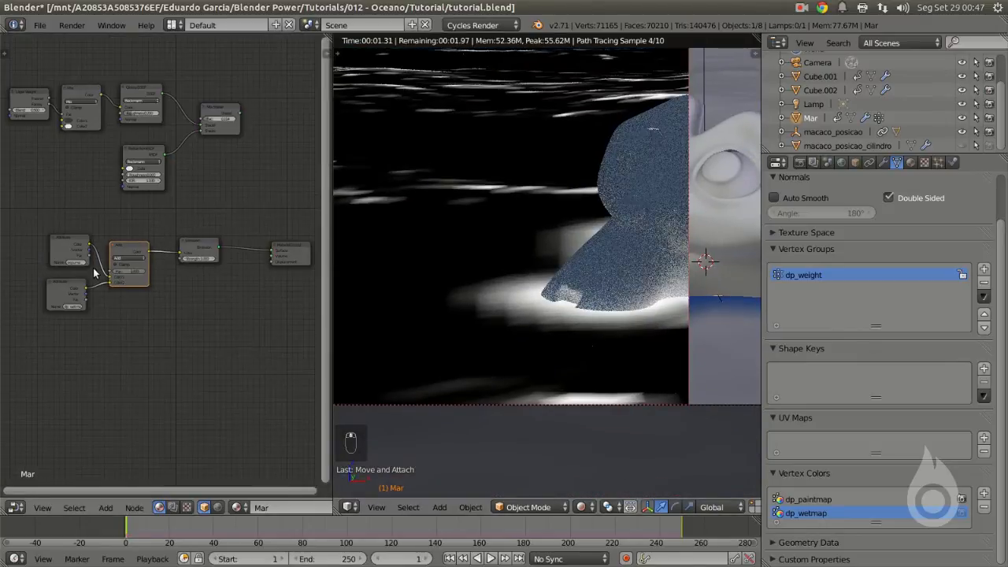
# Step: Add a Noise Texture node below the Add node
pyautogui.moveTo(140, 240); pyautogui.dragTo(113, 173, button='middle')
pyautogui.scroll(4, 45, 337)
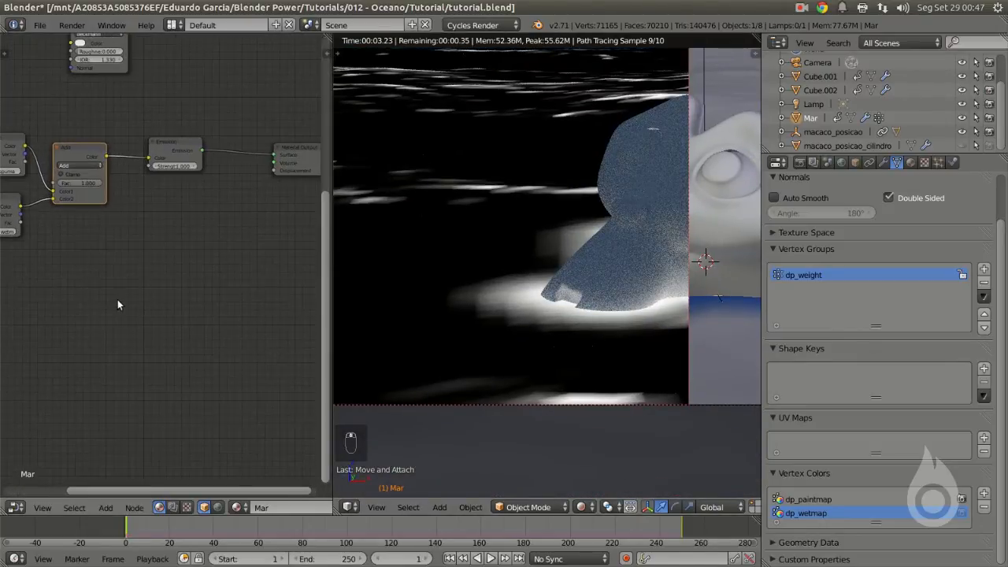
pyautogui.hotkey('shift', 'a')
pyautogui.moveTo(95, 288)
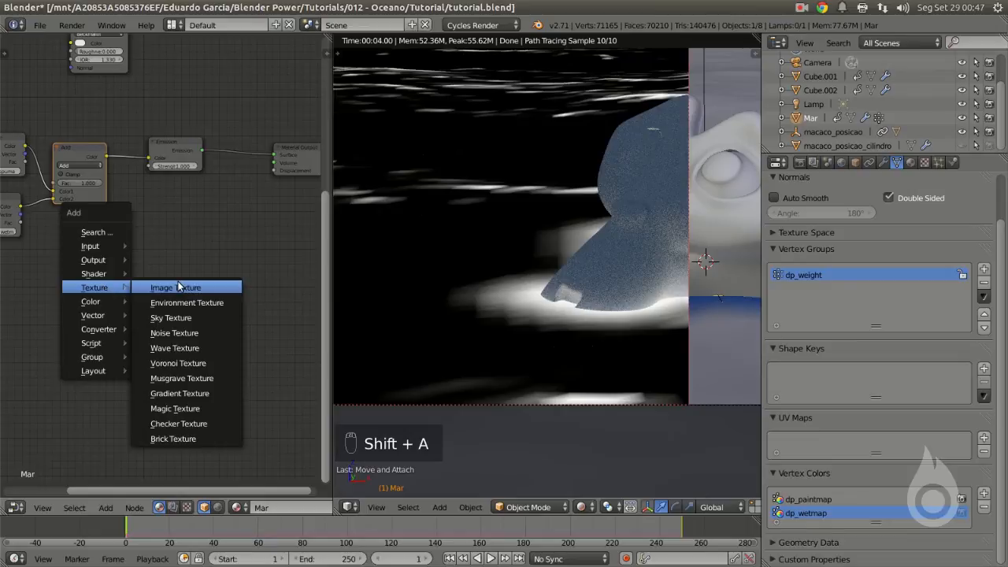
pyautogui.click(178, 332)
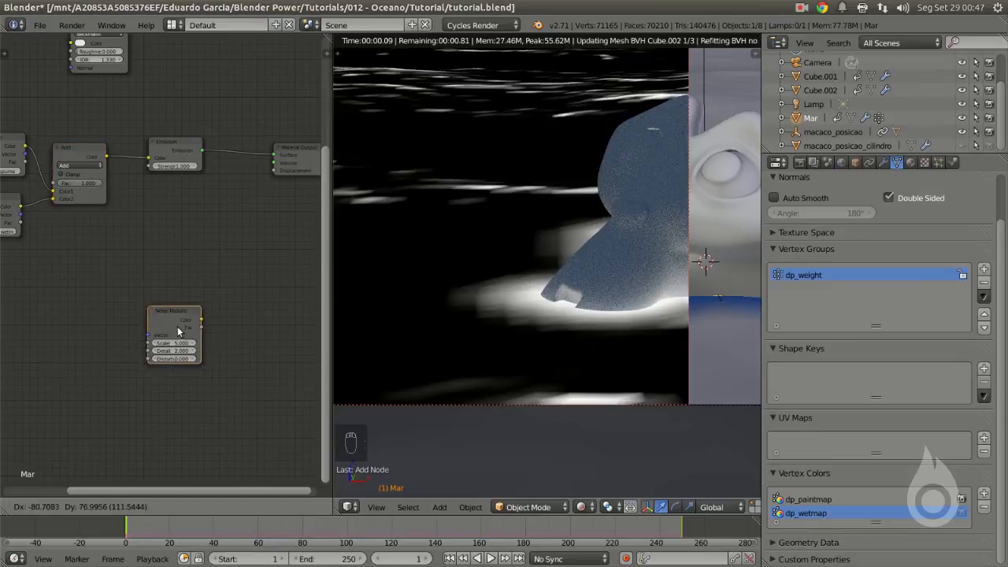
pyautogui.click(115, 235)
# Step: Move the Emission and Material Output nodes together farther away from the Add and Noise Texture nodes
pyautogui.moveTo(161, 182); pyautogui.dragTo(143, 216, button='middle')
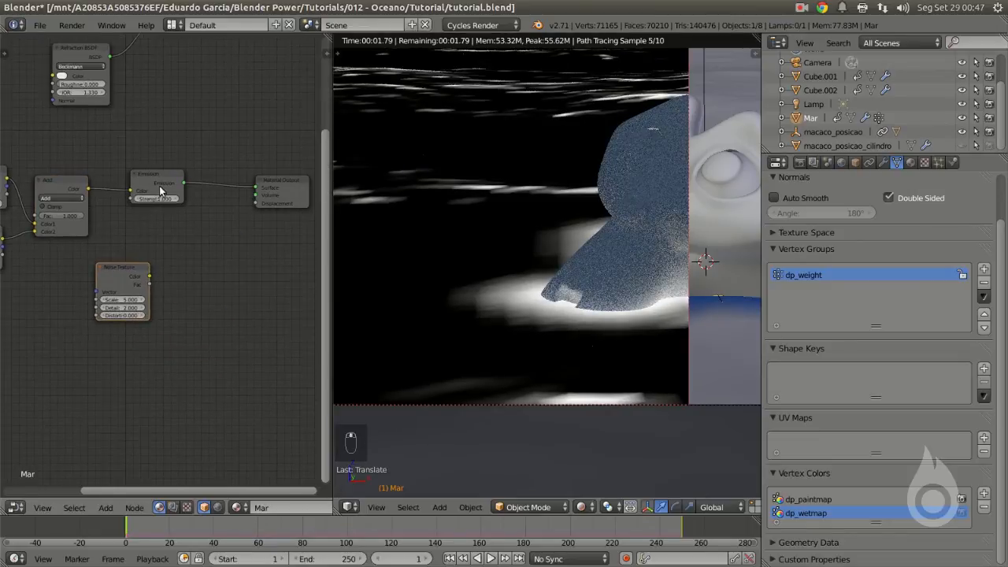
pyautogui.rightClick(156, 189)
pyautogui.keyDown('shift'); pyautogui.rightClick(271, 193); pyautogui.keyUp('shift')
pyautogui.press('g')
pyautogui.click(184, 271)
pyautogui.moveTo(183, 270); pyautogui.dragTo(79, 270, button='middle')
# Step: Preview the noise on the water by linking its Color output to Emission's Color, and replace that link with its Fac output
pyautogui.scroll(4, 69, 269)
pyautogui.moveTo(143, 247); pyautogui.dragTo(138, 254, button='middle')
pyautogui.moveTo(98, 243); pyautogui.dragTo(149, 164)
pyautogui.scroll(-2, 165, 196)
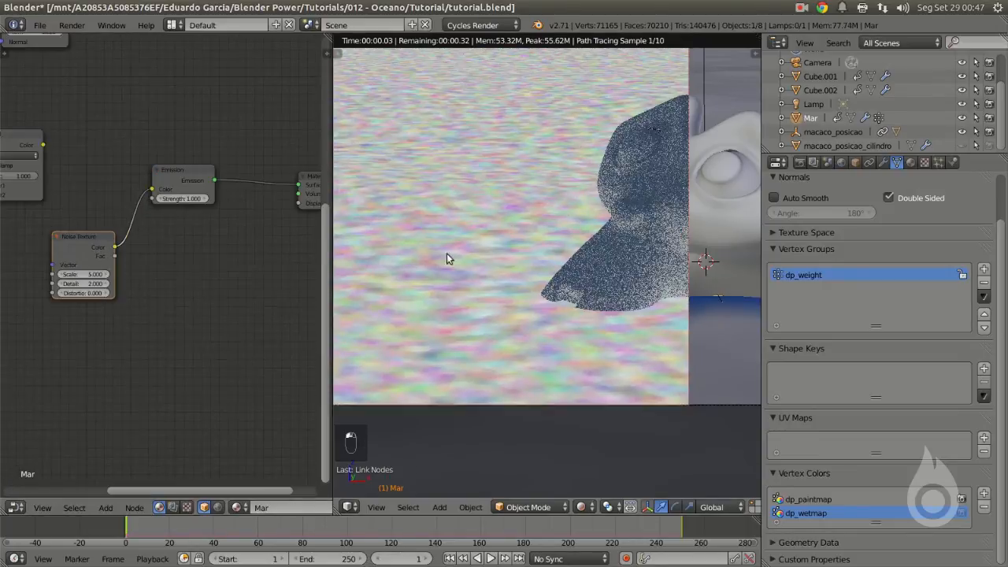
pyautogui.scroll(-2, 487, 205)
pyautogui.scroll(2, 156, 259)
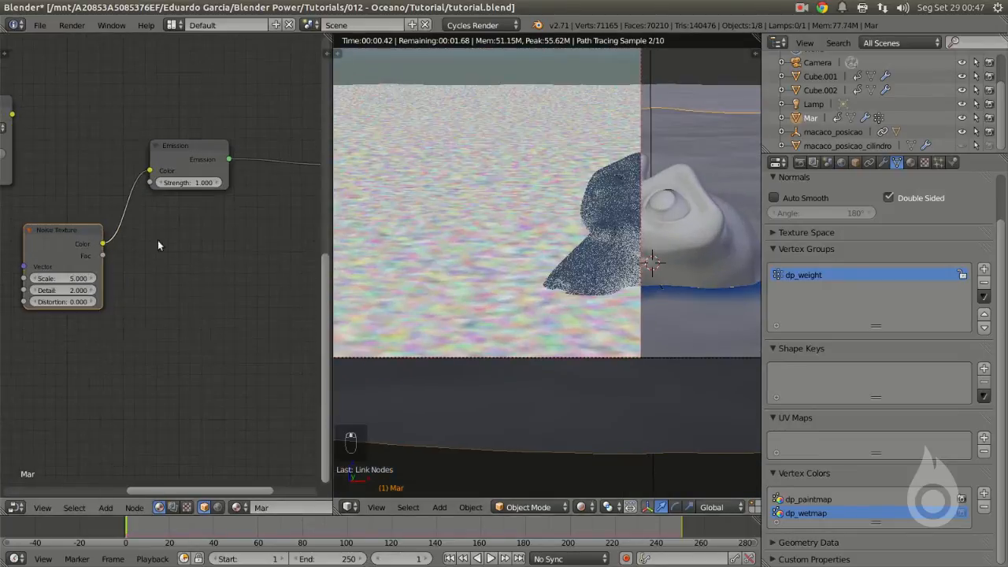
pyautogui.moveTo(98, 256); pyautogui.dragTo(149, 164)
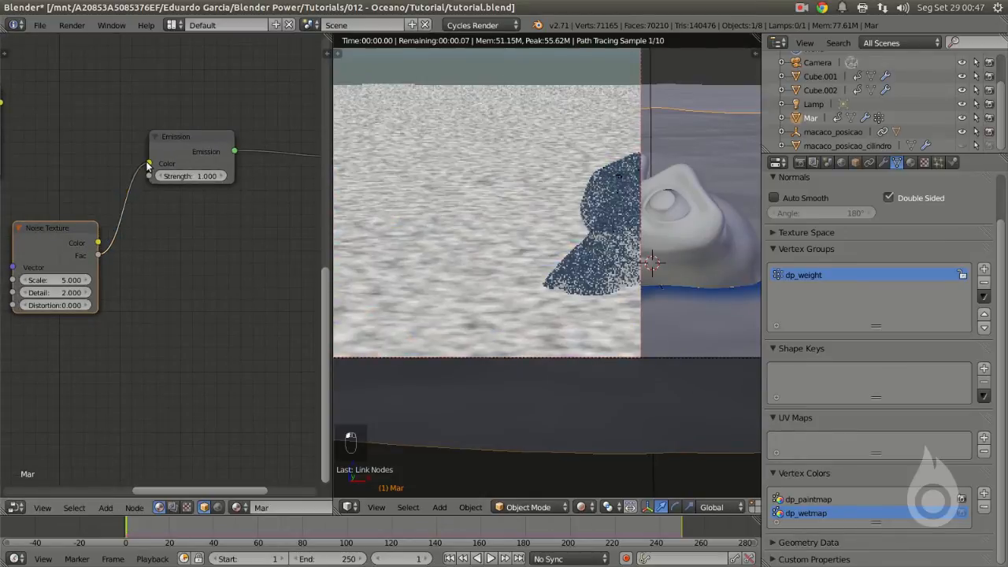
# Step: Move the Noise Texture node beneath the Add node and place a new Texture Coordinate node ahead of it
pyautogui.scroll(-2, 161, 247)
pyautogui.scroll(1, 228, 246)
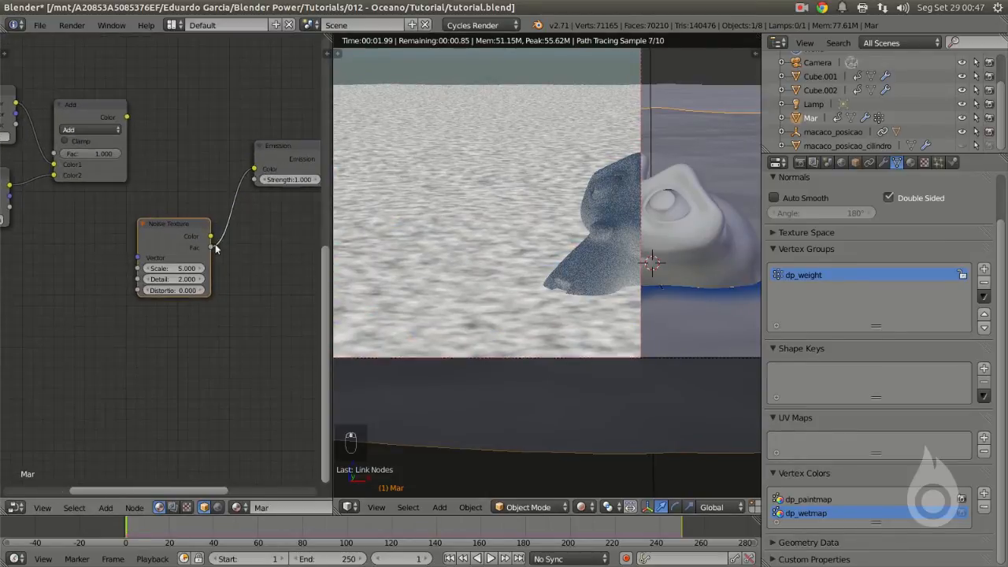
pyautogui.moveTo(163, 224); pyautogui.dragTo(227, 236, button='middle')
pyautogui.press('g')
pyautogui.click(87, 286)
pyautogui.moveTo(87, 286); pyautogui.dragTo(207, 288, button='middle')
pyautogui.hotkey('shift', 'a')
pyautogui.moveTo(189, 248)
pyautogui.click(257, 248)
pyautogui.click(121, 237)
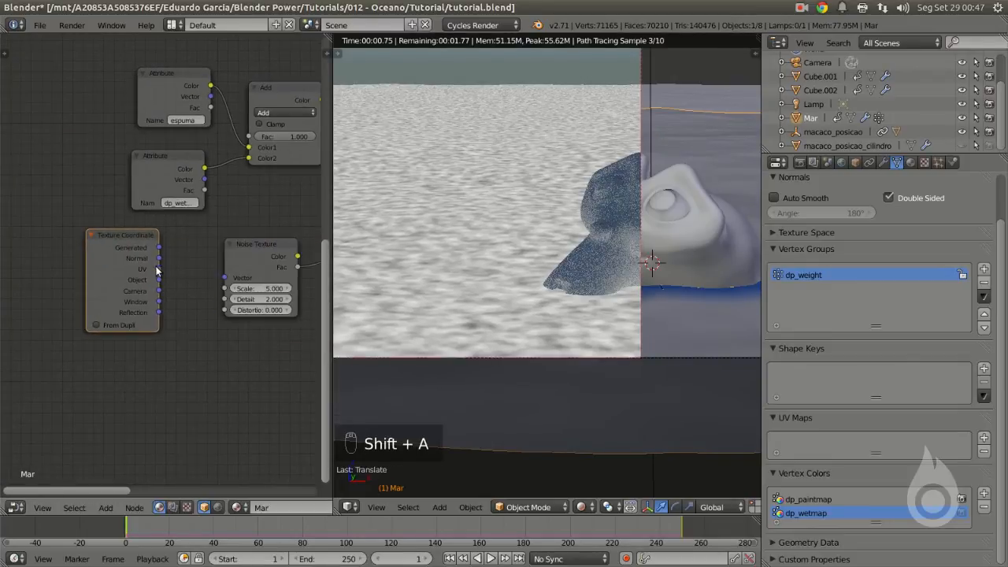
# Step: Link the Texture Coordinate's Object output to the Noise Texture's Vector, and set the noise Scale to 3
pyautogui.moveTo(160, 281); pyautogui.dragTo(226, 278)
pyautogui.moveTo(226, 278); pyautogui.dragTo(90, 322, button='middle')
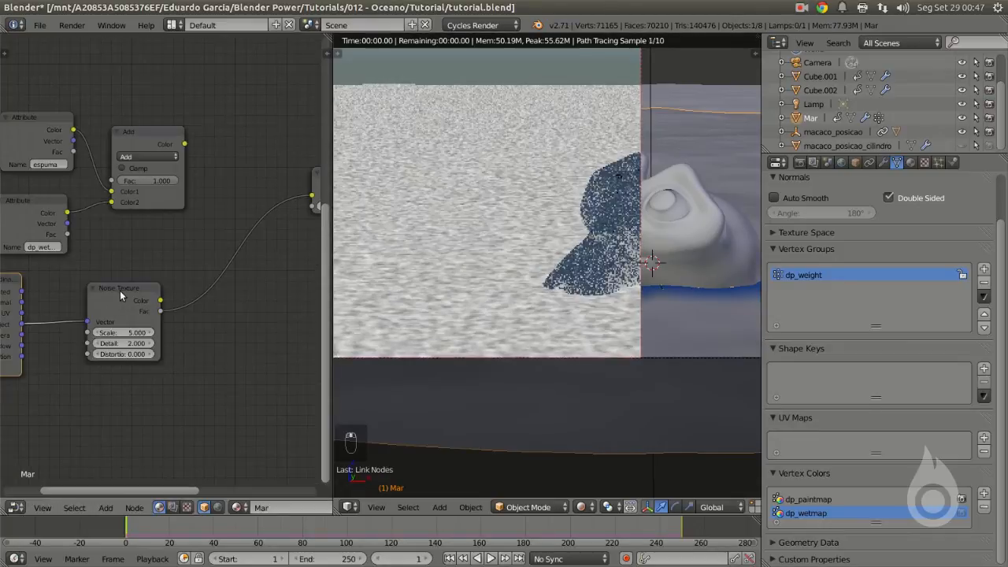
pyautogui.scroll(2, 122, 345)
pyautogui.doubleClick(126, 353)
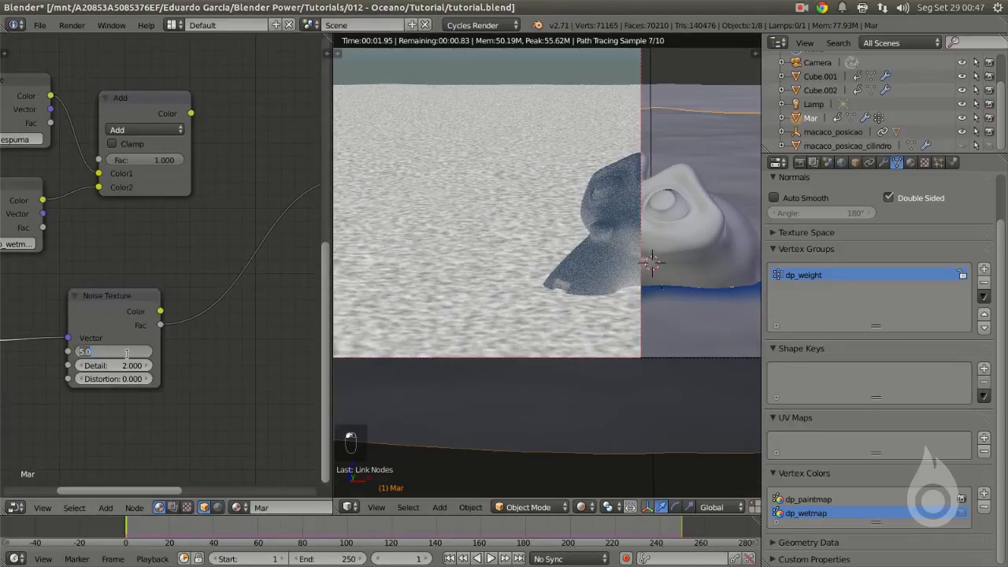
pyautogui.write('4')
pyautogui.press('Return')
pyautogui.doubleClick(125, 352)
pyautogui.write('3')
pyautogui.press('Return')
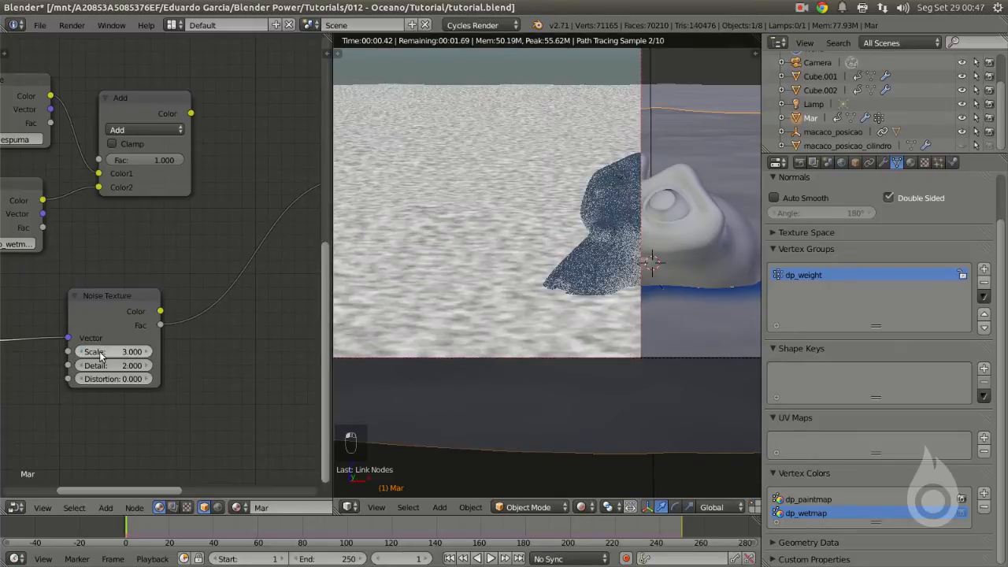
pyautogui.scroll(-3, 156, 254)
pyautogui.moveTo(127, 334); pyautogui.dragTo(105, 336)
# Step: Duplicate the Add node onto the link between the Noise Texture and Emission, and switch the copy to Subtract
pyautogui.click(135, 182)
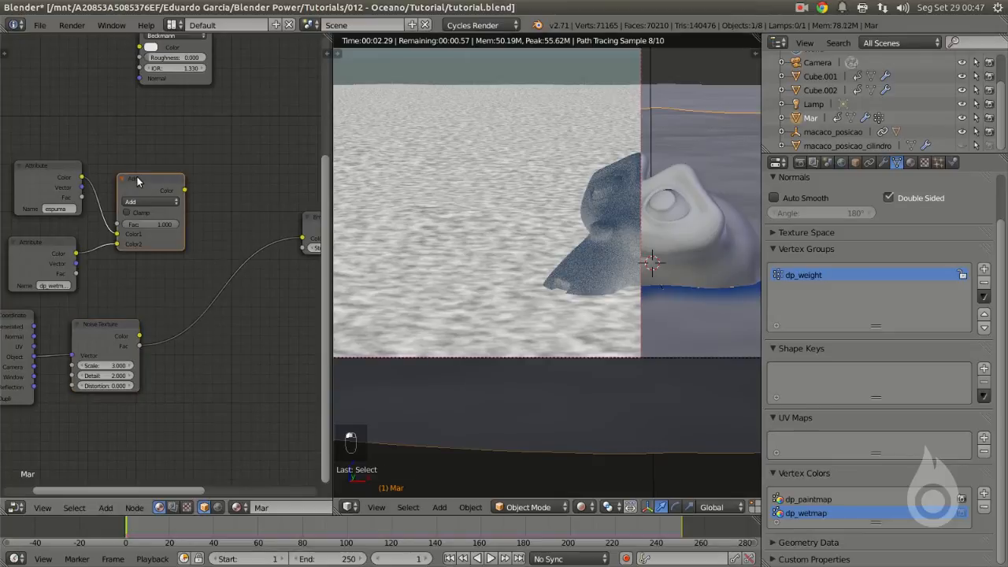
pyautogui.hotkey('shift', 'd')
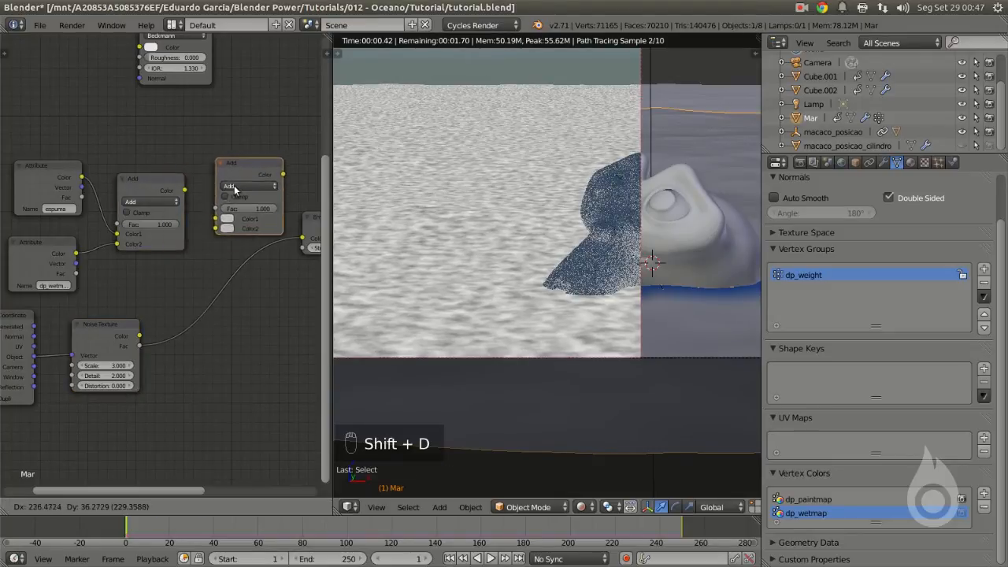
pyautogui.click(244, 224)
pyautogui.click(244, 247)
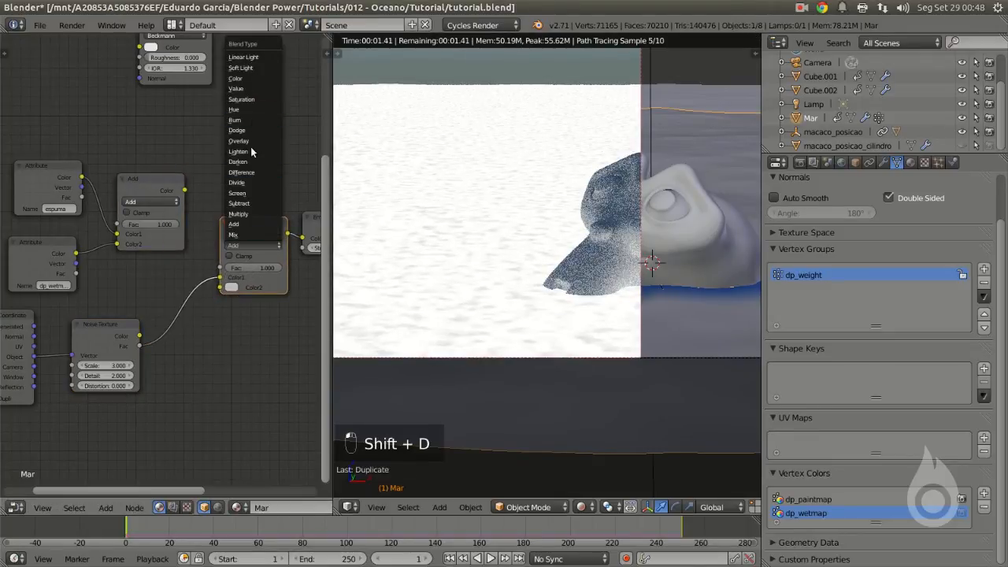
pyautogui.click(239, 203)
# Step: Feed the Add result into Subtract's Color1 and the noise into its Color2, with Fac at 0.648
pyautogui.moveTo(220, 278); pyautogui.dragTo(222, 287)
pyautogui.moveTo(184, 190); pyautogui.dragTo(221, 277)
pyautogui.moveTo(247, 241); pyautogui.dragTo(234, 261)
pyautogui.scroll(1, 561, 313)
pyautogui.scroll(-1, 528, 261)
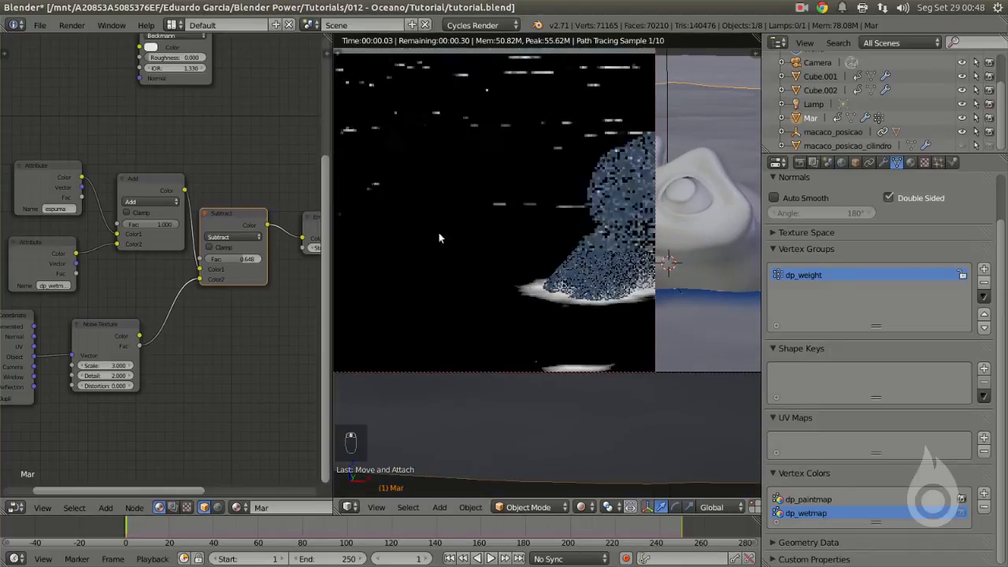
pyautogui.scroll(2, 576, 313)
pyautogui.scroll(-2, 570, 351)
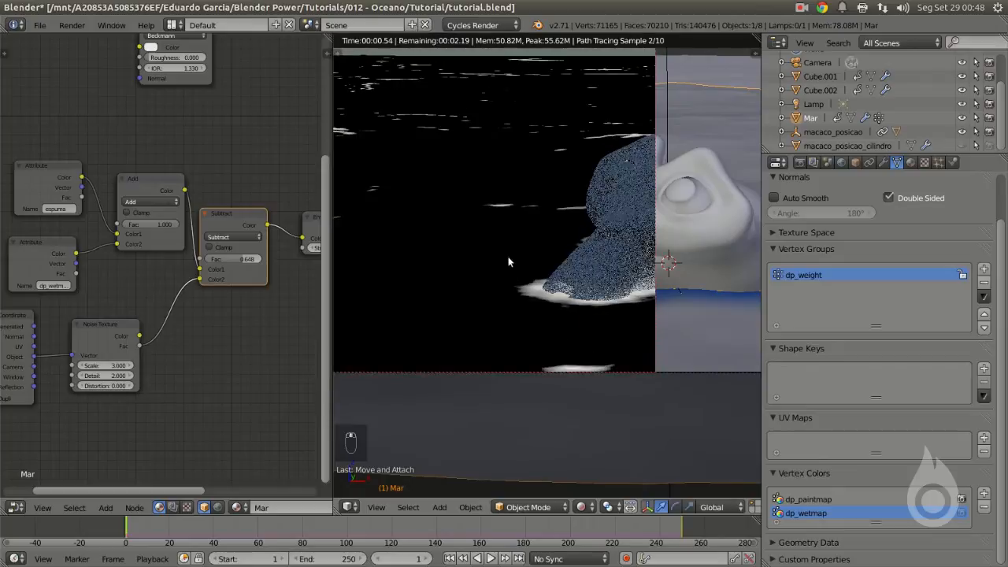
# Step: Space out the nodes by moving Add and both Attribute nodes back and Emission closer to Material Output
pyautogui.moveTo(152, 193); pyautogui.dragTo(137, 196)
pyautogui.click(41, 168)
pyautogui.press('g')
pyautogui.click(27, 167)
pyautogui.click(46, 245)
pyautogui.press('g')
pyautogui.click(28, 238)
pyautogui.moveTo(256, 224); pyautogui.dragTo(77, 193, button='middle')
pyautogui.rightClick(158, 187)
pyautogui.press('g')
pyautogui.click(207, 192)
# Step: Duplicate the Noise Texture below the first, link the Object coordinates to its Vector, and set its Scale to 20
pyautogui.scroll(-1, 210, 221)
pyautogui.moveTo(211, 234); pyautogui.dragTo(347, 194, button='middle')
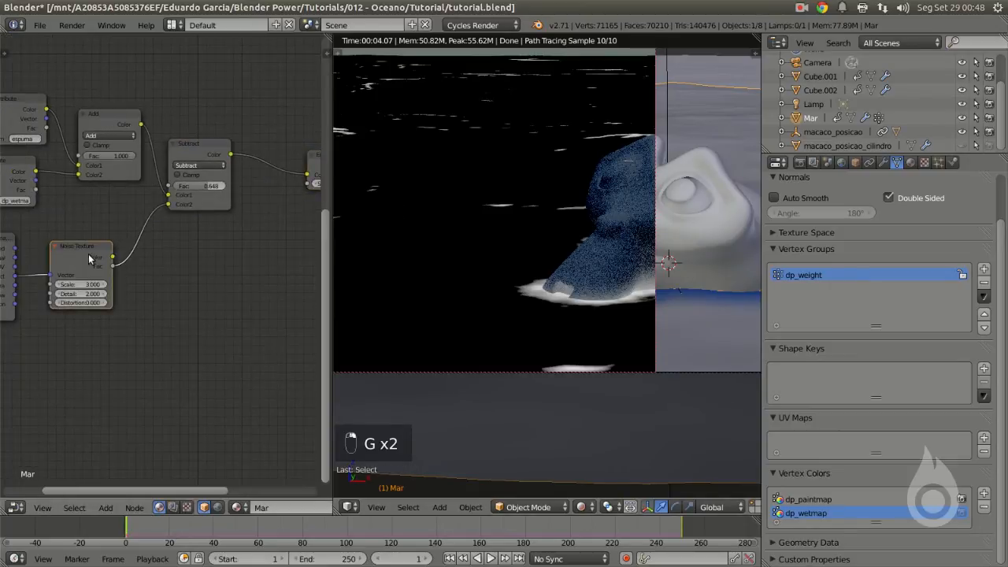
pyautogui.hotkey('shift', 'd')
pyautogui.click(180, 361)
pyautogui.moveTo(16, 276); pyautogui.dragTo(159, 359)
pyautogui.click(158, 354)
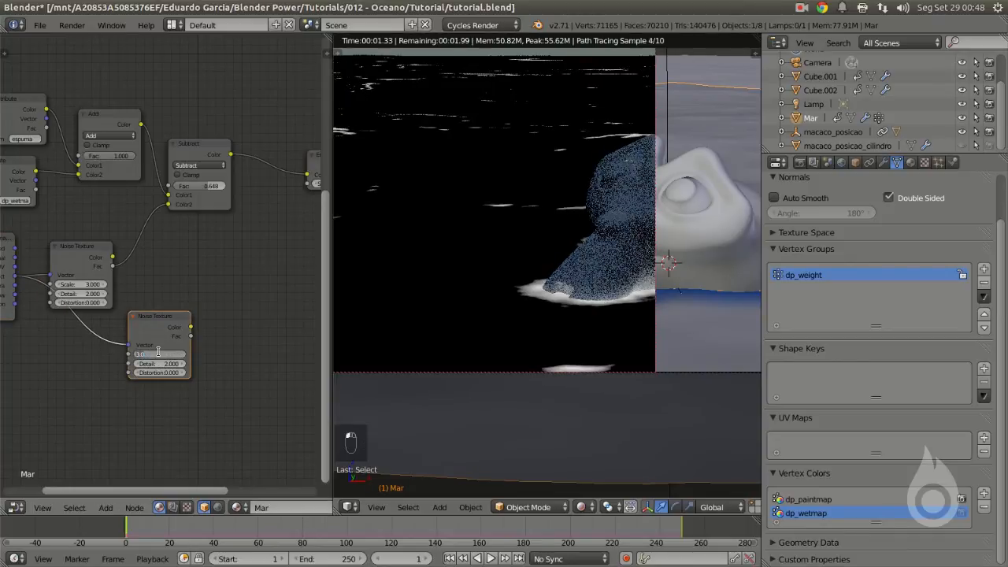
pyautogui.press('Return')
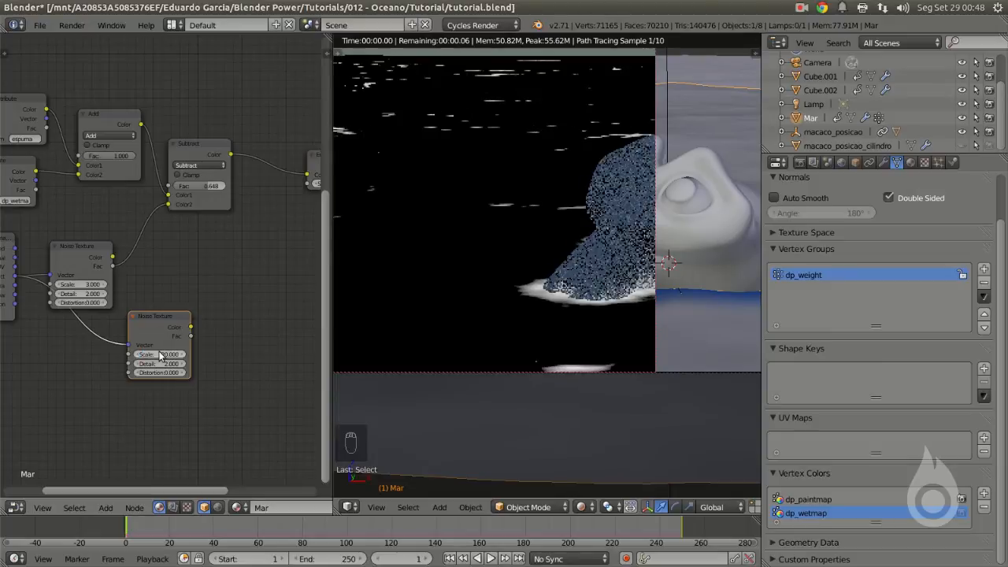
# Step: Duplicate the Subtract node onto its link to Emission, and move Emission and Material Output farther away
pyautogui.moveTo(200, 275); pyautogui.dragTo(100, 304, button='middle')
pyautogui.scroll(-2, 222, 192)
pyautogui.rightClick(222, 208)
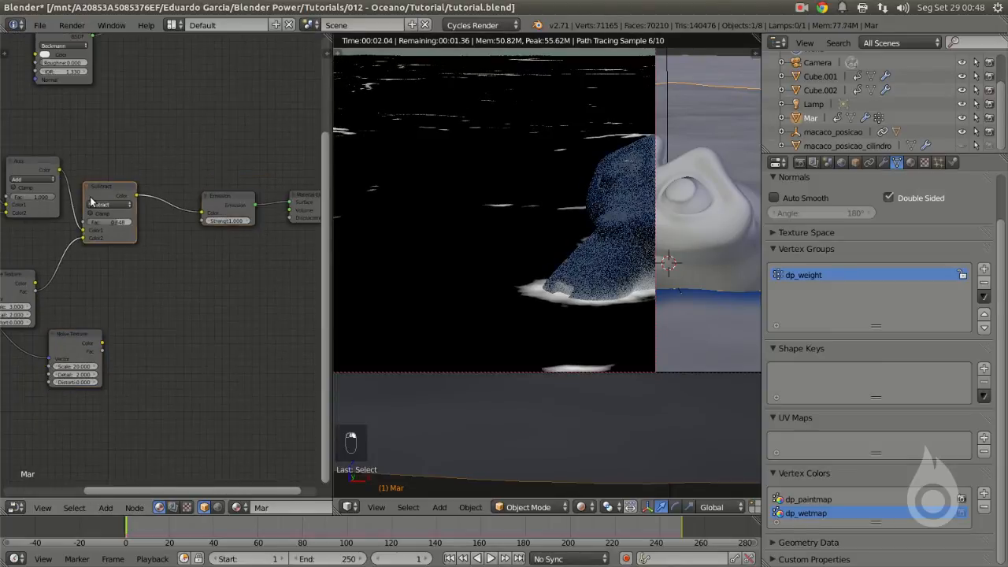
pyautogui.hotkey('shift', 'd')
pyautogui.click(180, 205)
pyautogui.moveTo(194, 214); pyautogui.dragTo(122, 227, button='middle')
pyautogui.rightClick(245, 210)
pyautogui.keyDown('shift'); pyautogui.rightClick(174, 211); pyautogui.keyUp('shift')
pyautogui.press('g')
pyautogui.click(251, 212)
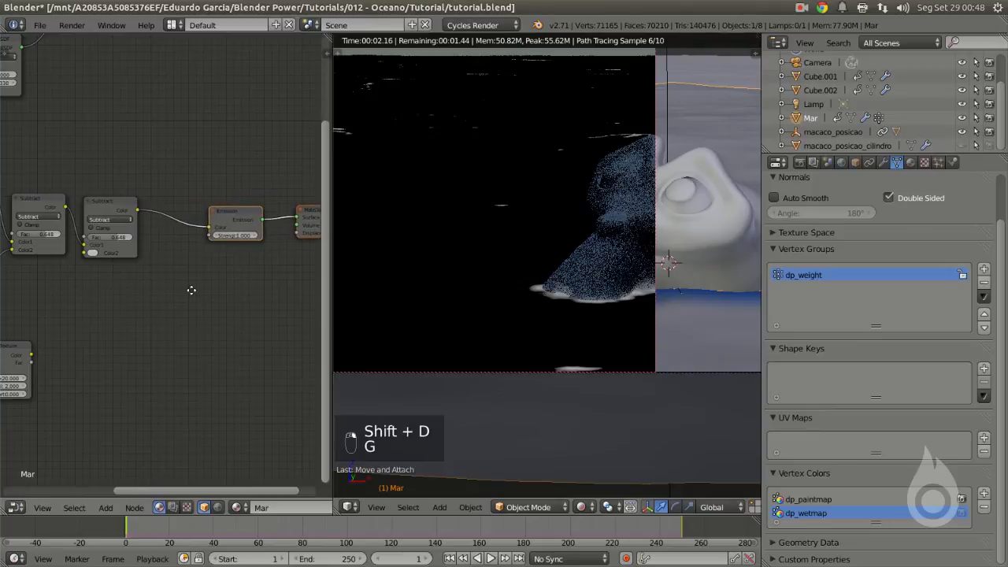
# Step: Link the scale 20 noise's Color output to the second Subtract's Color2, and replace that link with its Fac output
pyautogui.moveTo(192, 291); pyautogui.dragTo(290, 286, button='middle')
pyautogui.moveTo(131, 349); pyautogui.dragTo(182, 249)
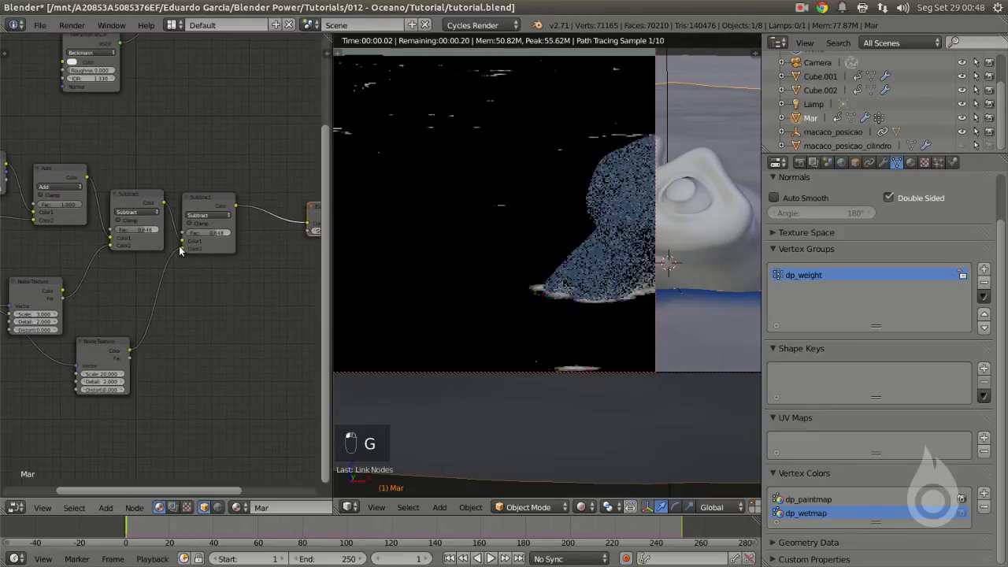
pyautogui.scroll(2, 610, 300)
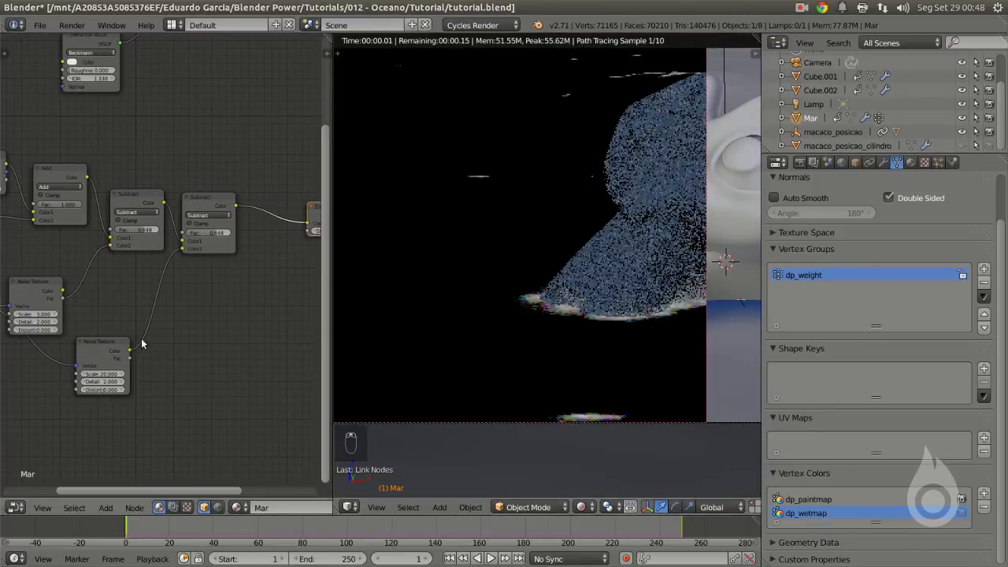
pyautogui.scroll(3, 130, 361)
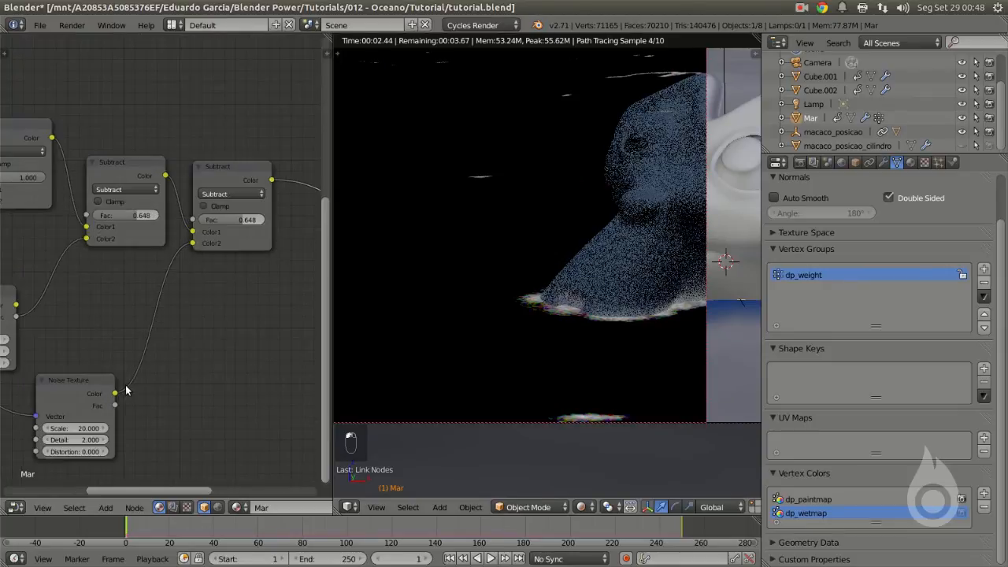
pyautogui.moveTo(132, 381); pyautogui.dragTo(183, 276)
pyautogui.moveTo(210, 223); pyautogui.dragTo(208, 219)
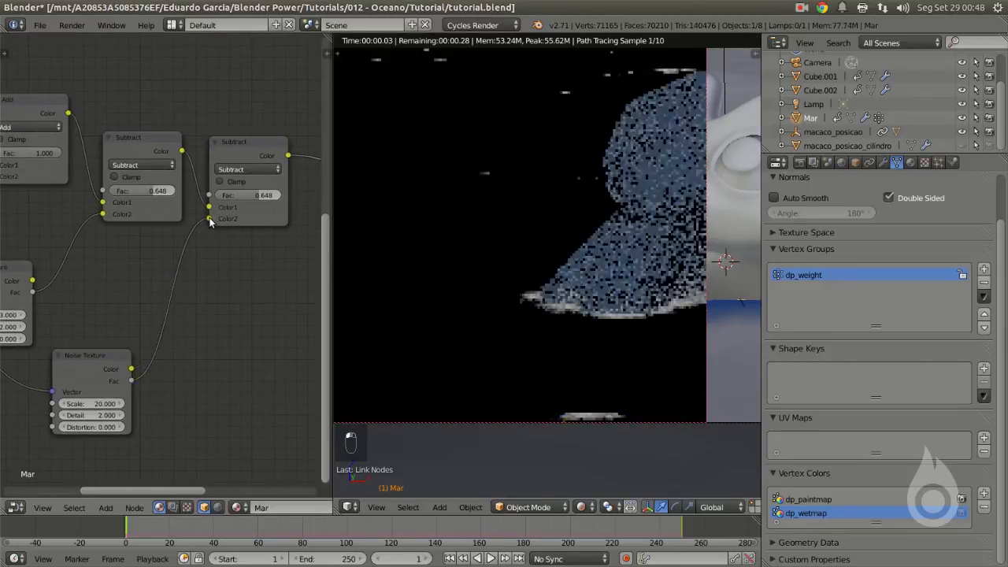
pyautogui.scroll(-2, 626, 350)
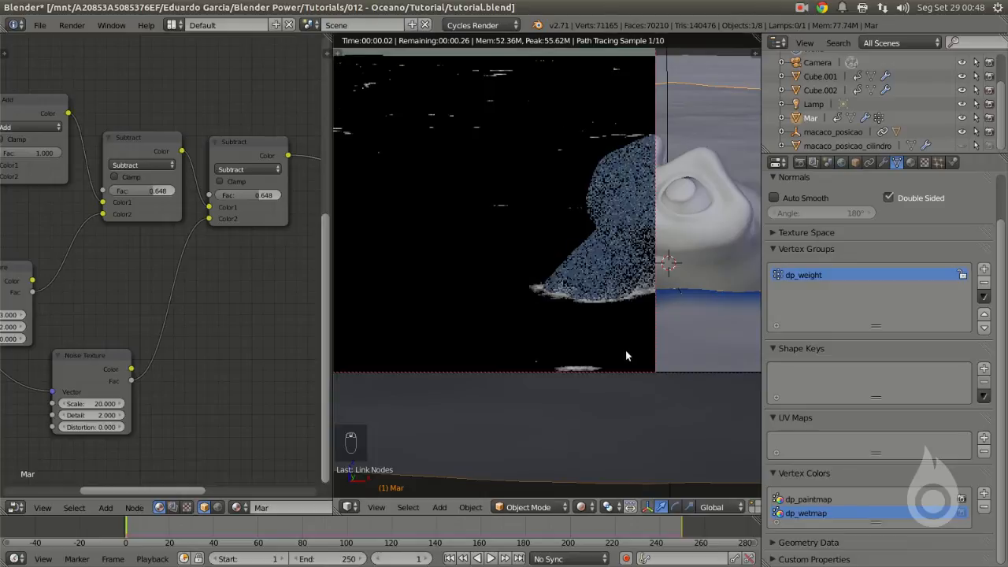
# Step: Move the render border to the other side of the monkey head and examine the foam along its waterline
pyautogui.keyDown('shift'); pyautogui.moveTo(626, 351); pyautogui.dragTo(441, 330, button='middle'); pyautogui.keyUp('shift')
pyautogui.hotkey('ctrl', 'b')
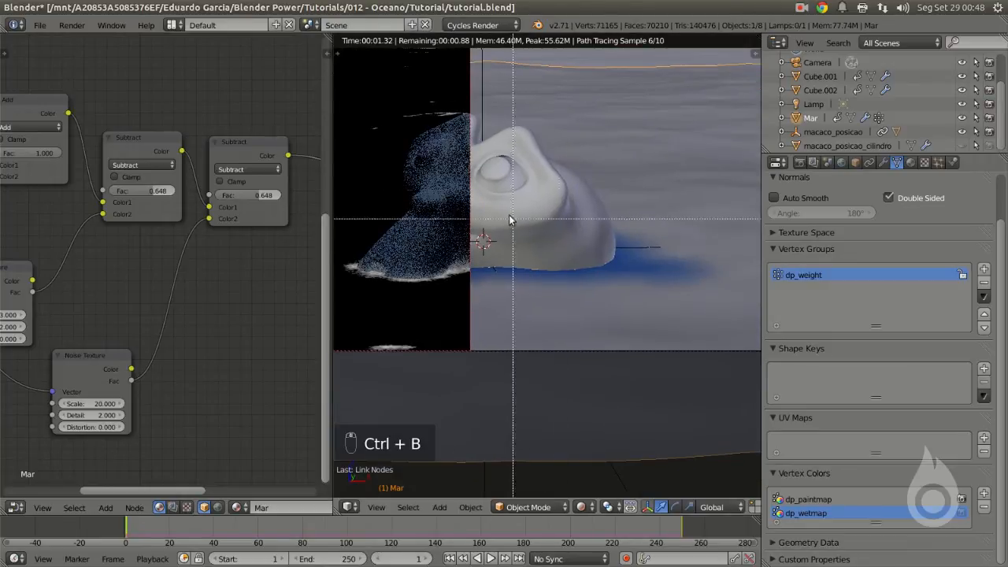
pyautogui.moveTo(527, 214); pyautogui.dragTo(729, 336)
pyautogui.scroll(2, 574, 274)
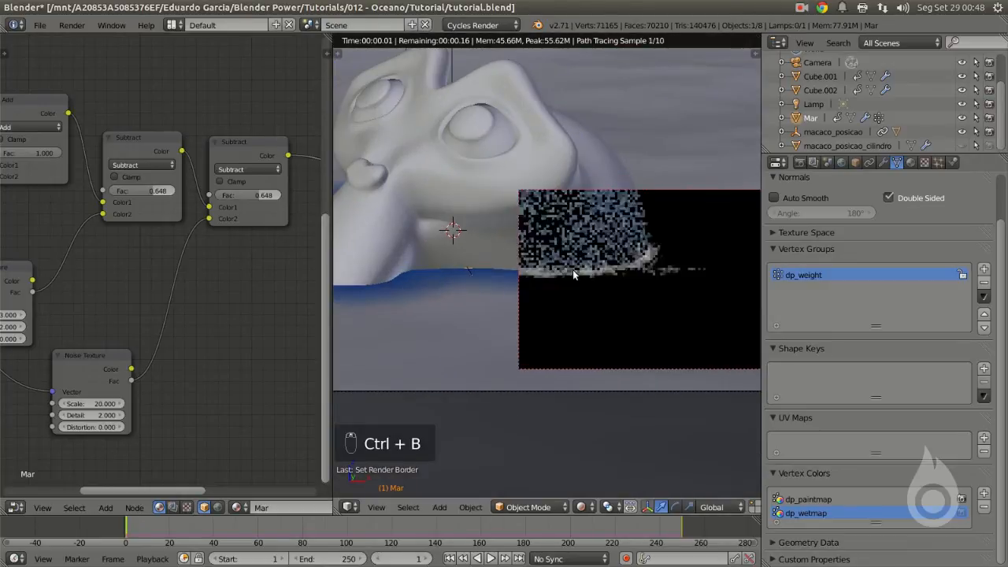
pyautogui.scroll(4, 573, 274)
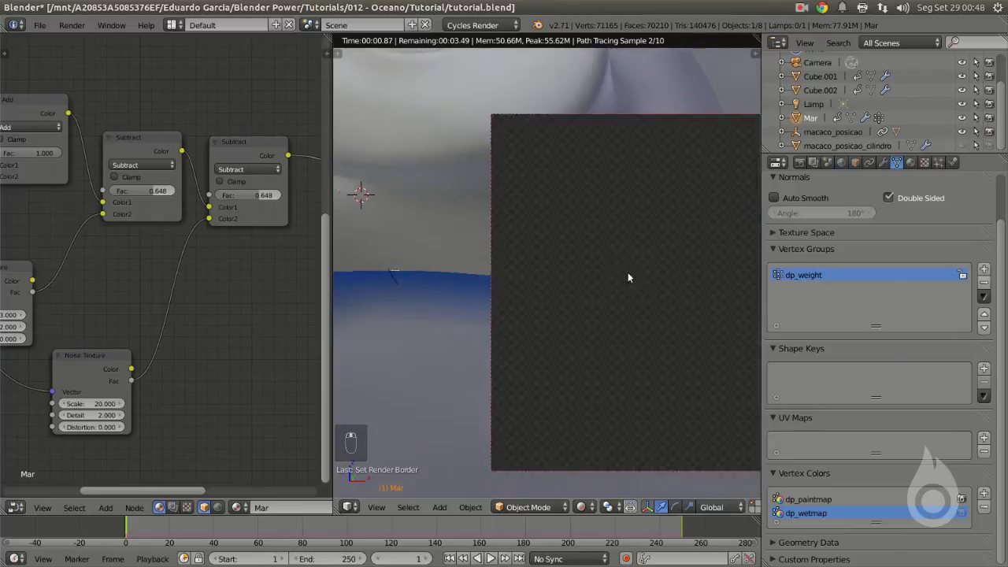
pyautogui.scroll(-5, 551, 277)
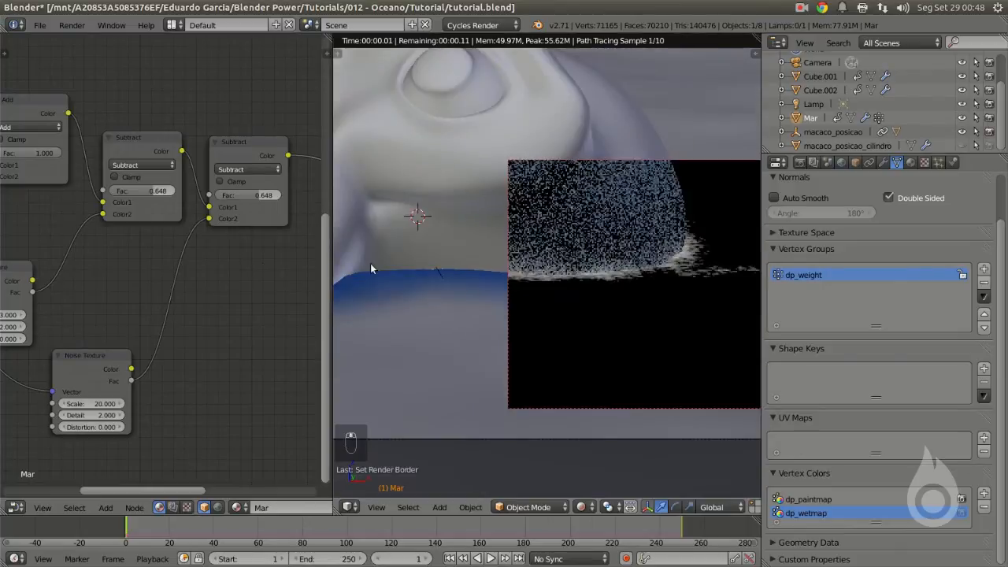
pyautogui.scroll(-5, 205, 269)
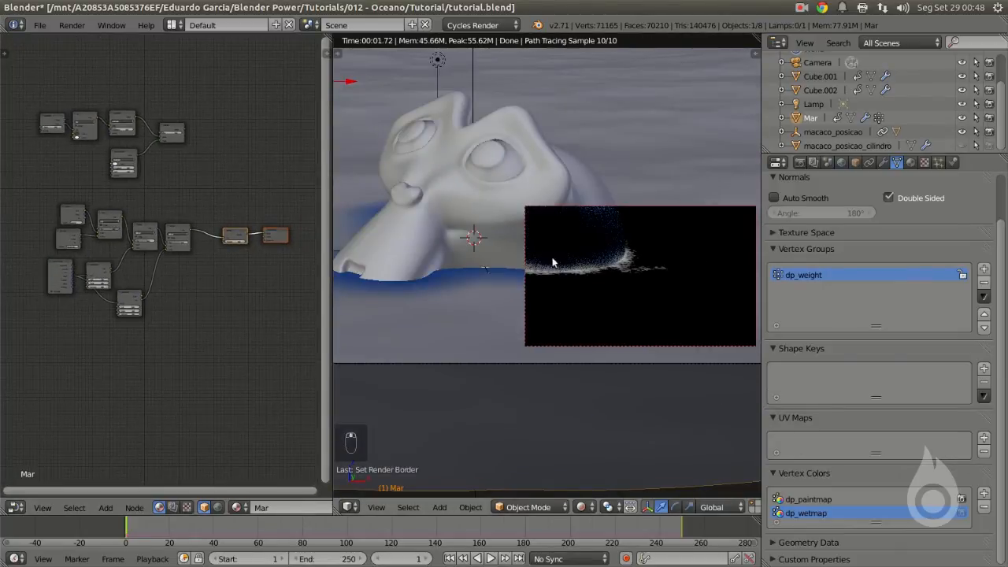
# Step: Add an Ambient Occlusion shader node beneath the Mix Shader of the water material
pyautogui.scroll(1, 166, 222)
pyautogui.moveTo(167, 222); pyautogui.dragTo(92, 270, button='middle')
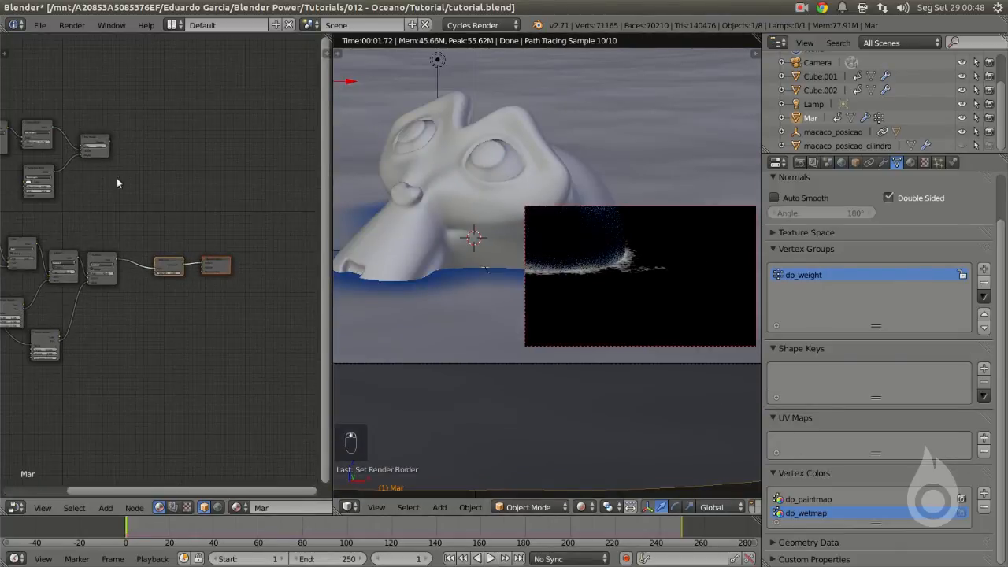
pyautogui.scroll(2, 95, 205)
pyautogui.moveTo(98, 160); pyautogui.dragTo(145, 248, button='middle')
pyautogui.scroll(4, 247, 237)
pyautogui.scroll(-1, 164, 212)
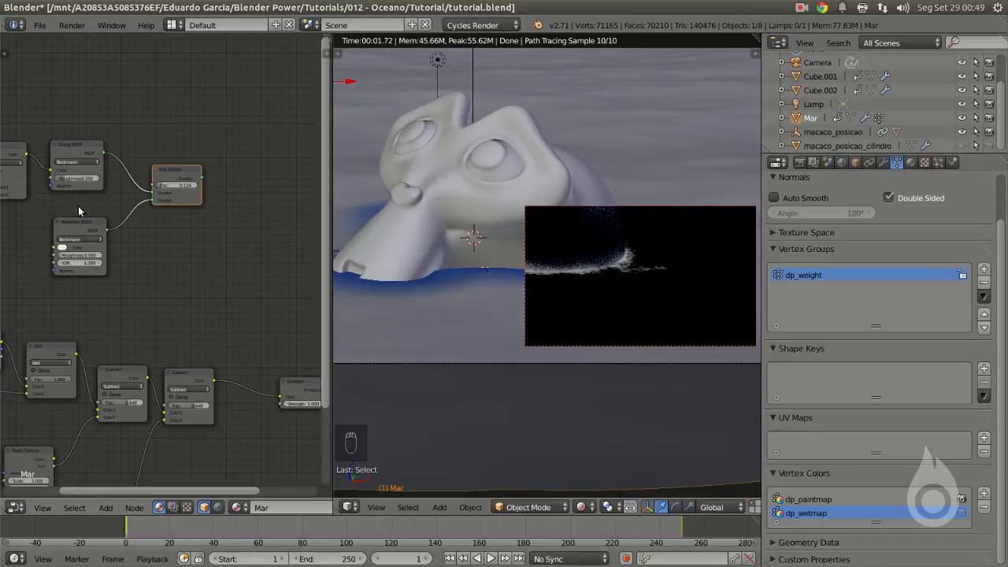
pyautogui.moveTo(175, 262); pyautogui.dragTo(130, 262, button='middle')
pyautogui.hotkey('shift', 'a')
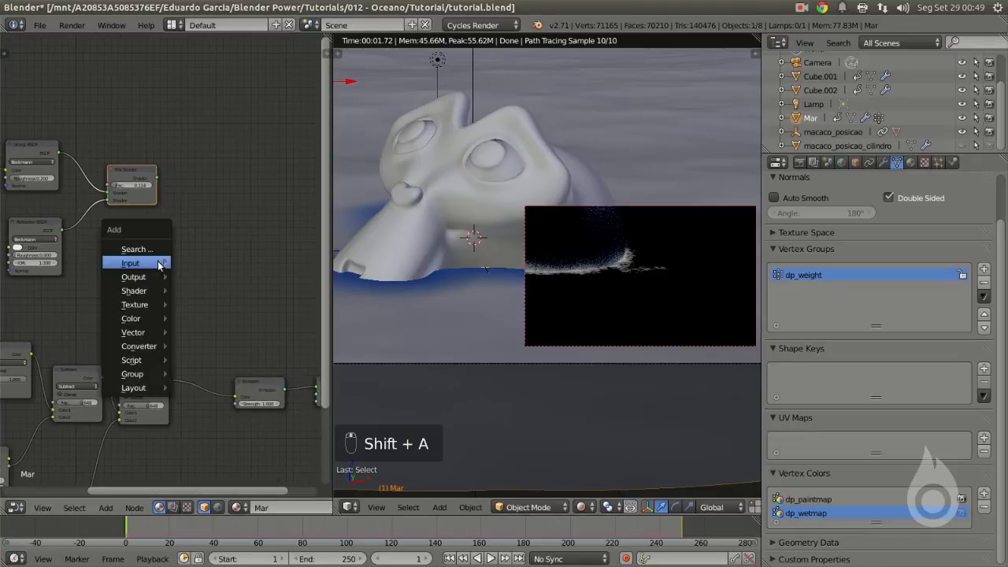
pyautogui.moveTo(139, 293)
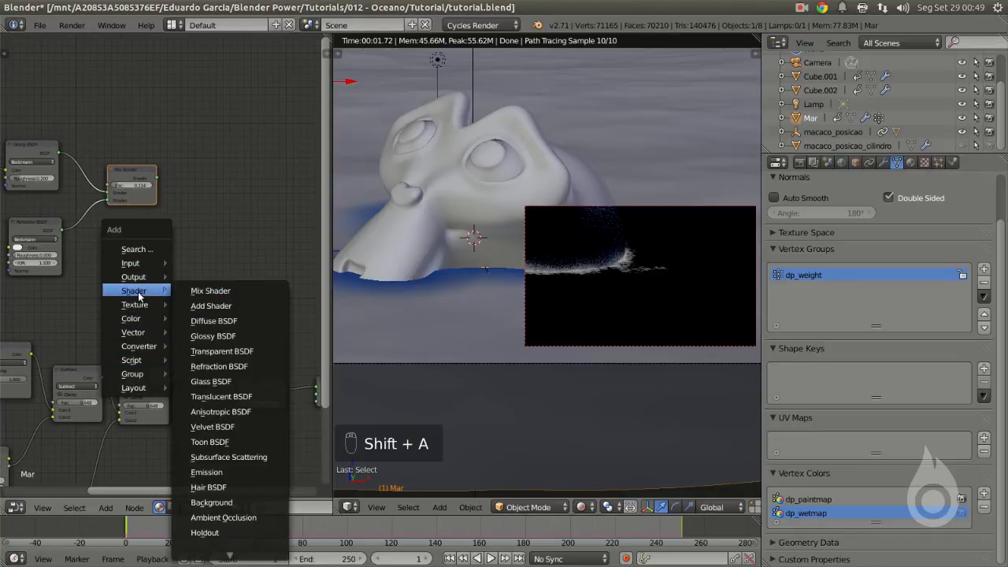
pyautogui.click(223, 518)
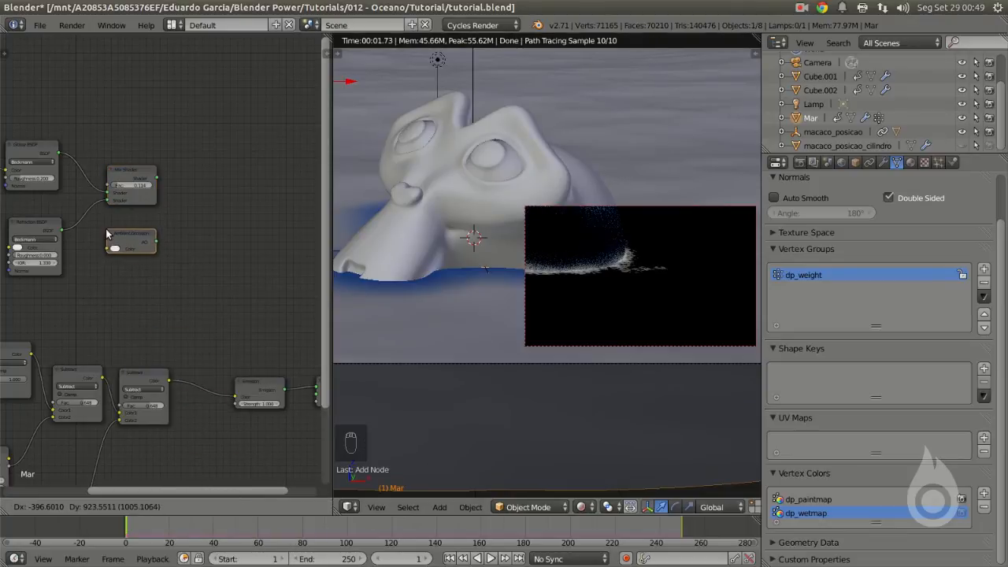
pyautogui.click(109, 228)
pyautogui.hotkey('shift', 'a')
pyautogui.press('Escape')
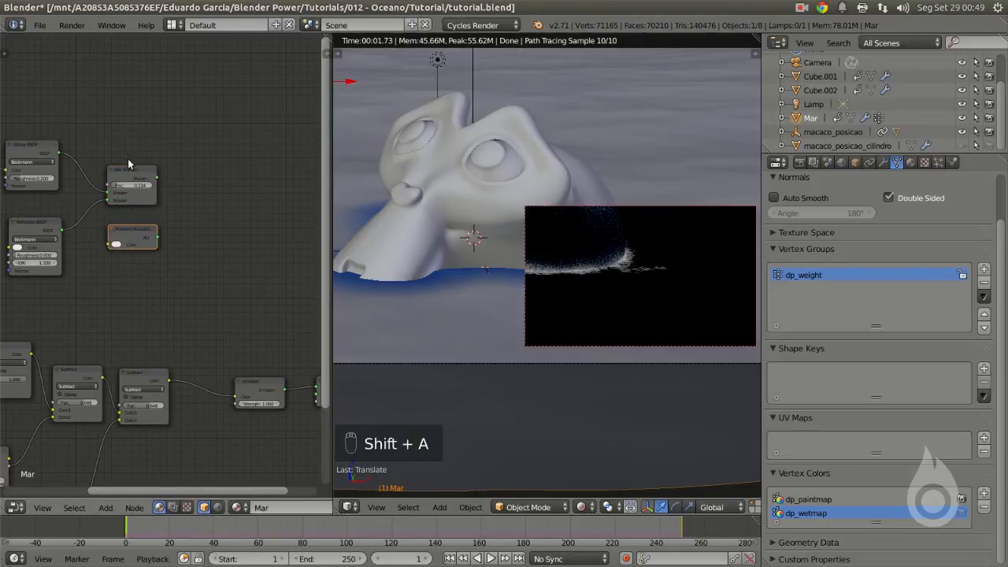
# Step: Duplicate the Mix Shader and link the original Mix Shader and Ambient Occlusion into its two Shader inputs
pyautogui.hotkey('shift', 'd')
pyautogui.click(223, 189)
pyautogui.moveTo(158, 235); pyautogui.dragTo(203, 207)
pyautogui.moveTo(157, 174)
pyautogui.mouseDown()
pyautogui.moveTo(193, 176)
pyautogui.moveTo(163, 183)
pyautogui.mouseUp()
pyautogui.moveTo(76, 200); pyautogui.dragTo(64, 176, button='middle')
pyautogui.moveTo(144, 153); pyautogui.dragTo(195, 184)
# Step: Link the second Subtract's Color output to the Fac of the new Mix Shader
pyautogui.moveTo(150, 389); pyautogui.dragTo(186, 334, button='middle')
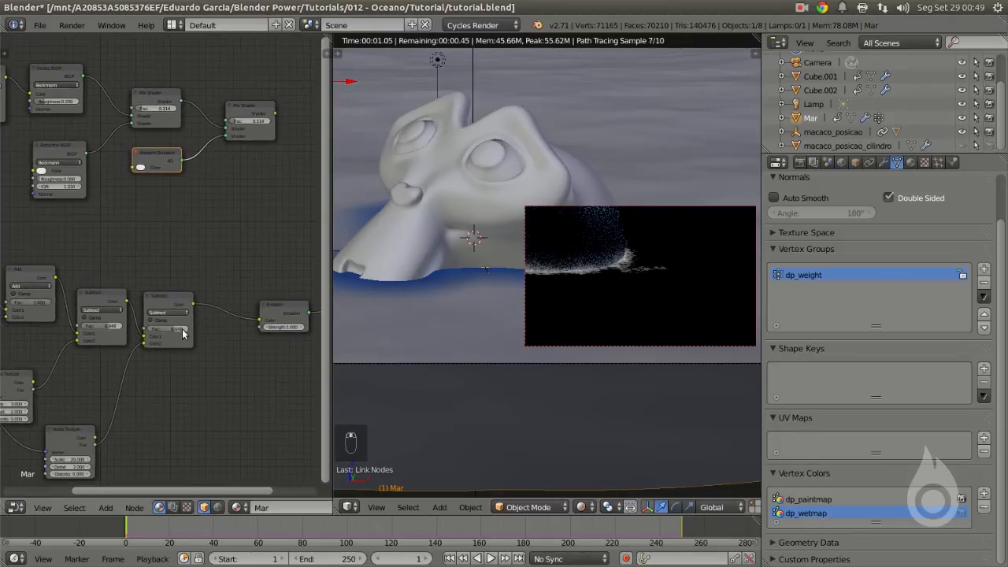
pyautogui.moveTo(195, 307); pyautogui.dragTo(215, 234)
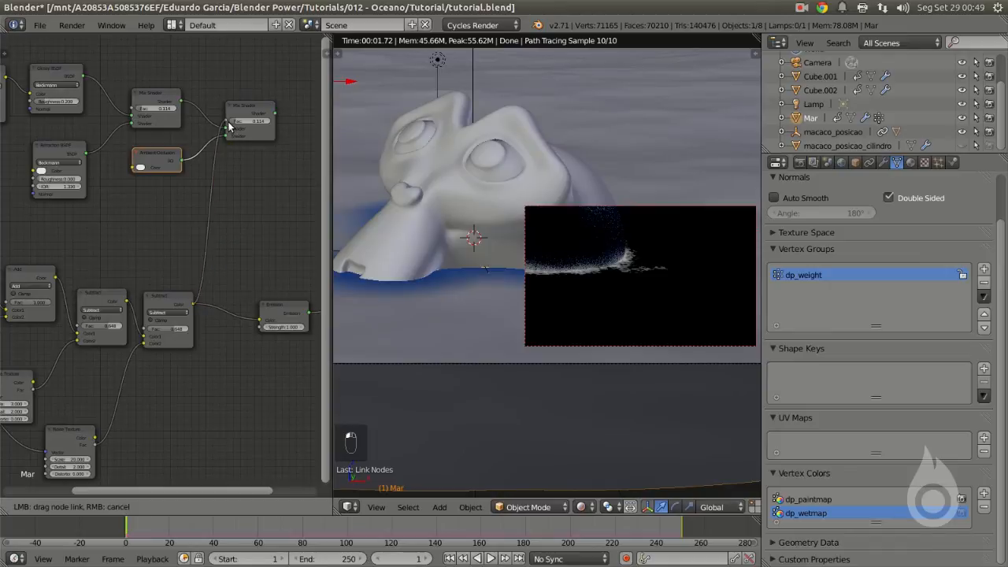
pyautogui.moveTo(229, 126); pyautogui.dragTo(229, 124)
# Step: Connect the new Mix Shader to Material Output's Surface, and cut the Emission node loose and set it aside
pyautogui.moveTo(251, 126); pyautogui.dragTo(142, 138, button='middle')
pyautogui.moveTo(166, 124); pyautogui.dragTo(232, 321)
pyautogui.keyDown('ctrl'); pyautogui.moveTo(142, 300); pyautogui.dragTo(131, 343); pyautogui.keyUp('ctrl')
pyautogui.moveTo(204, 323); pyautogui.dragTo(268, 84)
# Step: Set a wider render border over the monkey head and the surrounding water to preview the combined material
pyautogui.scroll(-3, 659, 280)
pyautogui.keyDown('shift'); pyautogui.moveTo(561, 258); pyautogui.dragTo(578, 264, button='middle'); pyautogui.keyUp('shift')
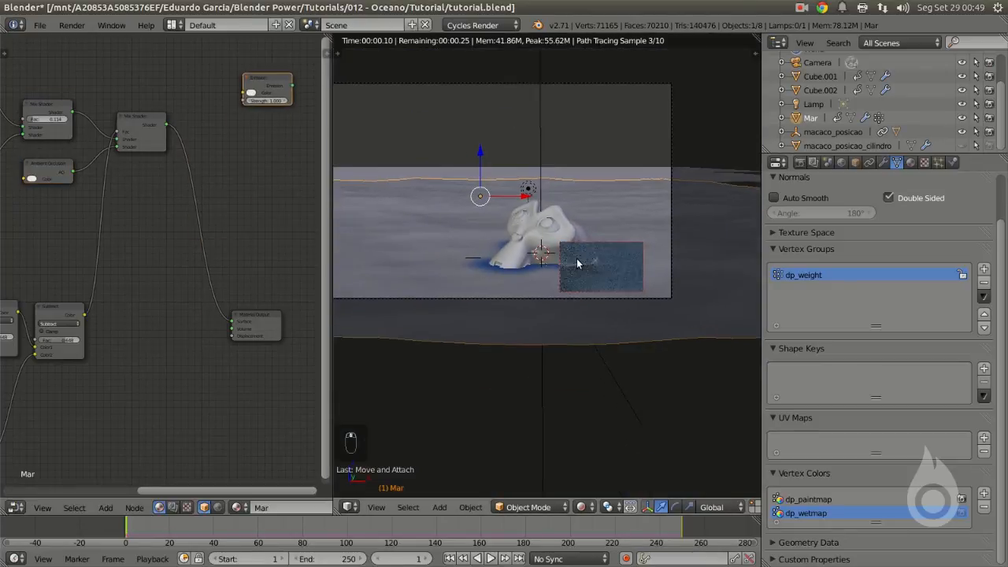
pyautogui.moveTo(386, 212); pyautogui.dragTo(590, 299)
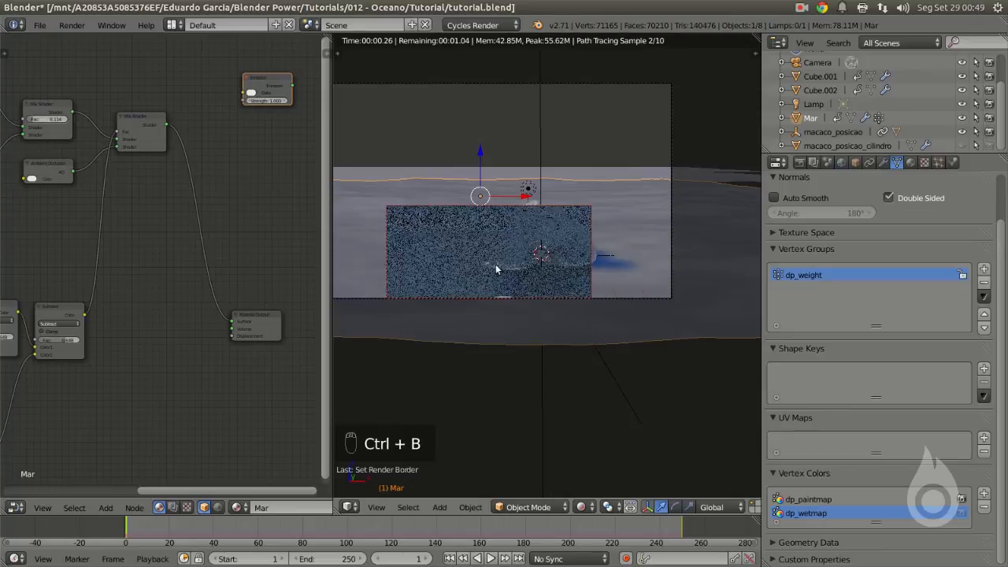
pyautogui.scroll(4, 534, 272)
# Step: Lower the Glossy BSDF's Roughness to 0.005
pyautogui.moveTo(147, 169); pyautogui.dragTo(33, 228, button='middle')
pyautogui.scroll(5, 161, 172)
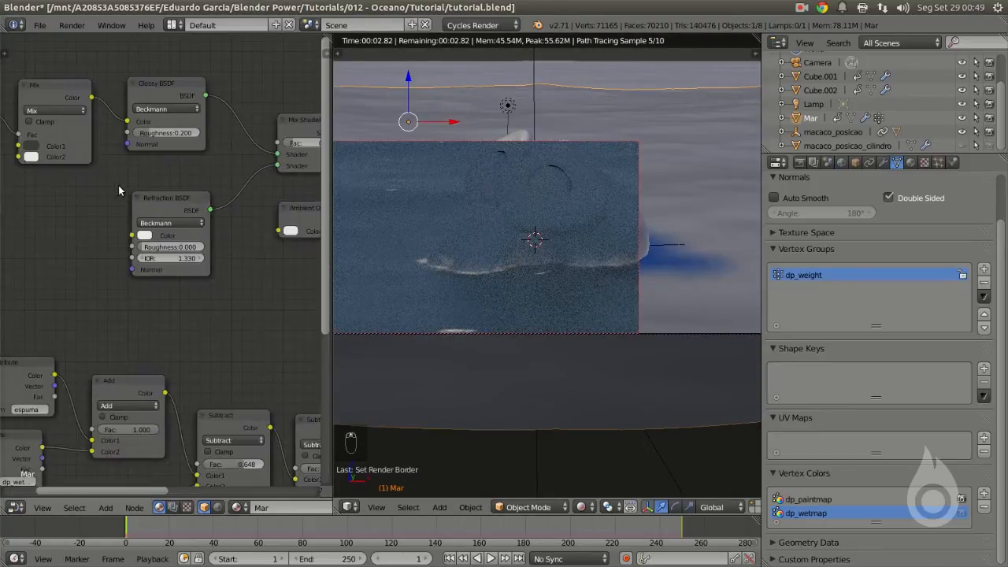
pyautogui.scroll(3, 180, 204)
pyautogui.scroll(-3, 187, 245)
pyautogui.scroll(3, 187, 245)
pyautogui.moveTo(190, 240); pyautogui.dragTo(127, 240)
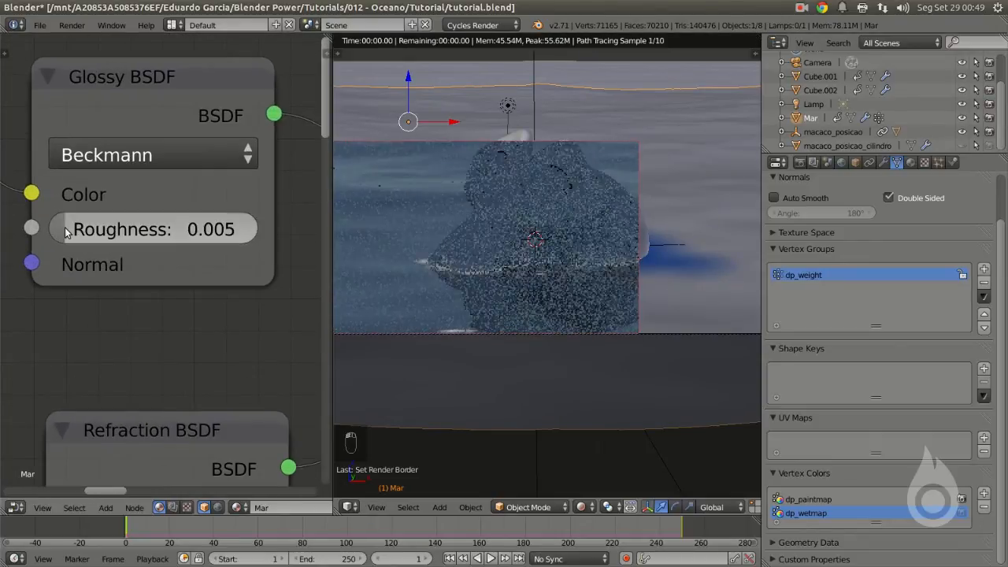
# Step: Set the Glossy BSDF's Roughness to 0.010 and set a render border over most of the camera view's water and monkey head
pyautogui.moveTo(181, 228); pyautogui.dragTo(66, 228)
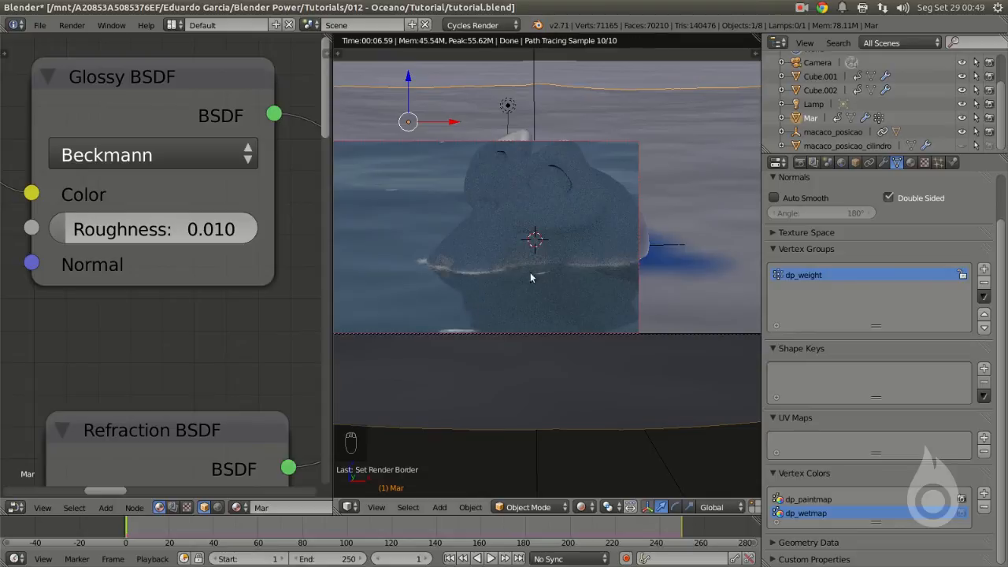
pyautogui.scroll(-4, 493, 271)
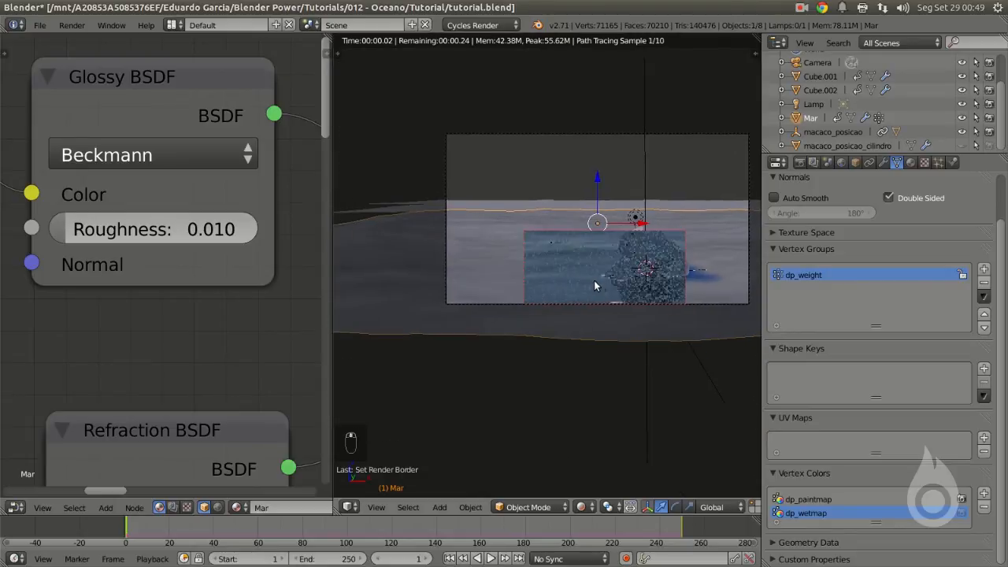
pyautogui.hotkey('ctrl', 'b')
pyautogui.moveTo(455, 197); pyautogui.dragTo(705, 303)
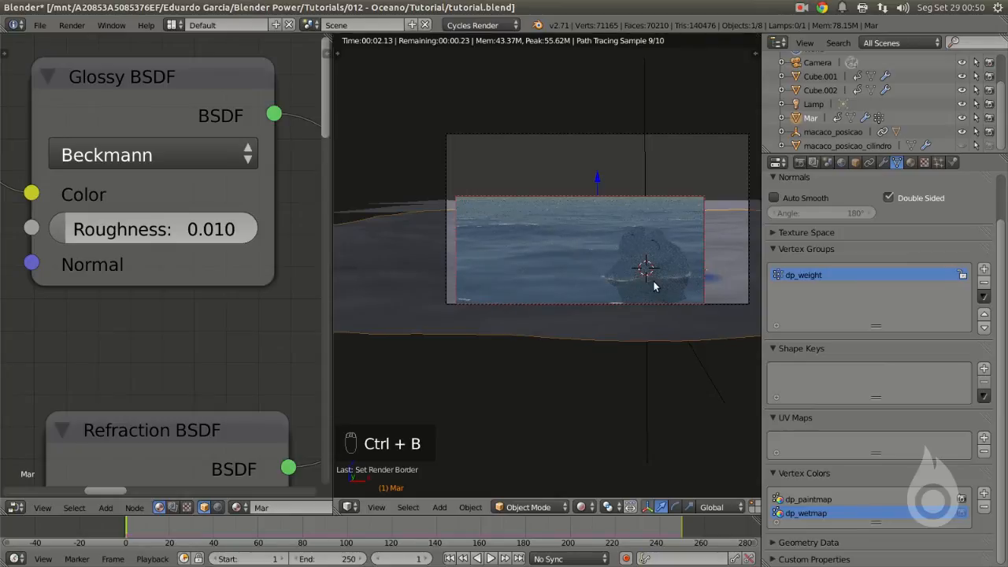
# Step: Set a small render border over the waterline at the monkey head's muzzle
pyautogui.scroll(3, 646, 297)
pyautogui.keyDown('shift'); pyautogui.moveTo(590, 262); pyautogui.dragTo(437, 176, button='middle'); pyautogui.keyUp('shift')
pyautogui.scroll(2, 547, 224)
pyautogui.keyDown('shift'); pyautogui.moveTo(581, 221); pyautogui.dragTo(468, 215, button='middle'); pyautogui.keyUp('shift')
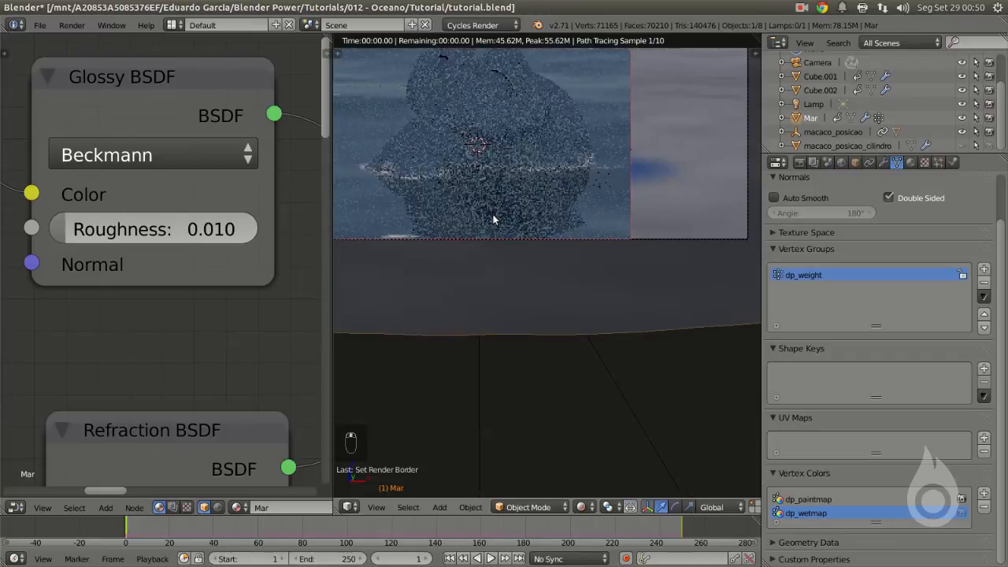
pyautogui.scroll(4, 494, 220)
pyautogui.keyDown('shift'); pyautogui.moveTo(465, 175); pyautogui.dragTo(554, 251, button='middle'); pyautogui.keyUp('shift')
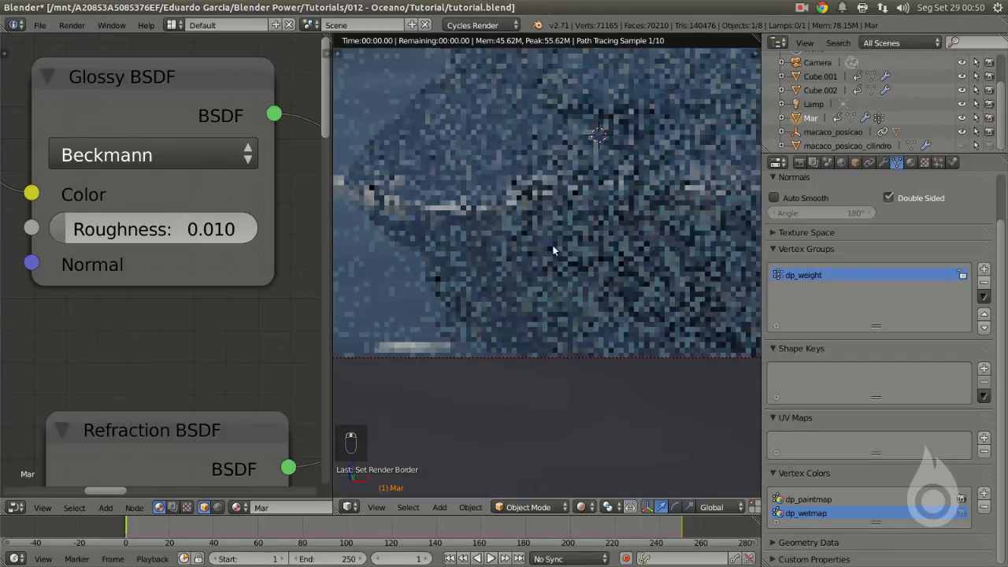
pyautogui.hotkey('ctrl', 'b')
pyautogui.moveTo(410, 168); pyautogui.dragTo(559, 272)
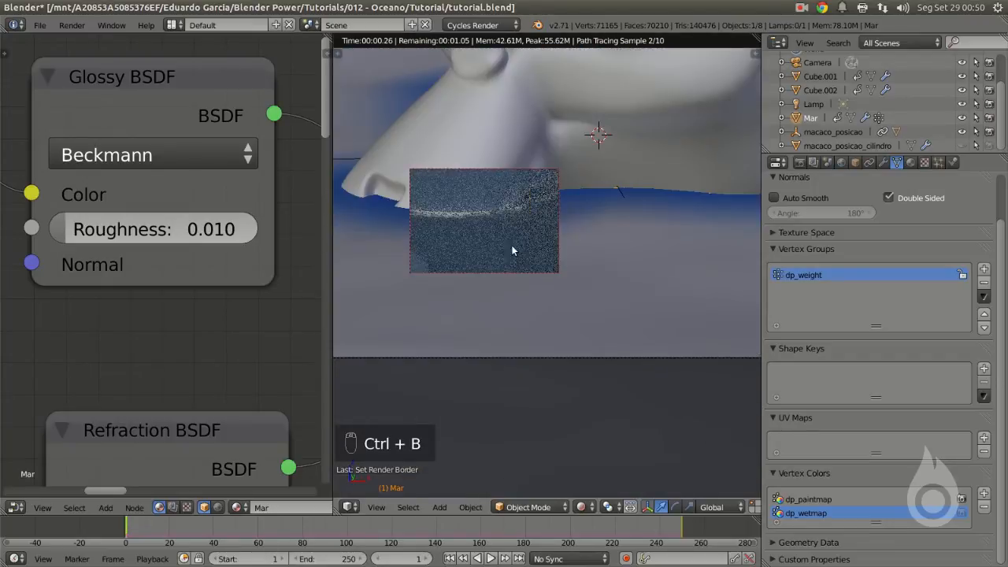
# Step: Narrow the render border to a close-up of the foam line beneath the muzzle
pyautogui.scroll(6, 490, 234)
pyautogui.keyDown('shift'); pyautogui.moveTo(411, 193); pyautogui.dragTo(463, 215, button='middle'); pyautogui.keyUp('shift')
pyautogui.scroll(2, 580, 241)
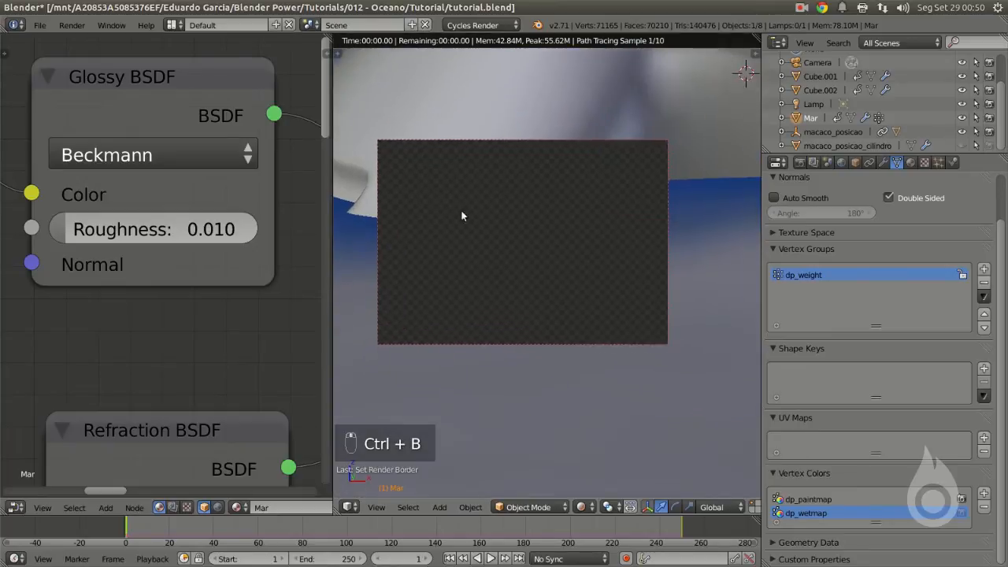
pyautogui.scroll(1, 468, 214)
pyautogui.hotkey('ctrl', 'v')
pyautogui.moveTo(470, 219); pyautogui.dragTo(528, 268)
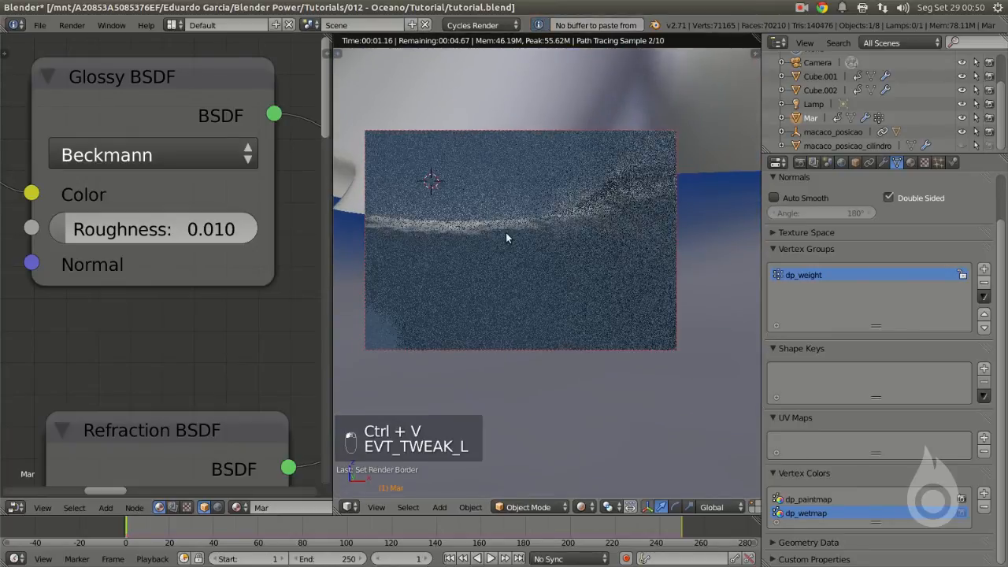
pyautogui.hotkey('ctrl', 'b')
pyautogui.moveTo(400, 180); pyautogui.dragTo(552, 294)
pyautogui.scroll(2, 451, 235)
pyautogui.keyDown('shift'); pyautogui.moveTo(472, 232); pyautogui.dragTo(624, 286, button='middle'); pyautogui.keyUp('shift')
# Step: Link the second Subtract's Color output to the Material Output's Displacement input
pyautogui.scroll(-5, 234, 294)
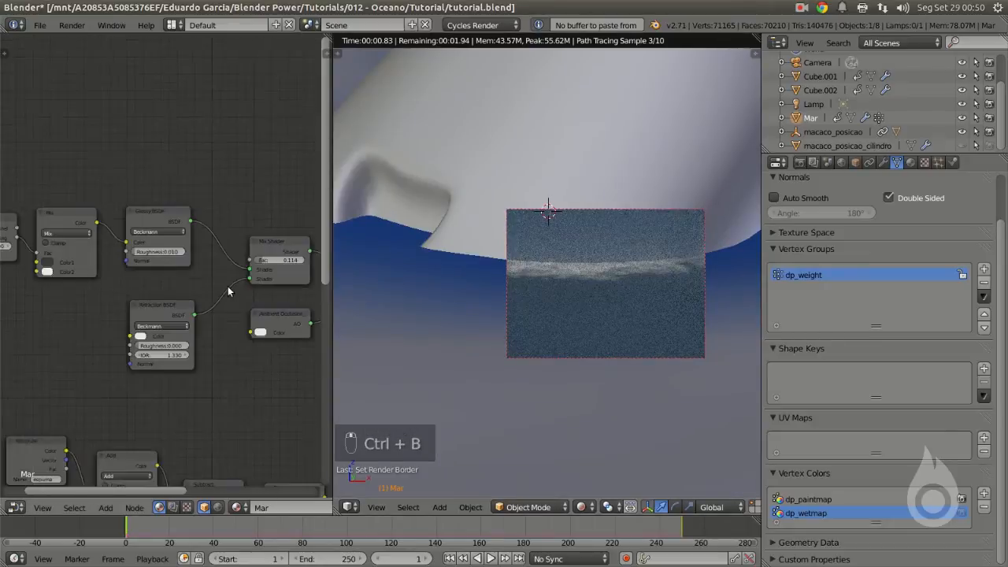
pyautogui.scroll(-5, 228, 291)
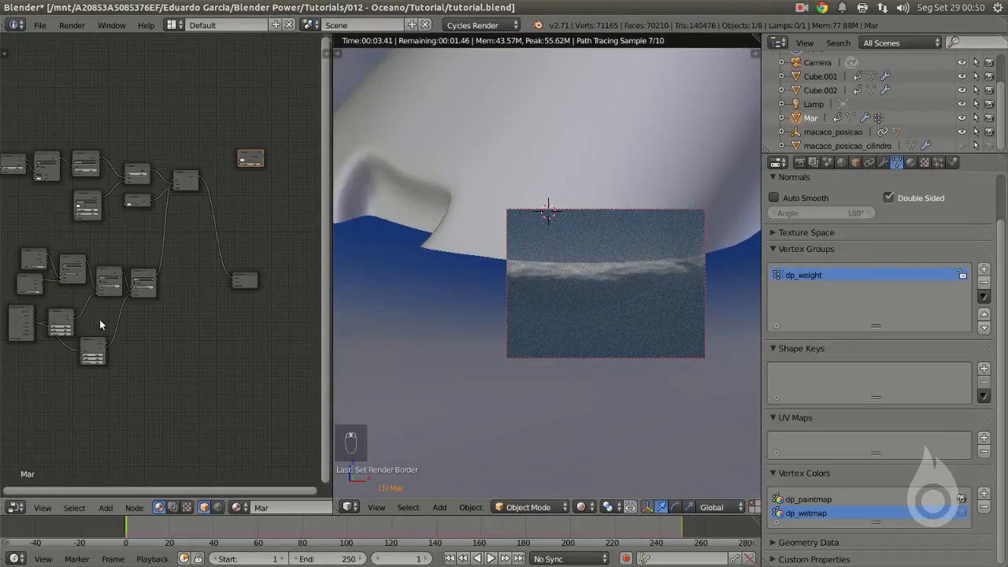
pyautogui.moveTo(111, 304); pyautogui.dragTo(155, 297, button='middle')
pyautogui.scroll(3, 155, 297)
pyautogui.scroll(9, 166, 282)
pyautogui.moveTo(263, 289); pyautogui.dragTo(112, 303, button='middle')
pyautogui.moveTo(171, 294); pyautogui.dragTo(258, 280, button='middle')
pyautogui.scroll(-1, 258, 279)
pyautogui.moveTo(98, 196)
pyautogui.keyDown('ctrl'); pyautogui.mouseDown()
pyautogui.moveTo(124, 224)
pyautogui.moveTo(126, 196)
pyautogui.mouseUp(); pyautogui.keyUp('ctrl')
pyautogui.moveTo(232, 280); pyautogui.dragTo(276, 280)
pyautogui.scroll(-1, 262, 173)
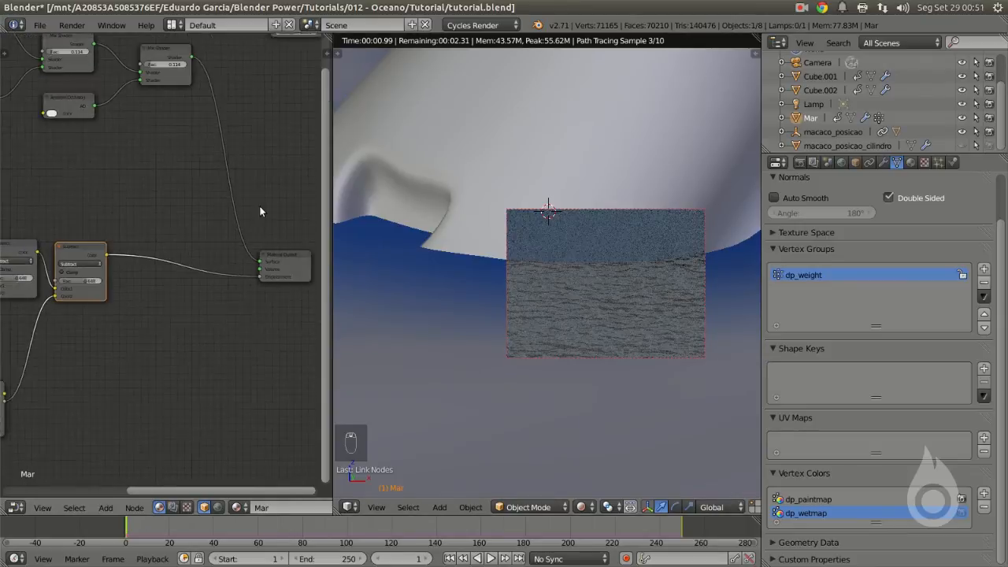
# Step: Reconnect the second Subtract's Color output to the Fac of the last Mix Shader
pyautogui.moveTo(132, 215); pyautogui.dragTo(143, 297, button='middle')
pyautogui.moveTo(116, 339); pyautogui.dragTo(134, 247)
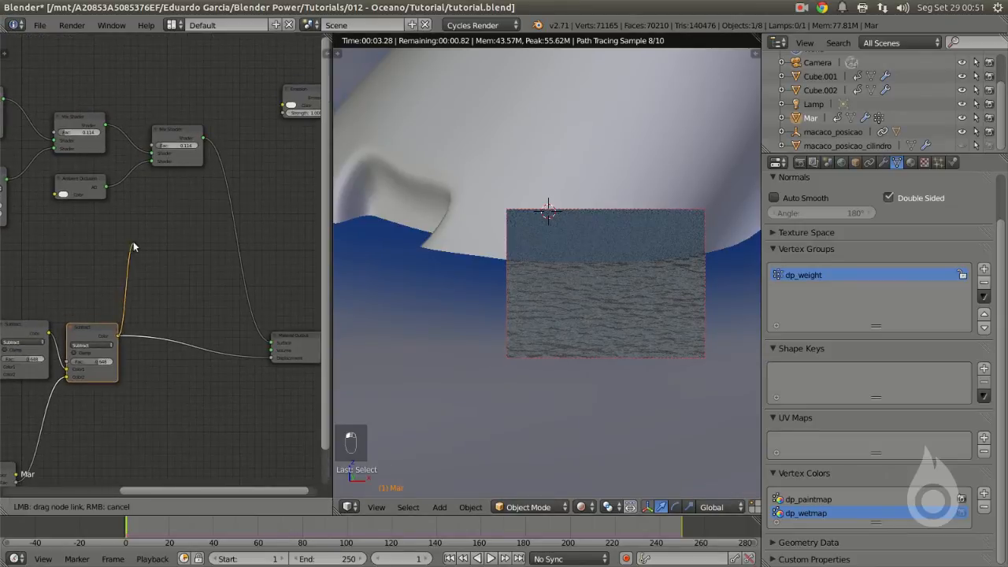
pyautogui.moveTo(155, 149); pyautogui.dragTo(155, 149)
# Step: Set a larger render border over the water in front of the muzzle to preview the displacement
pyautogui.scroll(-4, 622, 332)
pyautogui.hotkey('ctrl', 'b')
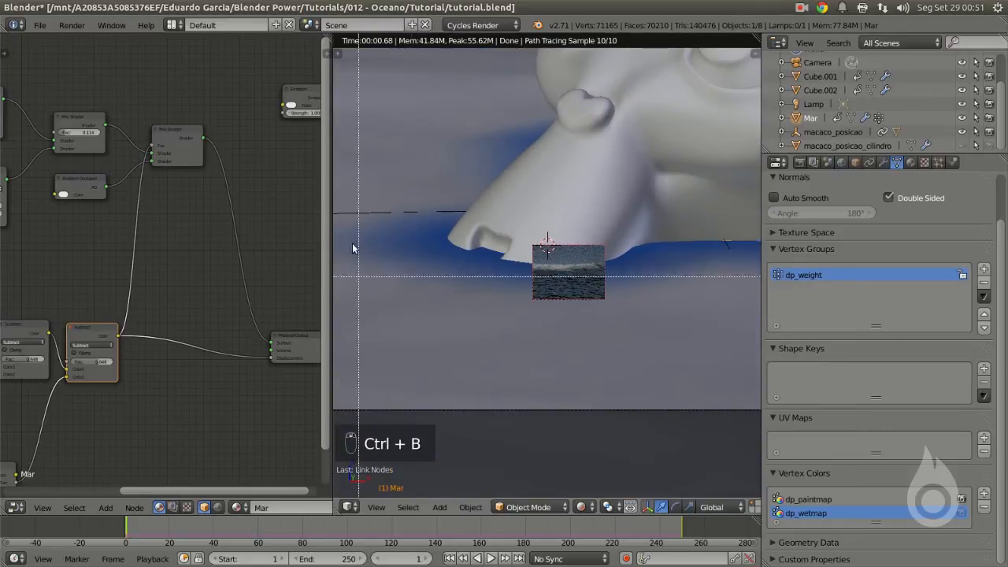
pyautogui.moveTo(354, 243); pyautogui.dragTo(623, 415)
pyautogui.scroll(1, 514, 378)
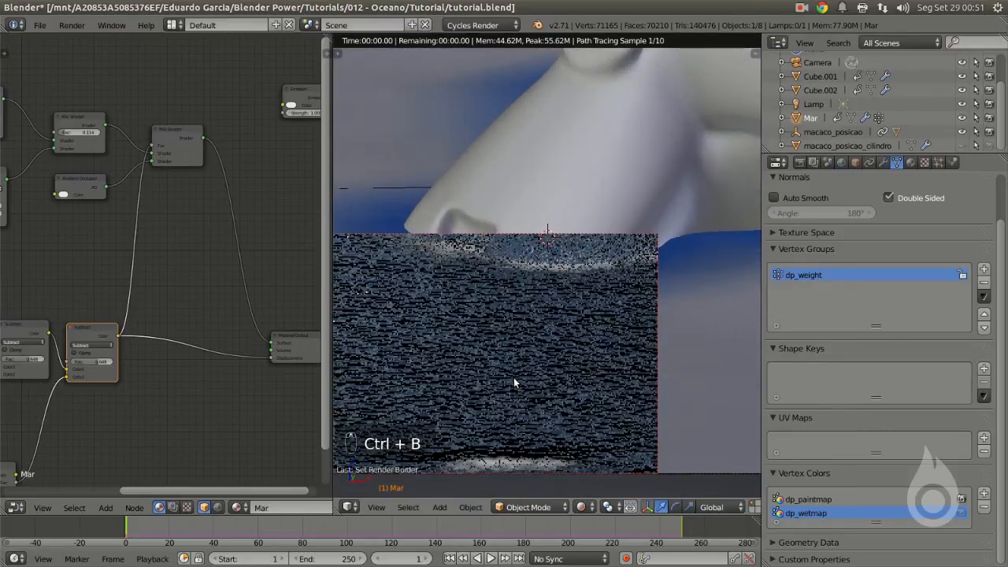
pyautogui.scroll(-1, 209, 347)
# Step: Route the second Subtract through the Emission node into Material Output's Surface, and cut the Displacement link
pyautogui.moveTo(200, 334); pyautogui.dragTo(268, 233, button='middle')
pyautogui.moveTo(153, 274); pyautogui.dragTo(91, 265, button='middle')
pyautogui.scroll(-4, 145, 207)
pyautogui.moveTo(144, 210); pyautogui.dragTo(88, 233, button='middle')
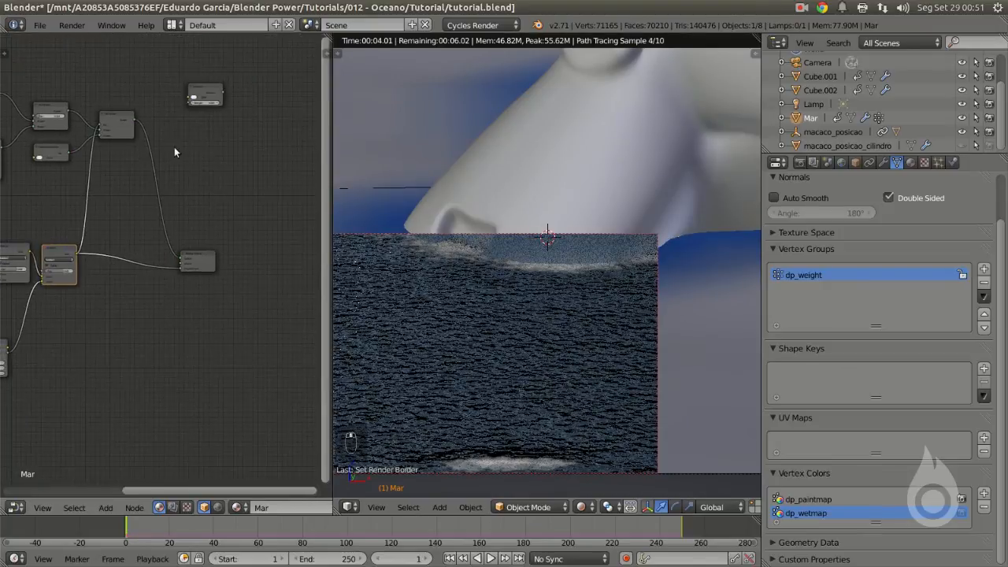
pyautogui.press('g')
pyautogui.click(98, 249)
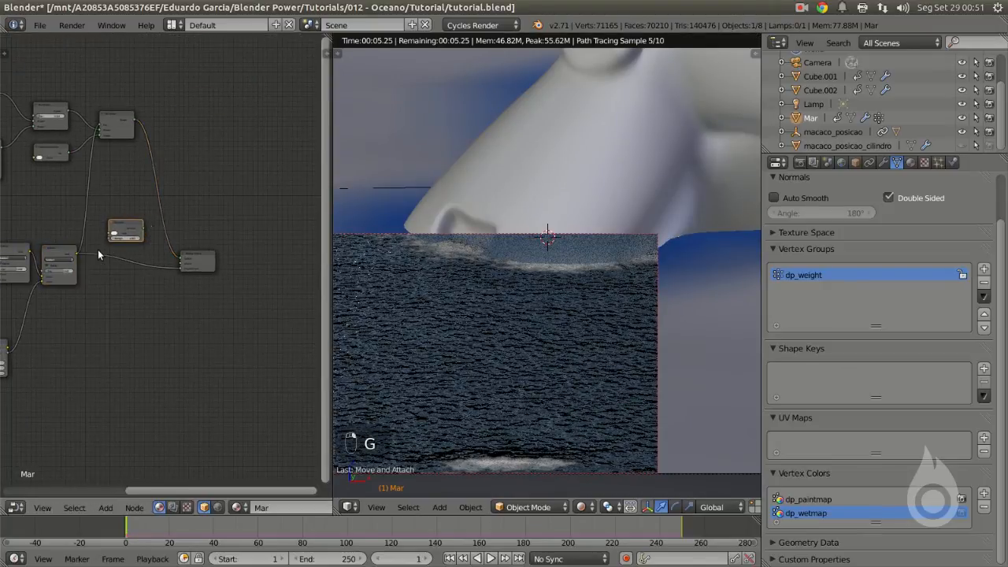
pyautogui.scroll(5, 98, 250)
pyautogui.moveTo(38, 250); pyautogui.dragTo(190, 258)
pyautogui.keyDown('ctrl'); pyautogui.moveTo(203, 294); pyautogui.dragTo(250, 313, button='right'); pyautogui.keyUp('ctrl')
pyautogui.moveTo(205, 310); pyautogui.dragTo(269, 310, button='middle')
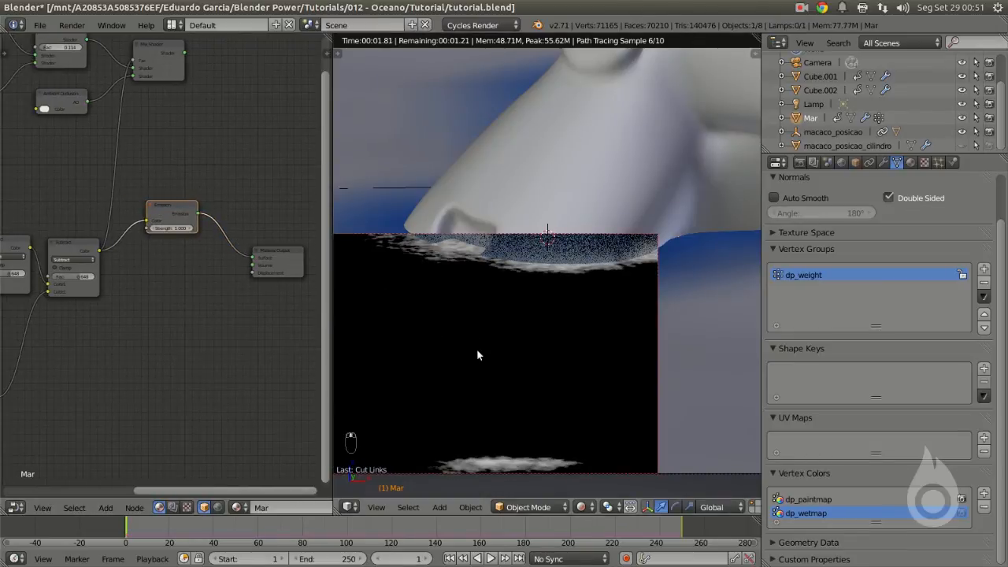
# Step: Add a ColorRamp node on the link between the second Subtract and the Emission node
pyautogui.hotkey('shift', 'a')
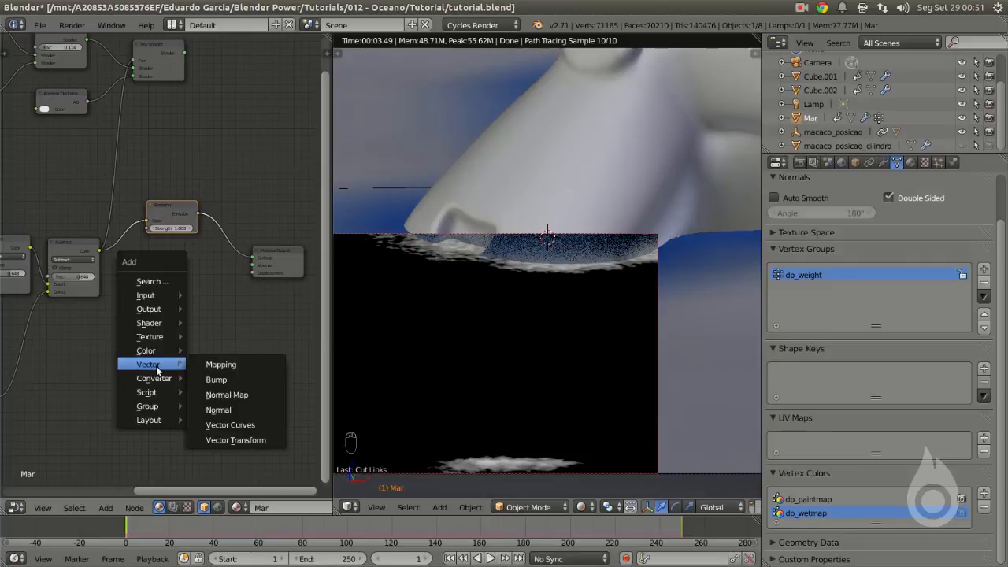
pyautogui.moveTo(154, 383)
pyautogui.click(245, 394)
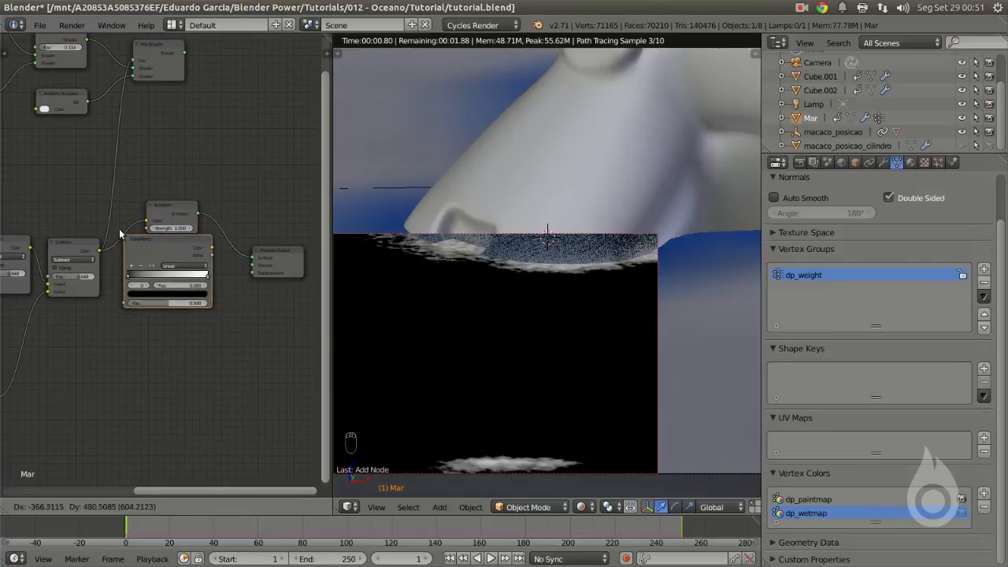
pyautogui.click(154, 282)
# Step: Move the ColorRamp's white stop to position 0.451 to strengthen the foam mask
pyautogui.scroll(4, 154, 282)
pyautogui.click(53, 286)
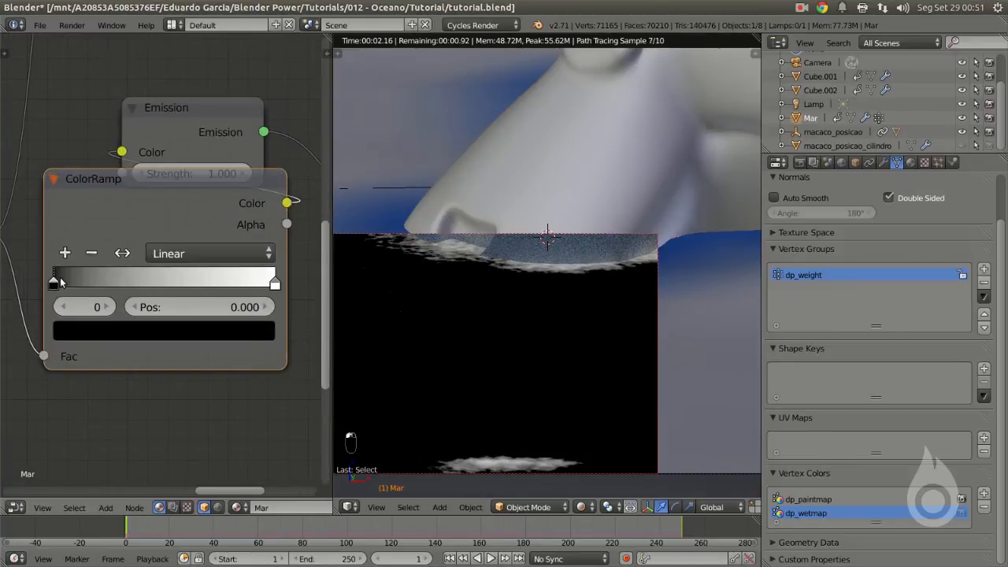
pyautogui.moveTo(273, 283); pyautogui.dragTo(153, 282)
pyautogui.scroll(-3, 207, 203)
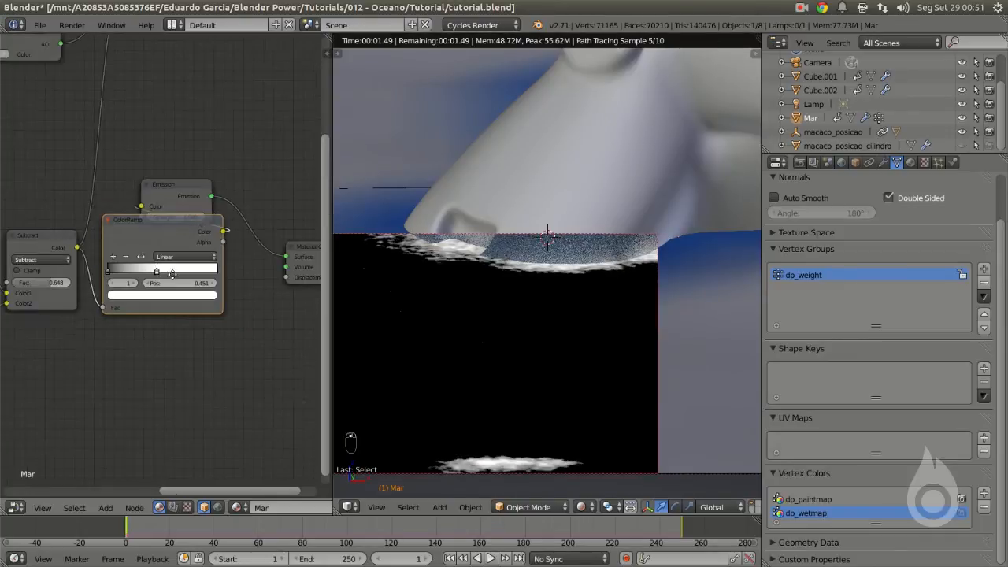
# Step: Link the ColorRamp's Color to Displacement and the last Mix Shader to Surface on the Material Output, and move the Emission node aside
pyautogui.moveTo(203, 228); pyautogui.dragTo(163, 307, button='middle')
pyautogui.moveTo(175, 329); pyautogui.dragTo(236, 375)
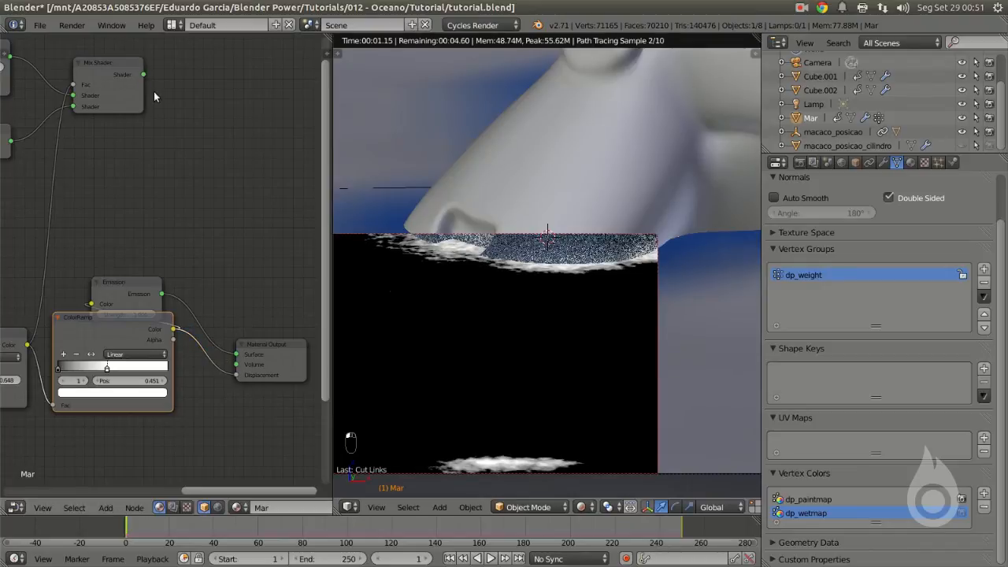
pyautogui.moveTo(144, 74); pyautogui.dragTo(293, 315)
pyautogui.moveTo(121, 284); pyautogui.dragTo(144, 210)
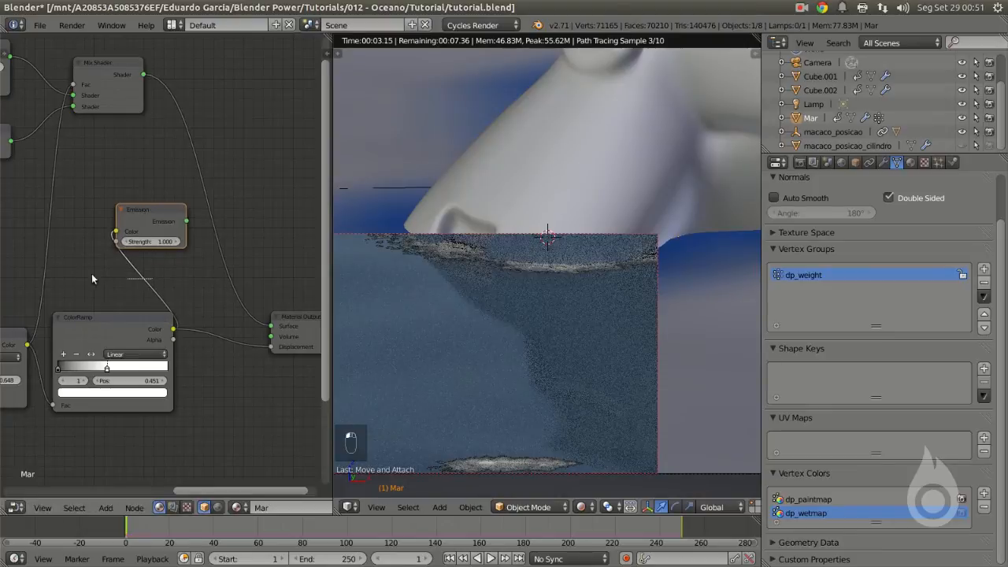
# Step: Cut the link from the ColorRamp to the Emission node and move the ramp's white stop to position 0.201
pyautogui.keyDown('ctrl'); pyautogui.moveTo(92, 274); pyautogui.dragTo(161, 261); pyautogui.keyUp('ctrl')
pyautogui.scroll(4, 160, 261)
pyautogui.scroll(4, 187, 293)
pyautogui.moveTo(133, 357); pyautogui.dragTo(166, 268, button='middle')
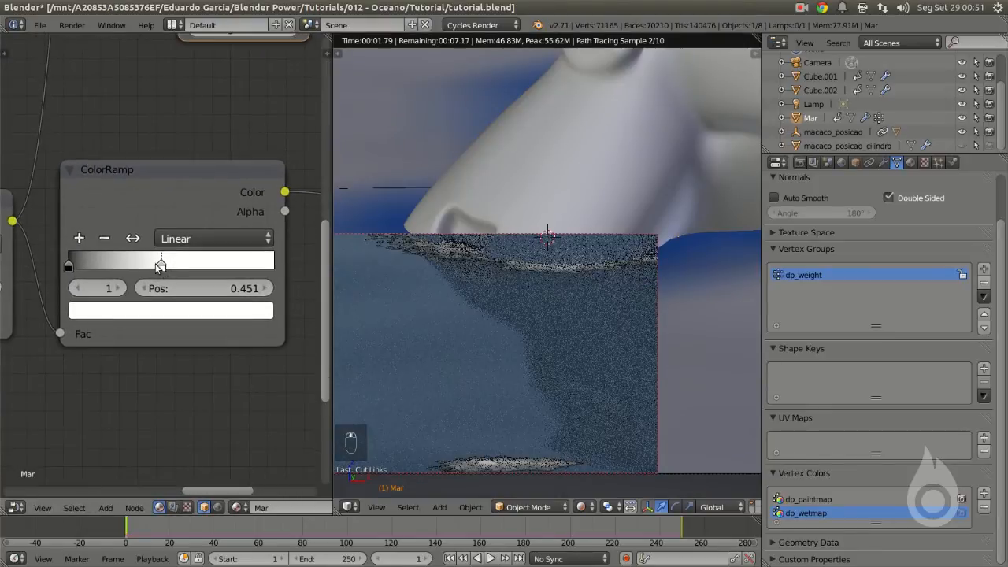
pyautogui.moveTo(138, 269); pyautogui.dragTo(122, 270)
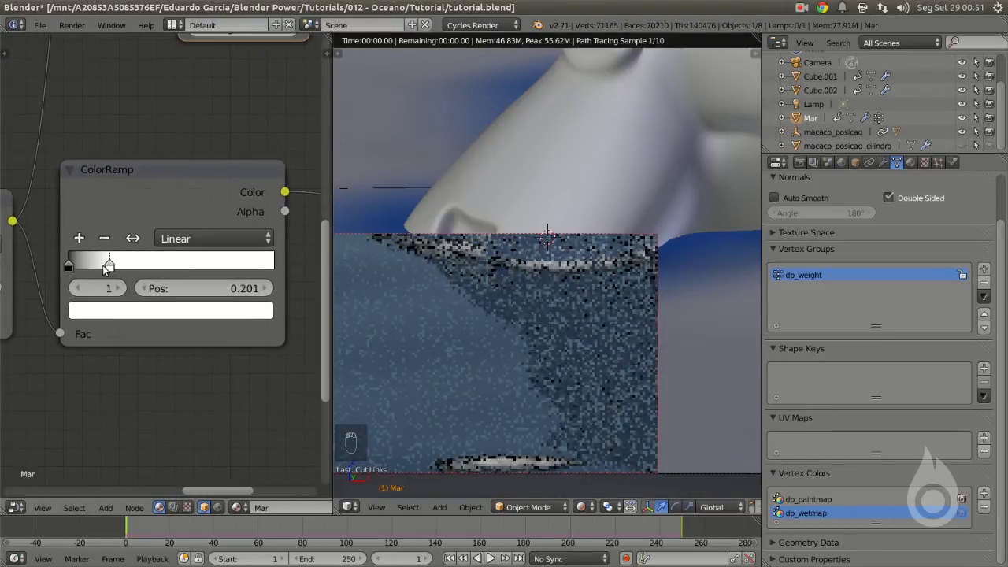
# Step: Restrict the preview render to a border around the foam patch at the camera frame's lower edge
pyautogui.keyDown('shift'); pyautogui.moveTo(469, 461); pyautogui.dragTo(469, 326, button='middle'); pyautogui.keyUp('shift')
pyautogui.scroll(1, 472, 334)
pyautogui.keyDown('shift'); pyautogui.moveTo(471, 112); pyautogui.dragTo(497, 248, button='middle'); pyautogui.keyUp('shift')
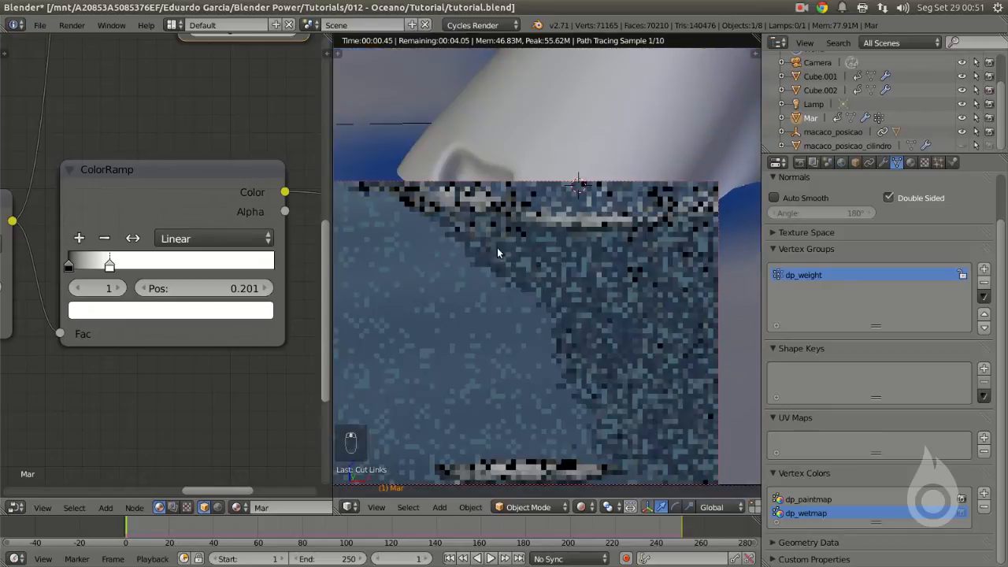
pyautogui.keyDown('shift'); pyautogui.moveTo(479, 344); pyautogui.dragTo(481, 263, button='middle'); pyautogui.keyUp('shift')
pyautogui.hotkey('ctrl', 'b')
pyautogui.moveTo(426, 292); pyautogui.dragTo(534, 412)
pyautogui.keyDown('shift'); pyautogui.moveTo(531, 383); pyautogui.dragTo(528, 273, button='middle'); pyautogui.keyUp('shift')
pyautogui.scroll(2, 528, 273)
pyautogui.scroll(2, 491, 269)
pyautogui.keyDown('shift'); pyautogui.moveTo(386, 250); pyautogui.dragTo(487, 235, button='middle'); pyautogui.keyUp('shift')
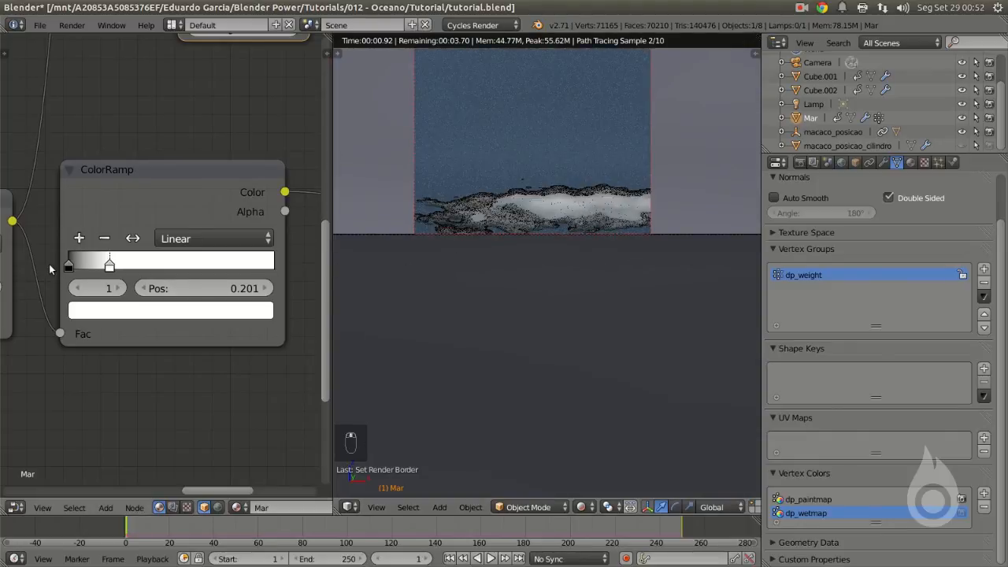
# Step: Lighten the ColorRamp's black stop to a light grey with RGB values of 0.797
pyautogui.click(68, 266)
pyautogui.click(144, 308)
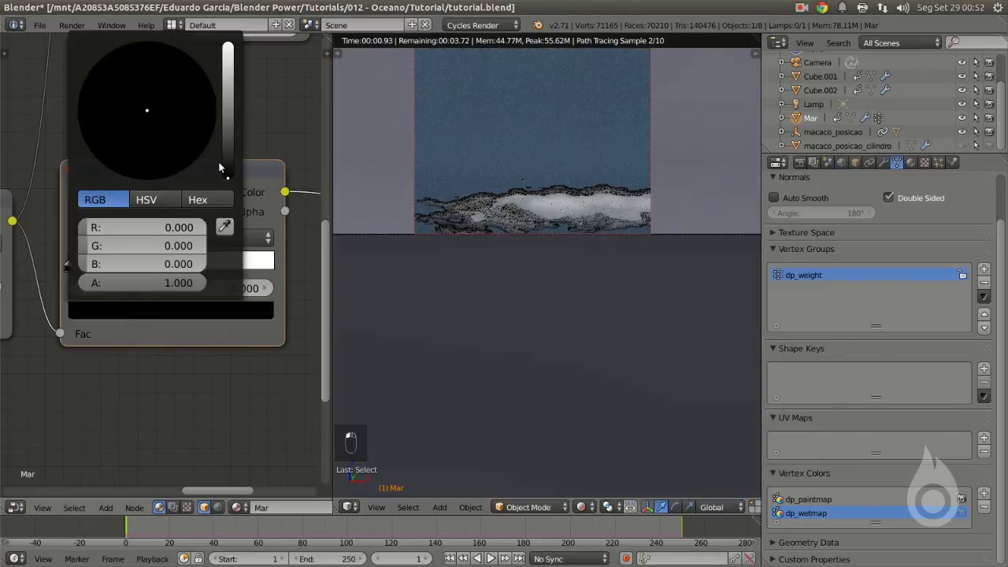
pyautogui.moveTo(227, 177); pyautogui.dragTo(227, 48)
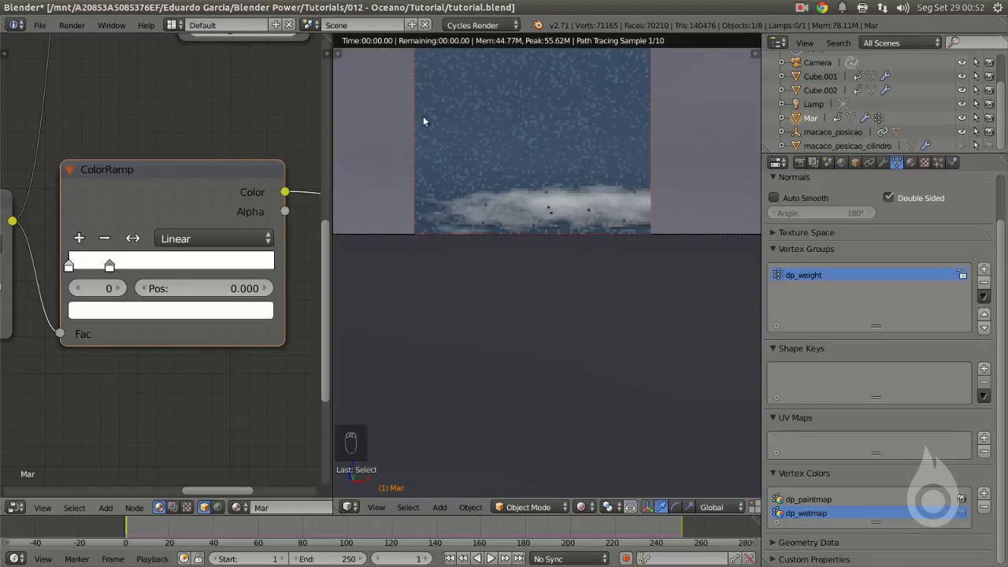
pyautogui.click(122, 318)
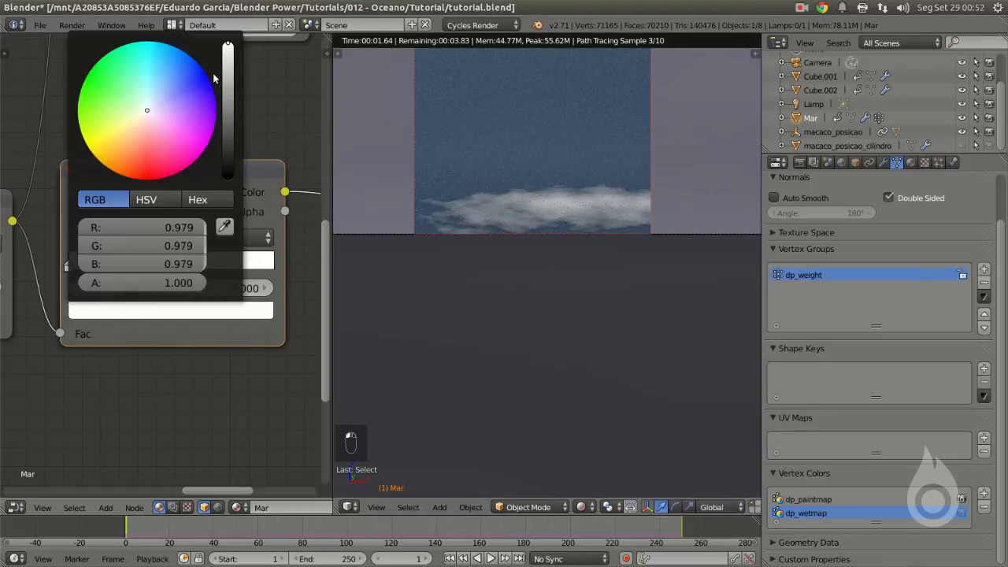
pyautogui.moveTo(228, 44); pyautogui.dragTo(228, 54)
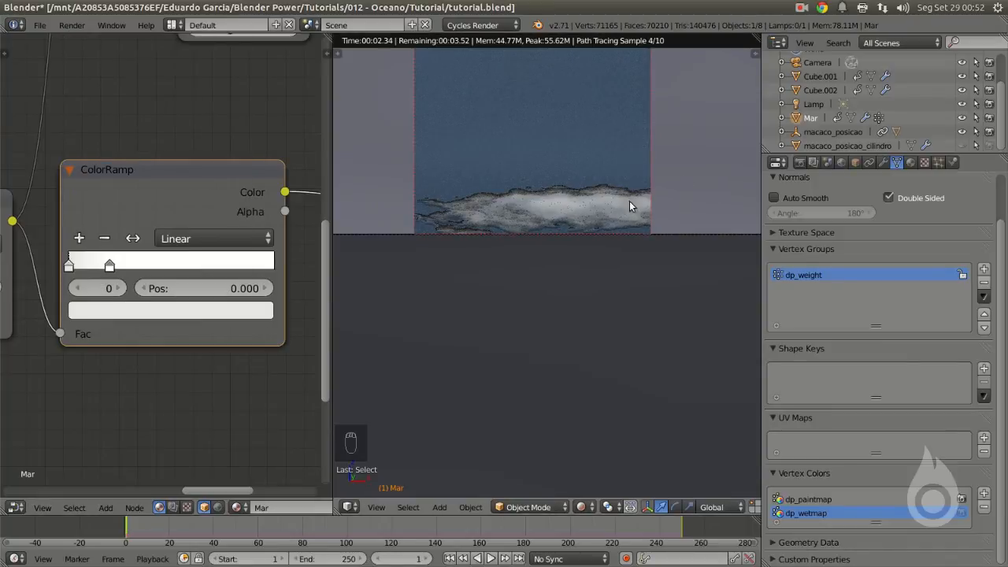
# Step: Redraw the render border around the waterline below the monkey head's mouth and examine the foam there
pyautogui.scroll(-3, 578, 222)
pyautogui.keyDown('shift'); pyautogui.moveTo(578, 222); pyautogui.dragTo(455, 256, button='middle'); pyautogui.keyUp('shift')
pyautogui.scroll(-2, 465, 221)
pyautogui.keyDown('shift'); pyautogui.moveTo(464, 161); pyautogui.dragTo(461, 255, button='middle'); pyautogui.keyUp('shift')
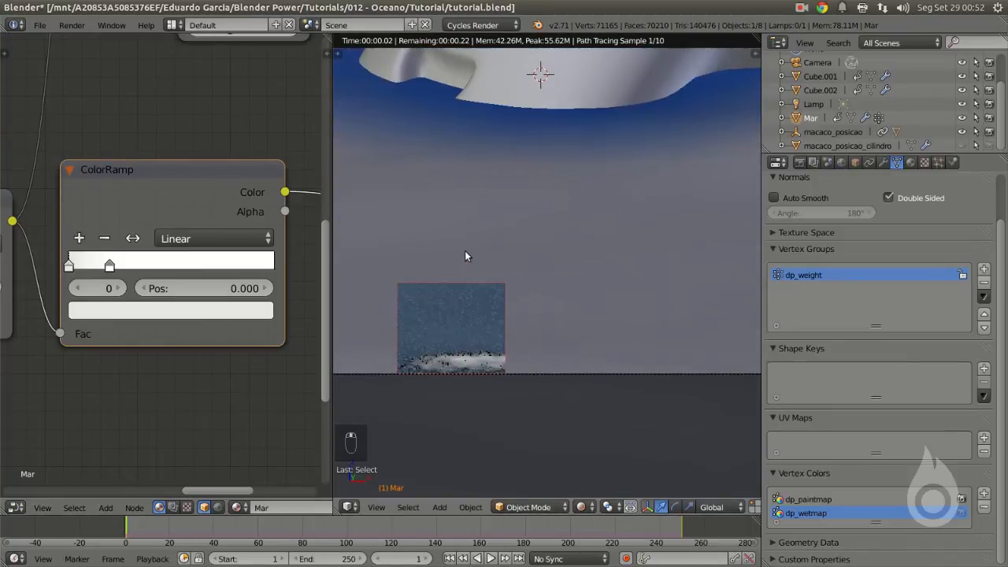
pyautogui.hotkey('ctrl', 'b')
pyautogui.moveTo(415, 51); pyautogui.dragTo(607, 231)
pyautogui.scroll(1, 510, 109)
pyautogui.scroll(1, 512, 166)
pyautogui.keyDown('shift'); pyautogui.moveTo(511, 166); pyautogui.dragTo(529, 221, button='middle'); pyautogui.keyUp('shift')
# Step: Add a Glossy BSDF node below the Ambient Occlusion node and set its roughness to 0
pyautogui.scroll(-3, 225, 204)
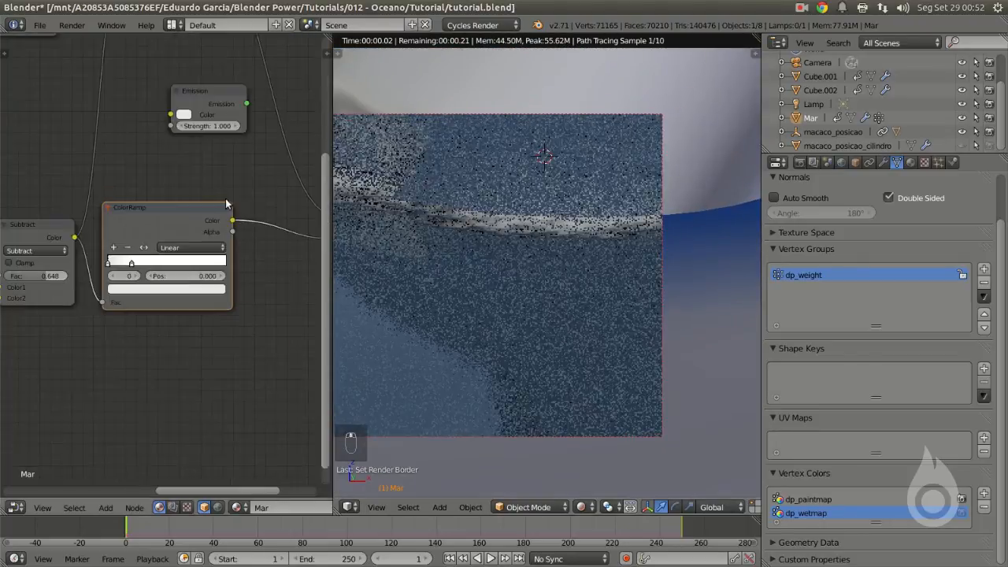
pyautogui.scroll(-3, 223, 202)
pyautogui.moveTo(218, 200); pyautogui.dragTo(210, 248, button='middle')
pyautogui.scroll(1, 172, 195)
pyautogui.scroll(1, 157, 161)
pyautogui.moveTo(171, 174); pyautogui.dragTo(173, 175, button='middle')
pyautogui.scroll(2, 172, 175)
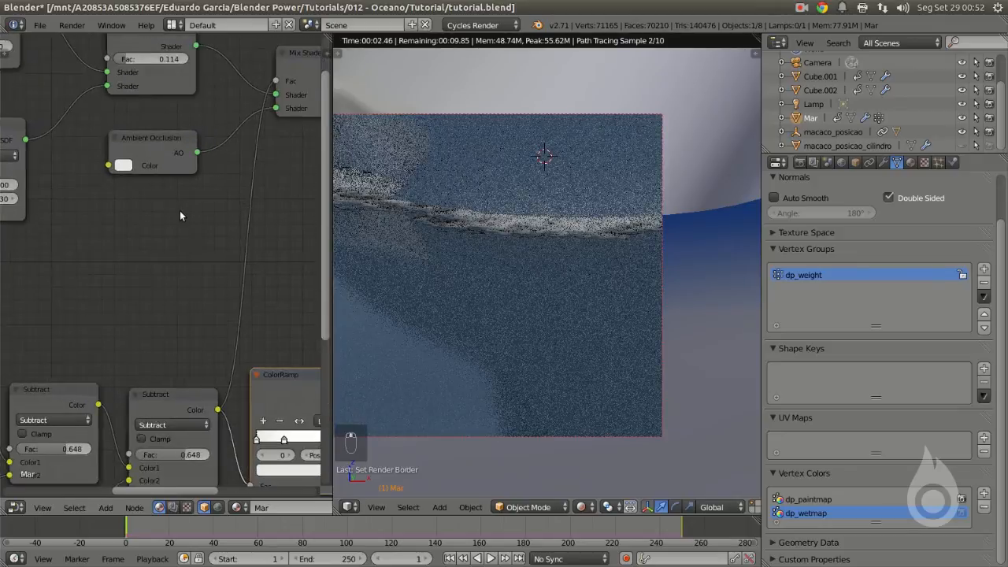
pyautogui.hotkey('shift', 'a')
pyautogui.moveTo(165, 158)
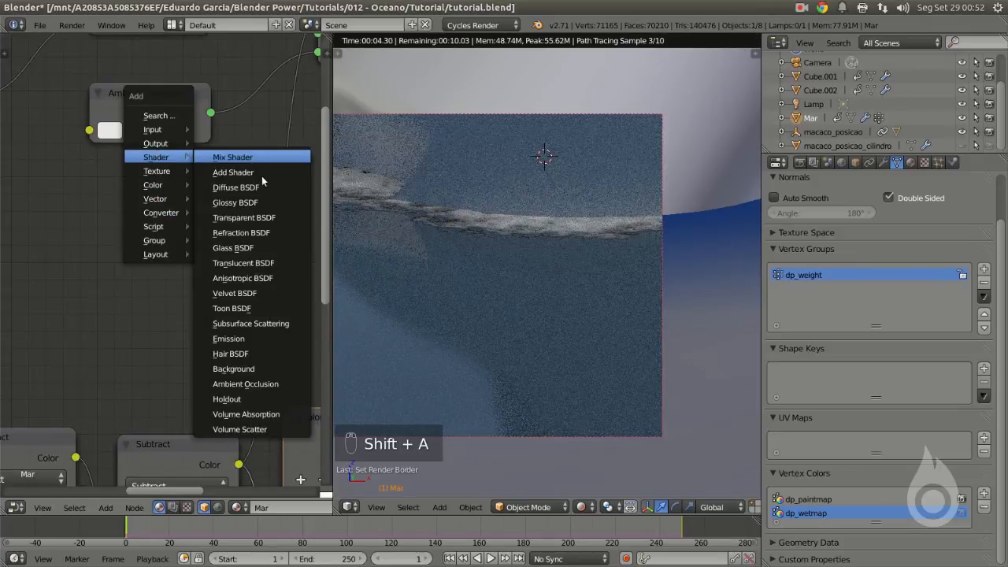
pyautogui.click(236, 203)
pyautogui.click(82, 175)
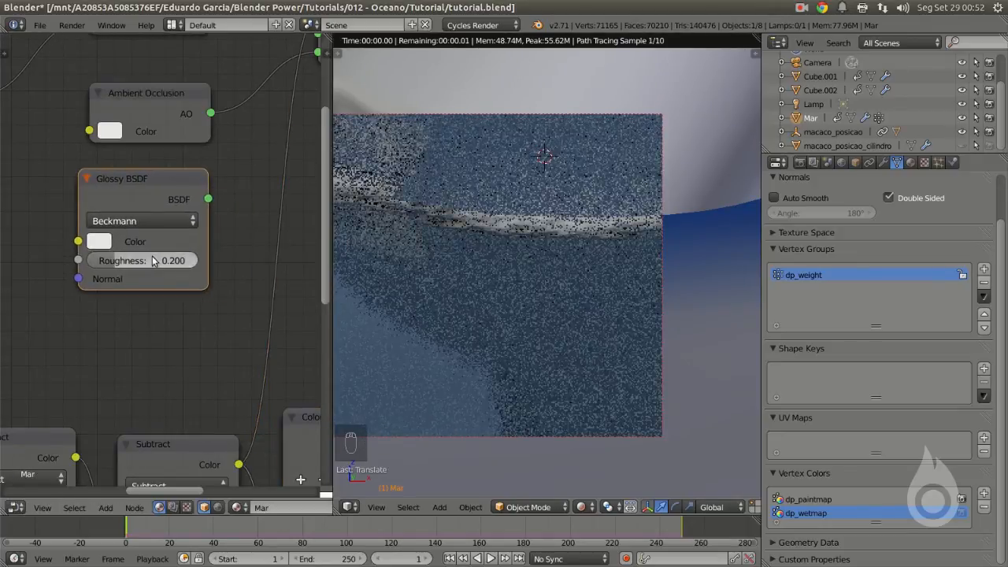
# Step: Duplicate the Mix Shader and feed the Ambient Occlusion and Glossy BSDF nodes into the copy's shader inputs
pyautogui.scroll(-3, 52, 256)
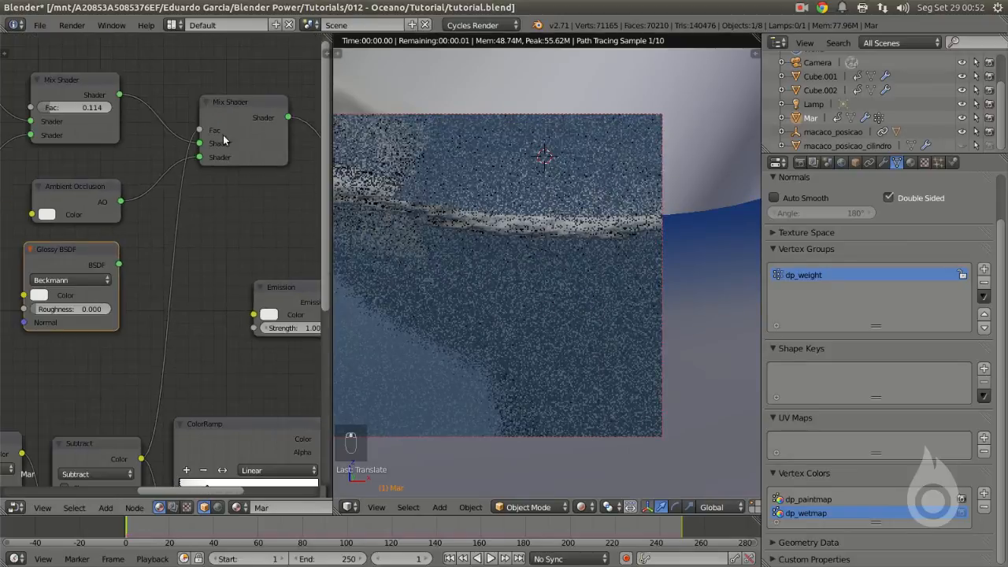
pyautogui.hotkey('shift', 'd')
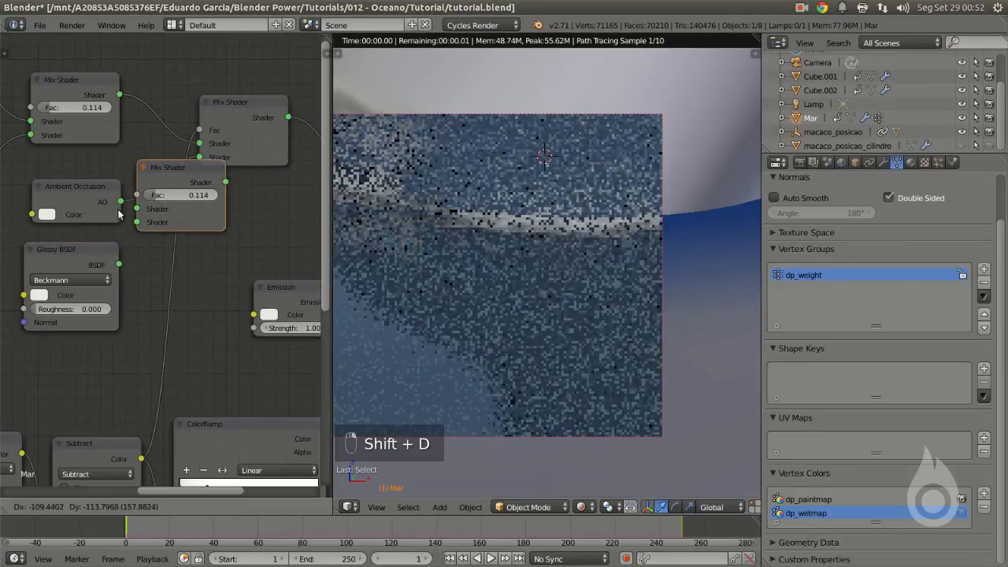
pyautogui.moveTo(95, 202); pyautogui.dragTo(131, 202)
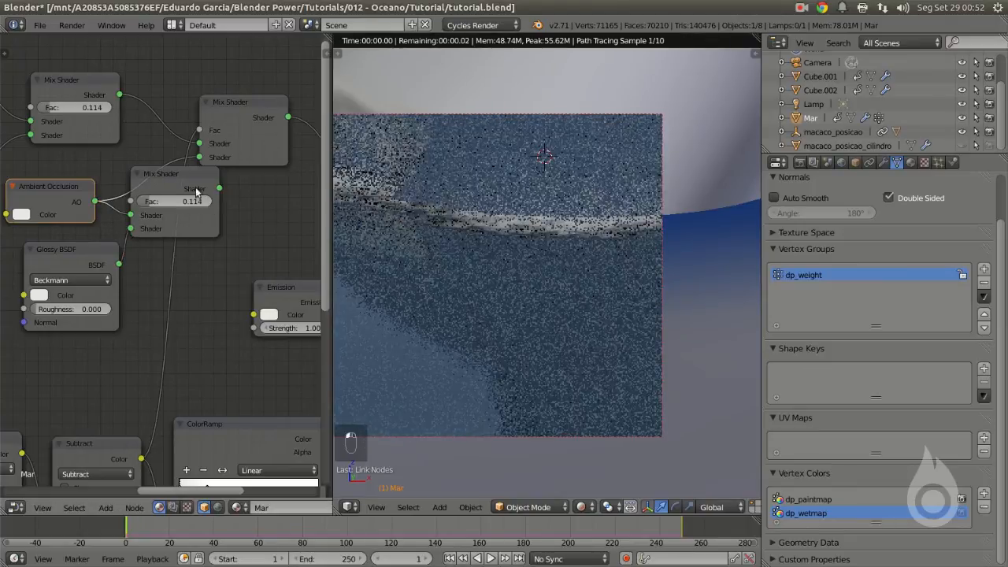
# Step: Move the final Mix Shader aside and link the new Mix Shader's output to its second shader input
pyautogui.rightClick(228, 114)
pyautogui.scroll(-3, 230, 142)
pyautogui.press('g')
pyautogui.click(281, 160)
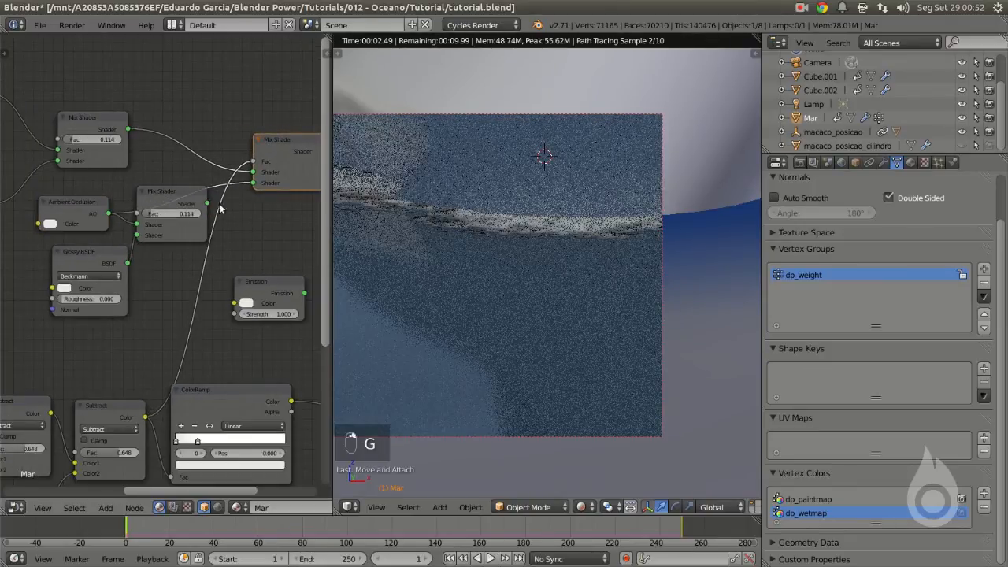
pyautogui.moveTo(207, 203); pyautogui.dragTo(255, 181)
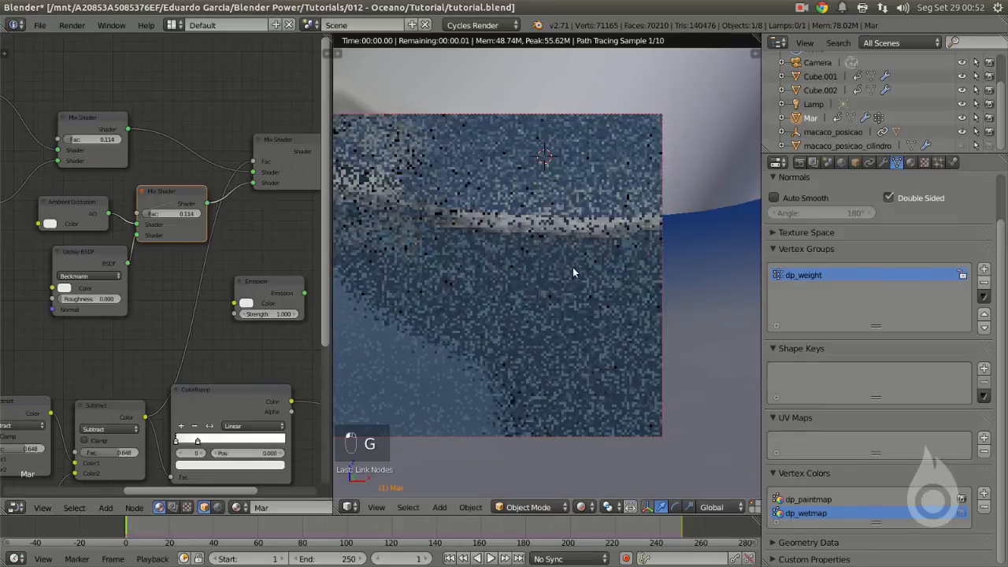
# Step: Shrink the render border to a small section of foam along the waterline
pyautogui.scroll(1, 573, 267)
pyautogui.keyDown('shift'); pyautogui.moveTo(474, 221); pyautogui.dragTo(526, 261, button='middle'); pyautogui.keyUp('shift')
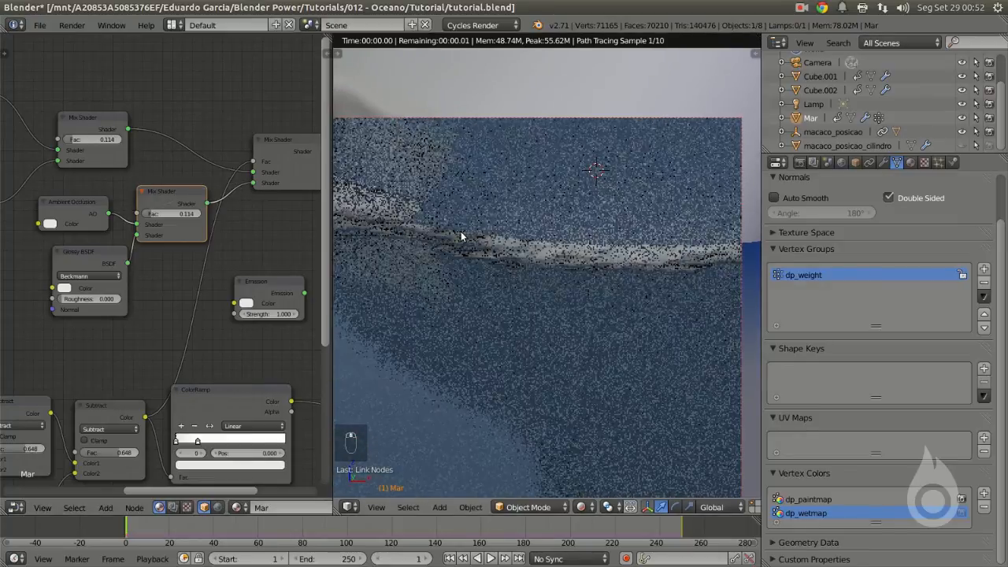
pyautogui.hotkey('ctrl', 'b')
pyautogui.moveTo(431, 198); pyautogui.dragTo(581, 319)
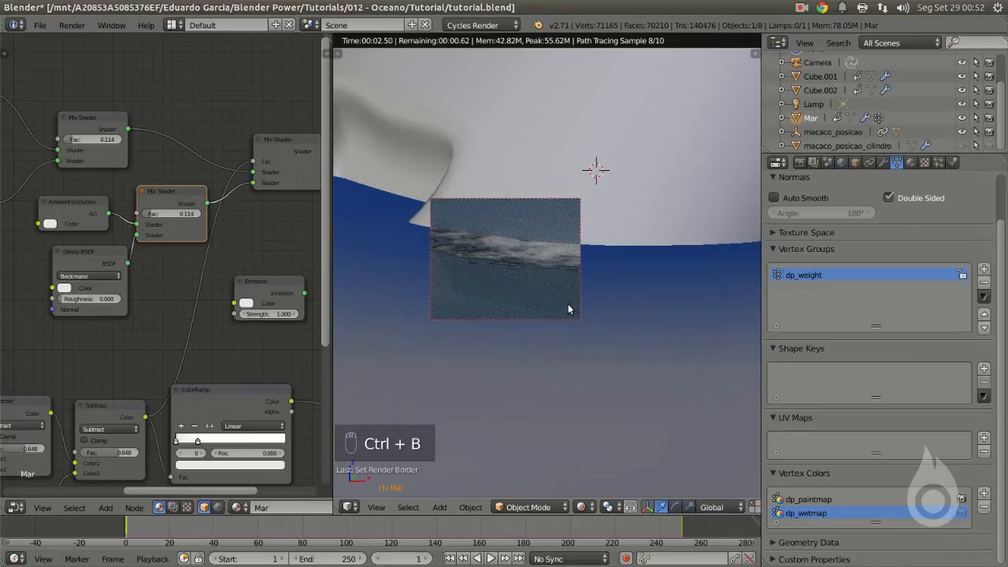
# Step: Set the factor of the Mix Shader combining Ambient Occlusion and Glossy to 0.434
pyautogui.scroll(5, 215, 335)
pyautogui.moveTo(191, 310); pyautogui.dragTo(226, 337, button='middle')
pyautogui.moveTo(259, 274); pyautogui.dragTo(307, 388, button='middle')
pyautogui.moveTo(253, 208)
pyautogui.mouseDown()
pyautogui.moveTo(272, 206)
pyautogui.moveTo(236, 201)
pyautogui.moveTo(254, 201)
pyautogui.mouseUp()
# Step: Redraw the render border around the tip of the monkey's mouth and examine the foam edges up close
pyautogui.scroll(-2, 535, 323)
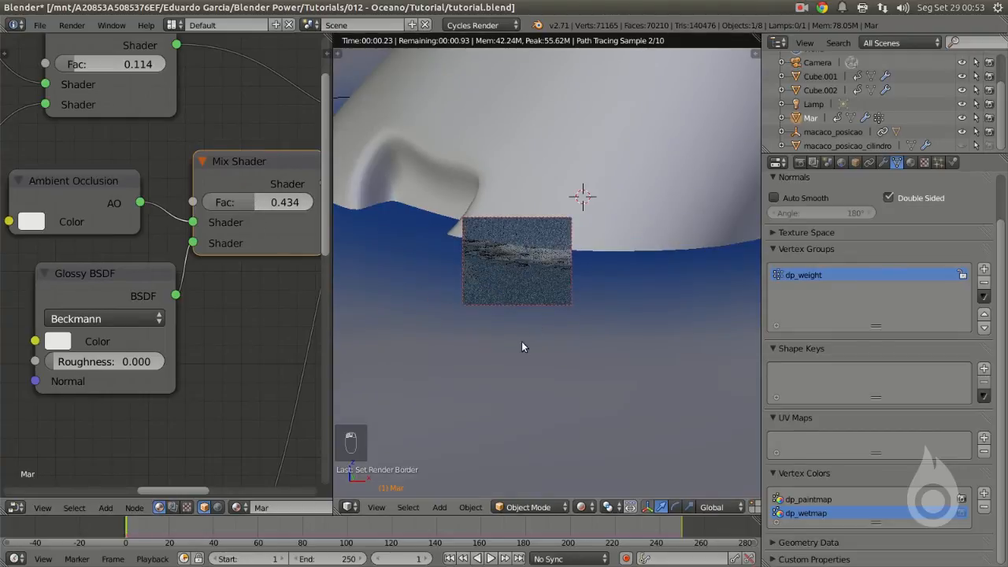
pyautogui.keyDown('shift'); pyautogui.moveTo(522, 342); pyautogui.dragTo(577, 311, button='middle'); pyautogui.keyUp('shift')
pyautogui.scroll(-4, 500, 275)
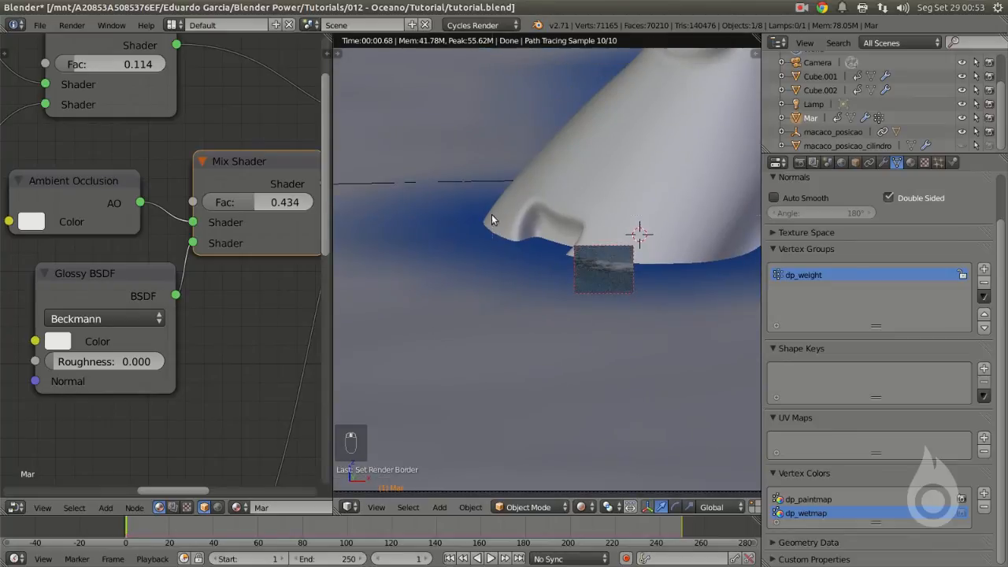
pyautogui.hotkey('ctrl', 'b')
pyautogui.moveTo(439, 174); pyautogui.dragTo(626, 349)
pyautogui.moveTo(241, 276); pyautogui.dragTo(199, 134, button='middle')
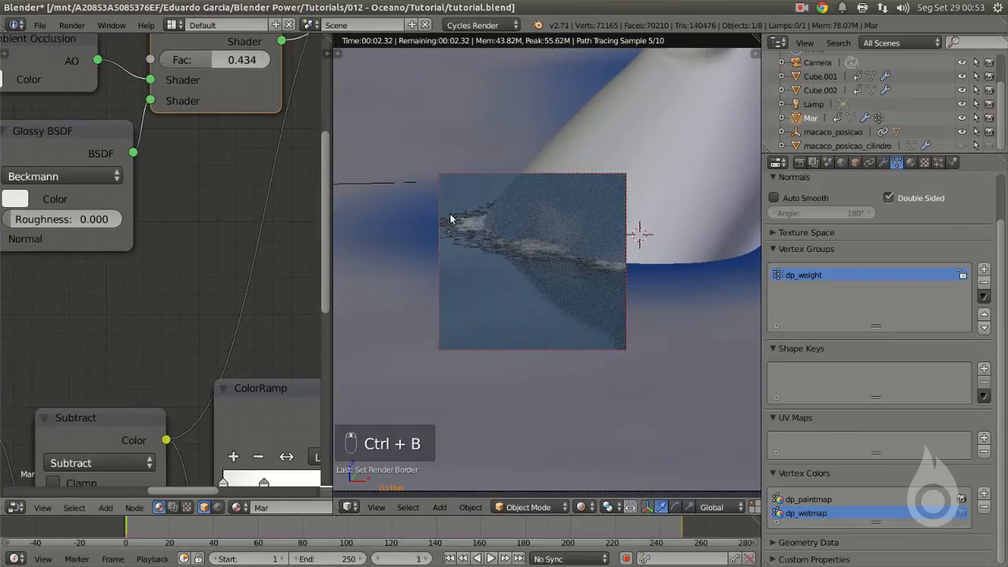
pyautogui.scroll(3, 447, 224)
pyautogui.moveTo(444, 226); pyautogui.dragTo(551, 269, button='middle')
pyautogui.press('KP_0')
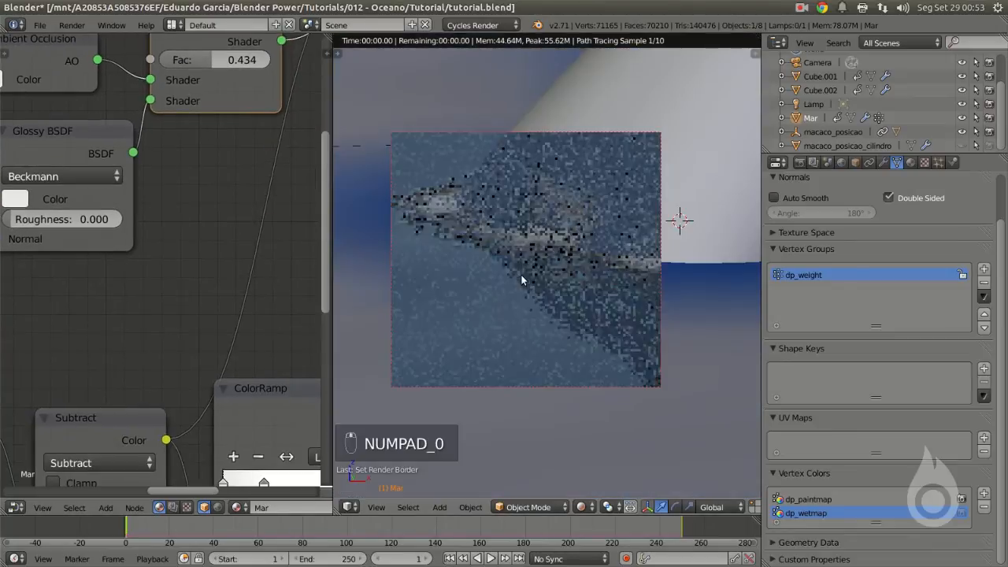
pyautogui.scroll(1, 451, 230)
pyautogui.keyDown('shift'); pyautogui.moveTo(422, 208); pyautogui.dragTo(578, 249, button='middle'); pyautogui.keyUp('shift')
pyautogui.scroll(1, 623, 292)
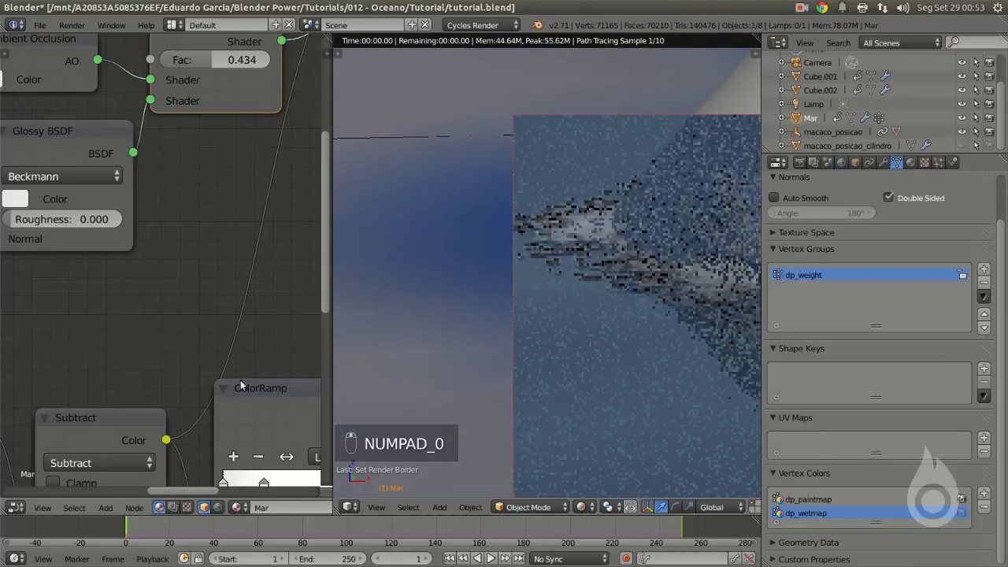
# Step: Reposition the ColorRamp's second, white stop to adjust the foam displacement
pyautogui.moveTo(224, 390); pyautogui.dragTo(156, 254, button='middle')
pyautogui.moveTo(203, 331); pyautogui.dragTo(126, 281, button='middle')
pyautogui.scroll(5, 118, 276)
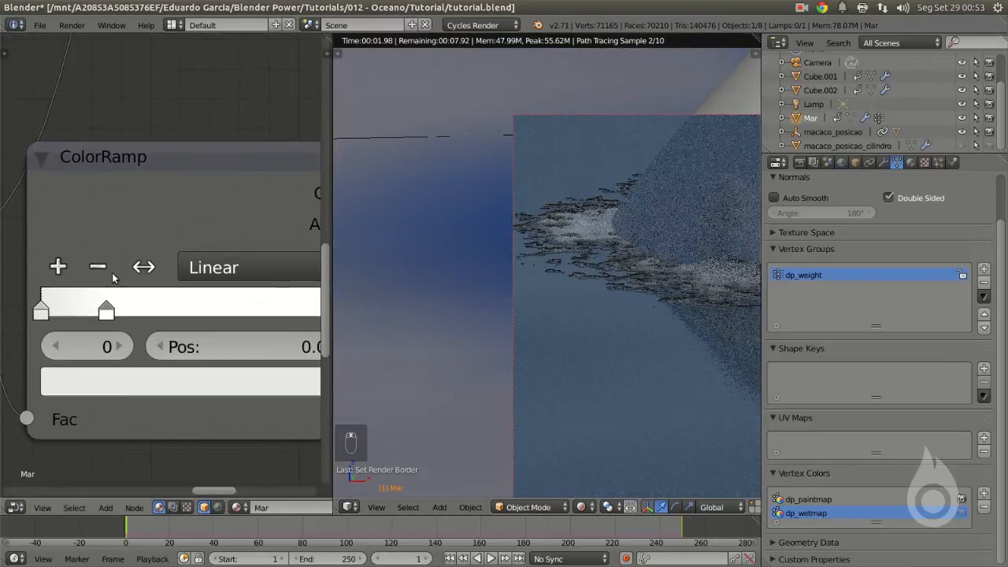
pyautogui.moveTo(106, 313); pyautogui.dragTo(81, 314)
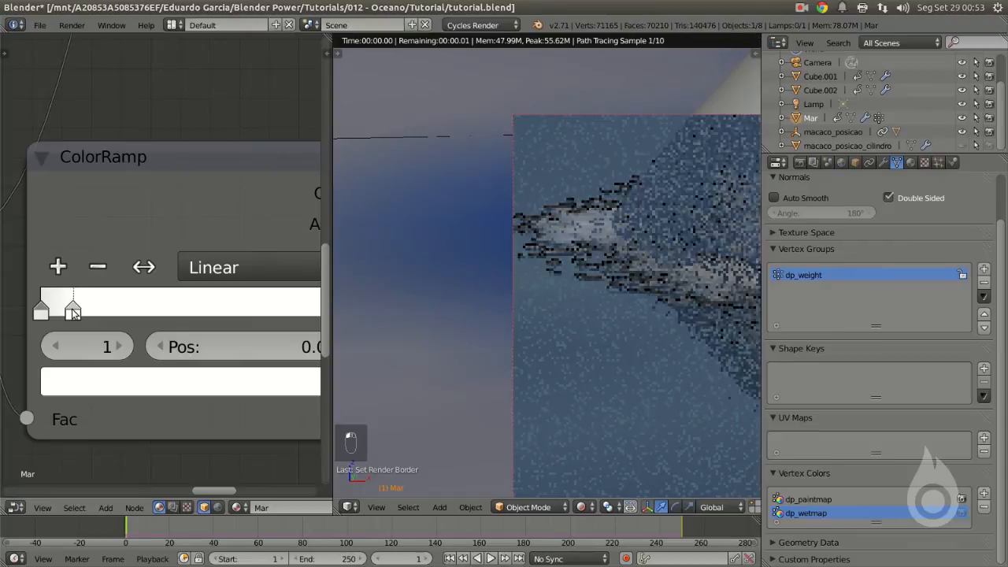
# Step: Brighten the ColorRamp's first stop to near white, with an HSV value slightly above 0.955
pyautogui.click(37, 315)
pyautogui.click(43, 314)
pyautogui.click(110, 378)
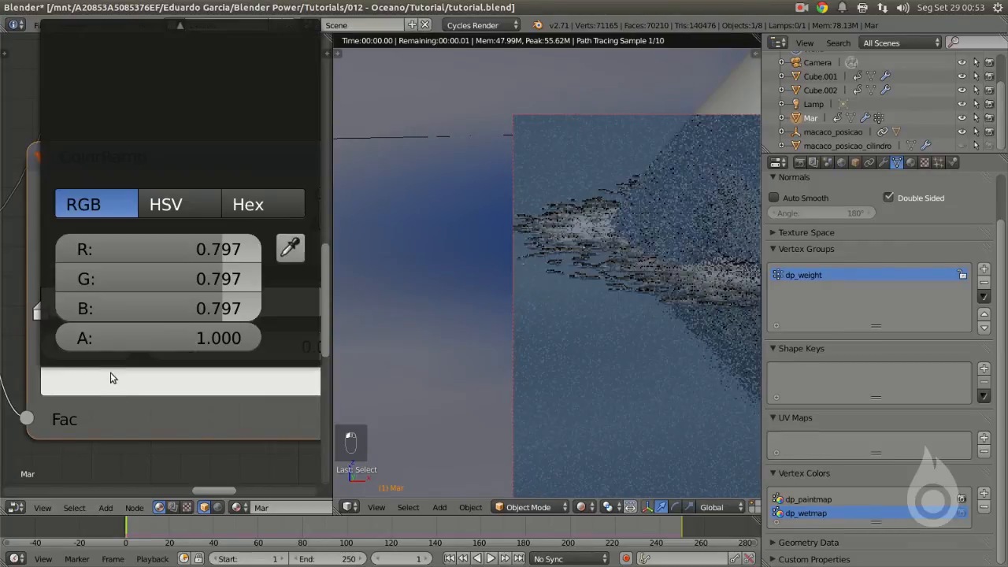
pyautogui.moveTo(236, 248); pyautogui.dragTo(197, 365)
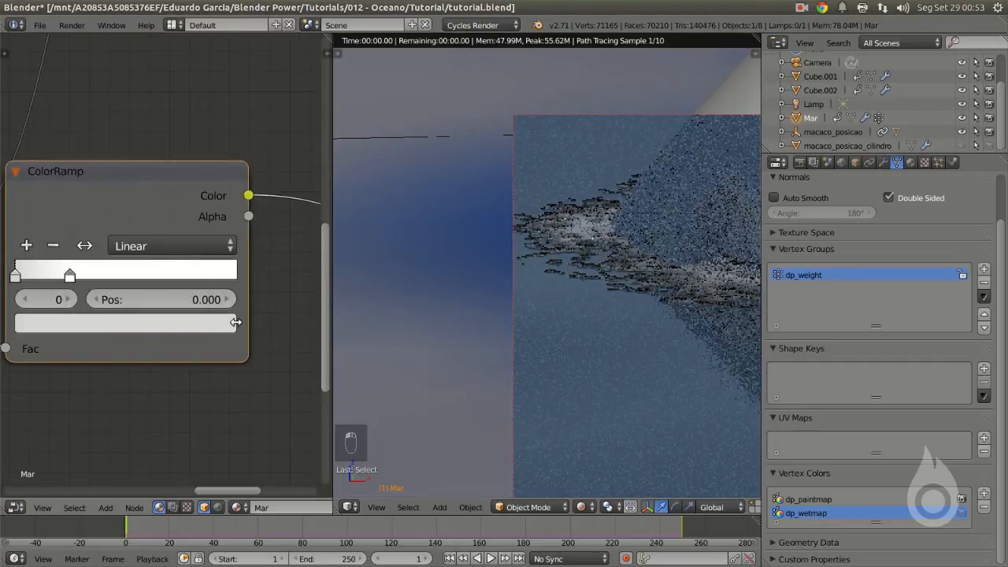
pyautogui.click(157, 324)
pyautogui.moveTo(186, 57); pyautogui.dragTo(186, 37)
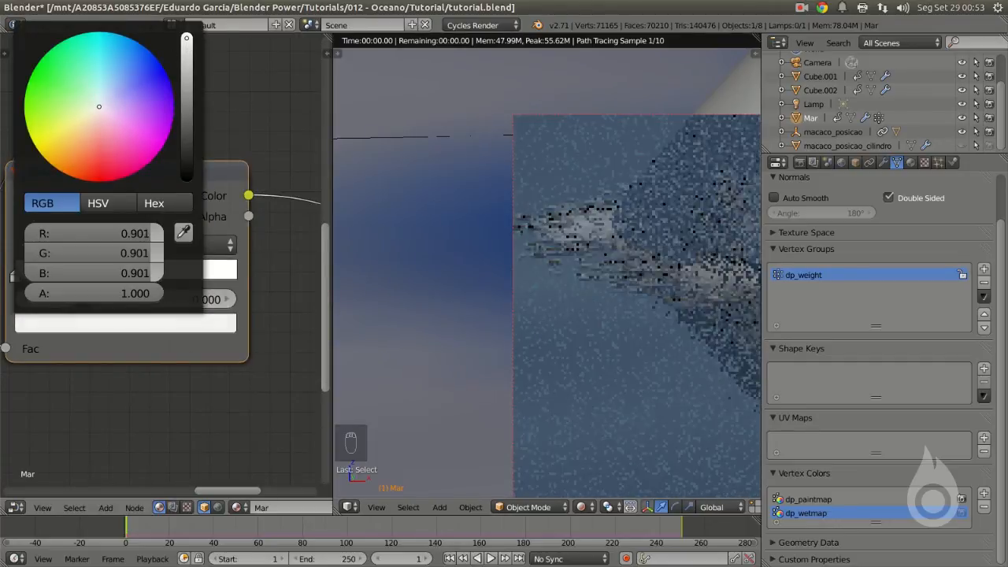
pyautogui.click(99, 204)
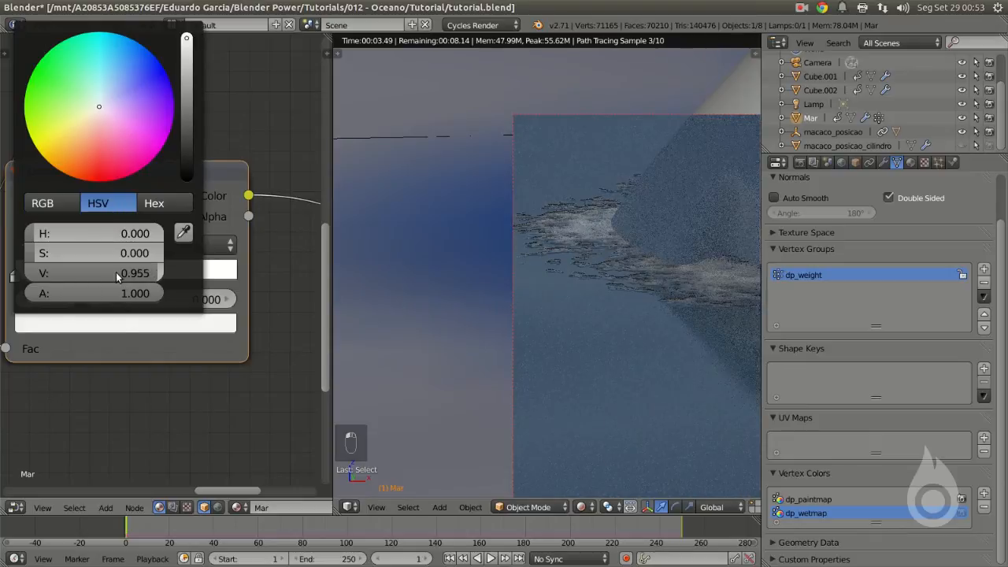
pyautogui.moveTo(134, 273); pyautogui.dragTo(140, 273)
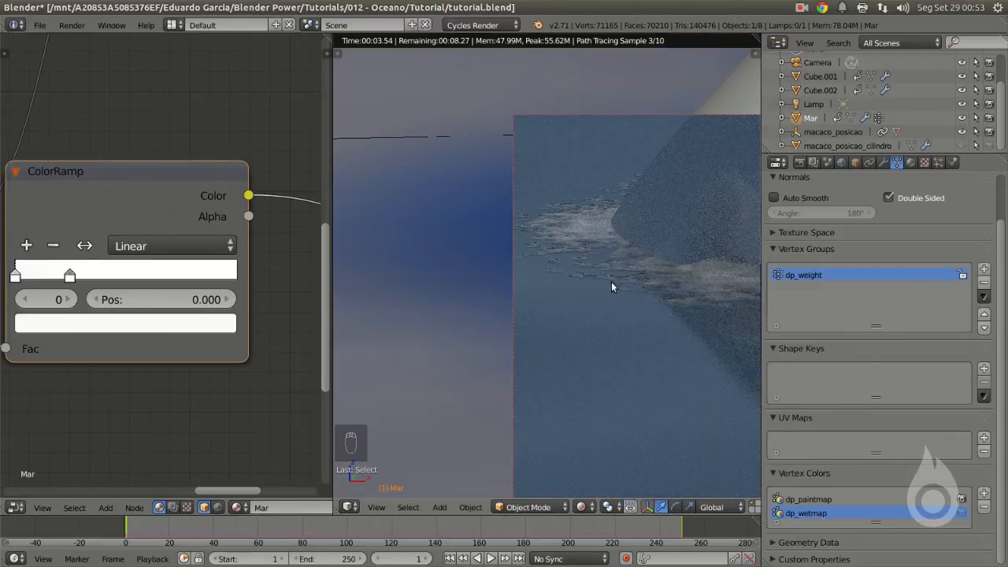
# Step: Redraw the render border over a wider stretch of water beside and in front of the monkey head
pyautogui.scroll(-3, 611, 287)
pyautogui.scroll(-6, 611, 281)
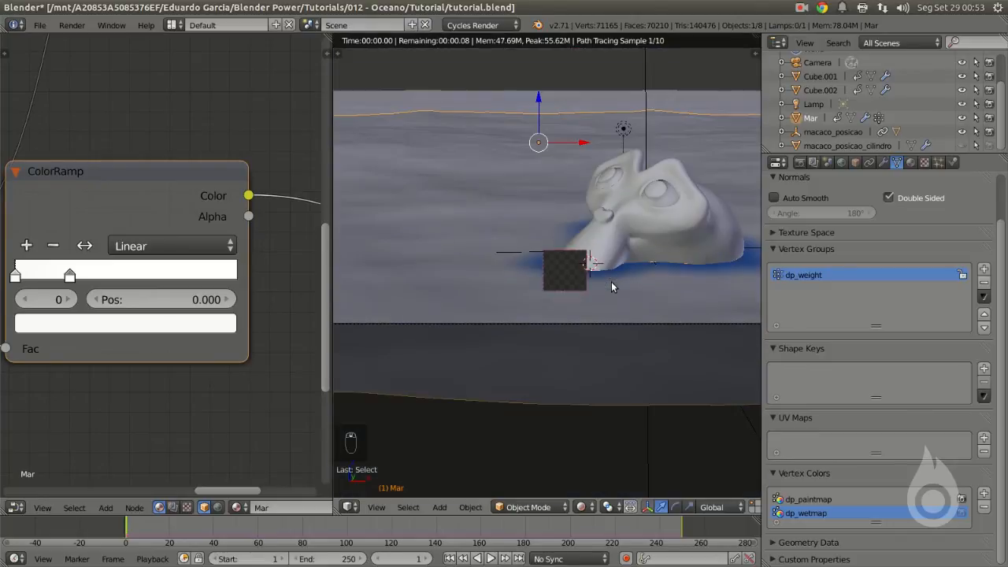
pyautogui.hotkey('ctrl', 'b')
pyautogui.moveTo(404, 195); pyautogui.dragTo(648, 407)
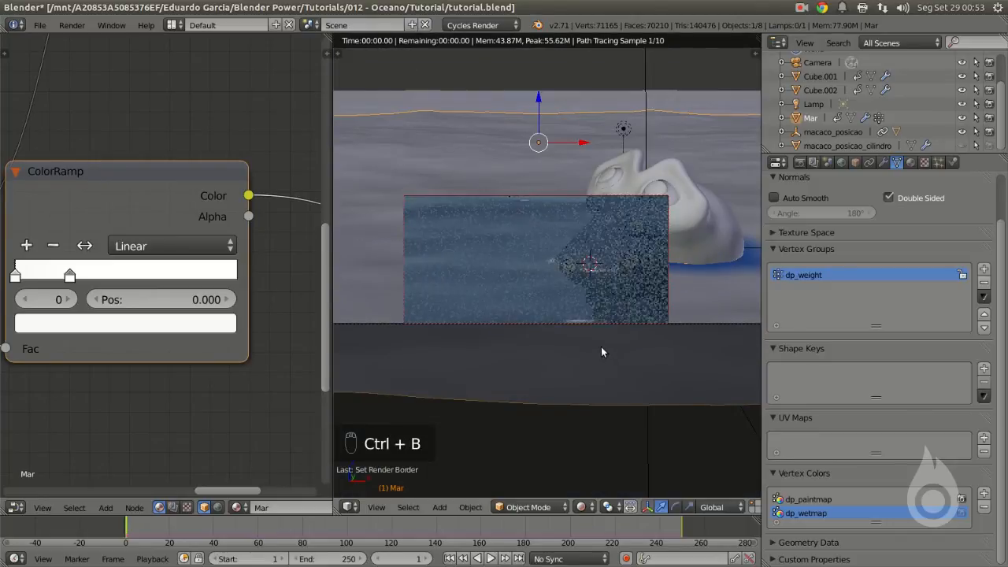
pyautogui.scroll(-3, 550, 308)
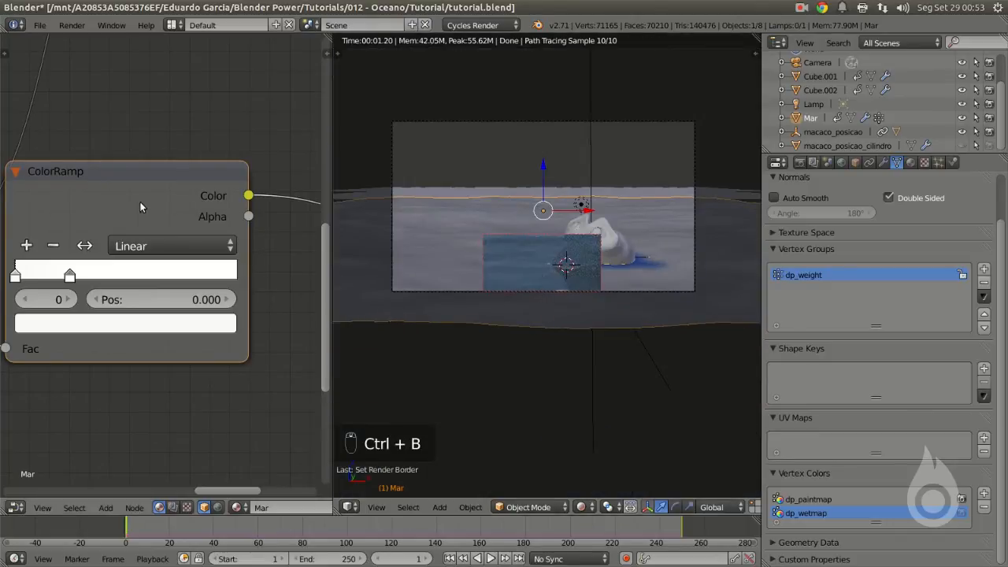
# Step: Collapse the ColorRamp node beside the last Subtract node and move the Emission node below it
pyautogui.scroll(-1, 147, 183)
pyautogui.click(115, 186)
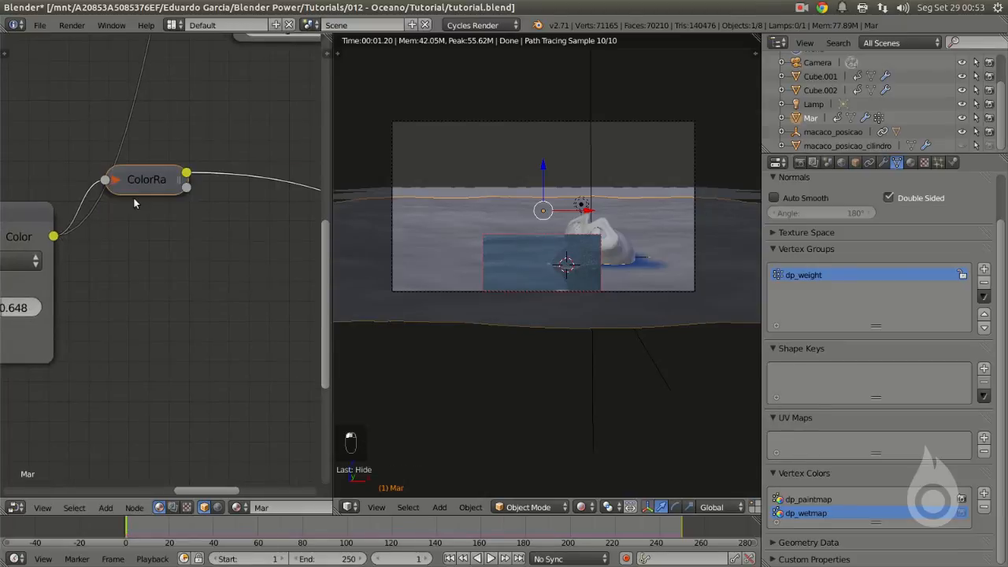
pyautogui.moveTo(139, 180); pyautogui.dragTo(191, 233)
pyautogui.scroll(-2, 111, 269)
pyautogui.moveTo(111, 268); pyautogui.dragTo(193, 223, button='middle')
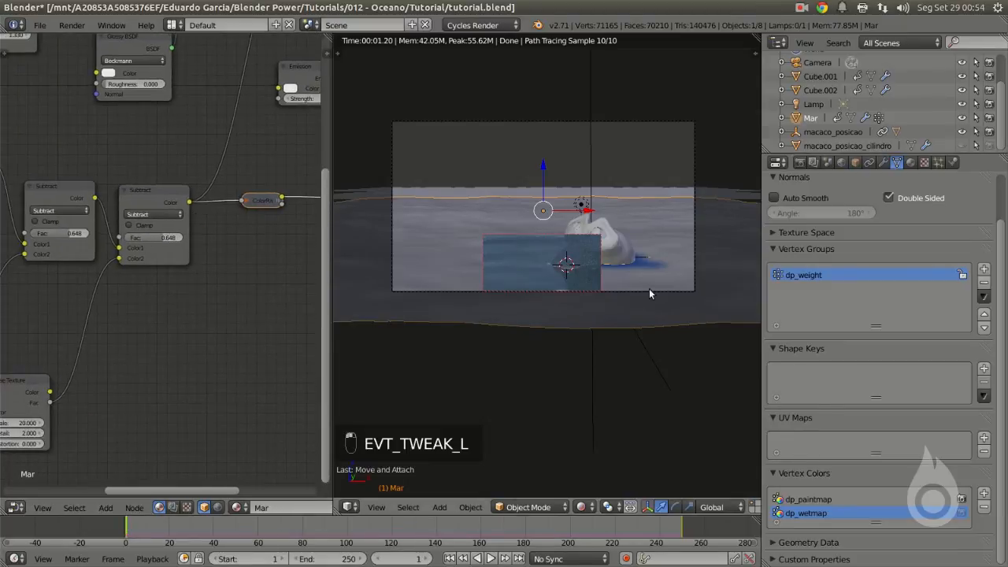
pyautogui.scroll(6, 555, 304)
pyautogui.scroll(-4, 158, 321)
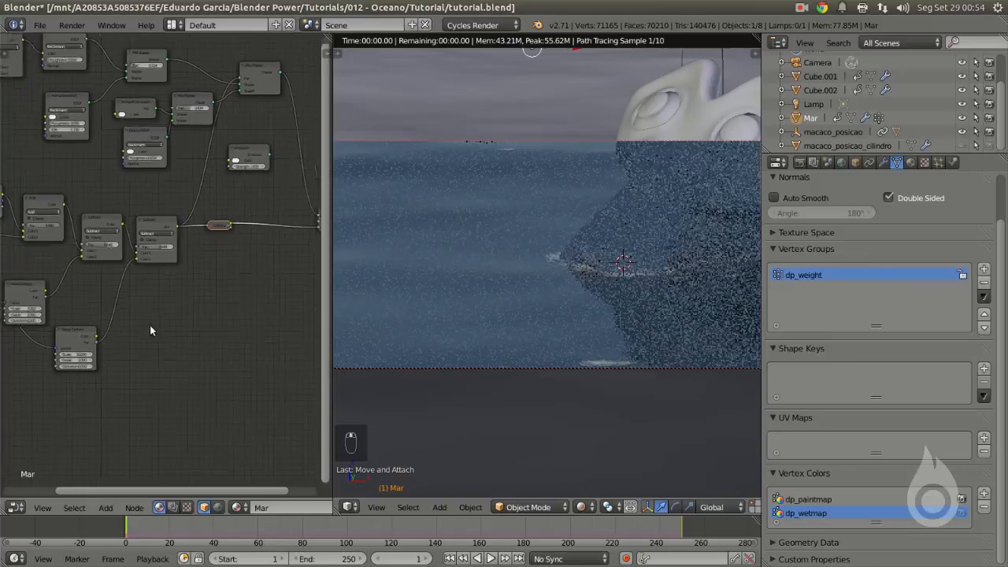
pyautogui.scroll(2, 162, 254)
pyautogui.moveTo(227, 216); pyautogui.dragTo(149, 265, button='middle')
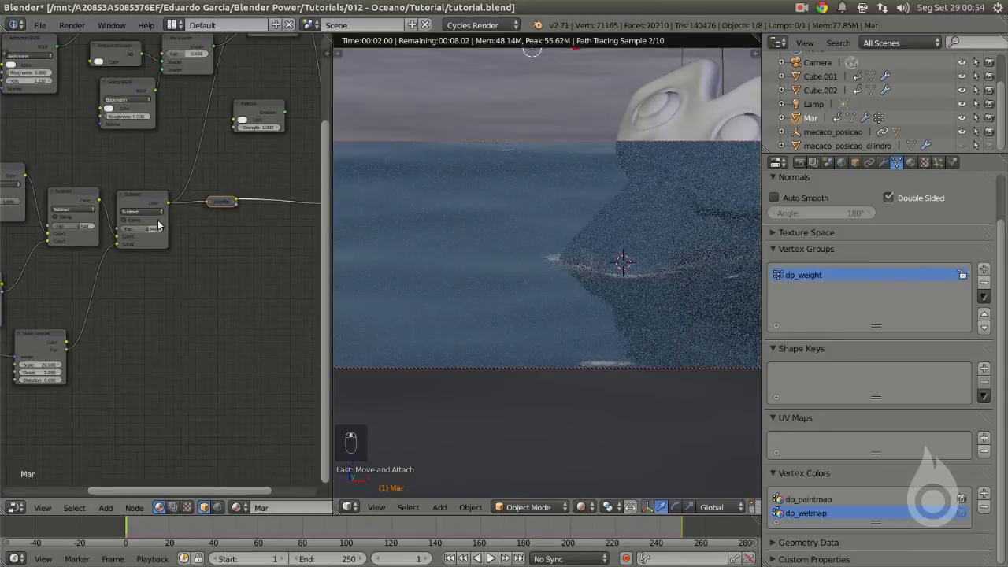
pyautogui.moveTo(244, 106); pyautogui.dragTo(219, 278)
# Step: Duplicate the Noise Texture node with scale 20 and link the Texture Coordinate's Object output to the copy's Vector input
pyautogui.scroll(3, 163, 292)
pyautogui.scroll(-4, 160, 296)
pyautogui.moveTo(133, 314); pyautogui.dragTo(221, 216, button='middle')
pyautogui.click(119, 247)
pyautogui.moveTo(118, 249); pyautogui.dragTo(63, 252)
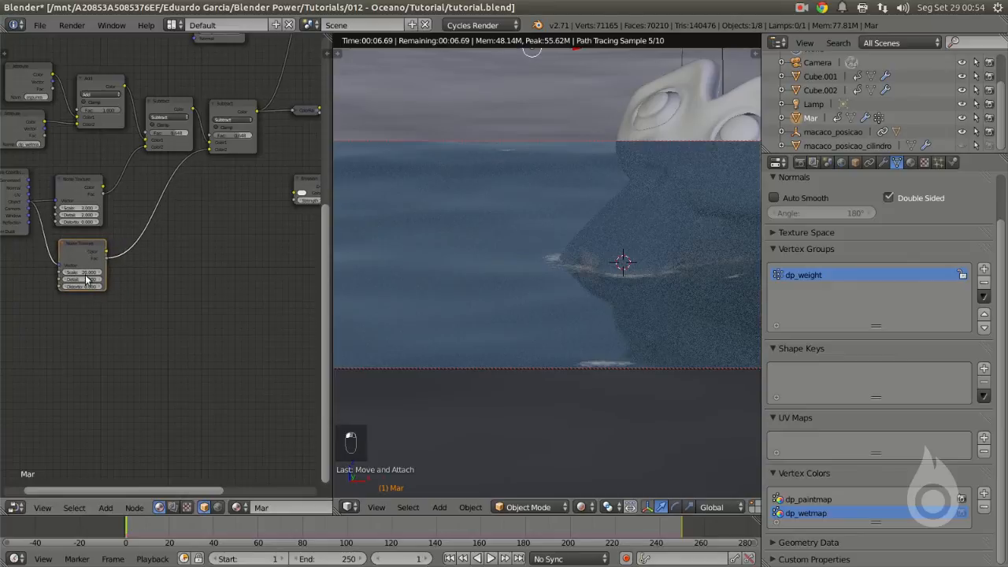
pyautogui.hotkey('shift', 'd')
pyautogui.click(90, 368)
pyautogui.moveTo(39, 219); pyautogui.dragTo(62, 345)
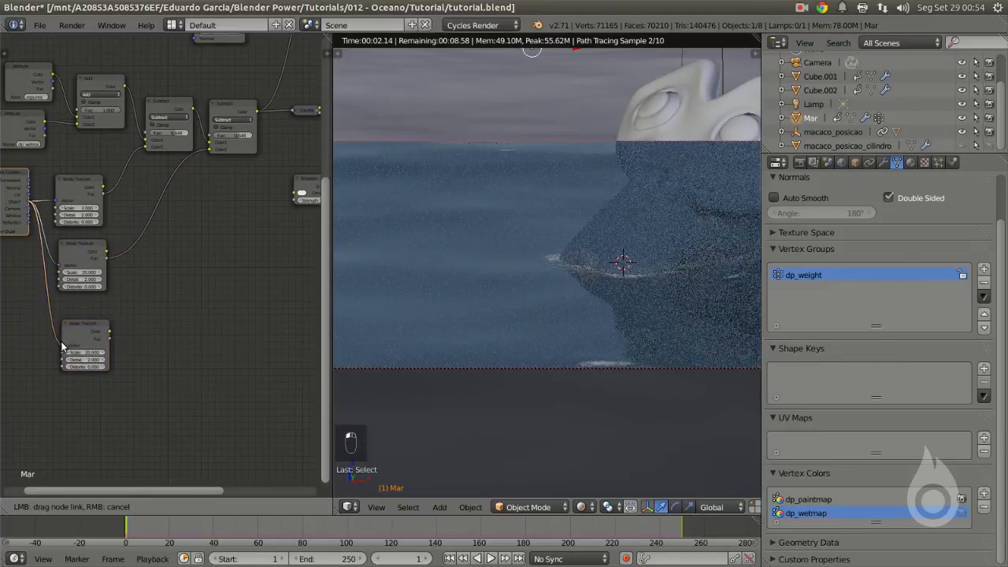
# Step: Preview the new noise on the ocean by linking its Fac through the Emission shader to the material's Surface output
pyautogui.moveTo(112, 333); pyautogui.dragTo(90, 345, button='middle')
pyautogui.moveTo(88, 344); pyautogui.dragTo(272, 207)
pyautogui.moveTo(252, 209); pyautogui.dragTo(117, 247, button='middle')
pyautogui.moveTo(188, 230); pyautogui.dragTo(266, 157)
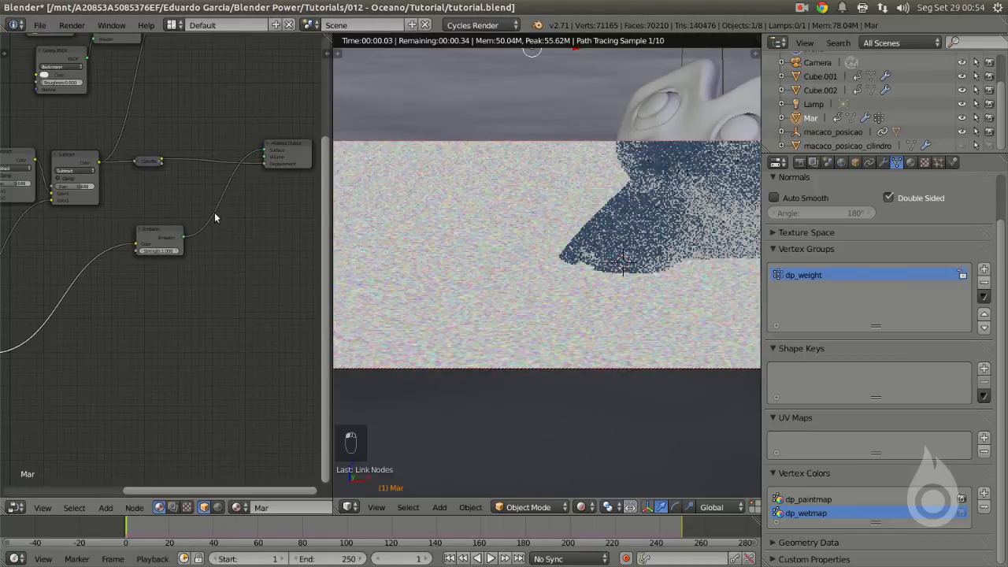
pyautogui.moveTo(187, 243); pyautogui.dragTo(343, 193, button='middle')
pyautogui.moveTo(142, 310); pyautogui.dragTo(60, 341, button='middle')
pyautogui.moveTo(60, 341); pyautogui.dragTo(207, 226)
pyautogui.moveTo(106, 324); pyautogui.dragTo(209, 261, button='middle')
# Step: Set the duplicated Noise Texture's Scale to 5
pyautogui.scroll(5, 209, 261)
pyautogui.click(124, 308)
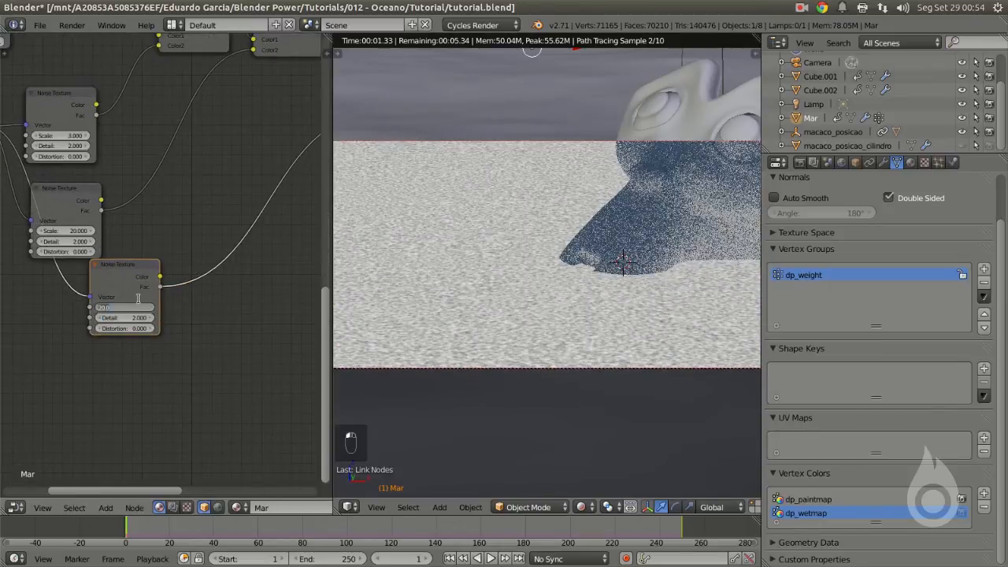
pyautogui.write('5')
pyautogui.press('Return')
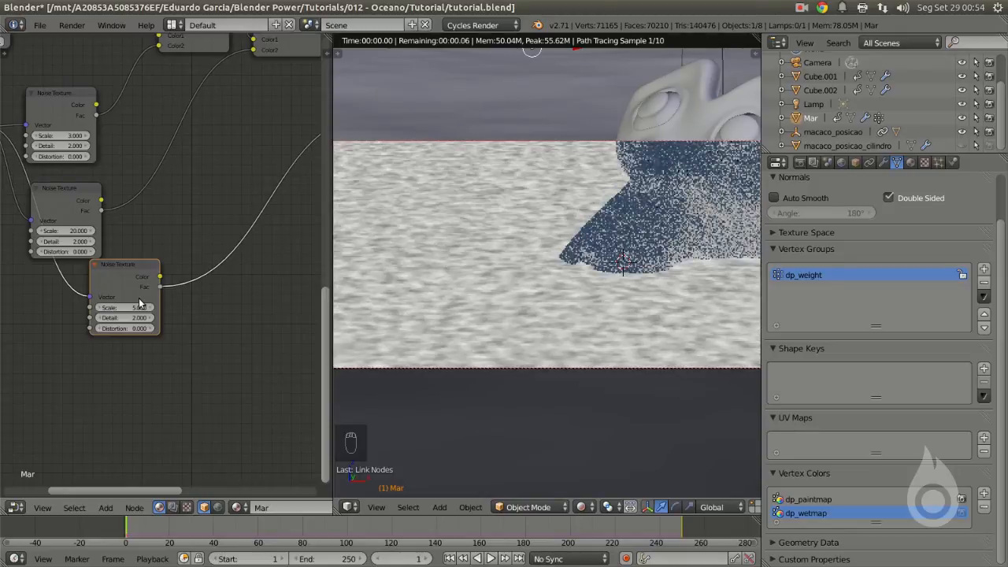
# Step: Cut the Emission node's links from the new Noise Texture and to the Material Output
pyautogui.scroll(-7, 167, 220)
pyautogui.moveTo(219, 185); pyautogui.dragTo(134, 238, button='middle')
pyautogui.scroll(4, 142, 237)
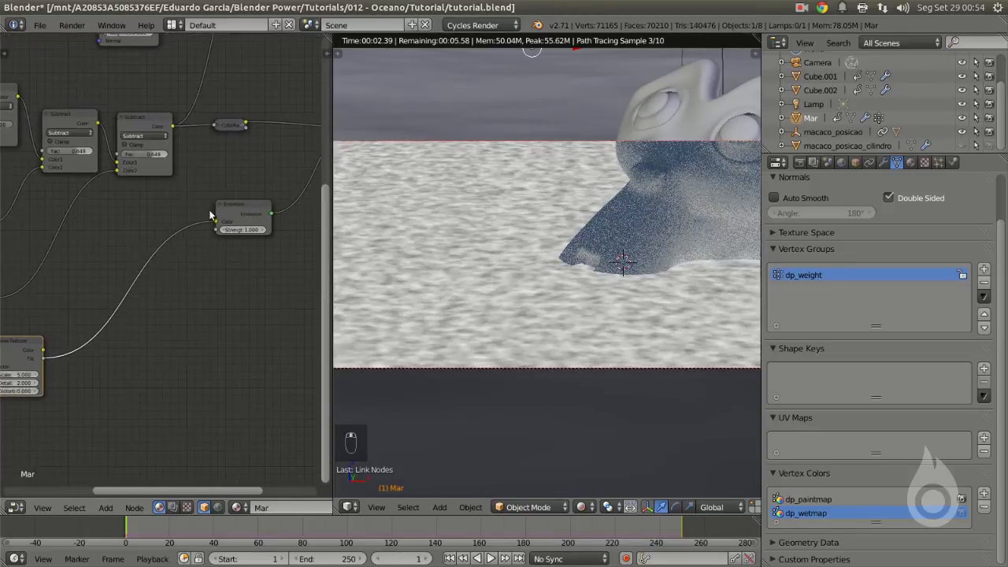
pyautogui.moveTo(213, 205); pyautogui.dragTo(128, 265, button='middle')
pyautogui.keyDown('ctrl'); pyautogui.moveTo(123, 264); pyautogui.dragTo(121, 301); pyautogui.keyUp('ctrl')
pyautogui.keyDown('ctrl'); pyautogui.moveTo(231, 208); pyautogui.dragTo(243, 262); pyautogui.keyUp('ctrl')
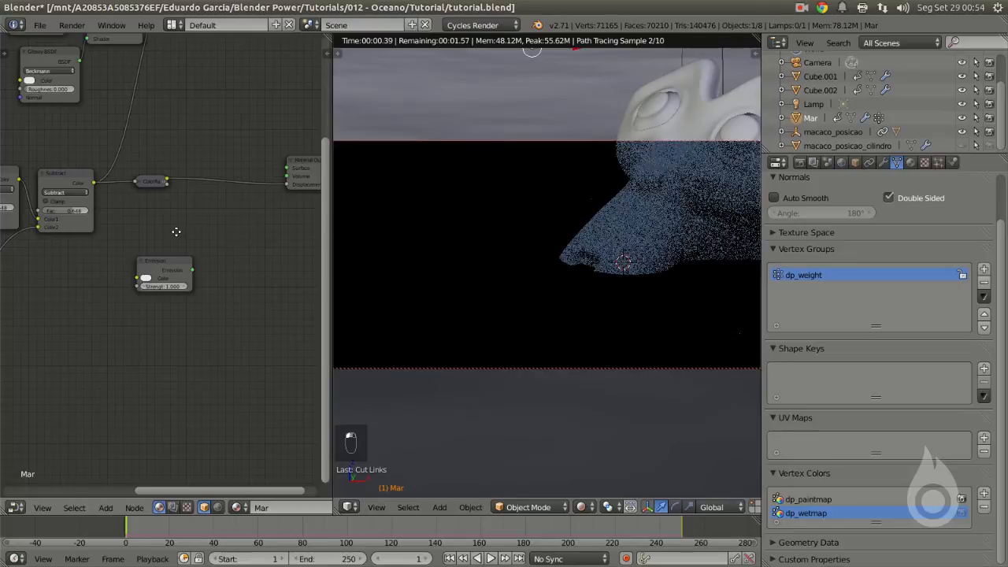
# Step: Duplicate the Add mix node and insert the copy between the ColorRamp and the Material Output's Displacement
pyautogui.moveTo(176, 232); pyautogui.dragTo(127, 371, button='middle')
pyautogui.moveTo(72, 322); pyautogui.dragTo(167, 261, button='middle')
pyautogui.scroll(3, 167, 261)
pyautogui.moveTo(63, 256); pyautogui.dragTo(227, 198, button='middle')
pyautogui.click(62, 219)
pyautogui.click(61, 166)
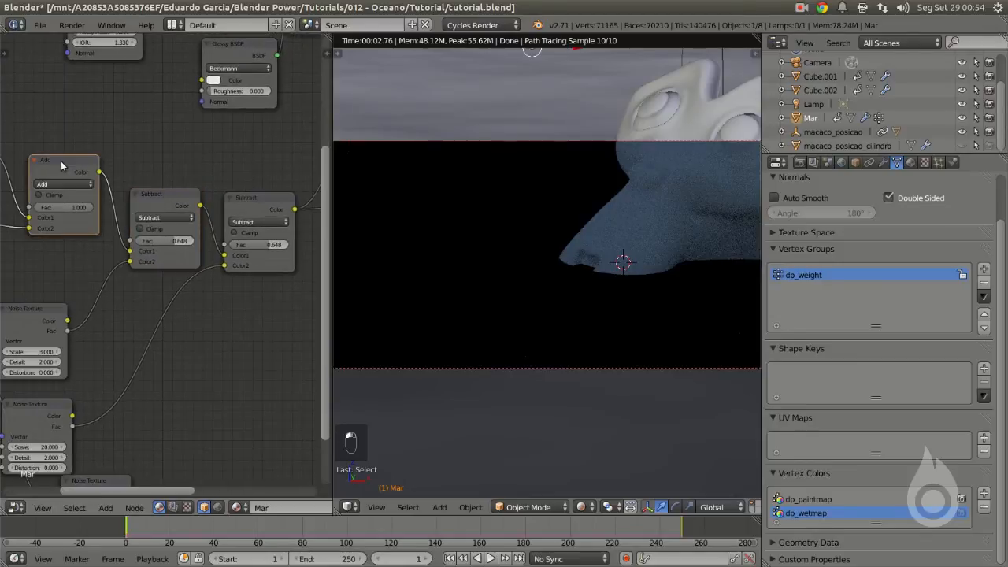
pyautogui.hotkey('shift', 'd')
pyautogui.press('g')
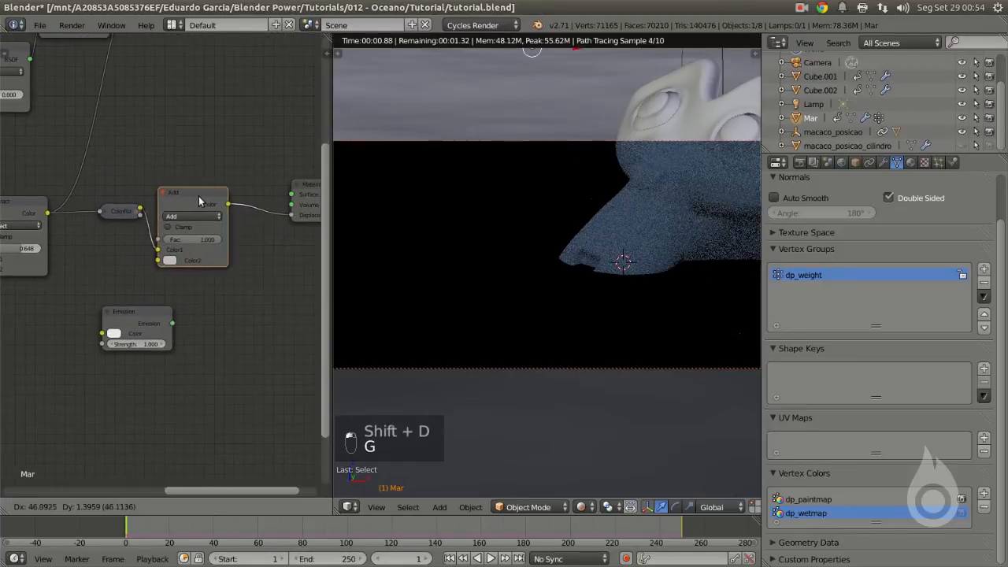
pyautogui.click(243, 214)
# Step: Link the new Noise Texture's Fac to the copied Add node's Color2 and reconnect the final Mix Shader to Surface
pyautogui.moveTo(44, 343); pyautogui.dragTo(194, 247, button='middle')
pyautogui.scroll(-1, 194, 247)
pyautogui.moveTo(83, 369)
pyautogui.mouseDown(button='middle')
pyautogui.moveTo(132, 347)
pyautogui.moveTo(90, 361)
pyautogui.mouseUp(button='middle')
pyautogui.scroll(-1, 132, 346)
pyautogui.moveTo(90, 360); pyautogui.dragTo(290, 196)
pyautogui.moveTo(292, 197); pyautogui.dragTo(137, 312, button='middle')
pyautogui.moveTo(128, 108); pyautogui.dragTo(175, 276)
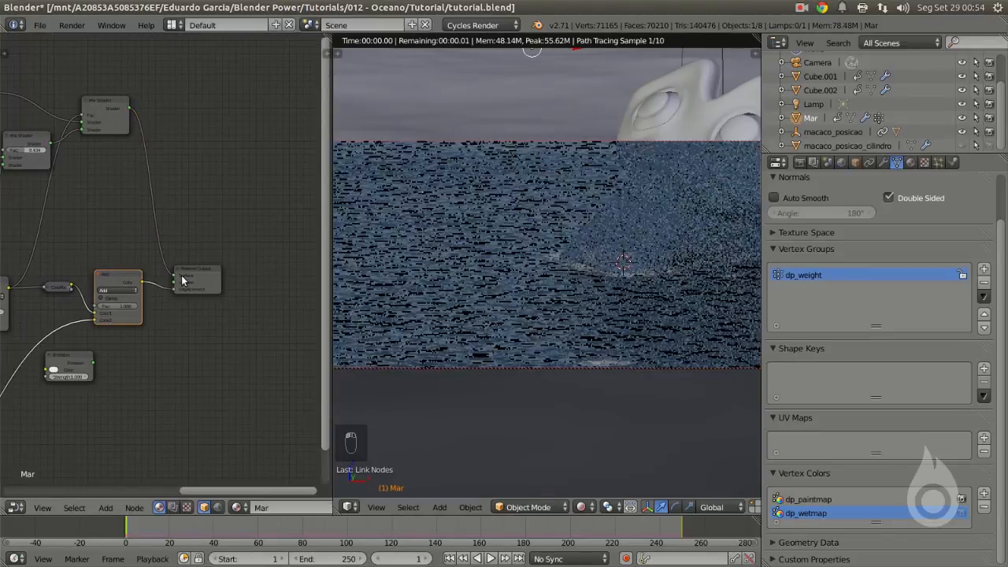
# Step: Lower the Fac of the Add node feeding Displacement to 0.180
pyautogui.scroll(6, 161, 322)
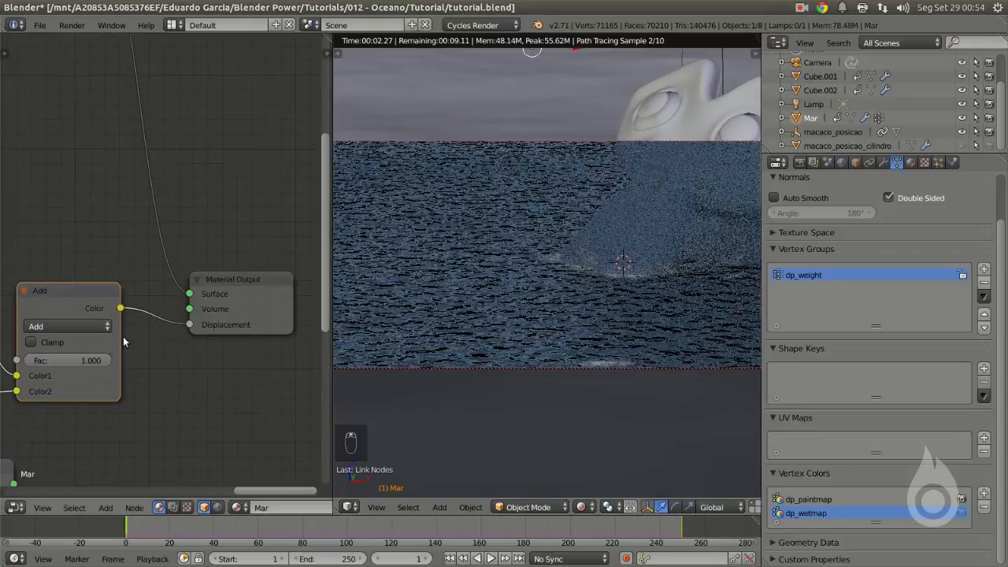
pyautogui.moveTo(168, 308); pyautogui.dragTo(120, 306)
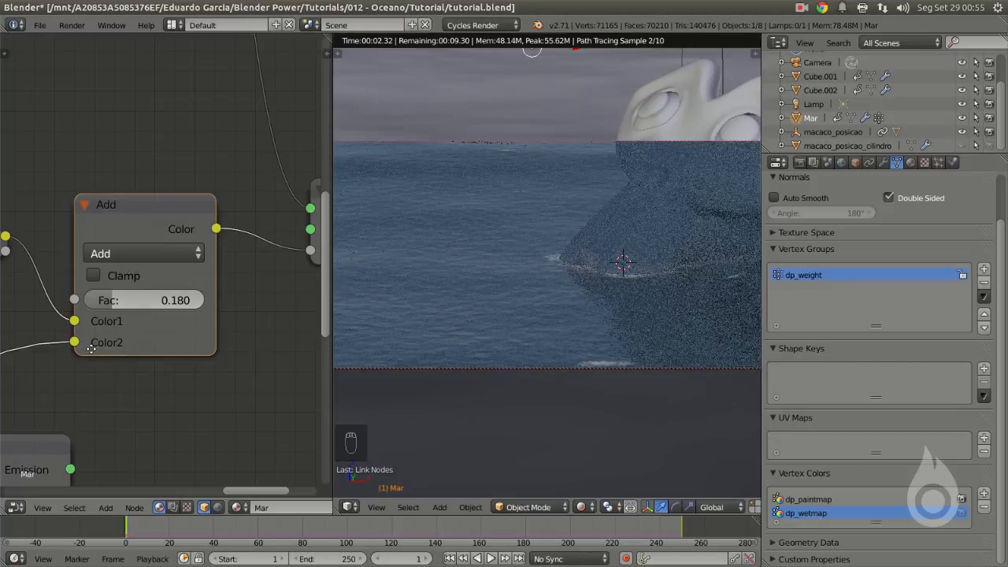
pyautogui.moveTo(90, 346); pyautogui.dragTo(105, 339, button='middle')
# Step: Set the Scale of the Noise Texture feeding the displacement Add node to 2
pyautogui.moveTo(251, 381); pyautogui.dragTo(395, 303, button='middle')
pyautogui.moveTo(43, 218); pyautogui.dragTo(261, 36, button='middle')
pyautogui.moveTo(55, 421); pyautogui.dragTo(275, 162, button='middle')
pyautogui.click(152, 259)
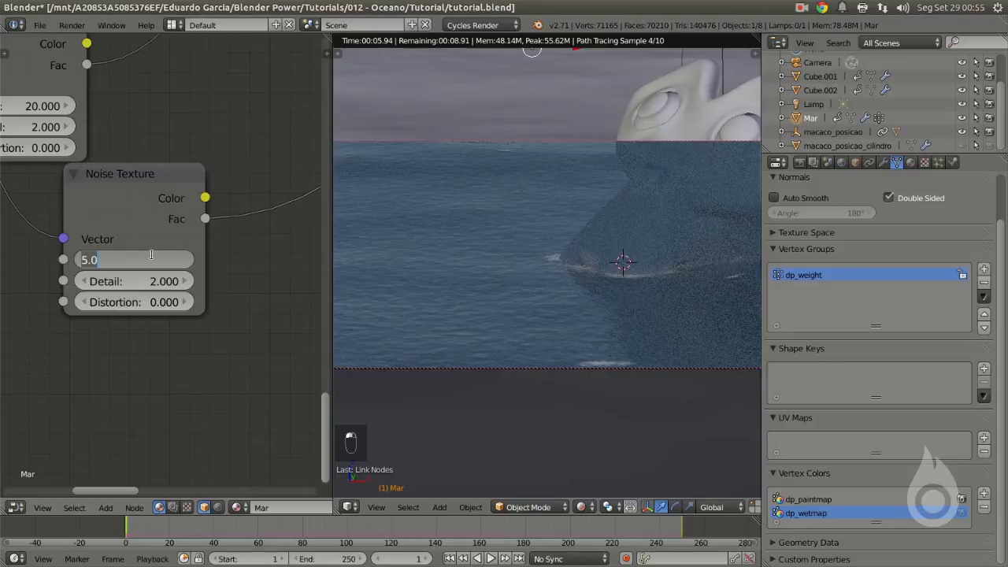
pyautogui.write('2')
pyautogui.press('Return')
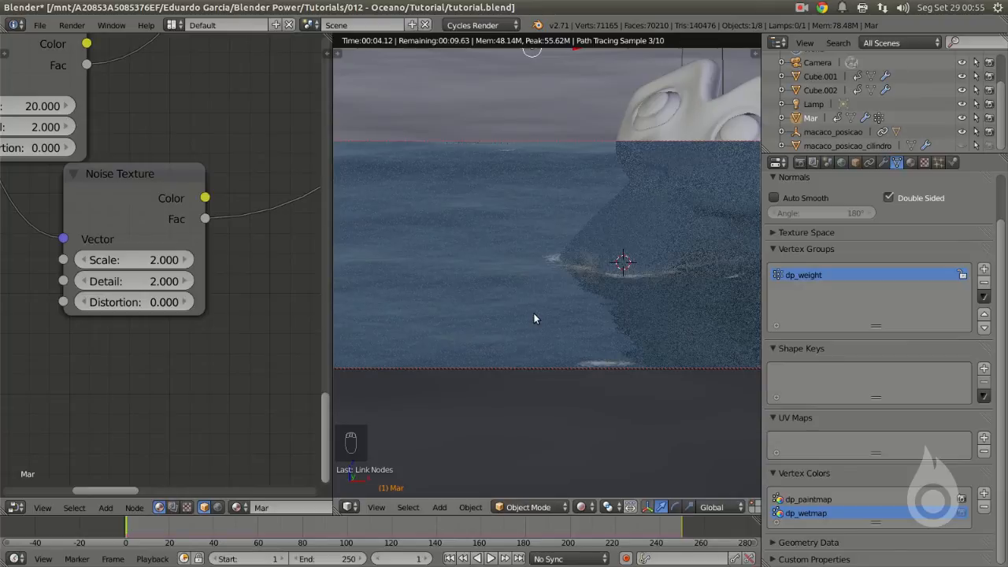
# Step: Inspect the whole rendered ocean from outside the camera, then return to solid shading and save the file
pyautogui.scroll(-12, 519, 242)
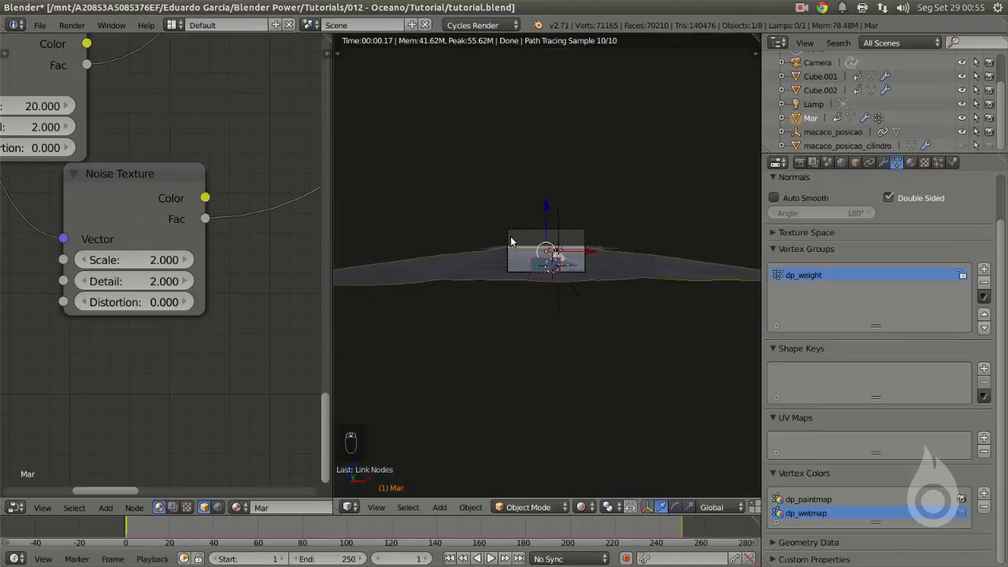
pyautogui.moveTo(559, 260); pyautogui.dragTo(560, 275, button='middle')
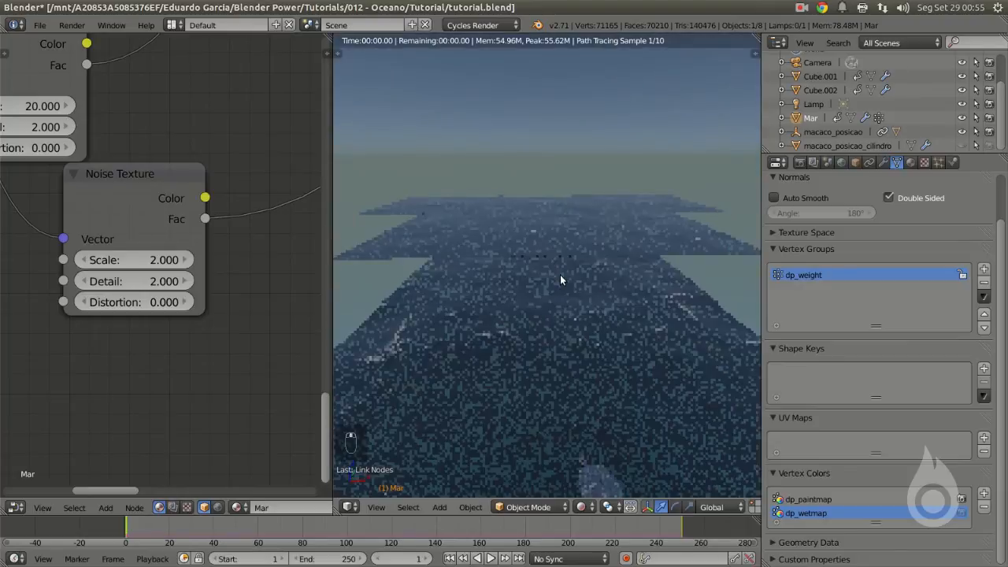
pyautogui.scroll(-2, 560, 275)
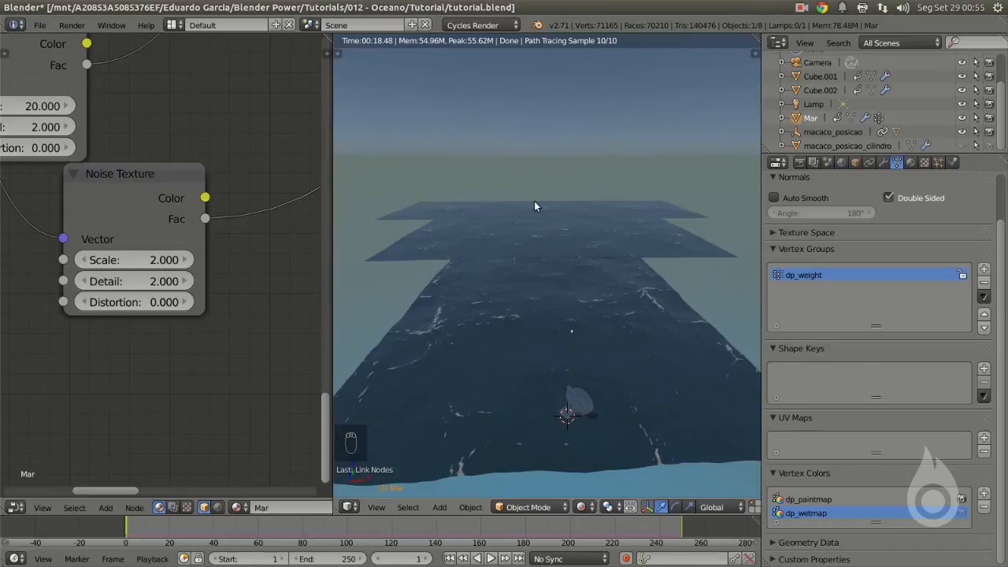
pyautogui.hotkey('shift', 'z')
pyautogui.hotkey('ctrl', 's')
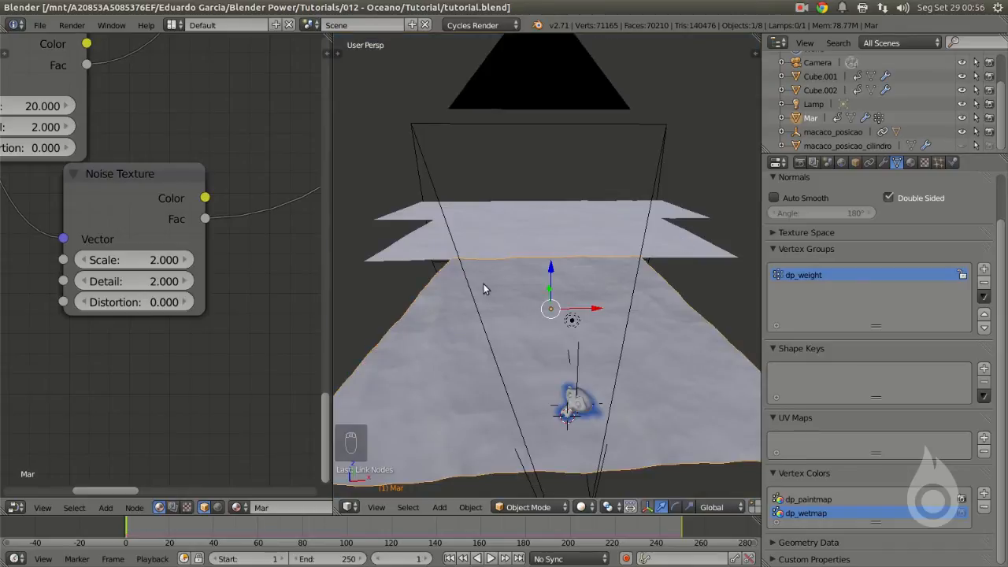
# Step: Add a cylinder mesh at the 3D cursor with its Cap Fill Type set to Nothing
pyautogui.hotkey('shift', 'a')
pyautogui.moveTo(486, 287)
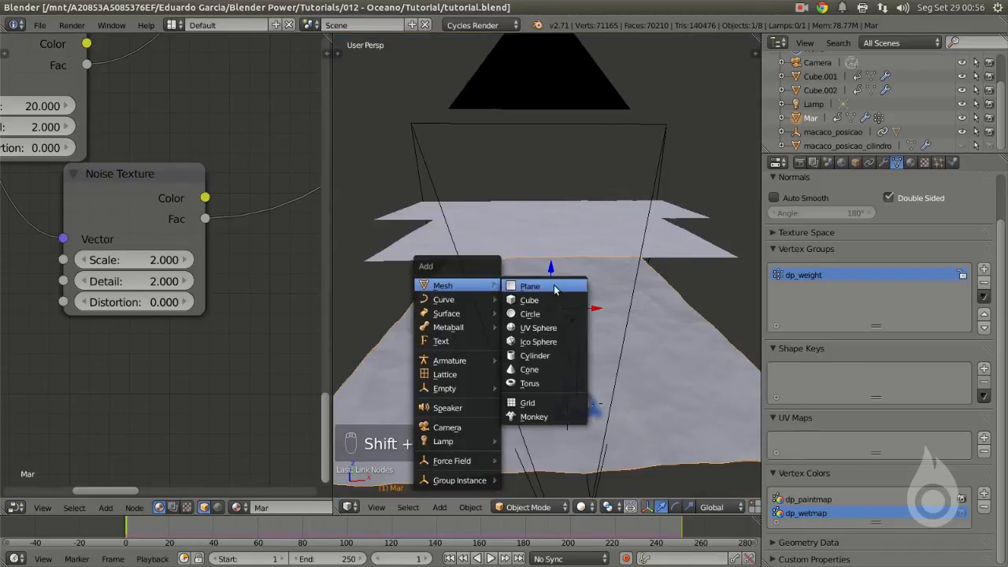
pyautogui.click(552, 356)
pyautogui.scroll(-3, 563, 393)
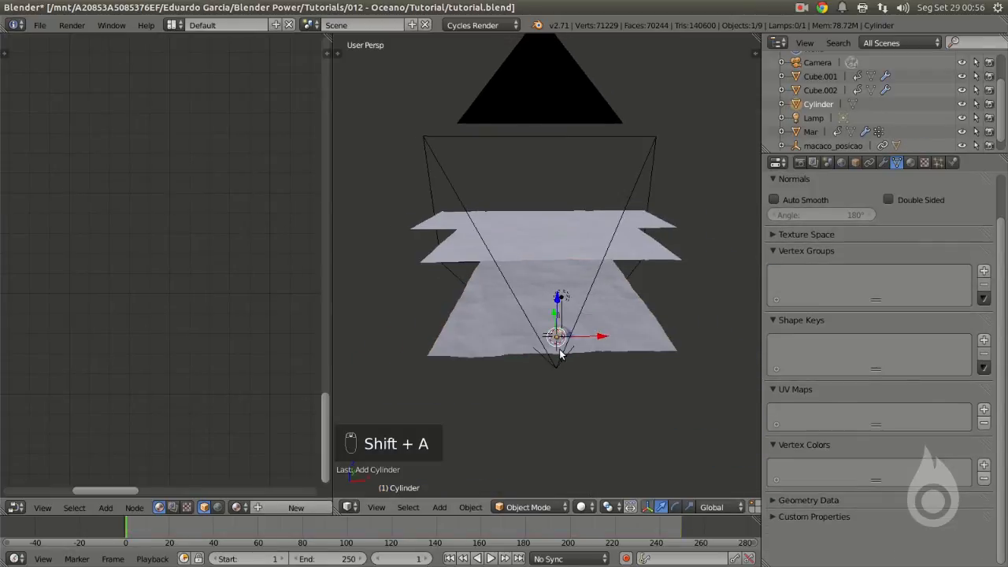
pyautogui.press('t')
pyautogui.scroll(-2, 381, 408)
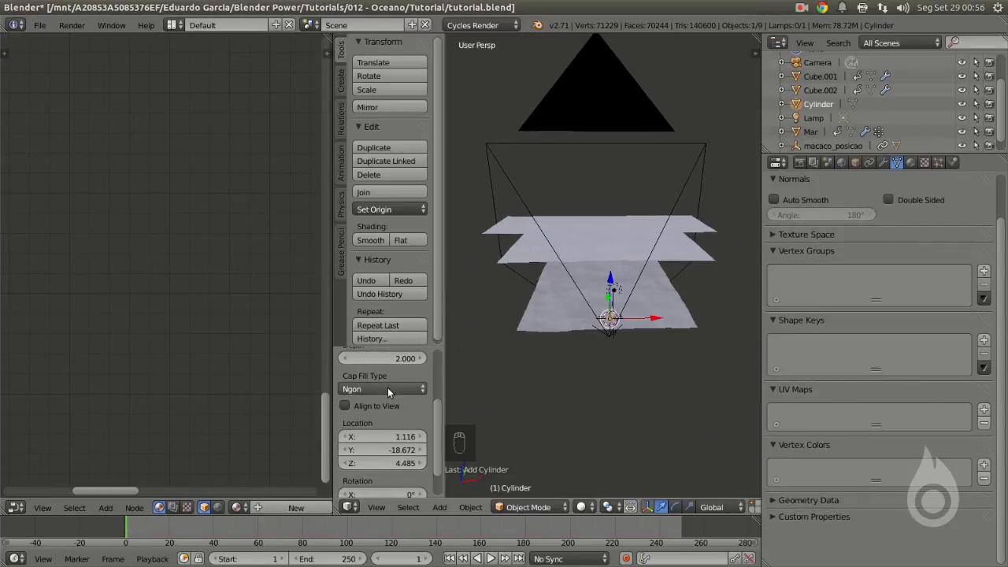
pyautogui.click(386, 389)
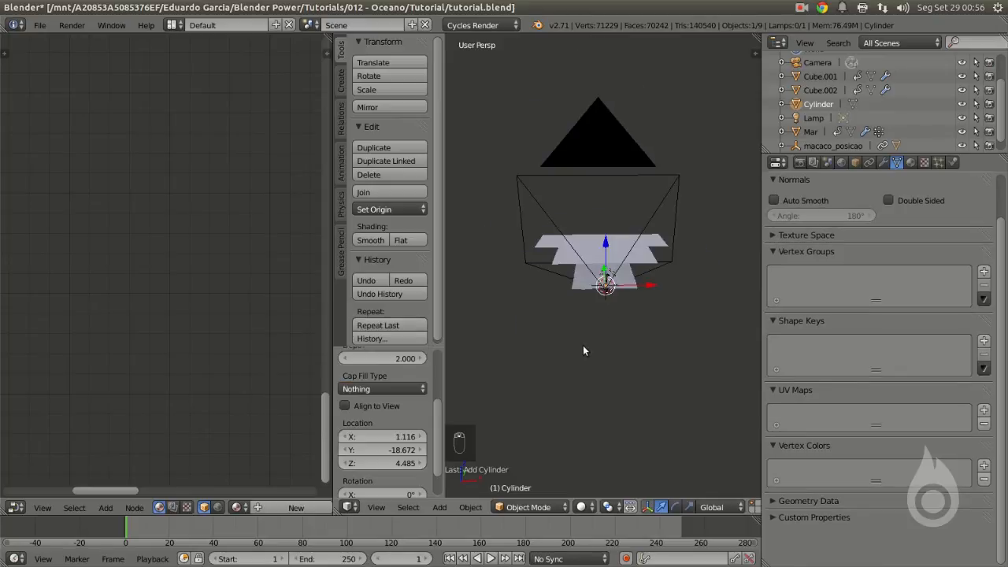
# Step: Scale the cylinder up until it encloses the ocean planes, and flatten it along Z into a low ring
pyautogui.press('s')
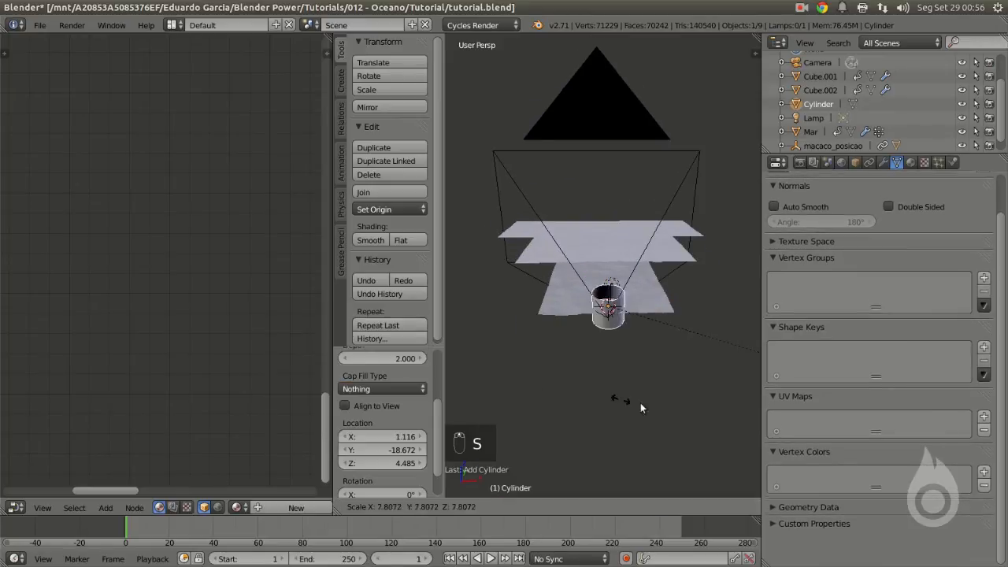
pyautogui.click(543, 422)
pyautogui.scroll(-3, 587, 354)
pyautogui.press('s')
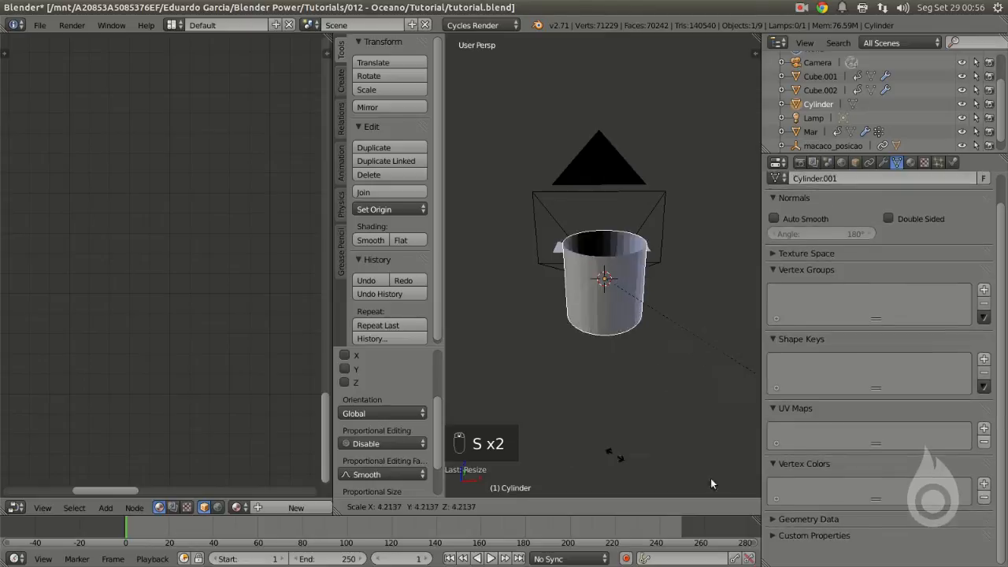
pyautogui.click(630, 118)
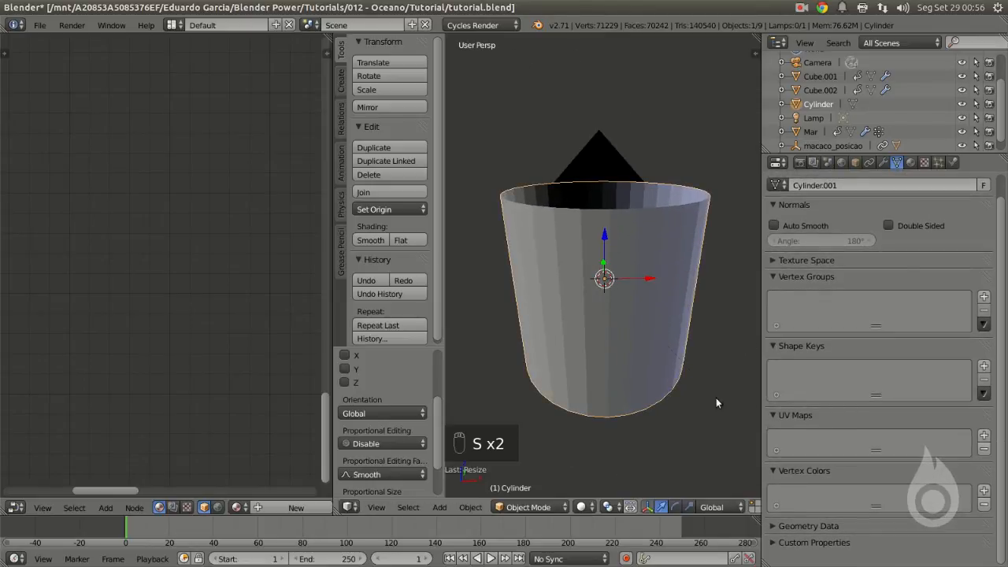
pyautogui.press('s')
pyautogui.press('z')
pyautogui.click(637, 339)
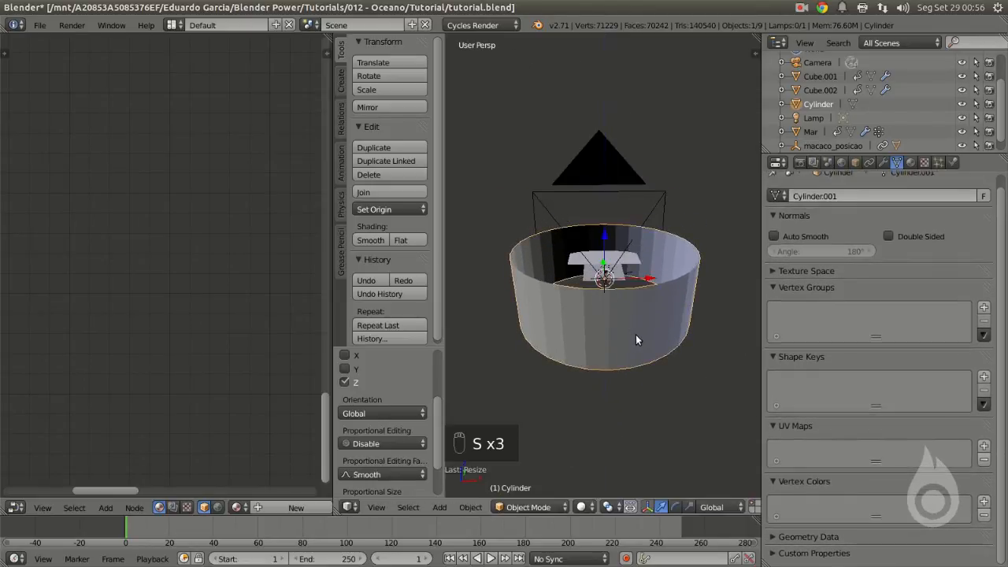
# Step: Widen the 3D view, centre the cylinder around the ocean planes along Y and enlarge it by about 1.33
pyautogui.moveTo(333, 317); pyautogui.dragTo(61, 315)
pyautogui.moveTo(360, 295); pyautogui.dragTo(442, 353, button='middle')
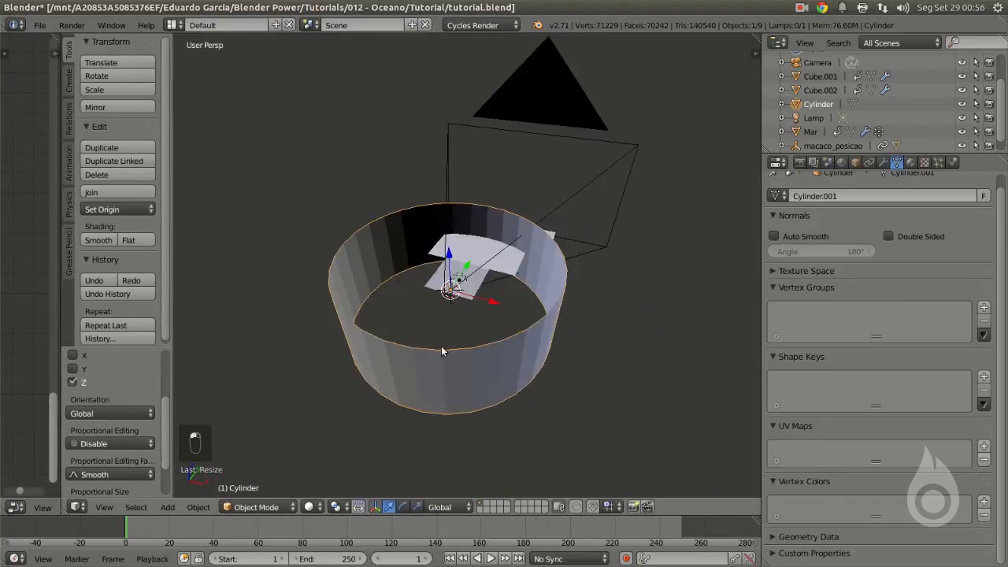
pyautogui.scroll(5, 383, 363)
pyautogui.moveTo(430, 285); pyautogui.dragTo(521, 255)
pyautogui.moveTo(521, 255); pyautogui.dragTo(475, 281, button='middle')
pyautogui.scroll(-4, 464, 277)
pyautogui.moveTo(508, 266); pyautogui.dragTo(542, 273)
pyautogui.press('s')
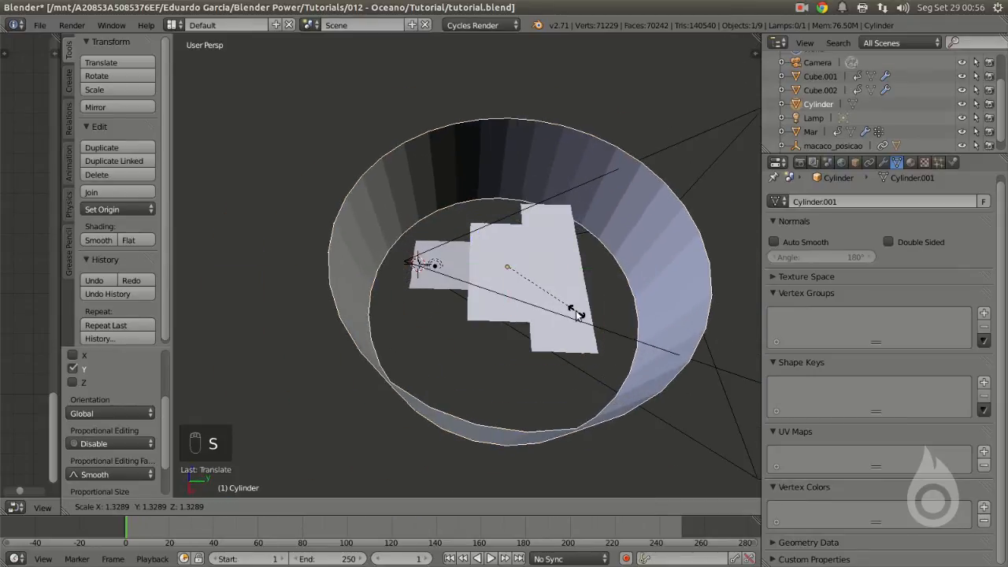
pyautogui.click(583, 306)
# Step: Apply Shade Smooth to the cylinder
pyautogui.moveTo(583, 306); pyautogui.dragTo(610, 281, button='middle')
pyautogui.press('space')
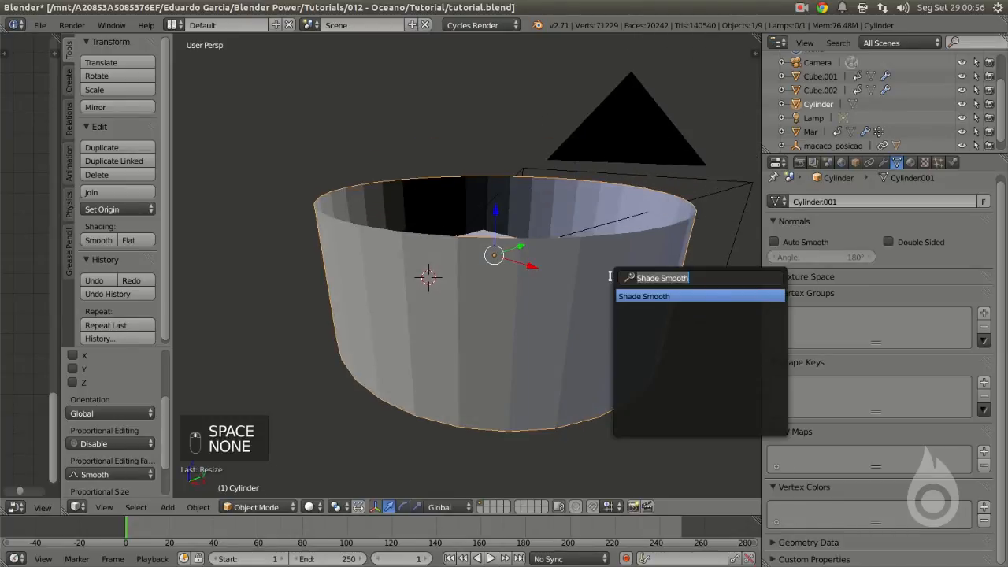
pyautogui.press('Return')
pyautogui.moveTo(573, 272); pyautogui.dragTo(536, 268, button='middle')
# Step: Mark one vertical edge on the cylinder's near side as a seam in Edit Mode and clear the selection
pyautogui.press('Tab')
pyautogui.moveTo(438, 258); pyautogui.dragTo(414, 271, button='middle')
pyautogui.rightClick(393, 249)
pyautogui.keyDown('shift'); pyautogui.rightClick(417, 418); pyautogui.keyUp('shift')
pyautogui.hotkey('ctrl', 'e')
pyautogui.click(414, 271)
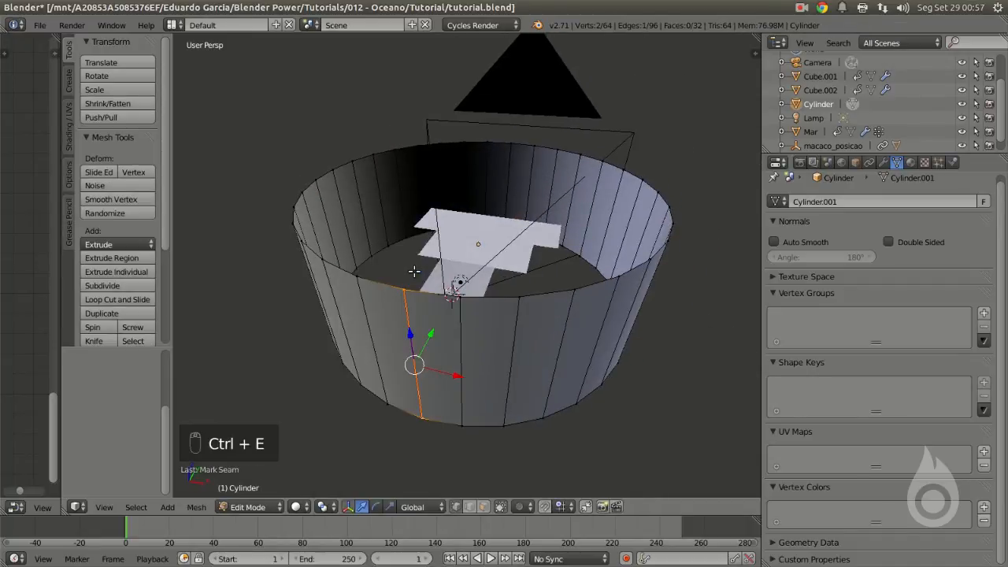
pyautogui.press('a')
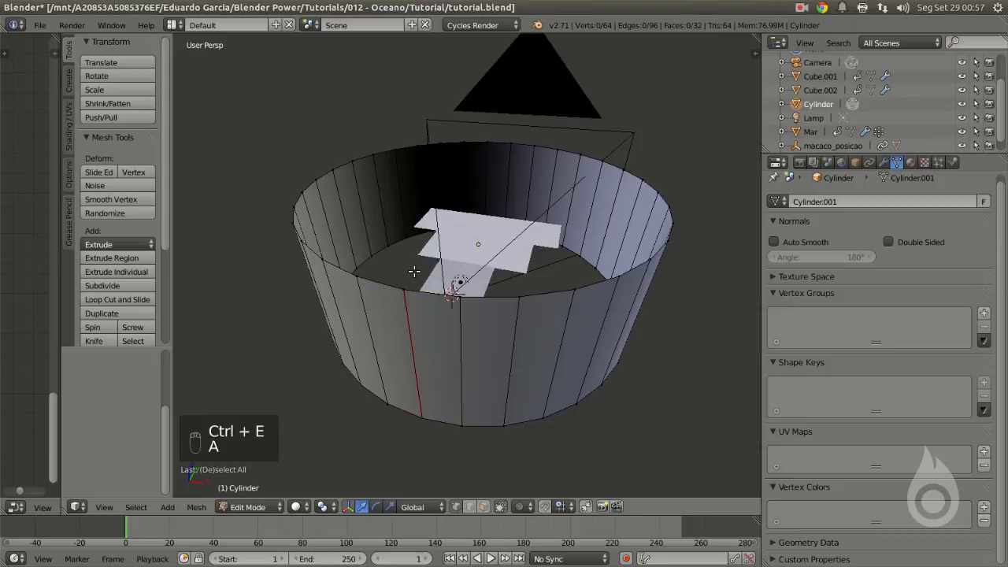
# Step: Unwrap the whole cylinder mesh along its marked seam
pyautogui.press('a')
pyautogui.press('u')
pyautogui.click(415, 271)
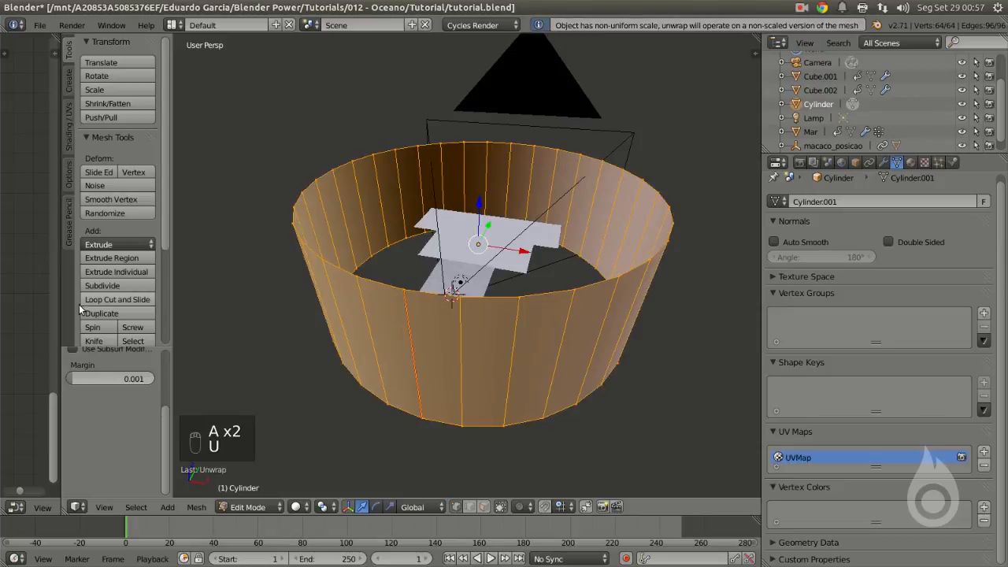
pyautogui.moveTo(100, 306); pyautogui.dragTo(156, 307)
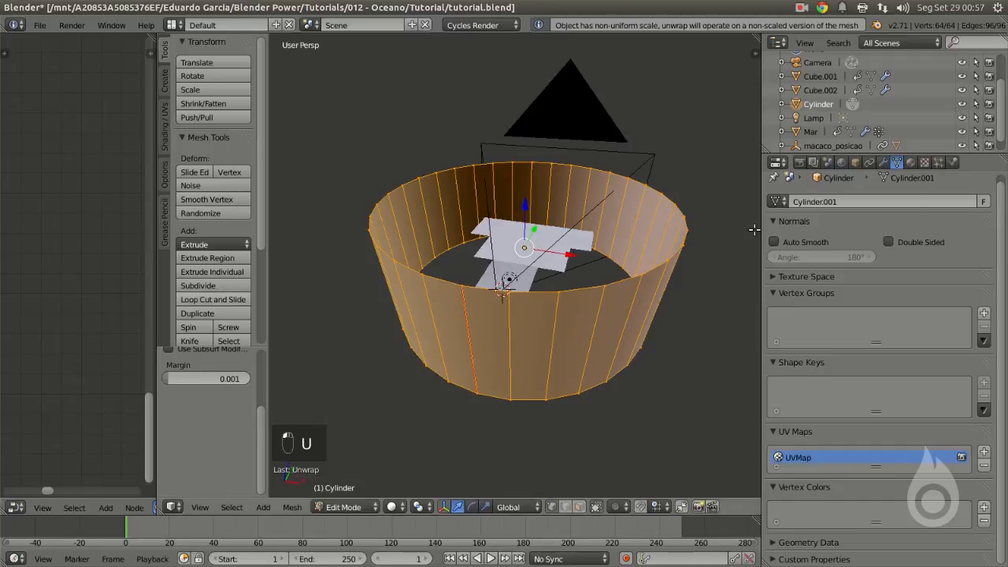
# Step: Add a new material to the cylinder and name it horizonte
pyautogui.click(911, 162)
pyautogui.click(856, 270)
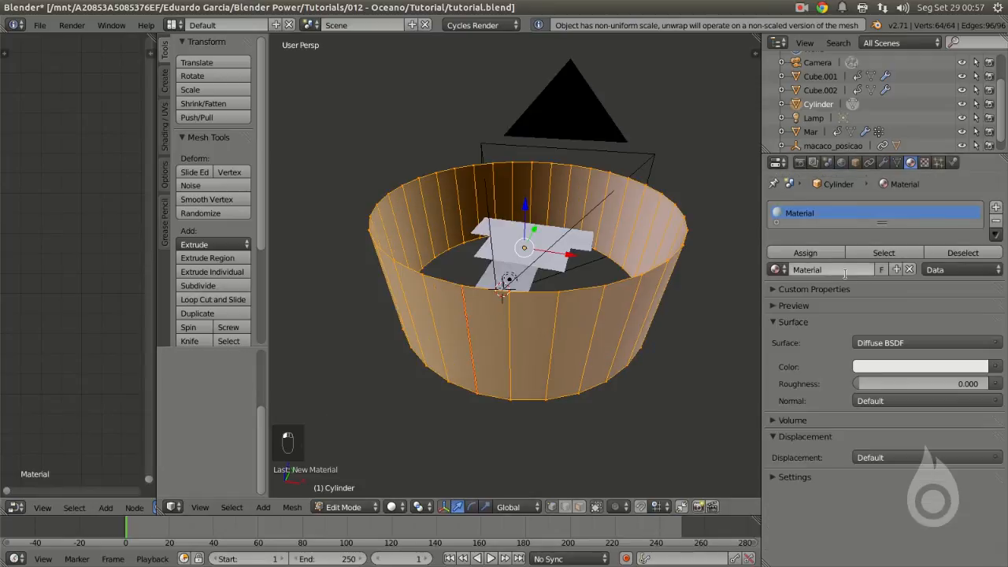
pyautogui.click(845, 271)
pyautogui.write('haz')
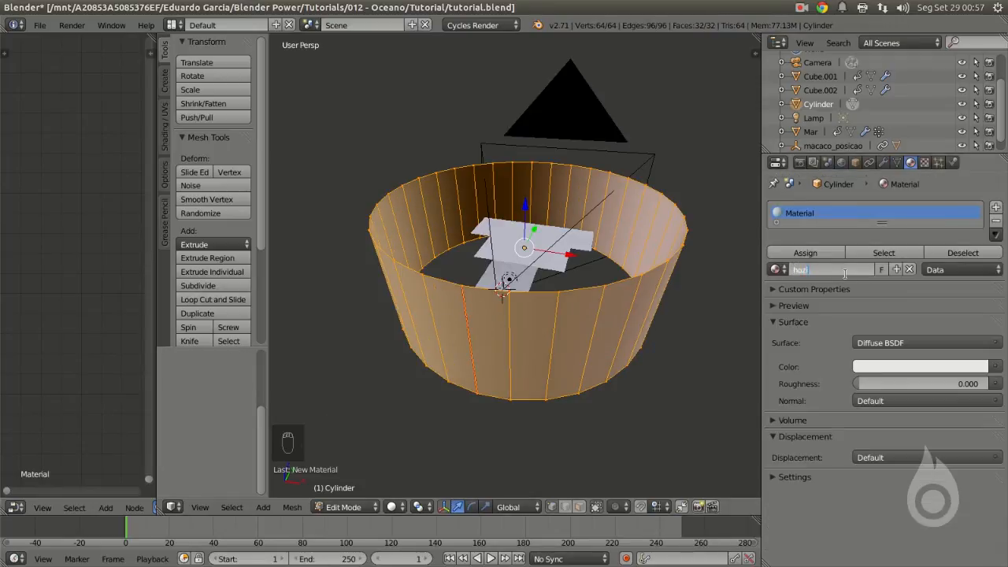
pyautogui.press('BackSpace')
pyautogui.write('izonte')
pyautogui.press('Return')
# Step: Set the horizonte material's surface to Emission and use an Image Texture for its color
pyautogui.click(912, 344)
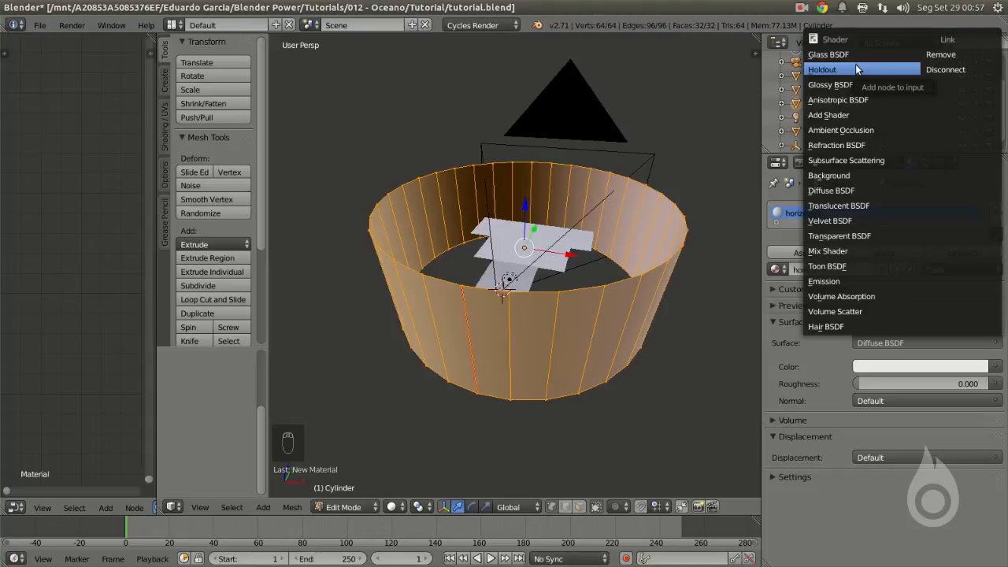
pyautogui.click(836, 281)
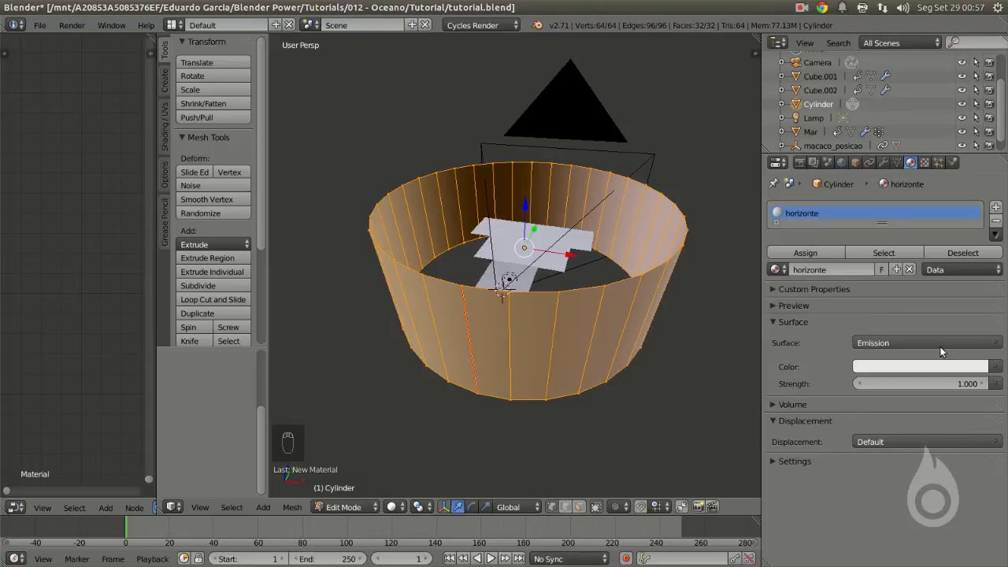
pyautogui.click(999, 367)
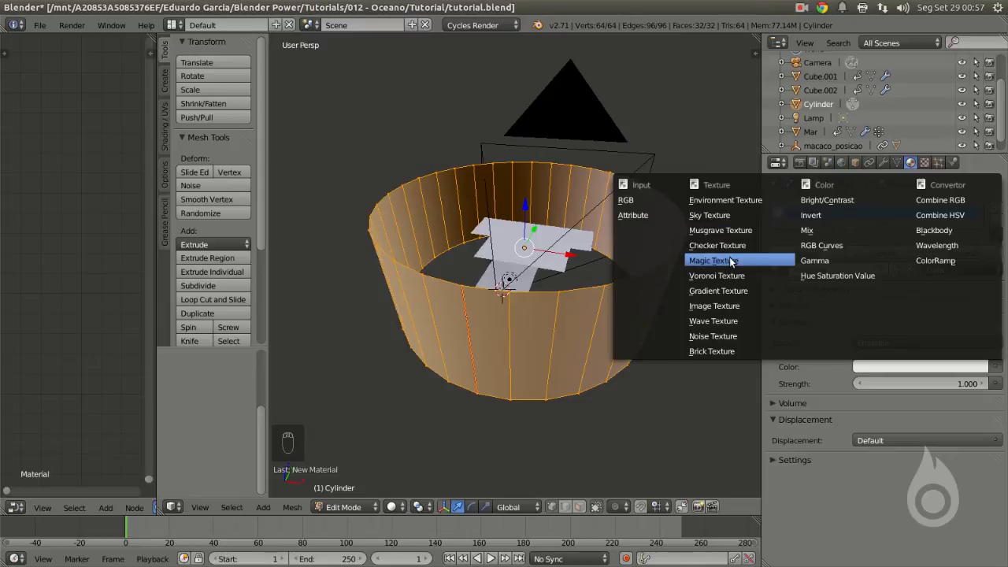
pyautogui.click(726, 306)
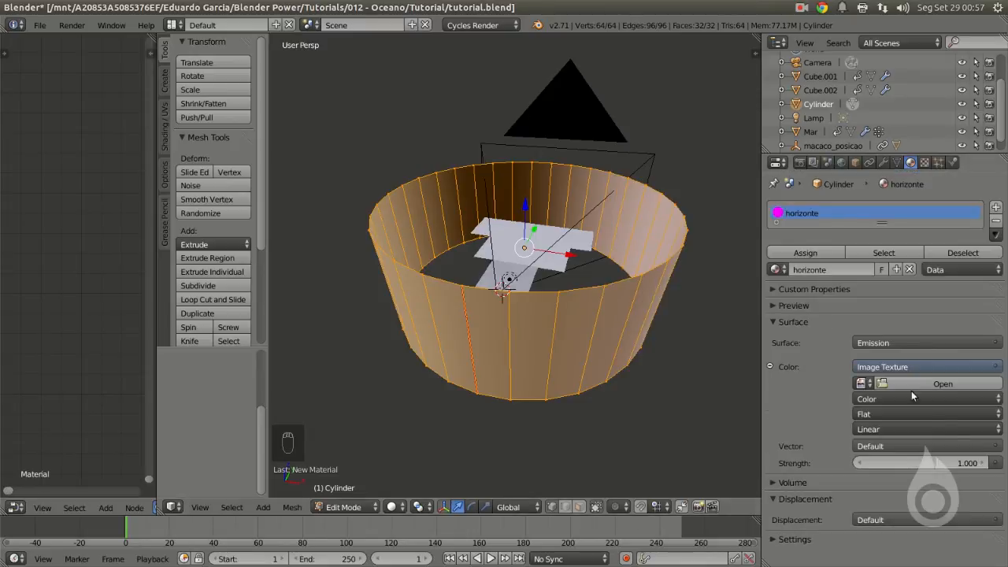
# Step: Load CGSkies_0346_free.jpg from the project's Textures folder into the image texture
pyautogui.click(936, 384)
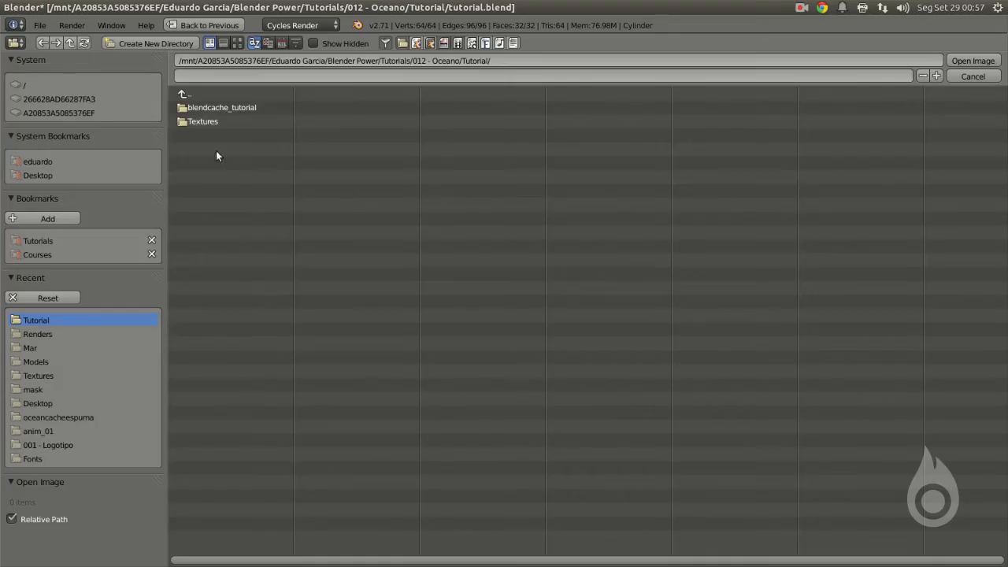
pyautogui.click(201, 120)
pyautogui.click(233, 108)
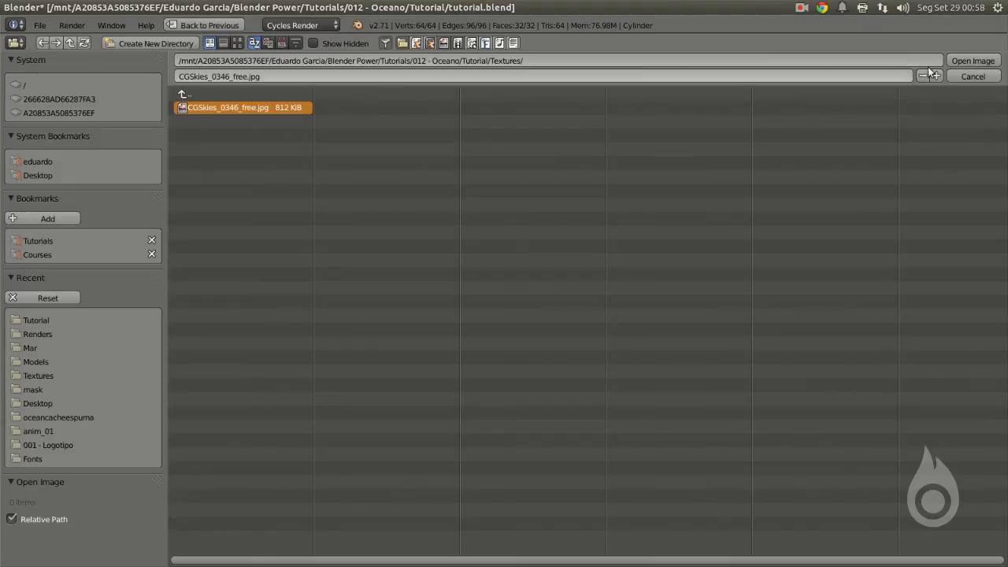
pyautogui.click(971, 63)
# Step: Turn the node editor area into a wider UV/Image Editor showing CGSkies_0346_free.jpg behind the cylinder's UVs
pyautogui.moveTo(562, 213)
pyautogui.mouseDown(button='middle')
pyautogui.moveTo(564, 254)
pyautogui.moveTo(563, 214)
pyautogui.mouseUp(button='middle')
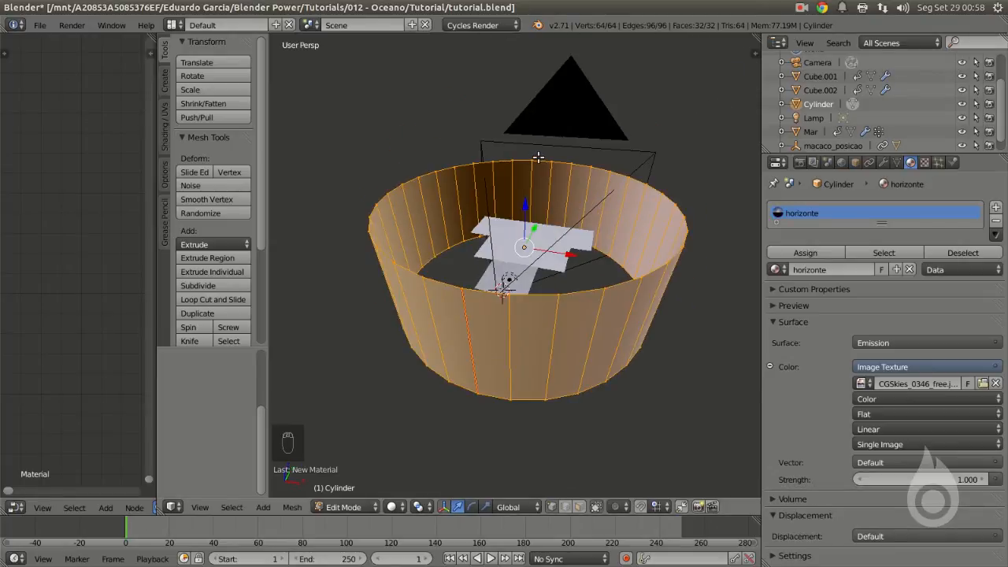
pyautogui.moveTo(156, 246); pyautogui.dragTo(232, 253)
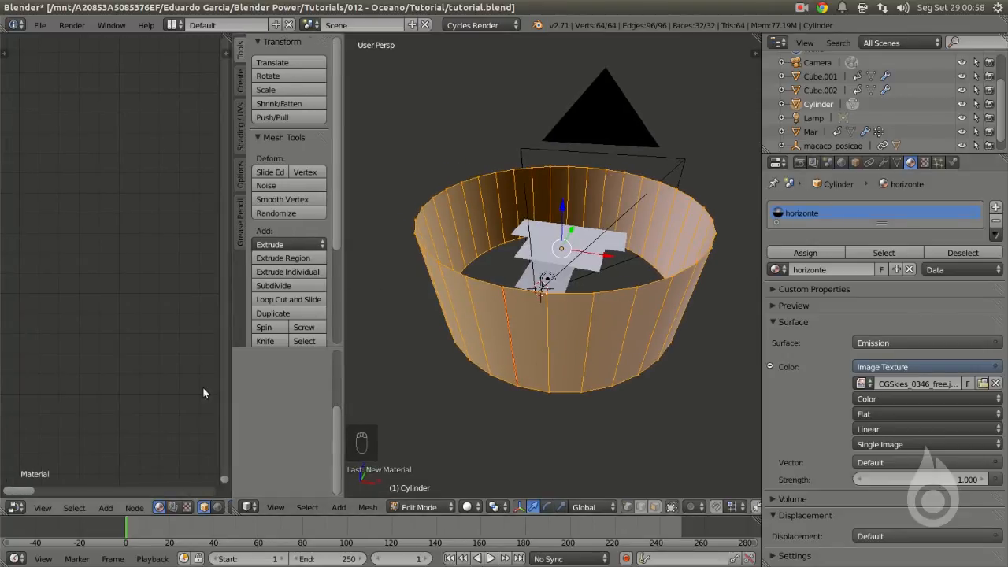
pyautogui.click(14, 508)
pyautogui.click(37, 402)
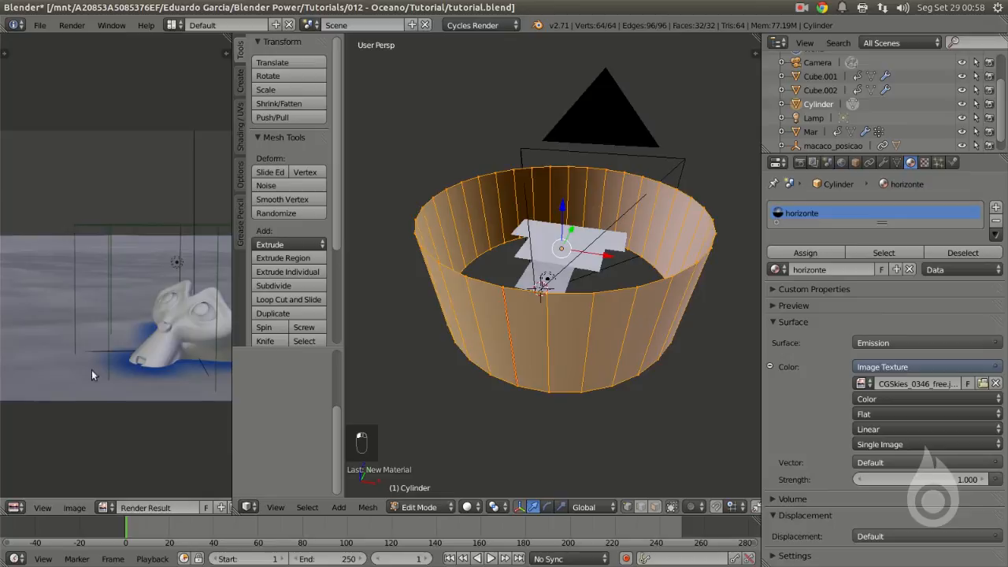
pyautogui.click(103, 509)
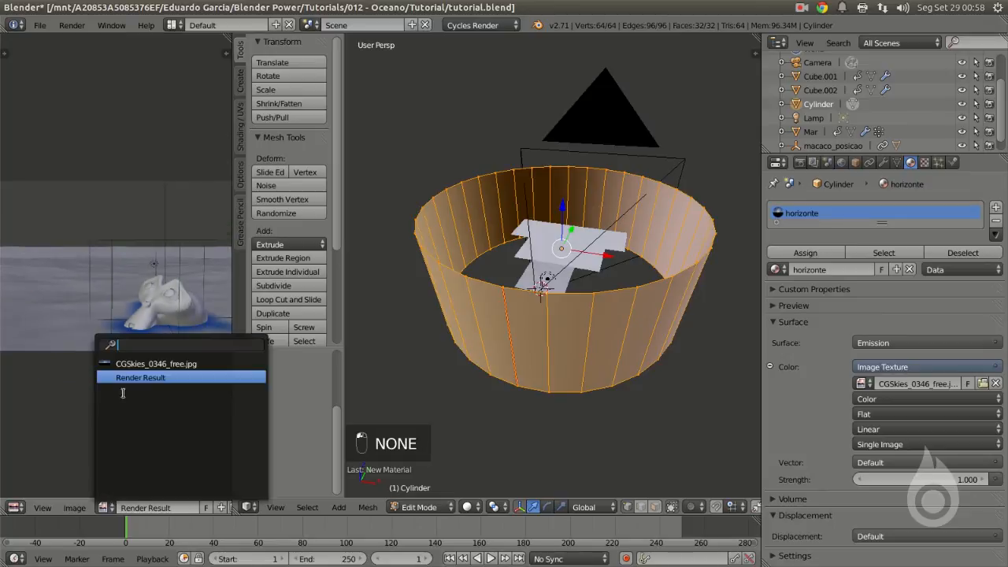
pyautogui.click(135, 364)
pyautogui.press('Tab')
pyautogui.press('Tab')
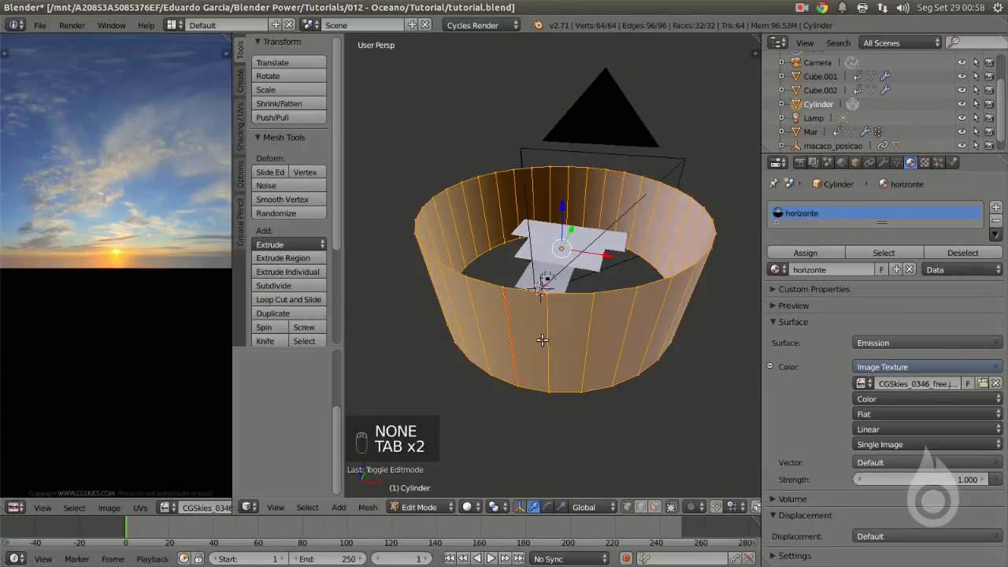
pyautogui.scroll(-7, 141, 288)
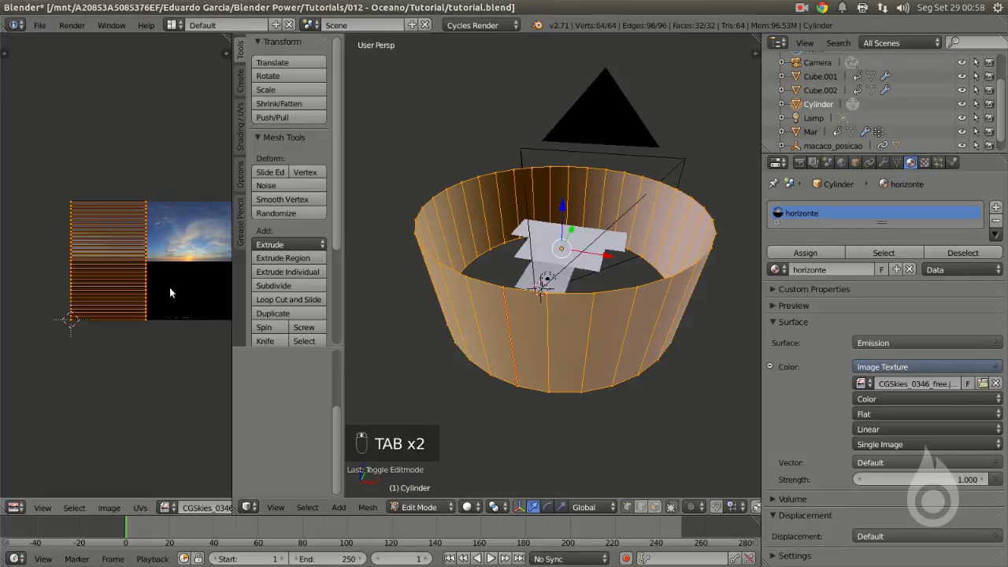
# Step: Maximize the UV editor and rotate the cylinder's UV layout by 90 degrees
pyautogui.hotkey('ctrl', 'Up')
pyautogui.scroll(4, 335, 266)
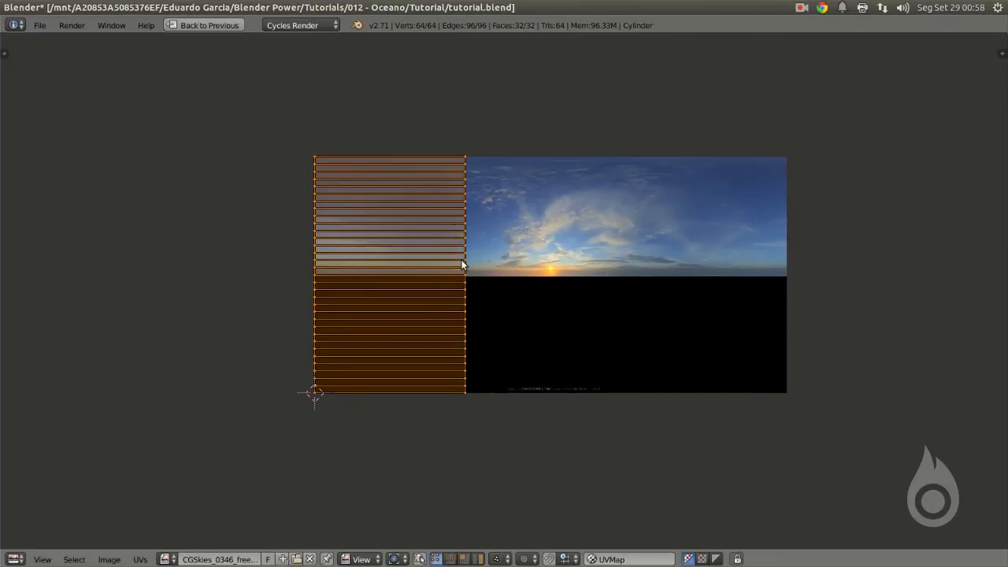
pyautogui.write('r90')
pyautogui.press('Return')
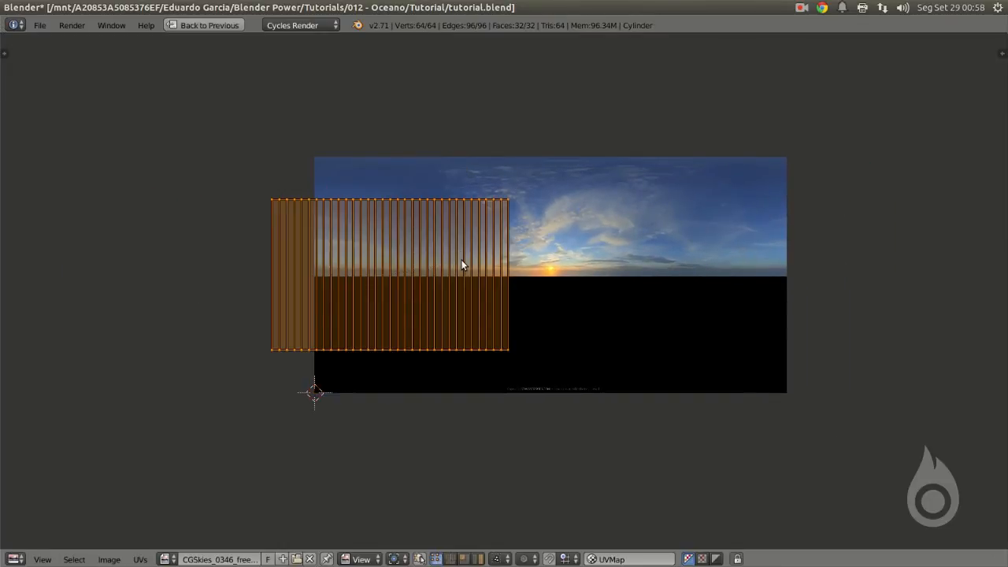
# Step: Move and scale the UV layout until its height spans the sky part of the image, above the black area
pyautogui.moveTo(444, 292); pyautogui.dragTo(342, 304, button='middle')
pyautogui.press('g')
pyautogui.click(489, 260)
pyautogui.press('s')
pyautogui.click(519, 292)
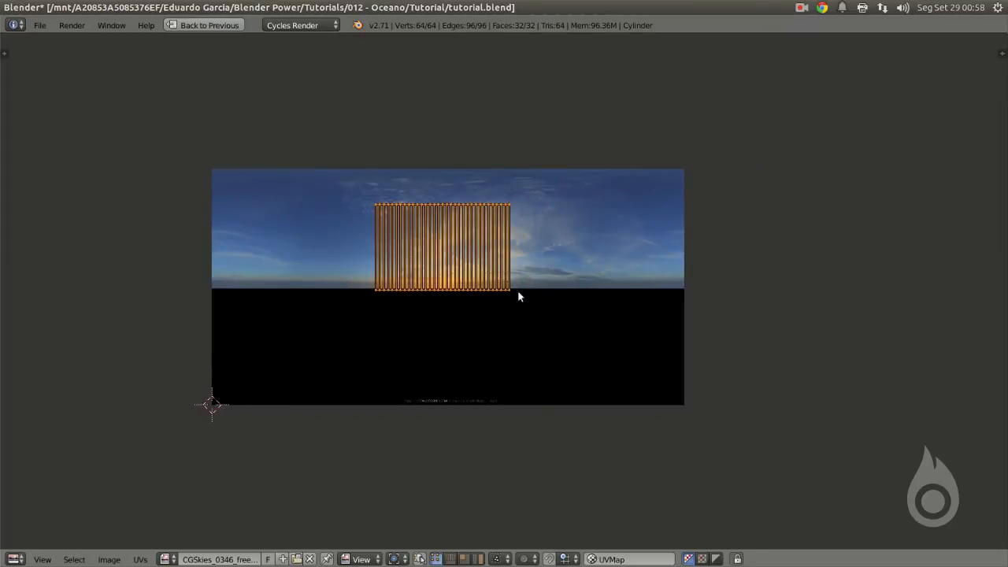
pyautogui.press('g')
pyautogui.click(520, 269)
pyautogui.press('s')
pyautogui.click(576, 286)
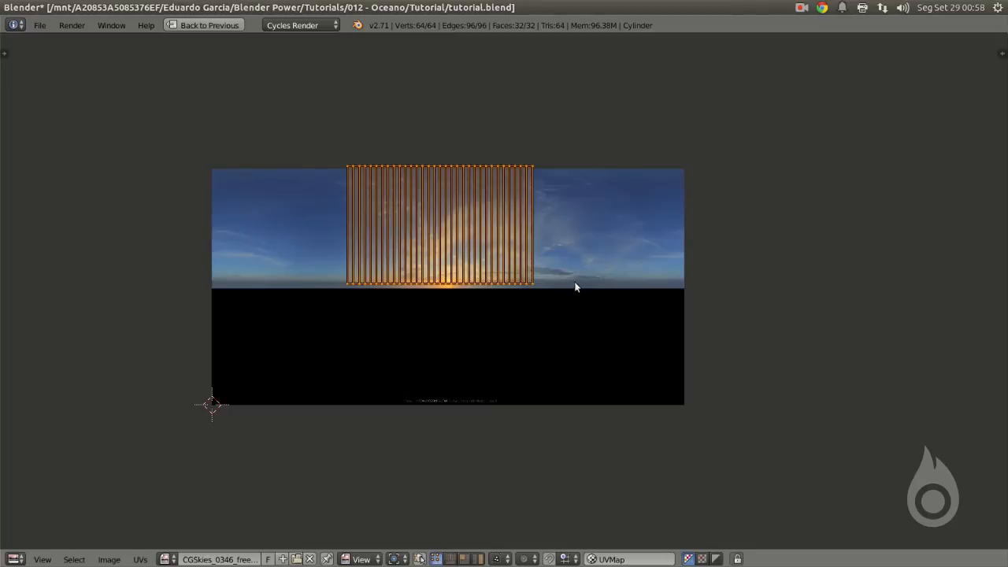
# Step: Align the UV layout with the image's horizon and stretch it along X by about 2.43
pyautogui.scroll(4, 537, 296)
pyautogui.scroll(-2, 562, 326)
pyautogui.press('g')
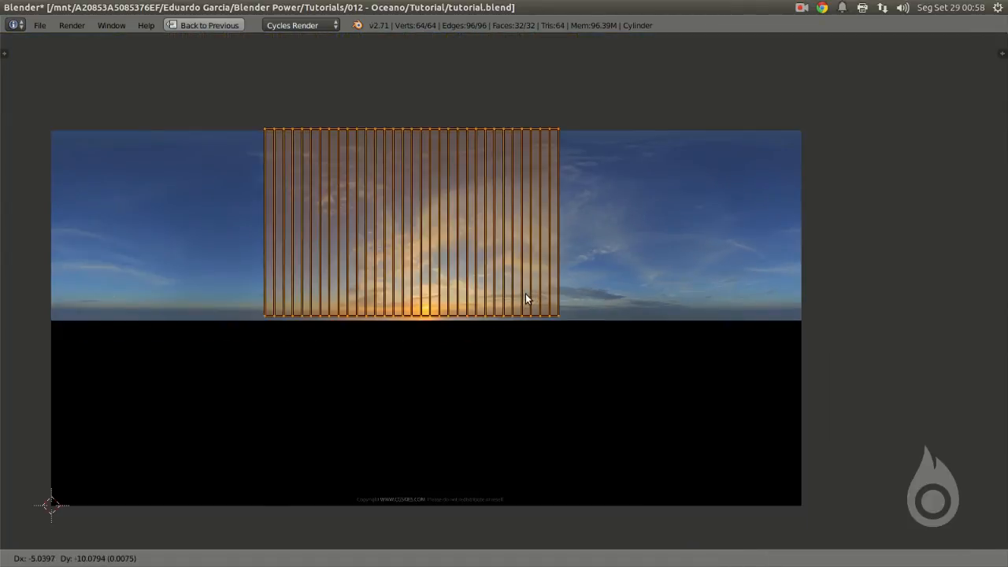
pyautogui.click(525, 303)
pyautogui.press('s')
pyautogui.press('x')
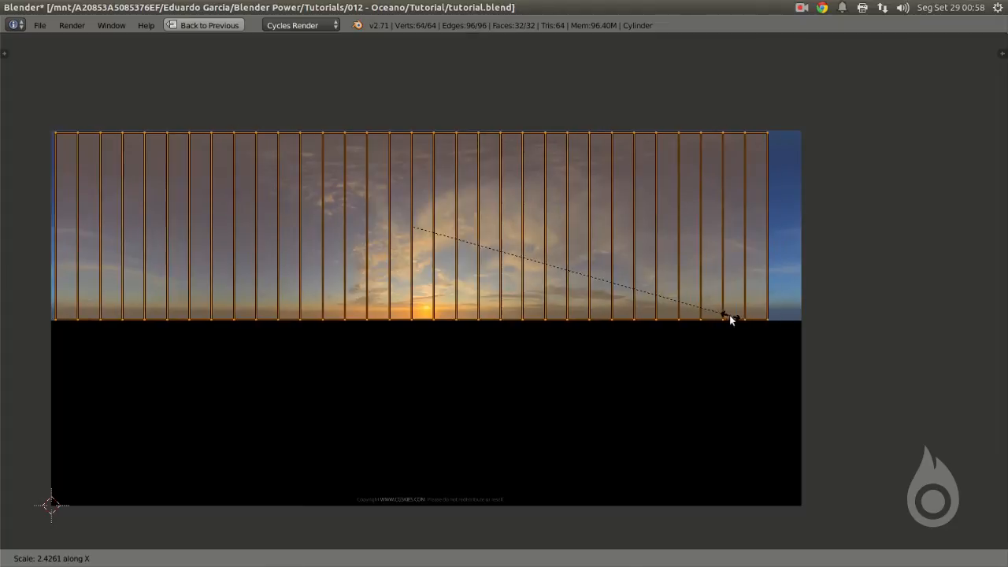
pyautogui.click(729, 318)
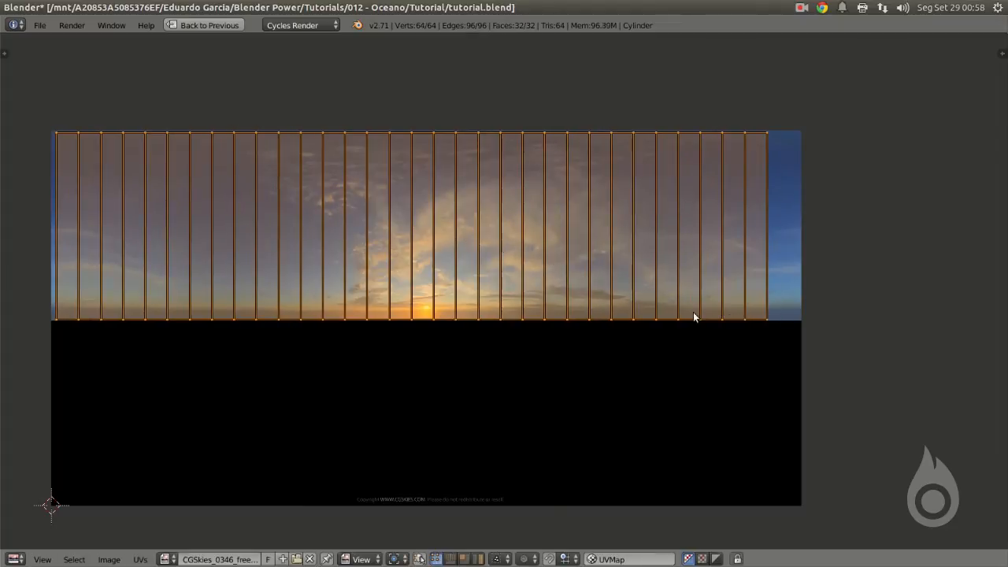
# Step: Reposition the UV layout and widen it slightly along X so it covers nearly the full sky width inside the image edges
pyautogui.press('g')
pyautogui.click(703, 311)
pyautogui.press('s')
pyautogui.press('x')
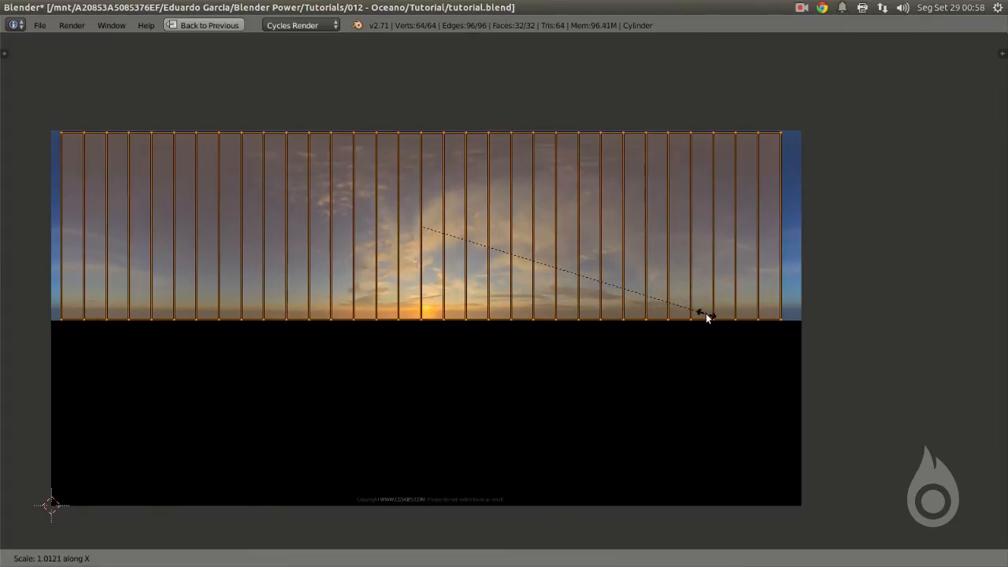
pyautogui.click(702, 316)
pyautogui.press('g')
pyautogui.press('x')
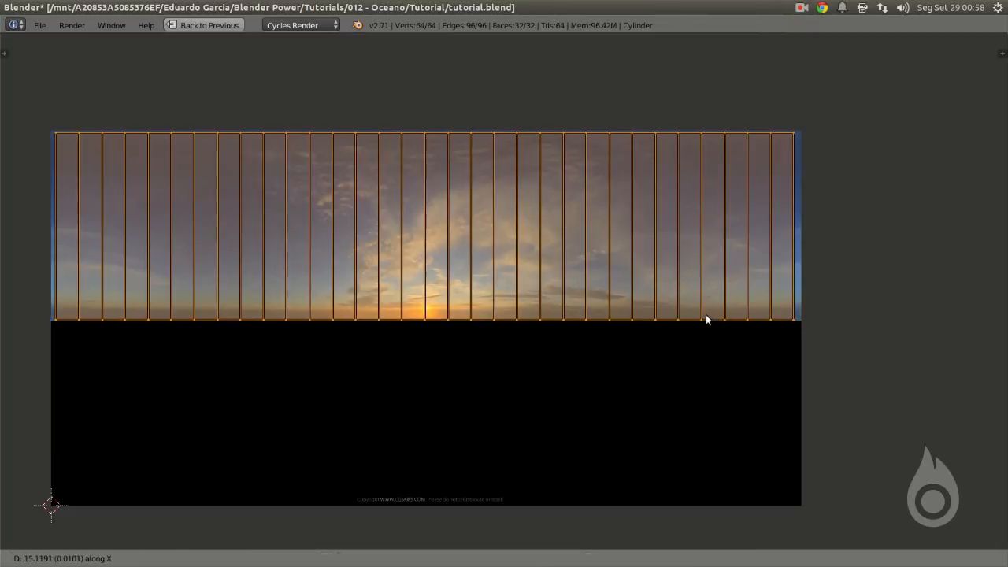
pyautogui.click(706, 314)
# Step: Restore the full layout, leave Edit Mode and preview the textured cylinder from above with Rendered viewport shading
pyautogui.hotkey('shift', 'space')
pyautogui.press('Tab')
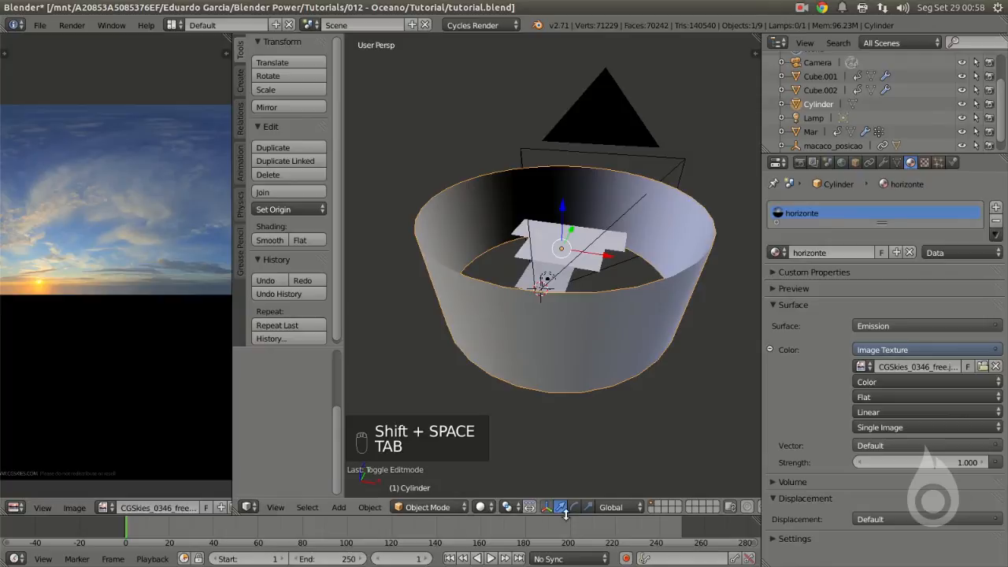
pyautogui.click(490, 507)
pyautogui.click(508, 415)
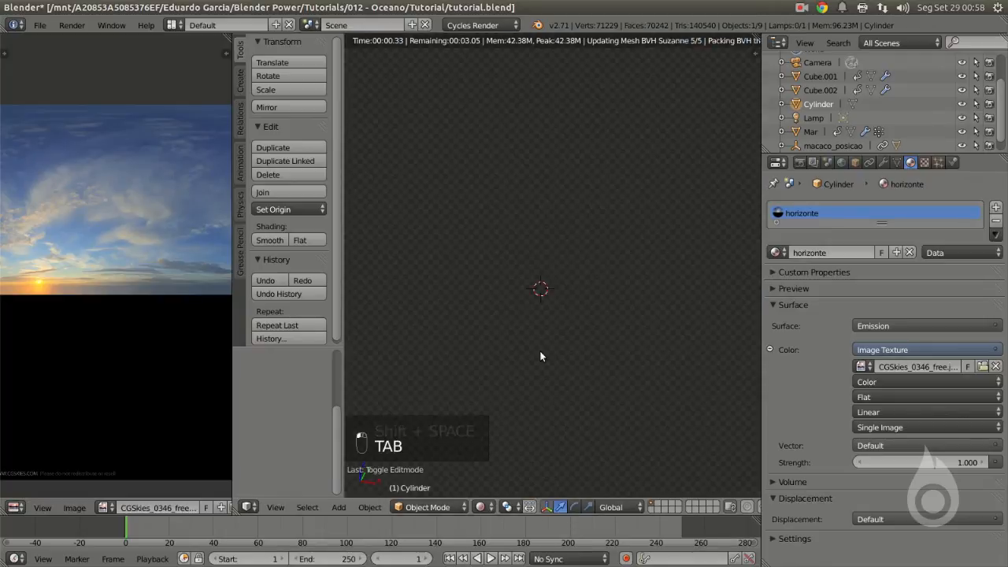
pyautogui.moveTo(618, 241); pyautogui.dragTo(443, 263, button='middle')
pyautogui.scroll(3, 641, 236)
pyautogui.scroll(1, 579, 276)
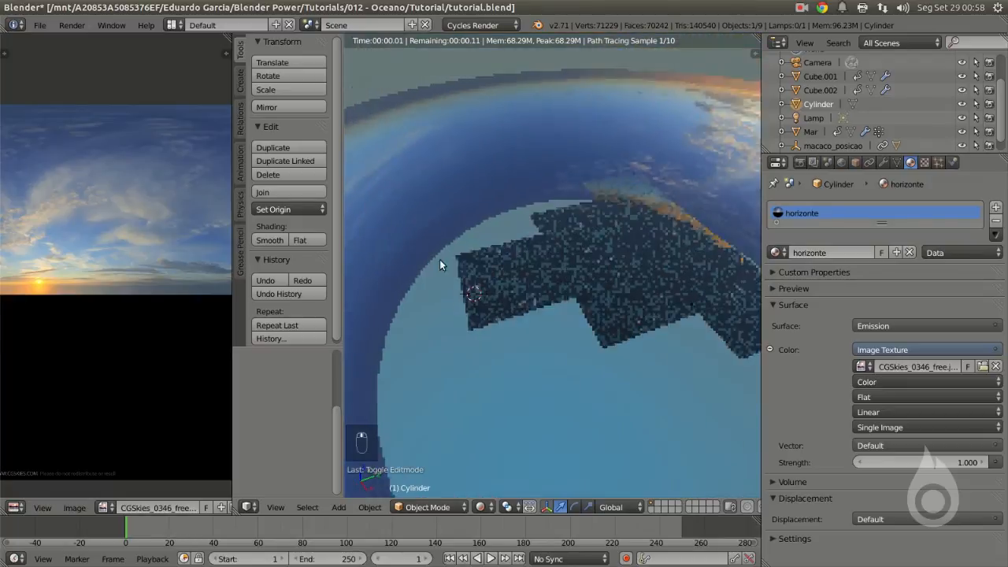
# Step: Rotate the cylinder's UVs half a turn so the sky texture stands upright on its walls
pyautogui.press('Tab')
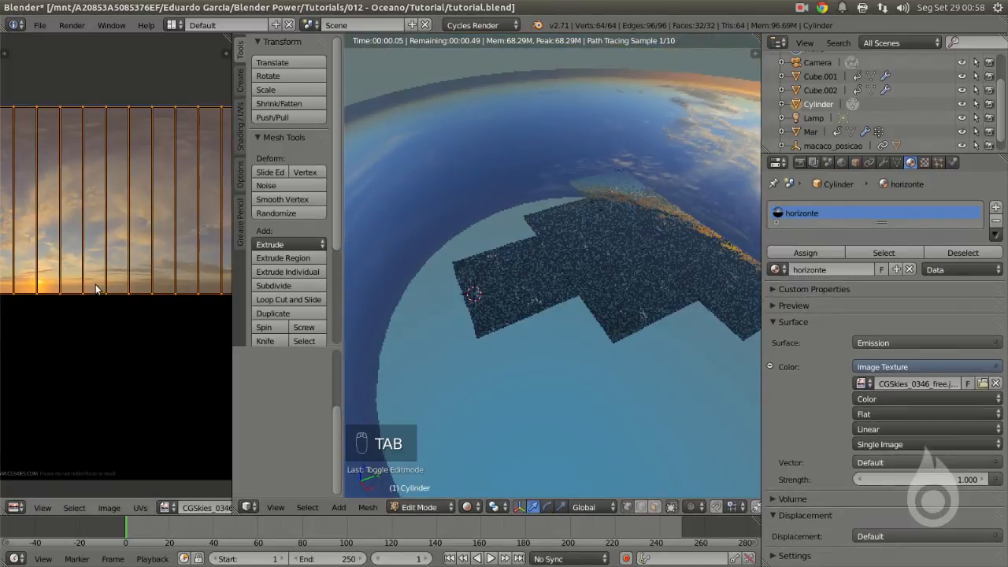
pyautogui.press('r')
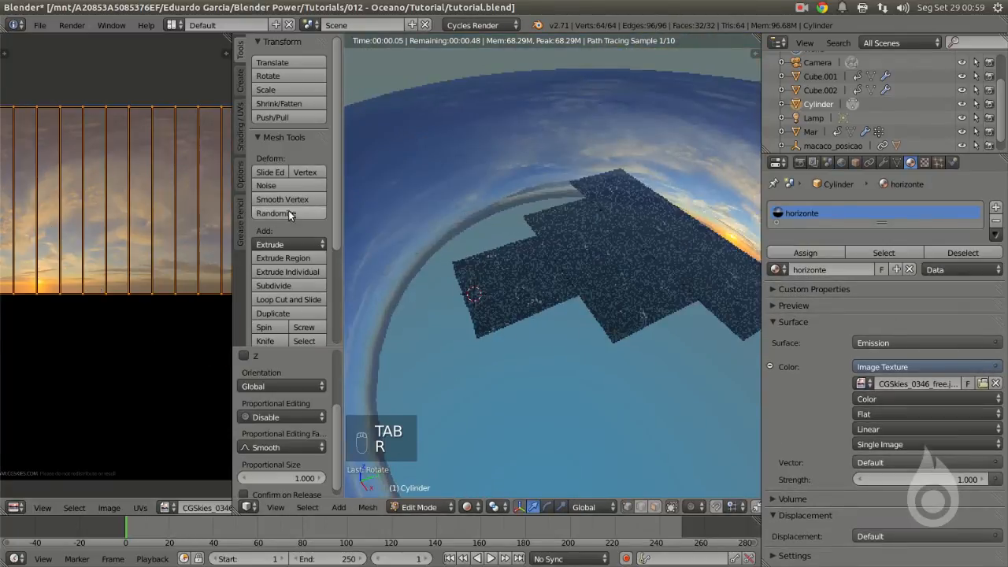
pyautogui.press('Tab')
pyautogui.press('Tab')
# Step: Look through the camera and set the render border around the sky and horizon in the upper part of the frame
pyautogui.moveTo(562, 248); pyautogui.dragTo(630, 190, button='middle')
pyautogui.press('KP_0')
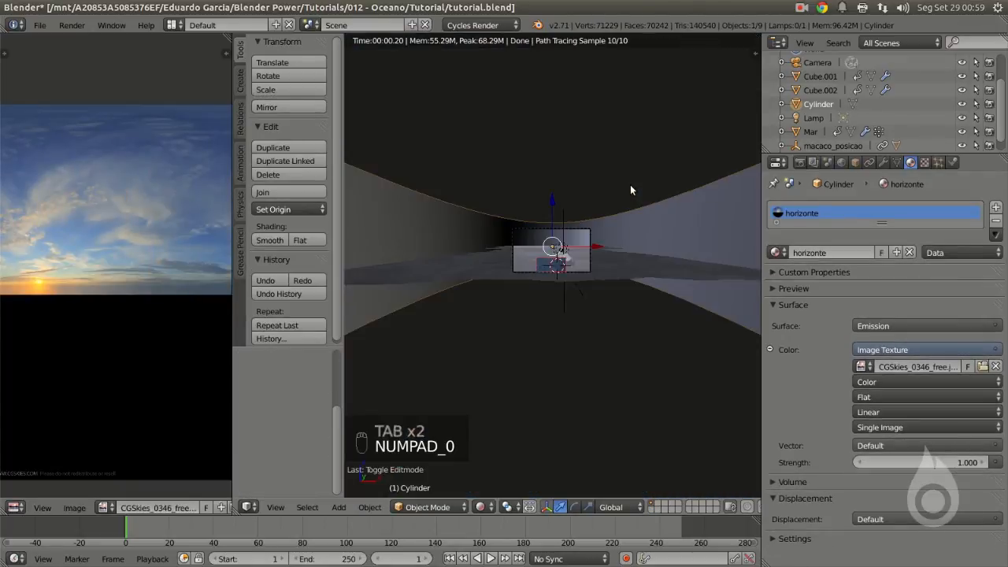
pyautogui.scroll(6, 635, 187)
pyautogui.hotkey('ctrl', 'b')
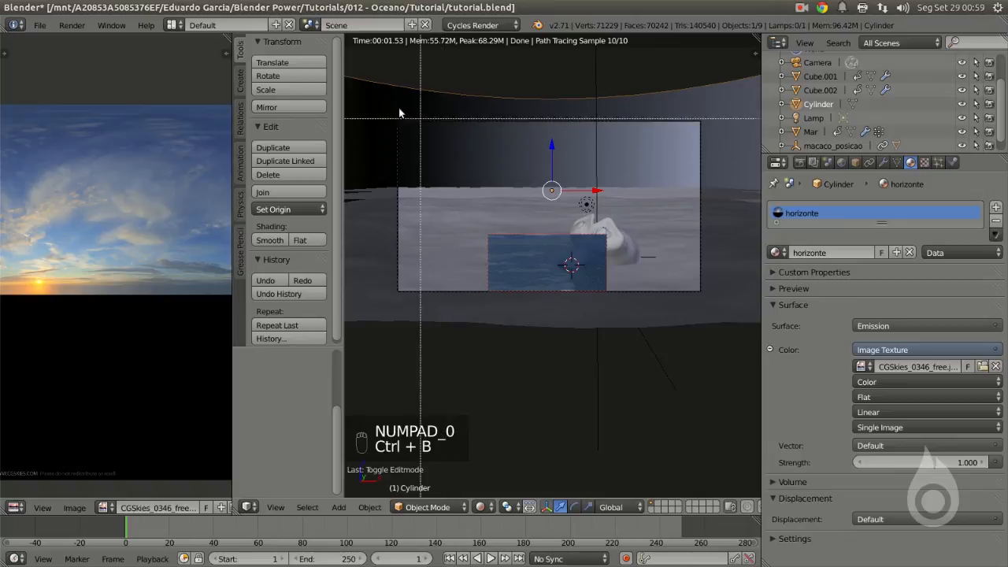
pyautogui.moveTo(400, 112); pyautogui.dragTo(734, 204)
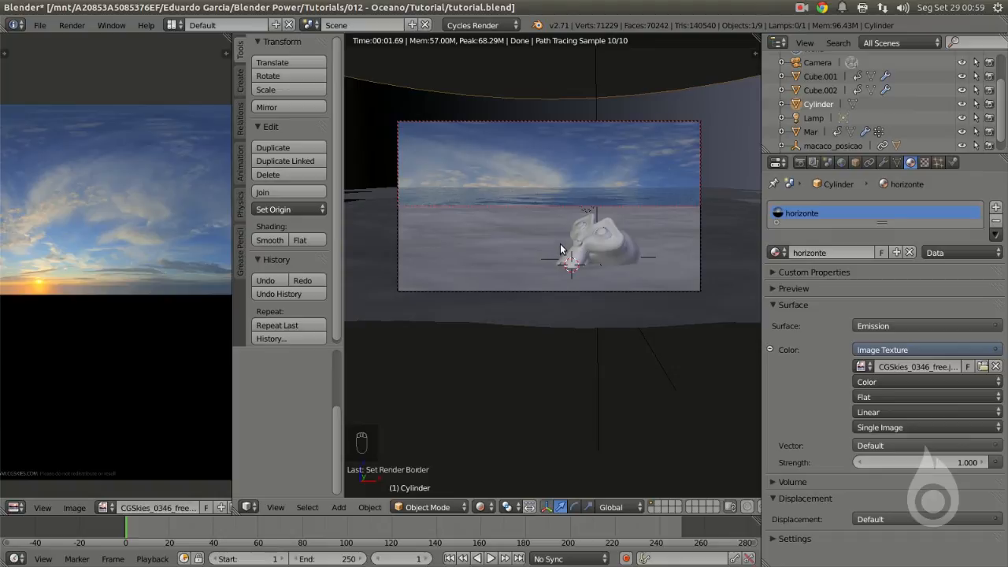
# Step: Turn the cylinder until the sun faces the camera and adjust its height along Z so its horizon meets the sea
pyautogui.press('g')
pyautogui.press('z')
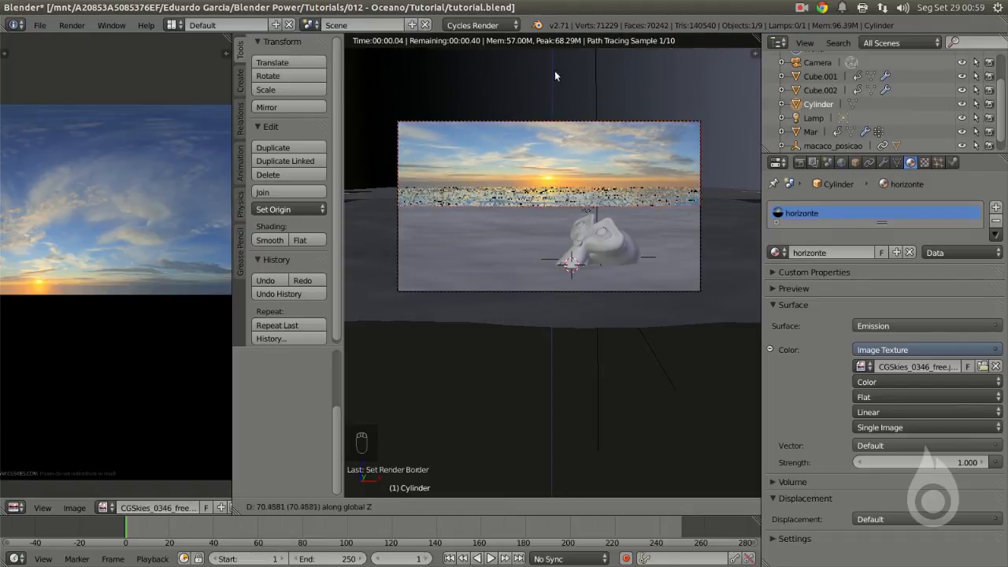
pyautogui.click(526, 230)
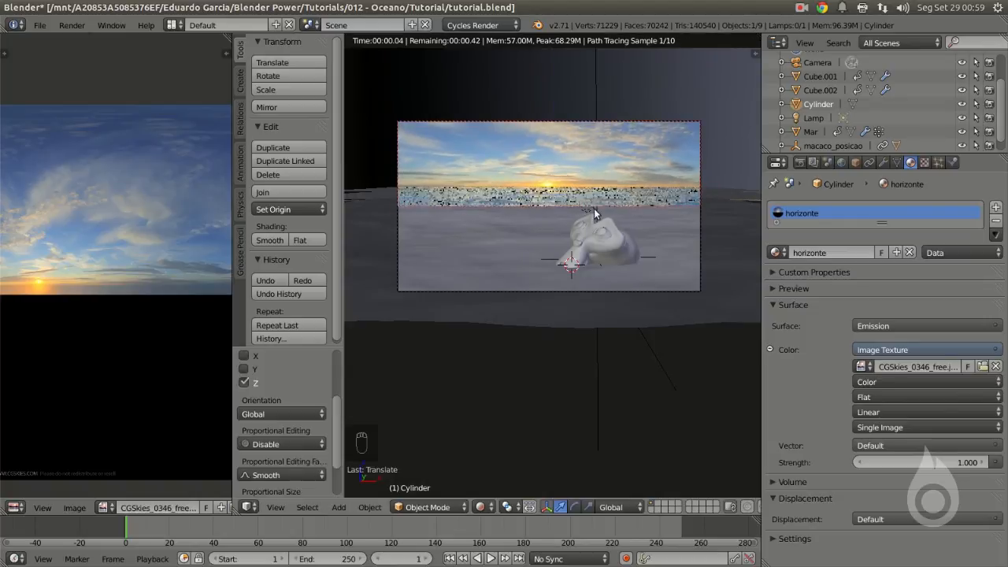
# Step: Rotate the cylinder about the Z axis until the sun shifts to the left part of the camera frame
pyautogui.scroll(3, 585, 179)
pyautogui.scroll(-3, 584, 179)
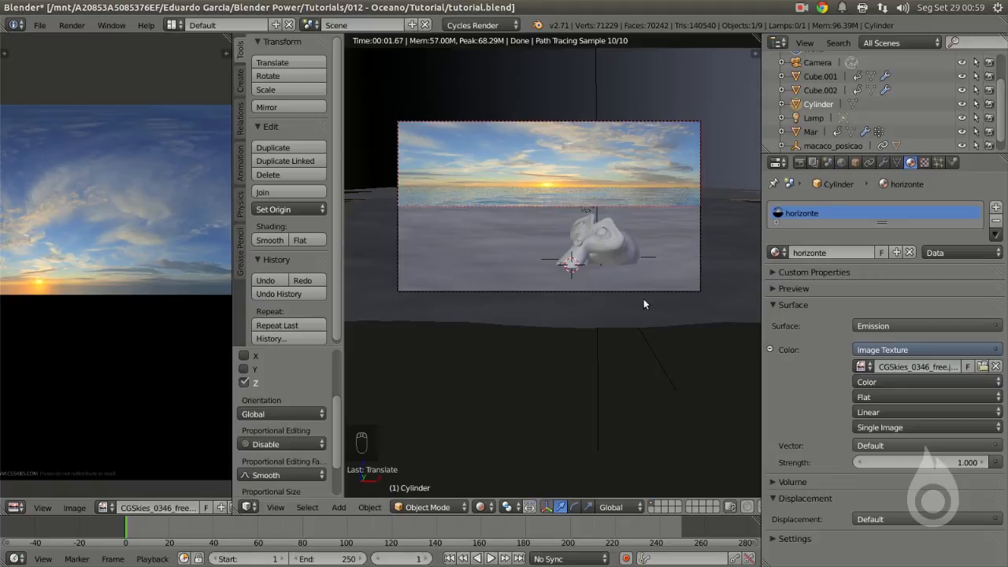
pyautogui.press('r')
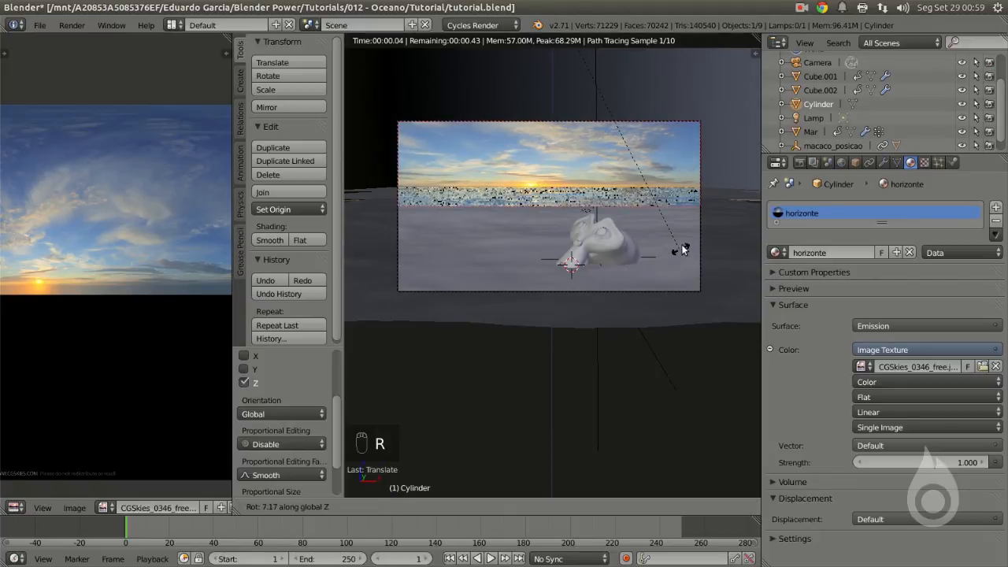
pyautogui.click(743, 187)
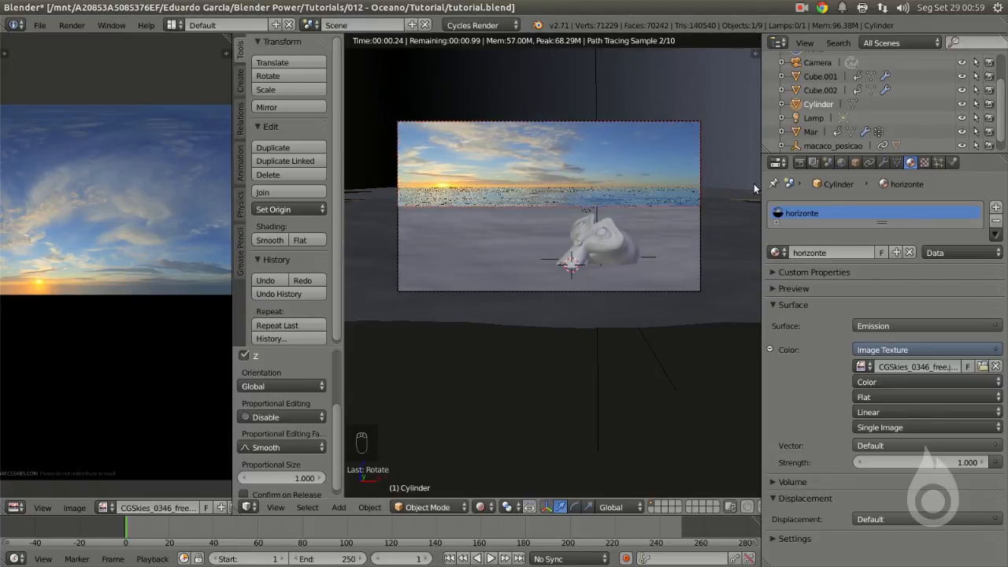
pyautogui.press('r')
pyautogui.press('z')
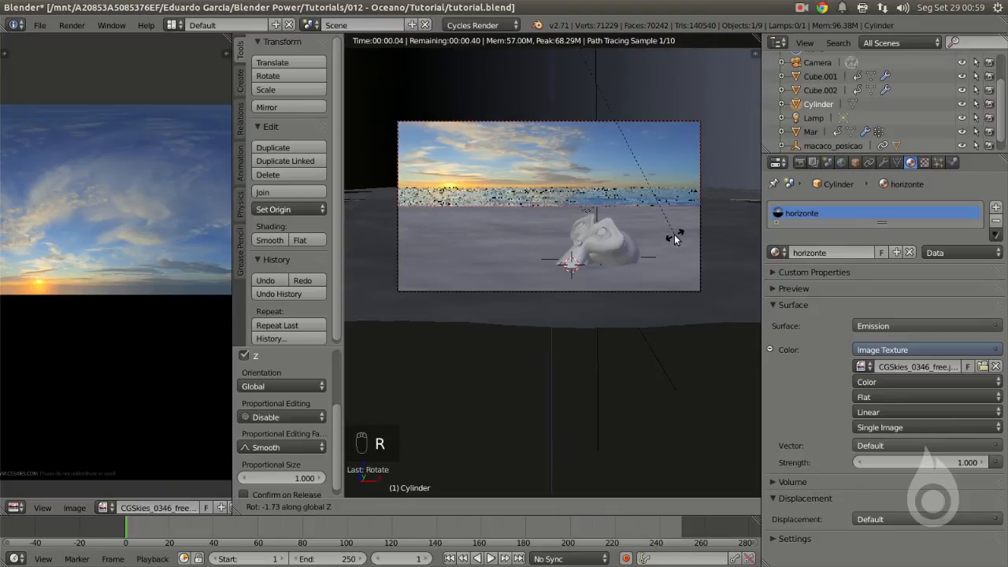
pyautogui.click(675, 234)
# Step: Leave the rendered preview, select the camera and enable its Thirds composition guide
pyautogui.press('z')
pyautogui.press('z')
pyautogui.rightClick(682, 120)
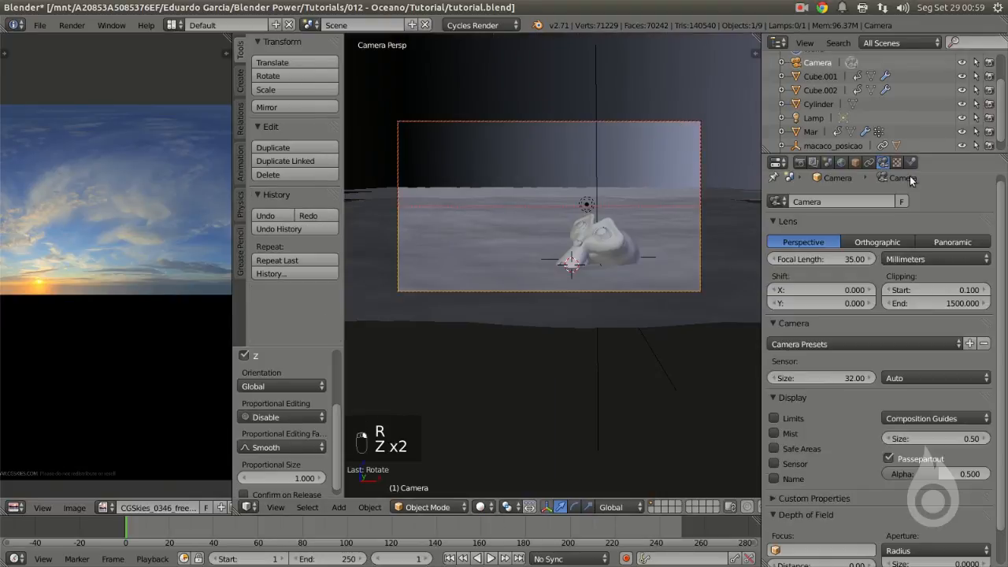
pyautogui.click(902, 419)
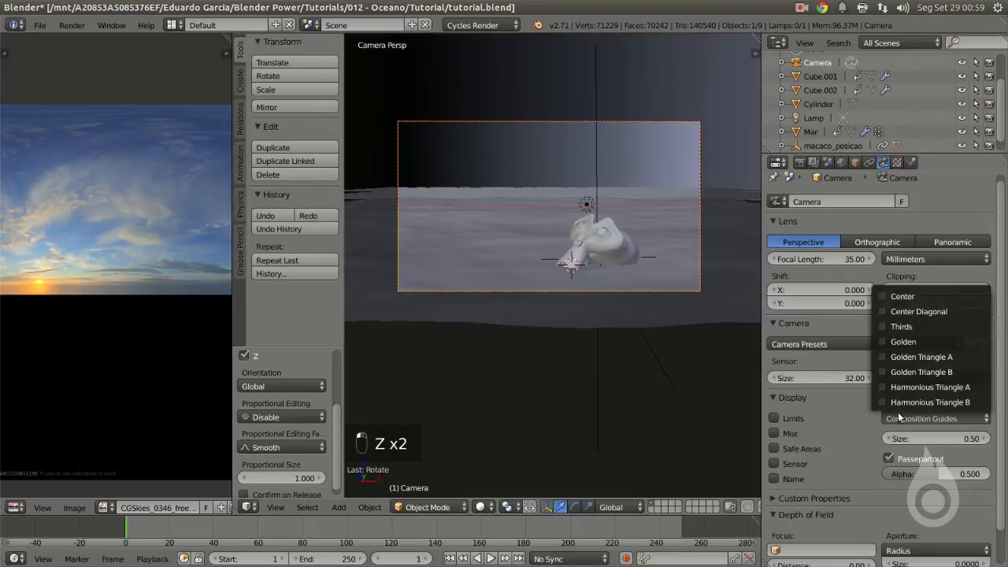
pyautogui.click(895, 326)
pyautogui.rightClick(707, 179)
pyautogui.rightClick(701, 121)
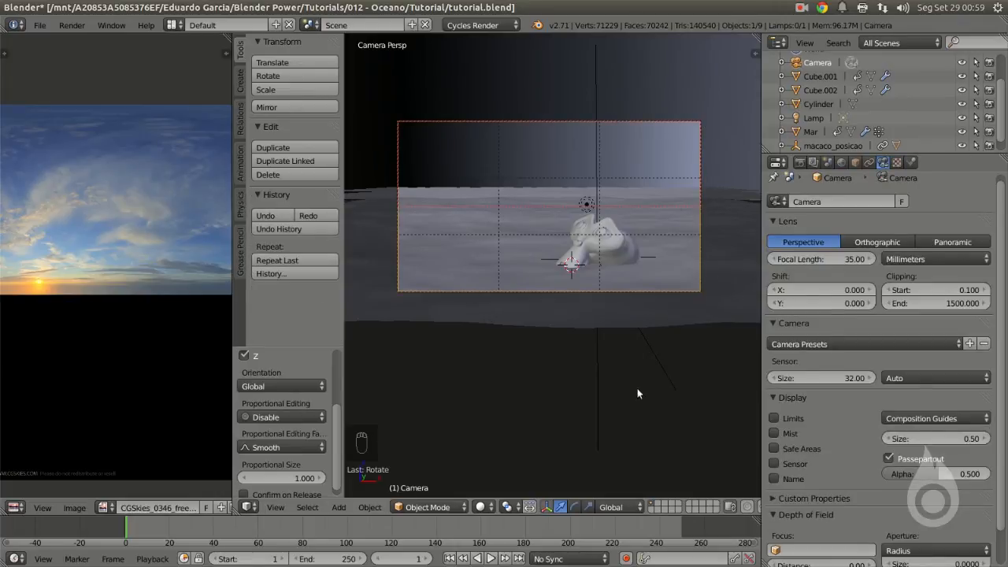
# Step: In Rendered shading, rotate the cylinder about -5.5° around Z toward the left thirds guide, and redraw the render border around the whole camera frame
pyautogui.click(482, 507)
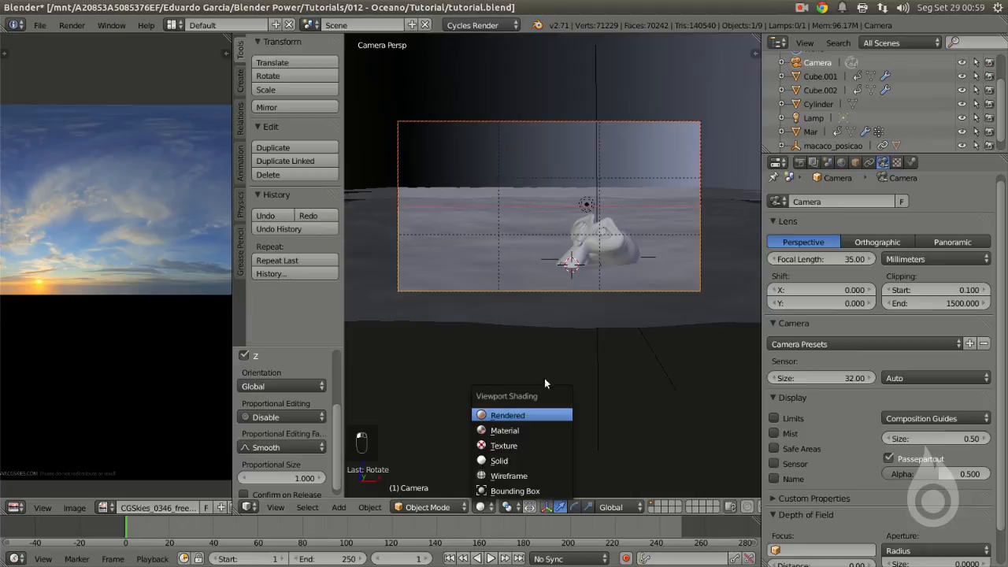
pyautogui.click(518, 415)
pyautogui.rightClick(671, 129)
pyautogui.press('r')
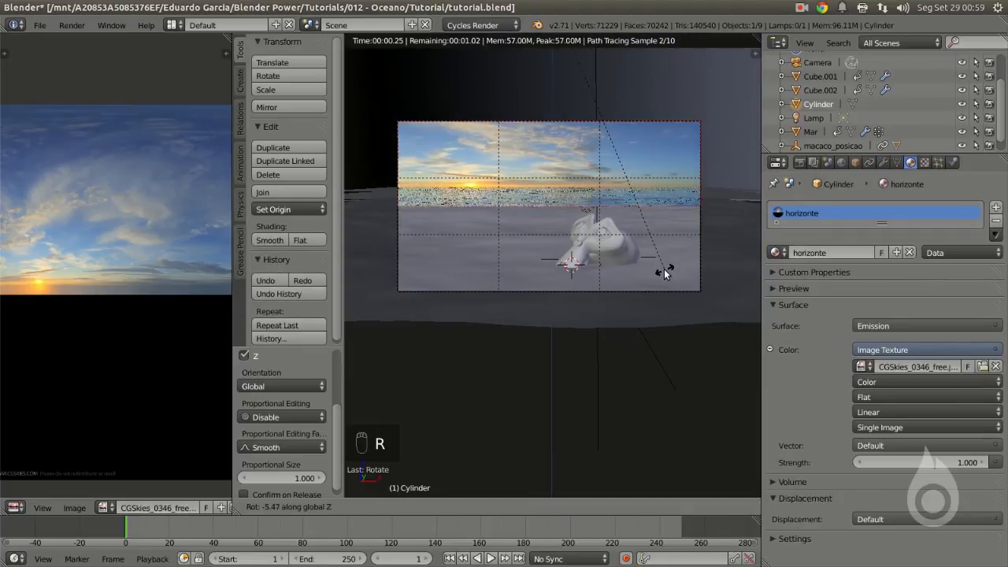
pyautogui.click(664, 269)
pyautogui.hotkey('ctrl', 'b')
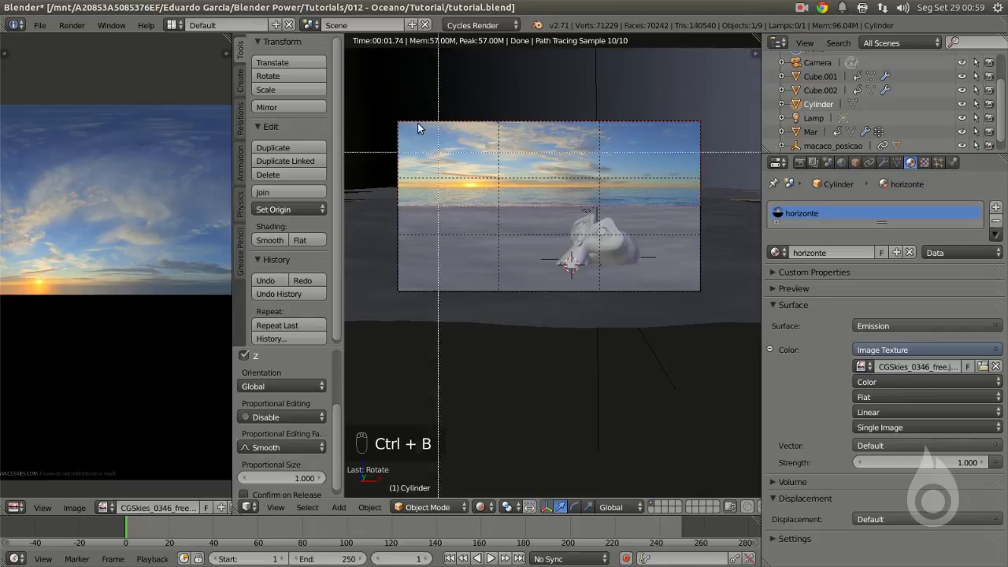
pyautogui.moveTo(401, 93); pyautogui.dragTo(756, 312)
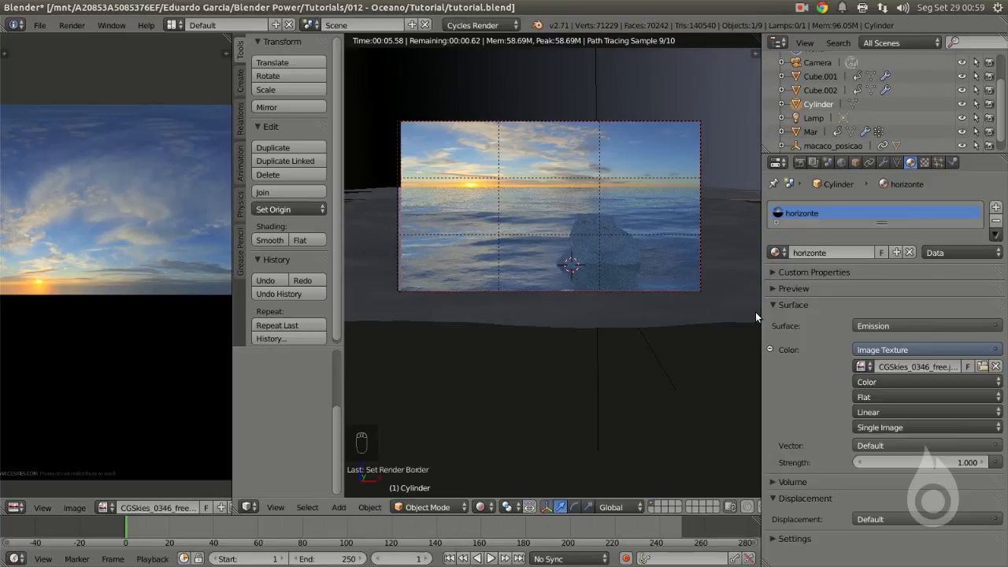
# Step: Select the monkey head, give it a new Diffuse BSDF material and brighten its color to pure white with a value of 1.000
pyautogui.press('z')
pyautogui.rightClick(616, 230)
pyautogui.press('z')
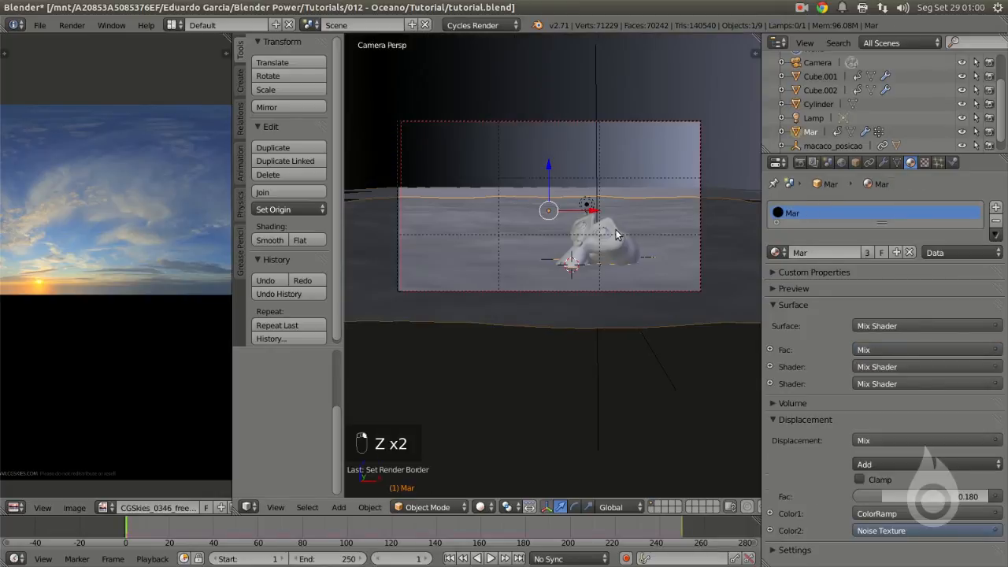
pyautogui.rightClick(616, 229)
pyautogui.click(855, 252)
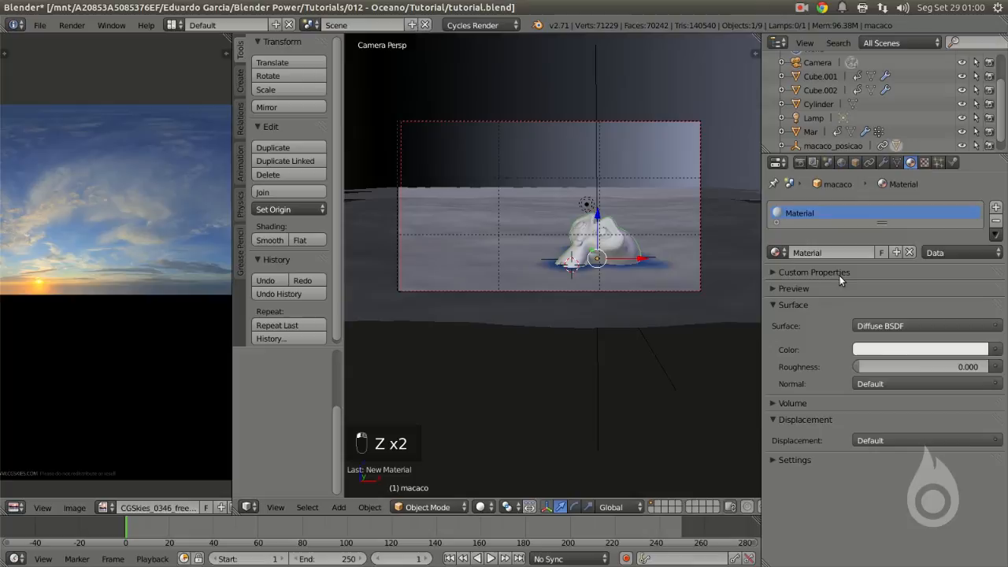
pyautogui.click(911, 350)
pyautogui.moveTo(979, 206); pyautogui.dragTo(978, 151)
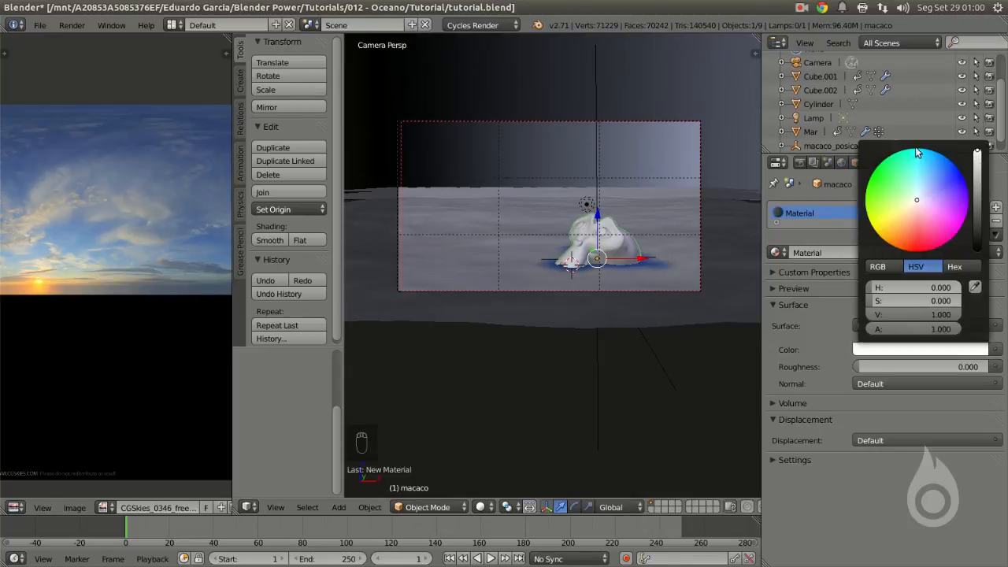
pyautogui.click(480, 507)
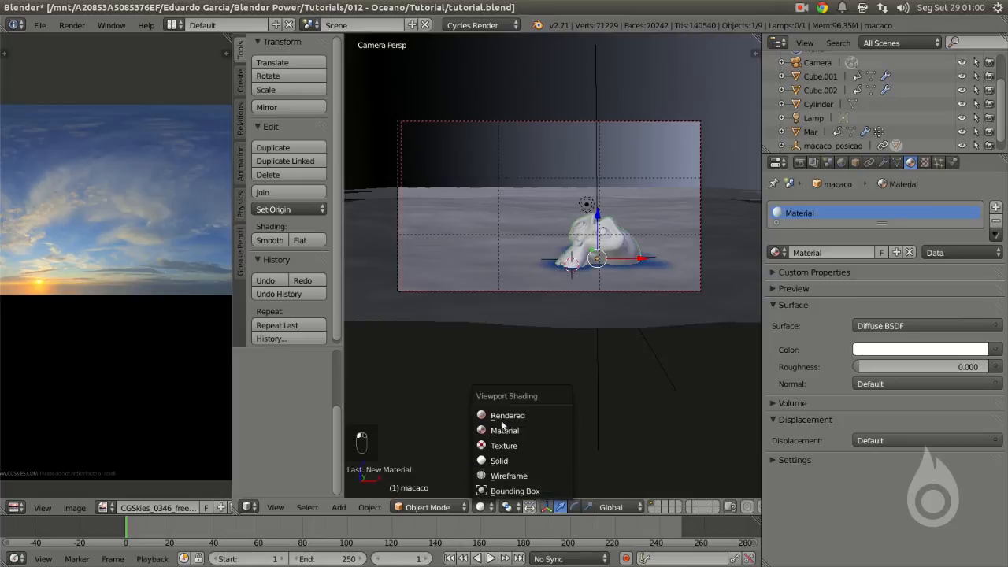
pyautogui.press('z')
pyautogui.press('z')
# Step: Add a Spot lamp to the scene and raise it above the monkey head
pyautogui.moveTo(621, 269); pyautogui.dragTo(574, 281, button='middle')
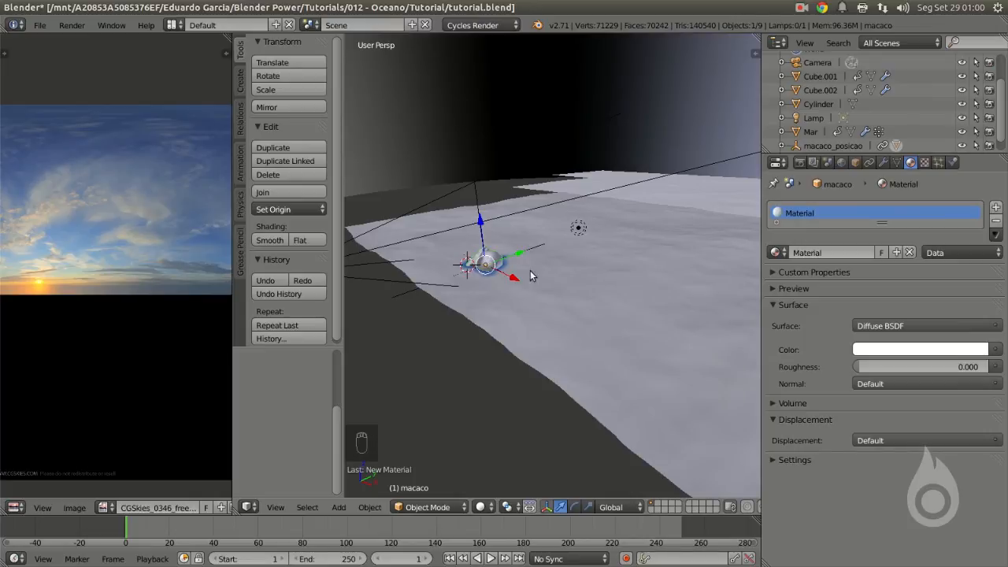
pyautogui.hotkey('shift', 'a')
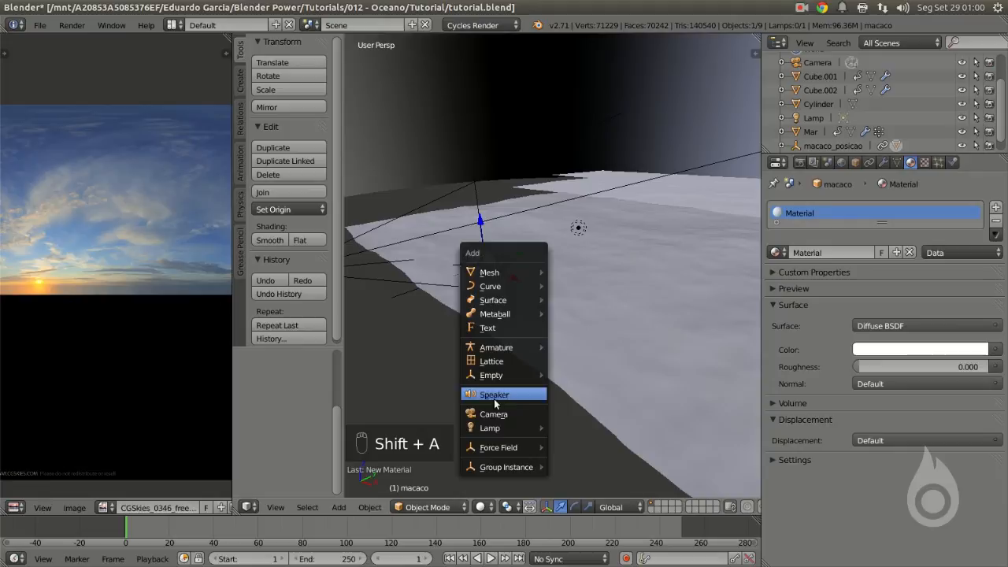
pyautogui.moveTo(520, 428)
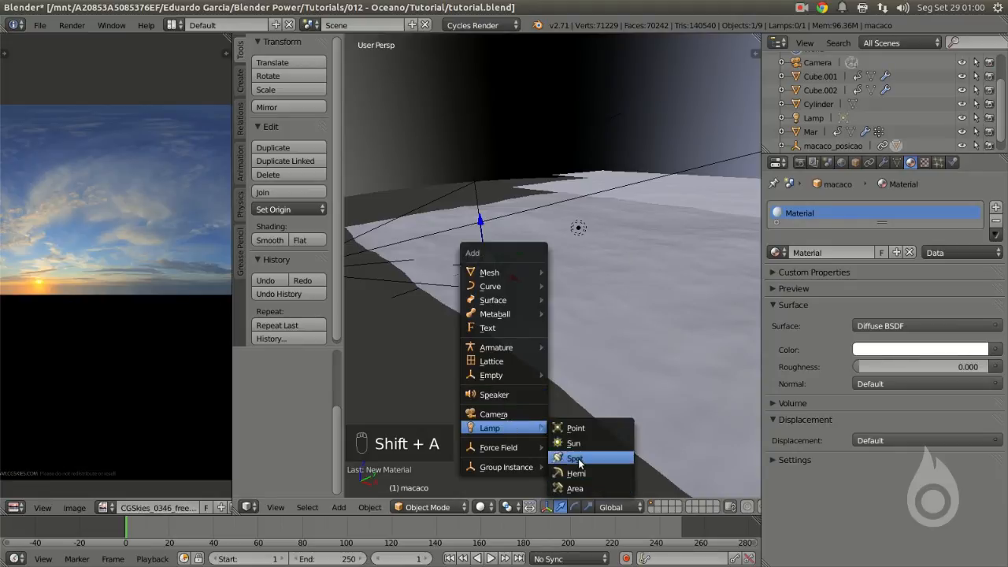
pyautogui.click(575, 459)
pyautogui.moveTo(515, 305); pyautogui.dragTo(465, 292, button='middle')
pyautogui.press('g')
pyautogui.rightClick(458, 199)
pyautogui.moveTo(458, 199)
pyautogui.mouseDown(button='middle')
pyautogui.moveTo(511, 241)
pyautogui.moveTo(546, 215)
pyautogui.mouseUp(button='middle')
pyautogui.moveTo(650, 230); pyautogui.dragTo(681, 39)
pyautogui.moveTo(658, 118); pyautogui.dragTo(617, 325, button='middle')
pyautogui.press('g')
pyautogui.moveTo(673, 276); pyautogui.dragTo(520, 275, button='middle')
# Step: From the right orthographic wireframe view, rotate and move the spot lamp so it aims at the monkey head, and turn off Cast Shadow
pyautogui.press('KP_3')
pyautogui.press('KP_5')
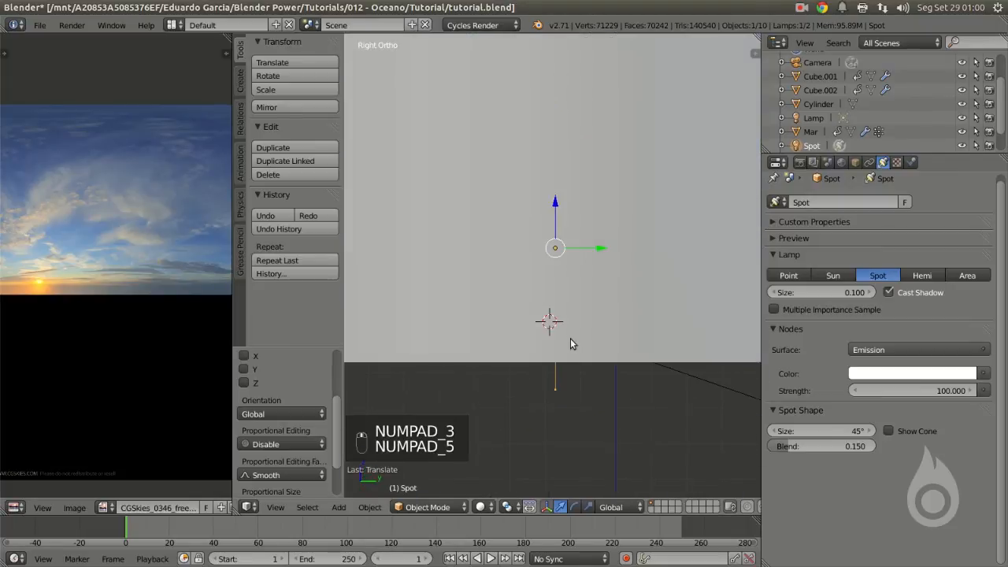
pyautogui.press('z')
pyautogui.press('r')
pyautogui.click(667, 284)
pyautogui.press('g')
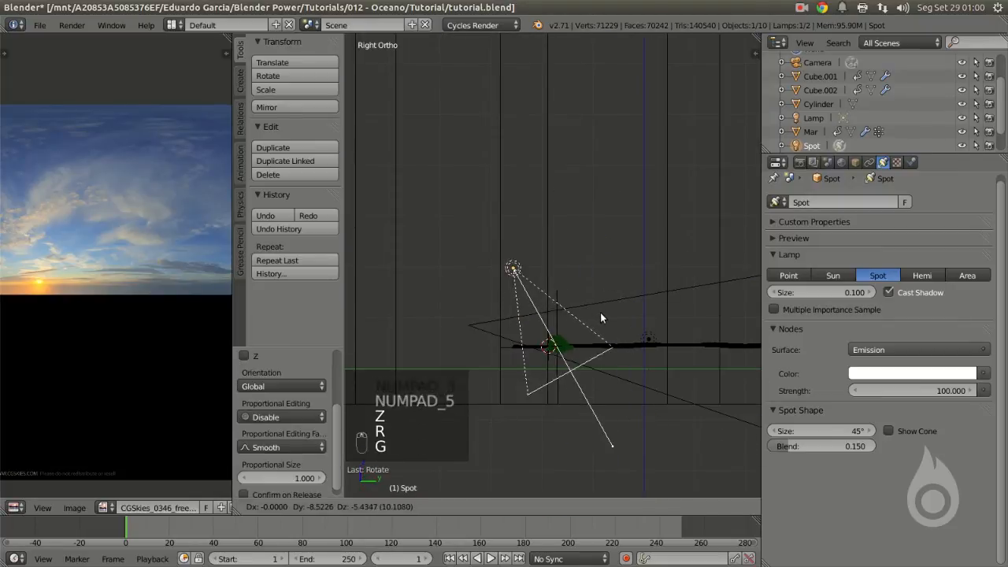
pyautogui.click(600, 316)
pyautogui.press('KP_0')
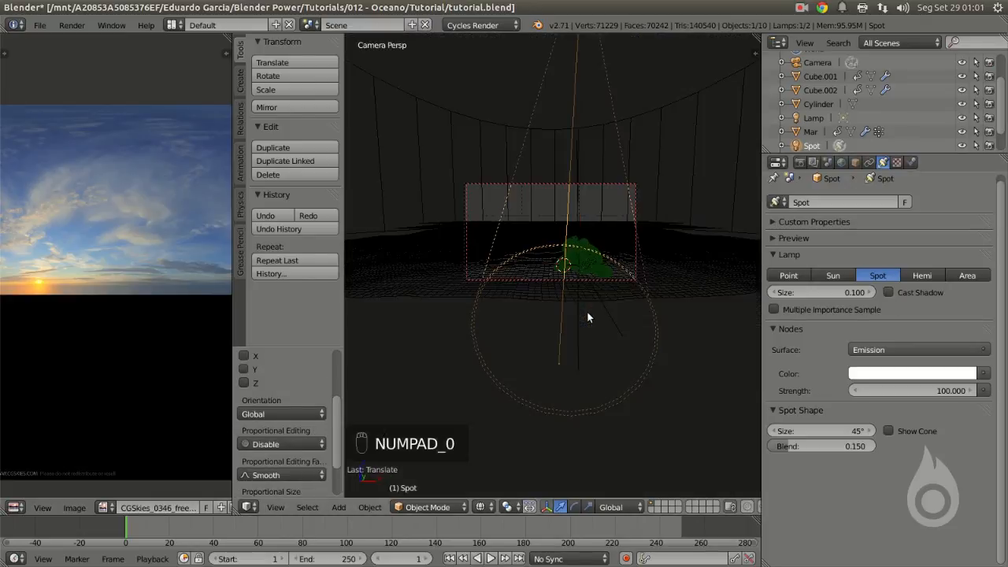
# Step: Set the sky cylinder's maximum draw type to Bounds and show its bounds with the Cylinder shape
pyautogui.press('z')
pyautogui.scroll(-4, 571, 277)
pyautogui.press('KP_0')
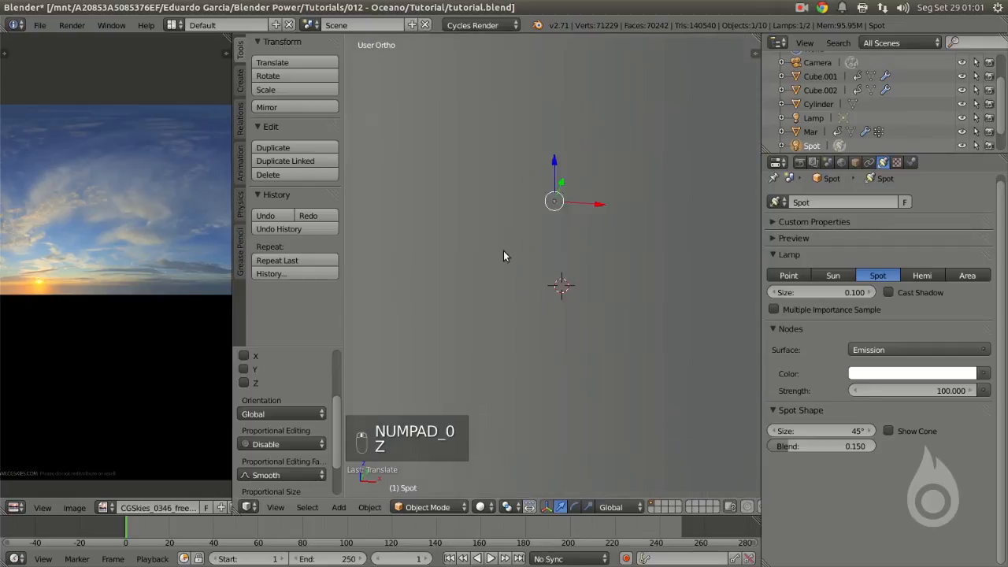
pyautogui.rightClick(529, 239)
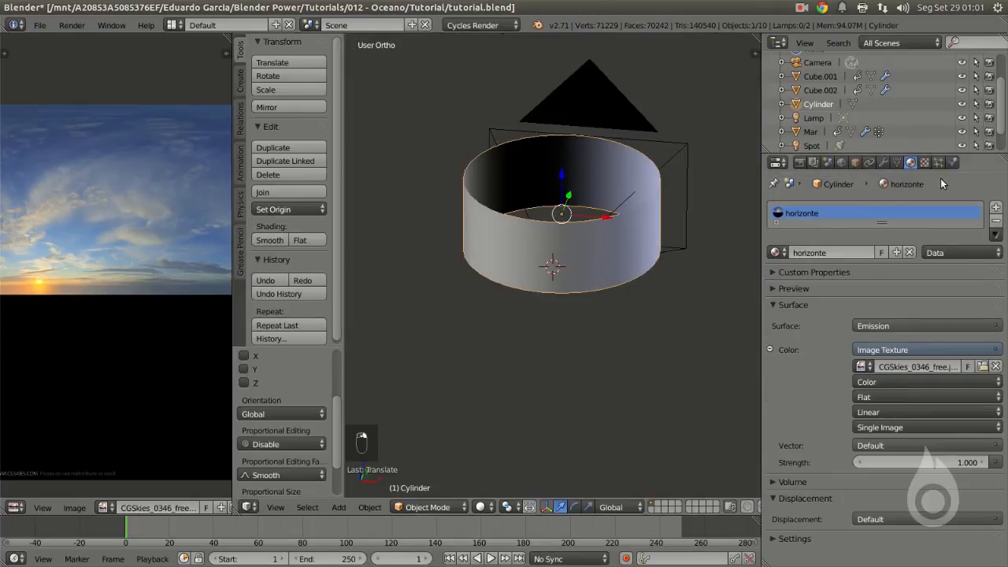
pyautogui.click(855, 163)
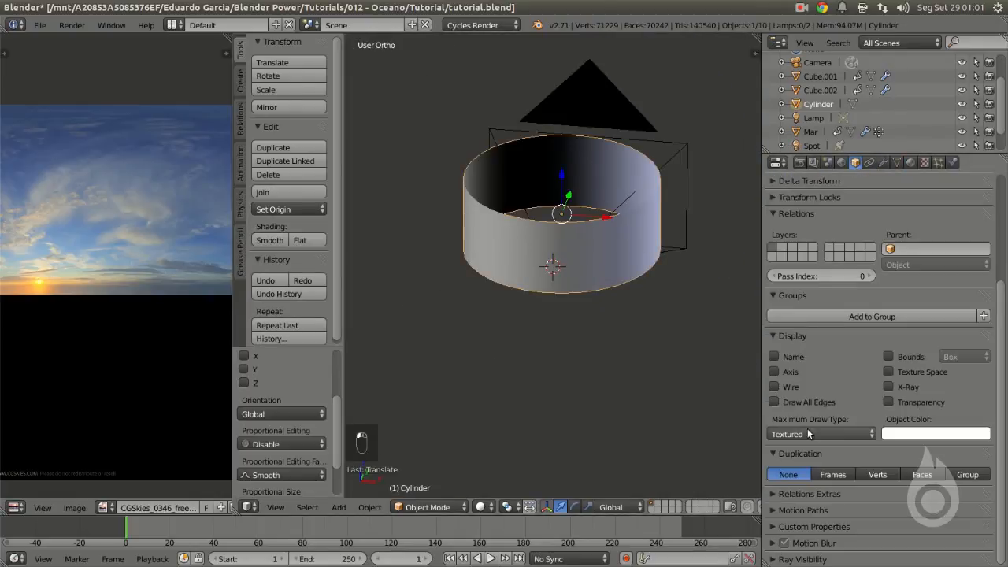
pyautogui.click(808, 433)
pyautogui.click(790, 418)
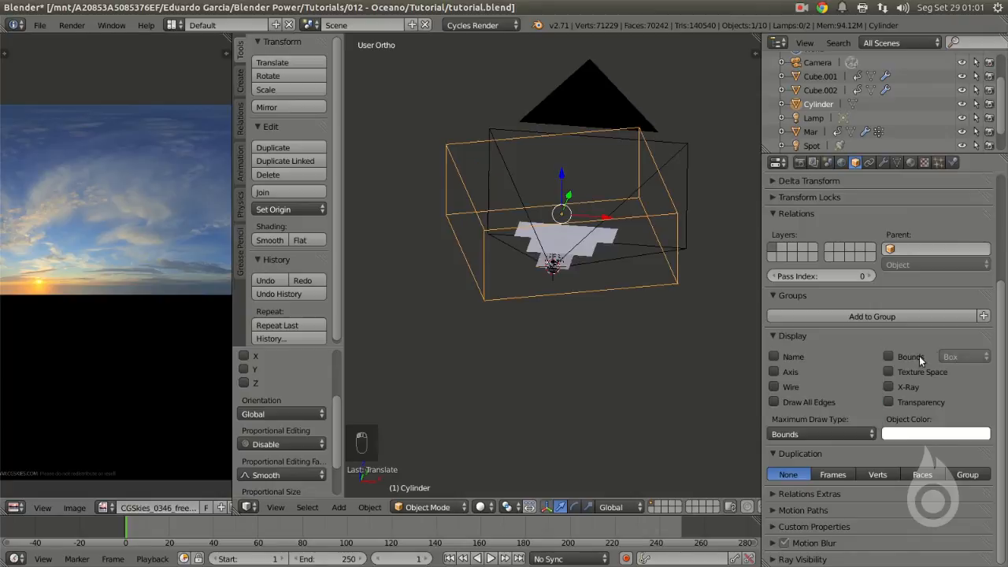
pyautogui.click(955, 357)
pyautogui.click(923, 322)
pyautogui.scroll(7, 636, 275)
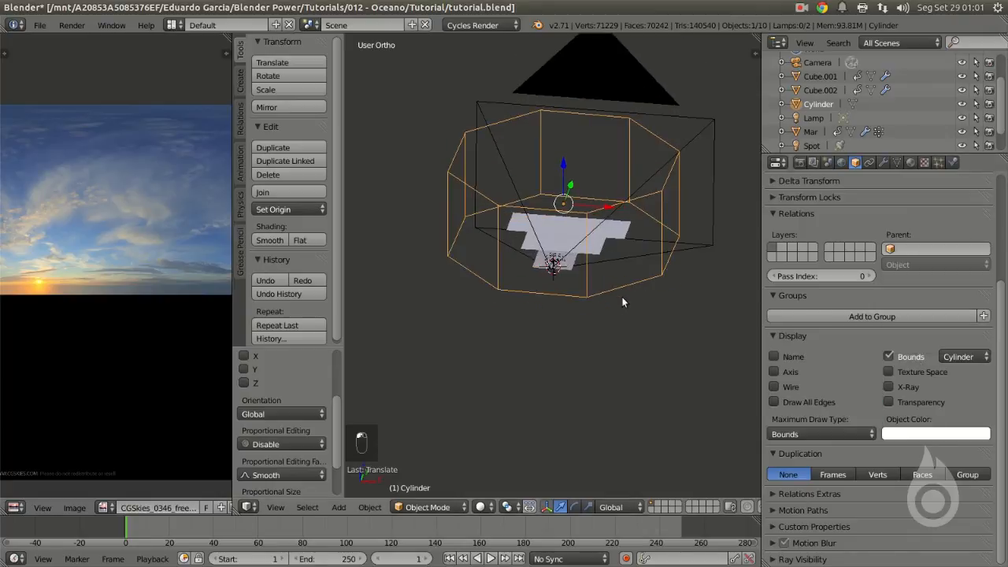
pyautogui.scroll(-5, 617, 296)
pyautogui.moveTo(617, 296); pyautogui.dragTo(569, 273, button='middle')
pyautogui.press('a')
# Step: Select the spot lamp above the monkey head and preview the camera view with Rendered viewport shading
pyautogui.scroll(4, 646, 246)
pyautogui.scroll(5, 569, 274)
pyautogui.rightClick(551, 134)
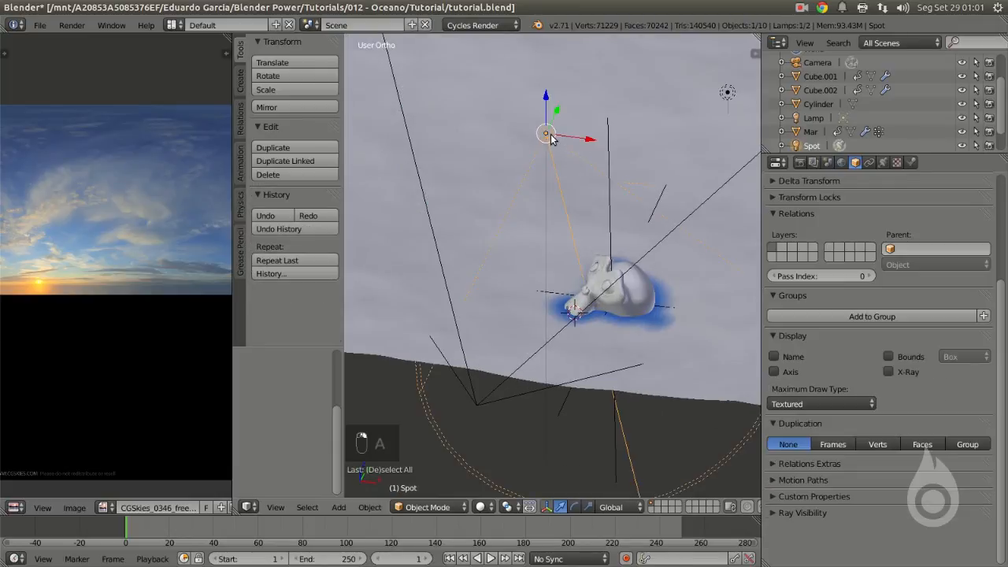
pyautogui.press('KP_0')
pyautogui.scroll(5, 574, 253)
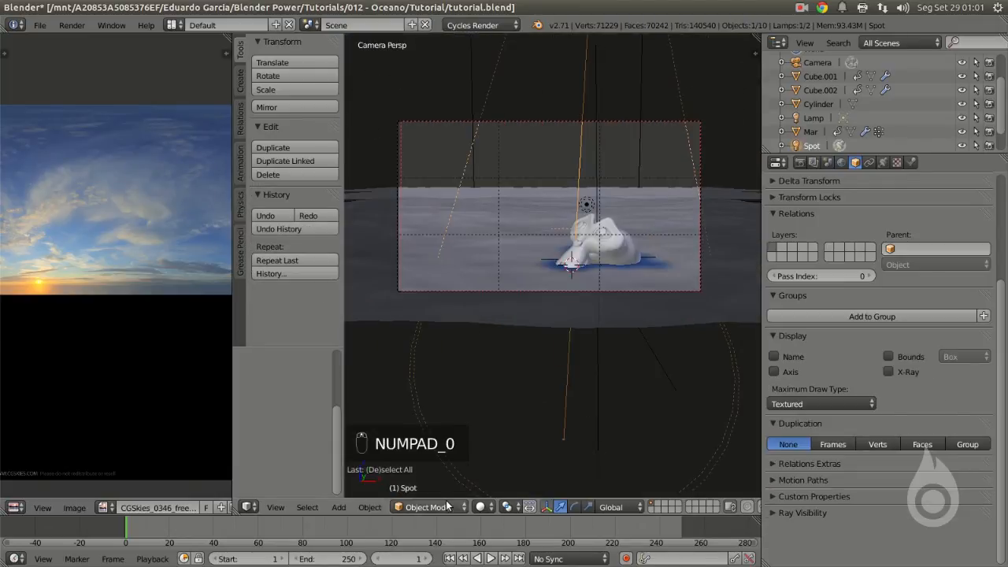
pyautogui.click(479, 506)
pyautogui.click(521, 416)
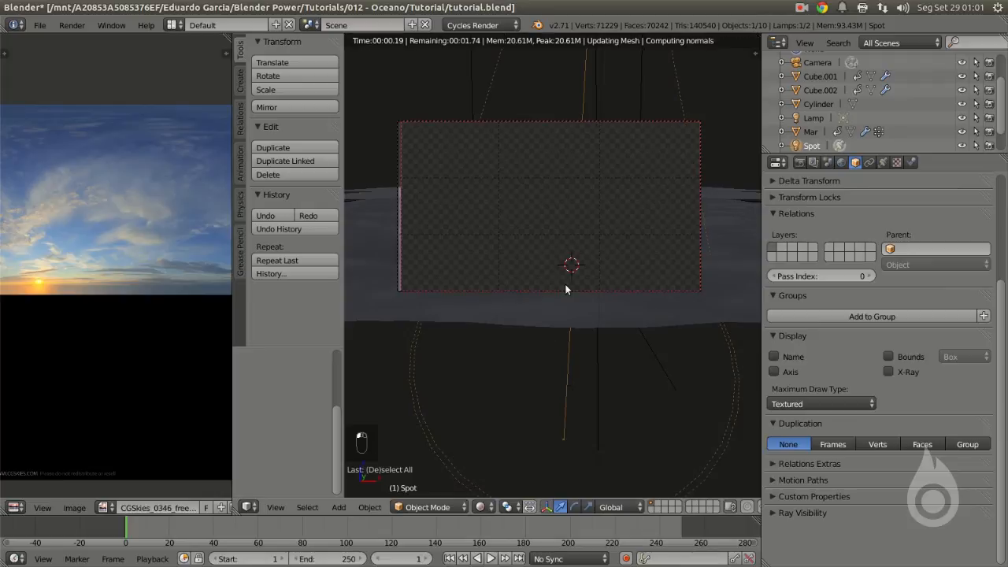
# Step: Try a spot lamp emission strength of 200, and raise it to 1000
pyautogui.click(871, 163)
pyautogui.click(929, 391)
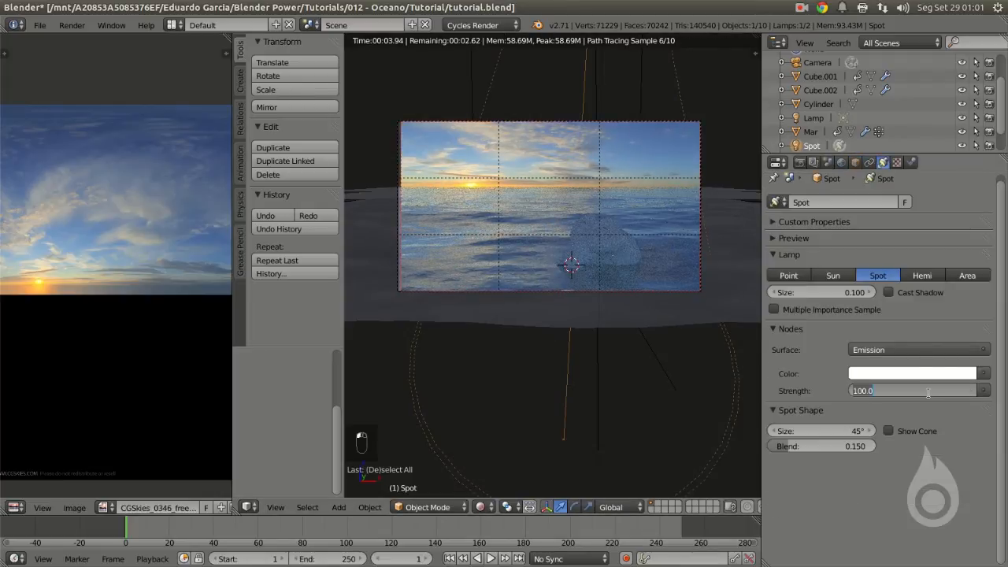
pyautogui.write('200')
pyautogui.press('Return')
pyautogui.write('1000')
pyautogui.press('Return')
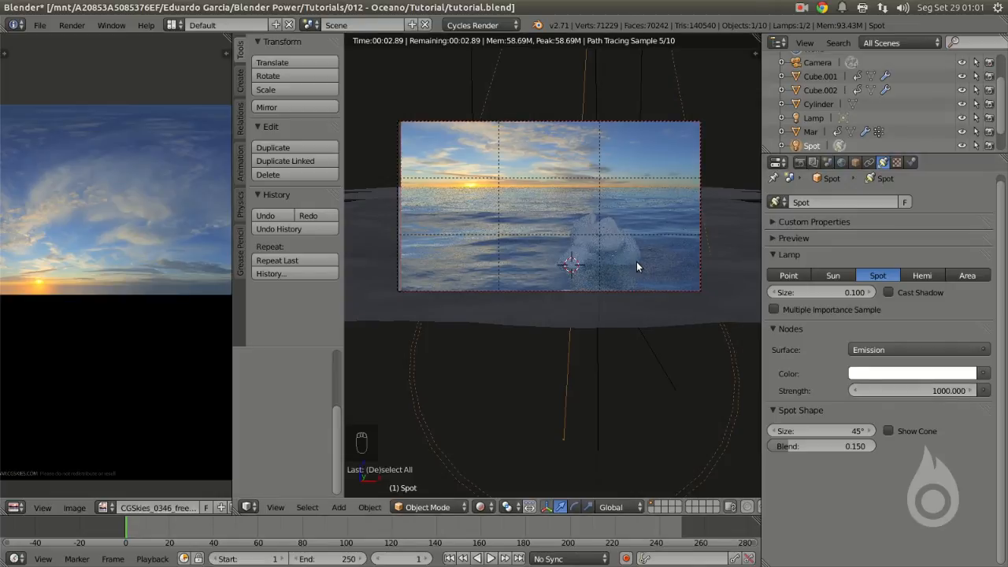
# Step: Test the spot lamp's strength at 5000 and at 100, and return it to 1000
pyautogui.click(915, 390)
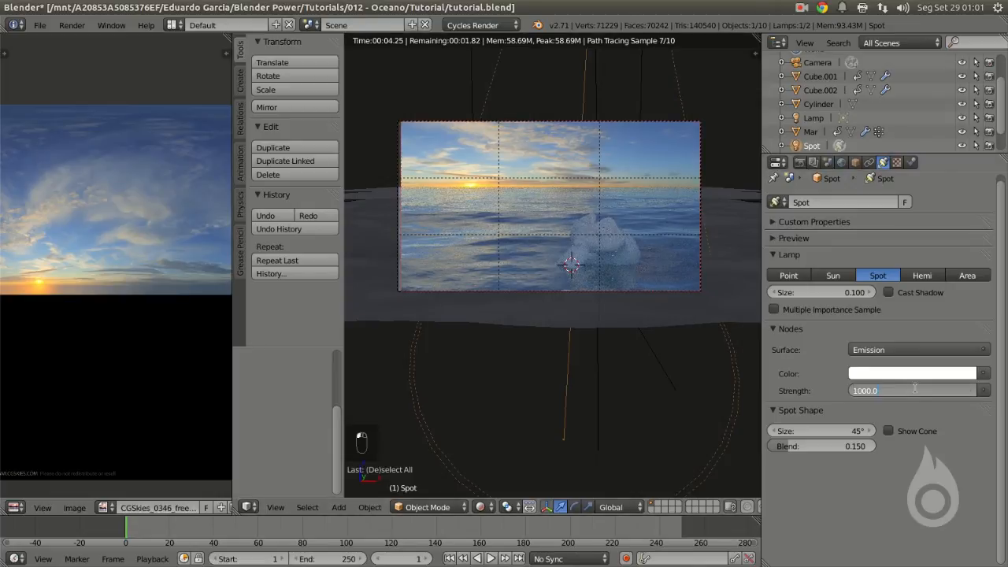
pyautogui.write('5000')
pyautogui.press('Return')
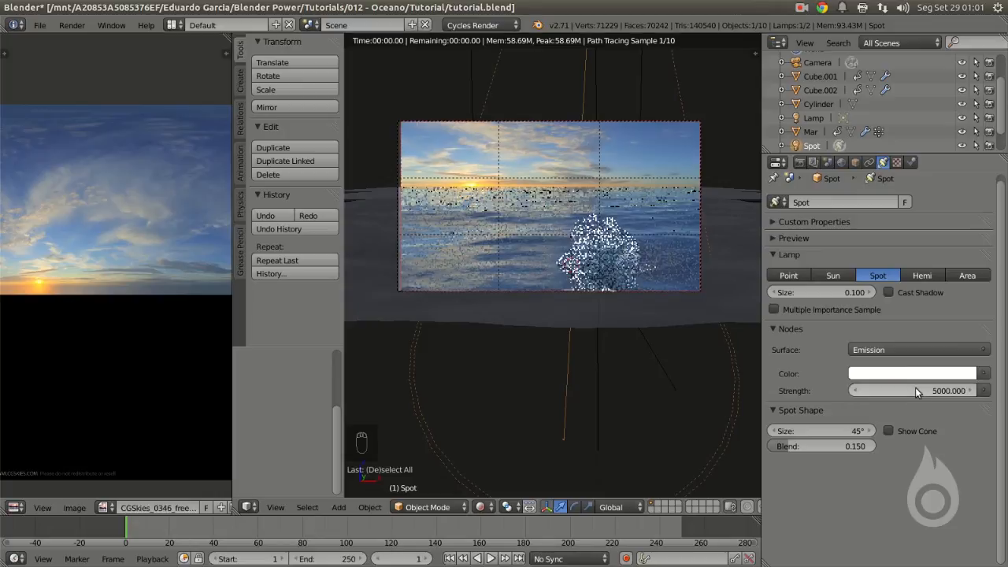
pyautogui.click(901, 392)
pyautogui.write('100.0')
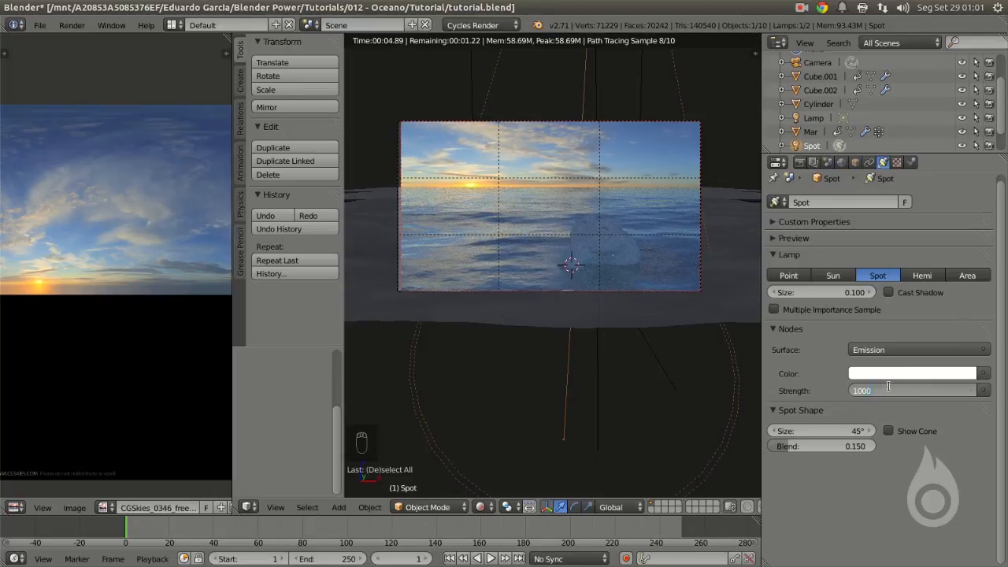
pyautogui.press('Return')
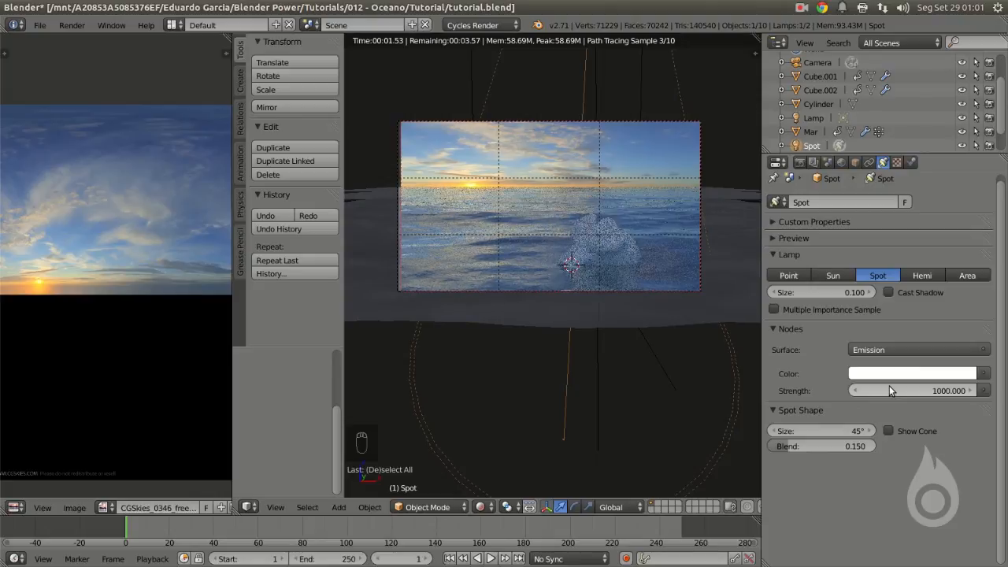
# Step: Set the spot lamp's emission strength to 2000
pyautogui.click(902, 390)
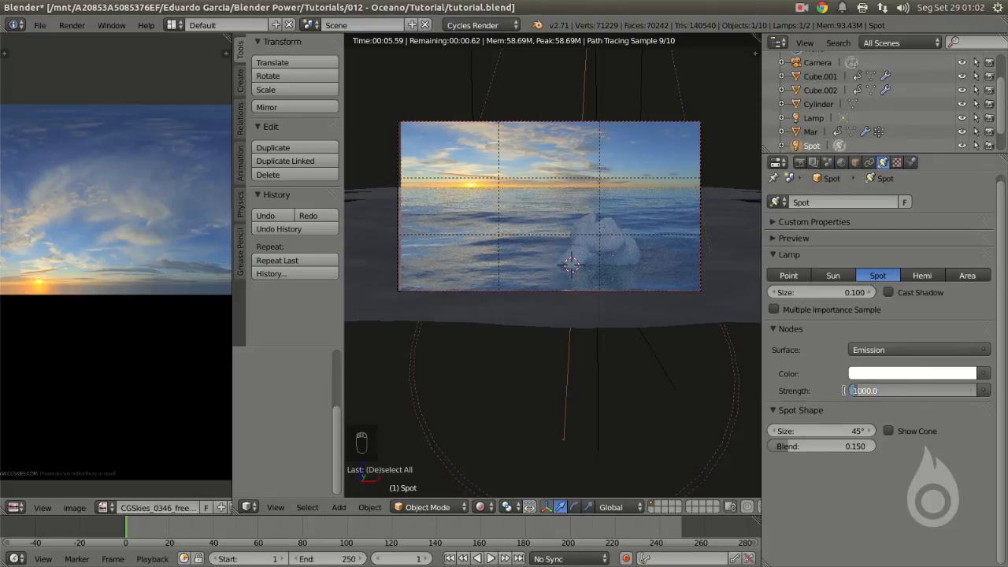
pyautogui.write('2000')
pyautogui.press('Return')
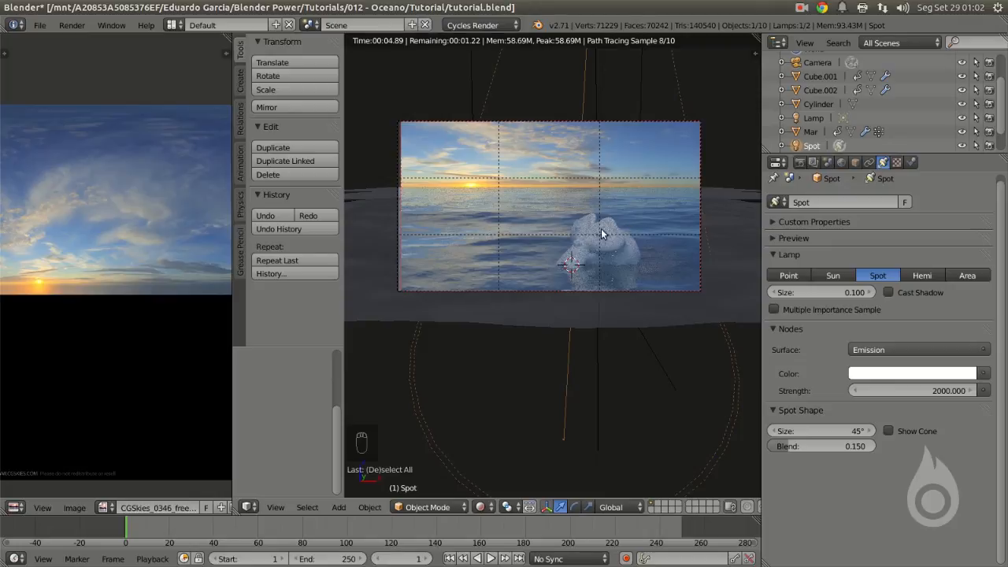
# Step: Place the 3D cursor at the sun's position on the horizon in the camera view and add a UV sphere there
pyautogui.press('z')
pyautogui.press('z')
pyautogui.press('z')
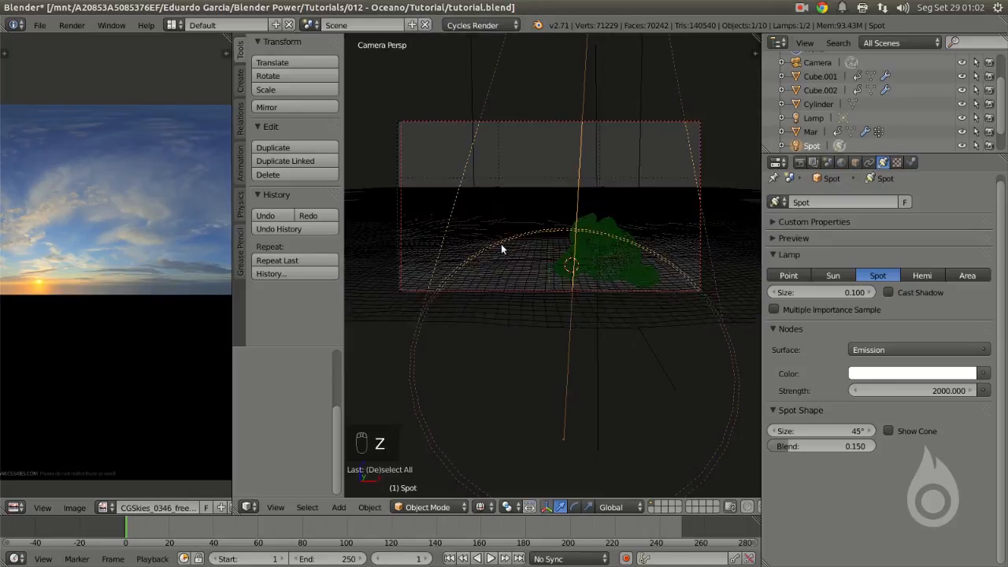
pyautogui.click(470, 185)
pyautogui.press('KP_7')
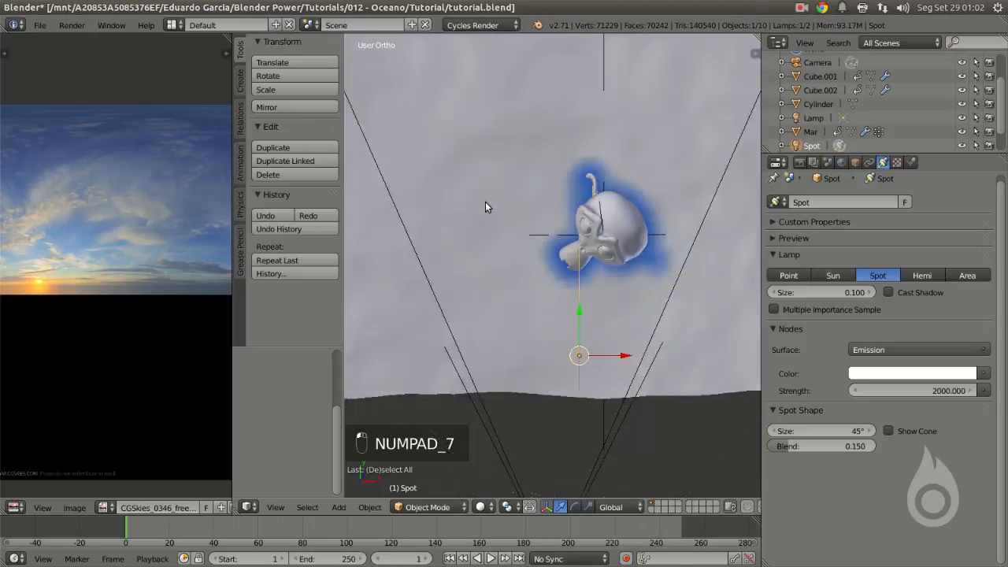
pyautogui.hotkey('shift', 'a')
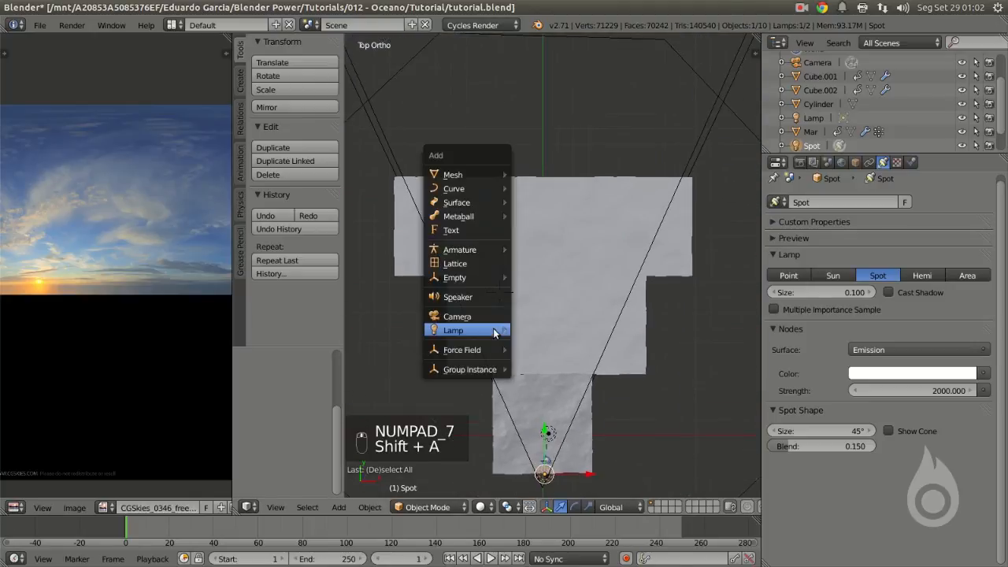
pyautogui.moveTo(489, 174)
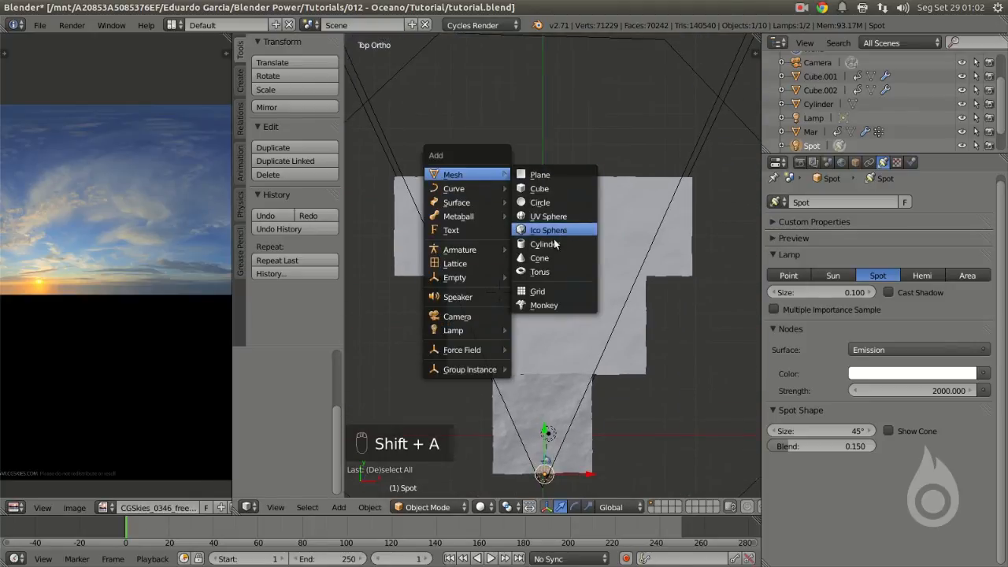
pyautogui.click(563, 217)
# Step: Move the sphere to the far edge of the ocean in top view and scale it up
pyautogui.scroll(4, 562, 283)
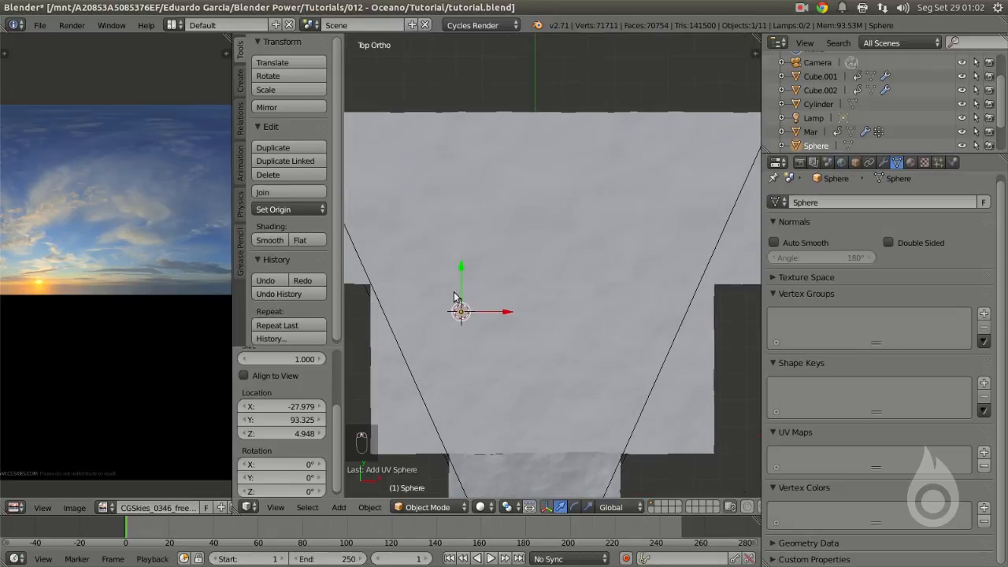
pyautogui.press('g')
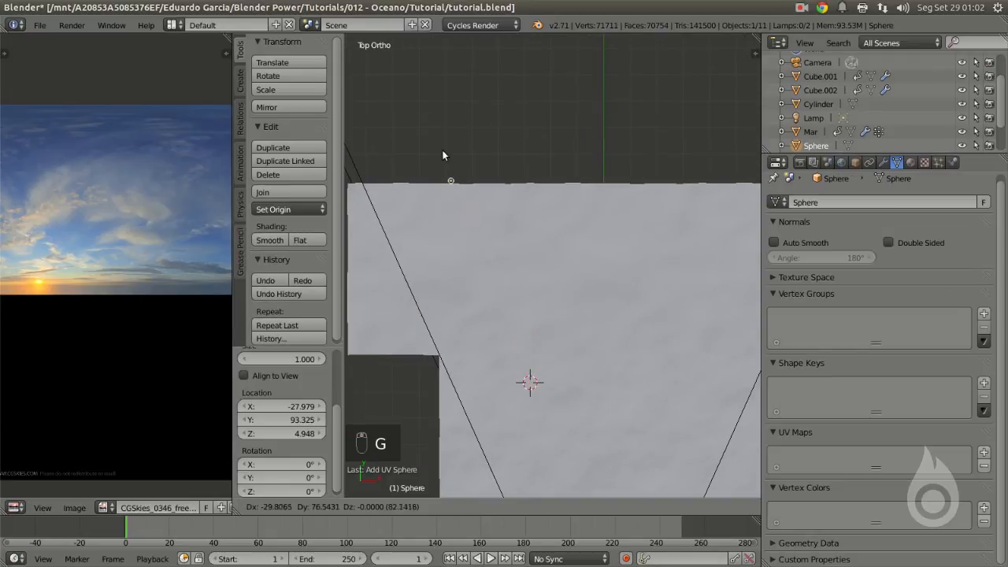
pyautogui.click(438, 153)
pyautogui.press('s')
pyautogui.click(580, 238)
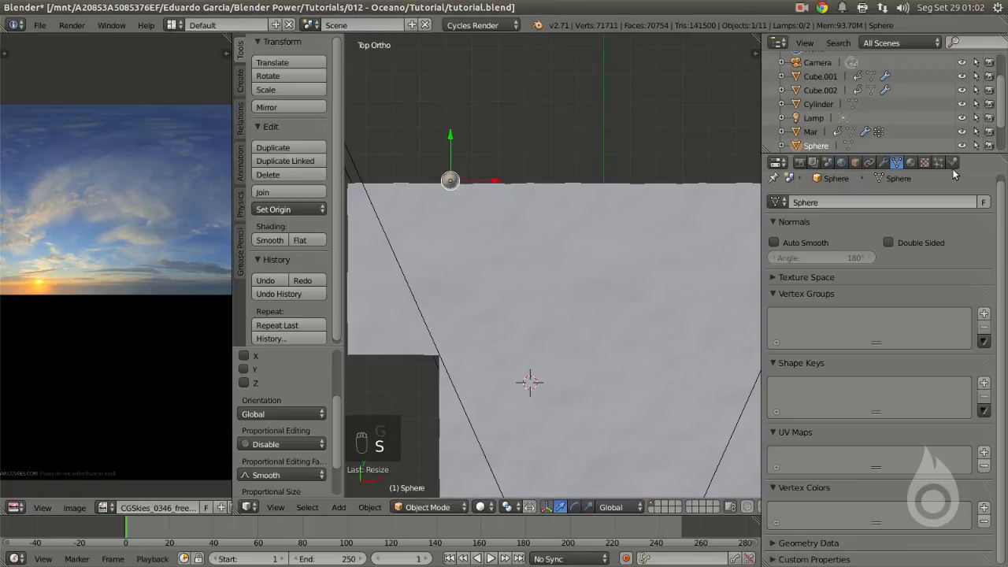
# Step: Give the sphere a new material named sol and set its surface shader to Emission
pyautogui.click(911, 162)
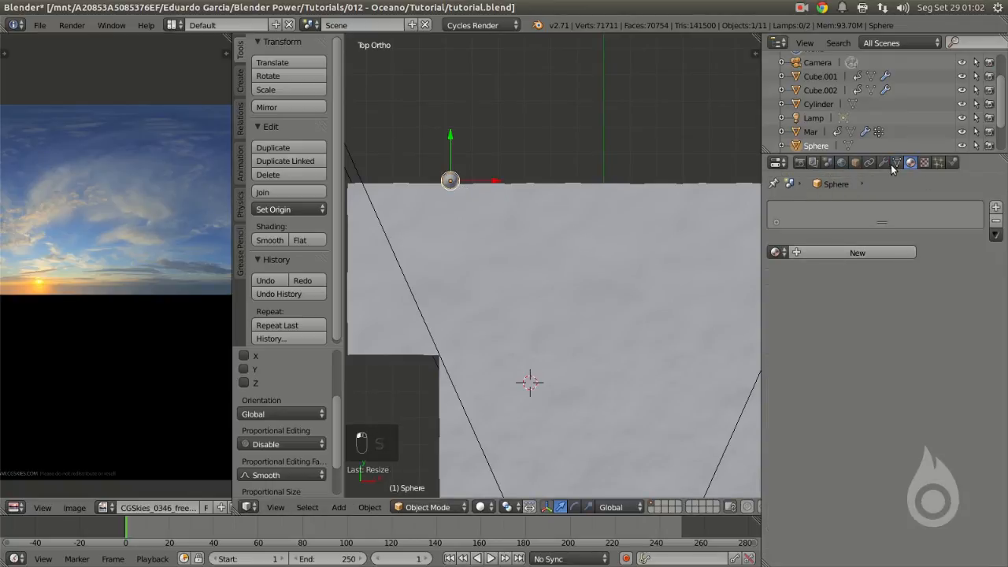
pyautogui.click(869, 253)
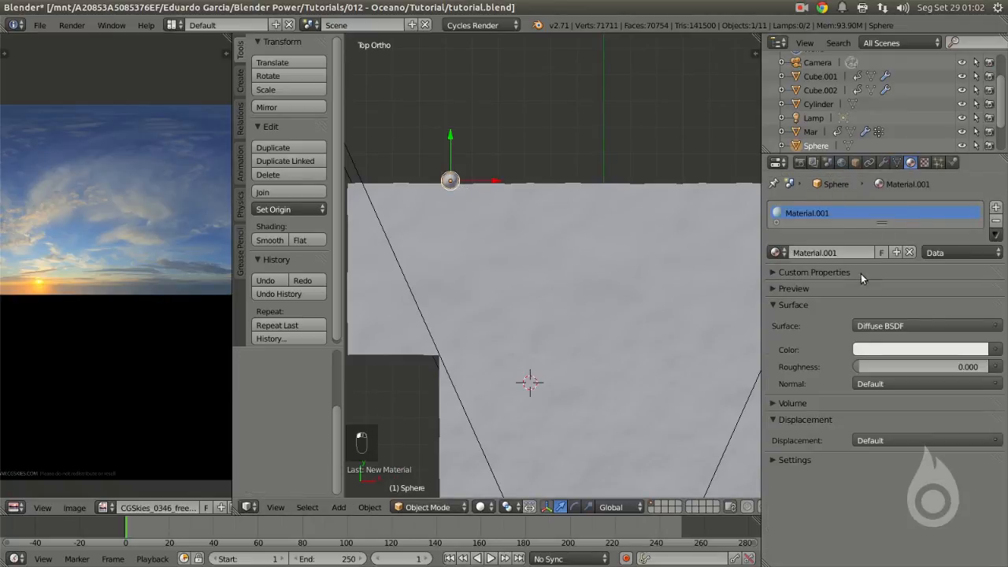
pyautogui.click(835, 252)
pyautogui.write('saol')
pyautogui.press('Return')
pyautogui.click(894, 326)
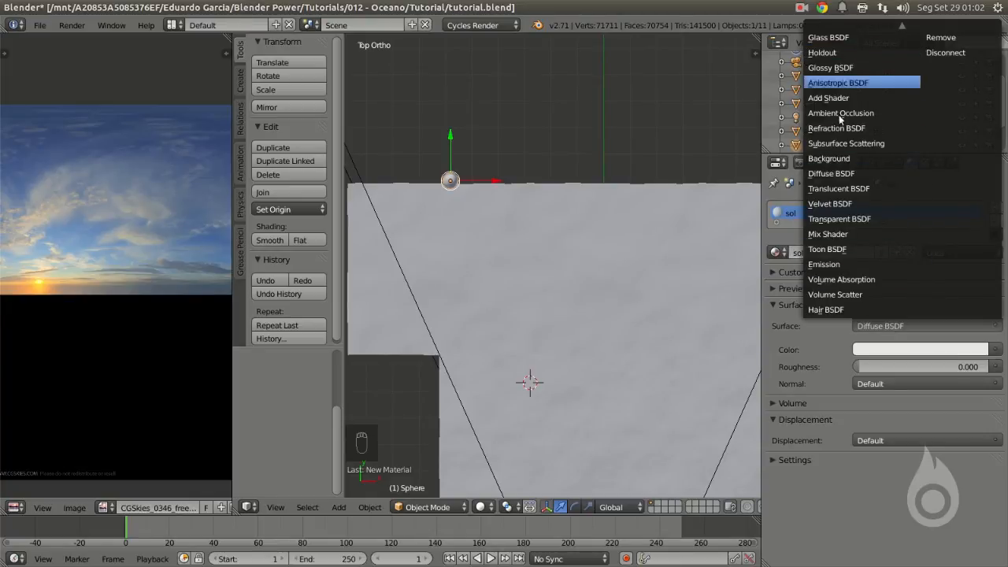
pyautogui.click(827, 264)
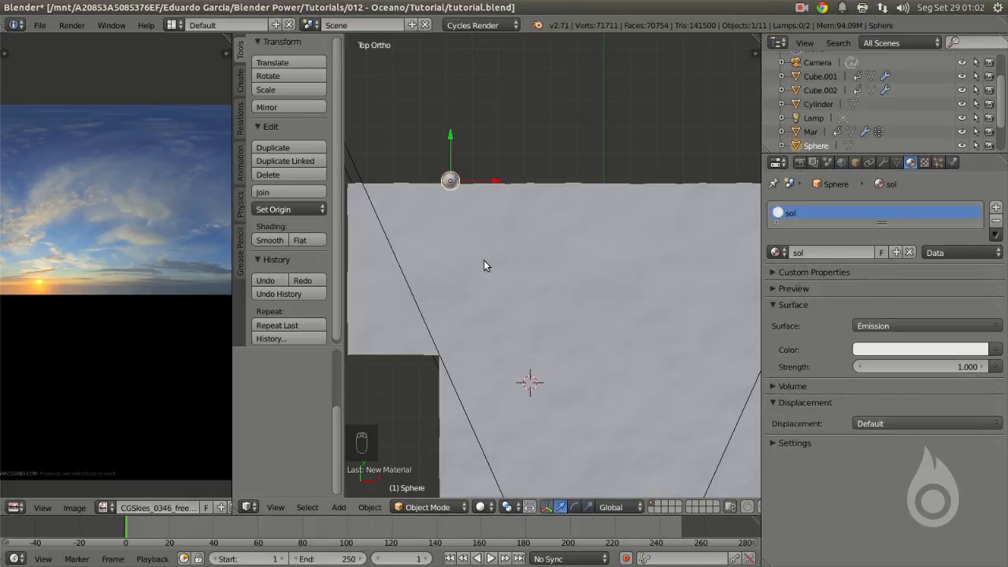
# Step: Sample the bright yellow of the sun in the sky image as the sol material's emission color
pyautogui.scroll(5, 96, 283)
pyautogui.moveTo(134, 303)
pyautogui.mouseDown(button='middle')
pyautogui.moveTo(89, 247)
pyautogui.moveTo(129, 300)
pyautogui.mouseUp(button='middle')
pyautogui.click(883, 353)
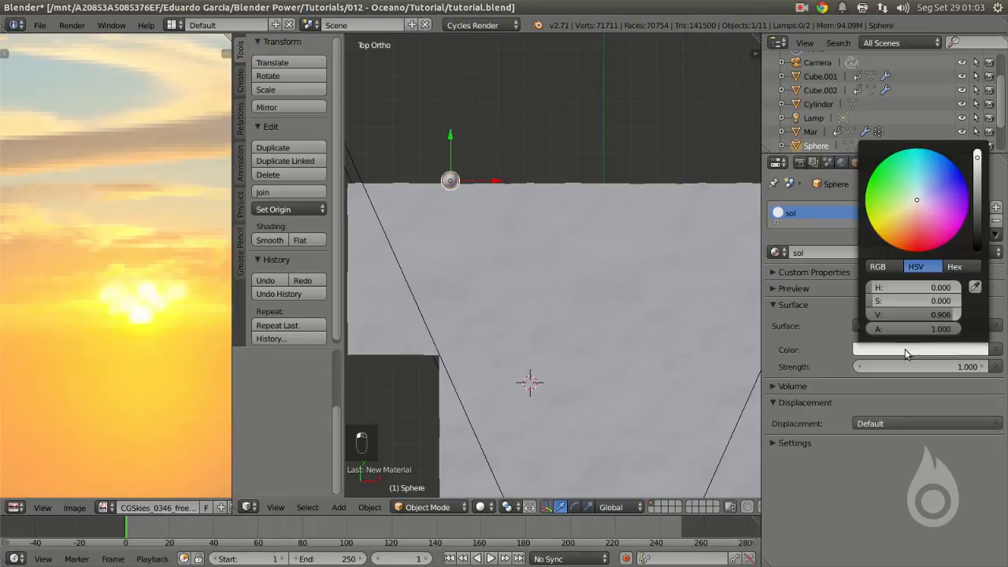
pyautogui.press('e')
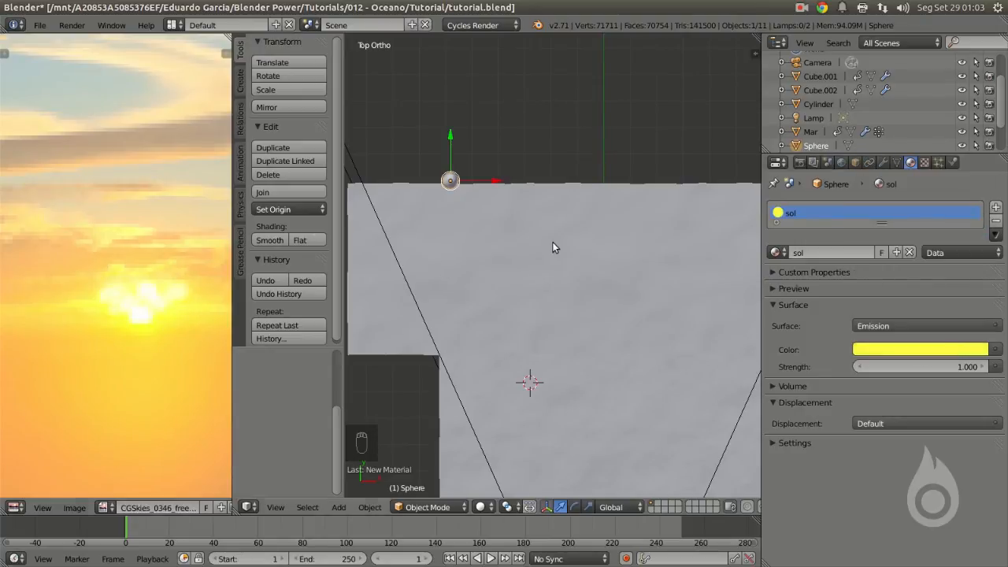
# Step: Preview the camera view with Rendered shading and reduce the saturation of the sol emission color to a paler yellow
pyautogui.press('KP_0')
pyautogui.click(481, 508)
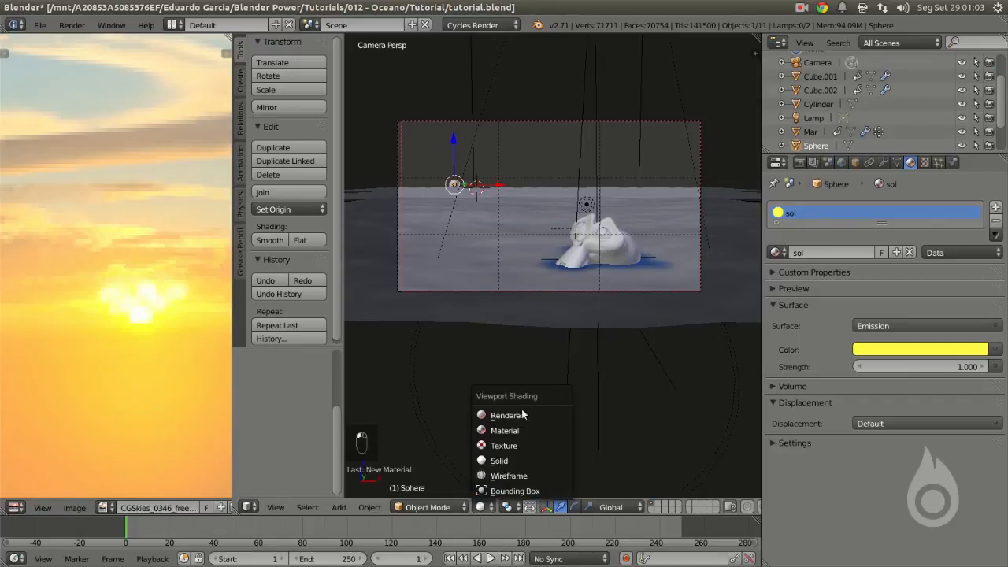
pyautogui.click(521, 413)
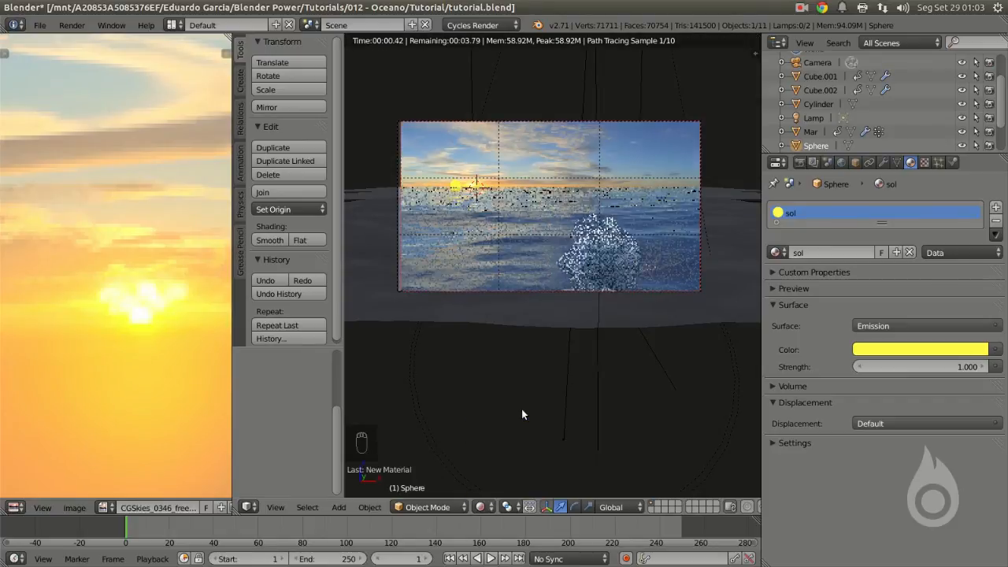
pyautogui.scroll(4, 449, 171)
pyautogui.keyDown('shift'); pyautogui.moveTo(449, 171); pyautogui.dragTo(612, 261, button='middle'); pyautogui.keyUp('shift')
pyautogui.scroll(3, 482, 161)
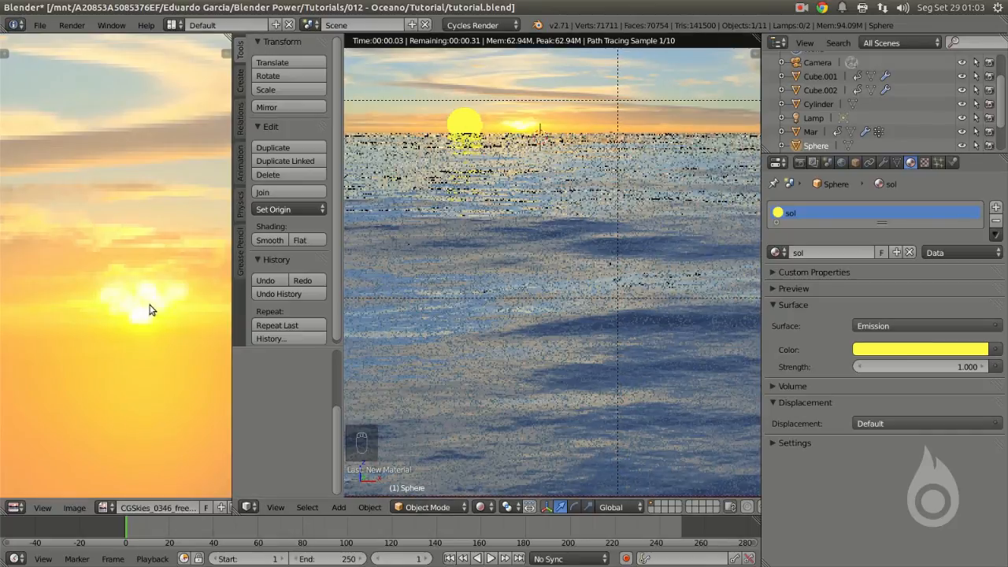
pyautogui.click(876, 353)
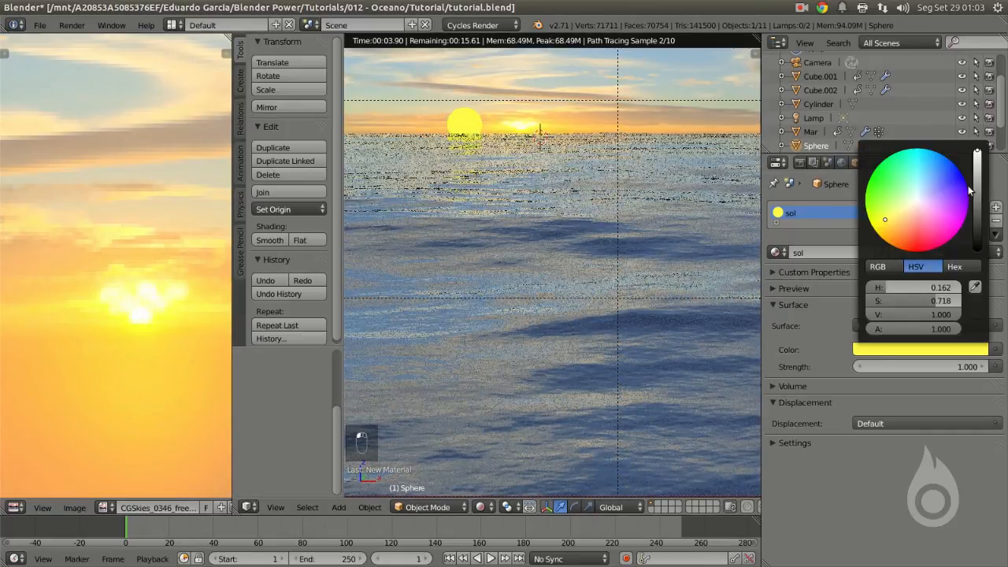
pyautogui.moveTo(963, 309); pyautogui.dragTo(907, 301)
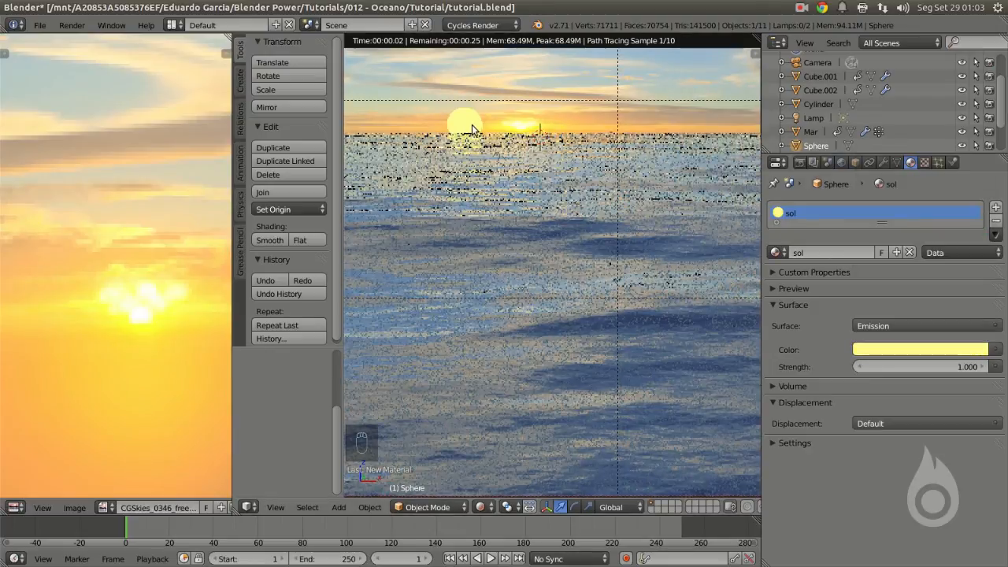
# Step: Change the image editor to a 3D view from the top and move the sphere over the sun in the sky image
pyautogui.click(16, 508)
pyautogui.click(36, 492)
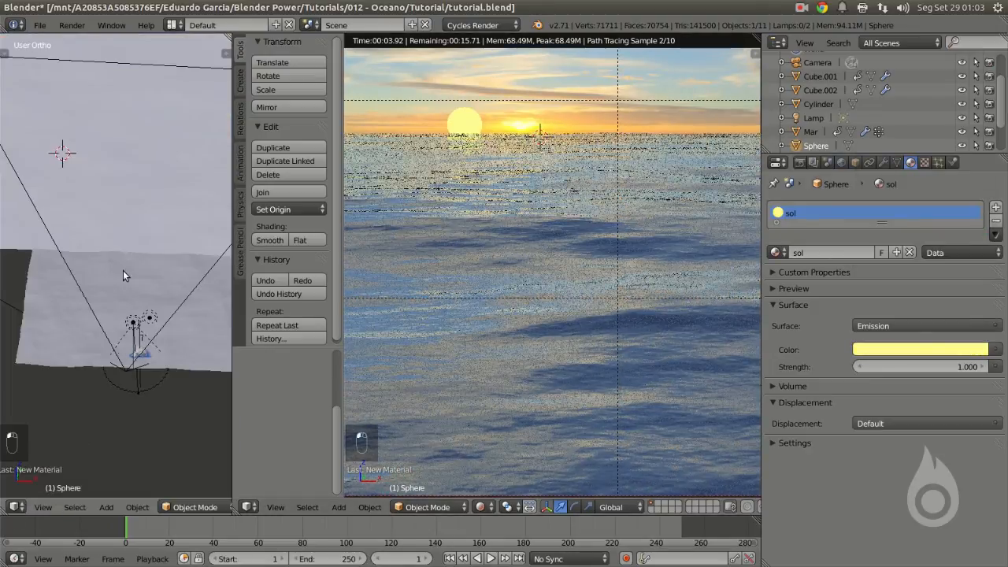
pyautogui.press('KP_5')
pyautogui.press('KP_7')
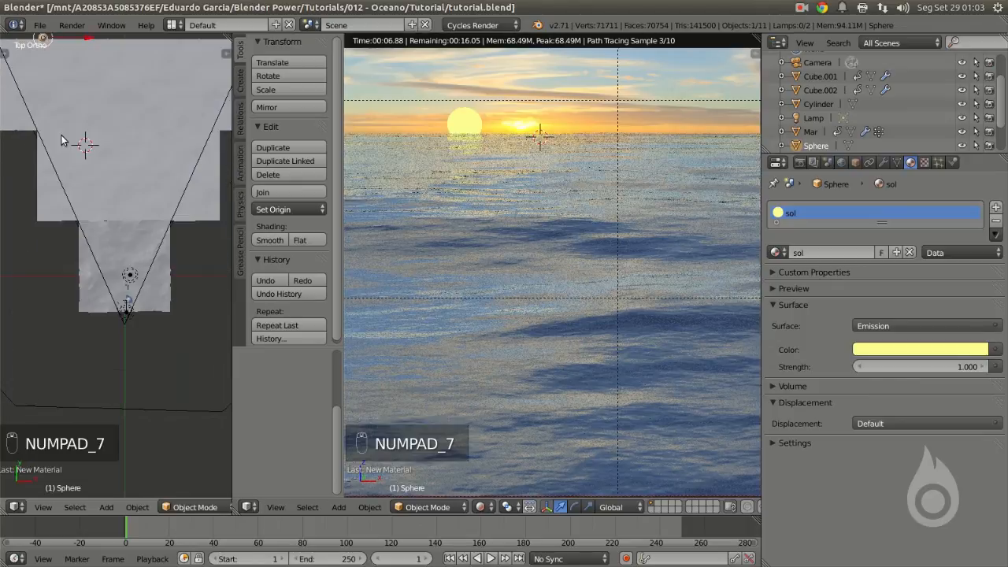
pyautogui.keyDown('shift'); pyautogui.moveTo(79, 142); pyautogui.dragTo(106, 246, button='middle'); pyautogui.keyUp('shift')
pyautogui.scroll(4, 106, 240)
pyautogui.press('g')
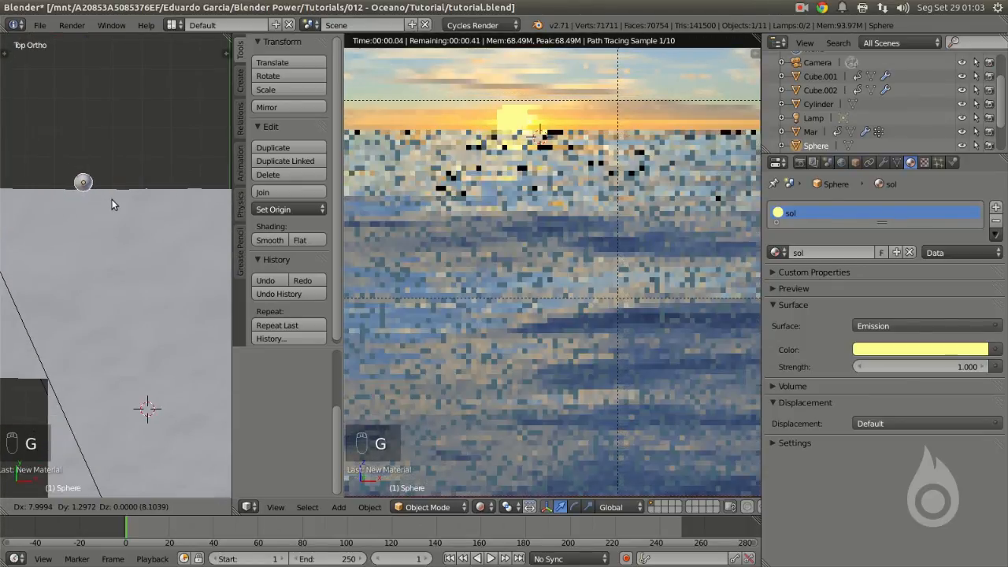
pyautogui.click(116, 199)
# Step: Lower the sun sphere along the global Z axis until it sits partly below the ocean horizon
pyautogui.moveTo(118, 200); pyautogui.dragTo(93, 212, button='middle')
pyautogui.scroll(5, 110, 208)
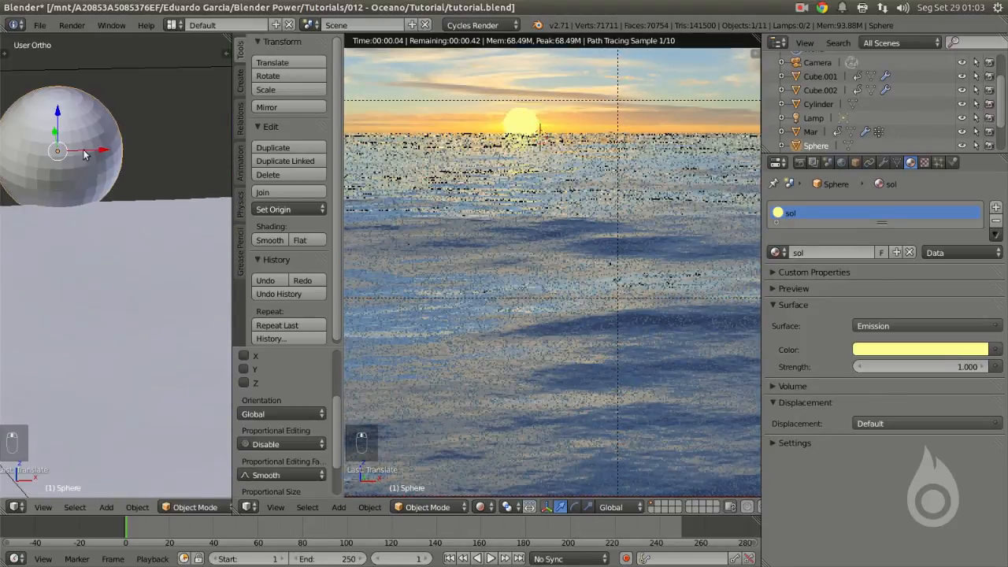
pyautogui.press('g')
pyautogui.press('z')
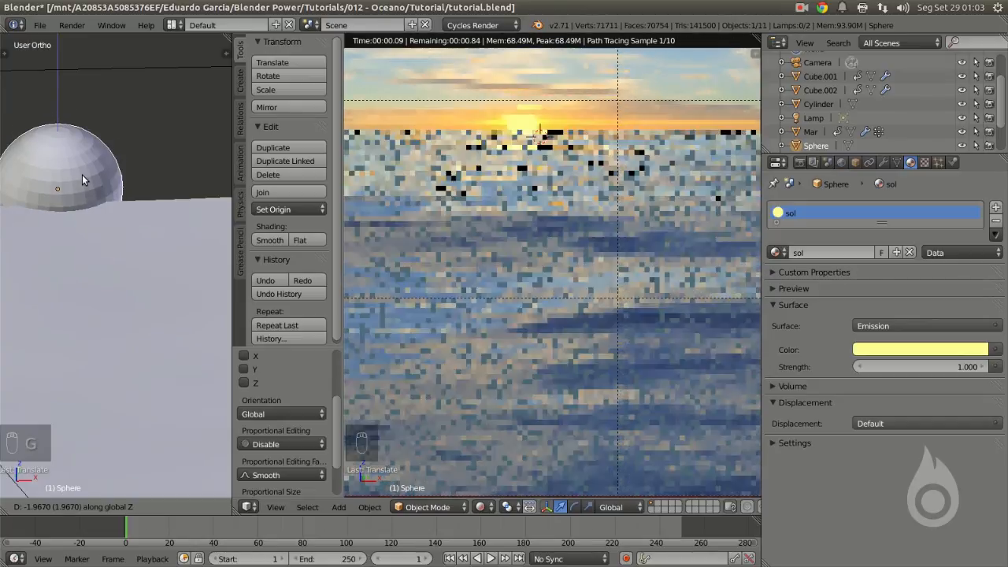
pyautogui.click(82, 172)
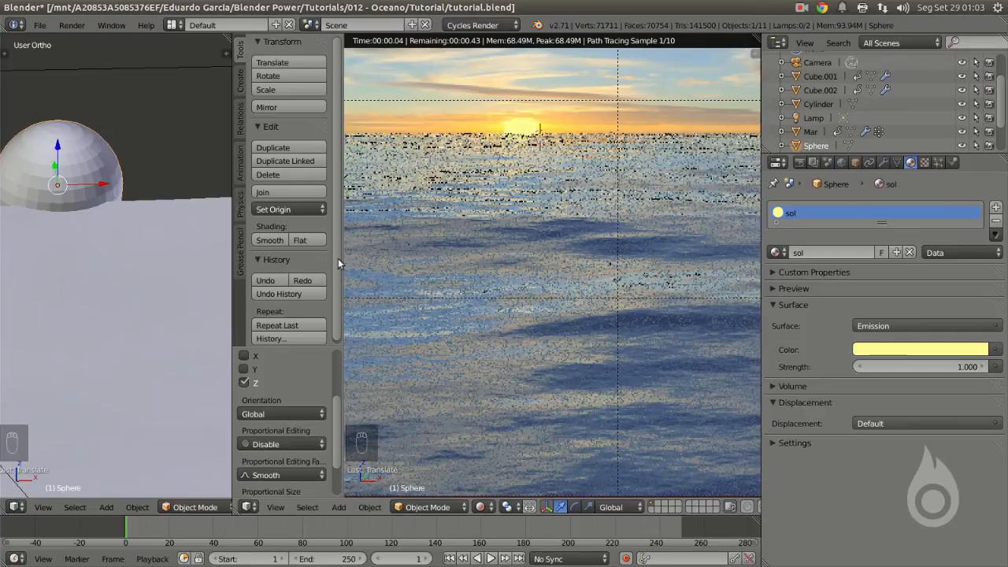
pyautogui.scroll(-5, 597, 205)
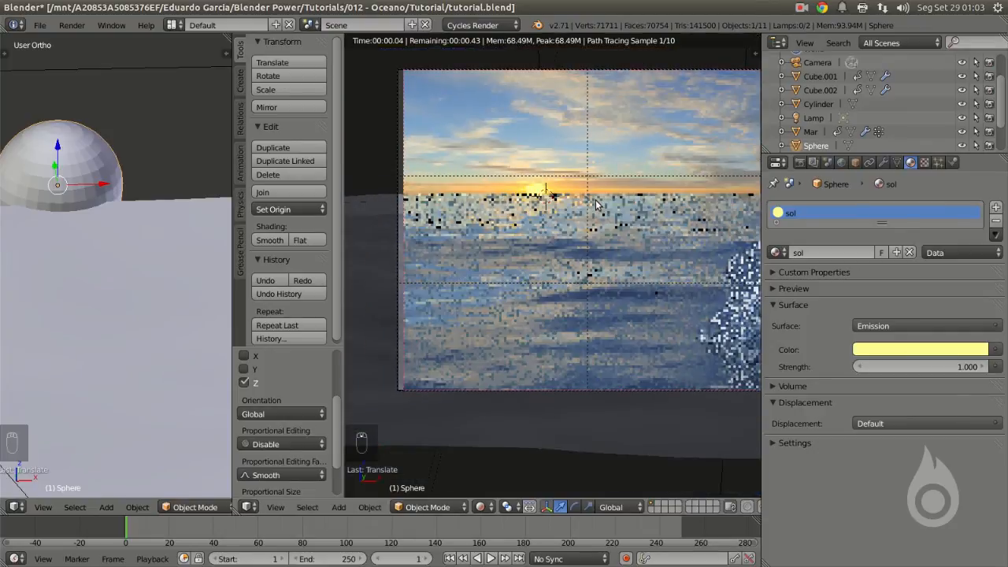
pyautogui.scroll(-2, 577, 230)
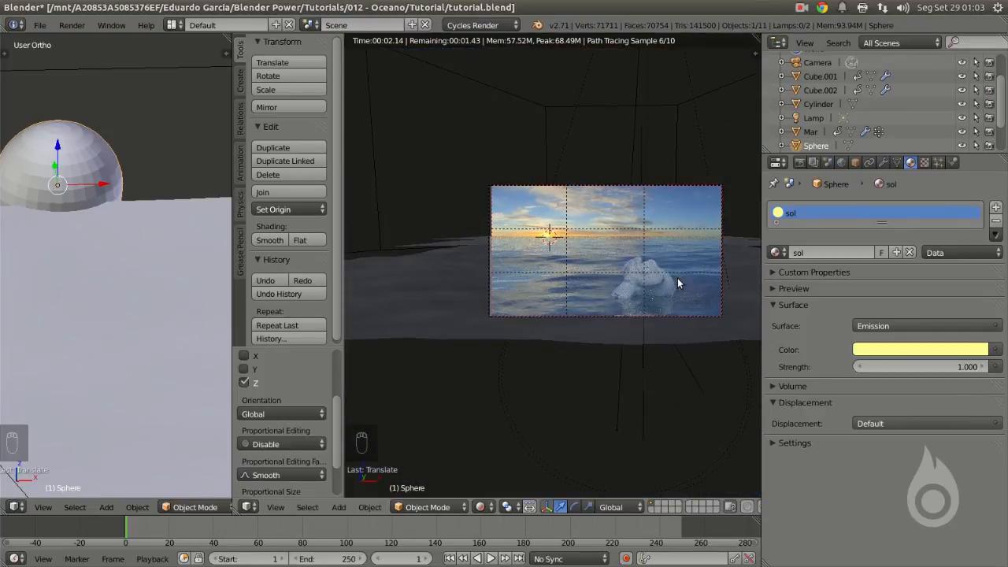
pyautogui.scroll(2, 678, 278)
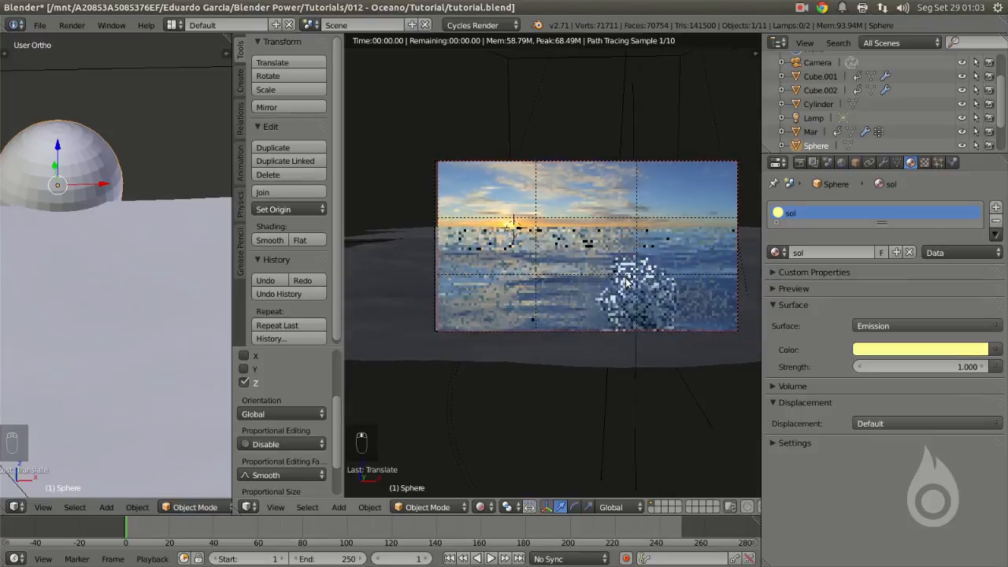
pyautogui.scroll(1, 611, 282)
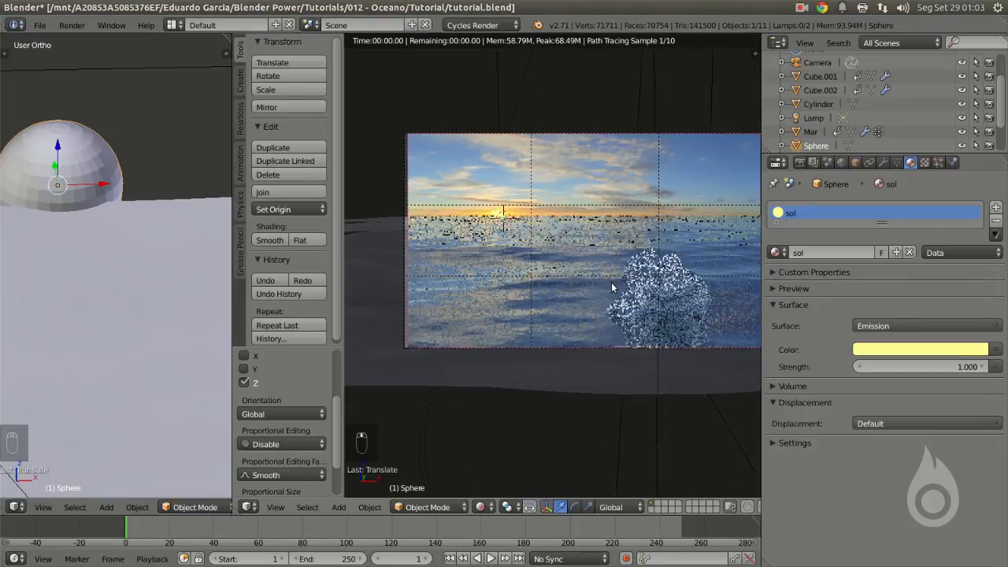
pyautogui.scroll(1, 562, 272)
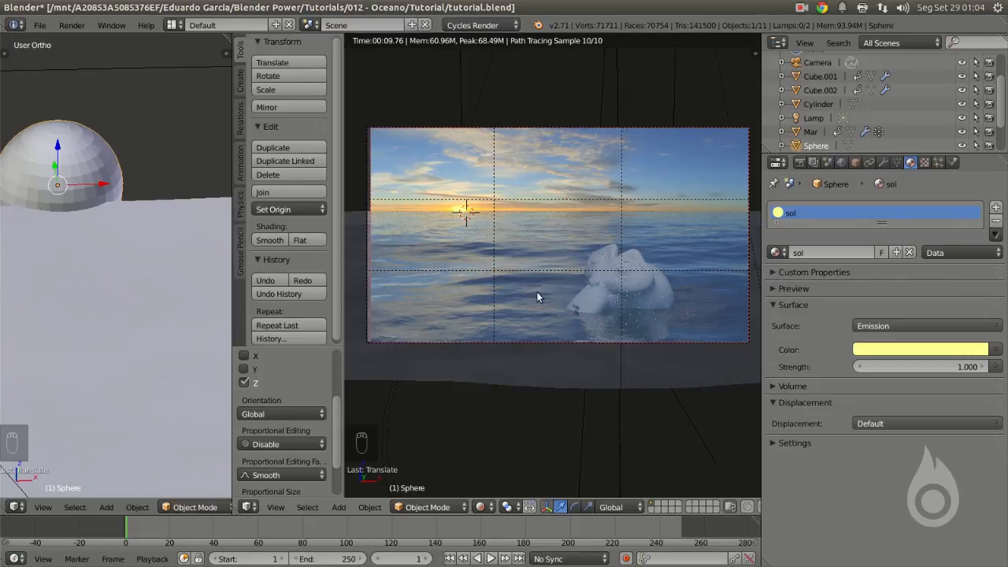
# Step: Select the ocean object Mar, set its Ocean modifier's wave scale to 0.380, and preview it with Rendered shading
pyautogui.press('z')
pyautogui.rightClick(475, 249)
pyautogui.rightClick(475, 249)
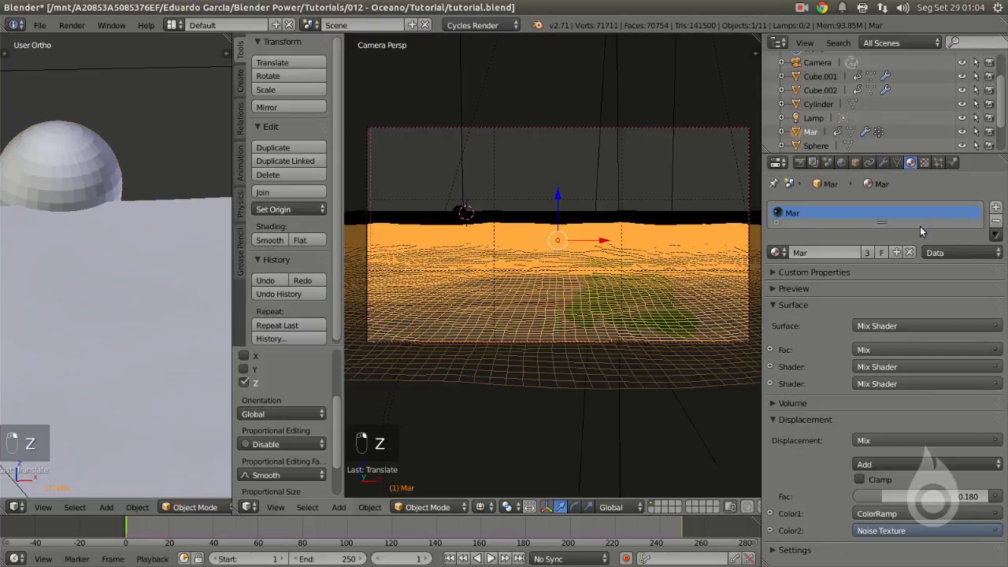
pyautogui.press('z')
pyautogui.click(872, 164)
pyautogui.click(882, 164)
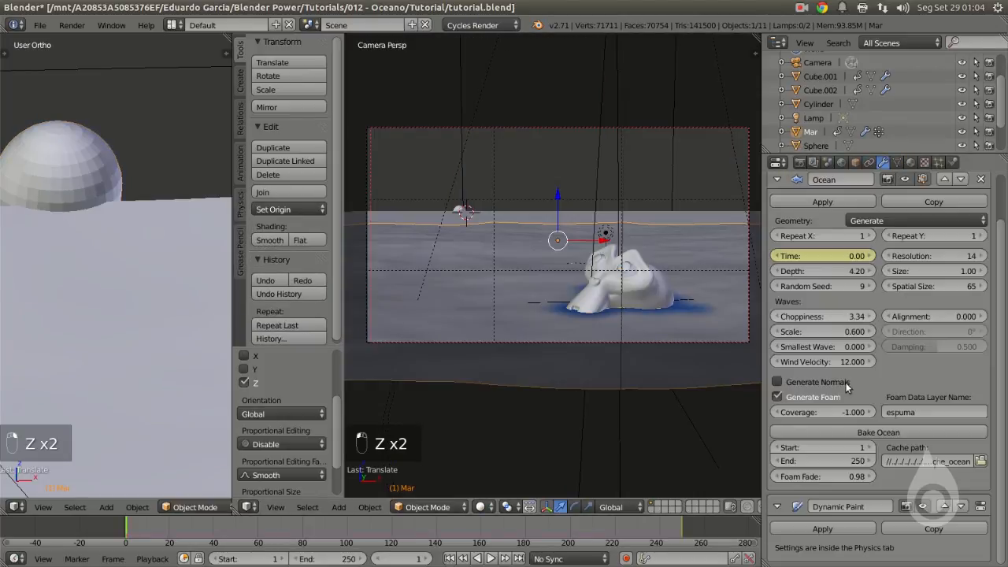
pyautogui.moveTo(823, 332); pyautogui.dragTo(814, 331)
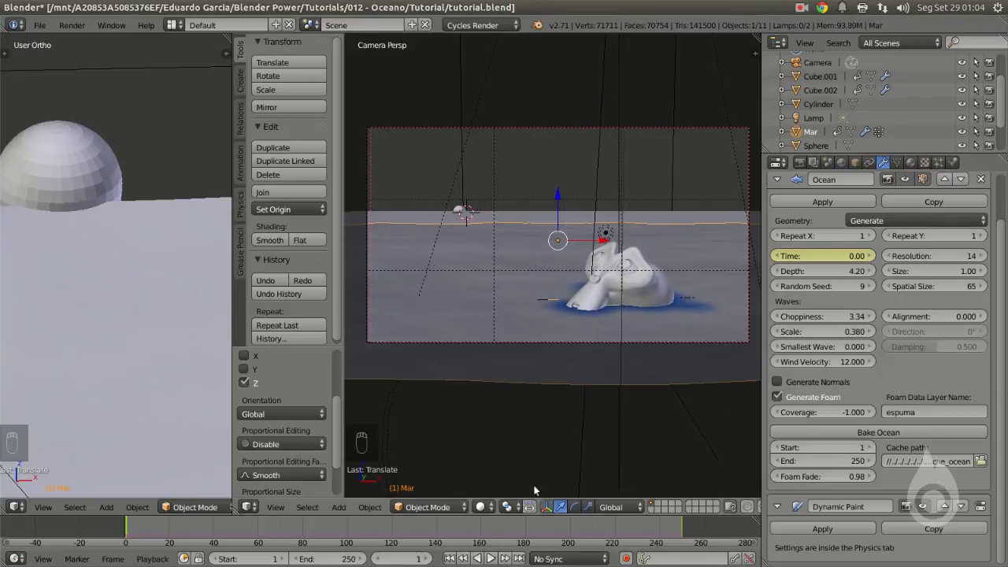
pyautogui.click(480, 507)
pyautogui.click(520, 417)
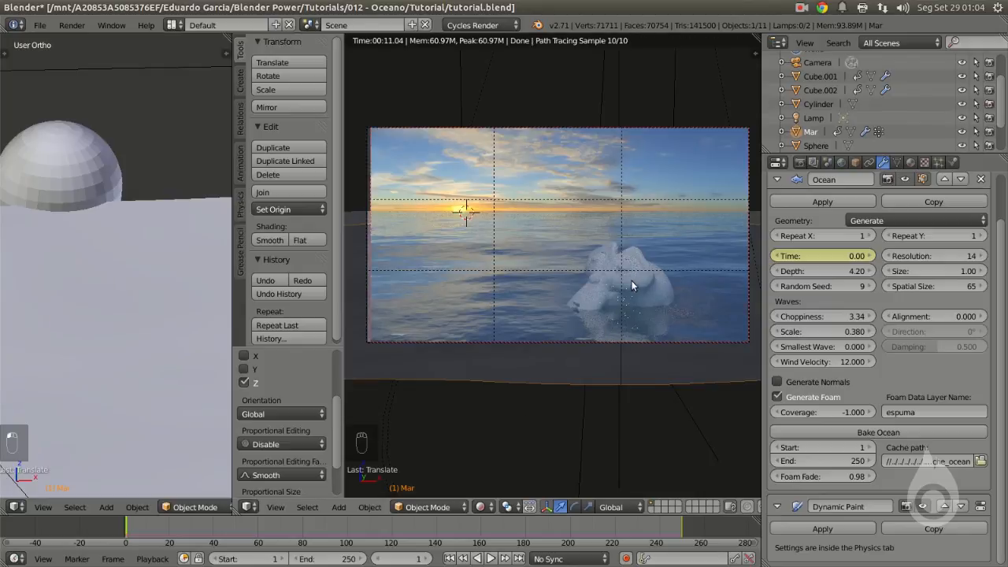
# Step: Add the dp_paintmap and dp_wetmap output layers of the macaco_espuma canvas surface on Mar, and preview with Rendered shading
pyautogui.press('z')
pyautogui.press('z')
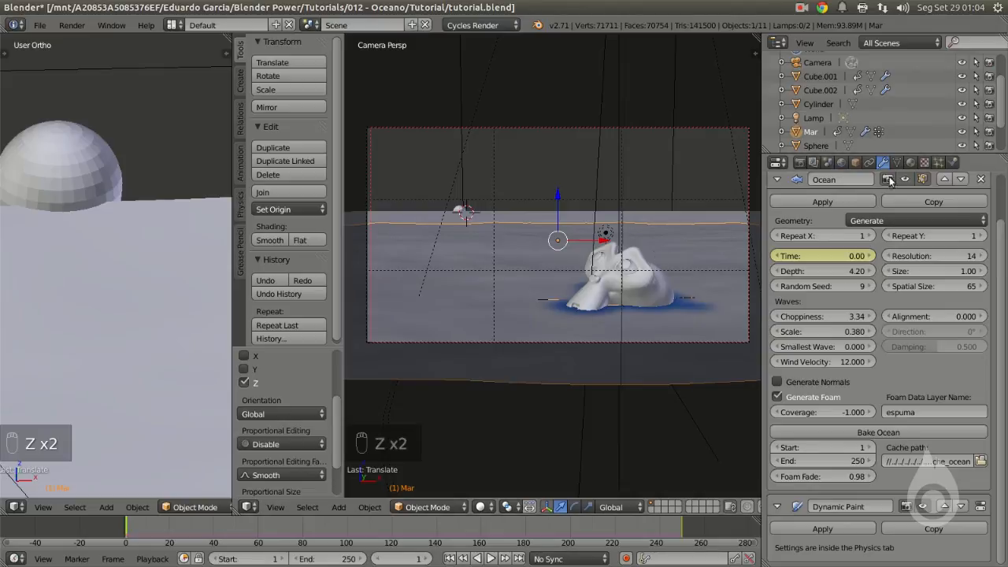
pyautogui.click(953, 162)
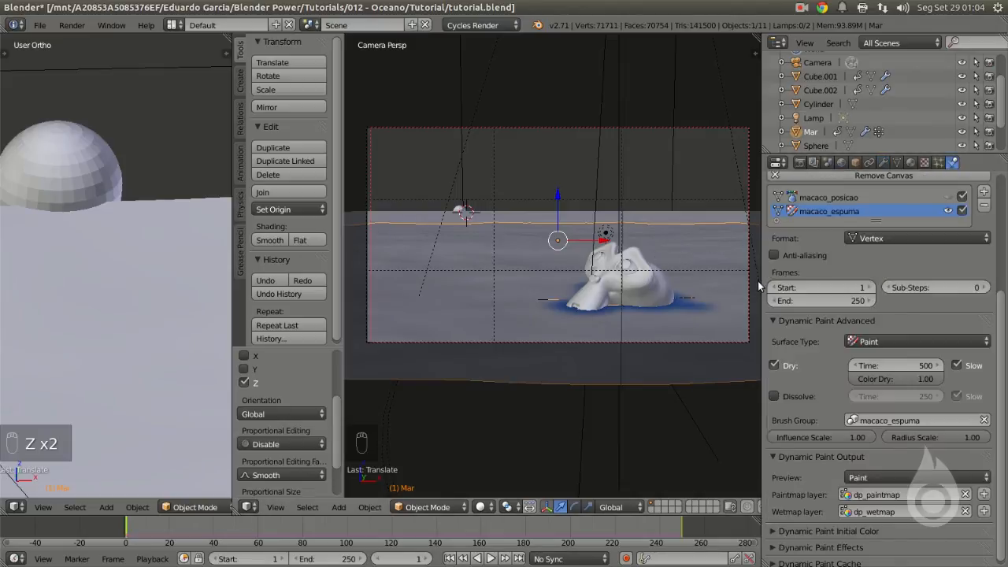
pyautogui.click(984, 494)
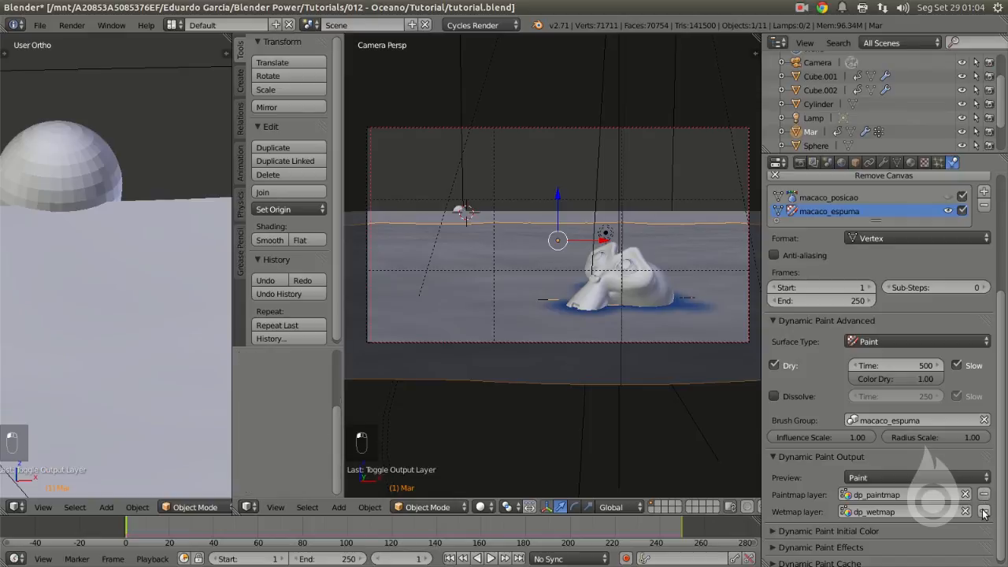
pyautogui.click(984, 510)
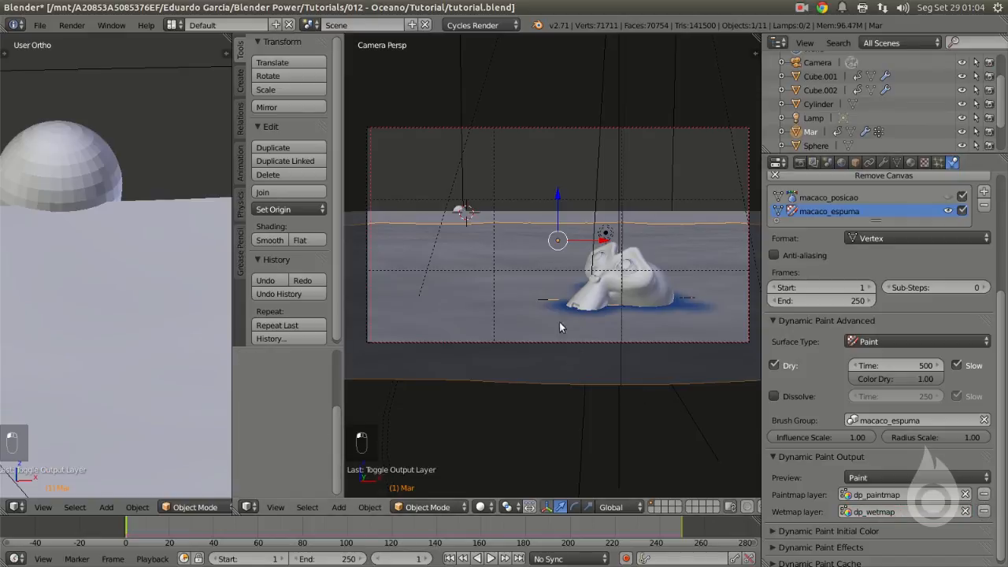
pyautogui.click(481, 506)
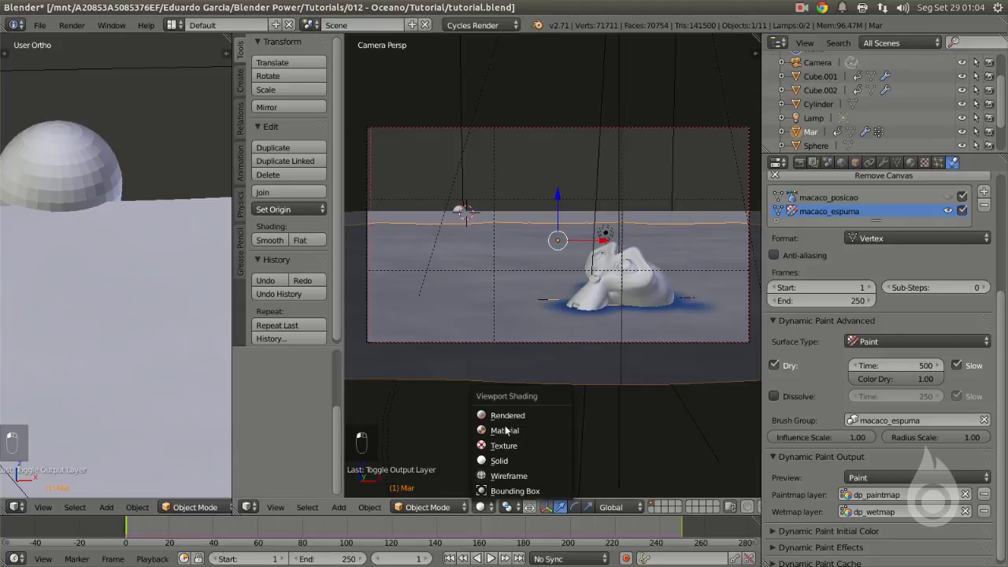
pyautogui.click(517, 413)
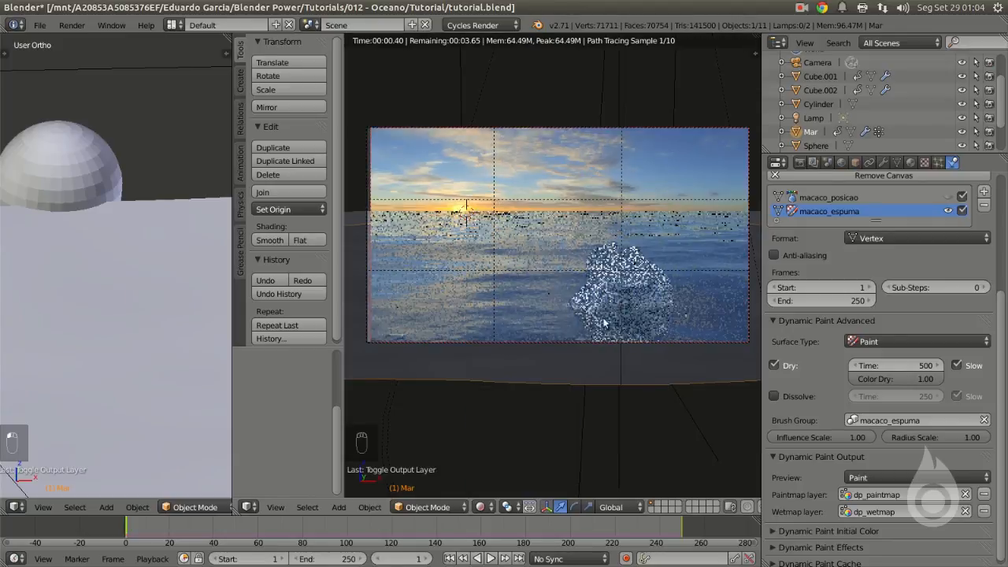
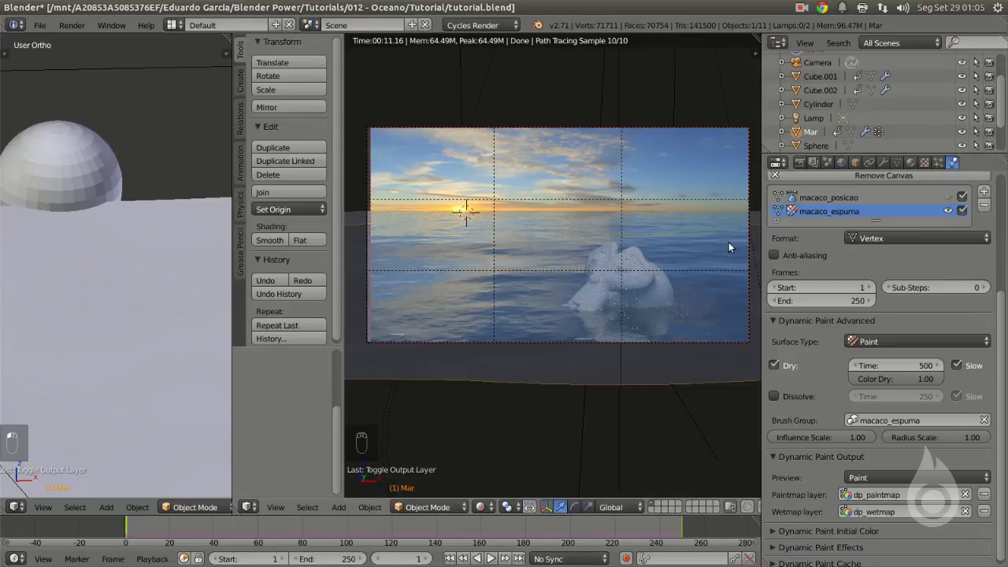
# Step: Go back to Solid shading and review the ocean's Ocean modifier values and its Dynamic Paint canvas settings
pyautogui.press('z')
pyautogui.press('z')
pyautogui.moveTo(686, 239)
pyautogui.mouseDown(button='middle')
pyautogui.moveTo(605, 305)
pyautogui.moveTo(575, 350)
pyautogui.mouseUp(button='middle')
pyautogui.scroll(2, 576, 350)
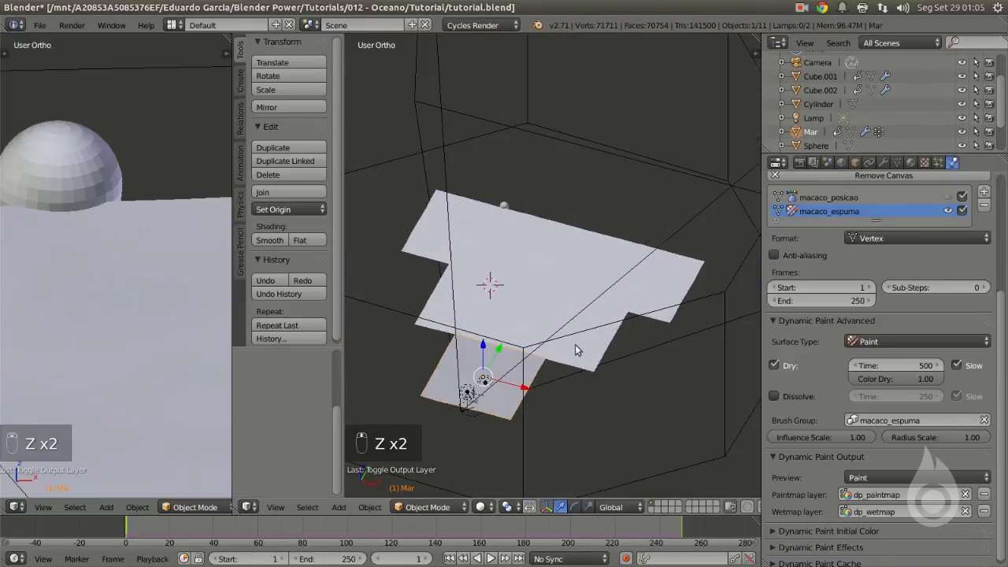
pyautogui.click(883, 162)
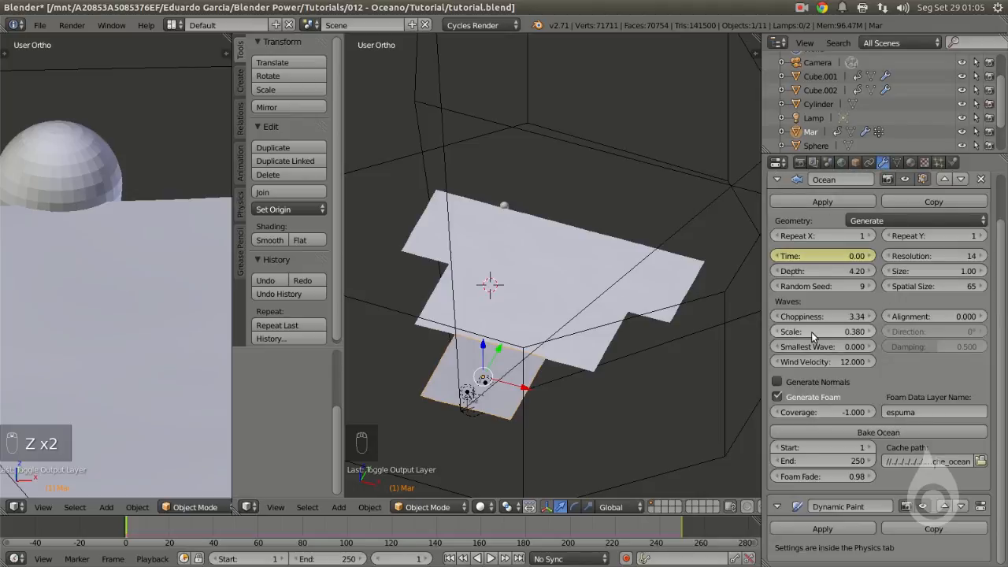
pyautogui.scroll(3, 552, 268)
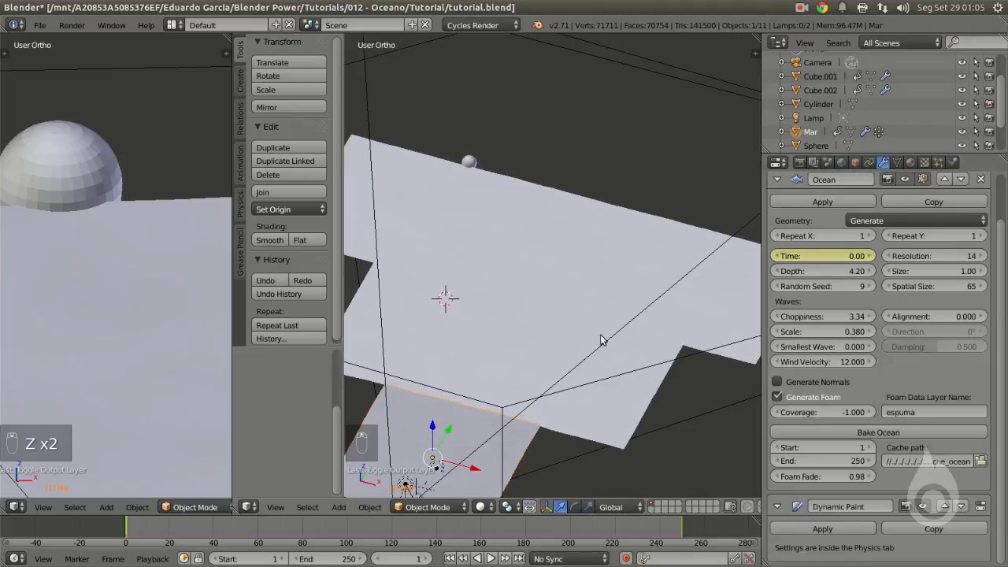
pyautogui.click(938, 163)
pyautogui.click(953, 162)
pyautogui.scroll(3, 811, 331)
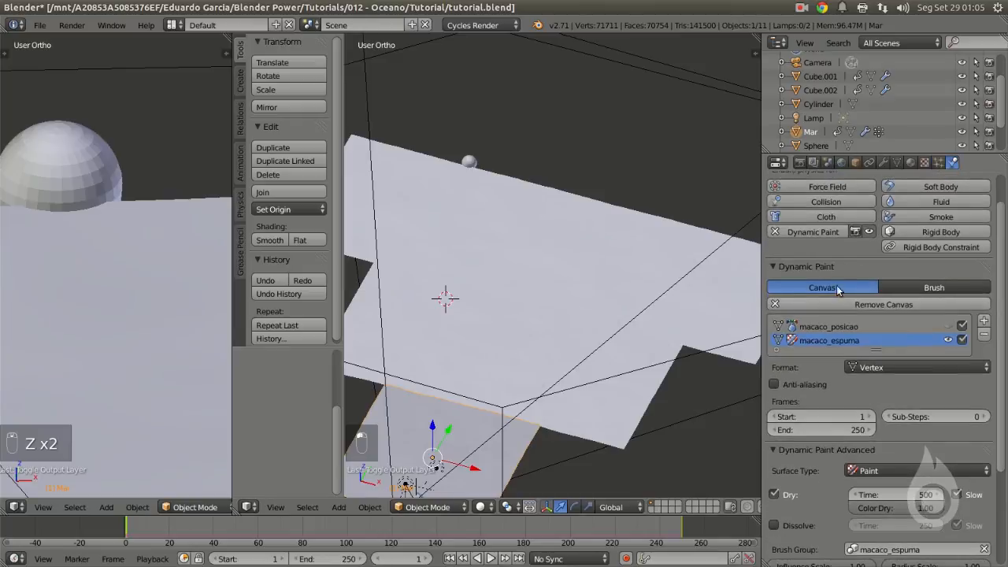
pyautogui.scroll(-3, 849, 391)
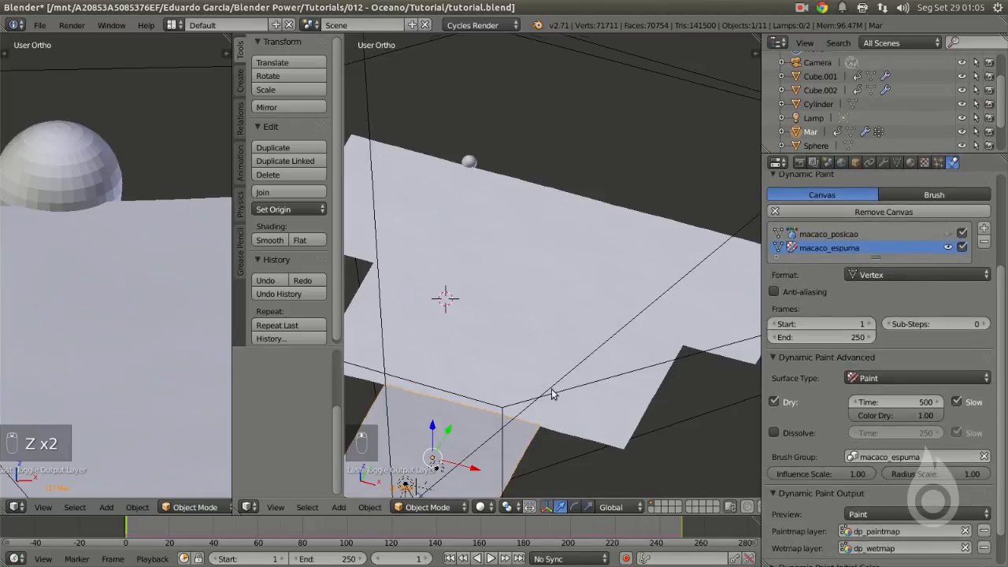
# Step: Examine the foam painted around the monkey head and the extent of the ocean plane that serves as canvas
pyautogui.keyDown('shift'); pyautogui.moveTo(553, 394); pyautogui.dragTo(630, 272, button='middle'); pyautogui.keyUp('shift')
pyautogui.scroll(5, 591, 311)
pyautogui.keyDown('shift'); pyautogui.moveTo(525, 402); pyautogui.dragTo(615, 205, button='middle'); pyautogui.keyUp('shift')
pyautogui.scroll(5, 601, 221)
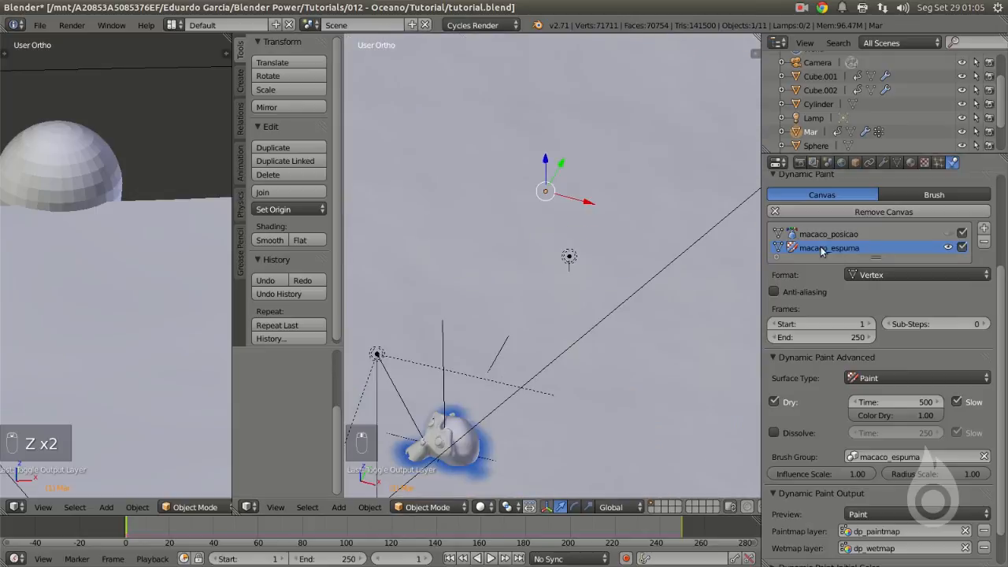
pyautogui.scroll(-2, 746, 250)
pyautogui.scroll(2, 745, 250)
pyautogui.scroll(-11, 586, 292)
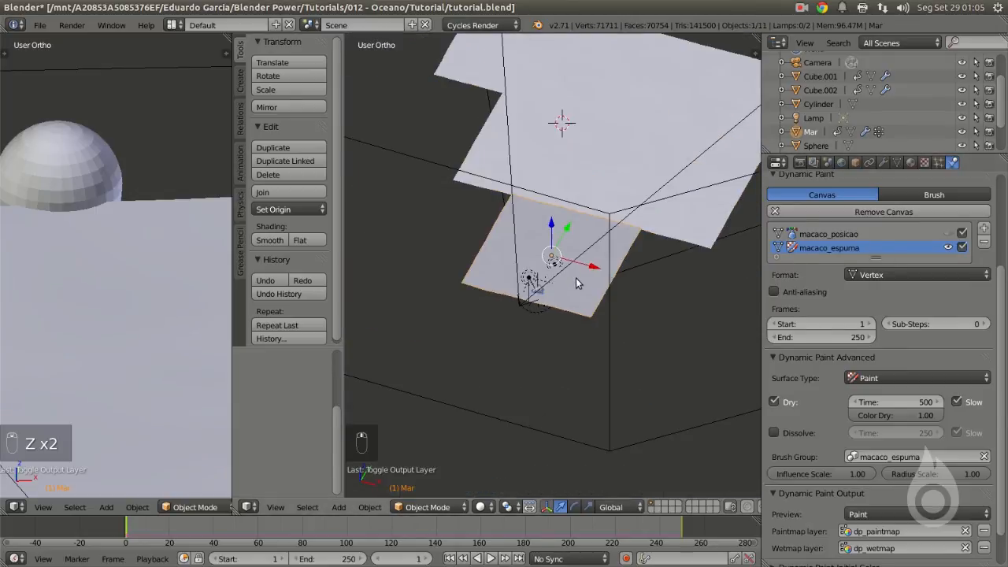
pyautogui.scroll(3, 581, 170)
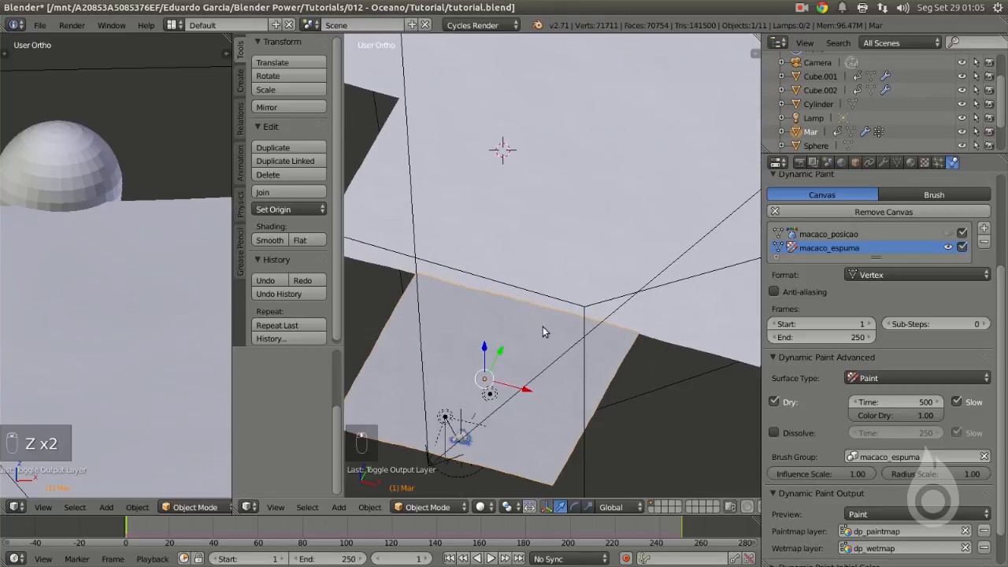
# Step: Switch the 3D view to Rendered shading and show the Mar material's node tree in a Node Editor
pyautogui.click(482, 506)
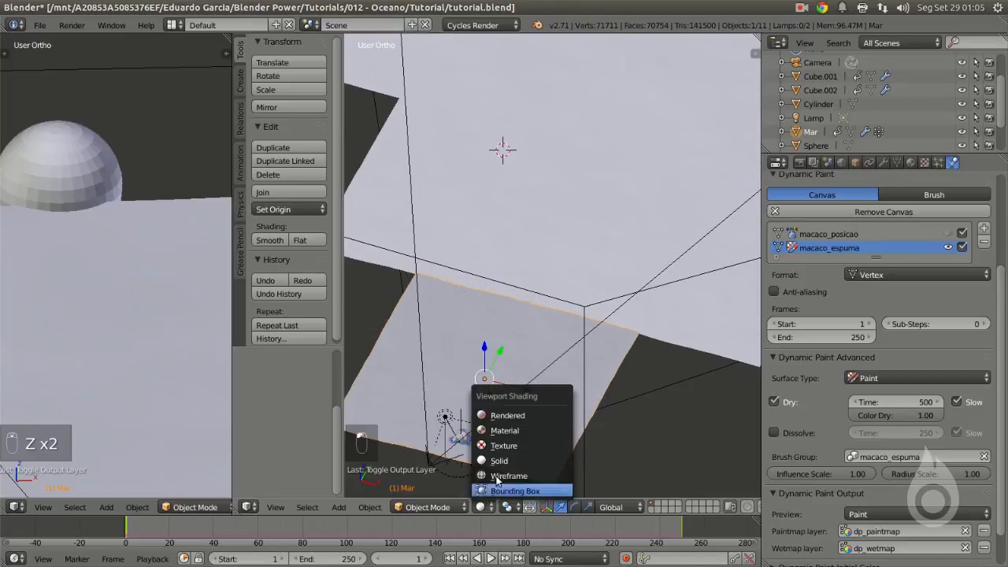
pyautogui.click(513, 416)
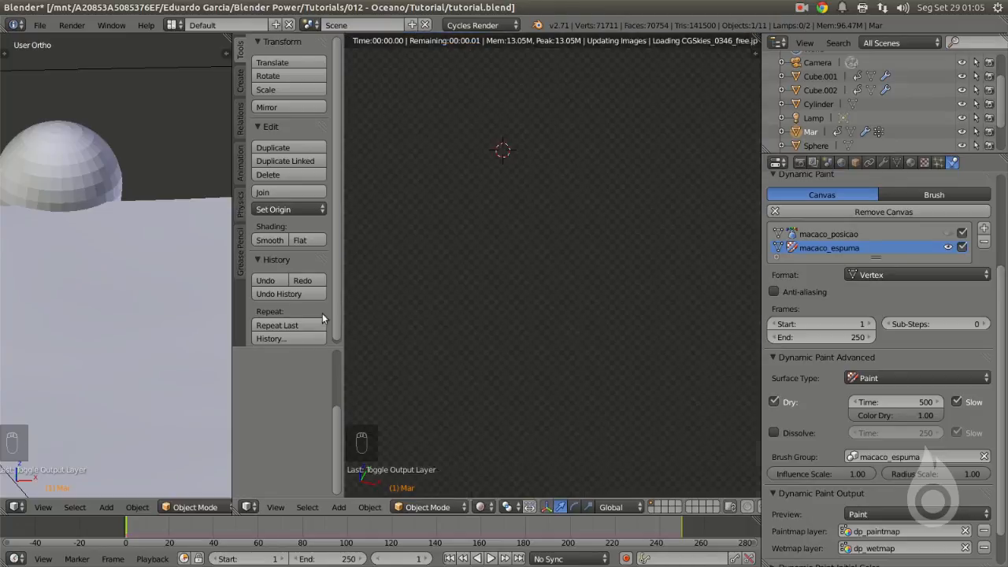
pyautogui.click(15, 507)
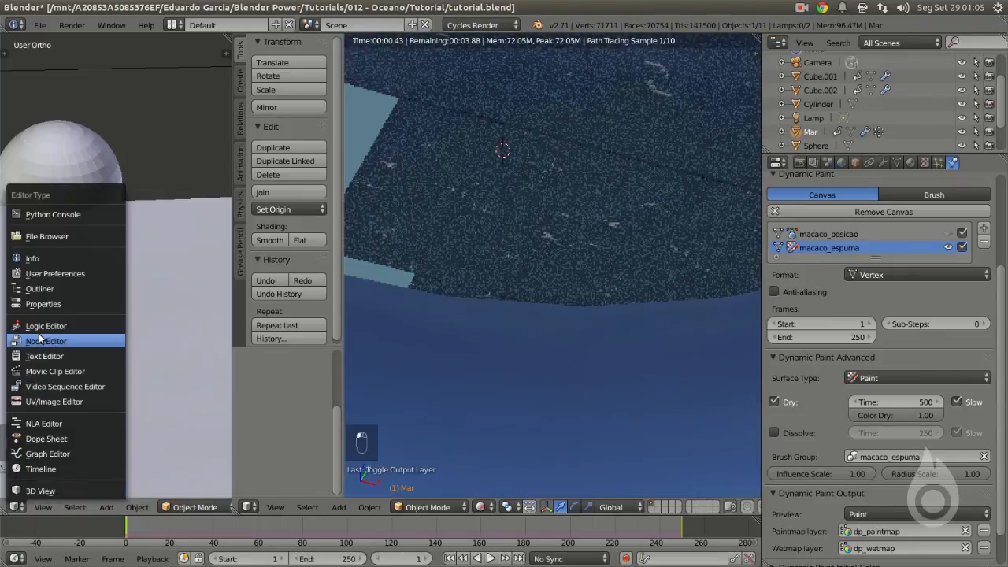
pyautogui.click(45, 341)
pyautogui.scroll(-8, 122, 272)
pyautogui.moveTo(151, 197); pyautogui.dragTo(119, 265, button='middle')
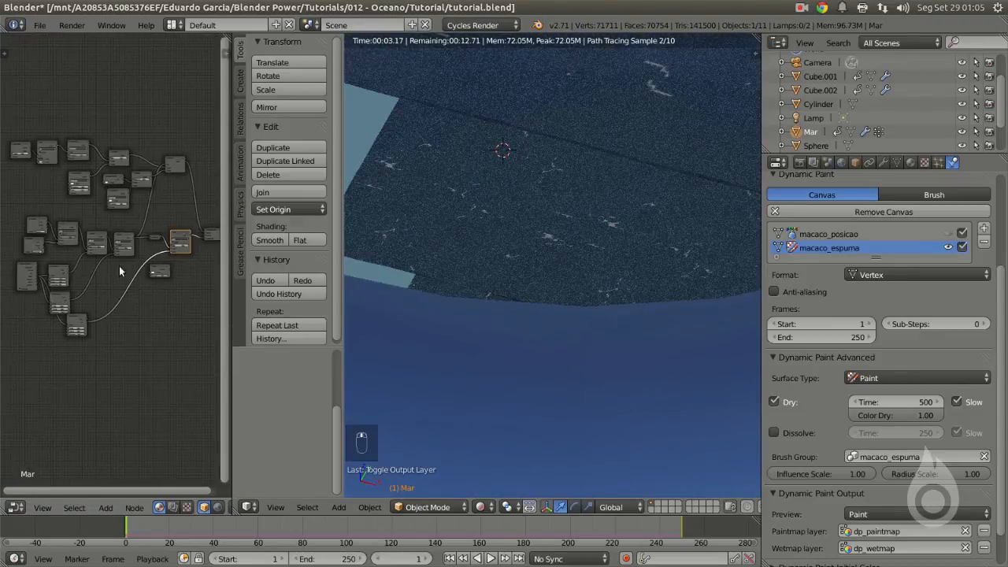
pyautogui.moveTo(94, 193); pyautogui.dragTo(77, 233, button='middle')
# Step: Examine the rendered ocean planes, the sun sphere on the horizon and the surrounding sky from several angles
pyautogui.scroll(-4, 511, 316)
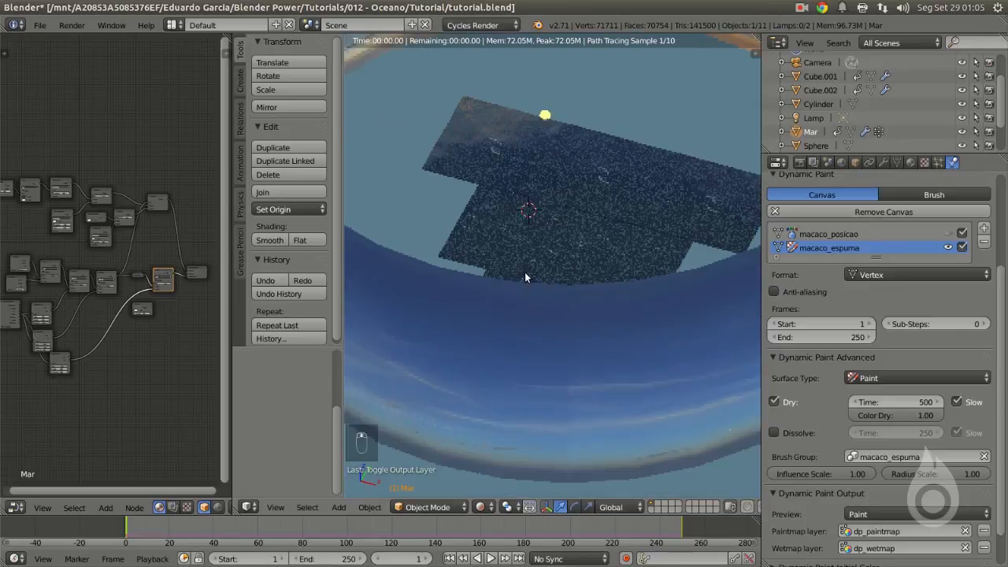
pyautogui.keyDown('shift'); pyautogui.moveTo(525, 271); pyautogui.dragTo(475, 306, button='middle'); pyautogui.keyUp('shift')
pyautogui.scroll(3, 475, 306)
pyautogui.scroll(-3, 475, 305)
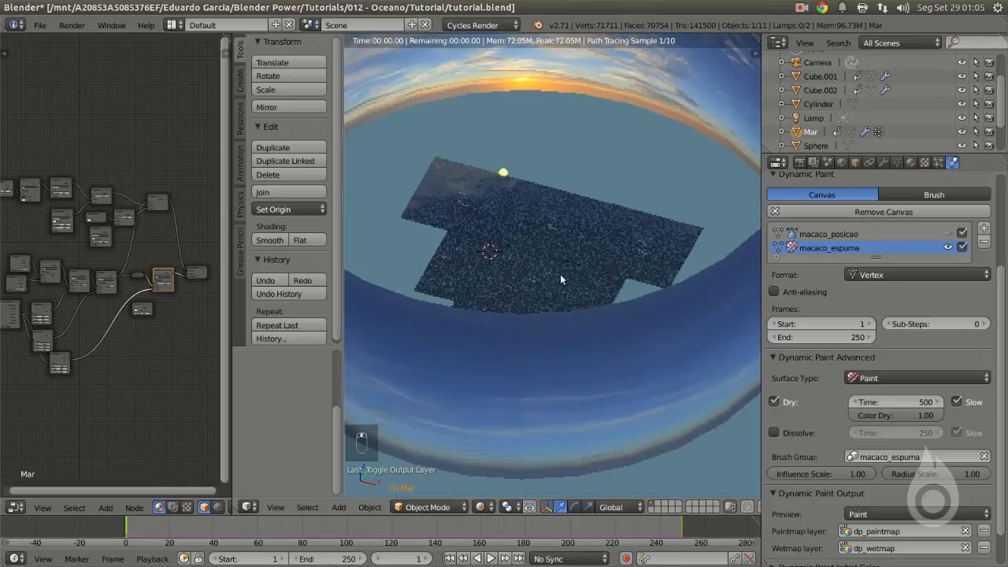
pyautogui.scroll(-4, 530, 168)
pyautogui.moveTo(522, 173); pyautogui.dragTo(563, 245, button='middle')
pyautogui.scroll(3, 603, 194)
pyautogui.scroll(3, 563, 243)
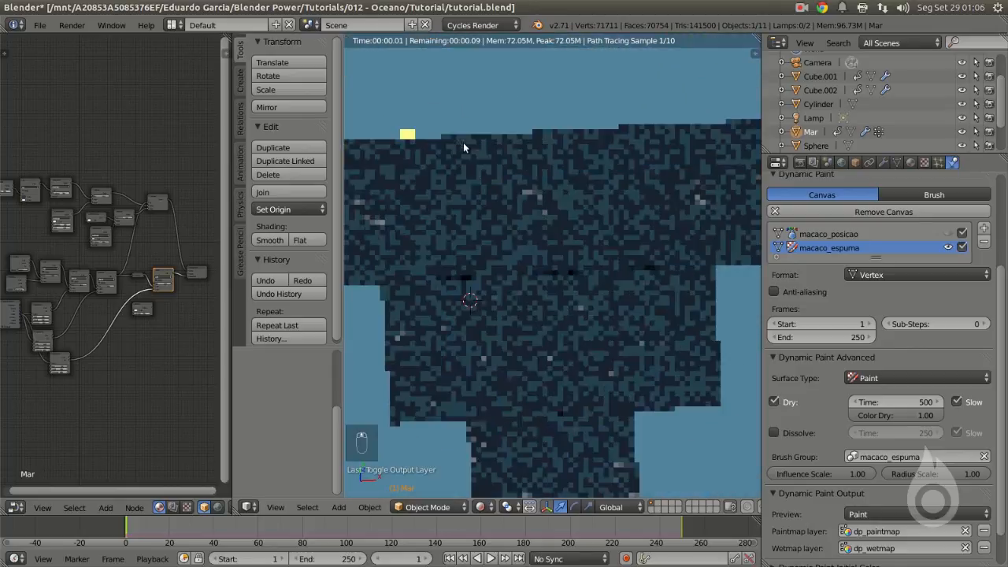
pyautogui.keyDown('shift'); pyautogui.moveTo(392, 140); pyautogui.dragTo(503, 251, button='middle'); pyautogui.keyUp('shift')
pyautogui.scroll(3, 503, 245)
pyautogui.scroll(4, 503, 245)
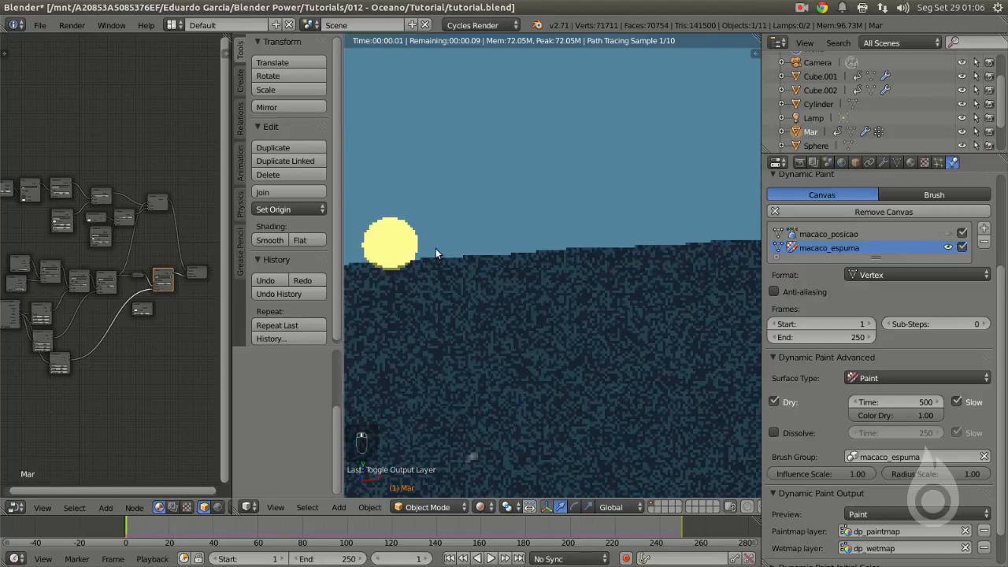
pyautogui.scroll(-6, 465, 320)
pyautogui.moveTo(465, 320); pyautogui.dragTo(585, 310, button='middle')
pyautogui.scroll(5, 599, 291)
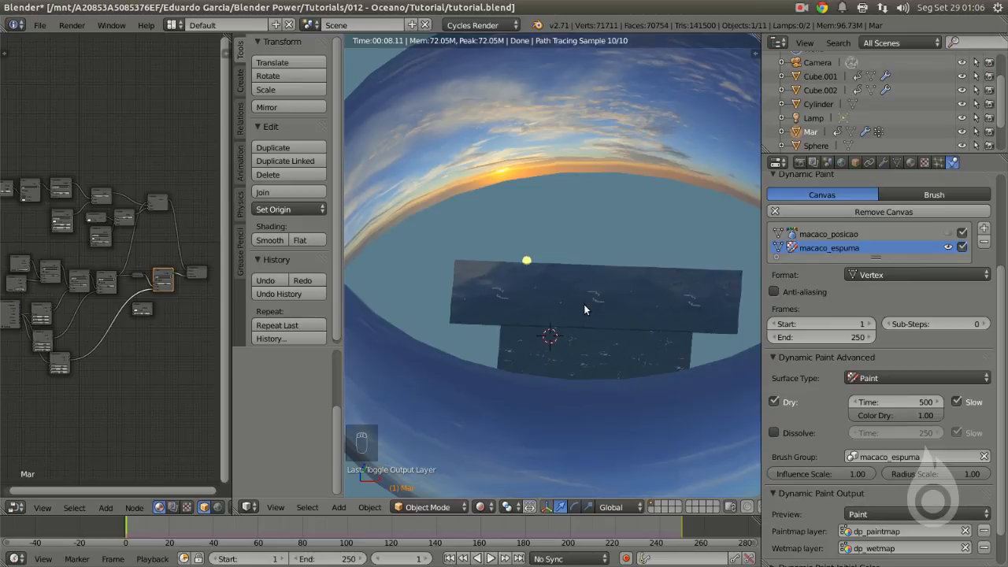
# Step: Clear the render border in the wireframe camera view and save the file
pyautogui.press('z')
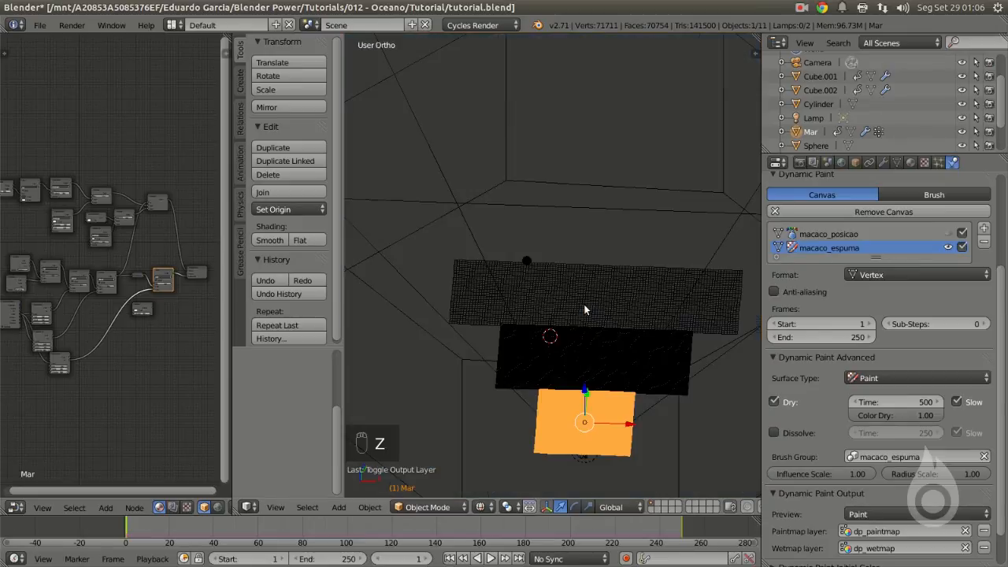
pyautogui.press('KP_0')
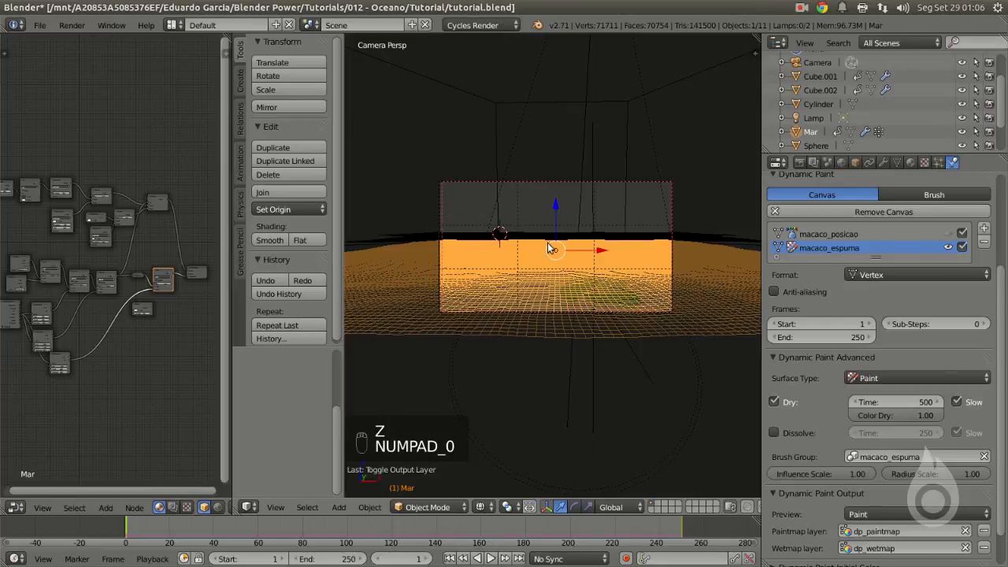
pyautogui.hotkey('ctrl', 'alt', 'v')
pyautogui.hotkey('ctrl', 'alt', 'b')
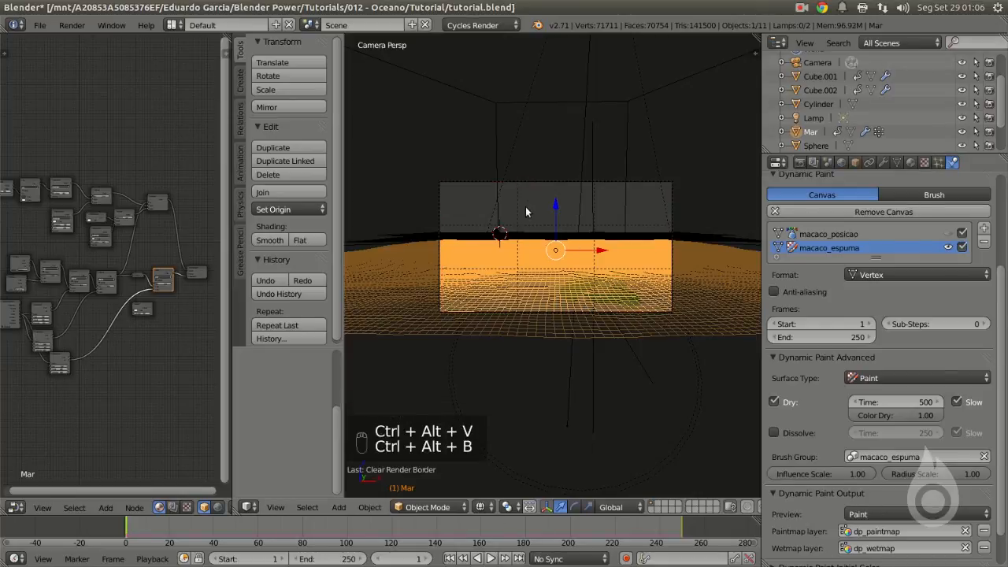
pyautogui.hotkey('ctrl', 's')
# Step: Set the render samples to 50, save the file and render the frame
pyautogui.scroll(-5, 912, 337)
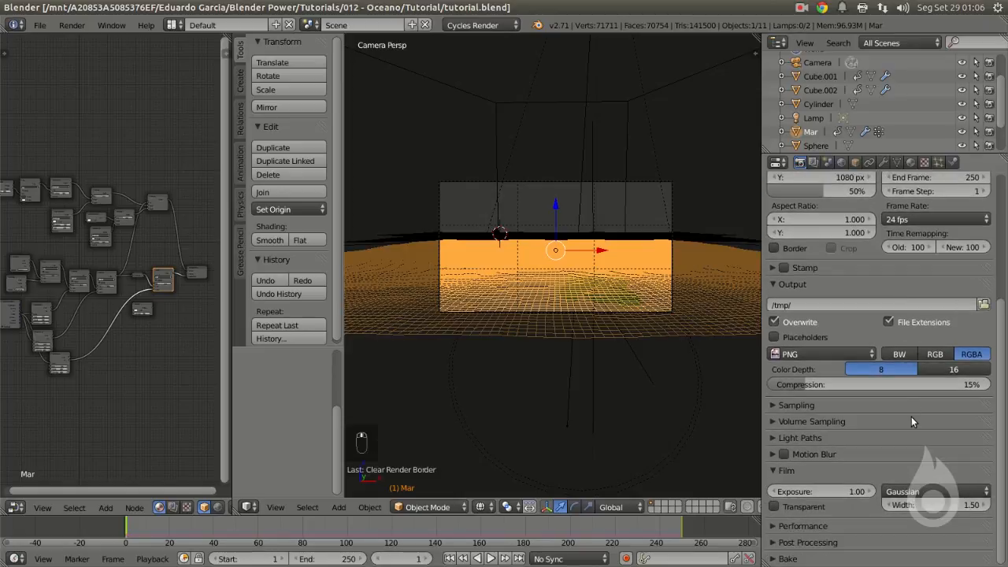
pyautogui.click(797, 405)
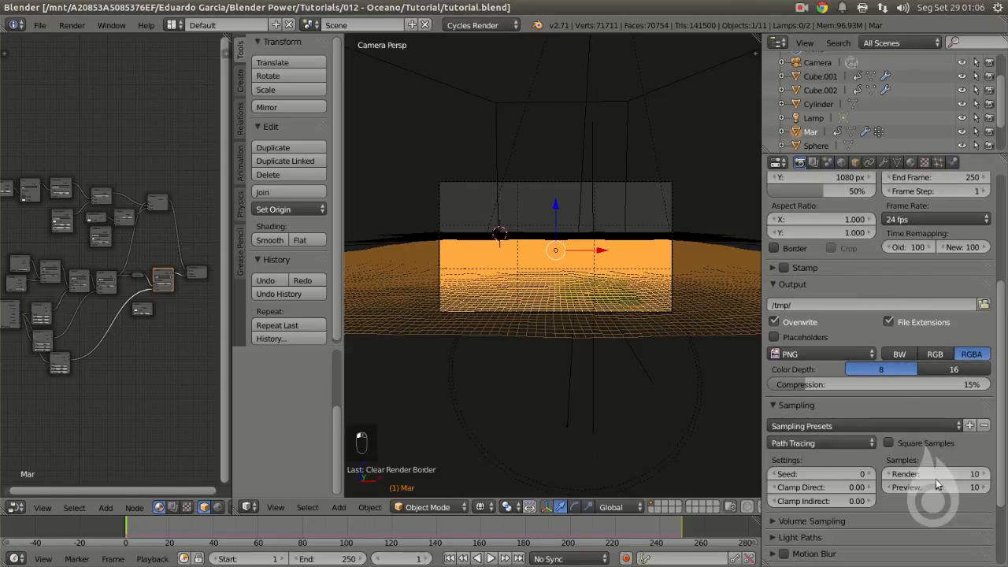
pyautogui.scroll(-2, 946, 475)
pyautogui.click(946, 408)
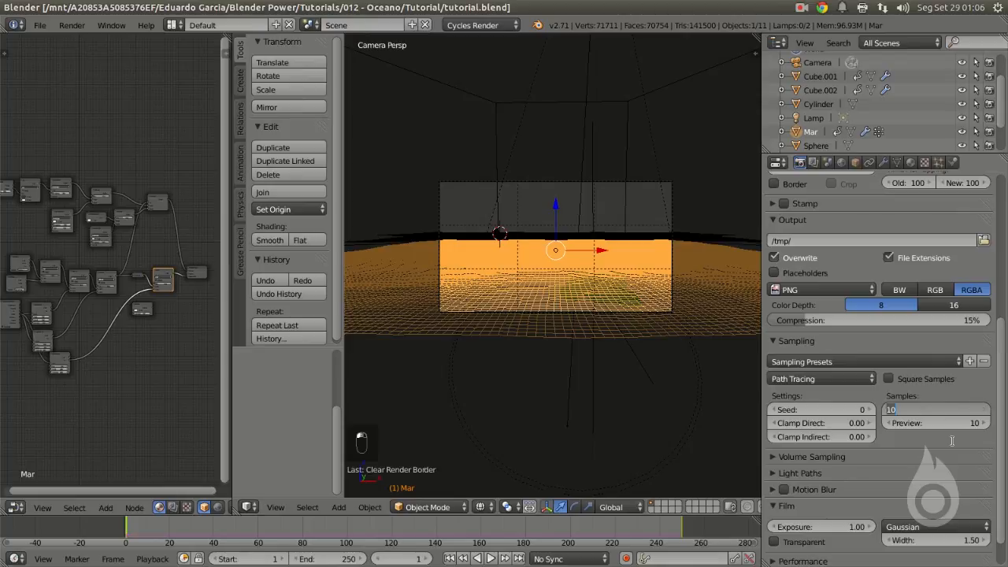
pyautogui.write('50')
pyautogui.press('Return')
pyautogui.hotkey('ctrl', 's')
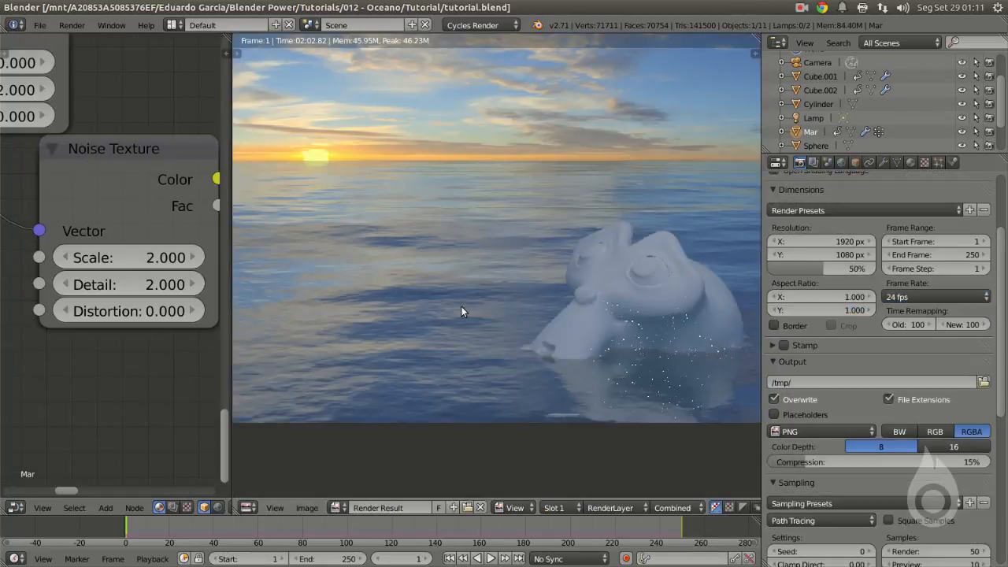
# Step: Examine the render result closely around the monkey head, its waterline and its reflection
pyautogui.scroll(-2, 545, 287)
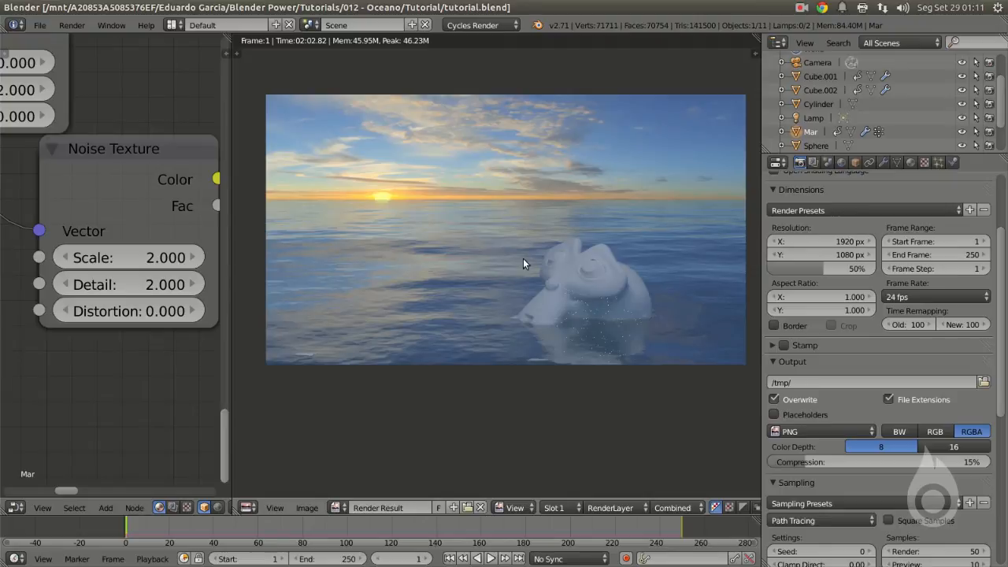
pyautogui.scroll(8, 492, 275)
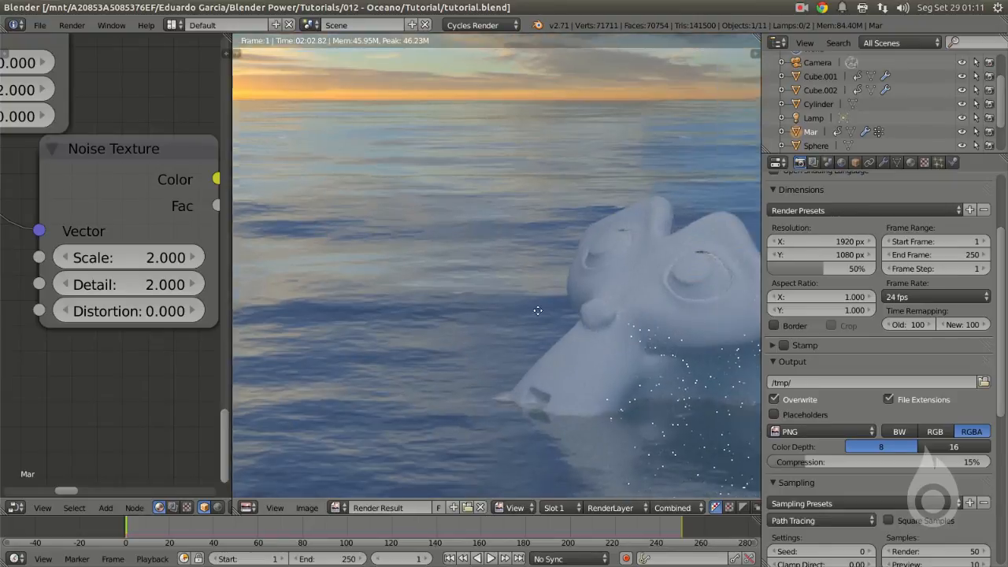
pyautogui.scroll(-4, 535, 304)
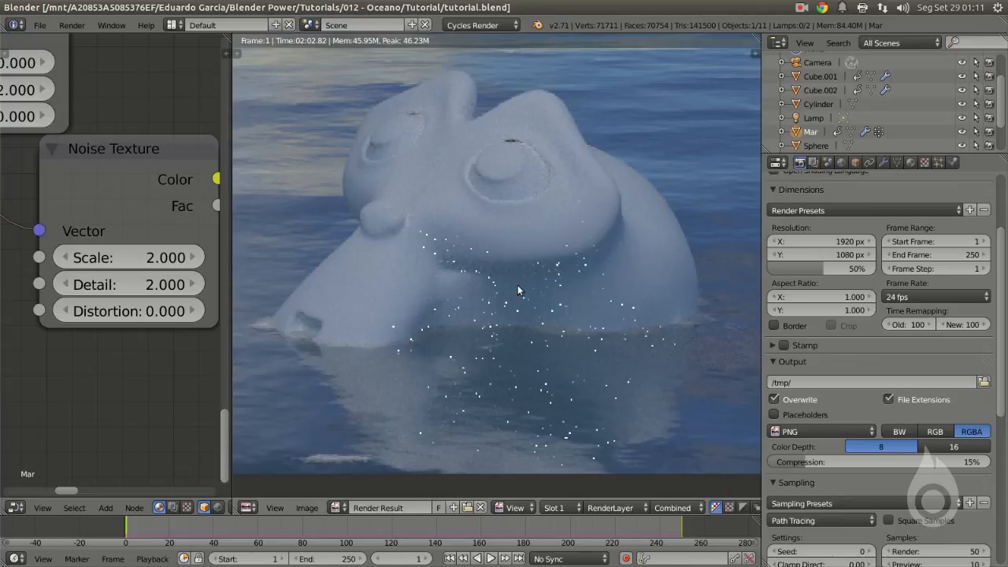
pyautogui.scroll(5, 517, 286)
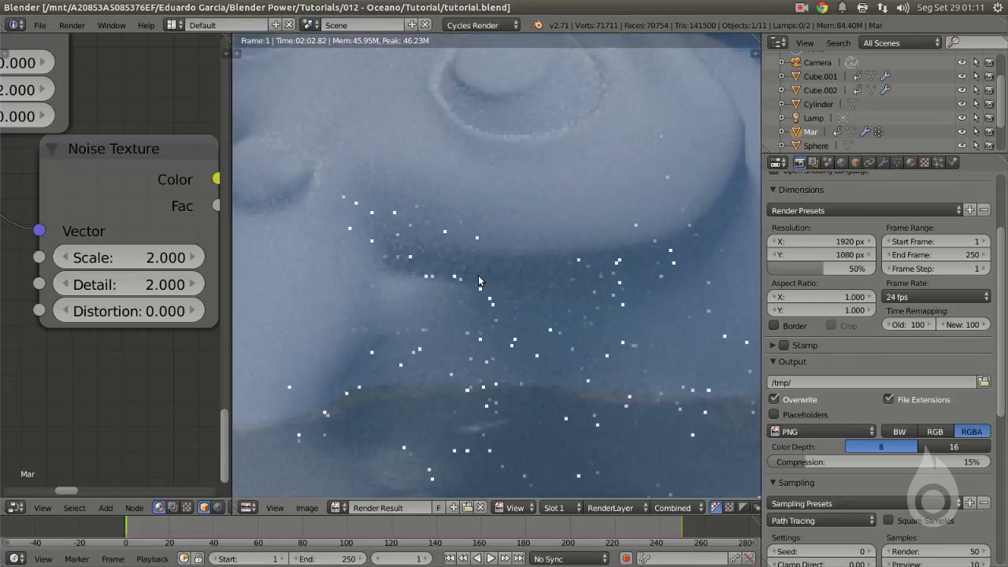
# Step: Enable No Caustics in the render's light path settings
pyautogui.scroll(-6, 546, 340)
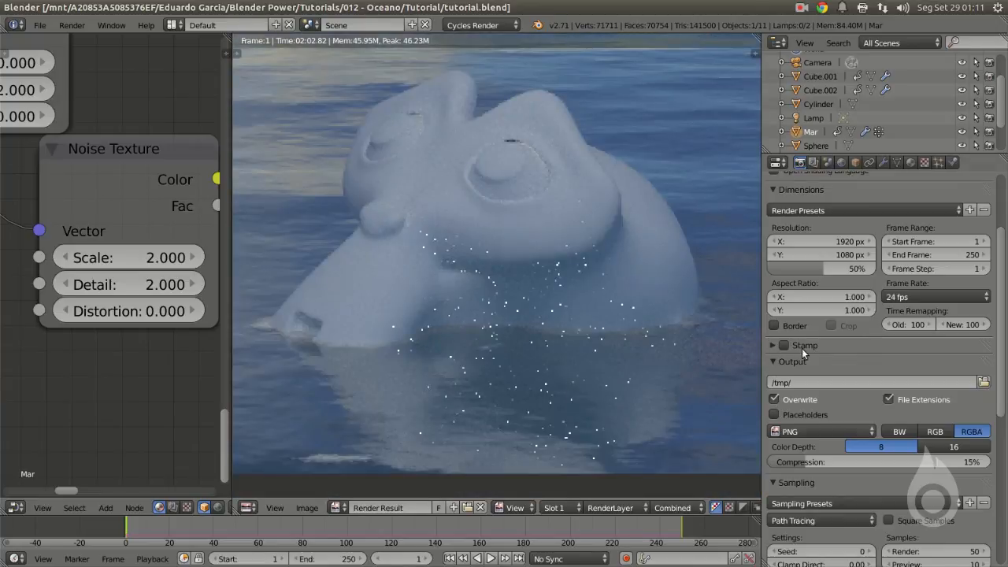
pyautogui.scroll(-9, 802, 348)
pyautogui.scroll(-1, 874, 528)
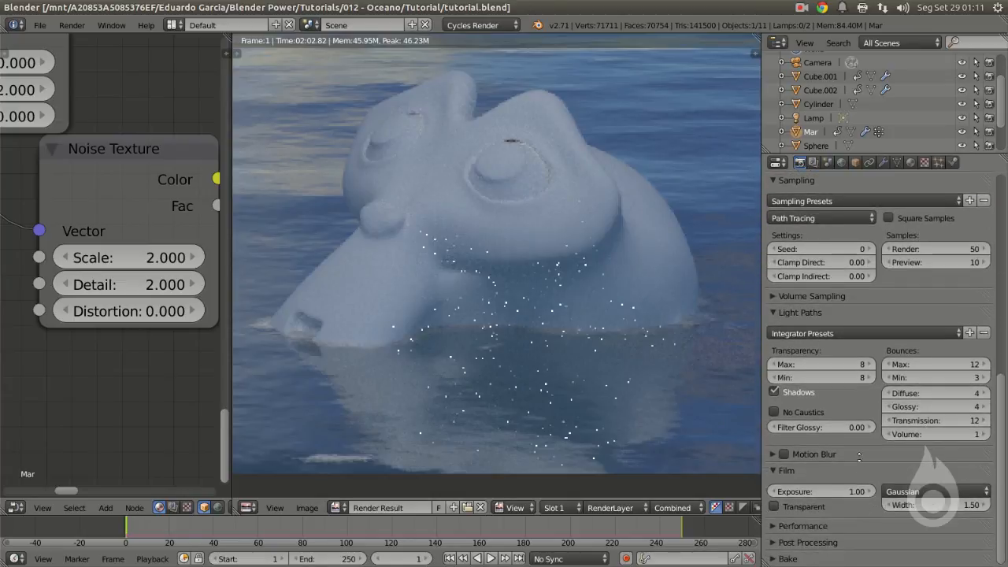
pyautogui.click(776, 412)
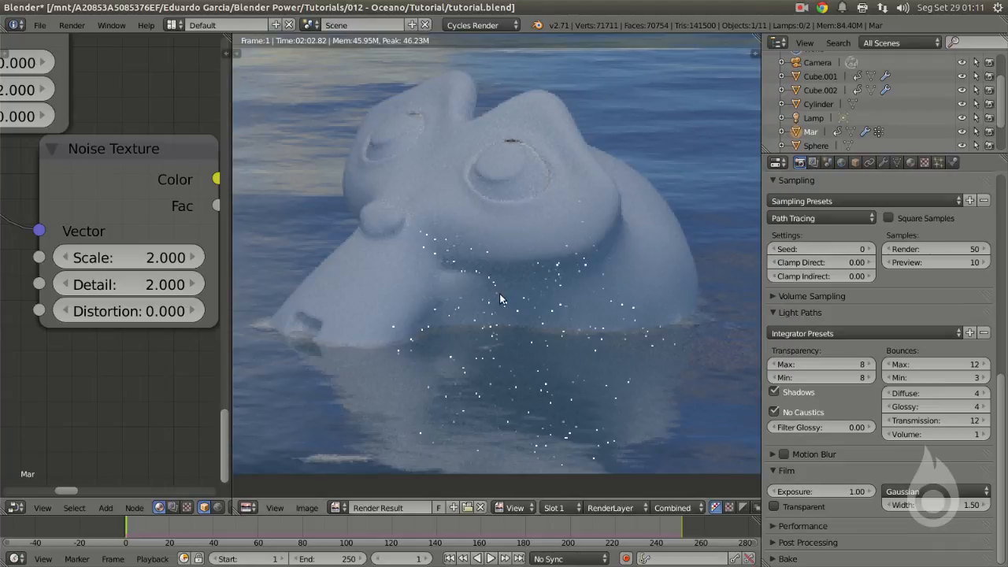
# Step: Merge the node area into the render view, split it horizontally and make the upper half a Node Editor
pyautogui.scroll(-7, 499, 293)
pyautogui.scroll(2, 502, 287)
pyautogui.moveTo(466, 248); pyautogui.dragTo(516, 288, button='middle')
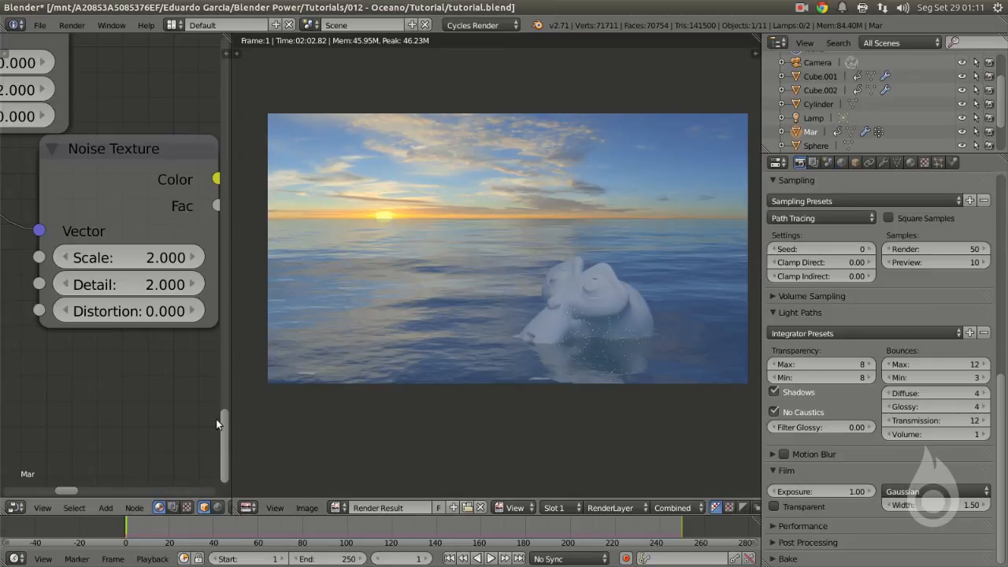
pyautogui.moveTo(233, 386); pyautogui.dragTo(242, 388)
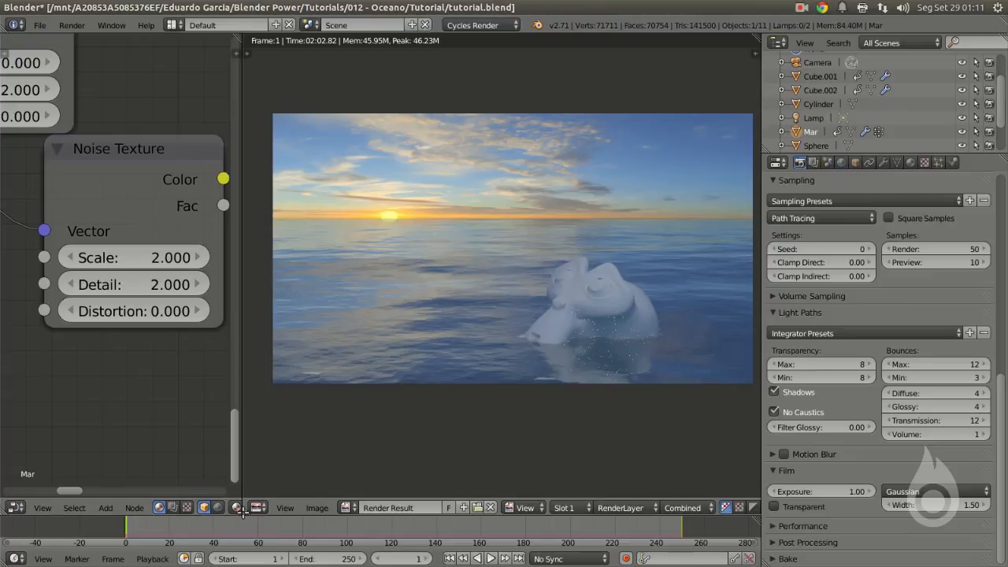
pyautogui.moveTo(247, 511); pyautogui.dragTo(107, 326)
pyautogui.moveTo(19, 504); pyautogui.dragTo(13, 265)
pyautogui.click(14, 259)
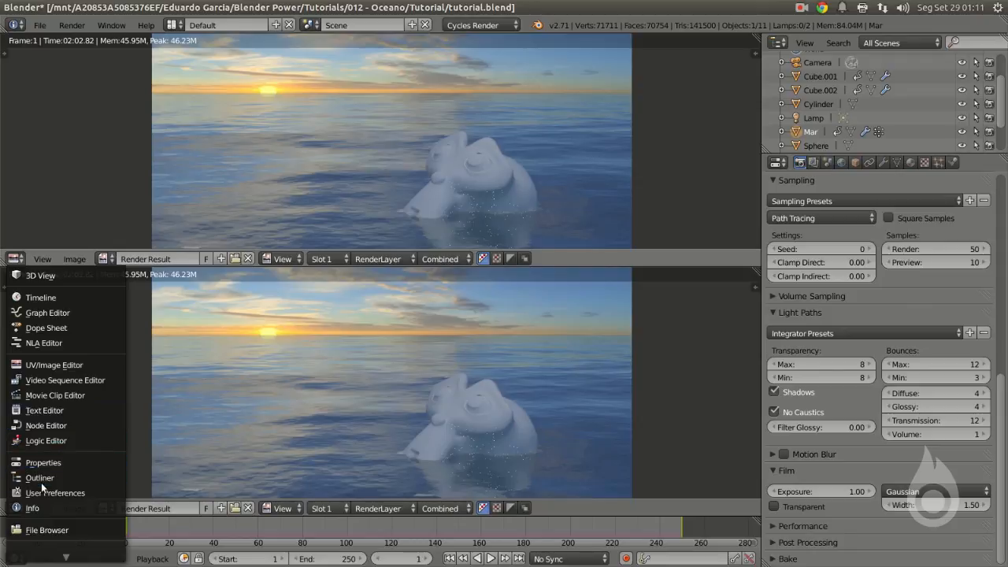
pyautogui.click(46, 426)
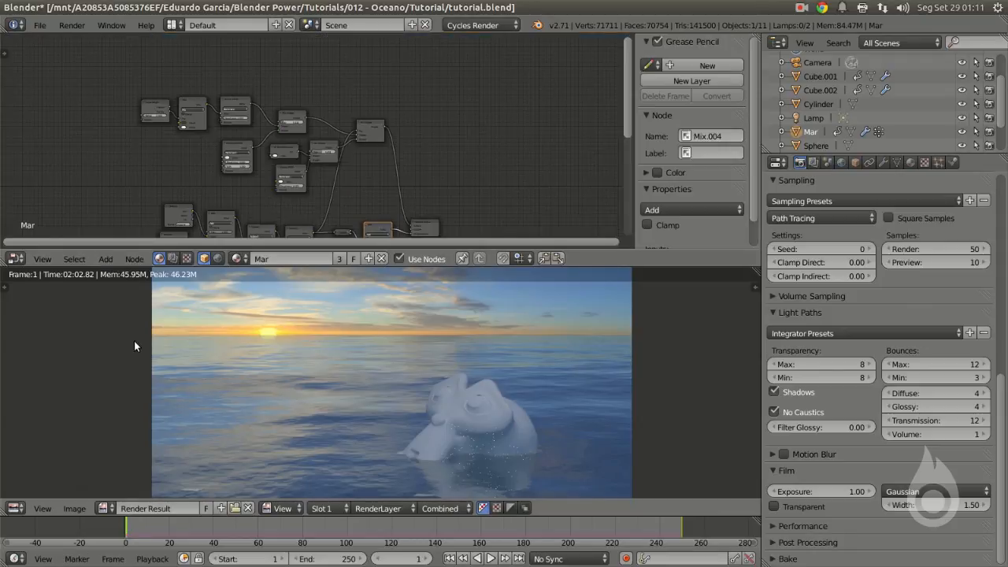
# Step: Switch the node editor to the compositing tree and enable Use Nodes
pyautogui.press('Home')
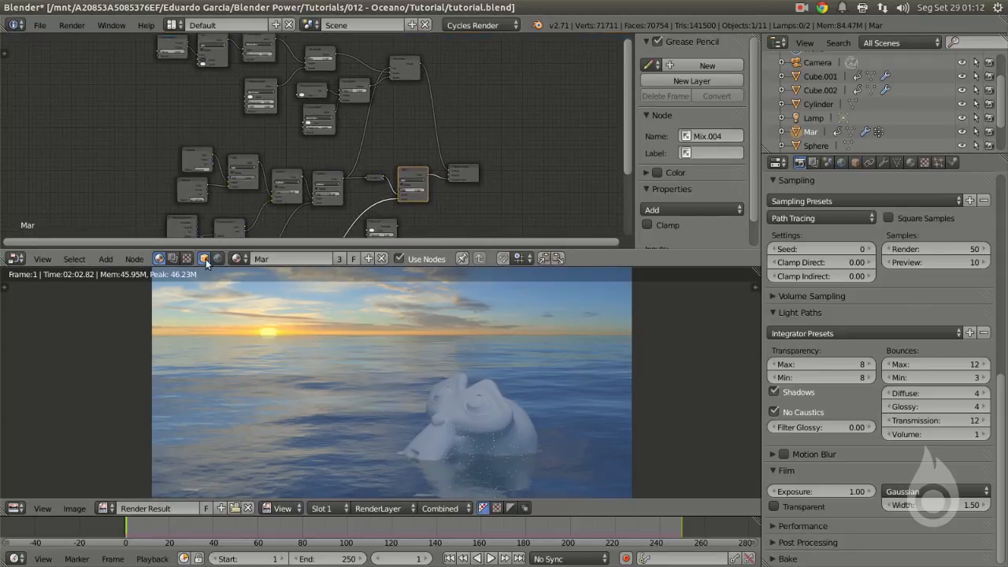
pyautogui.click(172, 258)
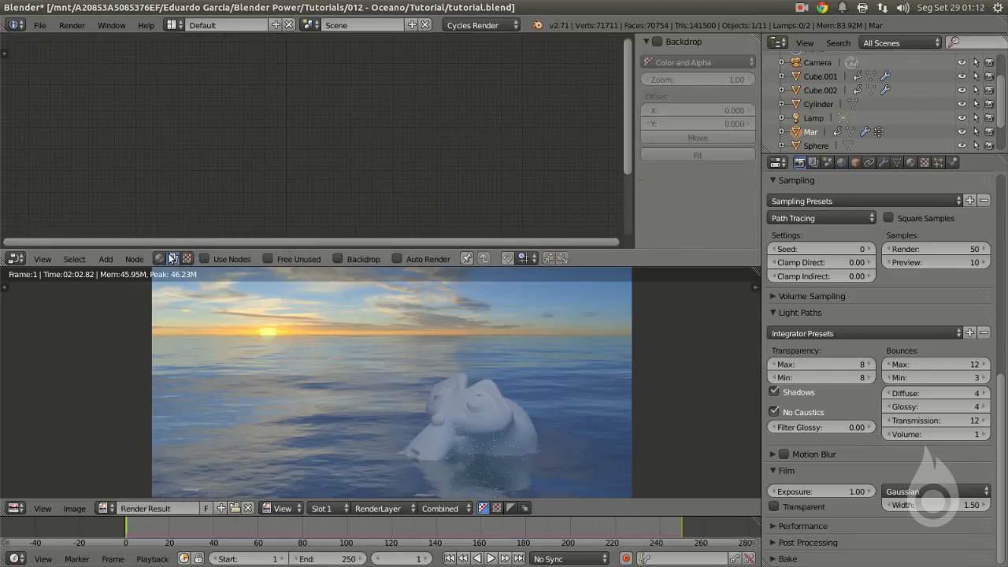
pyautogui.click(203, 258)
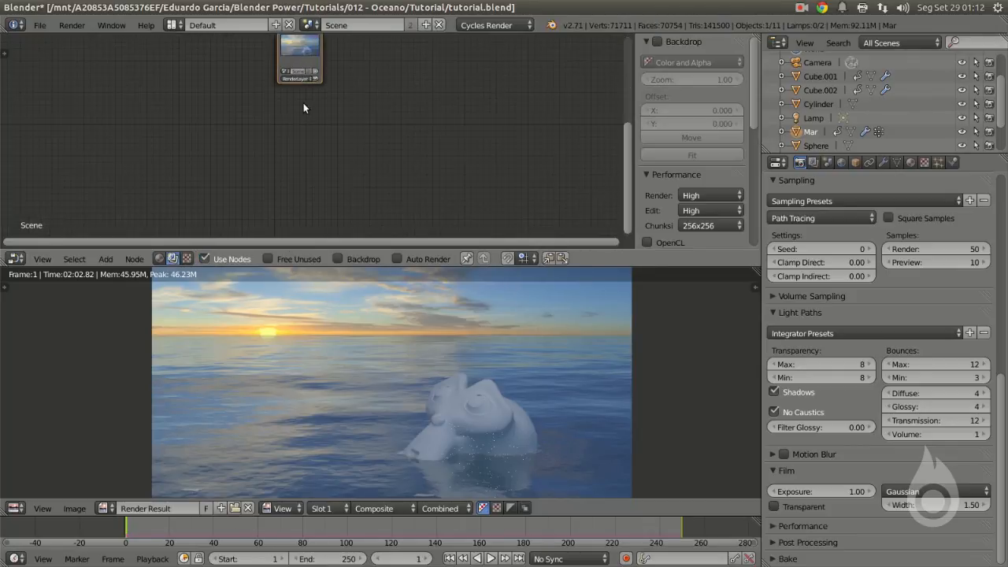
pyautogui.scroll(1, 315, 145)
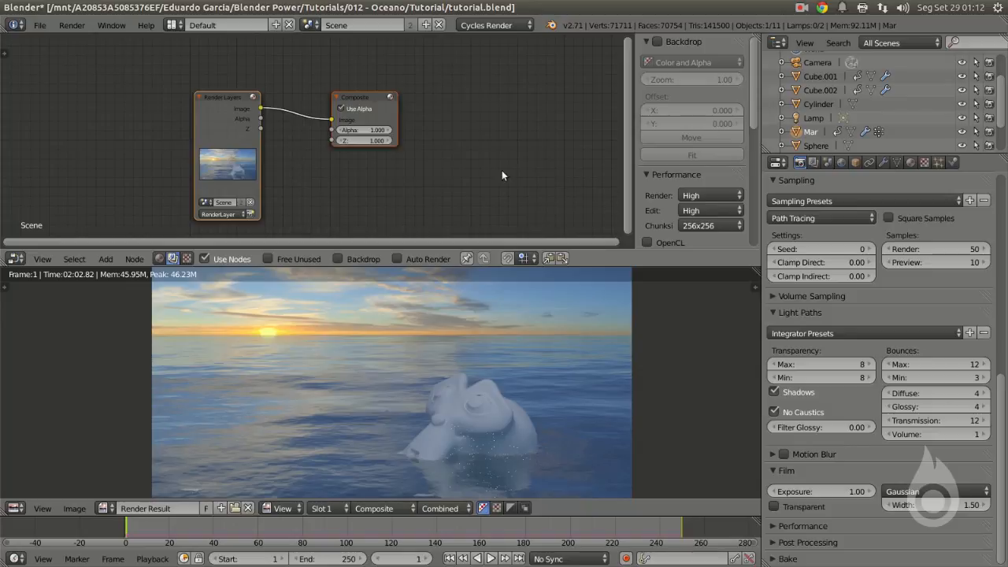
# Step: Hide the node editor's side panel, enlarge the editor area and move the Render Layers node away from Composite
pyautogui.moveTo(635, 191); pyautogui.dragTo(713, 236)
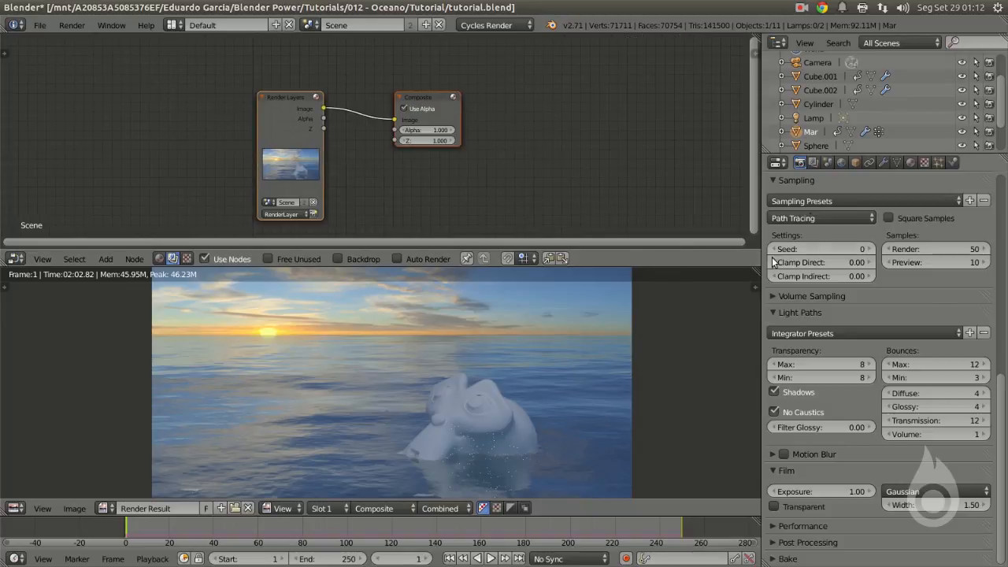
pyautogui.moveTo(727, 267); pyautogui.dragTo(730, 422)
pyautogui.moveTo(285, 203); pyautogui.dragTo(150, 167)
pyautogui.moveTo(607, 404); pyautogui.dragTo(884, 274)
# Step: Add a Glare filter node on the link between Render Layers and Composite
pyautogui.hotkey('shift', 'a')
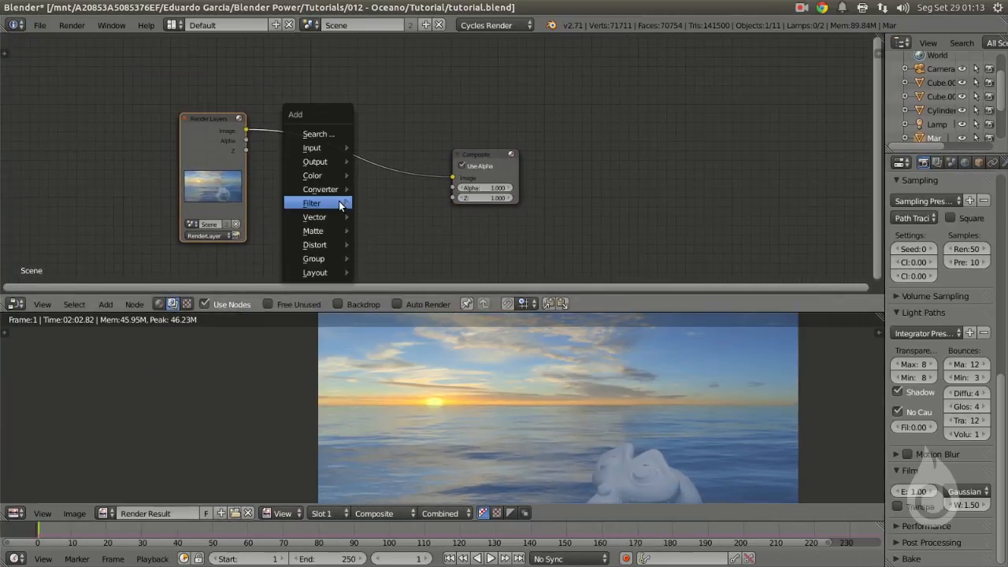
pyautogui.moveTo(341, 206)
pyautogui.click(394, 324)
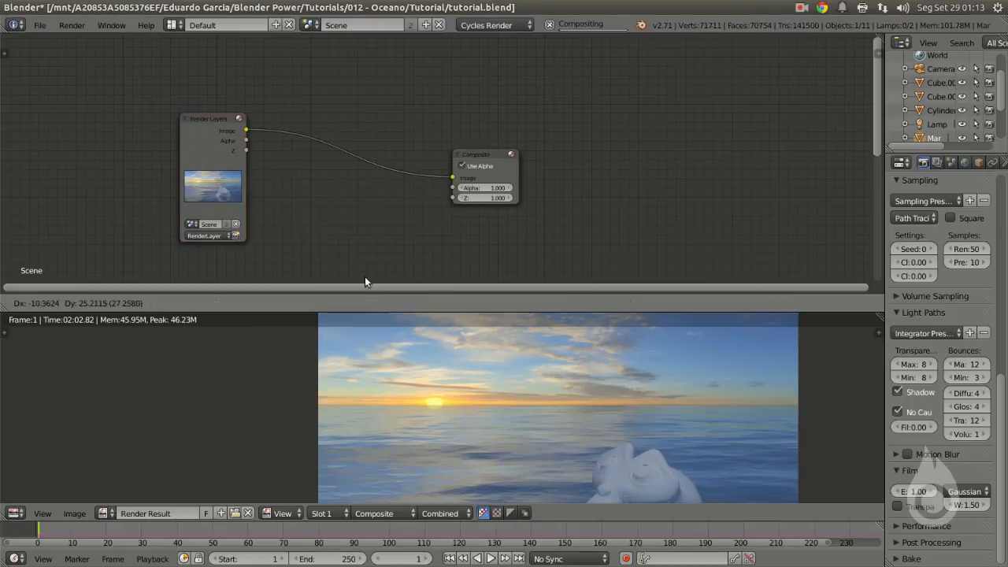
pyautogui.click(316, 105)
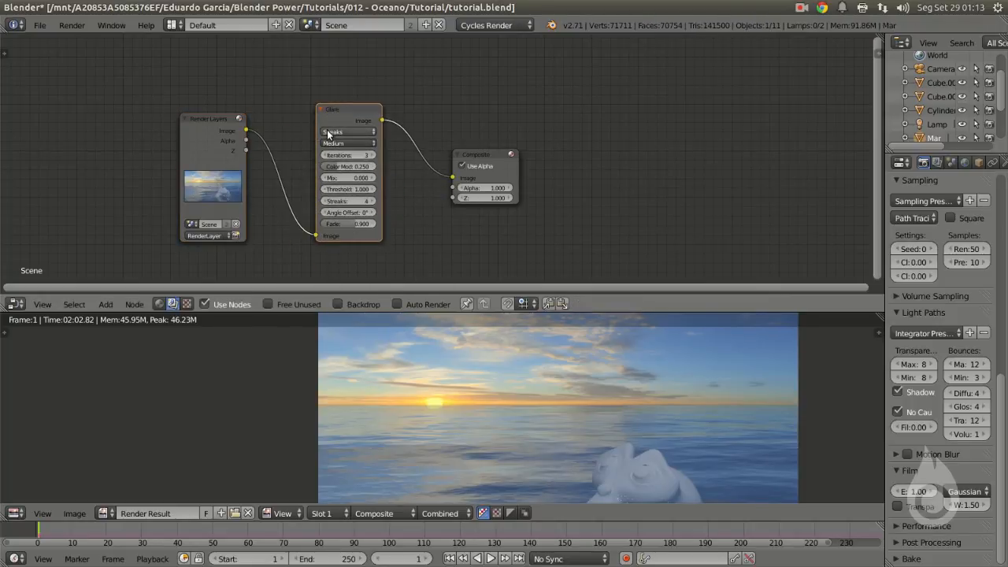
# Step: Set the Glare node's Mix to 1.000 and its Threshold to 0.800
pyautogui.scroll(1, 358, 160)
pyautogui.moveTo(358, 156); pyautogui.dragTo(372, 118, button='middle')
pyautogui.moveTo(322, 145); pyautogui.dragTo(524, 145)
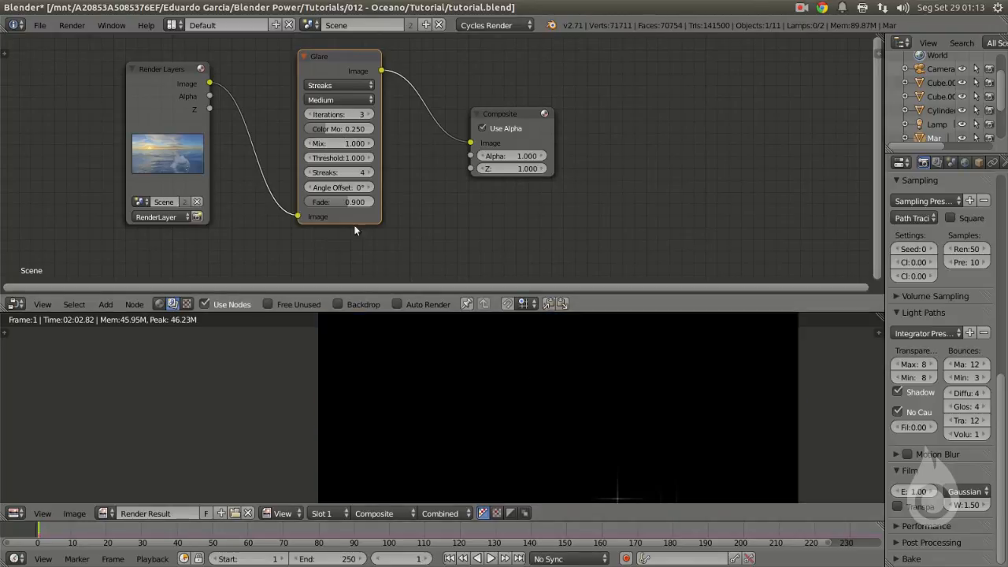
pyautogui.click(308, 158)
pyautogui.click(308, 158)
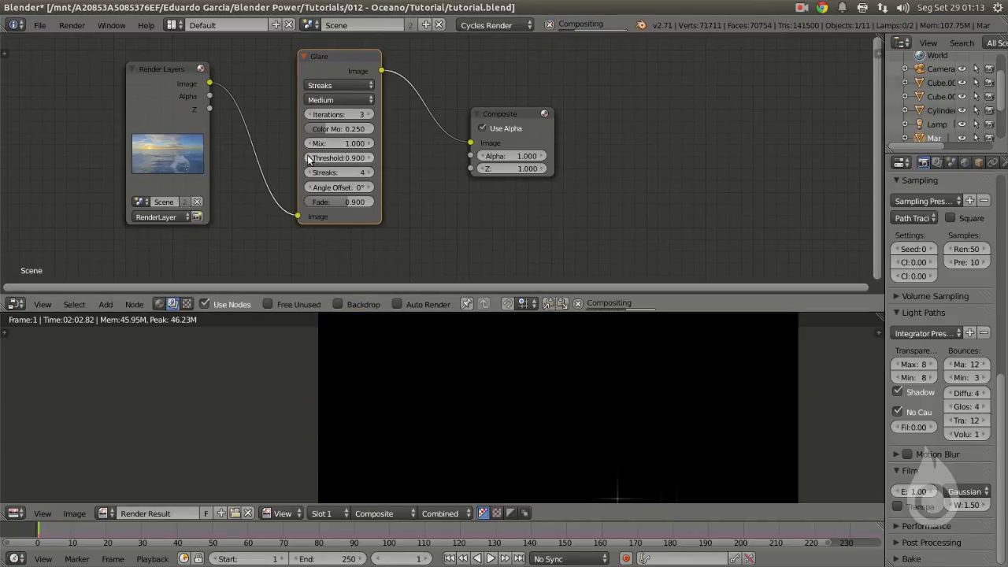
# Step: Examine the isolated glare streaks around the sun and the monkey head in the composite result
pyautogui.moveTo(526, 435); pyautogui.dragTo(497, 380, button='middle')
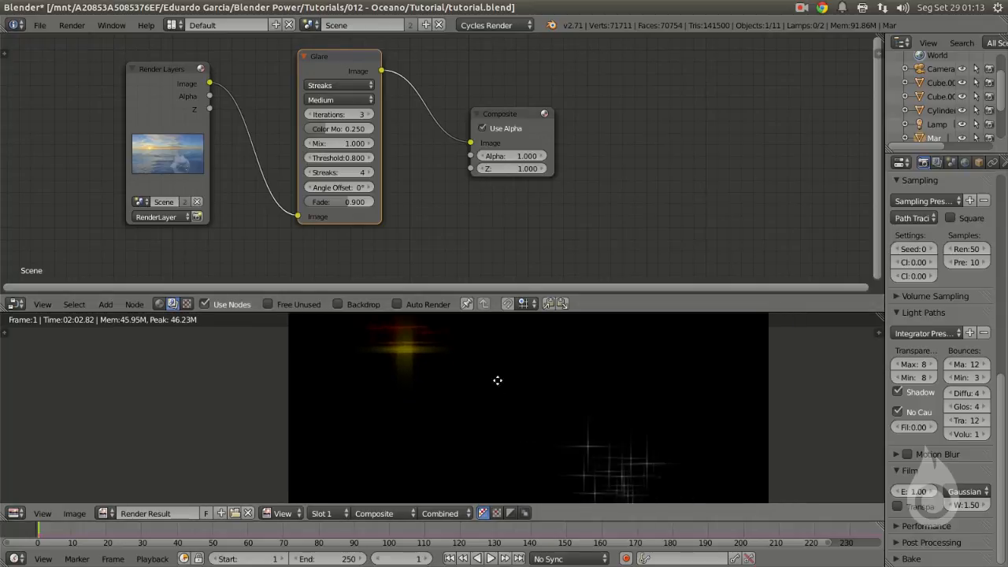
pyautogui.scroll(3, 497, 381)
pyautogui.moveTo(398, 354); pyautogui.dragTo(469, 424, button='middle')
pyautogui.scroll(2, 425, 376)
pyautogui.moveTo(425, 376); pyautogui.dragTo(433, 464, button='middle')
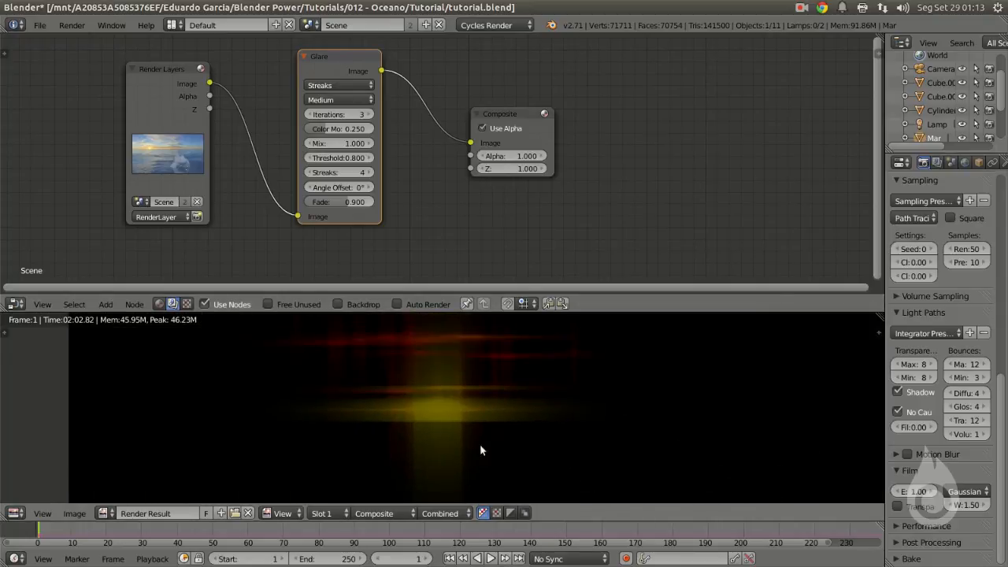
pyautogui.scroll(-9, 464, 418)
pyautogui.scroll(4, 520, 377)
pyautogui.moveTo(543, 391); pyautogui.dragTo(407, 299, button='middle')
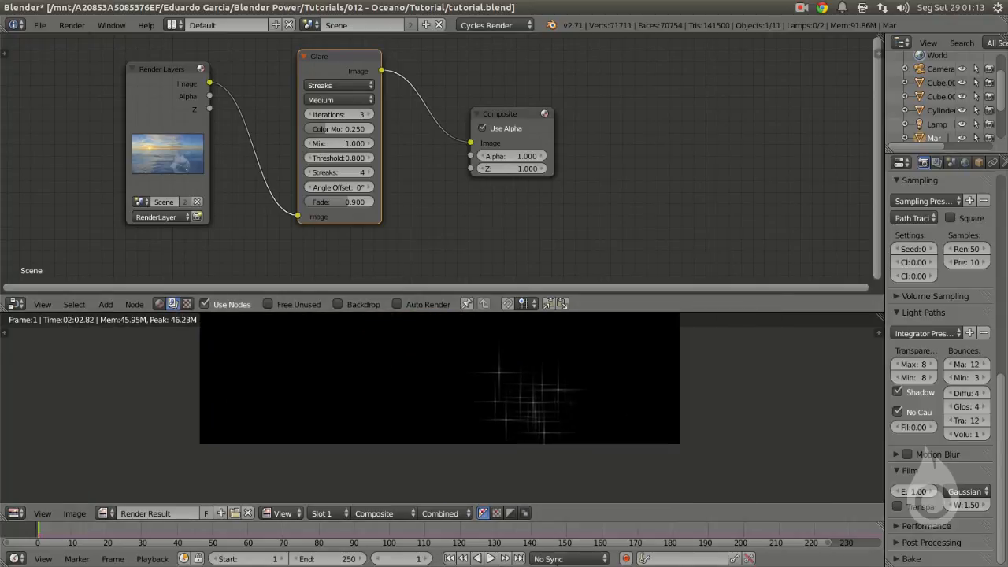
pyautogui.scroll(4, 559, 437)
pyautogui.moveTo(505, 449); pyautogui.dragTo(398, 470, button='middle')
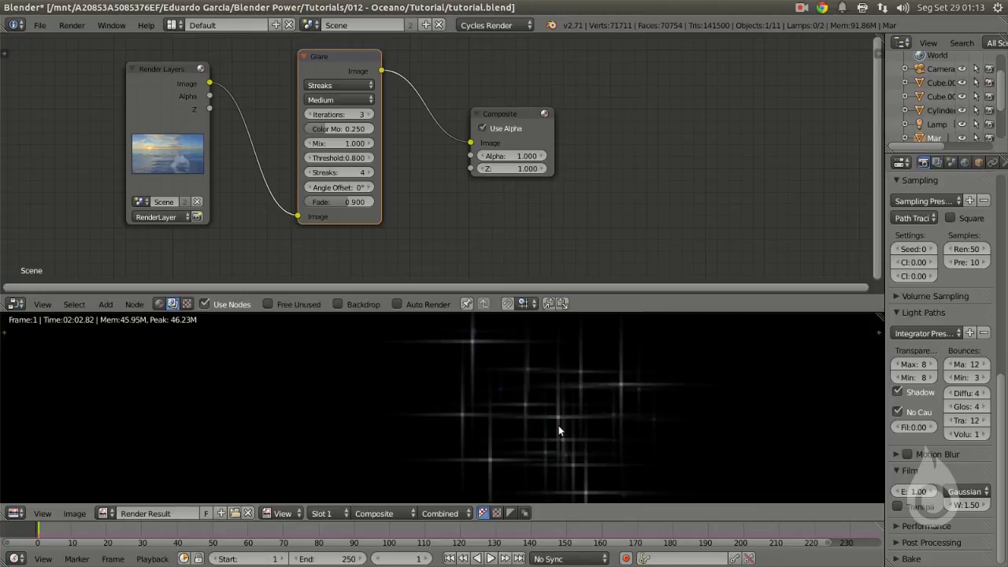
pyautogui.scroll(-3, 558, 426)
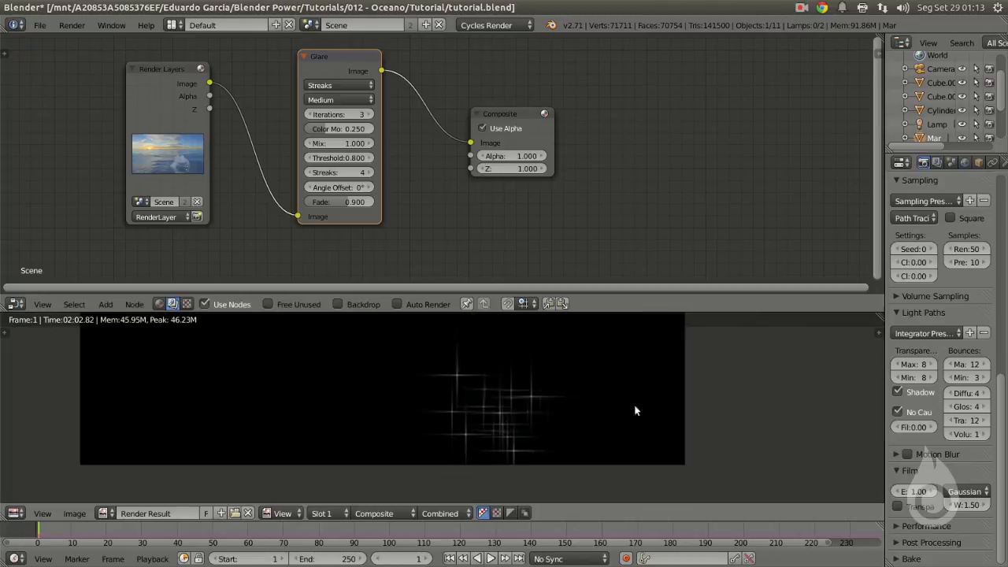
pyautogui.scroll(-1, 548, 435)
pyautogui.moveTo(504, 379); pyautogui.dragTo(668, 454, button='middle')
pyautogui.scroll(1, 559, 423)
pyautogui.moveTo(541, 390)
pyautogui.mouseDown(button='middle')
pyautogui.moveTo(511, 407)
pyautogui.moveTo(552, 489)
pyautogui.mouseUp(button='middle')
pyautogui.scroll(2, 535, 430)
pyautogui.moveTo(521, 430); pyautogui.dragTo(442, 361, button='middle')
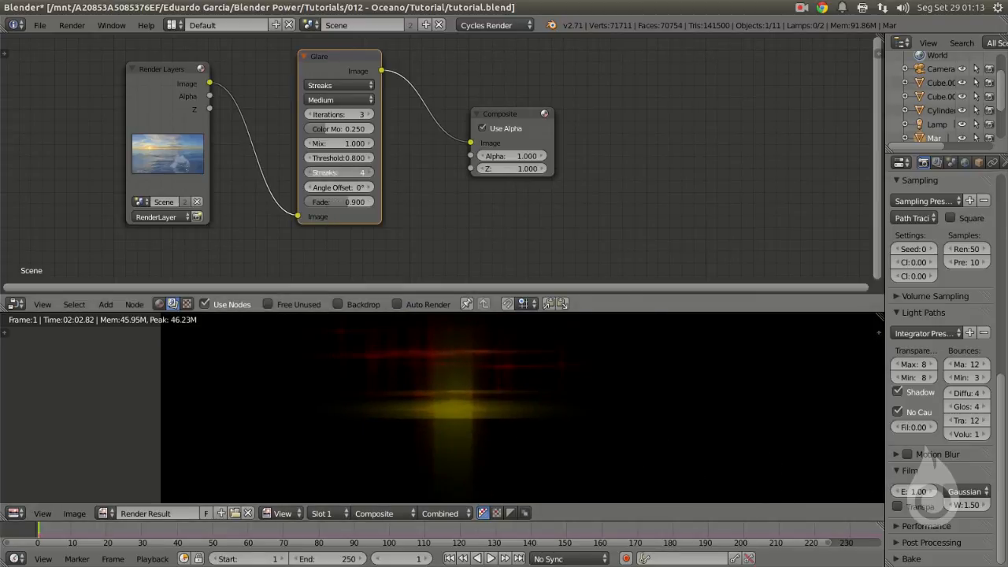
# Step: Set the Glare node's Streaks to 16
pyautogui.click(371, 172)
pyautogui.click(371, 173)
pyautogui.click(371, 172)
pyautogui.click(371, 173)
pyautogui.click(371, 173)
pyautogui.click(371, 172)
pyautogui.click(371, 172)
pyautogui.click(371, 172)
pyautogui.click(371, 173)
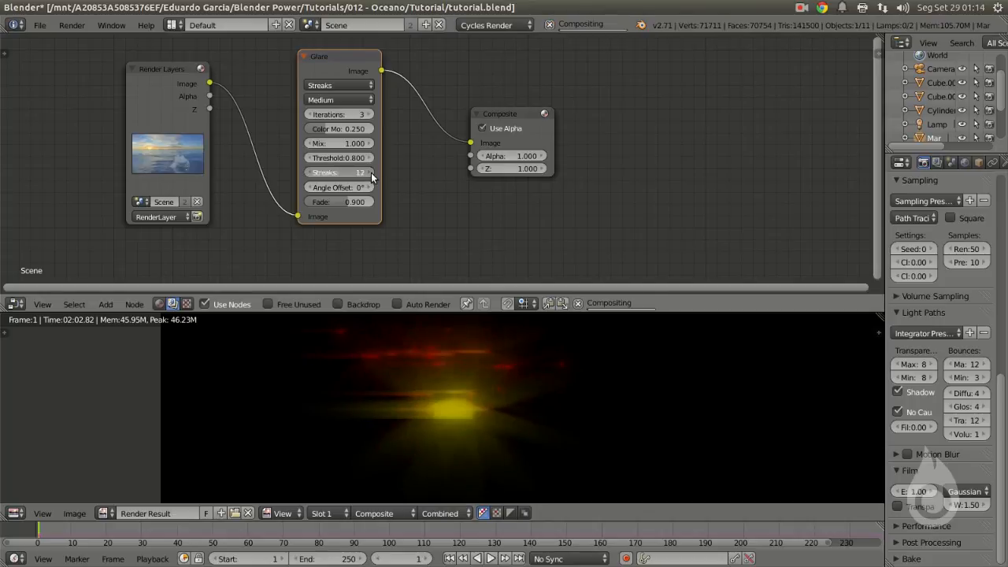
pyautogui.click(371, 173)
pyautogui.click(371, 173)
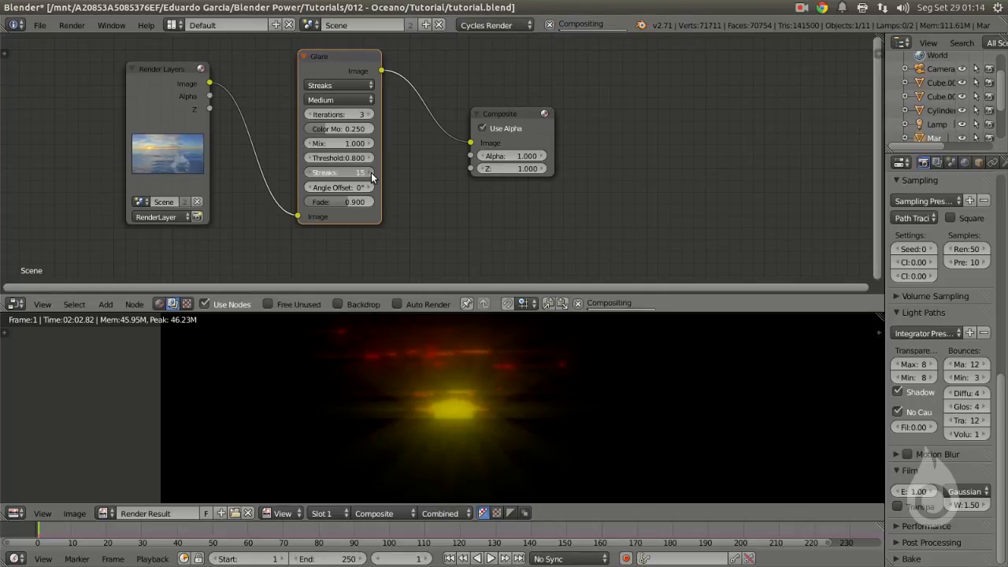
pyautogui.click(371, 172)
# Step: Make room before the Composite node and insert a Blur node on the link coming from Glare
pyautogui.scroll(-3, 429, 203)
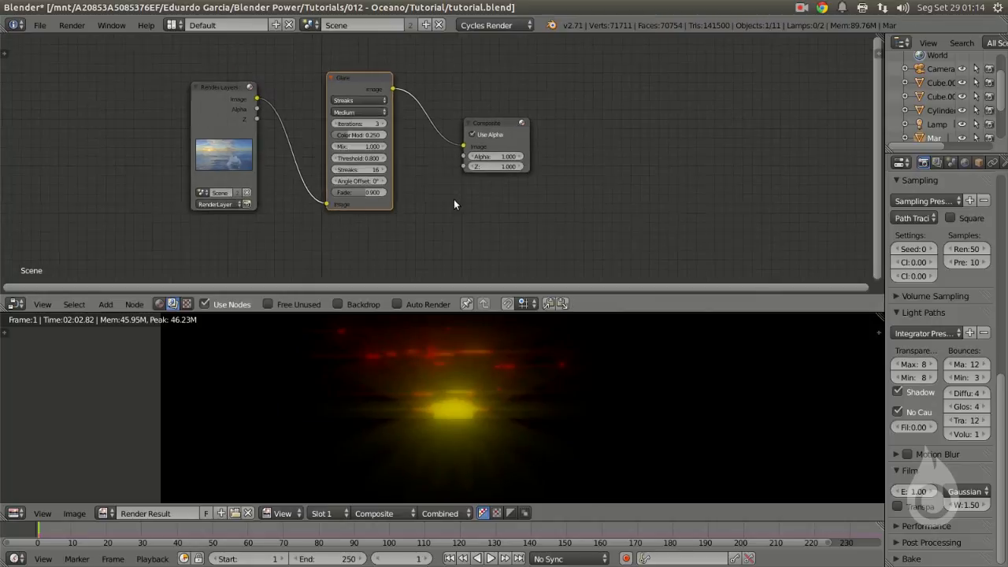
pyautogui.moveTo(429, 203); pyautogui.dragTo(326, 204, button='middle')
pyautogui.moveTo(394, 129); pyautogui.dragTo(534, 130)
pyautogui.hotkey('shift', 'a')
pyautogui.moveTo(468, 205)
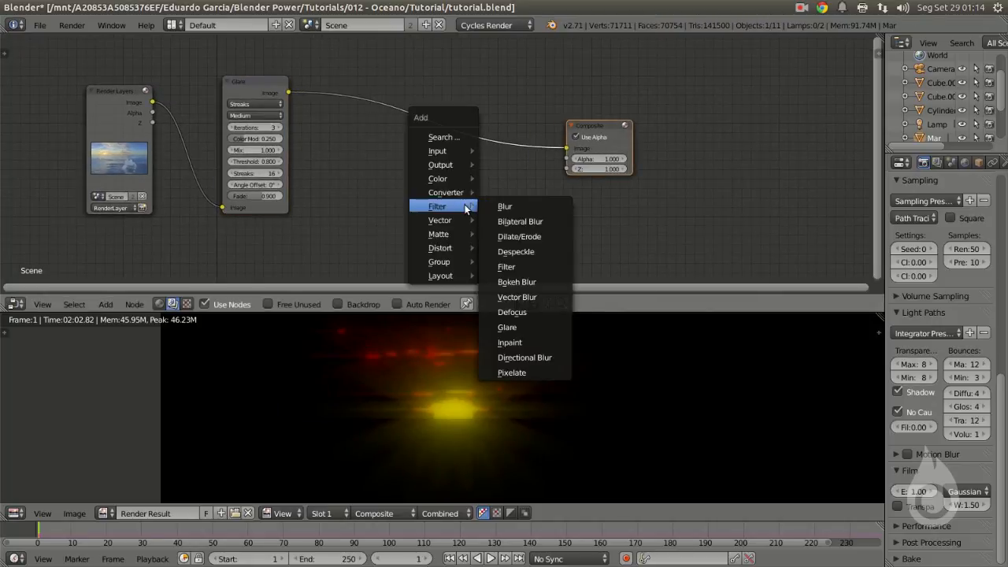
pyautogui.click(506, 205)
pyautogui.click(344, 89)
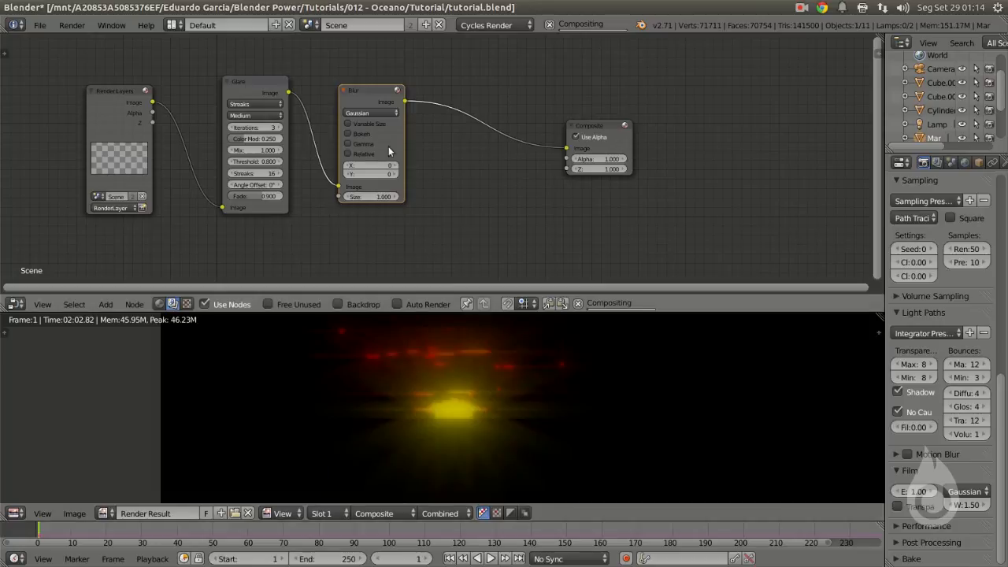
# Step: Set the Blur node to Fast Gaussian with X and Y both at 10
pyautogui.click(394, 113)
pyautogui.click(367, 176)
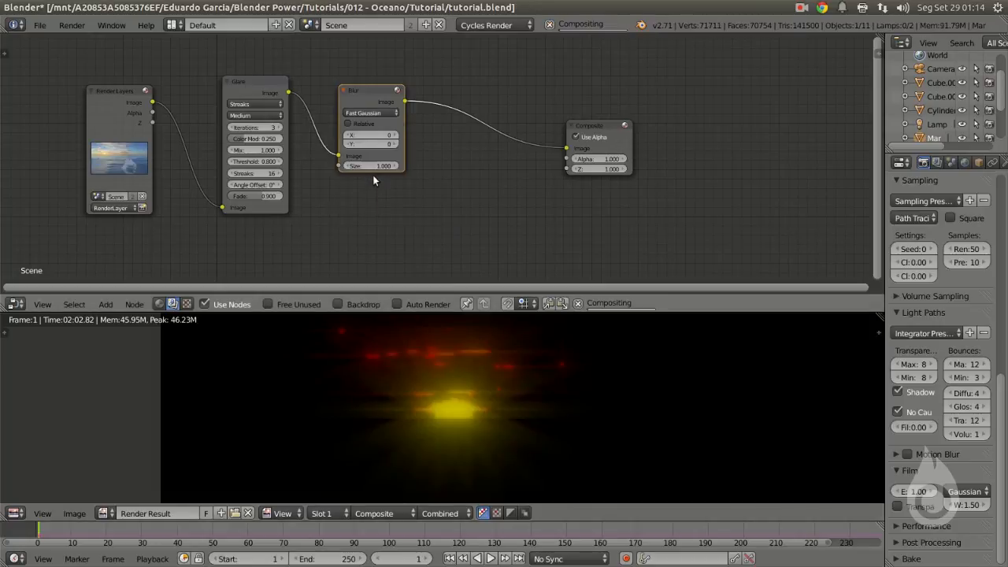
pyautogui.write('10')
pyautogui.press('Tab')
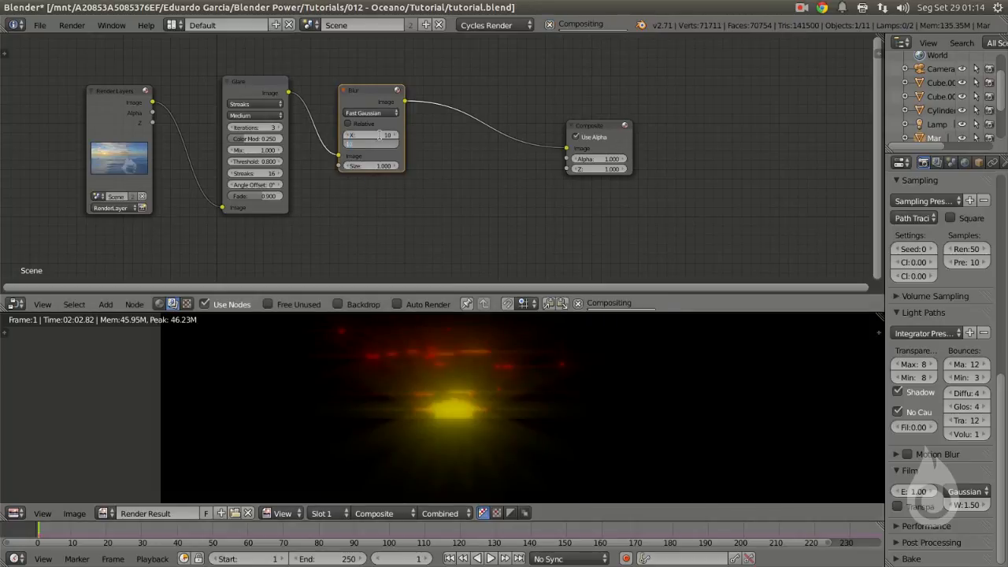
pyautogui.write('10')
pyautogui.press('Tab')
pyautogui.press('Return')
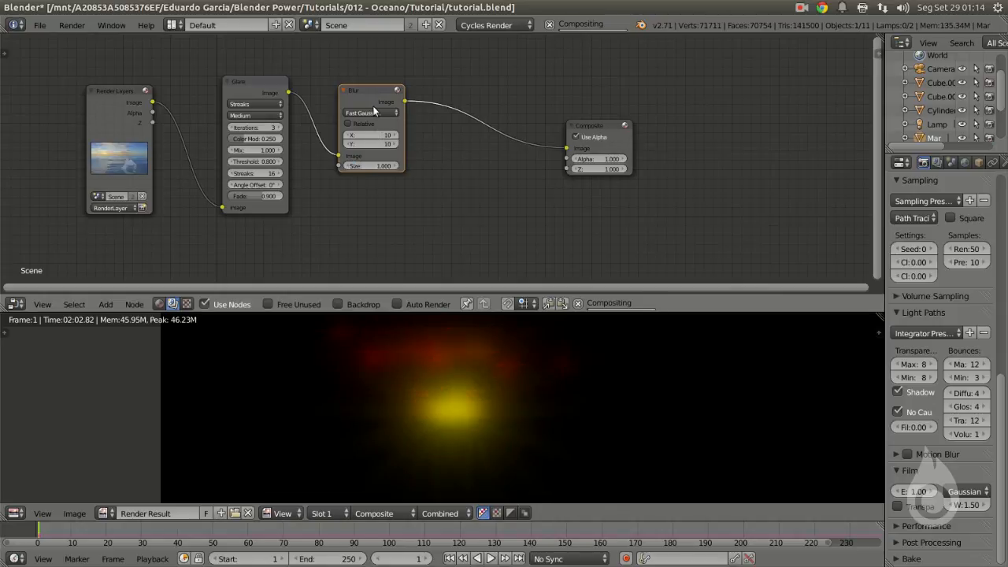
# Step: Move the Composite node farther from Blur and insert a Mix node on the link between them
pyautogui.scroll(-2, 444, 141)
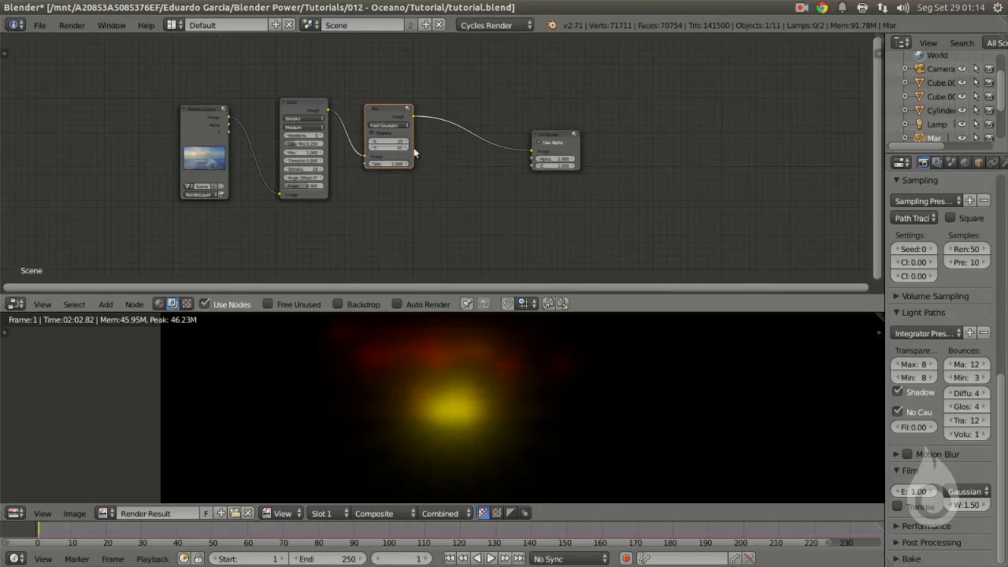
pyautogui.moveTo(447, 152); pyautogui.dragTo(536, 130)
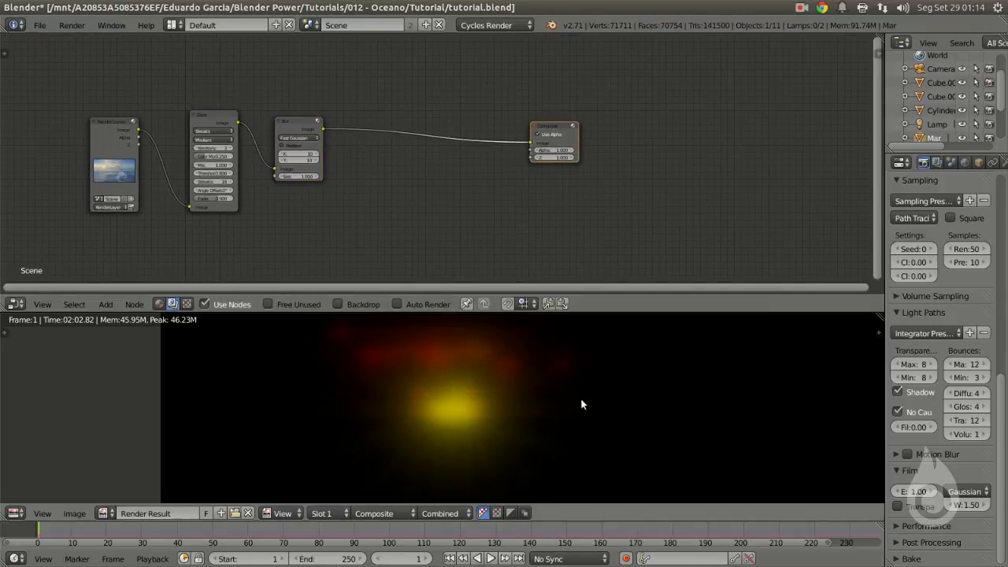
pyautogui.scroll(-3, 580, 398)
pyautogui.scroll(2, 573, 417)
pyautogui.scroll(2, 349, 183)
pyautogui.hotkey('shift', 'a')
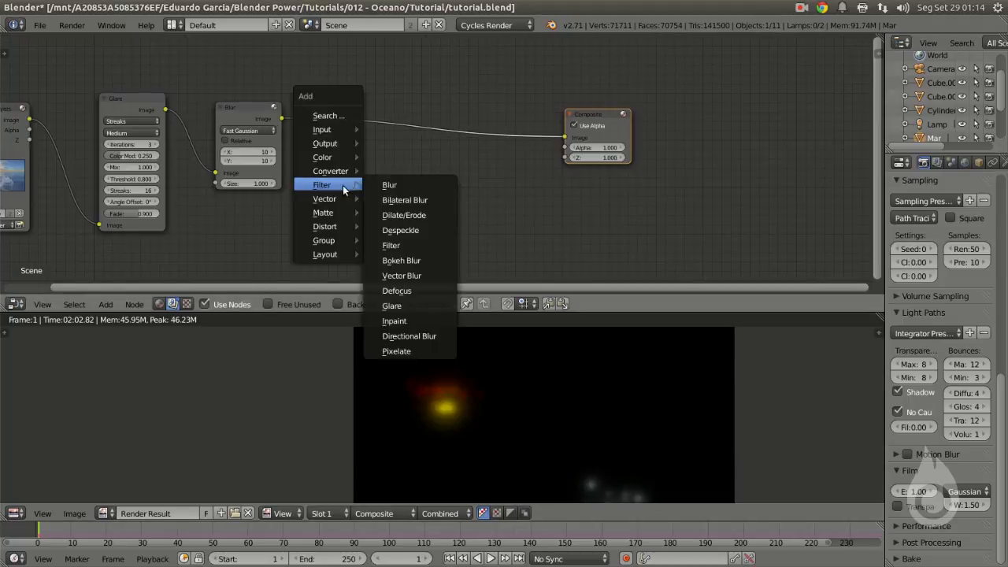
pyautogui.moveTo(322, 157)
pyautogui.click(416, 155)
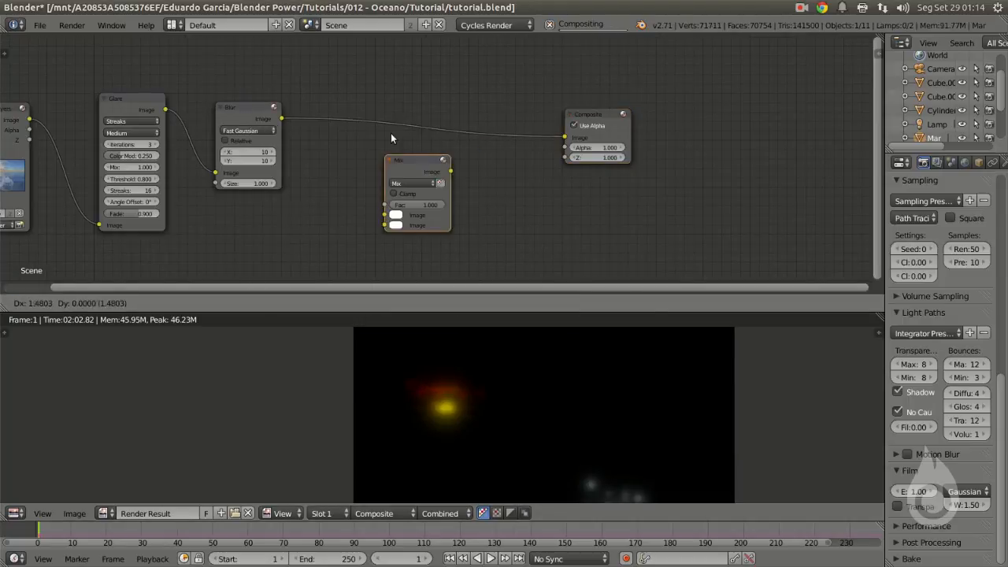
pyautogui.click(421, 148)
# Step: Link the Render Layers image to the Mix node's second image input and set its blend mode to Add
pyautogui.moveTo(36, 115); pyautogui.dragTo(392, 184)
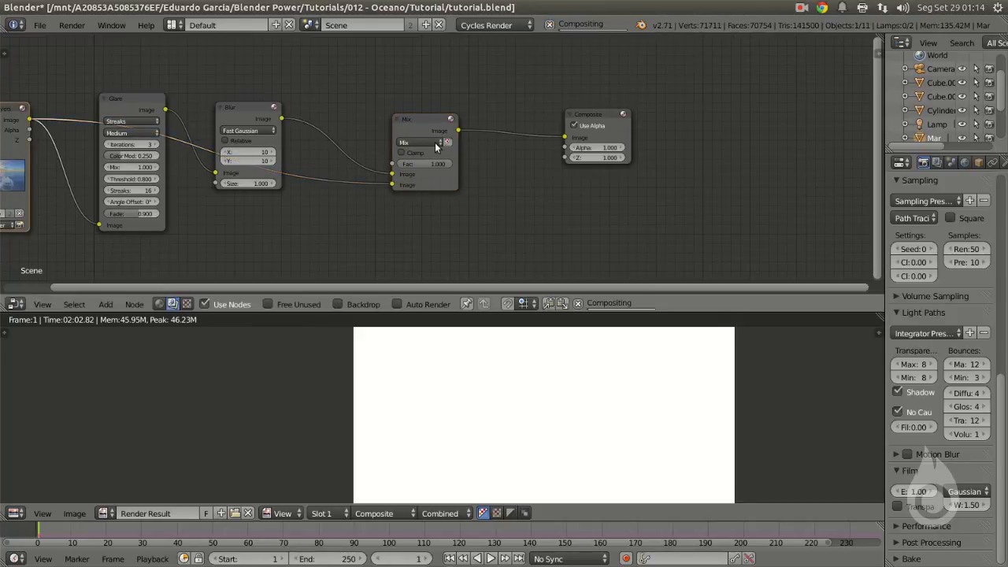
pyautogui.click(435, 143)
pyautogui.click(414, 163)
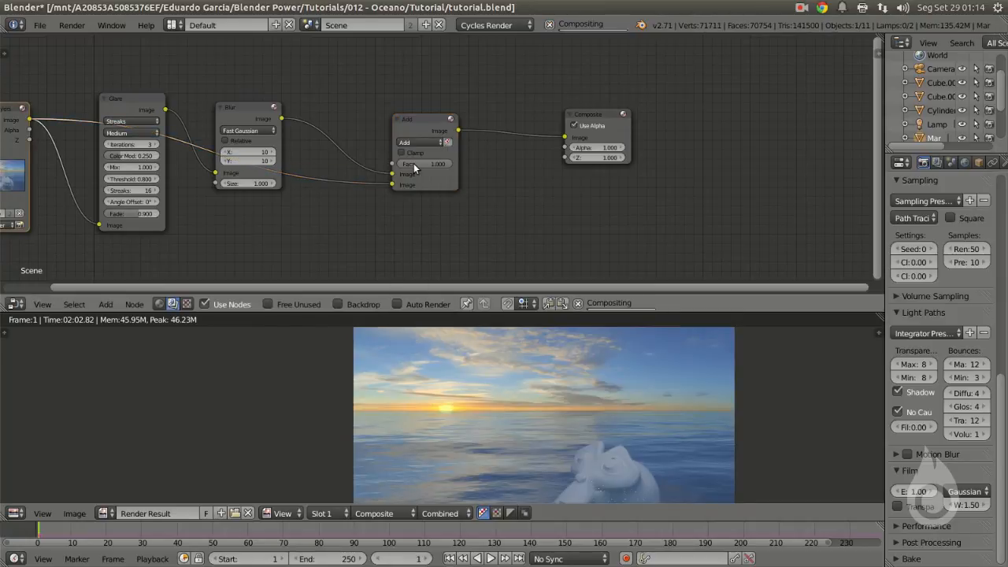
pyautogui.scroll(3, 452, 436)
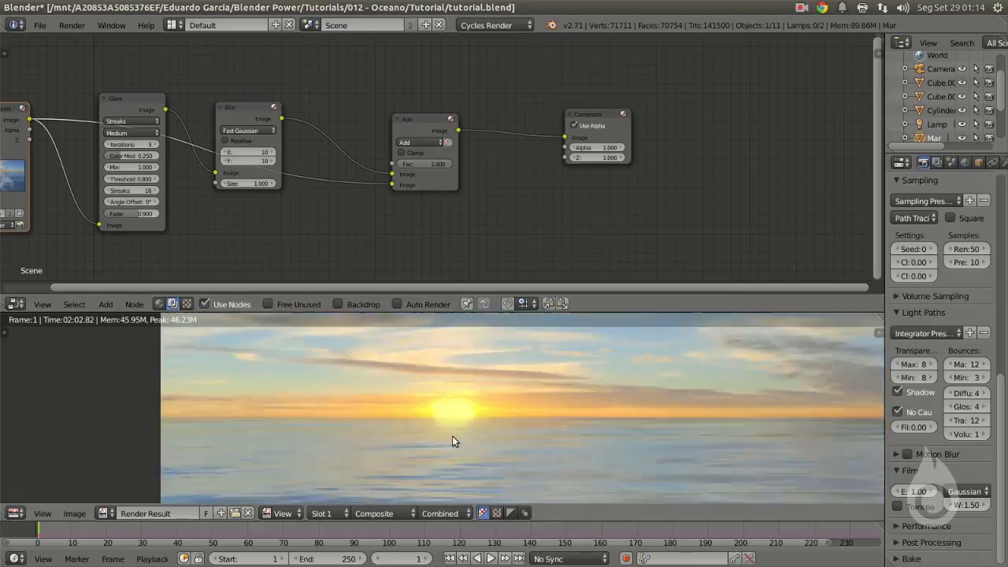
# Step: Swap the Add node's two image inputs so the render comes first, and set its factor to 1.0
pyautogui.moveTo(446, 171)
pyautogui.mouseDown()
pyautogui.moveTo(411, 167)
pyautogui.moveTo(454, 169)
pyautogui.mouseUp()
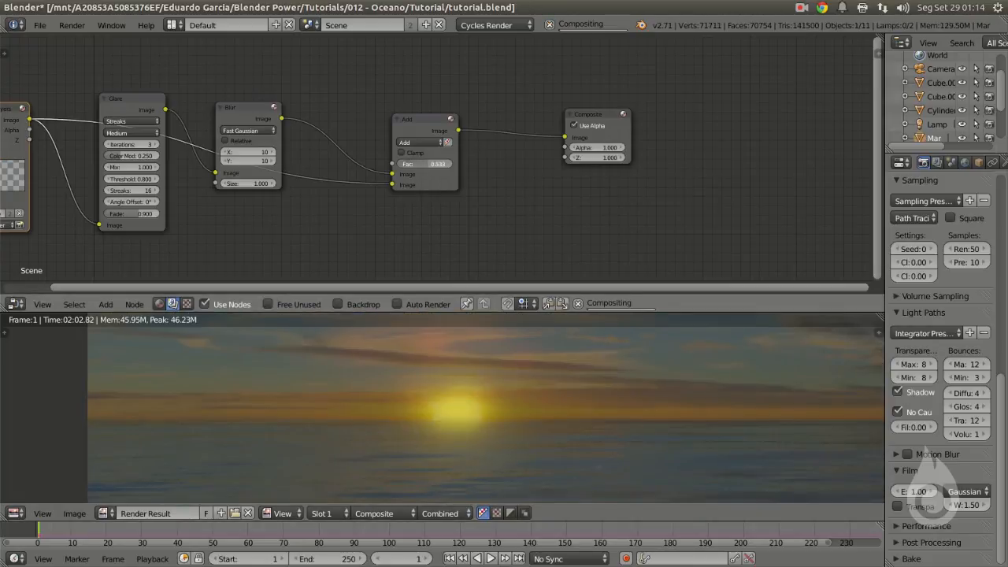
pyautogui.moveTo(392, 185); pyautogui.dragTo(394, 174)
pyautogui.click(451, 163)
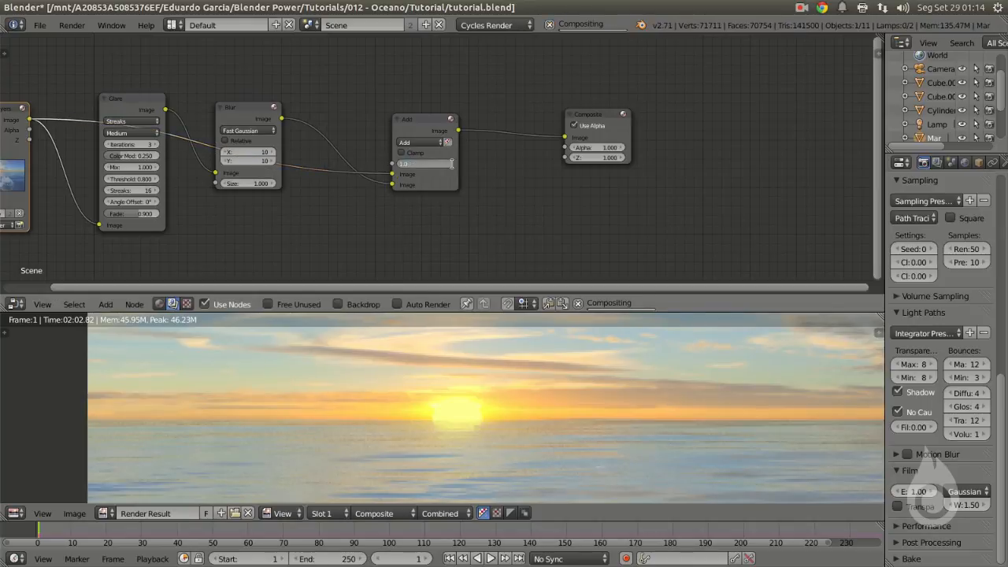
pyautogui.press('Return')
# Step: Try a factor of about 0.270 on the Add node, restore it to 1.000 and check the whole composite
pyautogui.moveTo(446, 164); pyautogui.dragTo(424, 164)
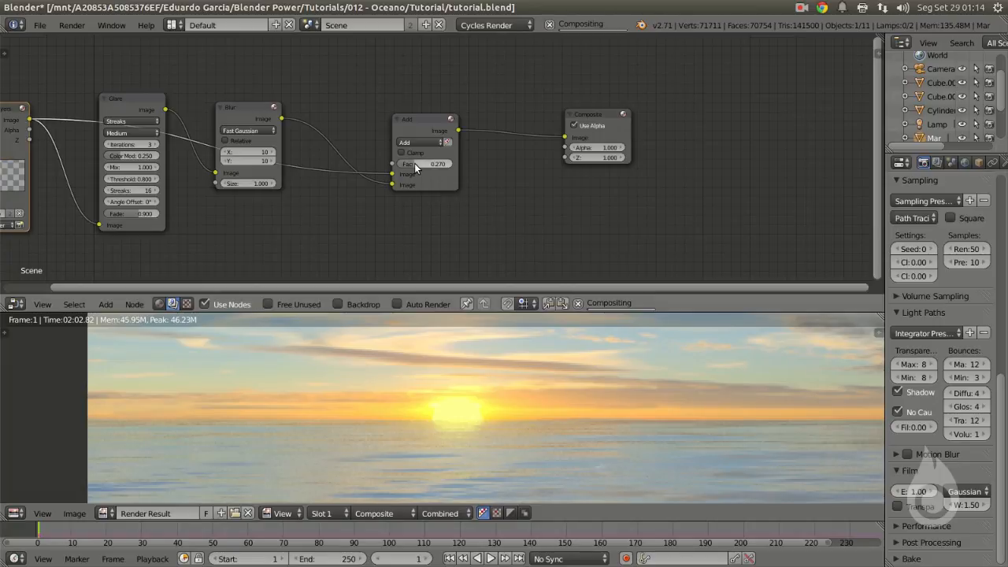
pyautogui.moveTo(409, 165); pyautogui.dragTo(453, 165)
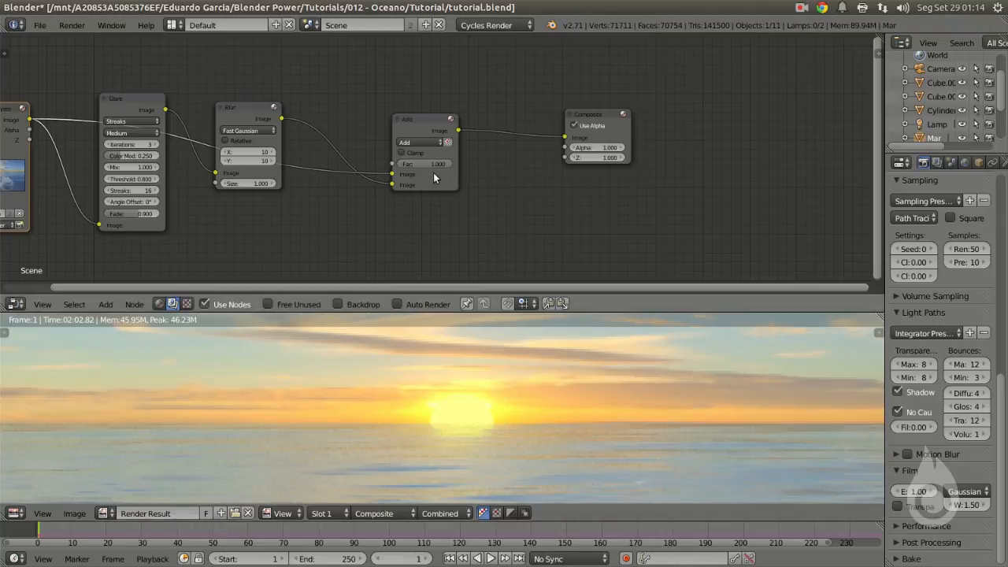
pyautogui.scroll(-4, 534, 401)
pyautogui.moveTo(534, 405); pyautogui.dragTo(418, 390, button='middle')
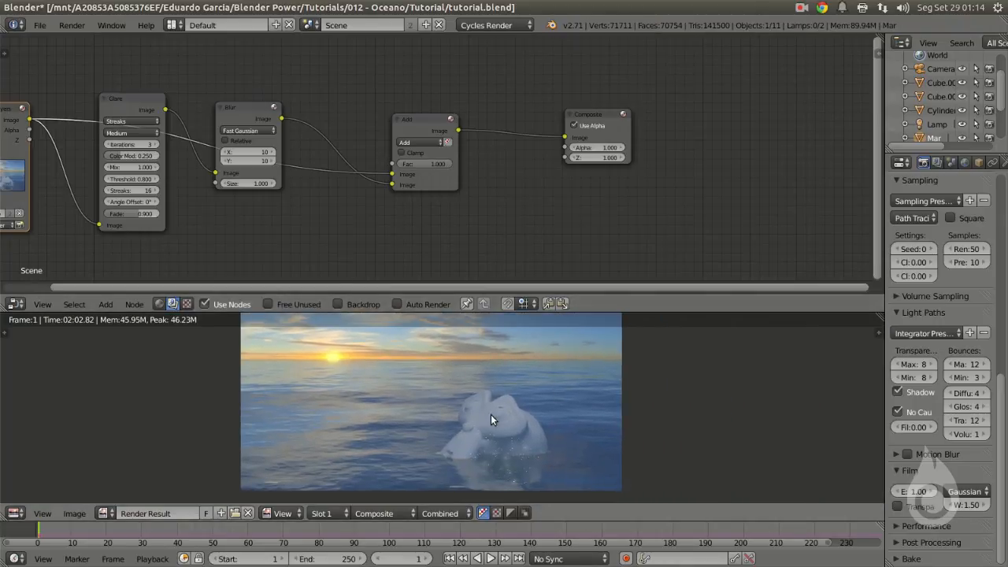
# Step: Add a second Glare node to the compositing tree
pyautogui.moveTo(363, 235); pyautogui.dragTo(423, 269, button='middle')
pyautogui.moveTo(329, 197); pyautogui.dragTo(389, 215, button='middle')
pyautogui.click(298, 153)
pyautogui.moveTo(298, 157); pyautogui.dragTo(279, 149, button='middle')
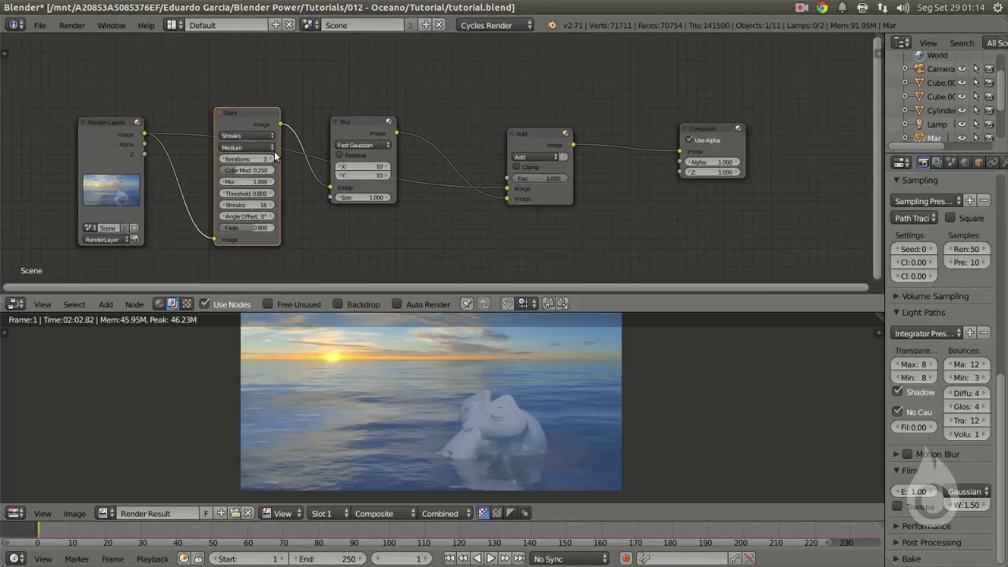
pyautogui.hotkey('shift', 'a')
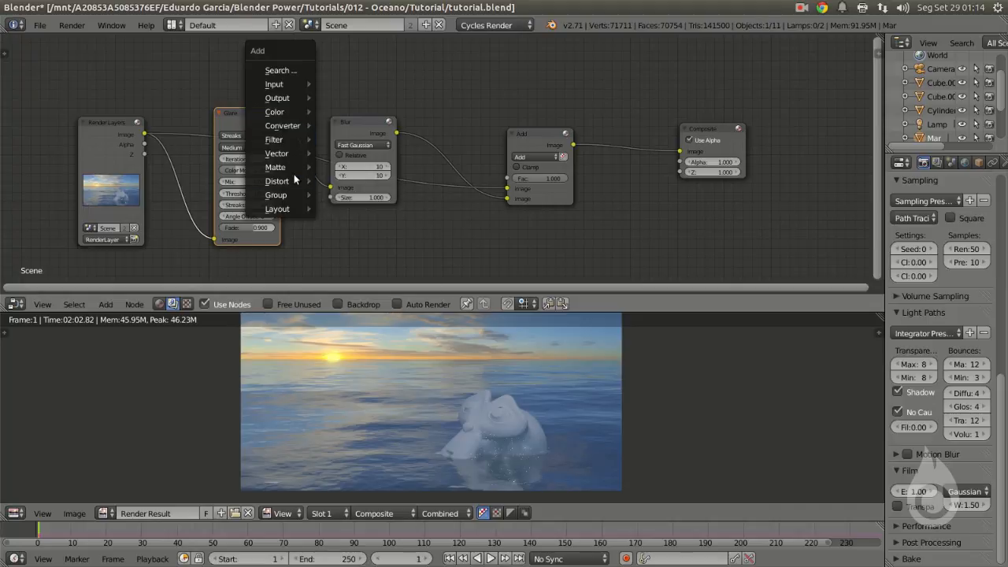
pyautogui.moveTo(282, 139)
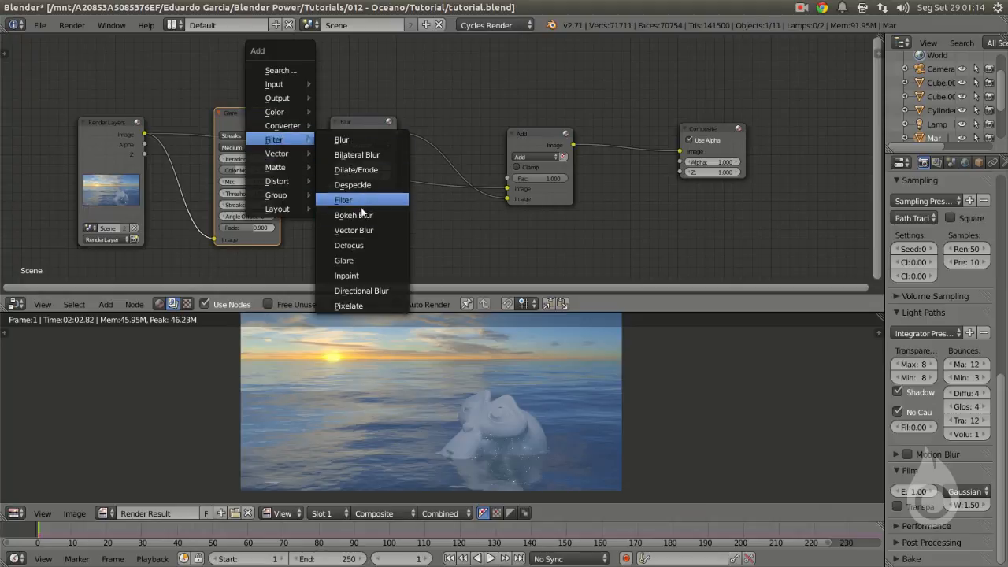
pyautogui.click(348, 260)
pyautogui.click(304, 44)
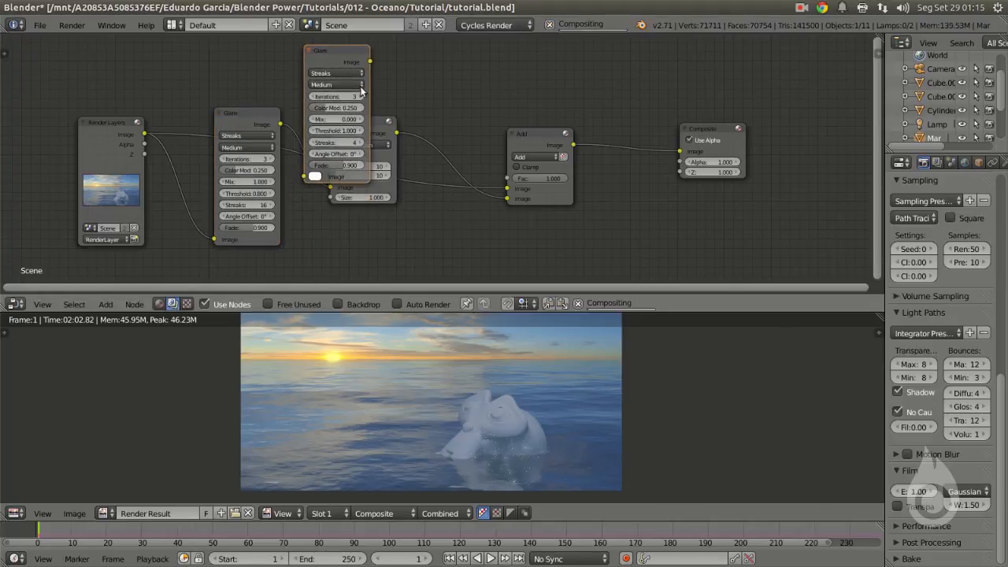
# Step: Place the new Glare node above the first one and link it between the Render Layers image and Composite
pyautogui.moveTo(304, 44); pyautogui.dragTo(347, 157, button='middle')
pyautogui.press('g')
pyautogui.click(266, 270)
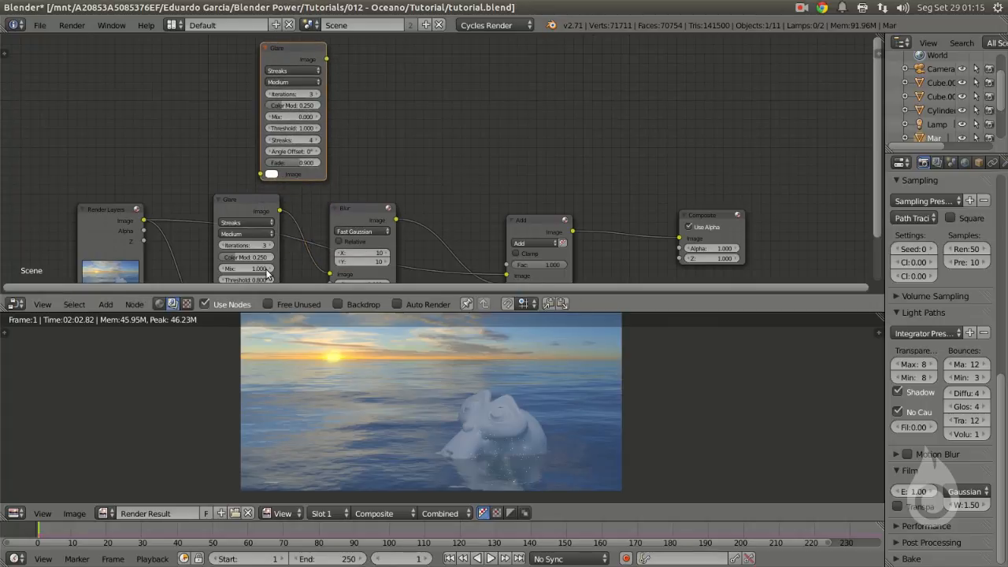
pyautogui.moveTo(150, 223); pyautogui.dragTo(261, 173)
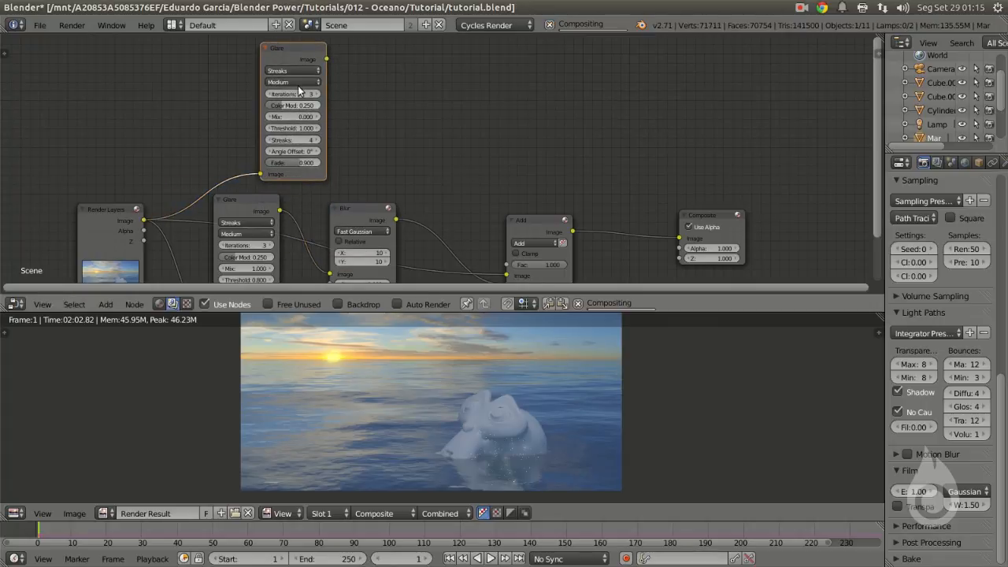
pyautogui.moveTo(326, 60); pyautogui.dragTo(681, 237)
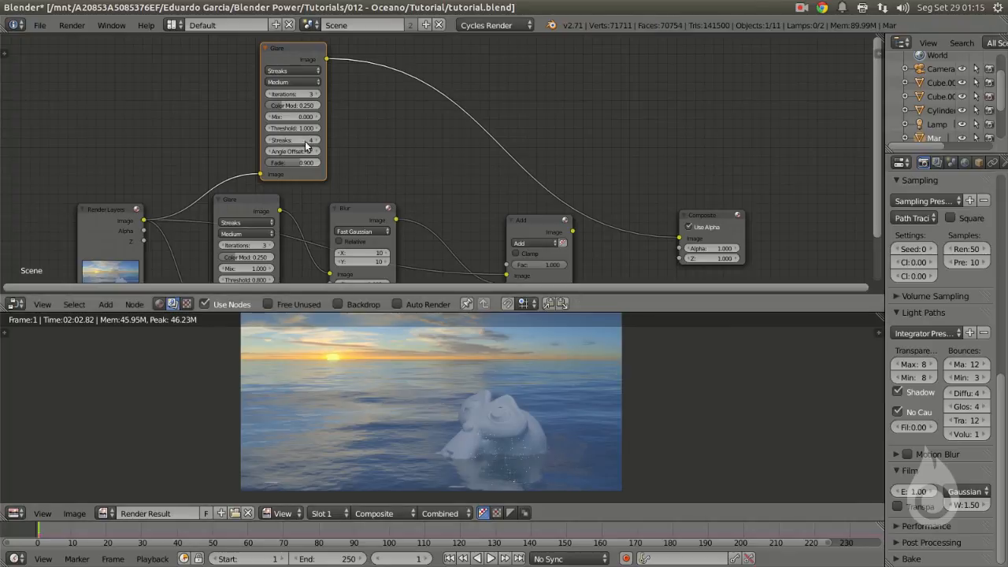
# Step: Set the new Glare node's Mix to 1.000 and Threshold to 0.900
pyautogui.moveTo(287, 116); pyautogui.dragTo(191, 105)
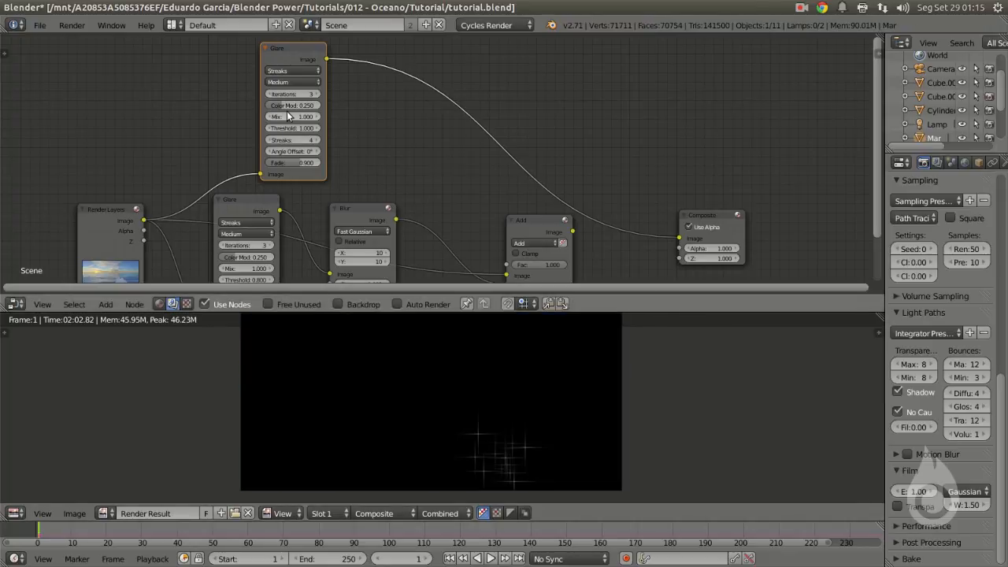
pyautogui.moveTo(299, 117); pyautogui.dragTo(205, 117)
pyautogui.moveTo(343, 194); pyautogui.dragTo(270, 152, button='middle')
pyautogui.click(450, 179)
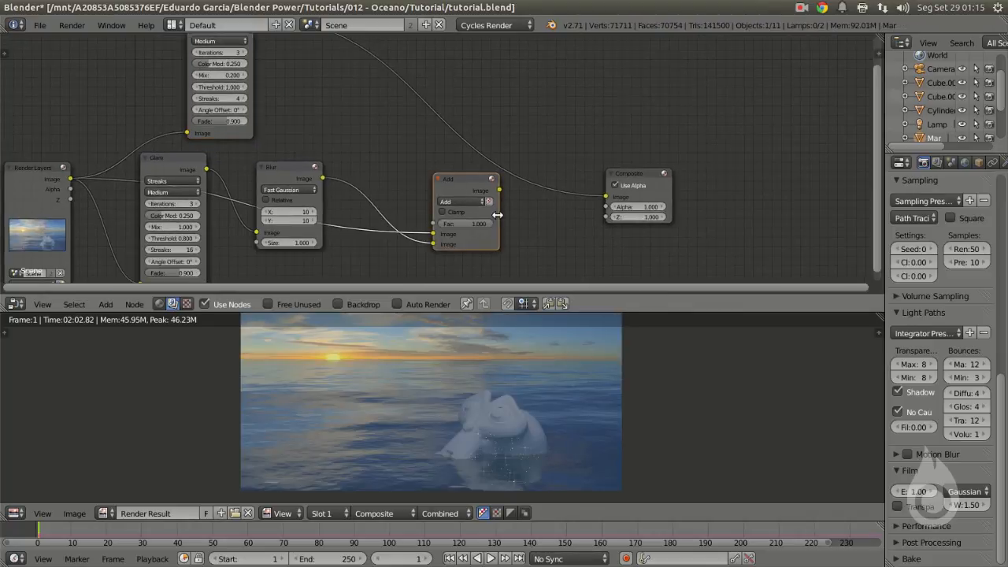
pyautogui.moveTo(334, 125)
pyautogui.mouseDown(button='middle')
pyautogui.moveTo(482, 237)
pyautogui.moveTo(350, 135)
pyautogui.mouseUp(button='middle')
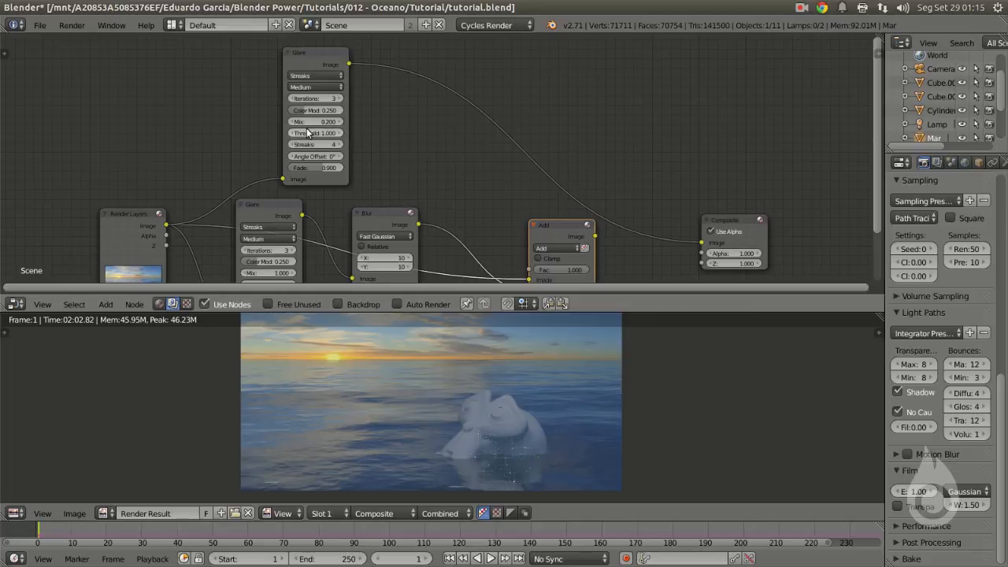
pyautogui.moveTo(311, 123)
pyautogui.mouseDown()
pyautogui.moveTo(347, 124)
pyautogui.moveTo(260, 134)
pyautogui.mouseUp()
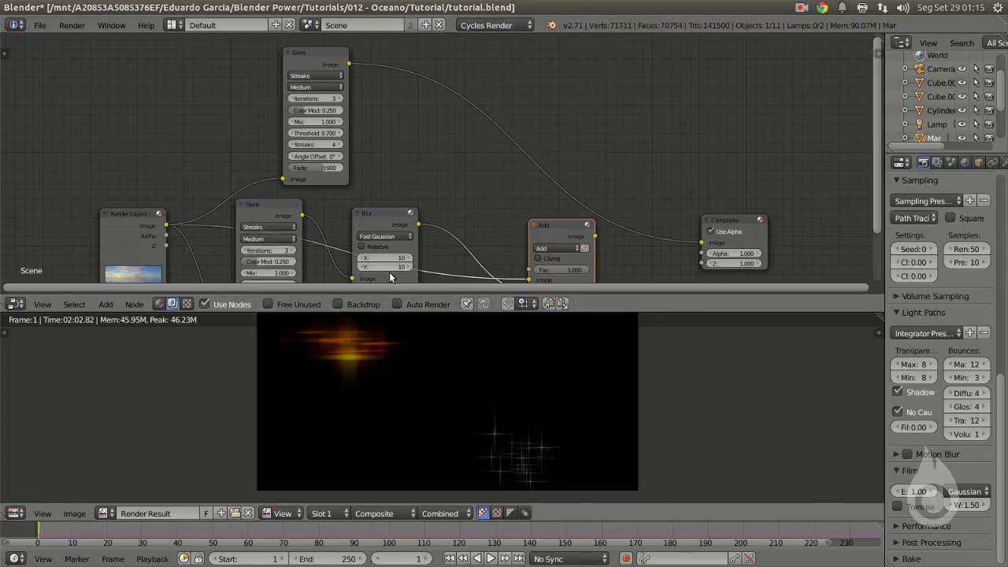
pyautogui.click(339, 134)
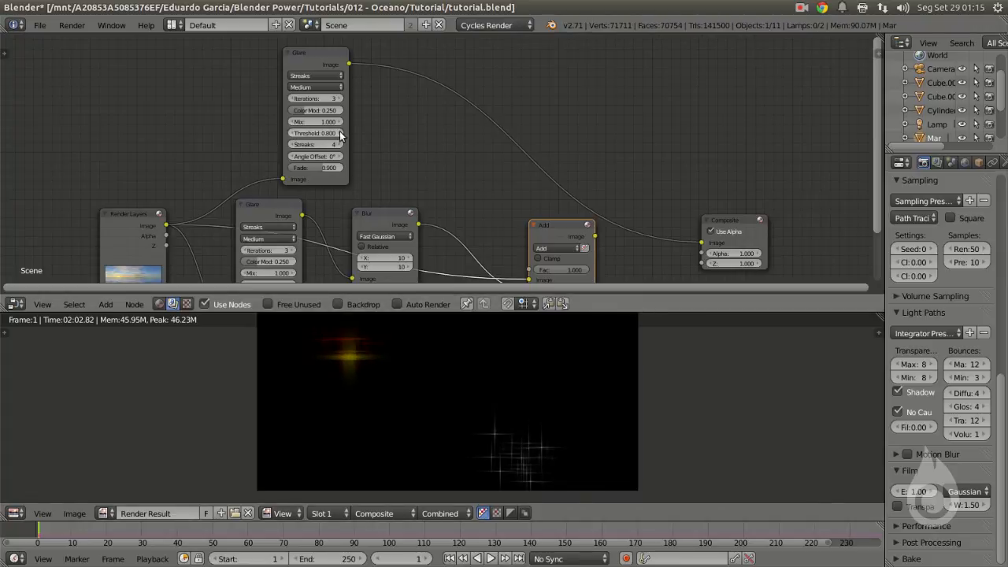
# Step: Change the new Glare node's type to Ghosts and inspect the result up close
pyautogui.click(315, 76)
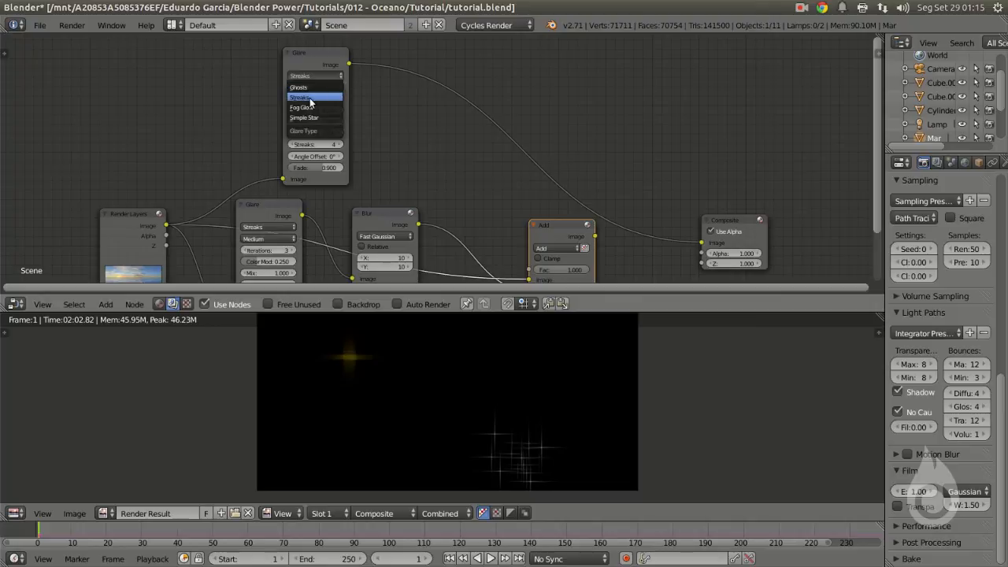
pyautogui.click(314, 77)
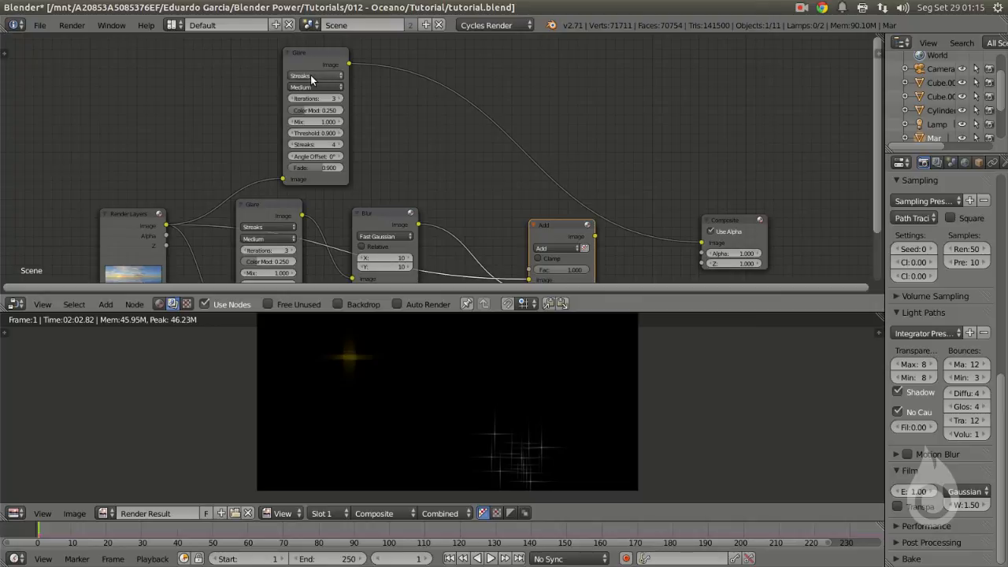
pyautogui.click(311, 77)
pyautogui.click(313, 88)
pyautogui.scroll(3, 503, 418)
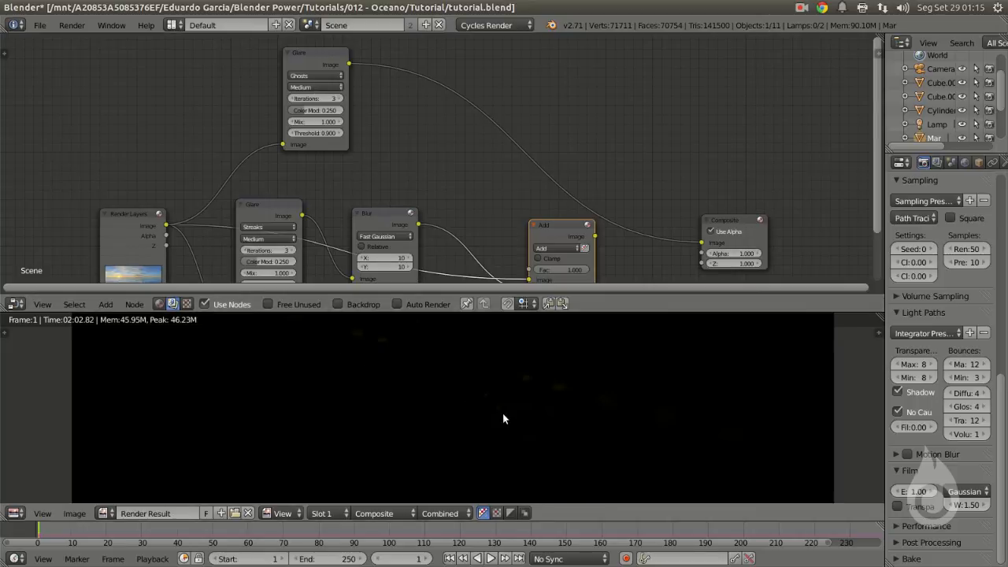
pyautogui.scroll(-3, 513, 405)
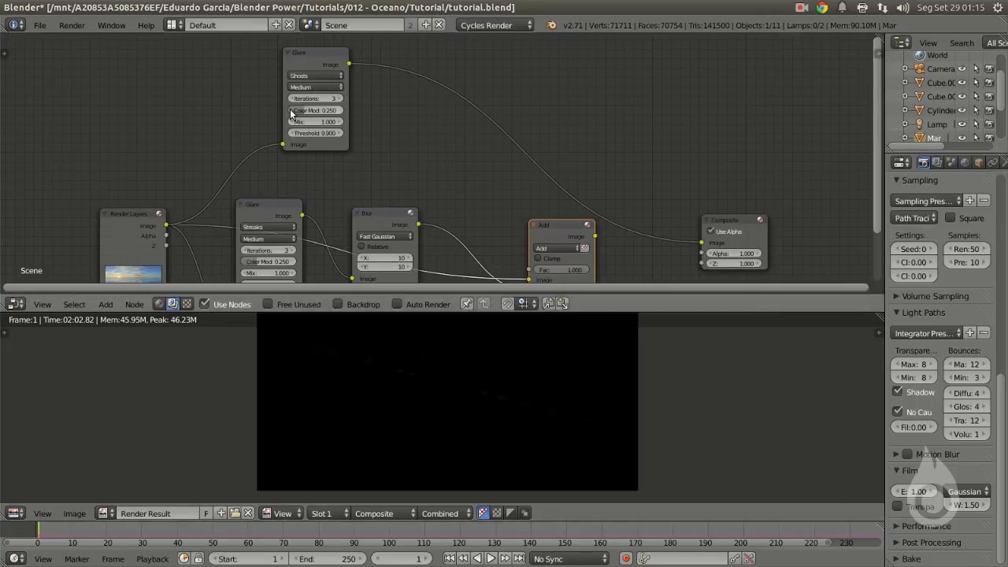
# Step: Set the Ghosts glare's Iterations to 5 and inspect the faint reflections in the composite
pyautogui.scroll(1, 289, 115)
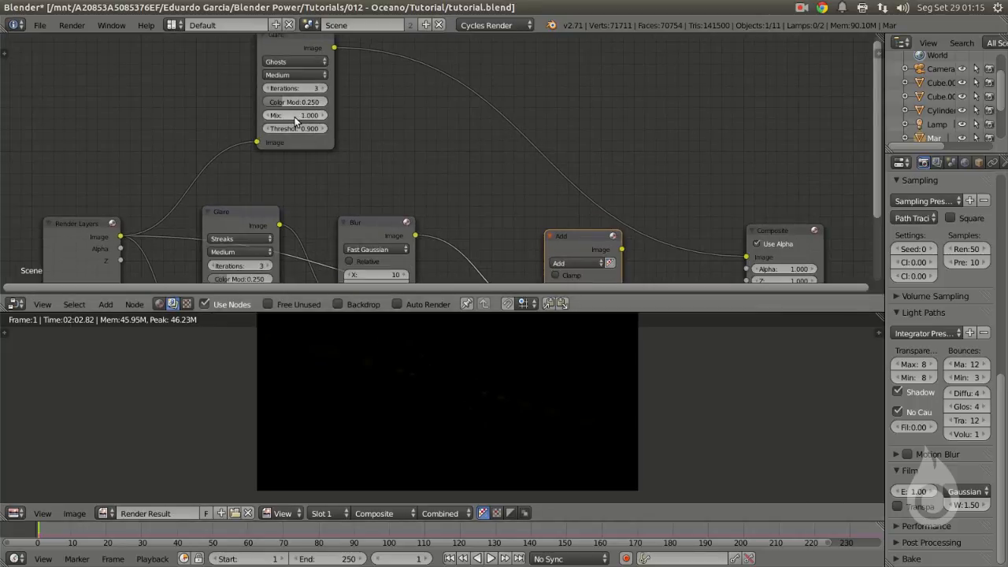
pyautogui.click(320, 89)
pyautogui.click(320, 88)
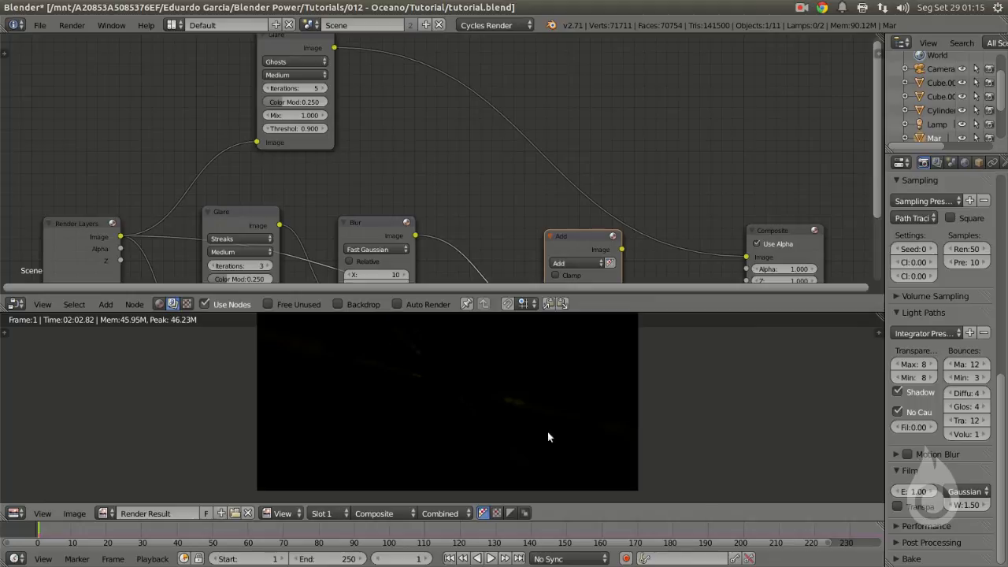
pyautogui.scroll(4, 440, 373)
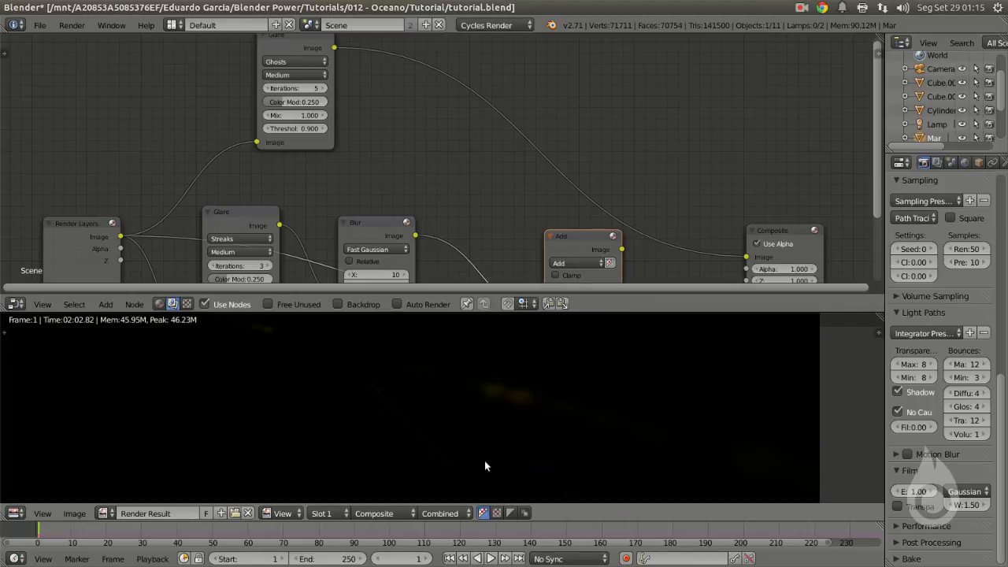
pyautogui.moveTo(468, 389); pyautogui.dragTo(558, 435, button='middle')
pyautogui.moveTo(341, 380); pyautogui.dragTo(492, 445, button='middle')
# Step: Set the Ghosts glare's Threshold to 0.800 and check the whole image
pyautogui.scroll(2, 353, 185)
pyautogui.click(223, 121)
pyautogui.scroll(-6, 447, 427)
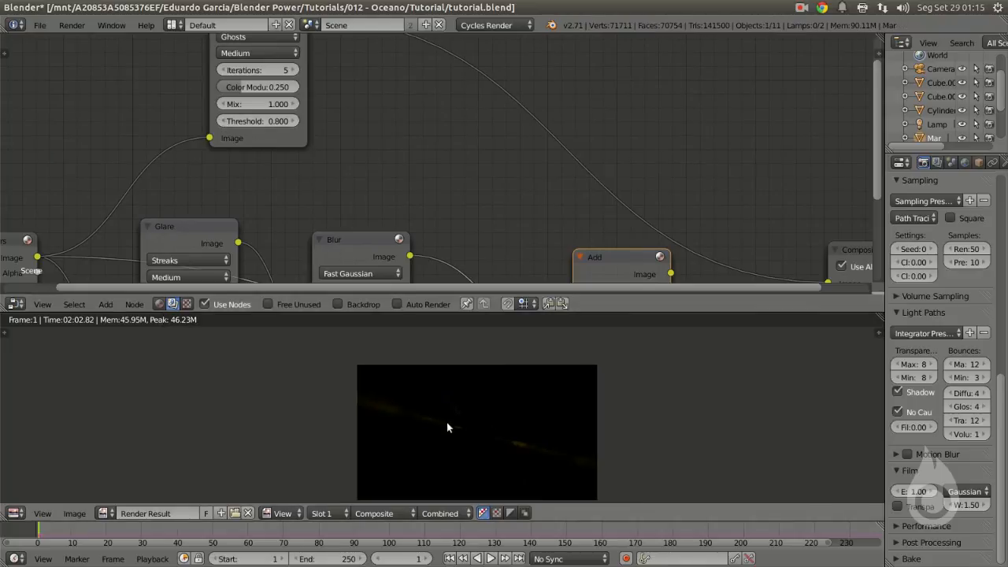
pyautogui.scroll(1, 442, 412)
pyautogui.scroll(-2, 465, 423)
pyautogui.scroll(-2, 492, 185)
# Step: Duplicate the Add node and insert the copy on the link between the Ghosts glare and Composite
pyautogui.moveTo(423, 173); pyautogui.dragTo(256, 148, button='middle')
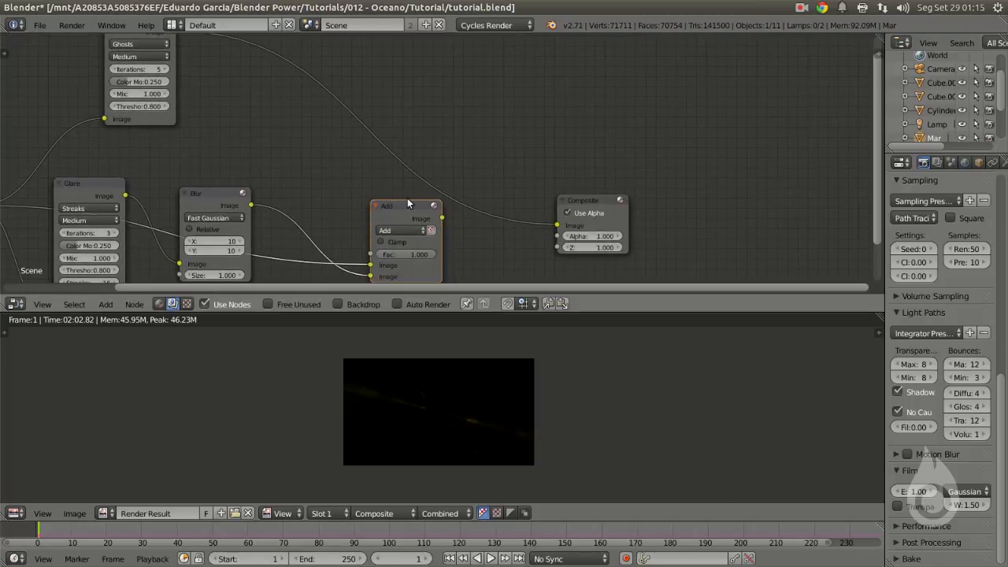
pyautogui.scroll(-1, 408, 197)
pyautogui.hotkey('shift', 'd')
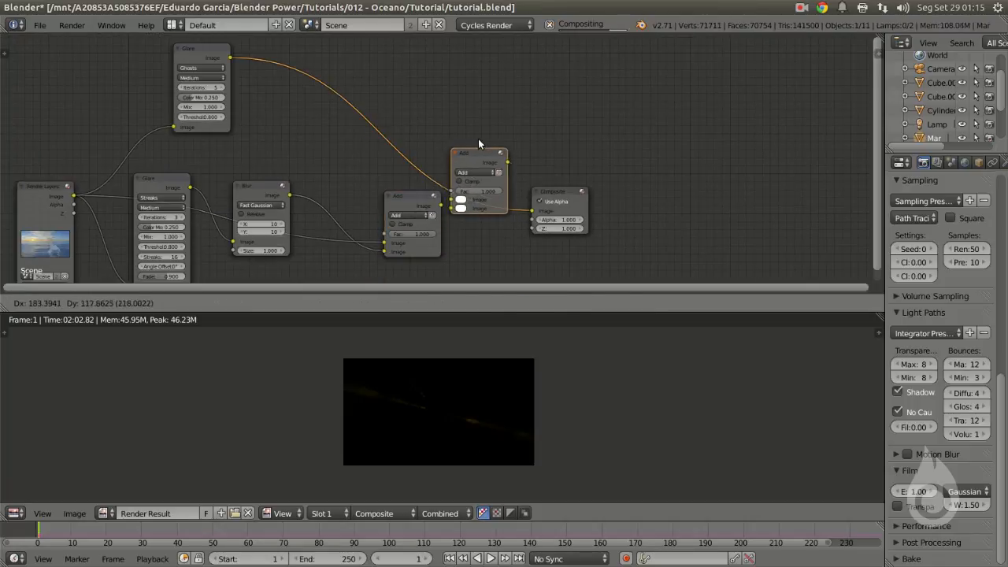
pyautogui.click(478, 139)
pyautogui.moveTo(478, 165); pyautogui.dragTo(484, 129)
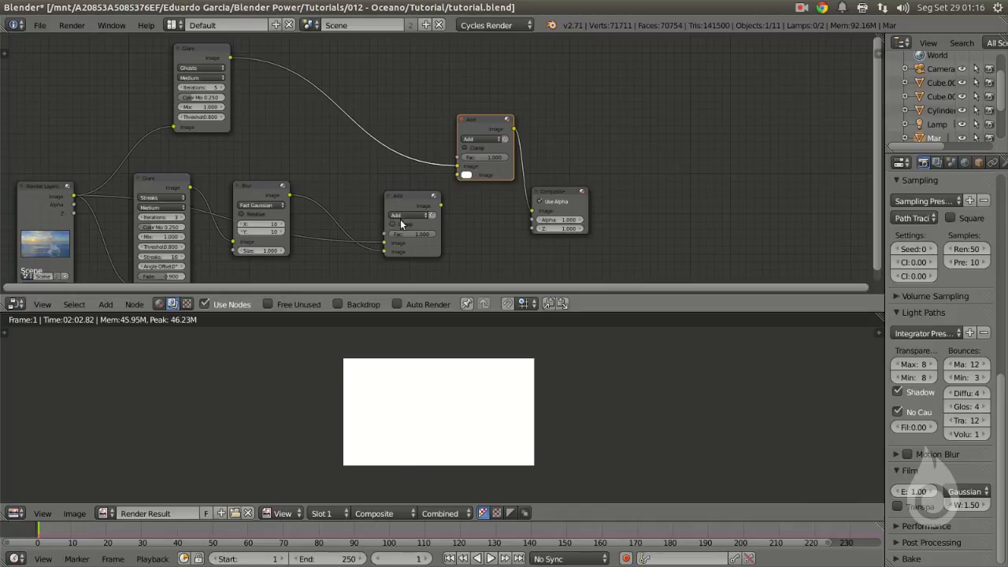
# Step: Feed the Ghosts glare into the new Add node's second image input and the first Add node's output into its first, repositioning the first Add
pyautogui.moveTo(458, 166); pyautogui.dragTo(459, 166)
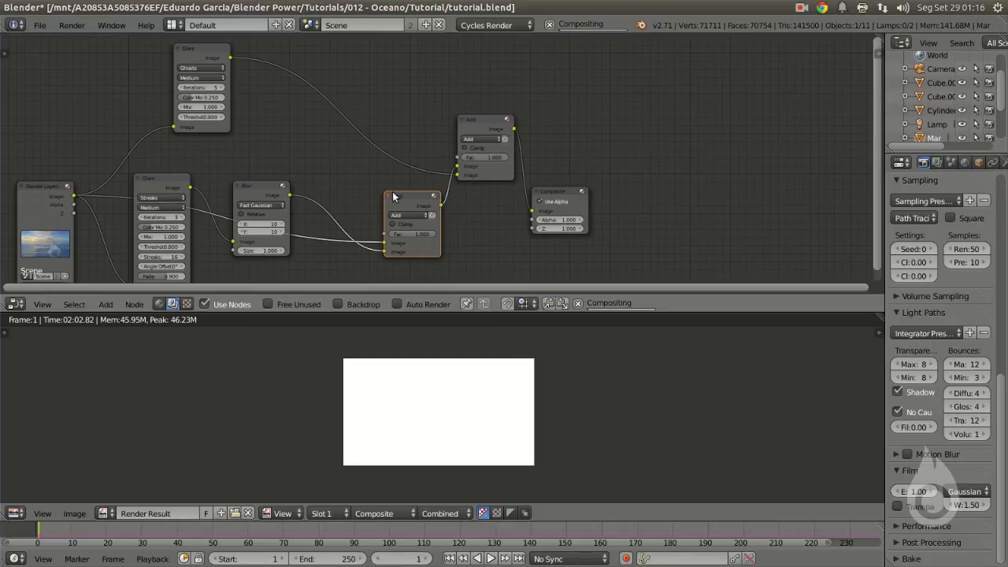
pyautogui.moveTo(421, 240); pyautogui.dragTo(380, 227)
pyautogui.scroll(4, 462, 436)
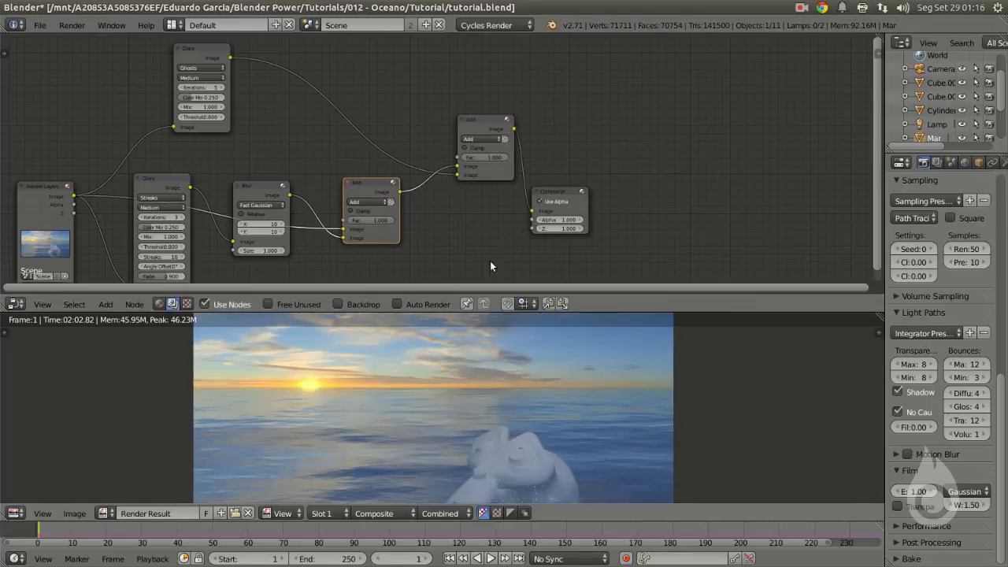
pyautogui.moveTo(482, 159); pyautogui.dragTo(508, 161)
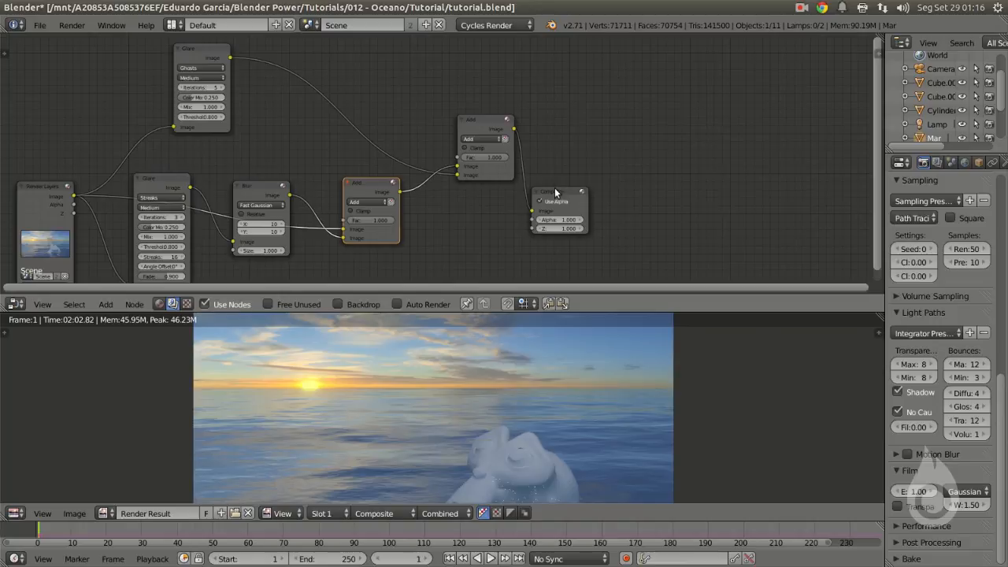
# Step: Spread out the end of the node chain by moving the Composite node well away from the second Add node
pyautogui.moveTo(555, 192); pyautogui.dragTo(626, 182)
pyautogui.scroll(-1, 516, 272)
pyautogui.scroll(-2, 489, 446)
pyautogui.moveTo(489, 447); pyautogui.dragTo(468, 433, button='middle')
pyautogui.moveTo(617, 183); pyautogui.dragTo(720, 159)
pyautogui.moveTo(478, 134); pyautogui.dragTo(456, 152)
pyautogui.hotkey('shift', 'a')
pyautogui.moveTo(558, 274)
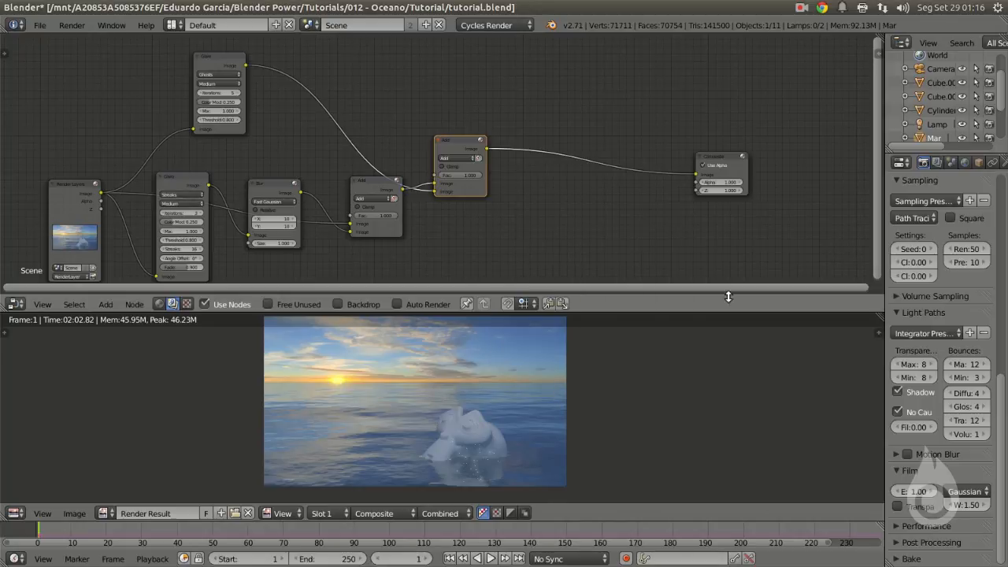
# Step: Examine the composited image up close around the monkey head's waterline and its reflection
pyautogui.moveTo(426, 421); pyautogui.dragTo(398, 425, button='middle')
pyautogui.scroll(2, 505, 428)
pyautogui.scroll(-3, 392, 397)
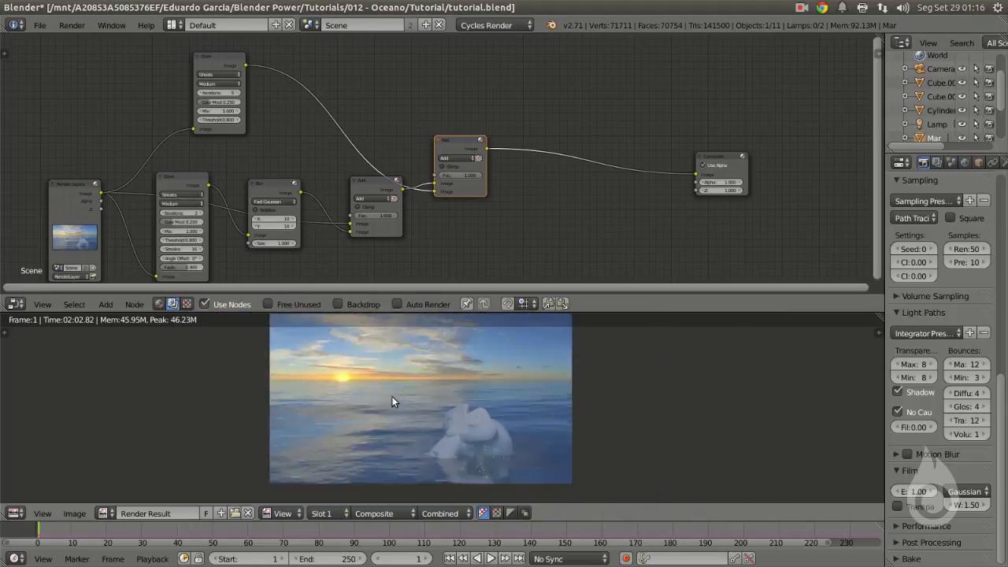
pyautogui.scroll(2, 526, 449)
pyautogui.moveTo(525, 449); pyautogui.dragTo(509, 393, button='middle')
pyautogui.scroll(5, 550, 438)
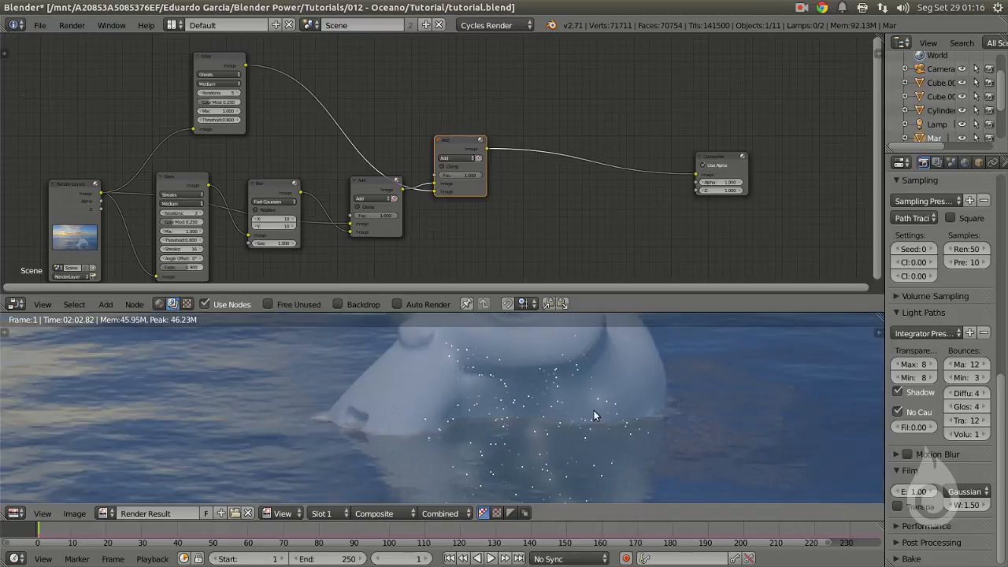
pyautogui.moveTo(594, 412); pyautogui.dragTo(467, 421, button='middle')
pyautogui.scroll(-3, 394, 434)
pyautogui.scroll(-4, 425, 426)
pyautogui.moveTo(425, 394); pyautogui.dragTo(468, 428, button='middle')
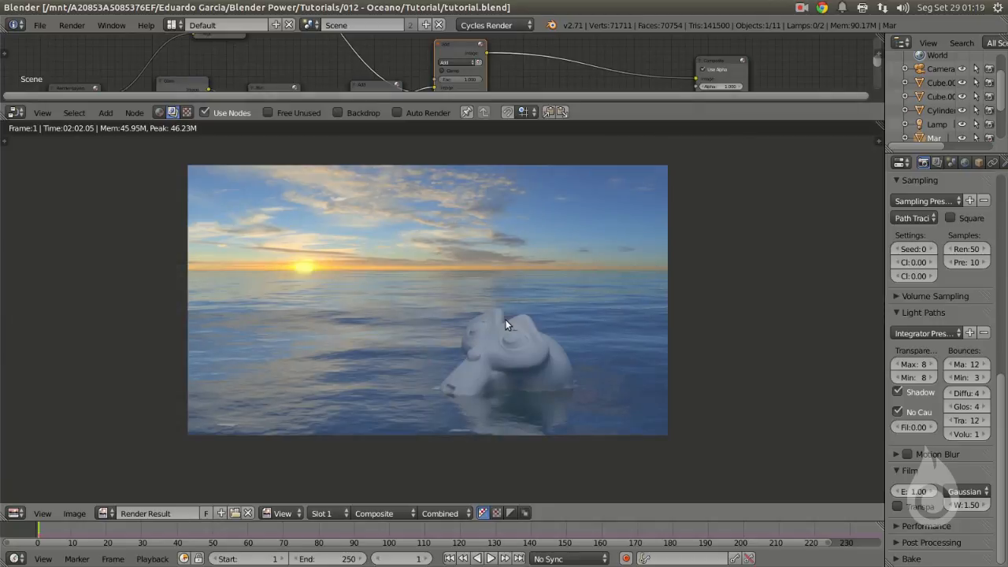
# Step: Inspect the re-rendered monkey head and widen the render settings area to read the No Caustics option
pyautogui.scroll(2, 576, 370)
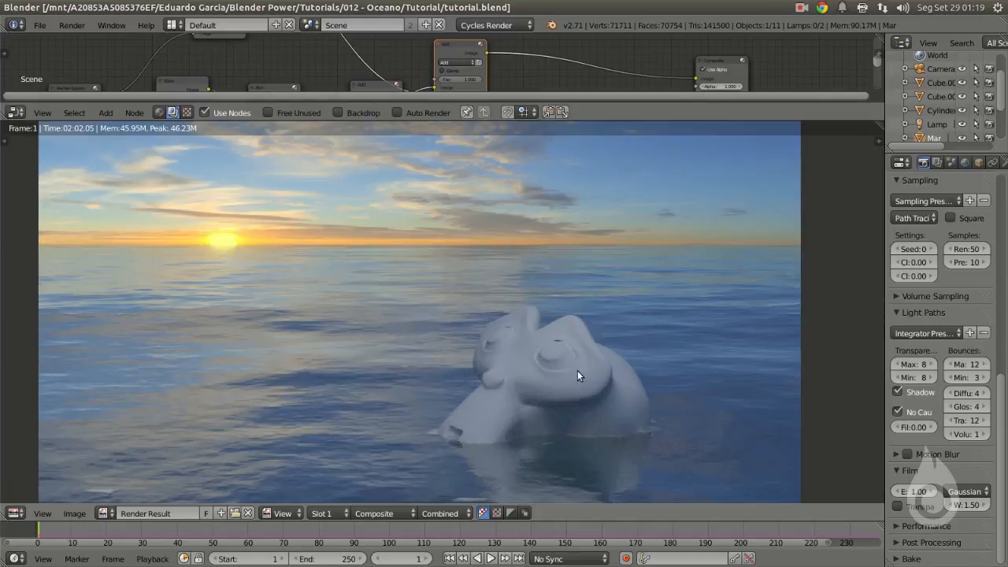
pyautogui.moveTo(557, 425); pyautogui.dragTo(454, 343, button='middle')
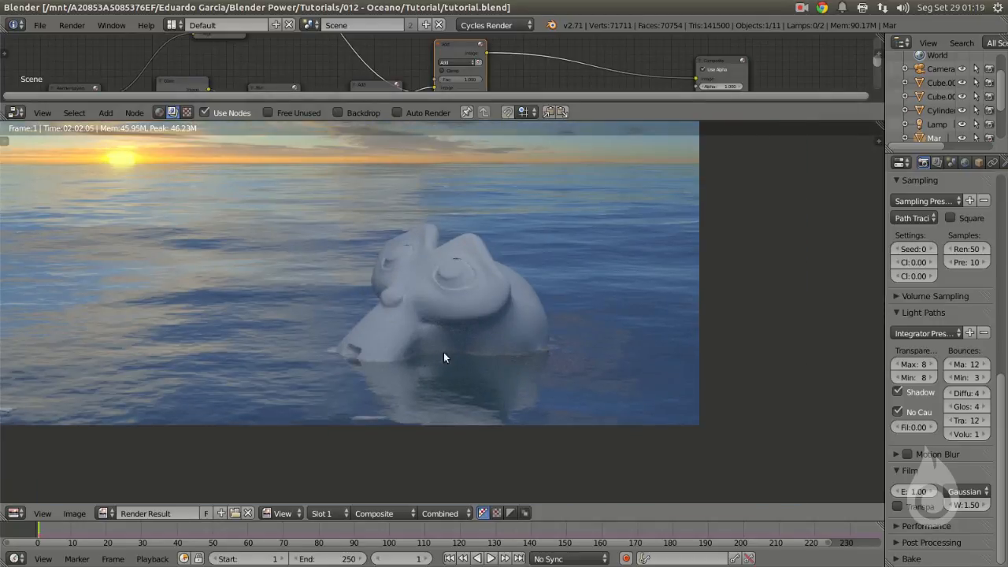
pyautogui.moveTo(885, 403); pyautogui.dragTo(800, 400)
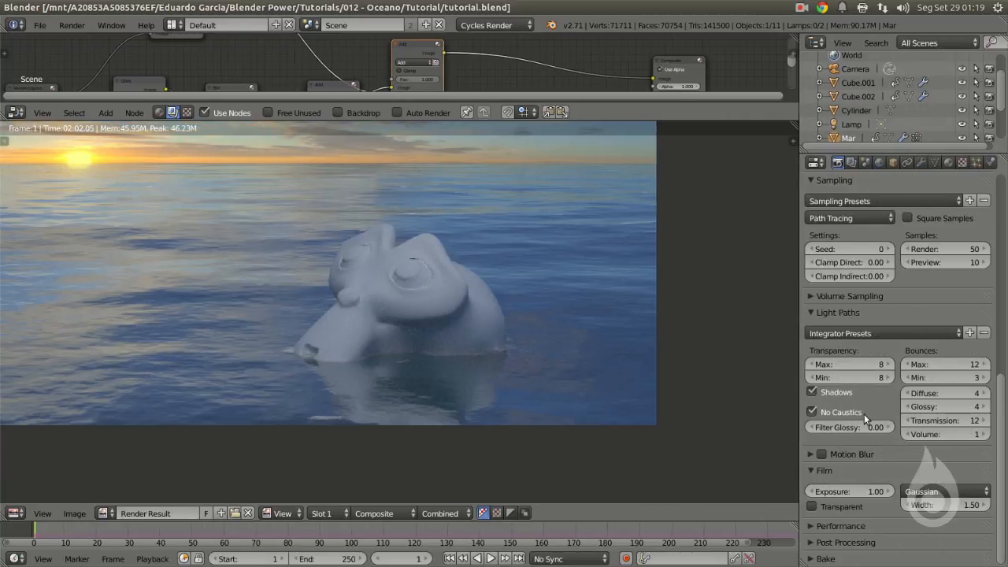
pyautogui.scroll(-3, 471, 365)
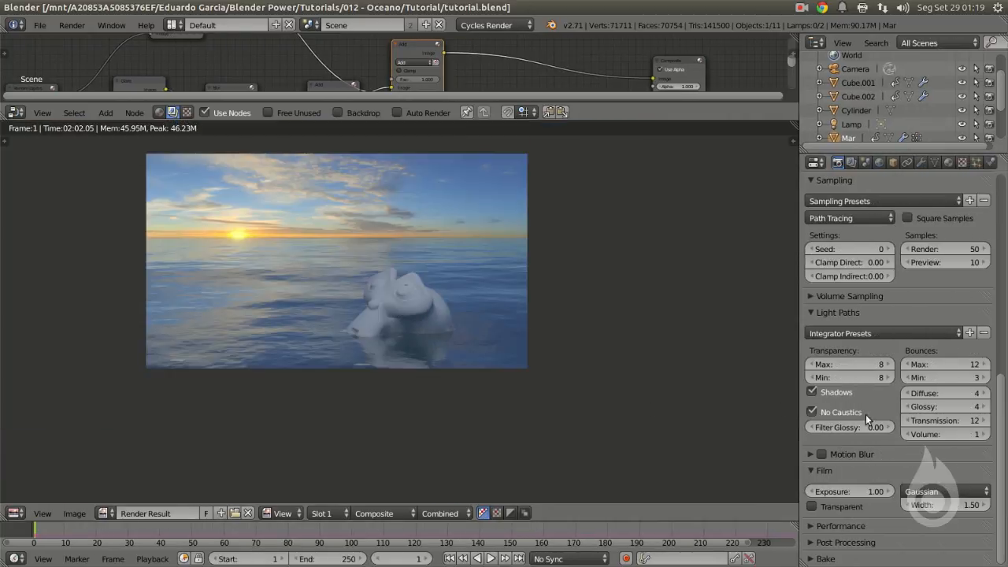
pyautogui.scroll(1, 591, 370)
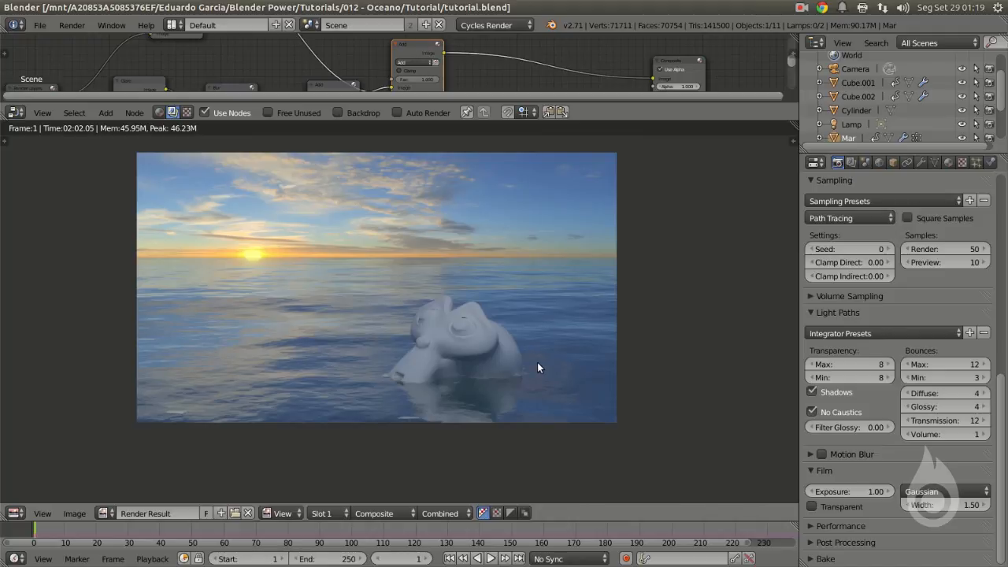
pyautogui.scroll(1, 423, 297)
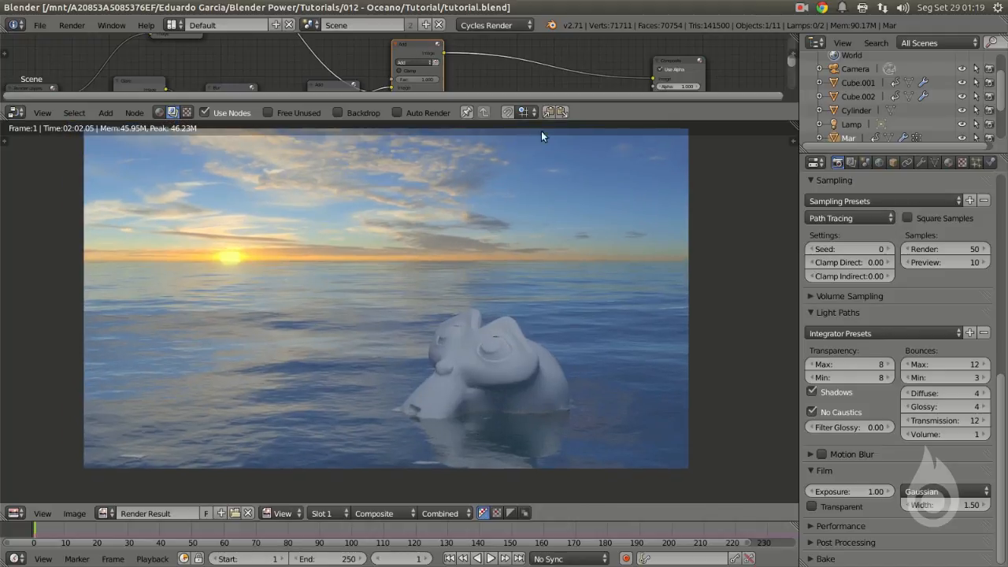
# Step: Enlarge the node editor and review the Render Layers, Streaks glare, Blur and Ghosts glare nodes
pyautogui.moveTo(478, 121); pyautogui.dragTo(492, 365)
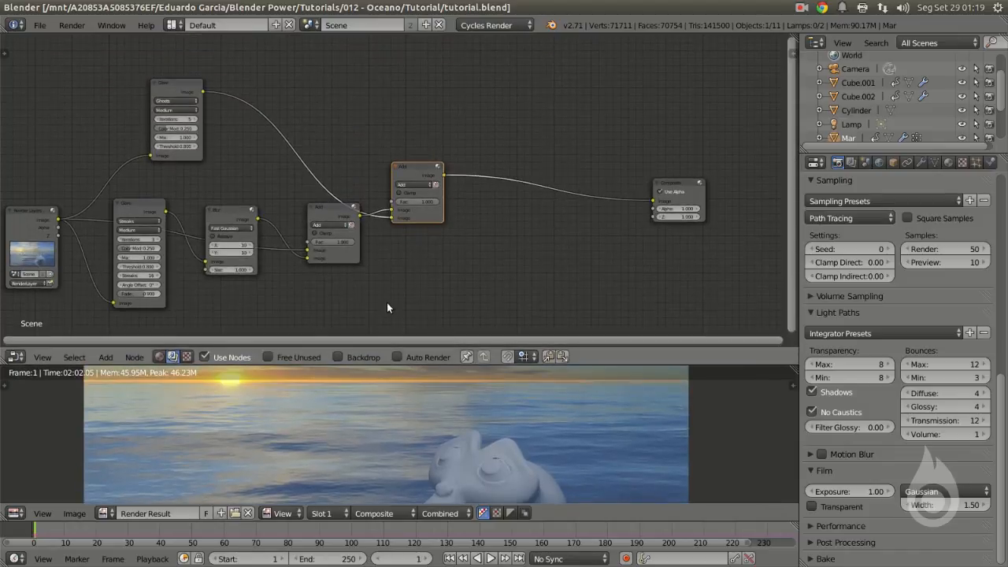
pyautogui.moveTo(270, 301); pyautogui.dragTo(368, 245, button='middle')
pyautogui.scroll(3, 367, 245)
pyautogui.moveTo(189, 174); pyautogui.dragTo(184, 188, button='middle')
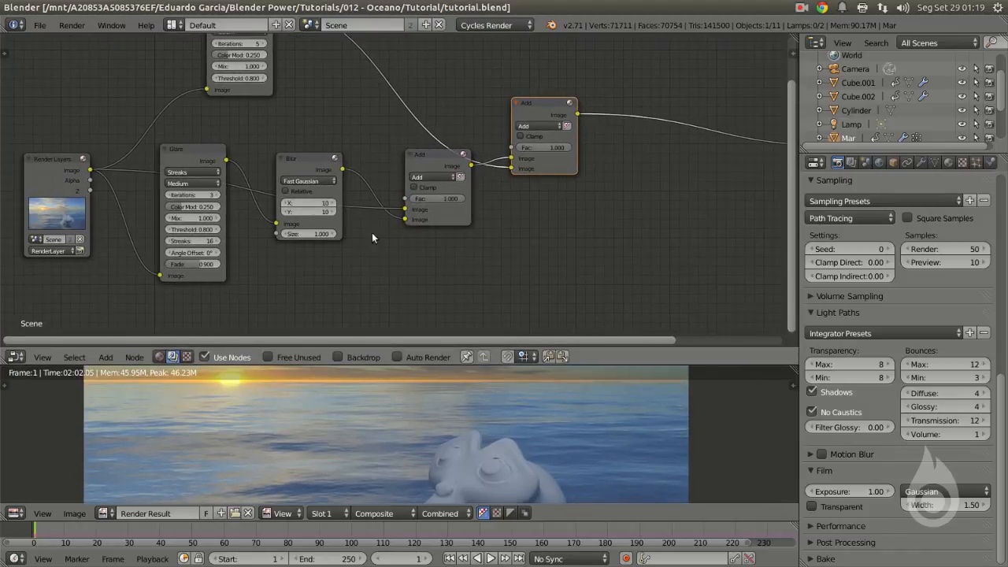
pyautogui.moveTo(327, 231); pyautogui.dragTo(422, 262, button='middle')
pyautogui.click(280, 181)
pyautogui.moveTo(325, 32); pyautogui.dragTo(258, 49, button='middle')
pyautogui.click(257, 50)
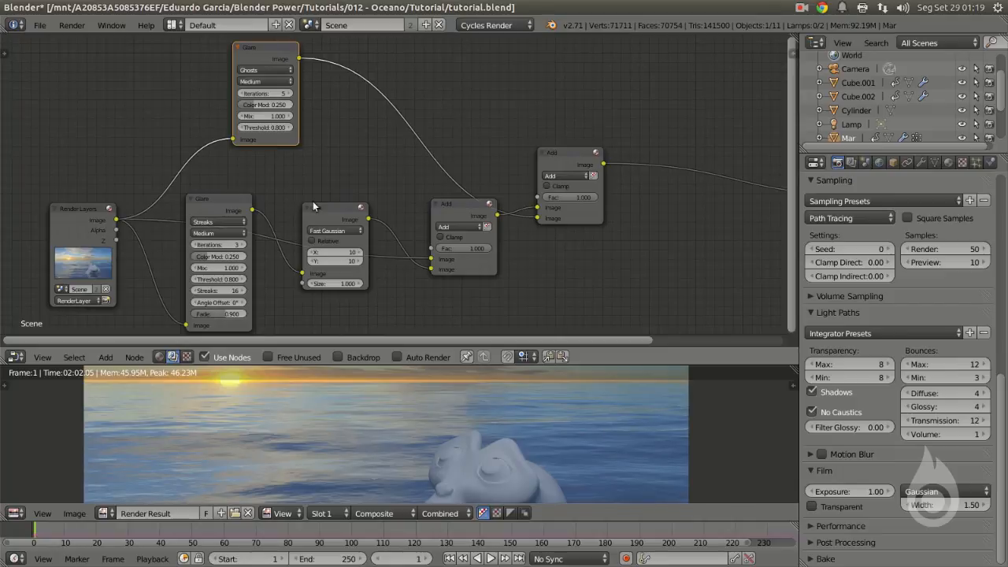
# Step: Review the Blur and second Add nodes and move the Composite node closer to the second Add
pyautogui.moveTo(530, 246); pyautogui.dragTo(441, 186, button='middle')
pyautogui.scroll(-2, 419, 226)
pyautogui.moveTo(387, 235); pyautogui.dragTo(365, 246, button='middle')
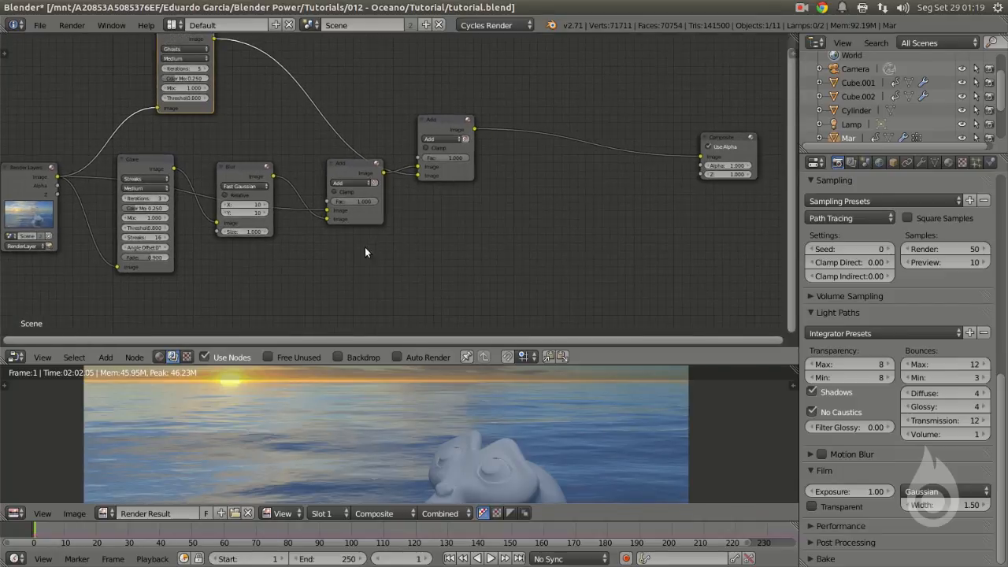
pyautogui.click(248, 168)
pyautogui.moveTo(262, 183); pyautogui.dragTo(342, 185, button='middle')
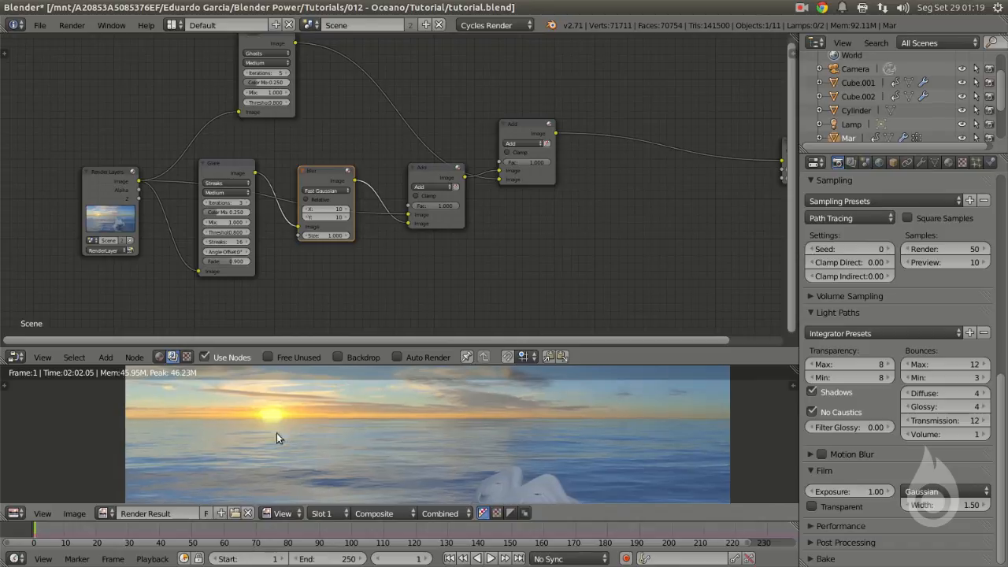
pyautogui.moveTo(518, 231); pyautogui.dragTo(412, 254, button='middle')
pyautogui.click(404, 153)
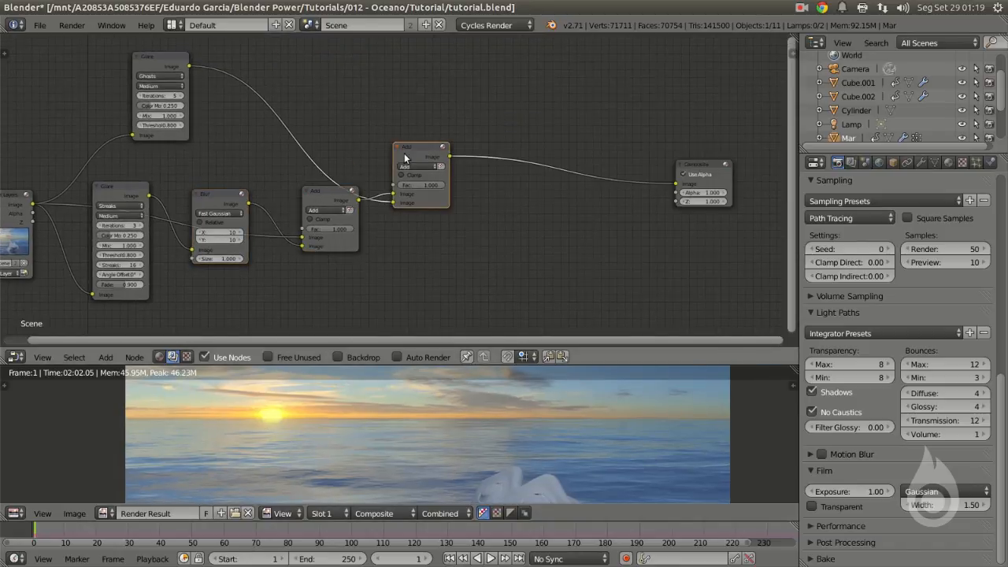
pyautogui.moveTo(693, 177); pyautogui.dragTo(608, 161)
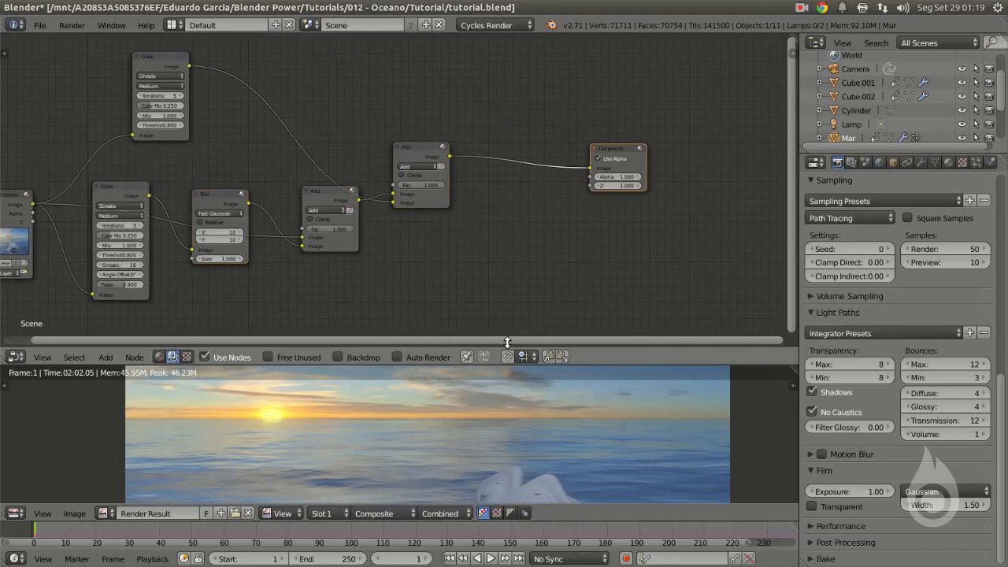